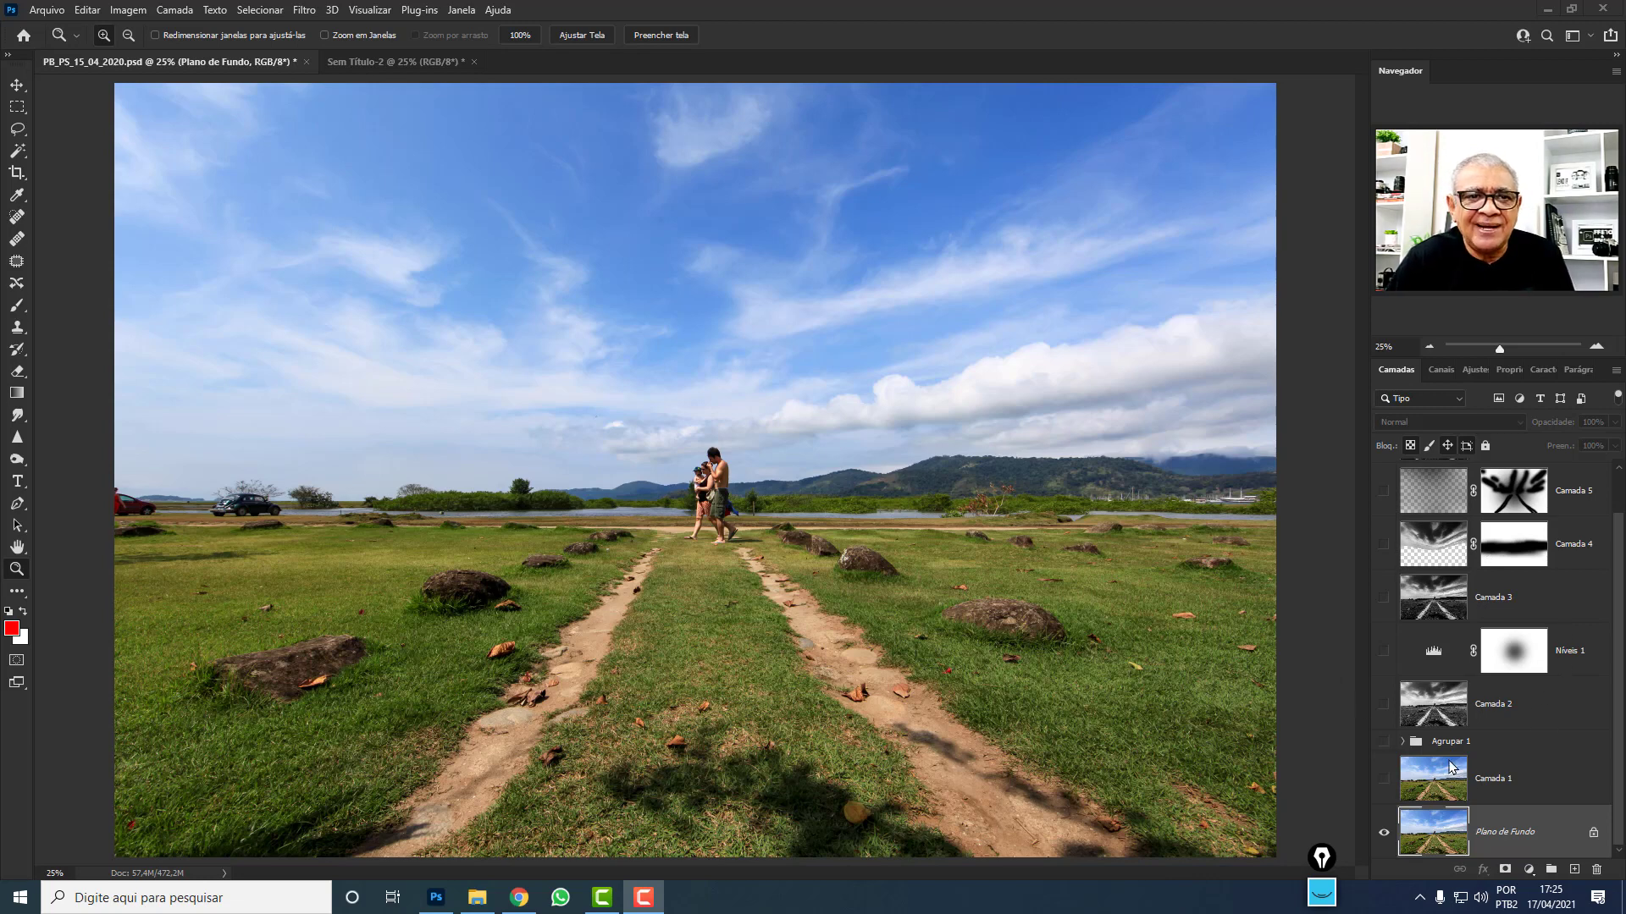
# Show Camada 1 in PB_PS_15_04_2020.psd, and duplicate the background layer in the Sem Título-2 document.
pyautogui.click(1508, 784)
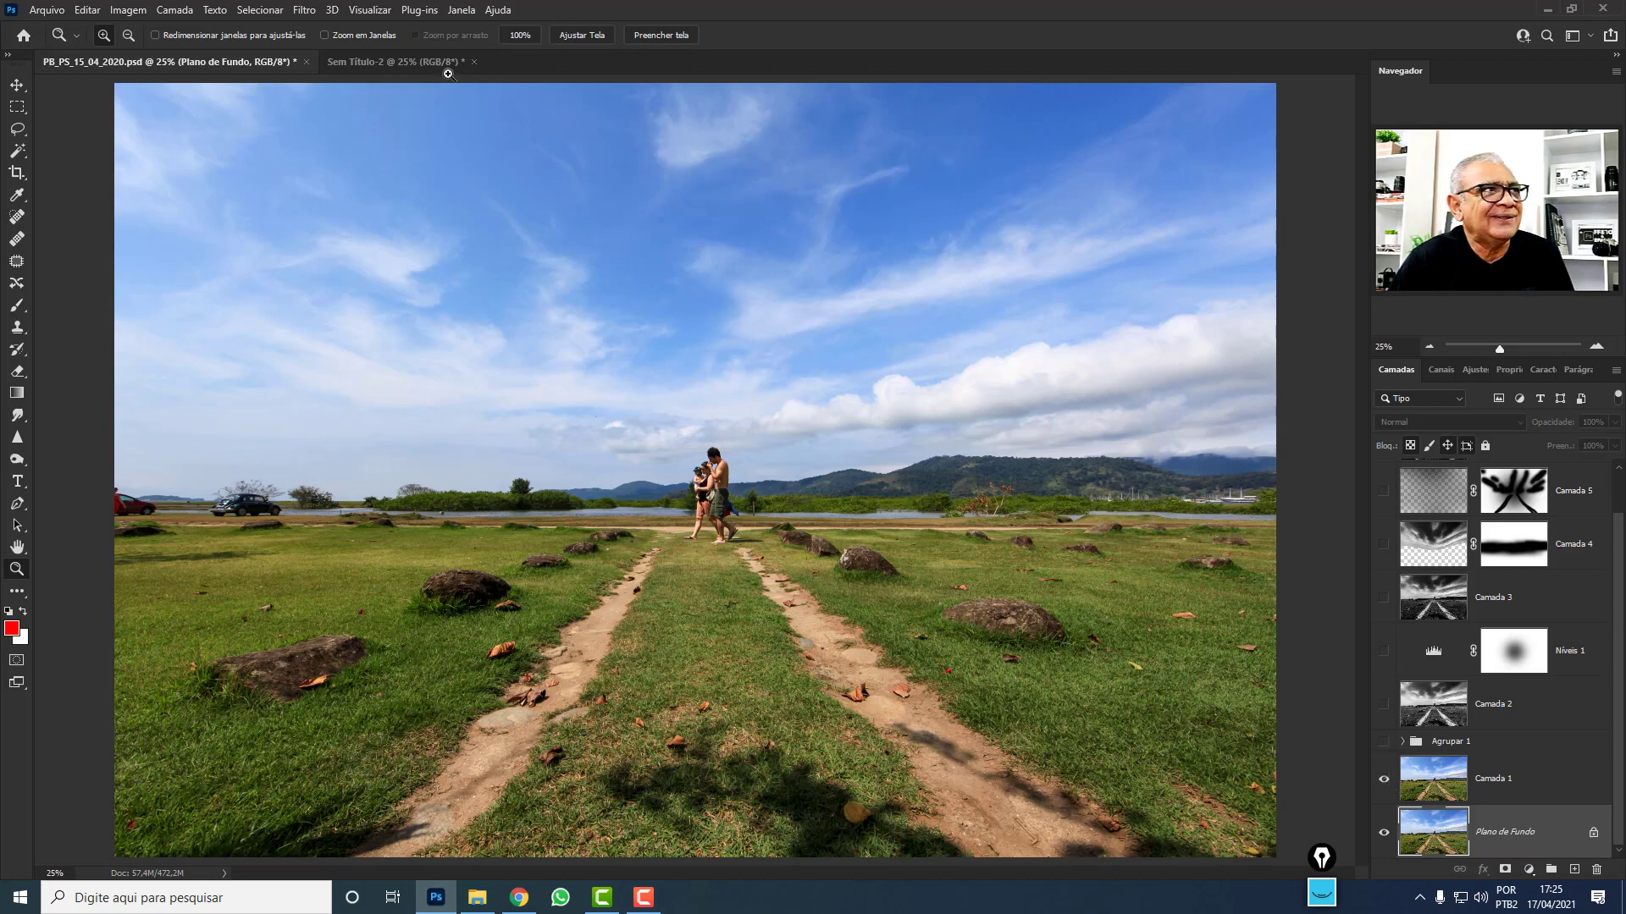
pyautogui.click(373, 62)
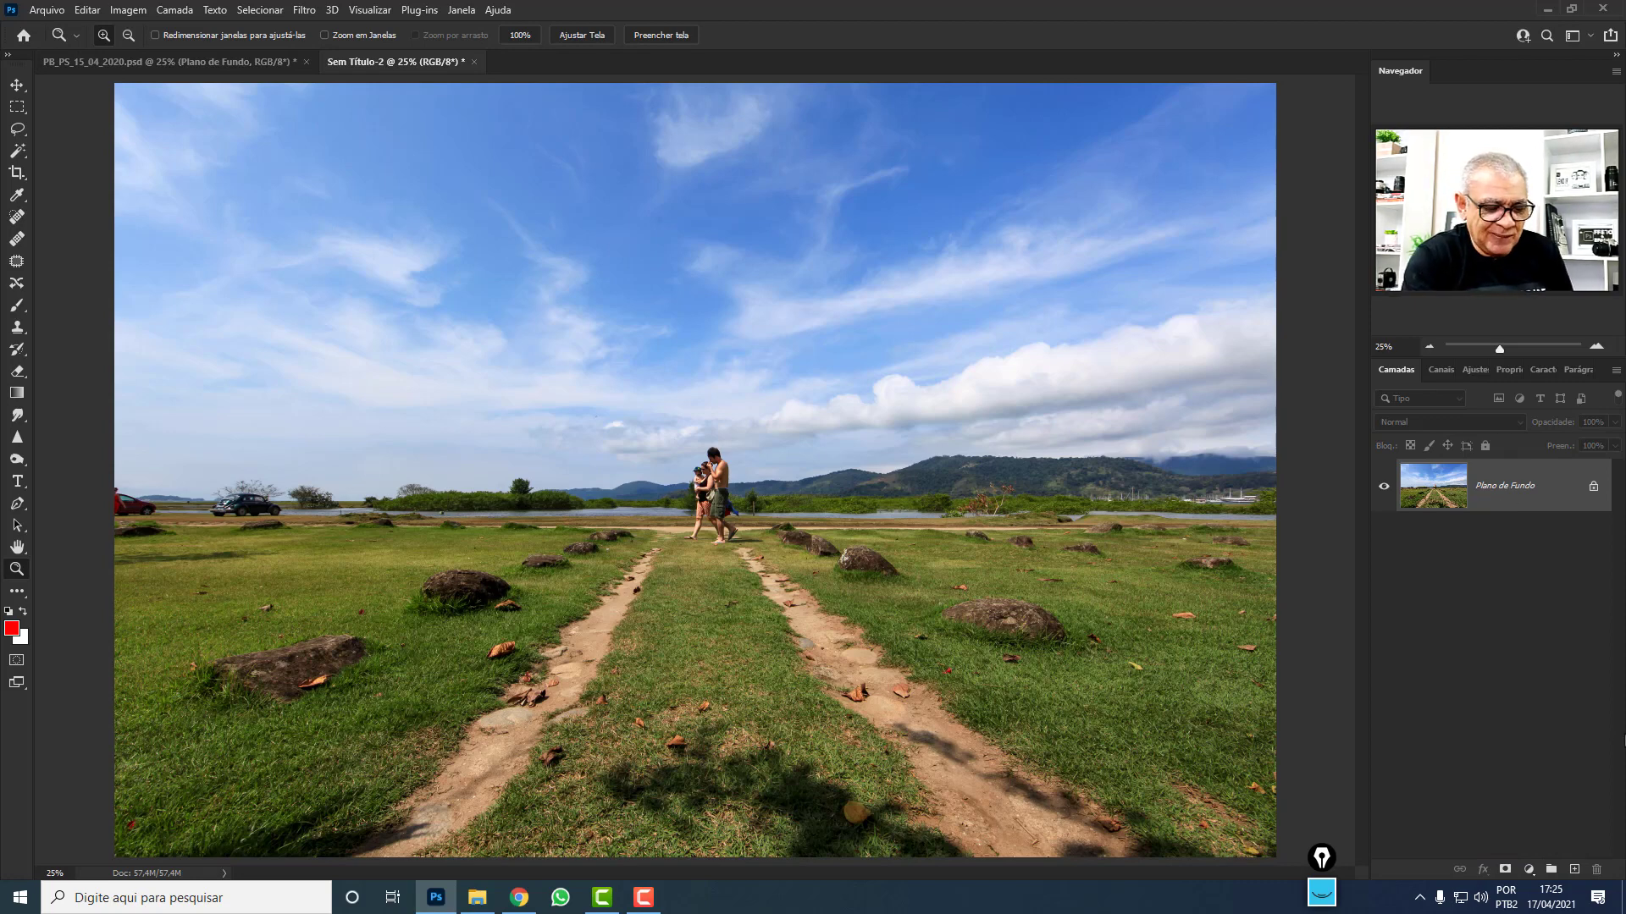
pyautogui.hotkey('ctrl', 'j')
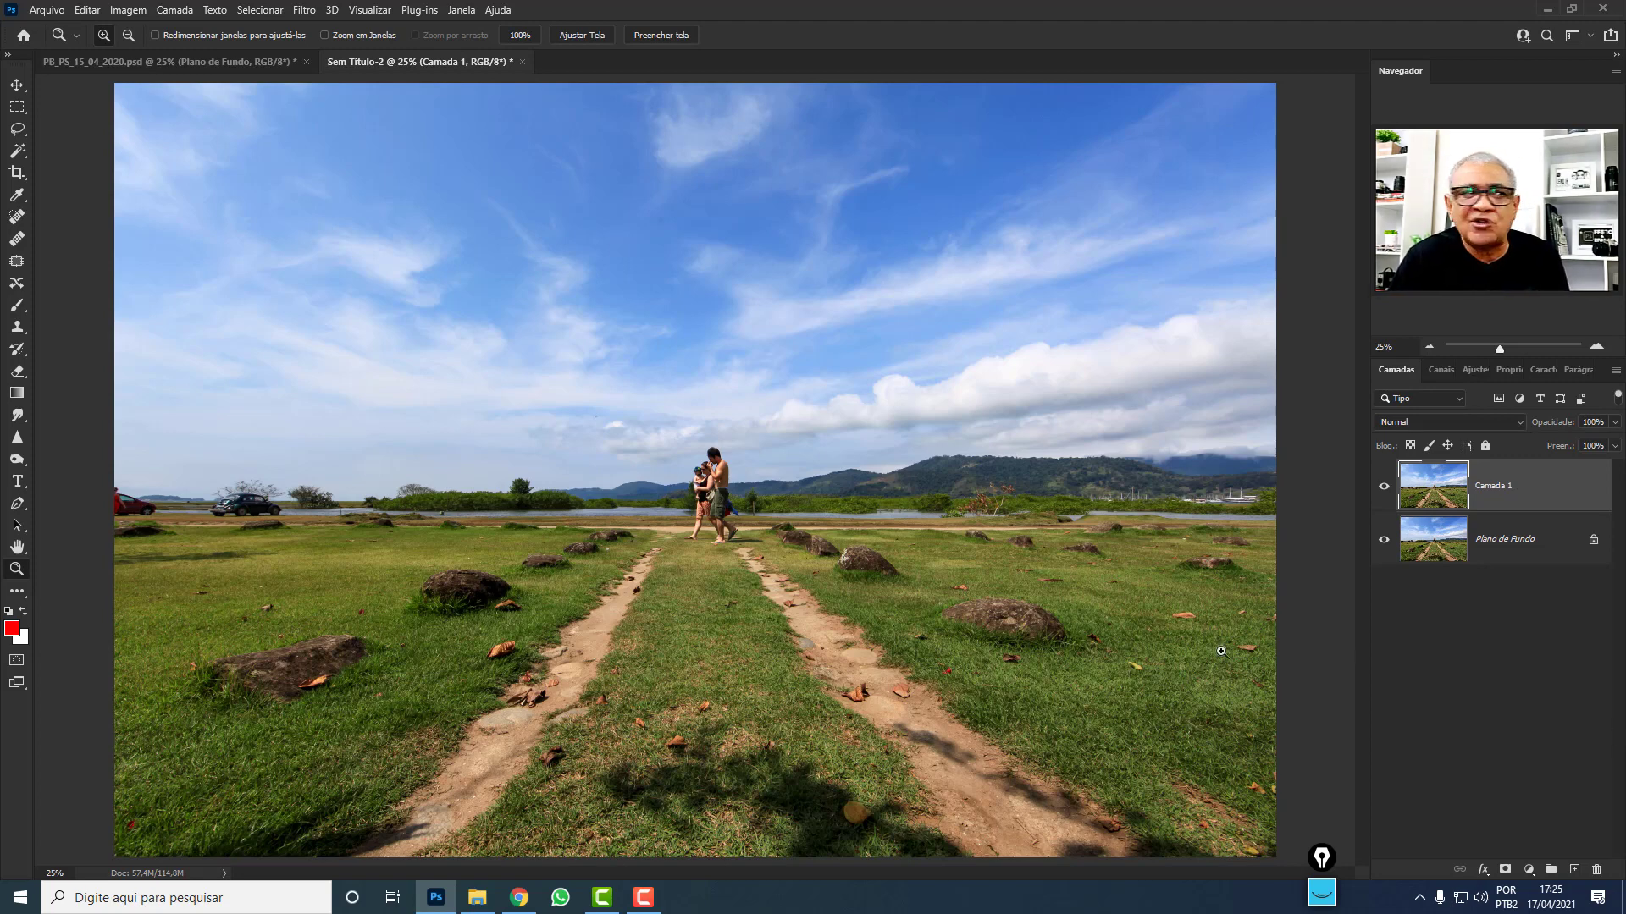
# Erase a band across the sky and a few freehand strokes on Camada 1 while the background layer is hidden.
pyautogui.click(18, 371)
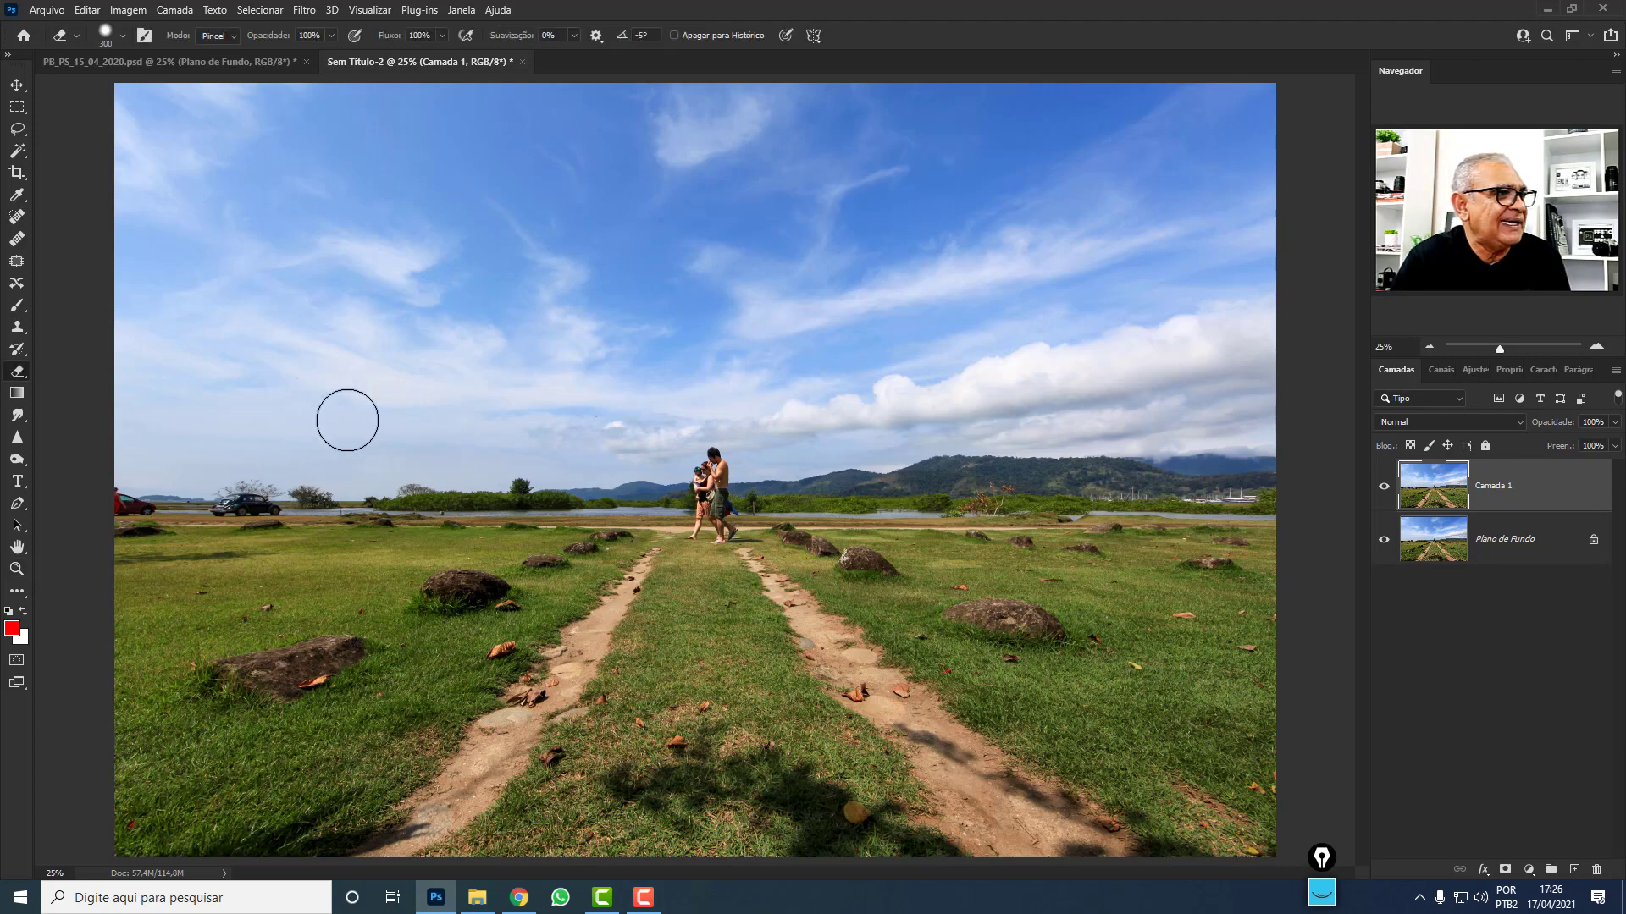
pyautogui.moveTo(349, 421); pyautogui.dragTo(1242, 338)
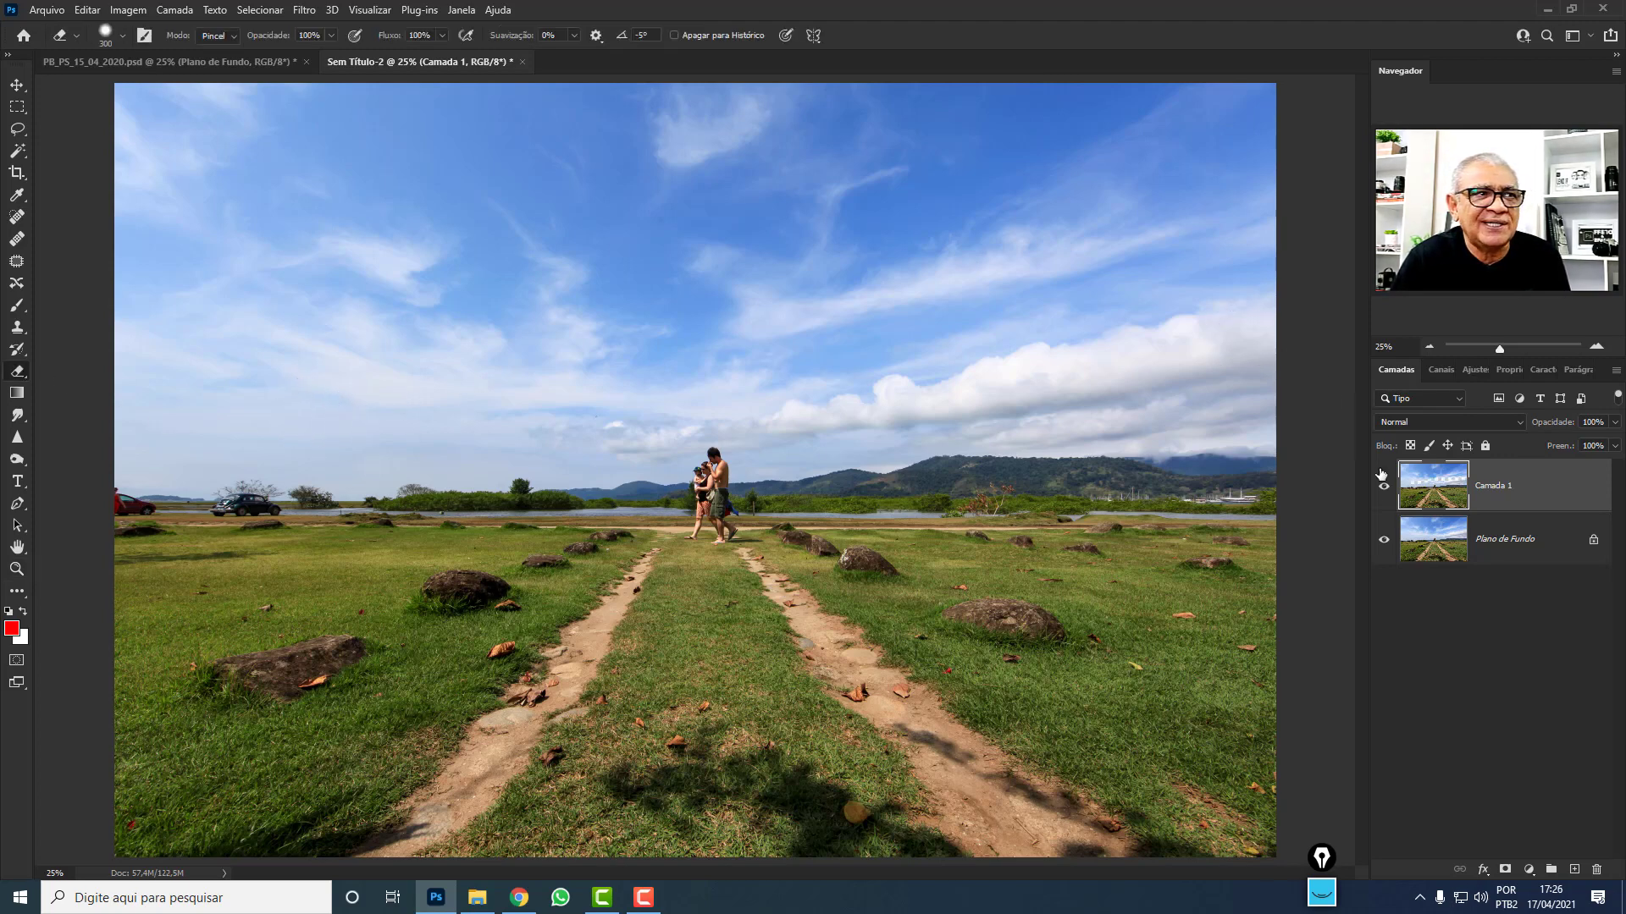
pyautogui.click(1386, 539)
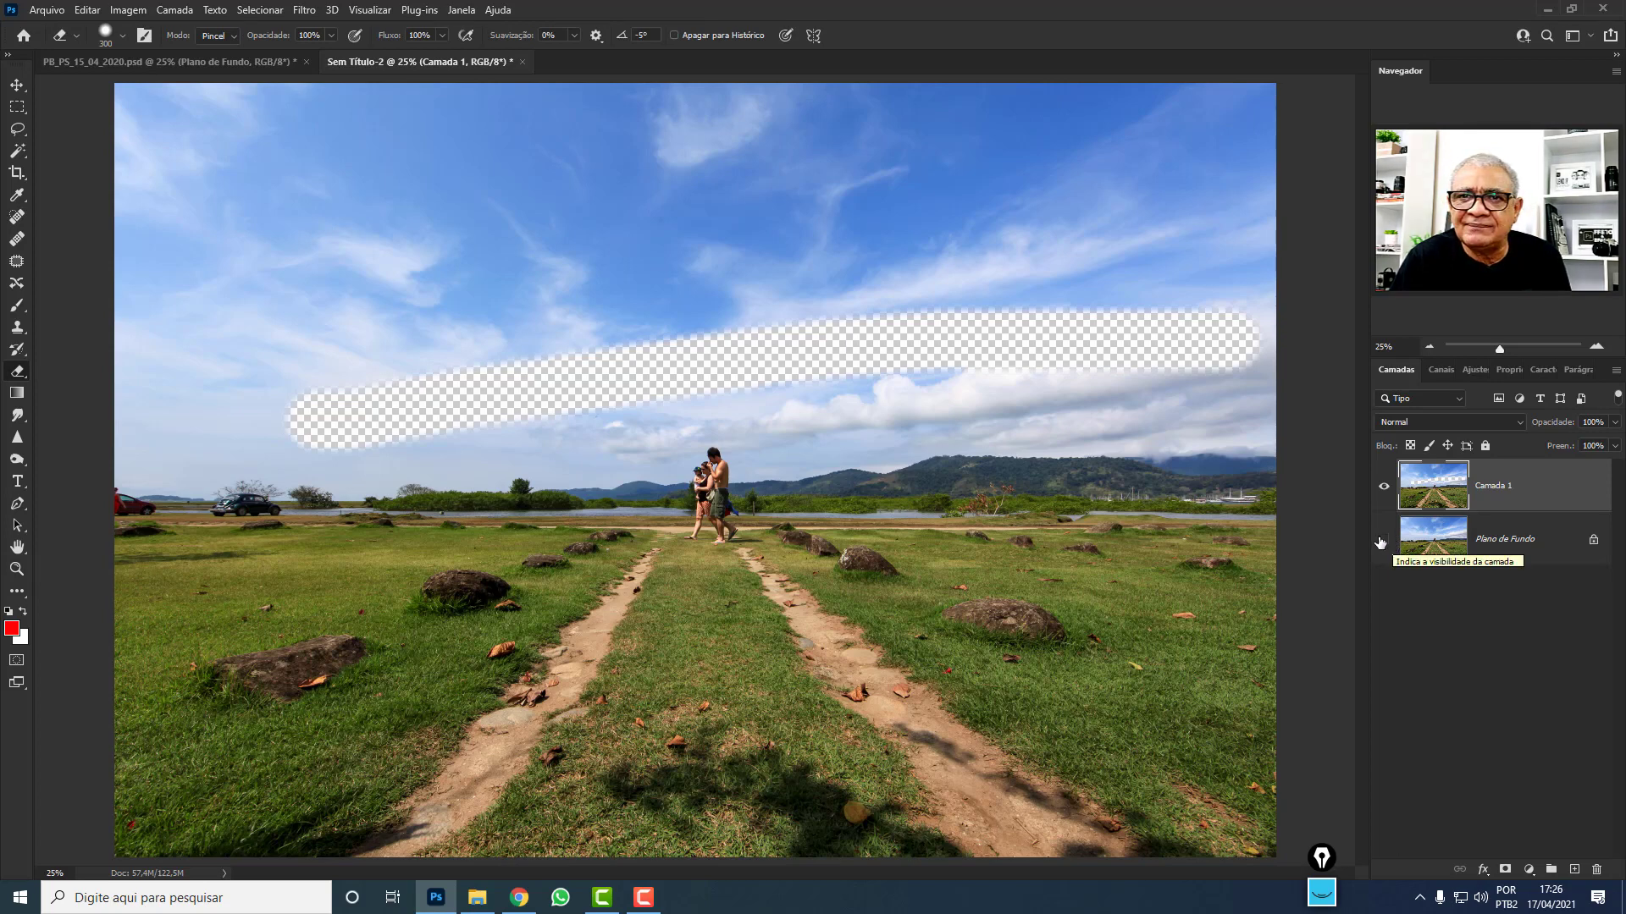
pyautogui.moveTo(693, 584)
pyautogui.mouseDown()
pyautogui.moveTo(704, 417)
pyautogui.moveTo(906, 173)
pyautogui.moveTo(899, 412)
pyautogui.mouseUp()
pyautogui.moveTo(872, 517); pyautogui.dragTo(1007, 618)
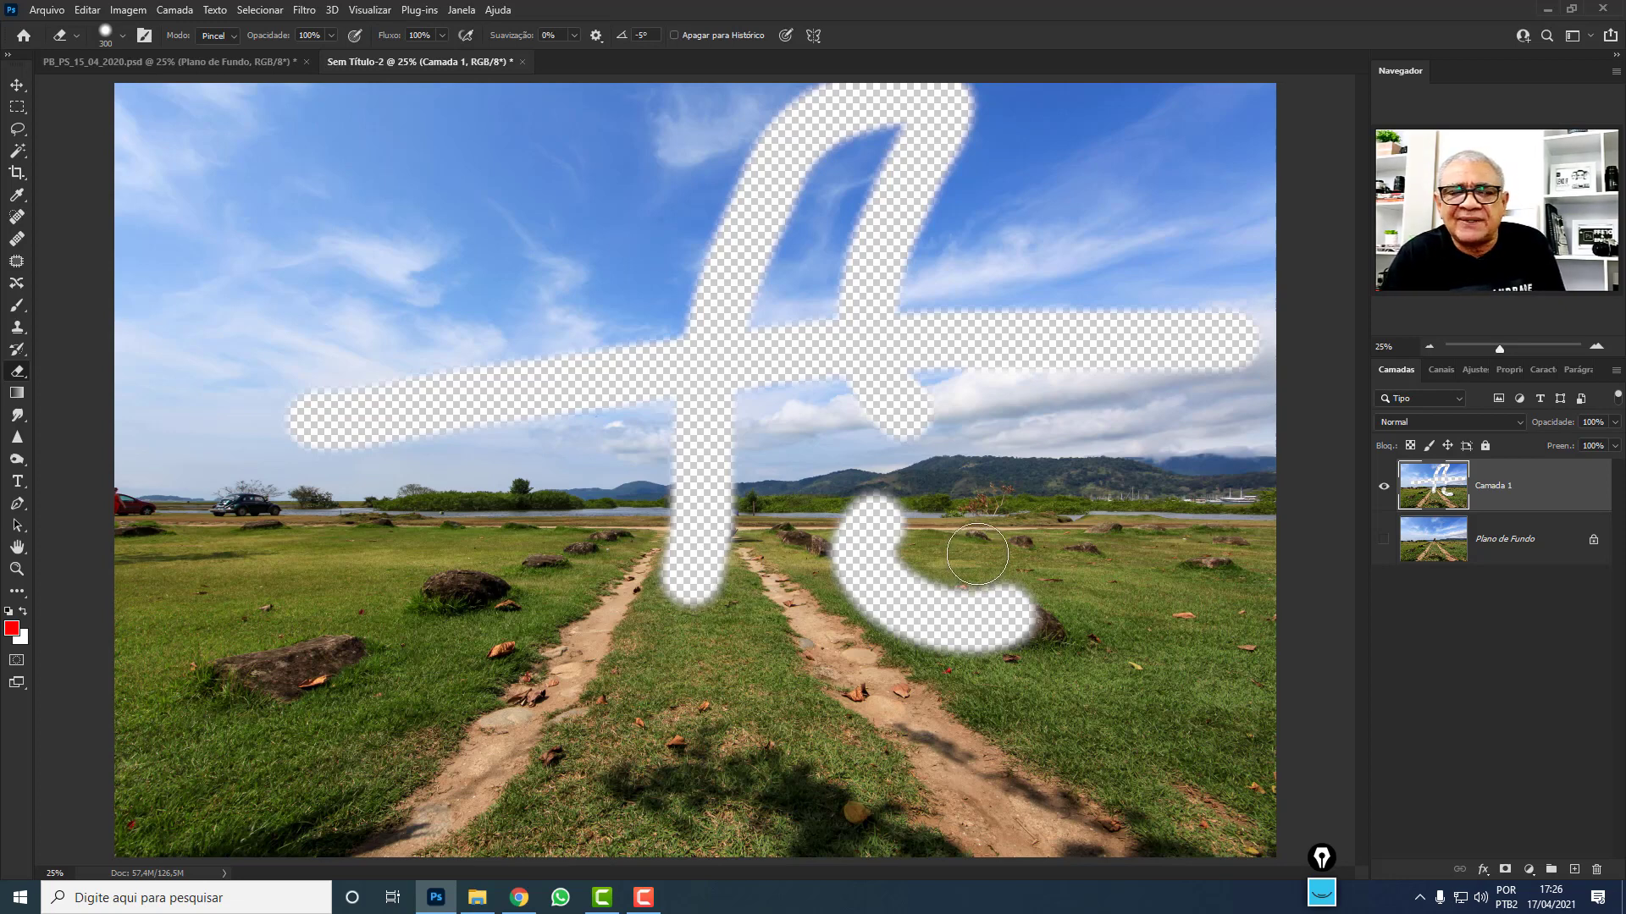
# Undo the eraser strokes on Camada 1 and make the background layer visible again.
pyautogui.hotkey('ctrl', 'z')
pyautogui.hotkey('ctrl', 'z')
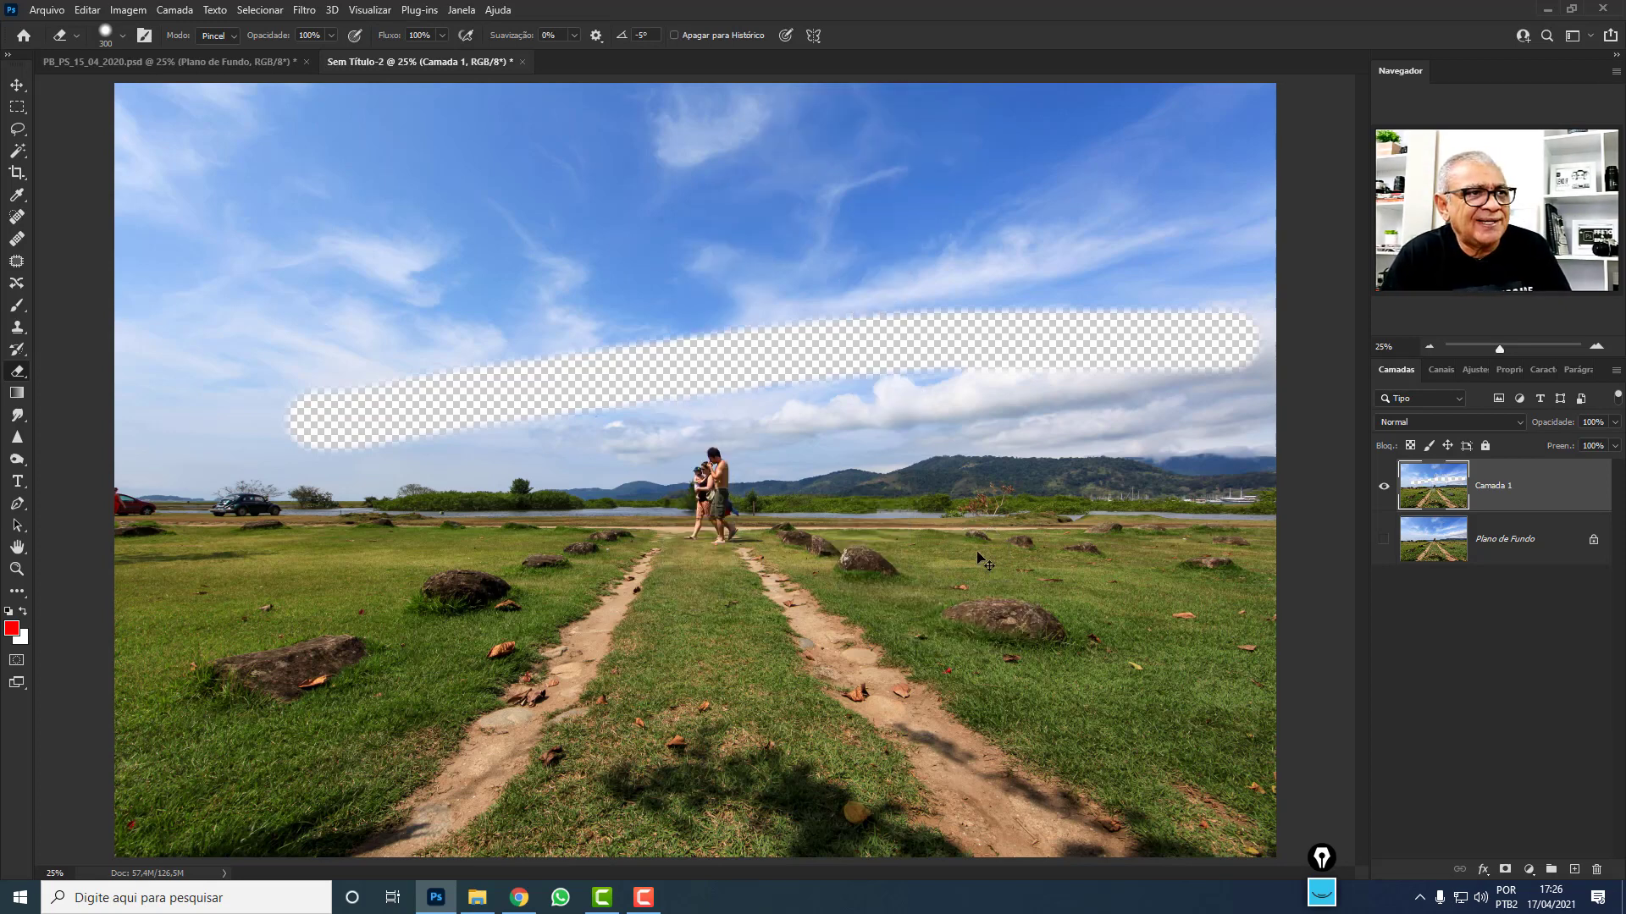
pyautogui.hotkey('ctrl', 'z')
pyautogui.hotkey('ctrl', 'z')
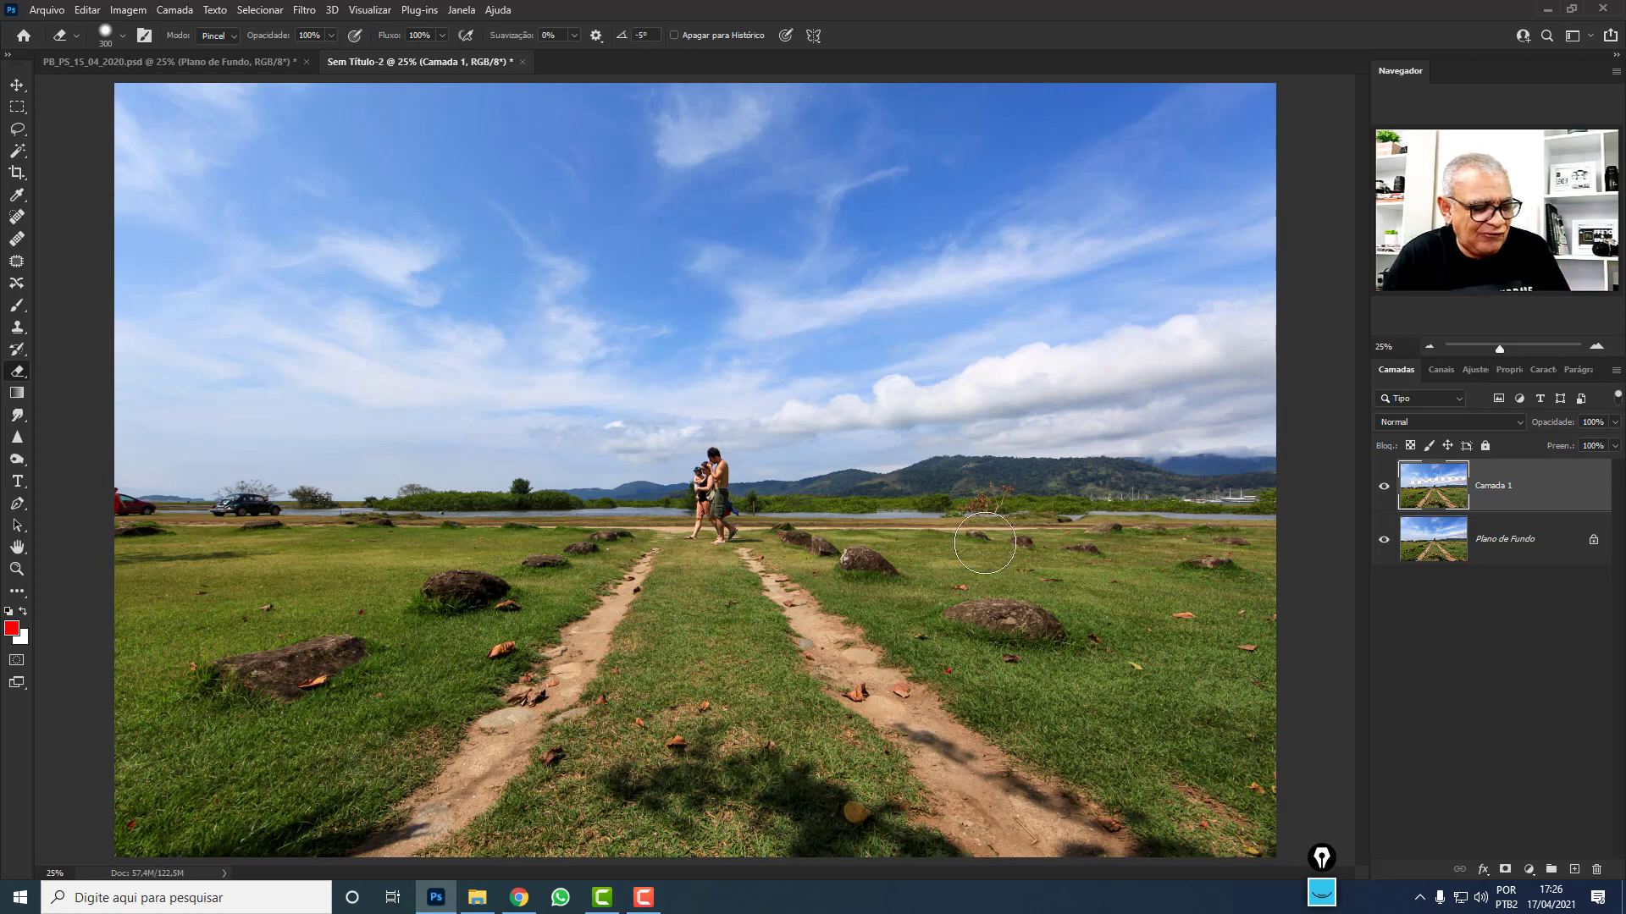
pyautogui.click(1378, 548)
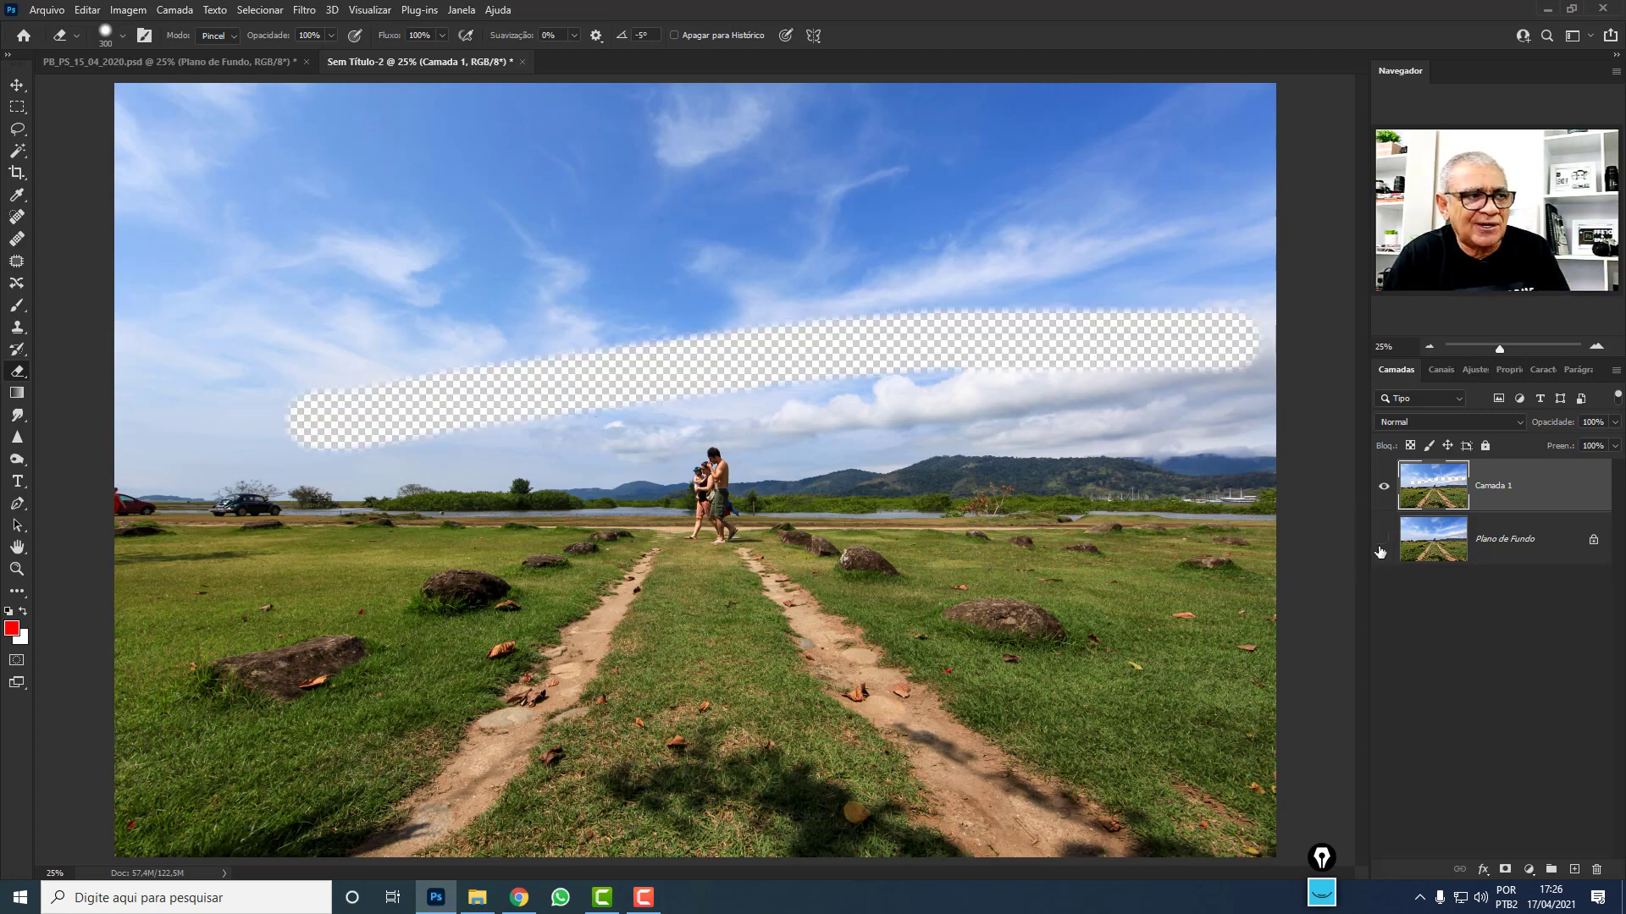
pyautogui.click(1379, 548)
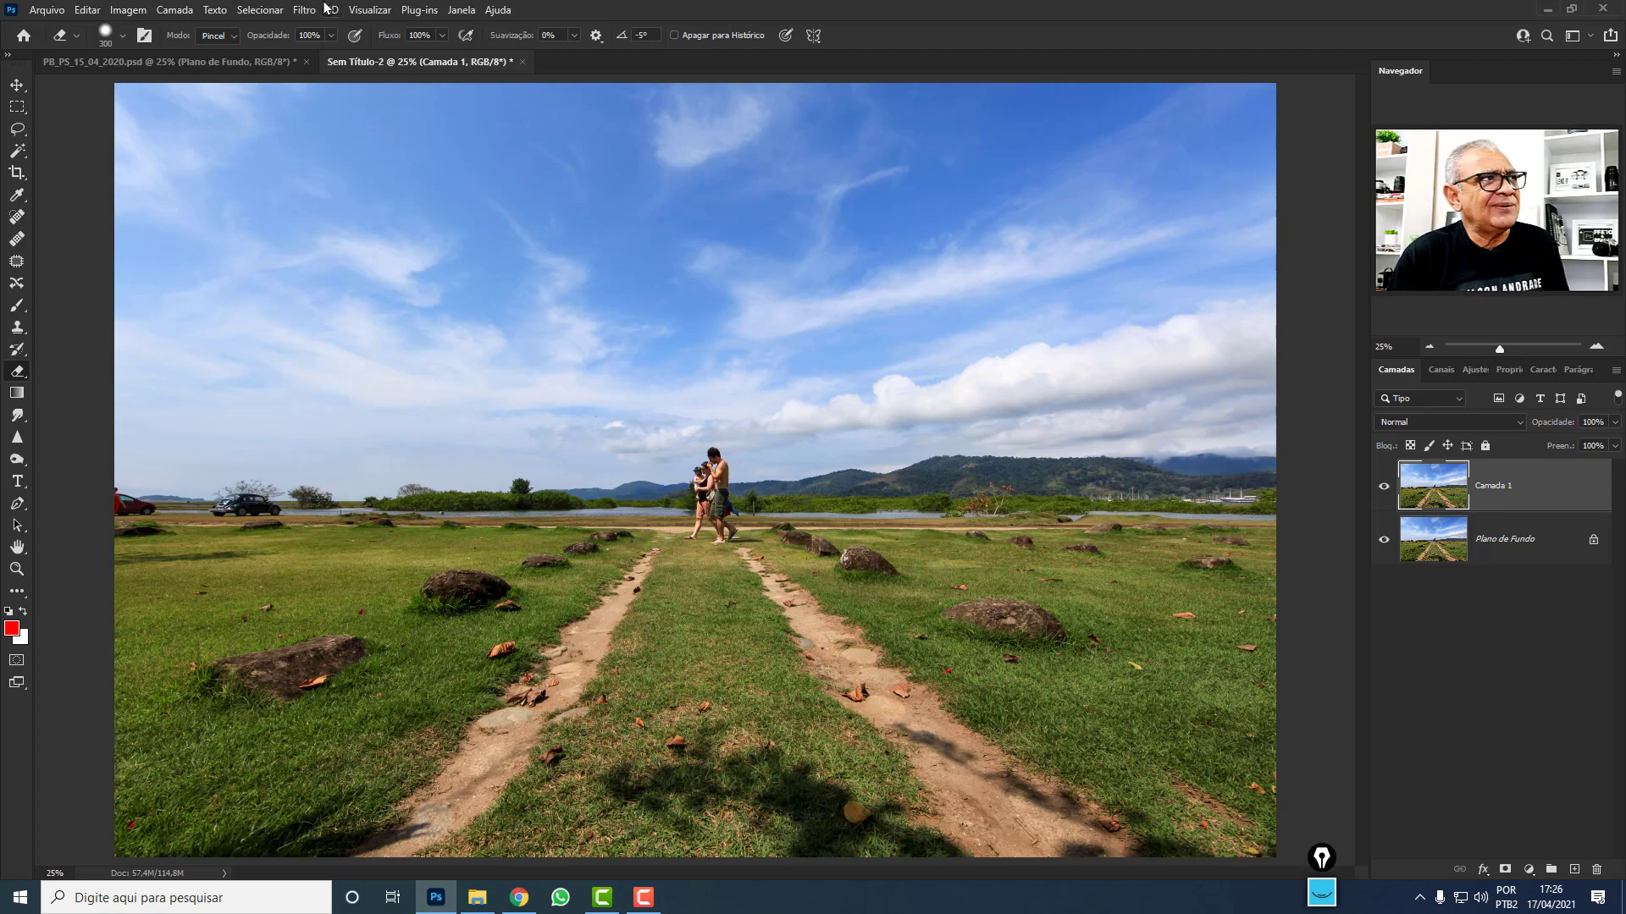
# Return to the PB_PS_15_04_2020.psd document and expand the Agrupar 1 layer group.
pyautogui.click(288, 64)
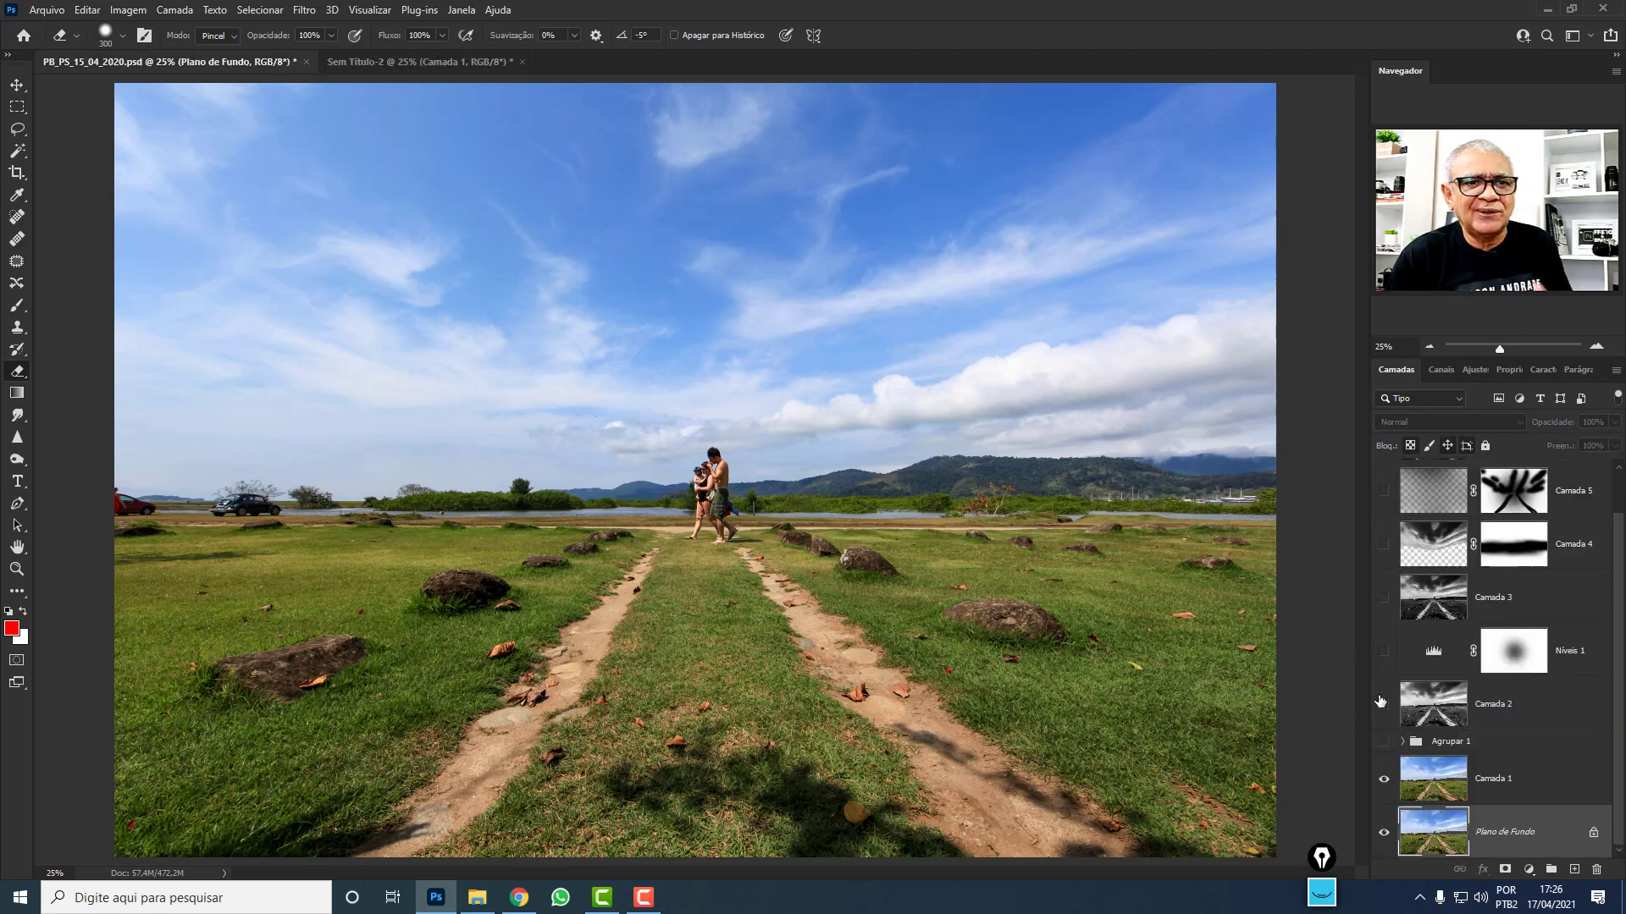
pyautogui.click(1408, 747)
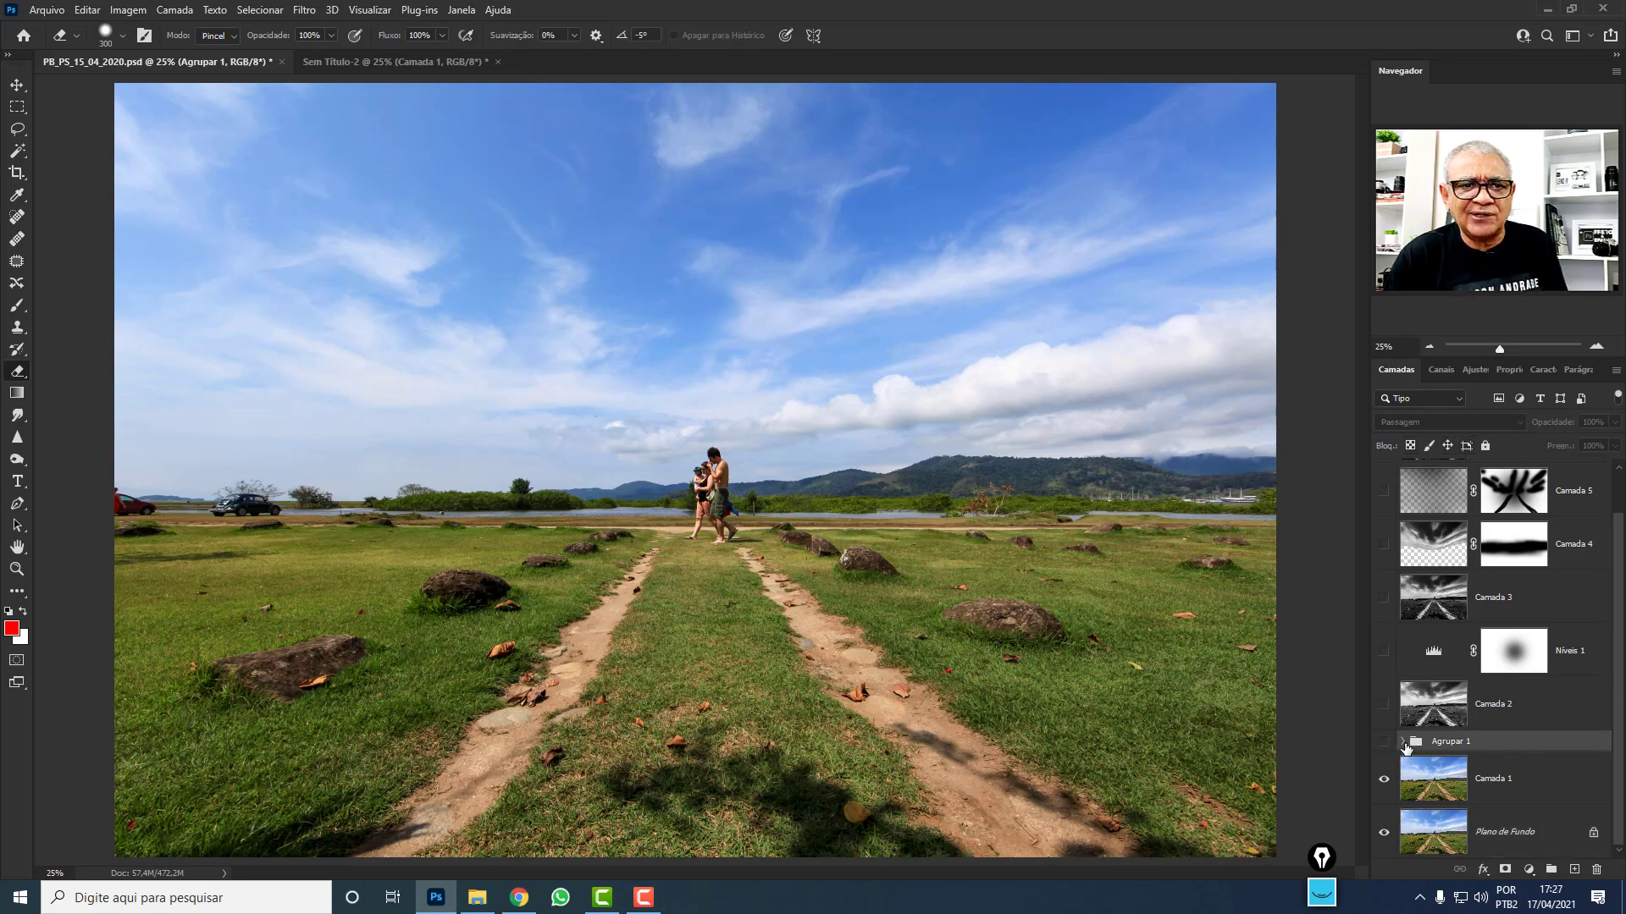
pyautogui.click(1403, 743)
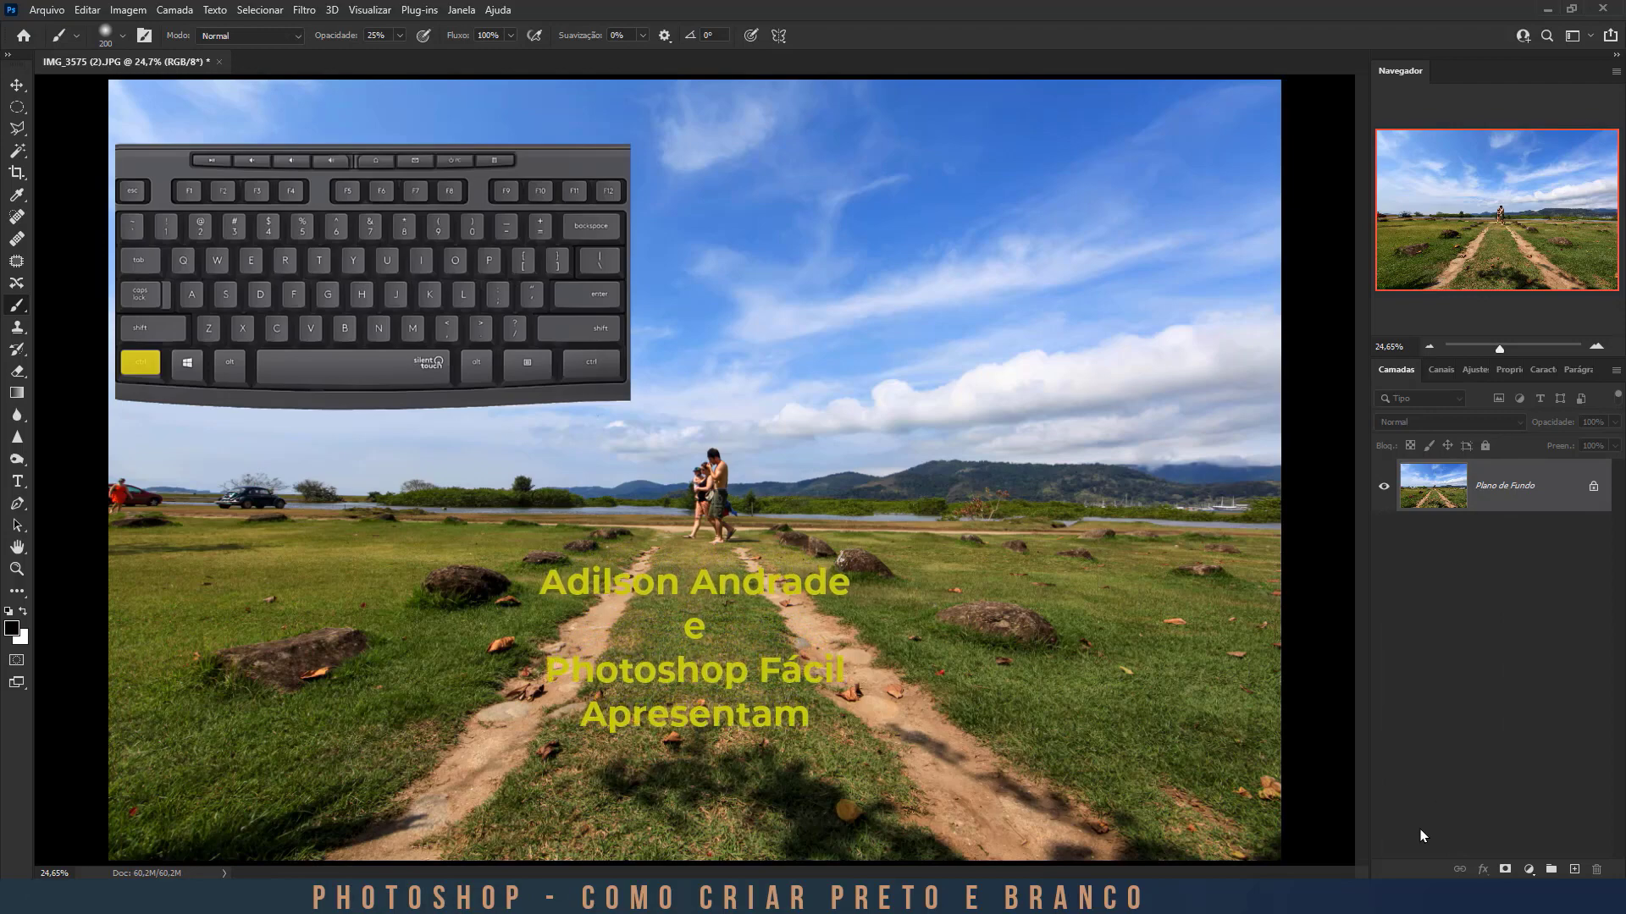
# Duplicate the background layer of IMG_3575 (2).JPG and add a Gradient Map adjustment layer above the copy.
pyautogui.hotkey('ctrl', 'j')
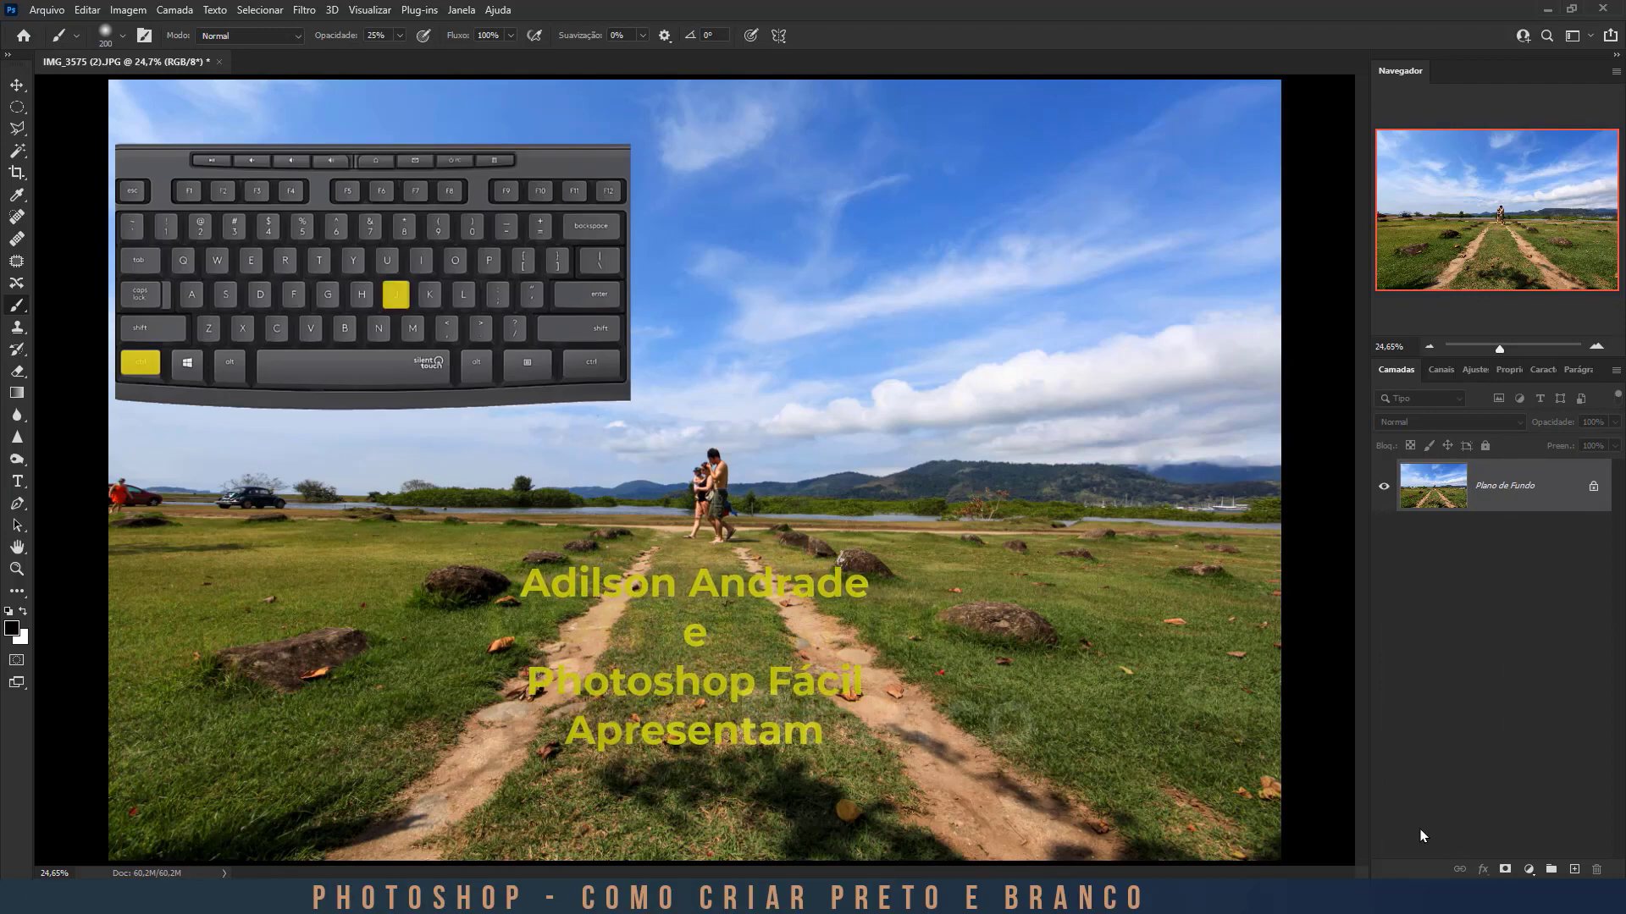
pyautogui.click(1475, 369)
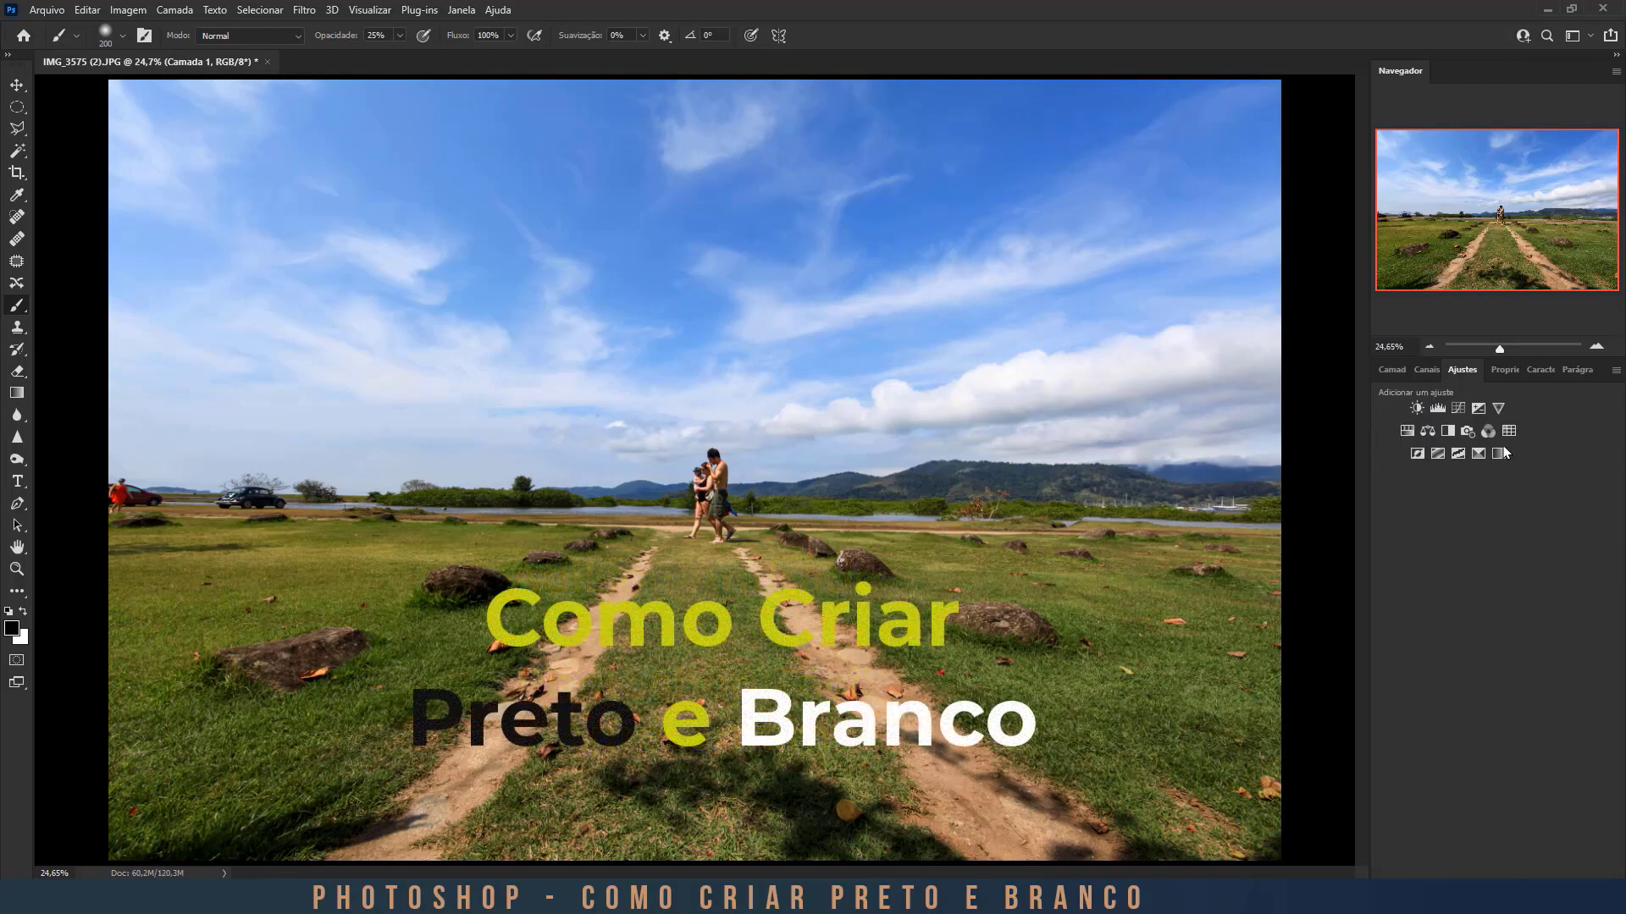
pyautogui.click(1500, 453)
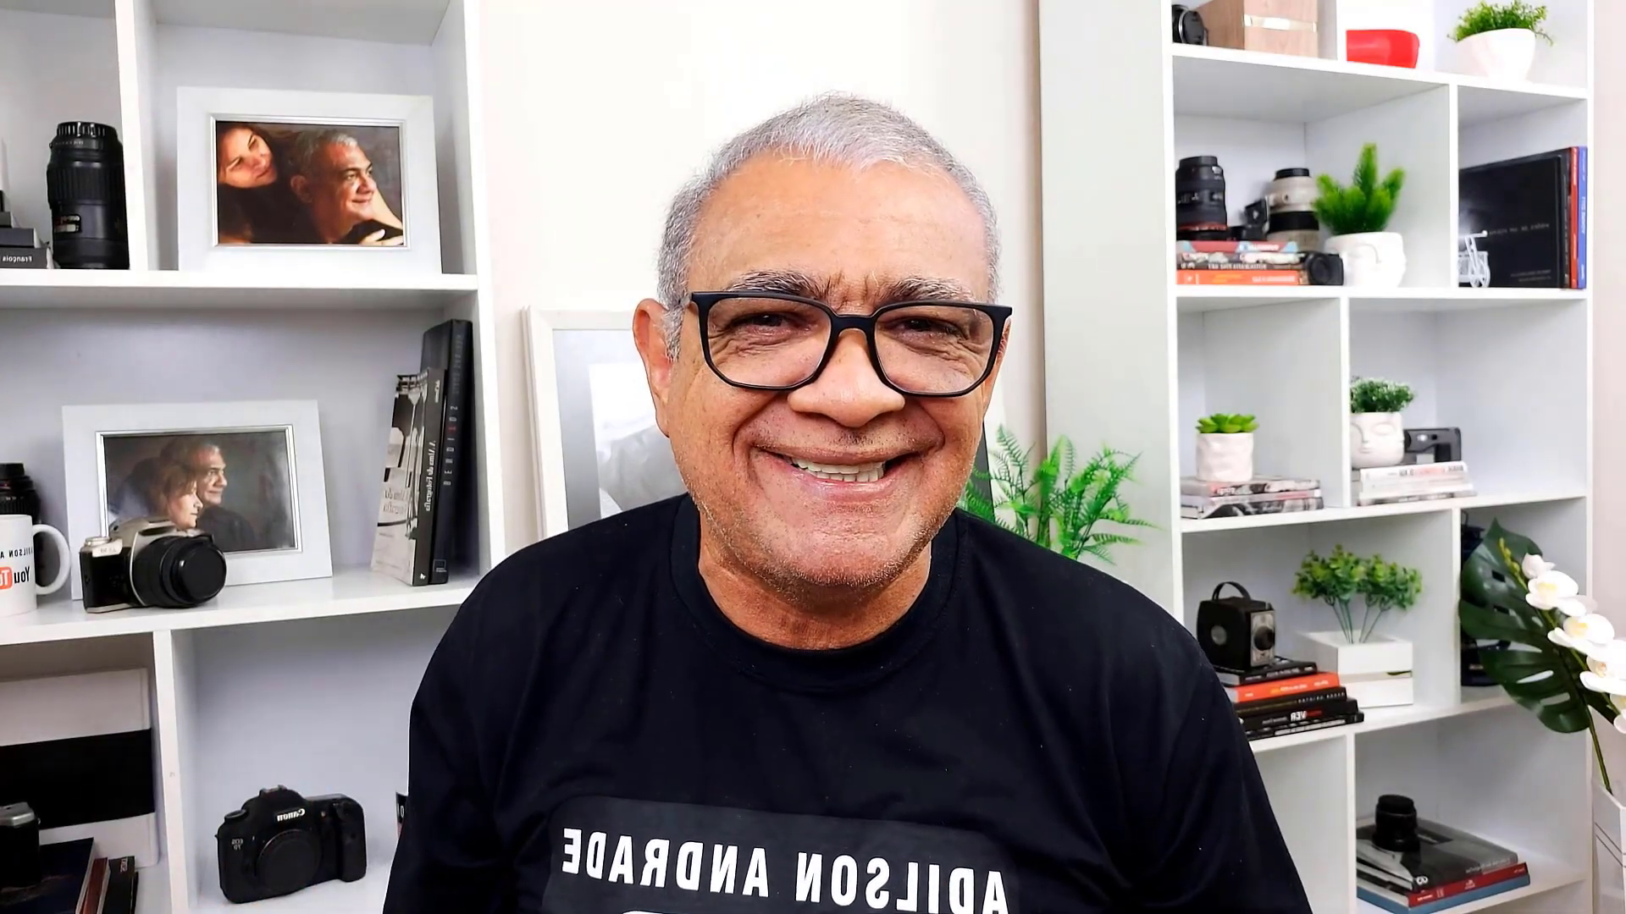
pyautogui.click(1396, 369)
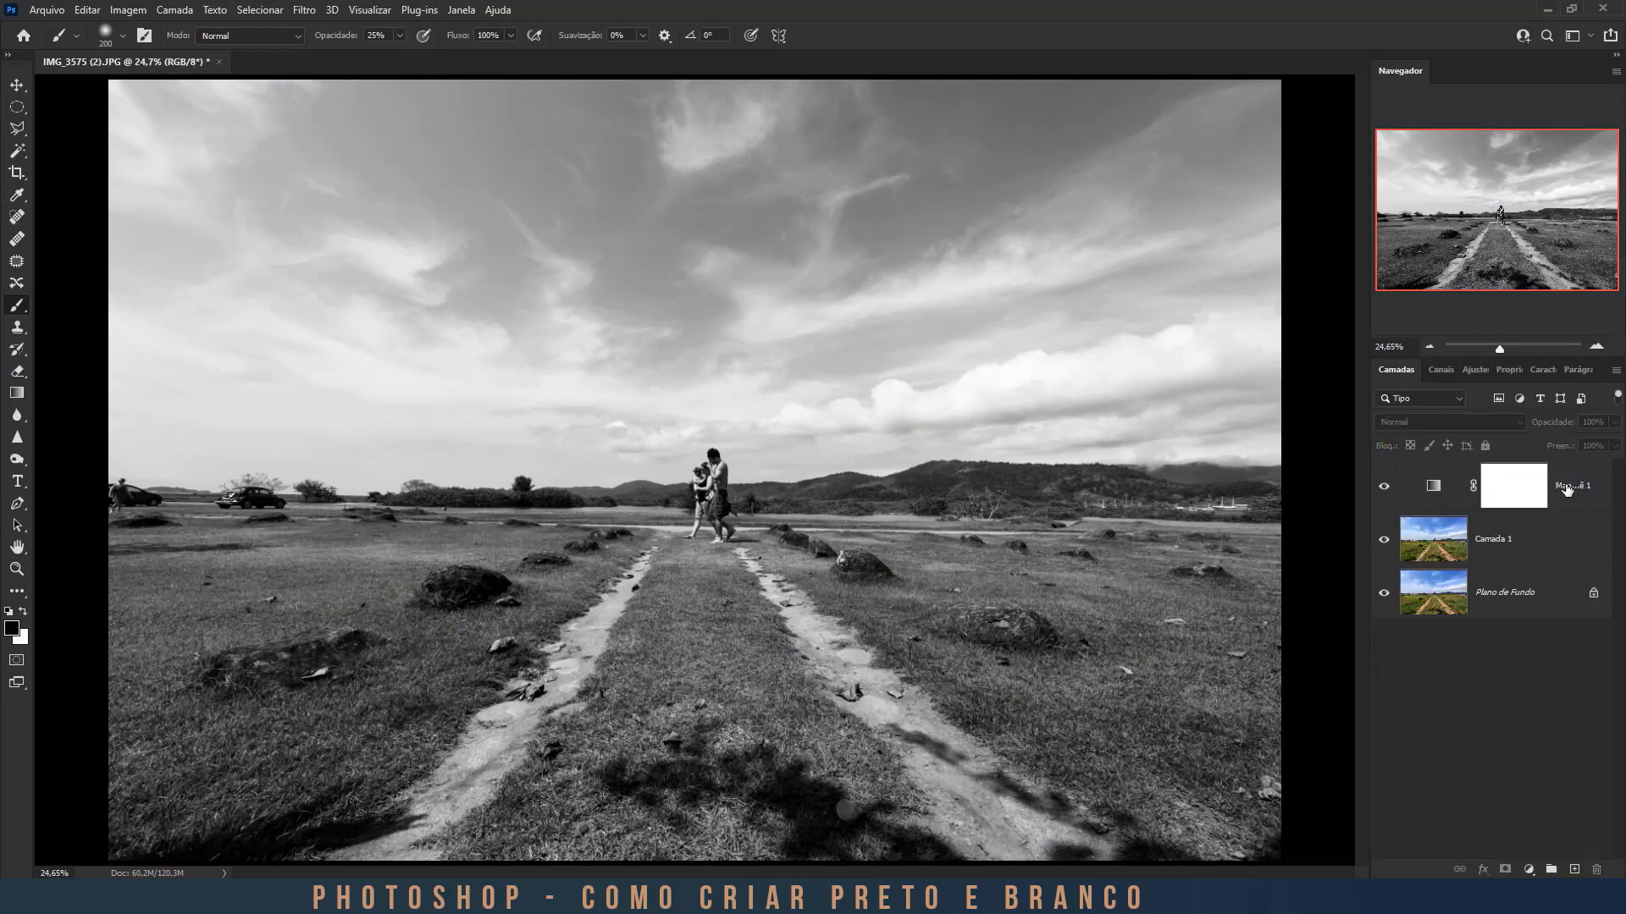
# Add a Black & White adjustment layer and move it below the Gradient Map layer.
pyautogui.click(1473, 370)
pyautogui.click(1446, 432)
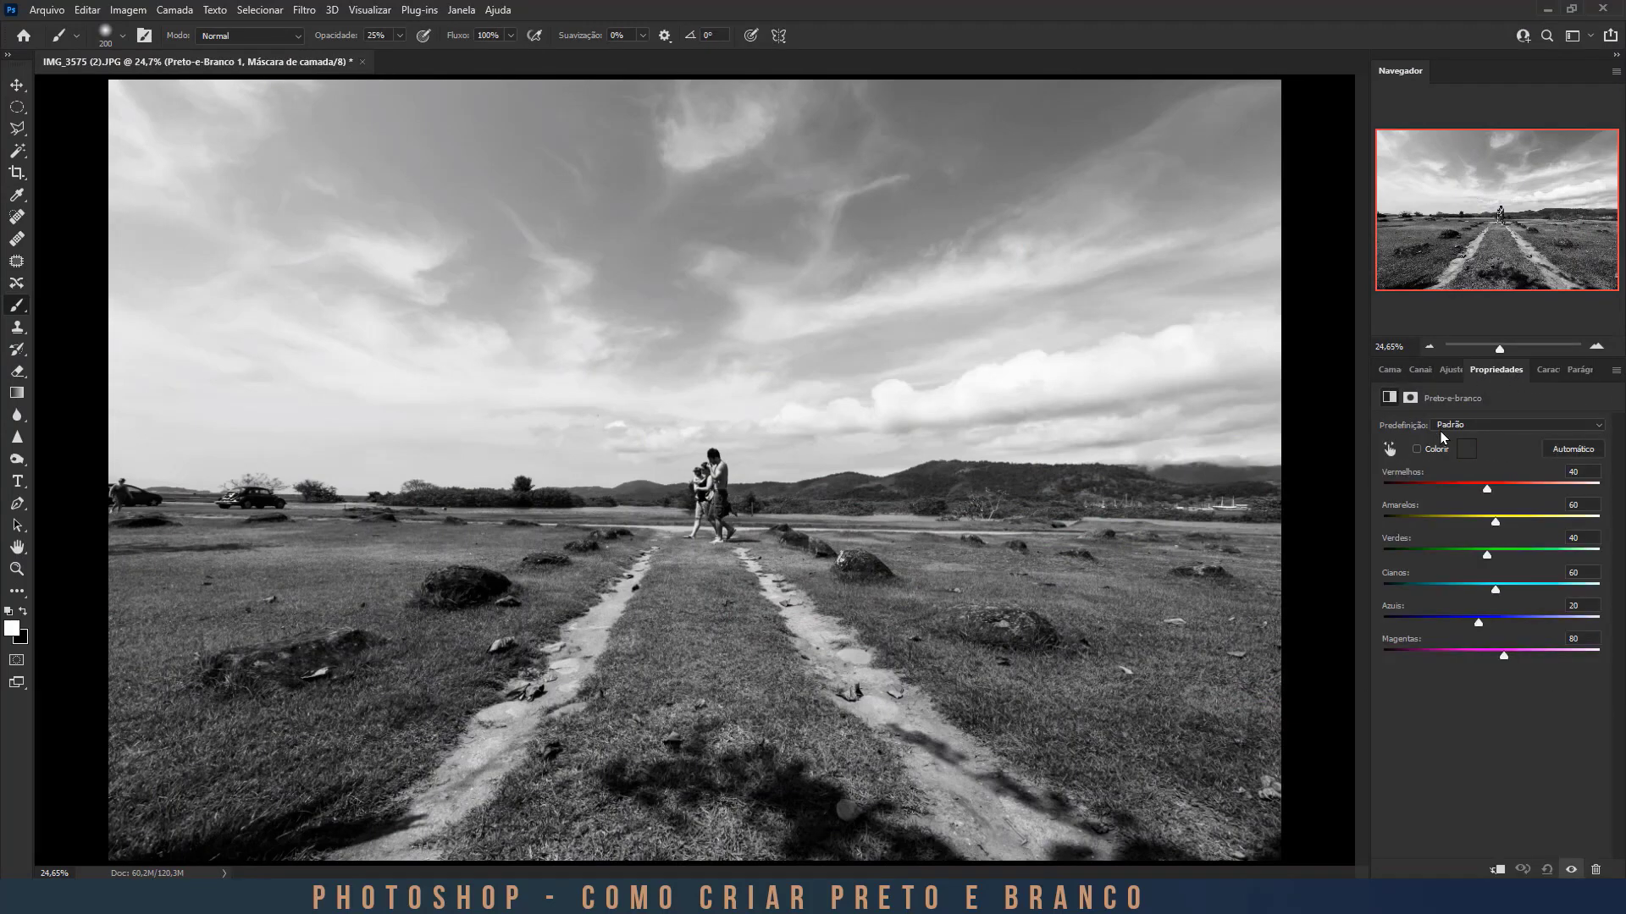
pyautogui.click(1389, 370)
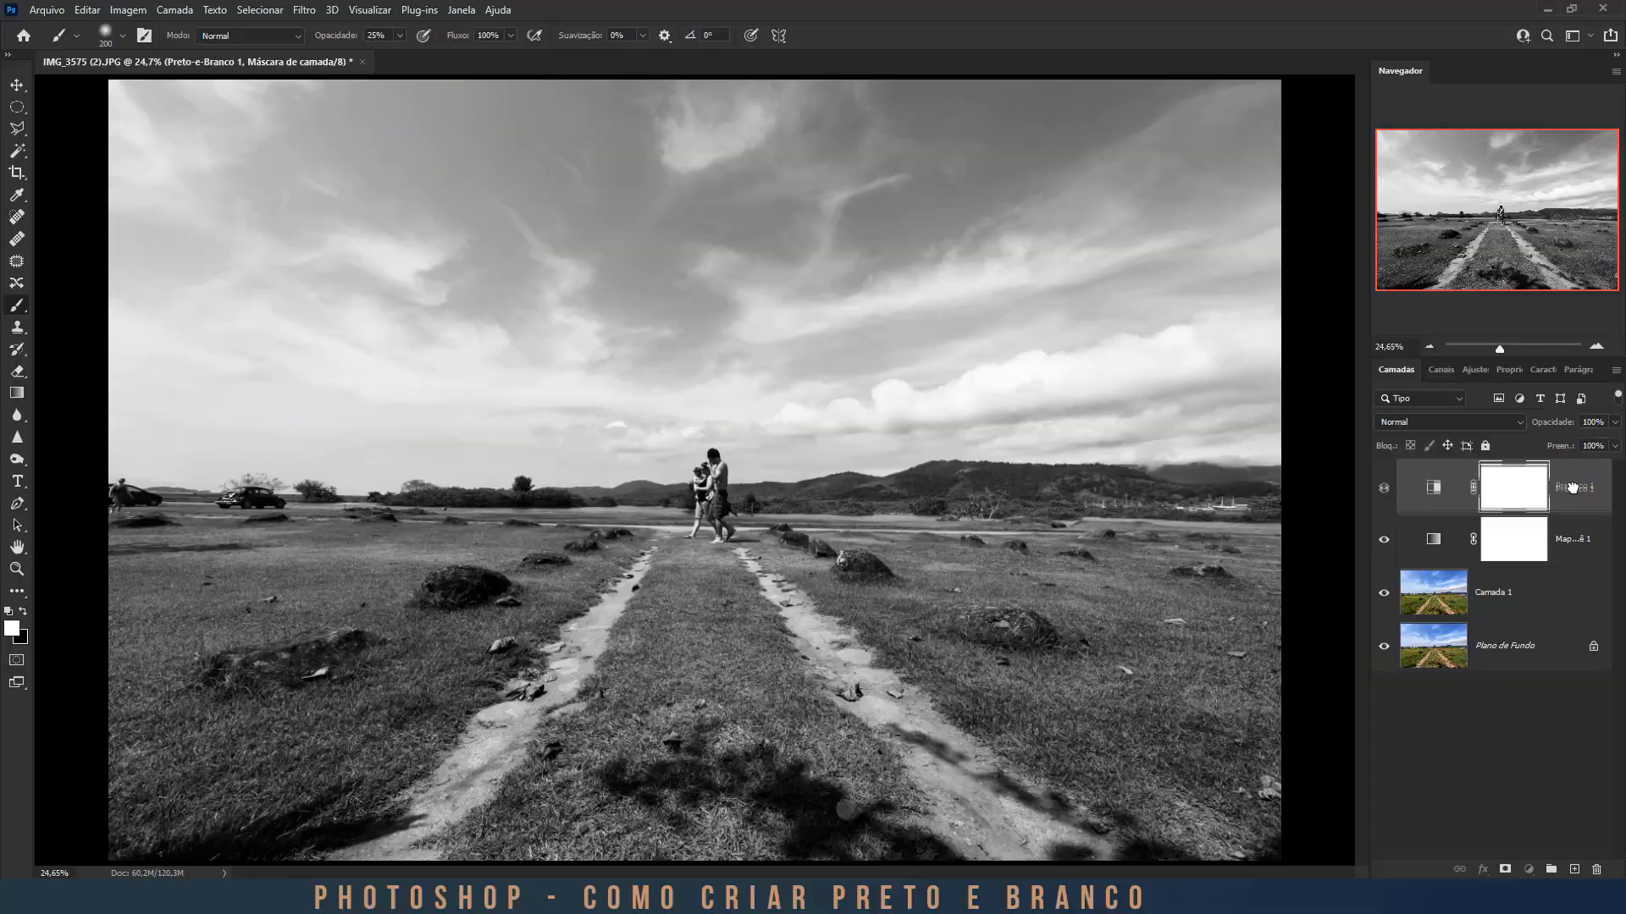
pyautogui.moveTo(1450, 494); pyautogui.dragTo(1437, 547)
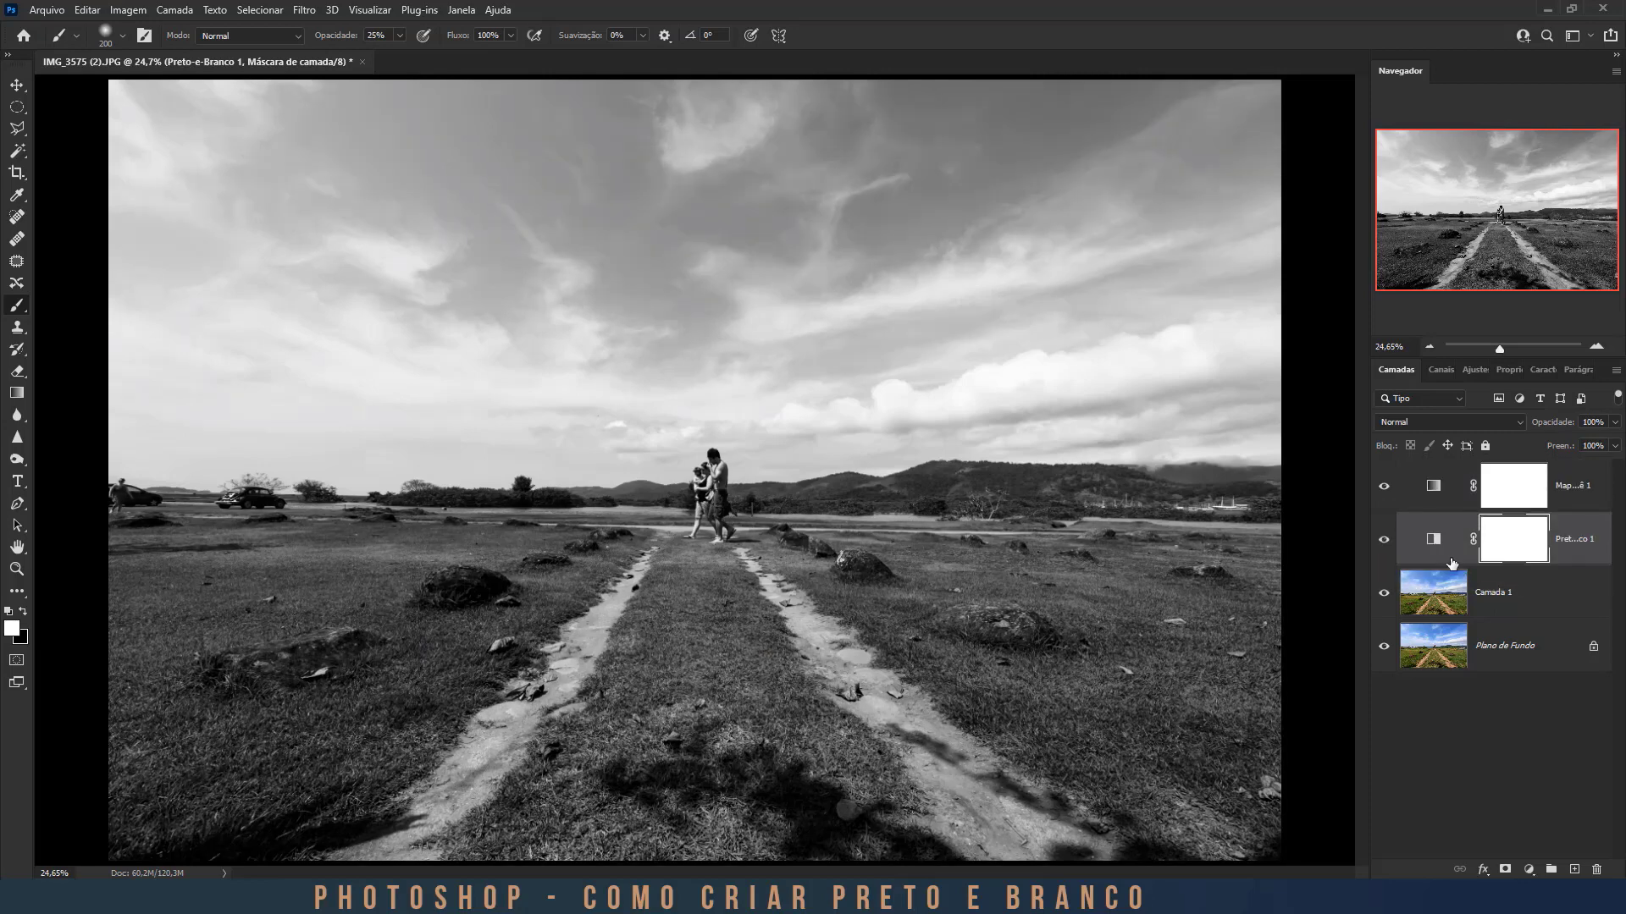
# In the Black & White adjustment, set reds to 48, yellows to 95 and greens to 21, and lower the cyans, blues and magentas.
pyautogui.doubleClick(1434, 541)
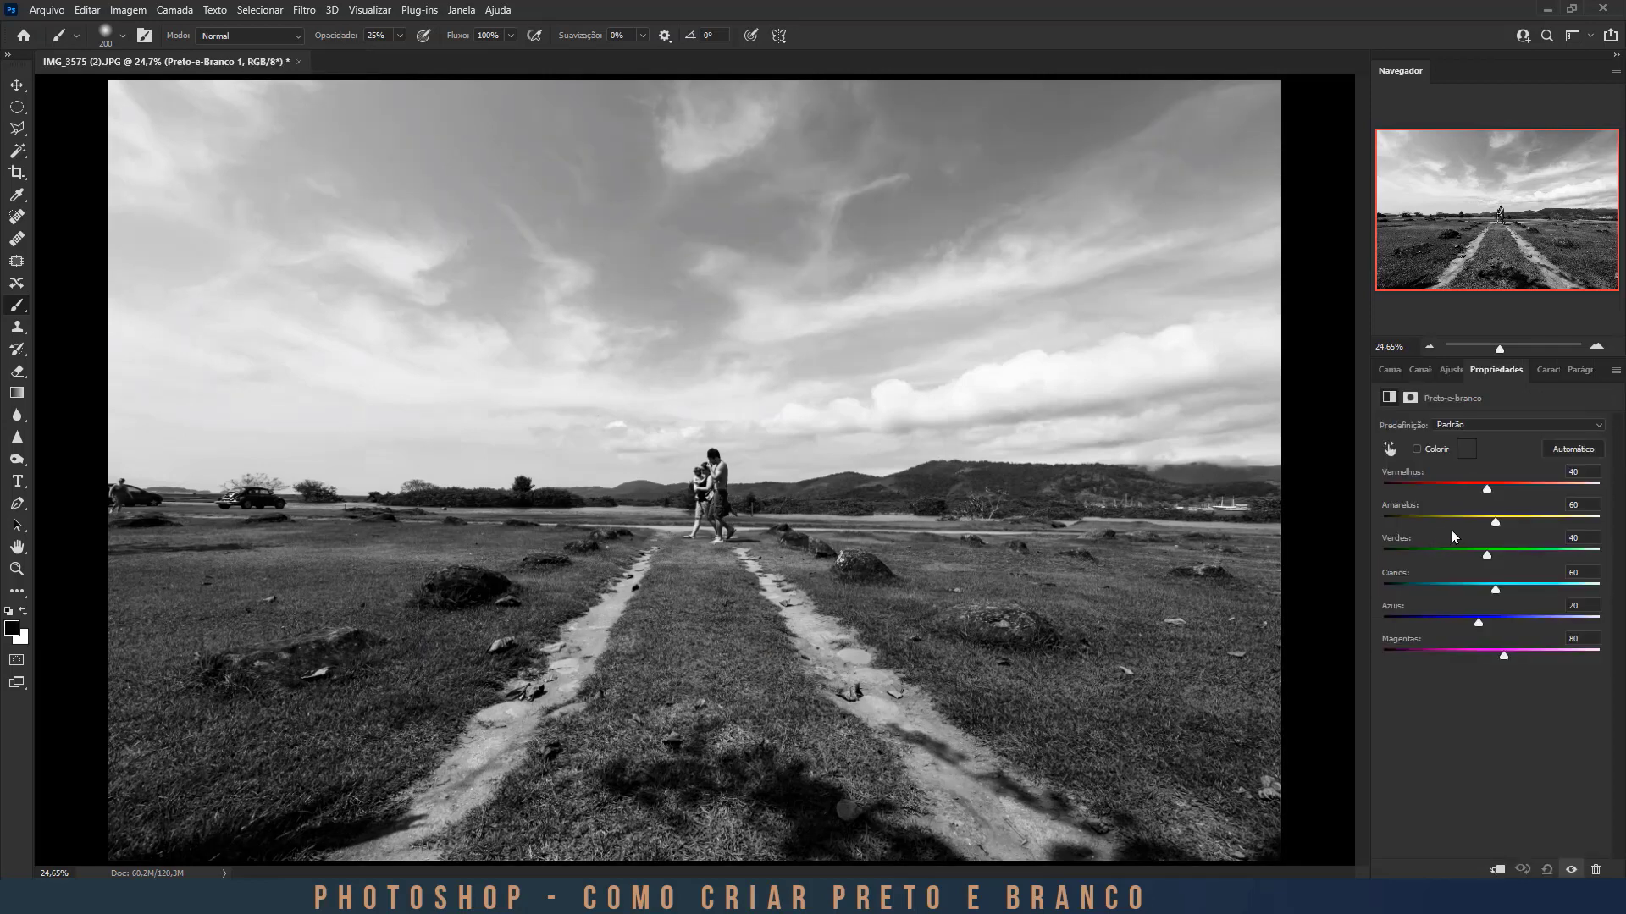
pyautogui.moveTo(1487, 489); pyautogui.dragTo(1510, 521)
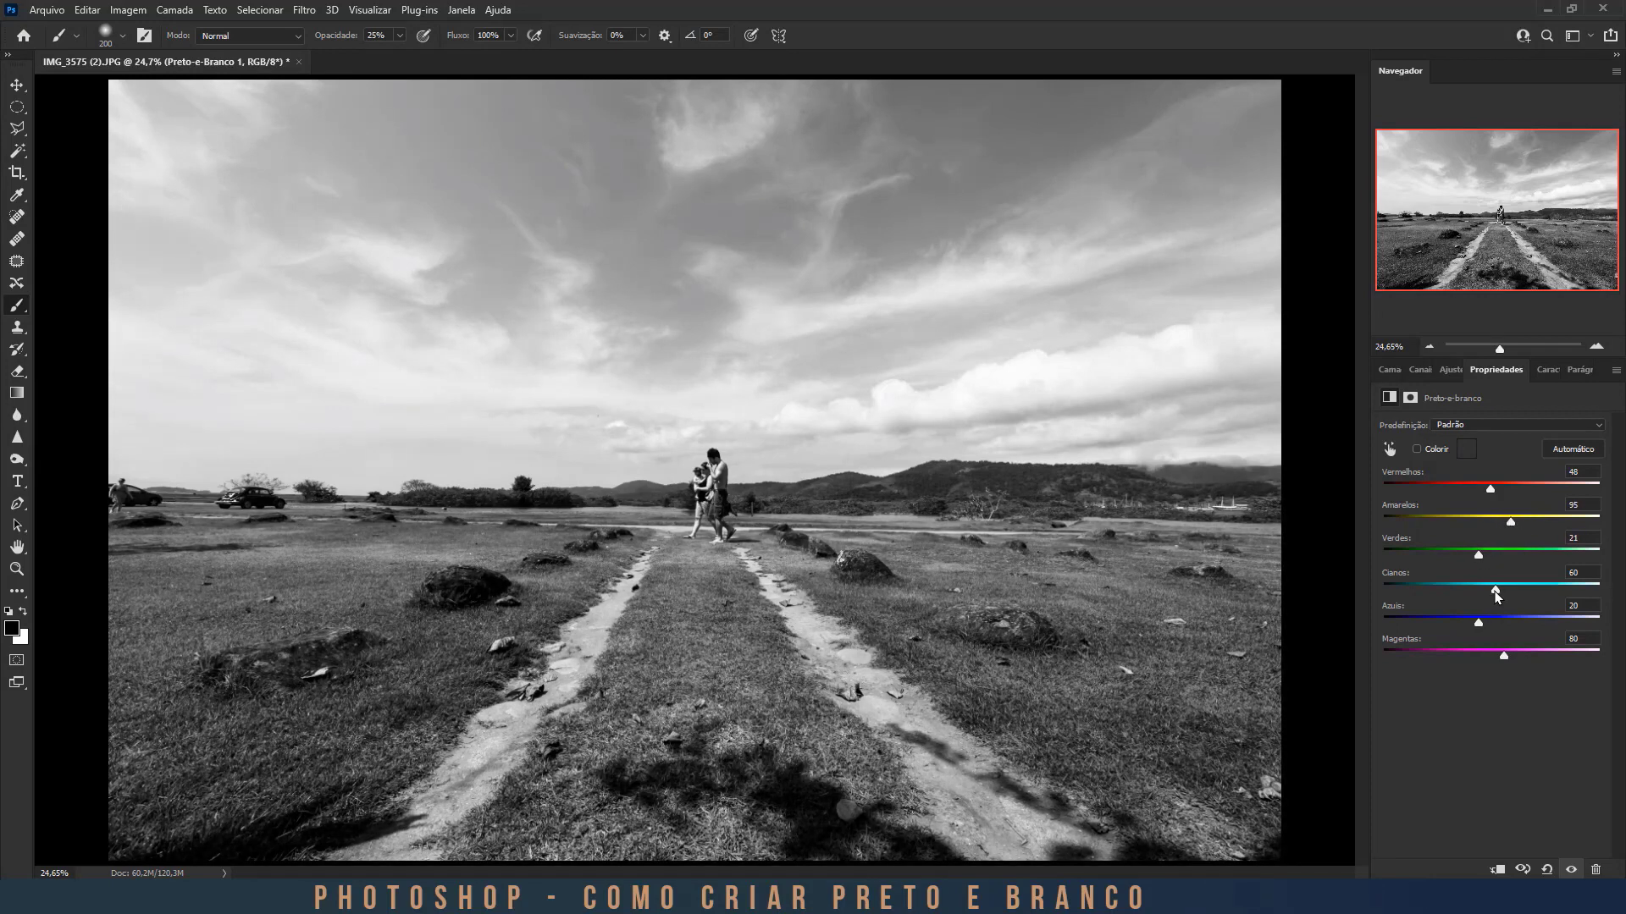
pyautogui.moveTo(1495, 588); pyautogui.dragTo(1470, 621)
pyautogui.moveTo(1505, 654); pyautogui.dragTo(1487, 653)
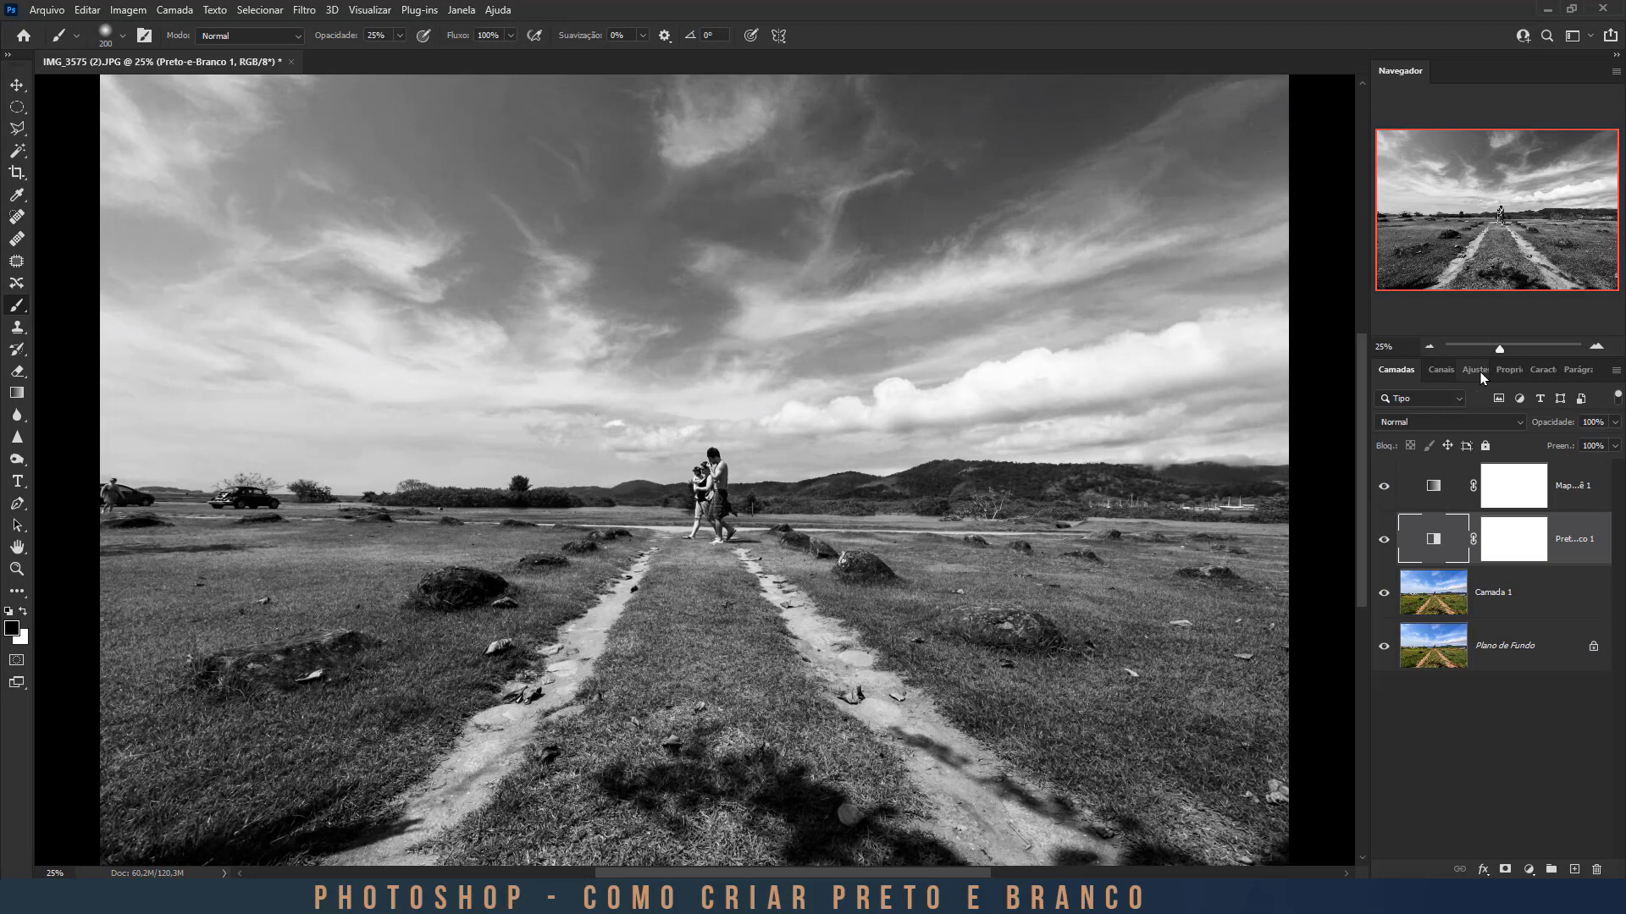
# Add a Curves adjustment layer and brighten tones sampled on the grass and hills, mapping input 77 to 104 and 48 to 77.
pyautogui.click(1480, 372)
pyautogui.click(1458, 408)
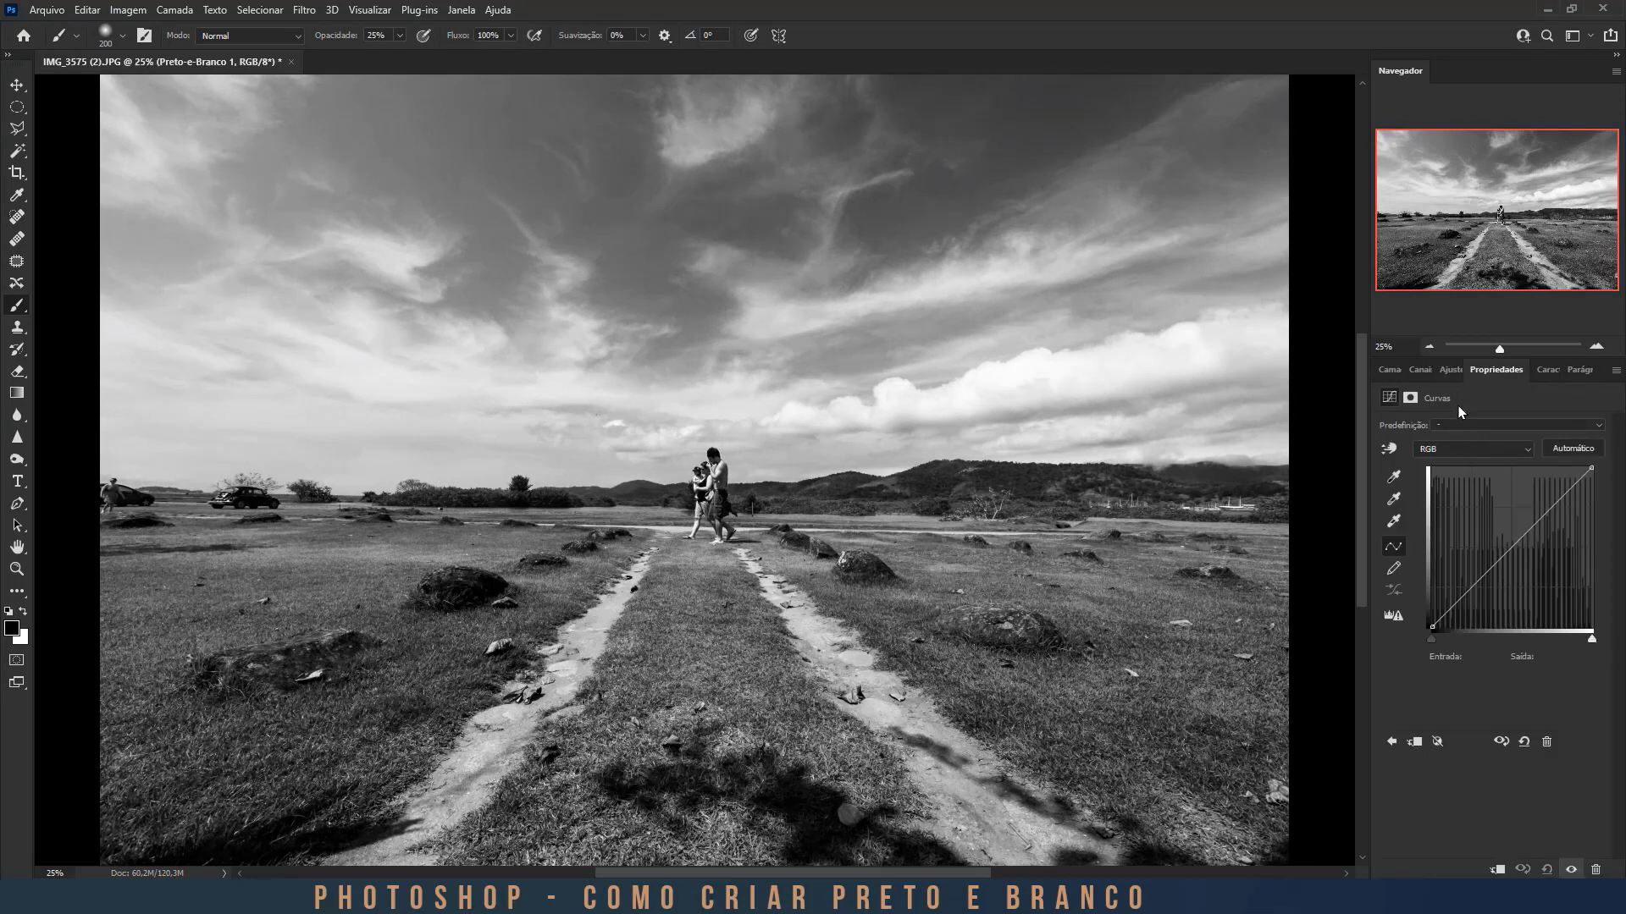
pyautogui.click(1389, 450)
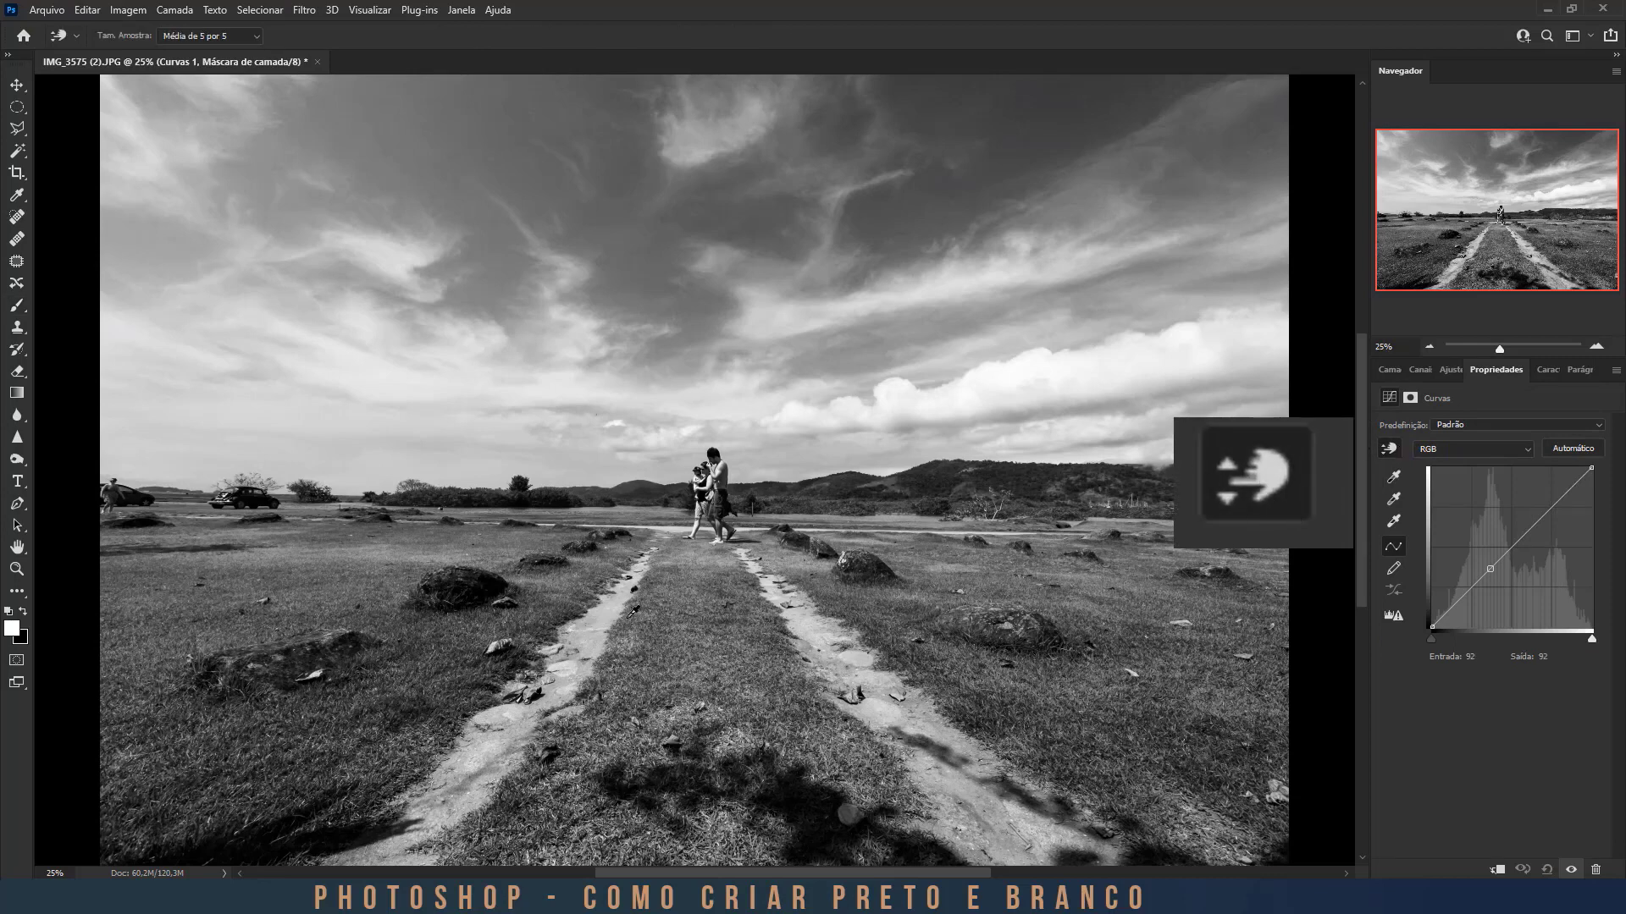
pyautogui.moveTo(435, 658); pyautogui.dragTo(431, 646)
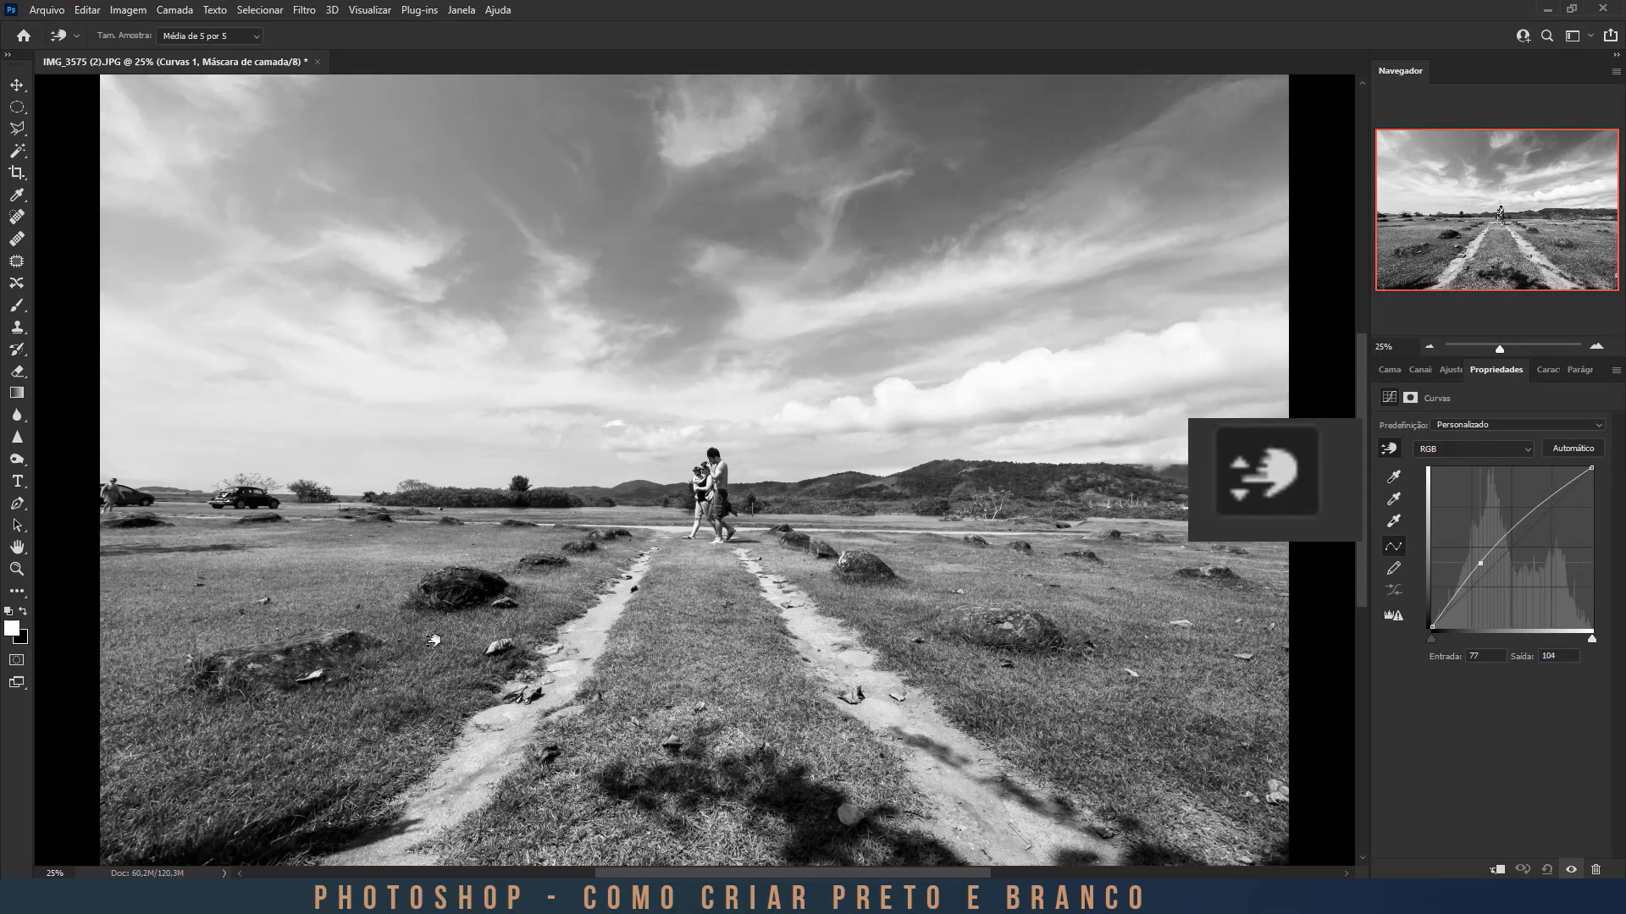
pyautogui.moveTo(1029, 477); pyautogui.dragTo(1030, 480)
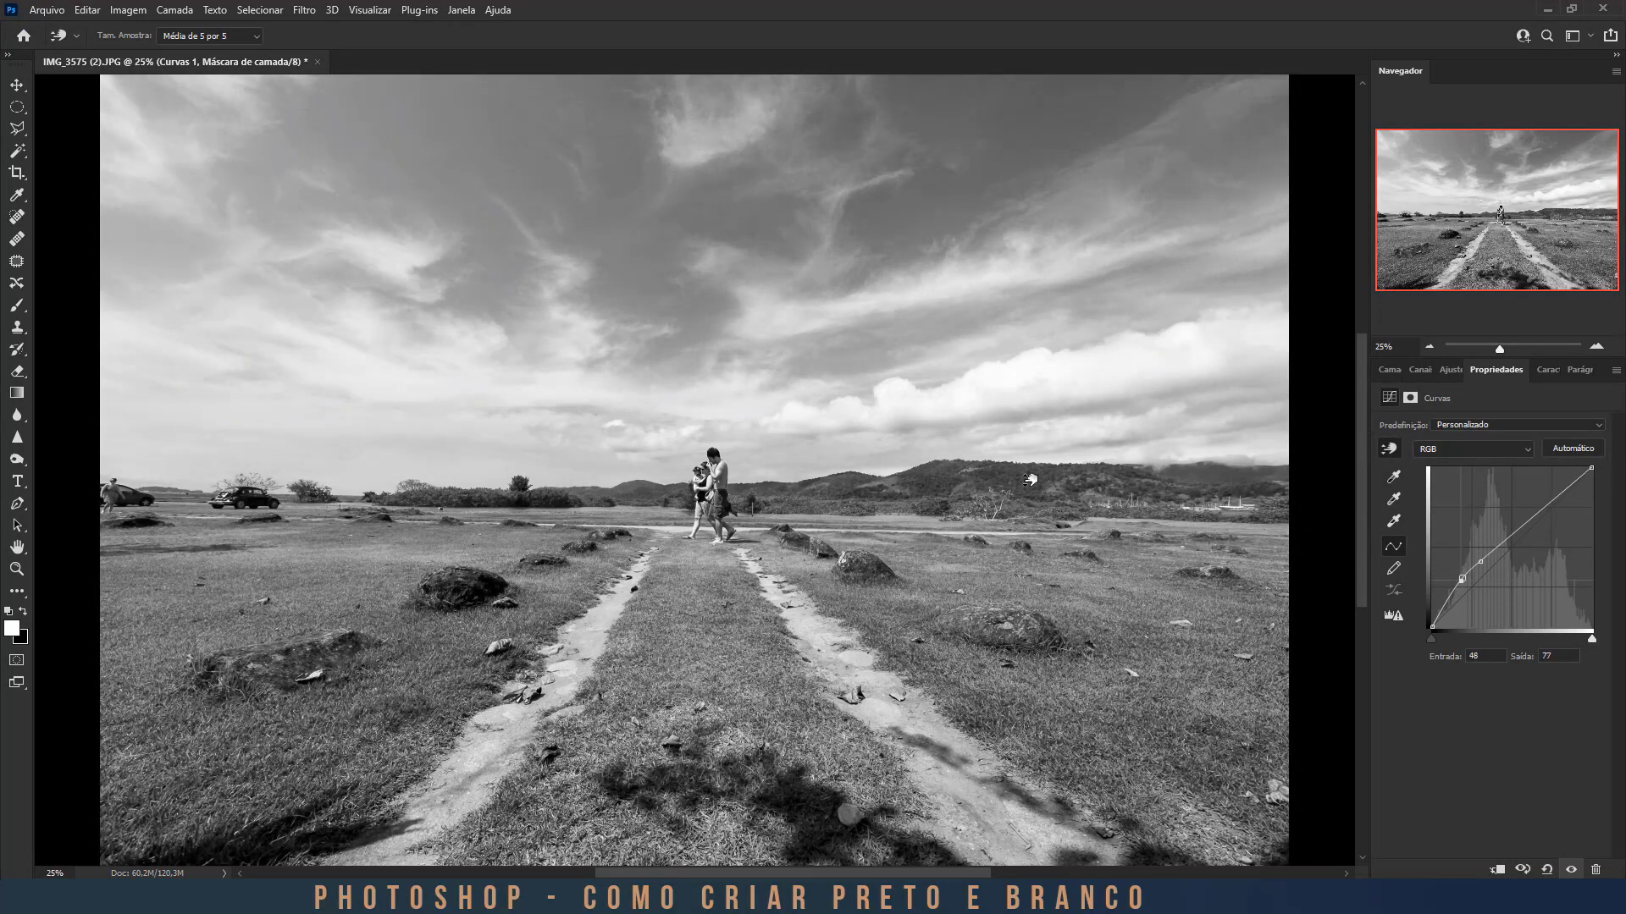
# Invert the Curves mask to black and paint the brightening back over the grass with a 50% opacity white brush.
pyautogui.hotkey('ctrl', 'i')
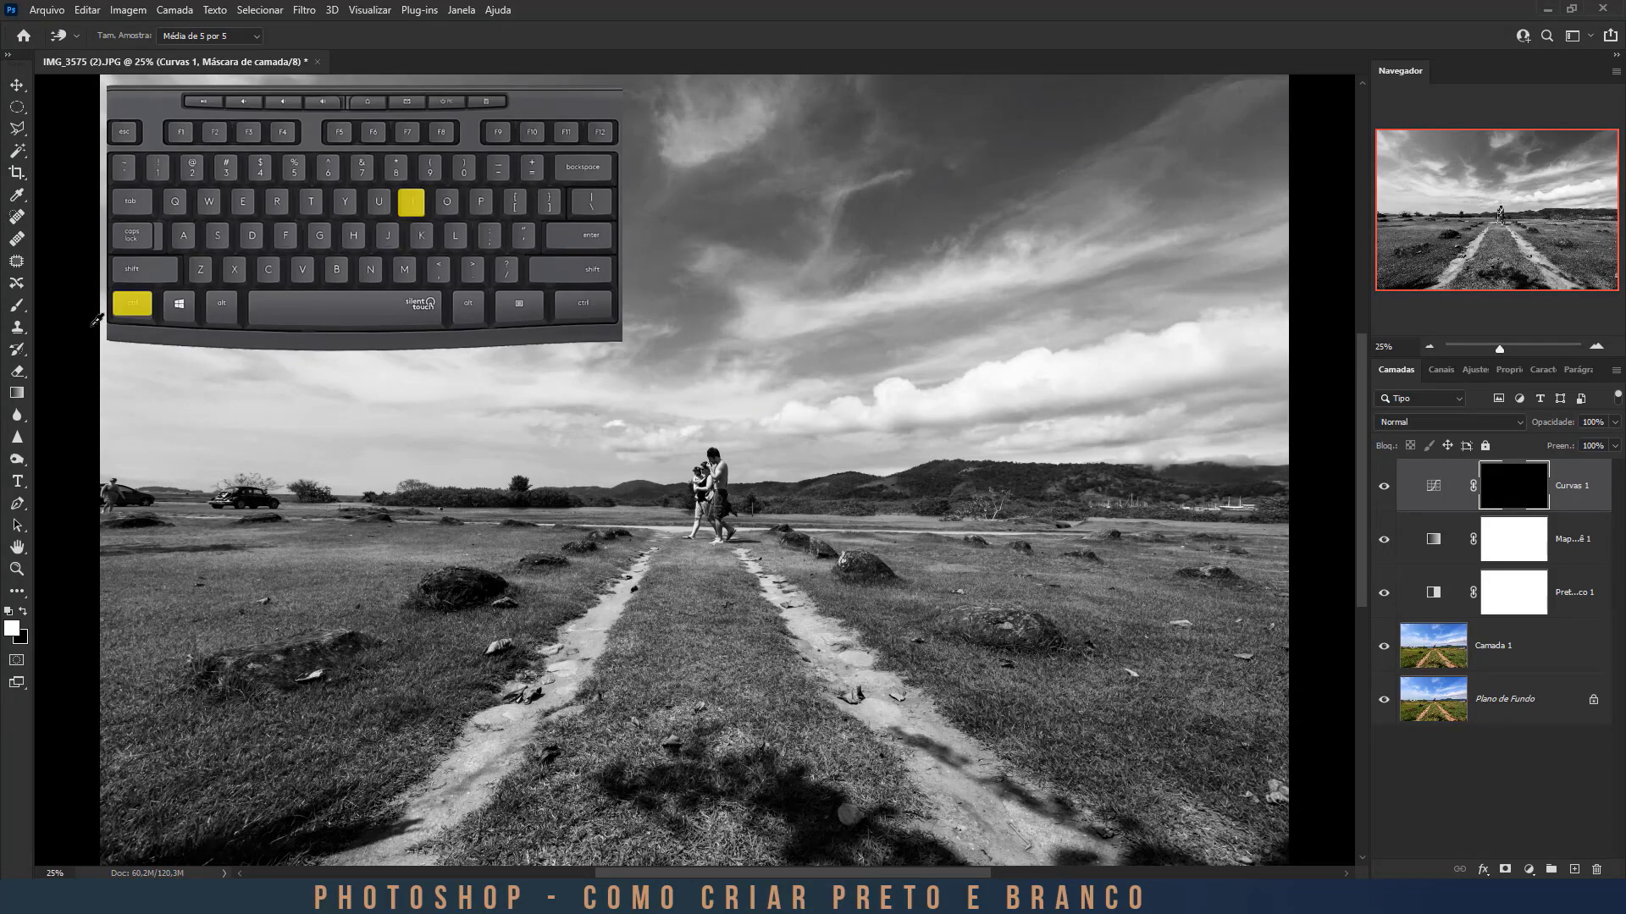
pyautogui.click(17, 305)
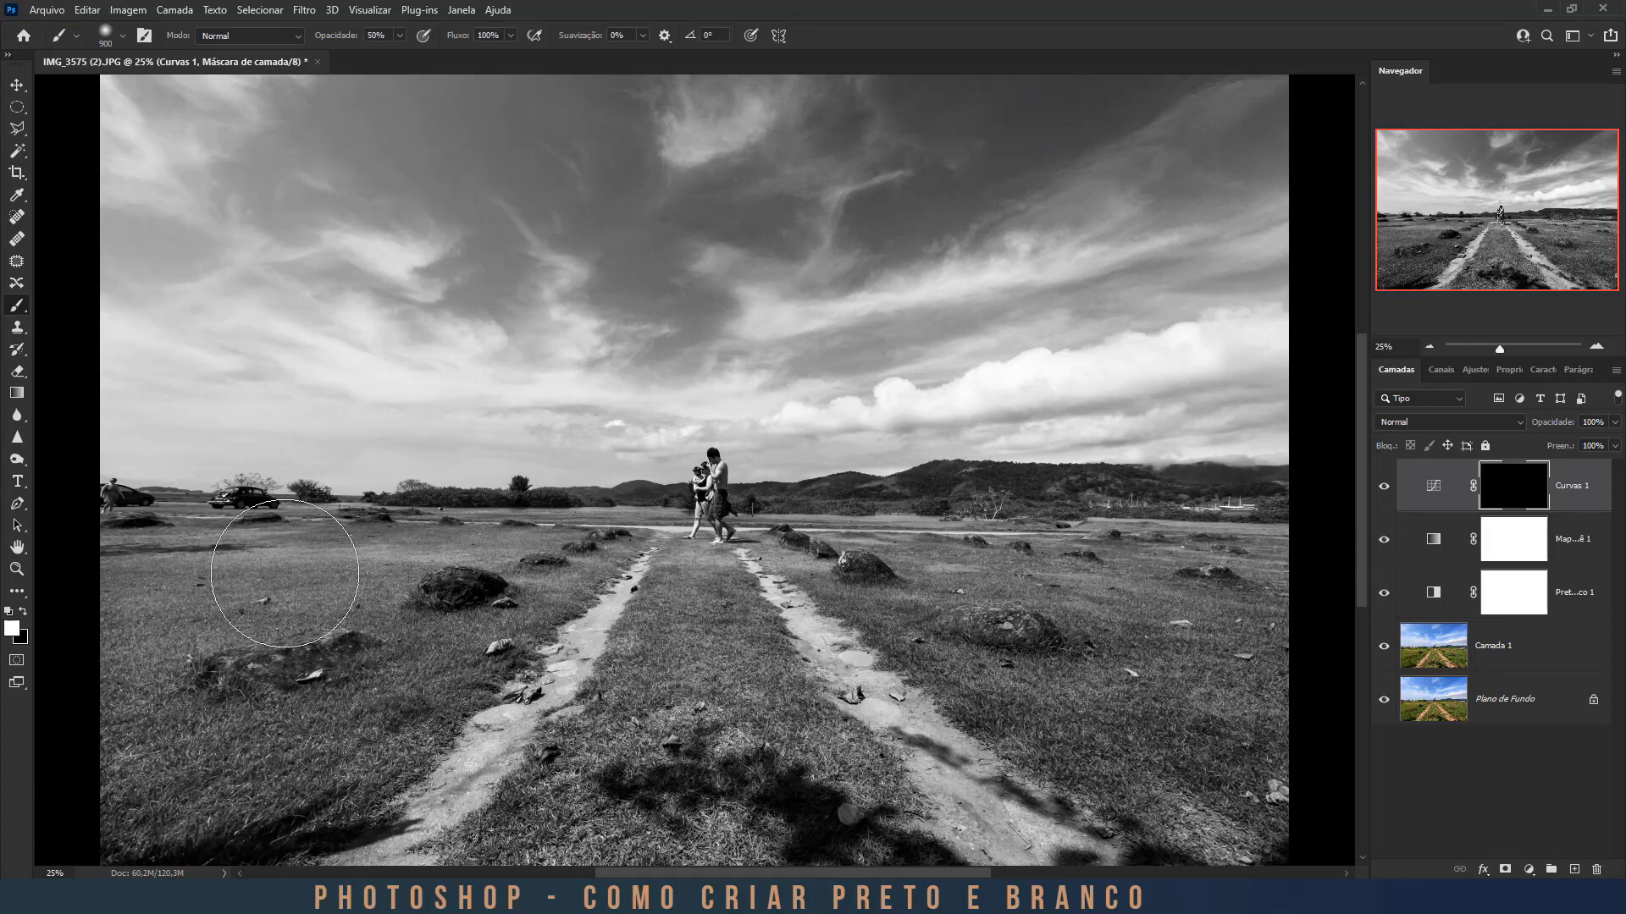
pyautogui.moveTo(285, 574)
pyautogui.mouseDown()
pyautogui.moveTo(157, 589)
pyautogui.moveTo(64, 553)
pyautogui.moveTo(240, 577)
pyautogui.moveTo(589, 585)
pyautogui.moveTo(562, 550)
pyautogui.moveTo(667, 604)
pyautogui.moveTo(667, 697)
pyautogui.moveTo(698, 622)
pyautogui.moveTo(744, 633)
pyautogui.moveTo(792, 804)
pyautogui.moveTo(842, 814)
pyautogui.moveTo(578, 797)
pyautogui.moveTo(583, 825)
pyautogui.moveTo(561, 828)
pyautogui.moveTo(877, 766)
pyautogui.moveTo(978, 614)
pyautogui.moveTo(900, 601)
pyautogui.moveTo(914, 623)
pyautogui.moveTo(823, 569)
pyautogui.moveTo(1111, 640)
pyautogui.moveTo(1272, 595)
pyautogui.moveTo(1134, 712)
pyautogui.moveTo(992, 687)
pyautogui.moveTo(175, 818)
pyautogui.mouseUp()
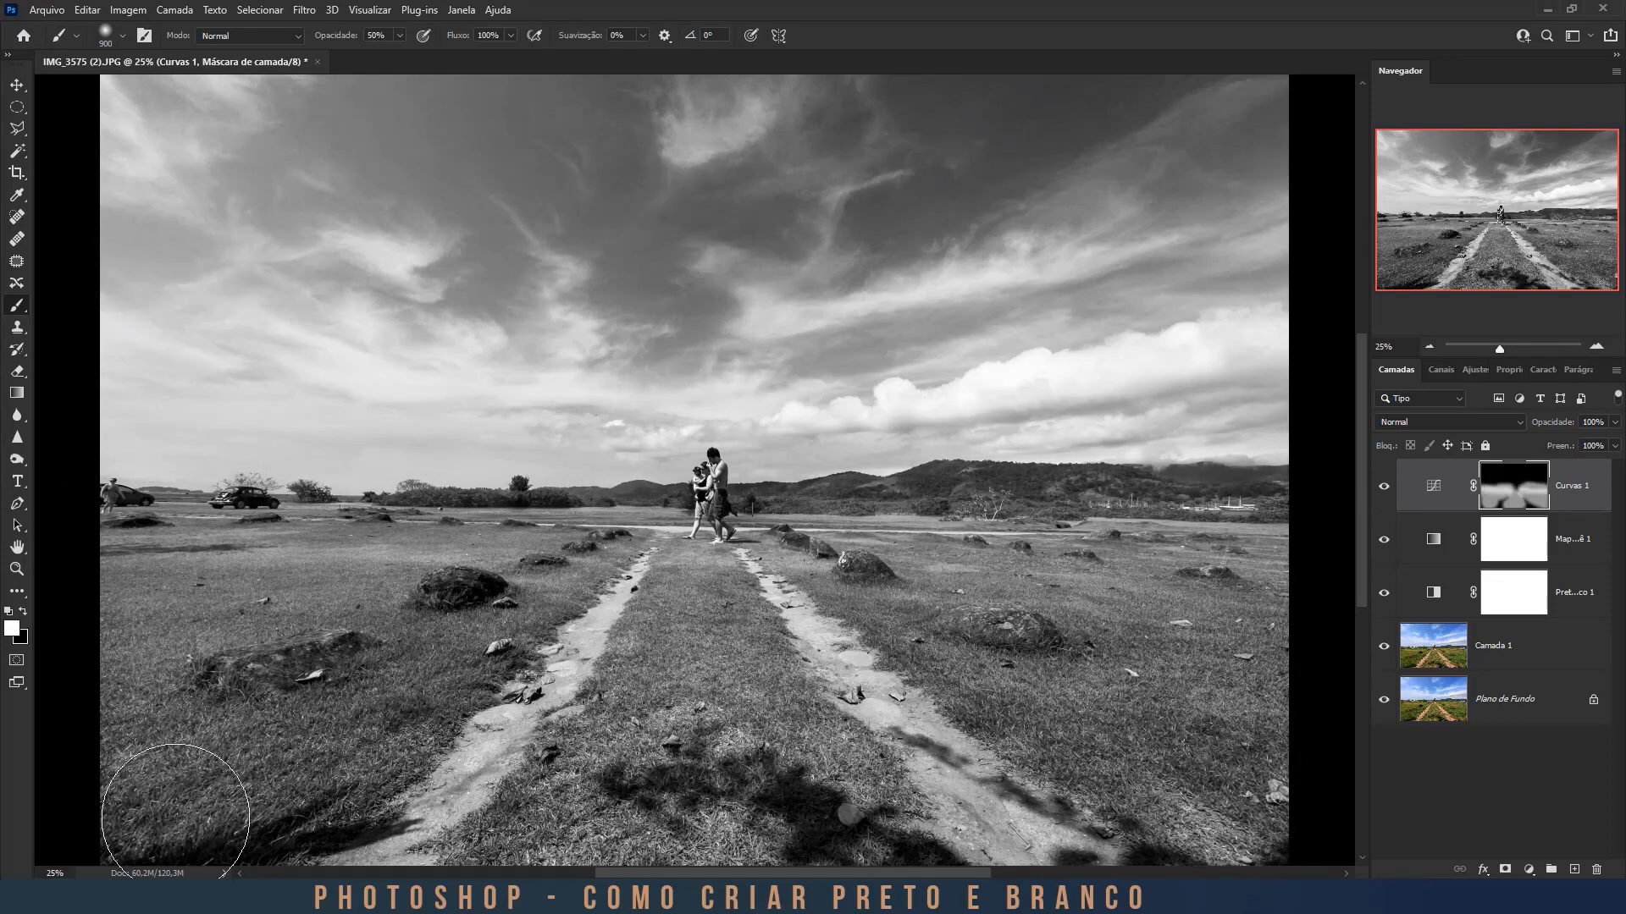
# Add a second Curves adjustment layer darkening input 103 to output 48, and invert its mask to black.
pyautogui.click(1433, 485)
pyautogui.click(1463, 370)
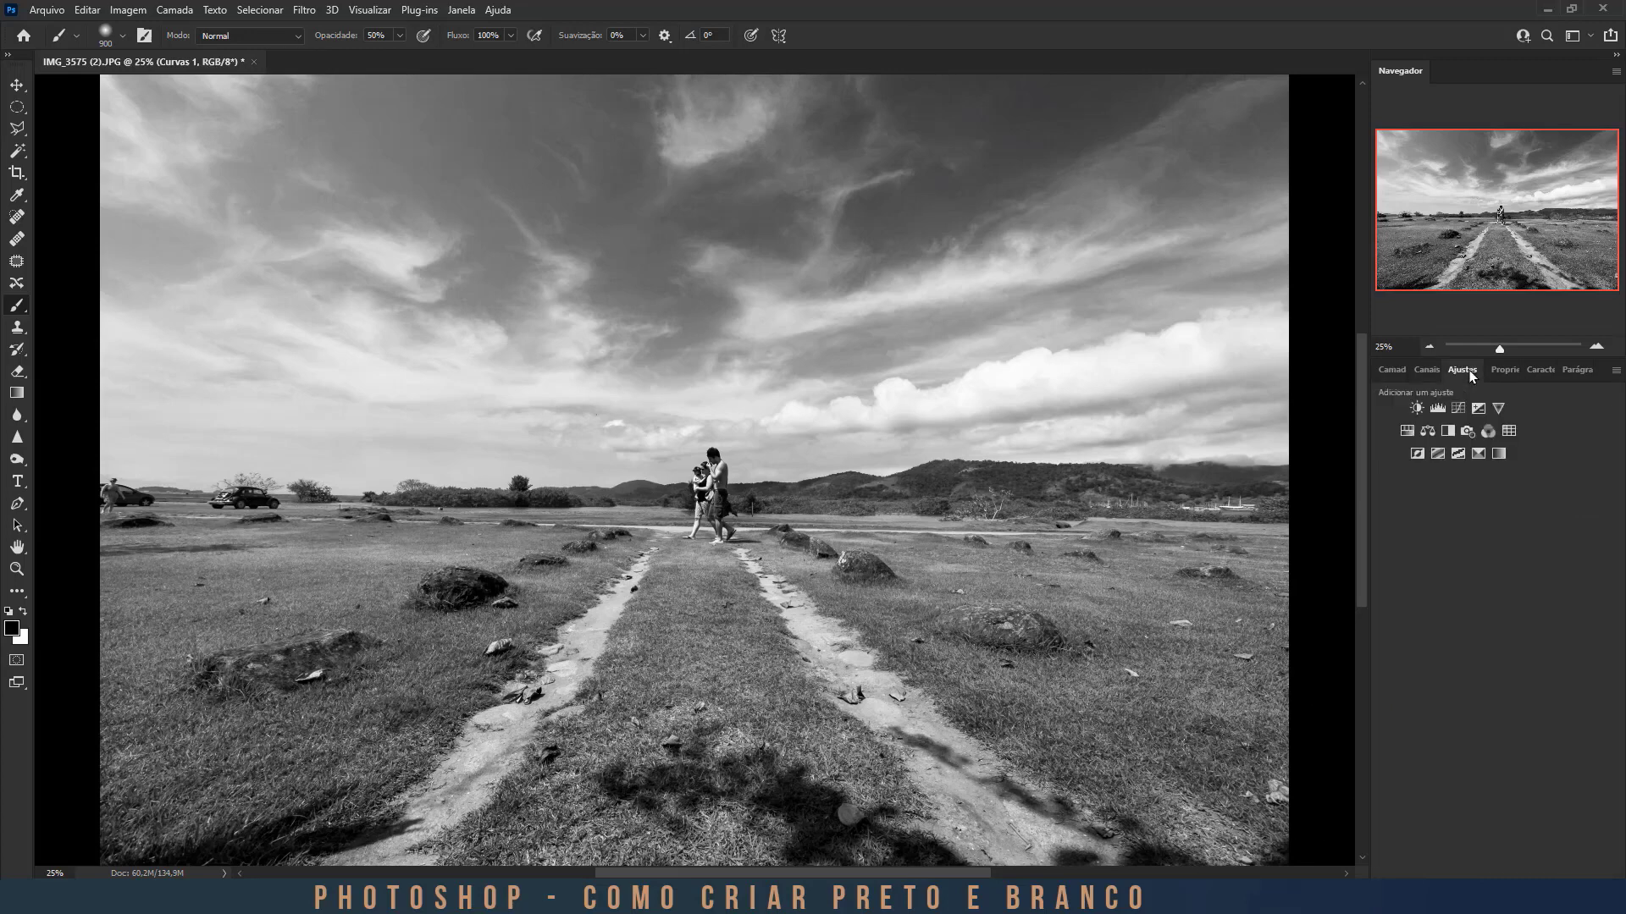
pyautogui.click(1457, 409)
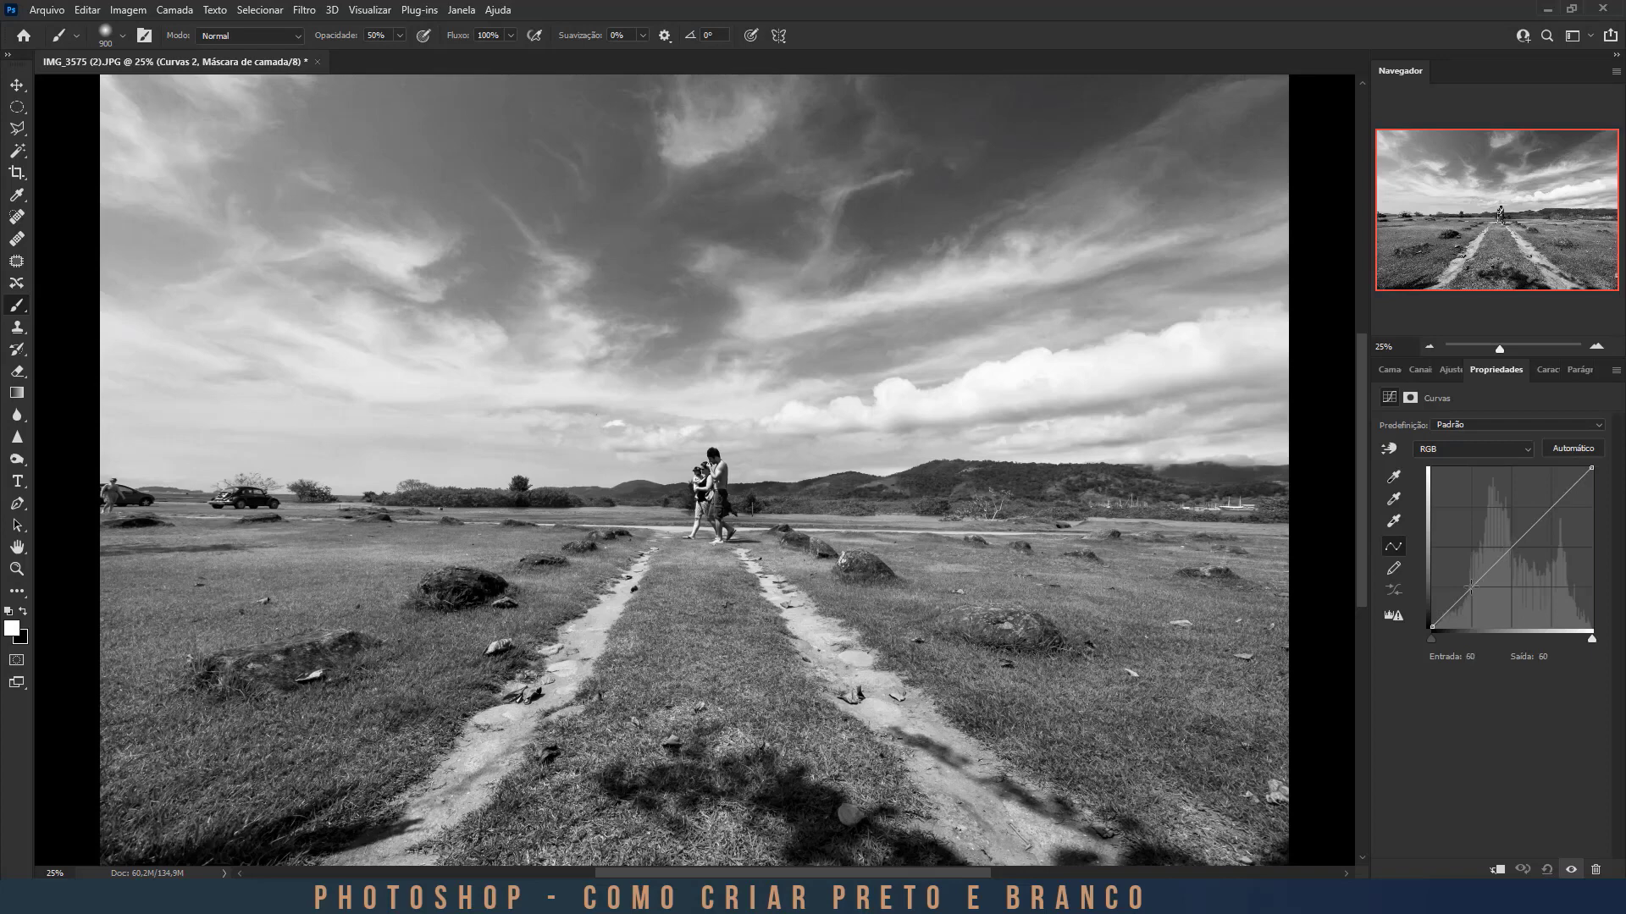
pyautogui.moveTo(1471, 586); pyautogui.dragTo(1497, 596)
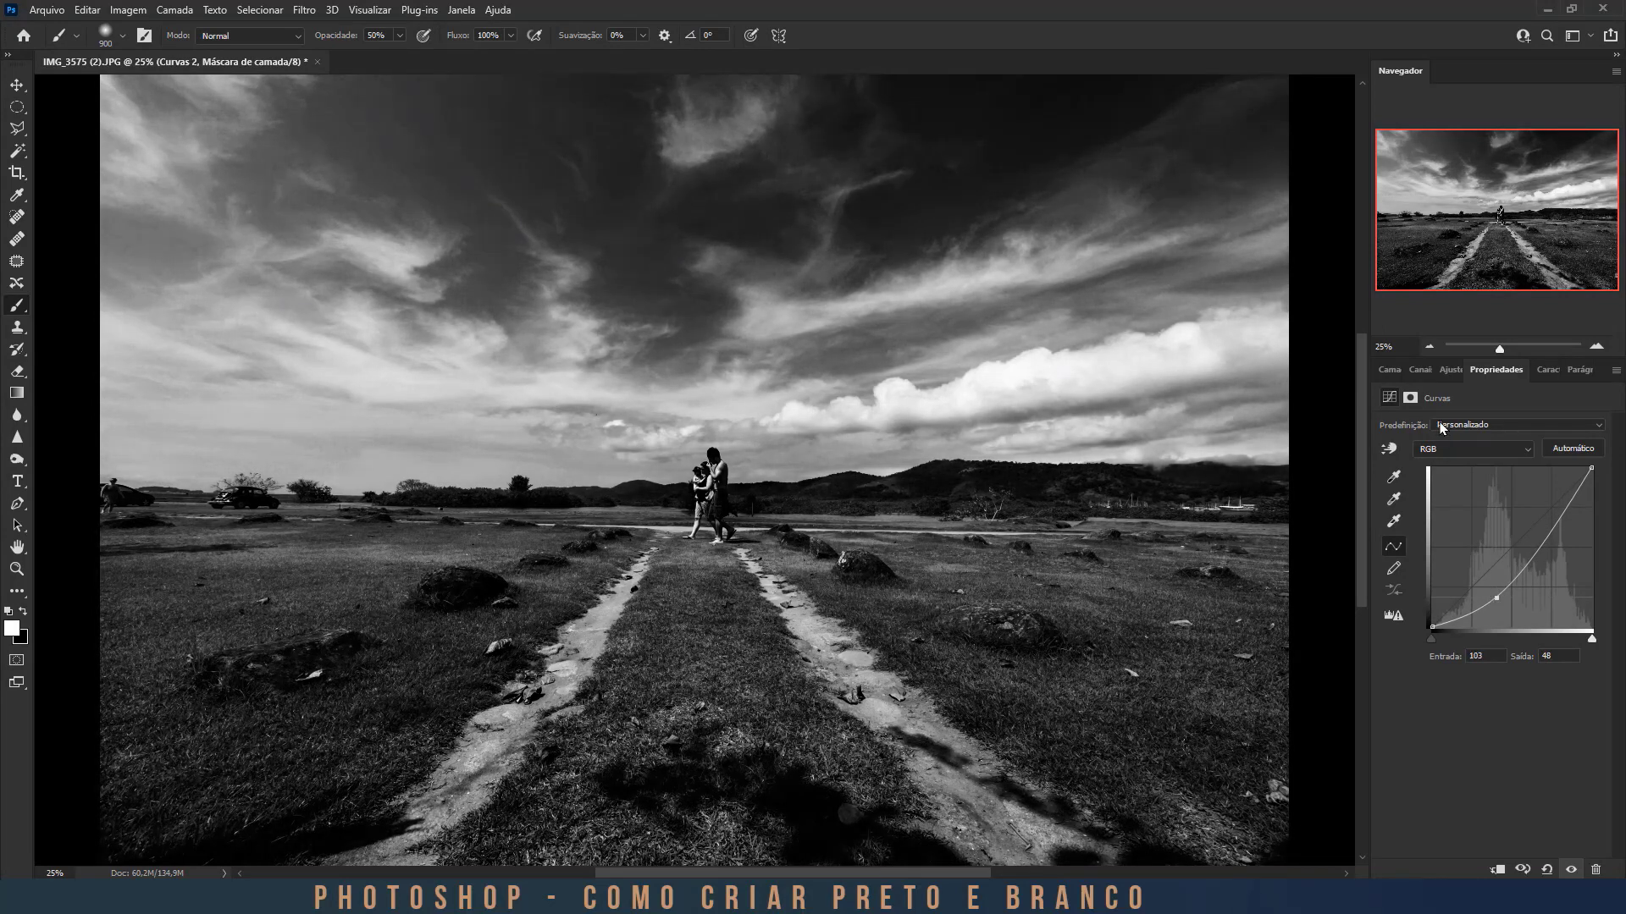
pyautogui.click(1388, 370)
pyautogui.hotkey('ctrl', 'i')
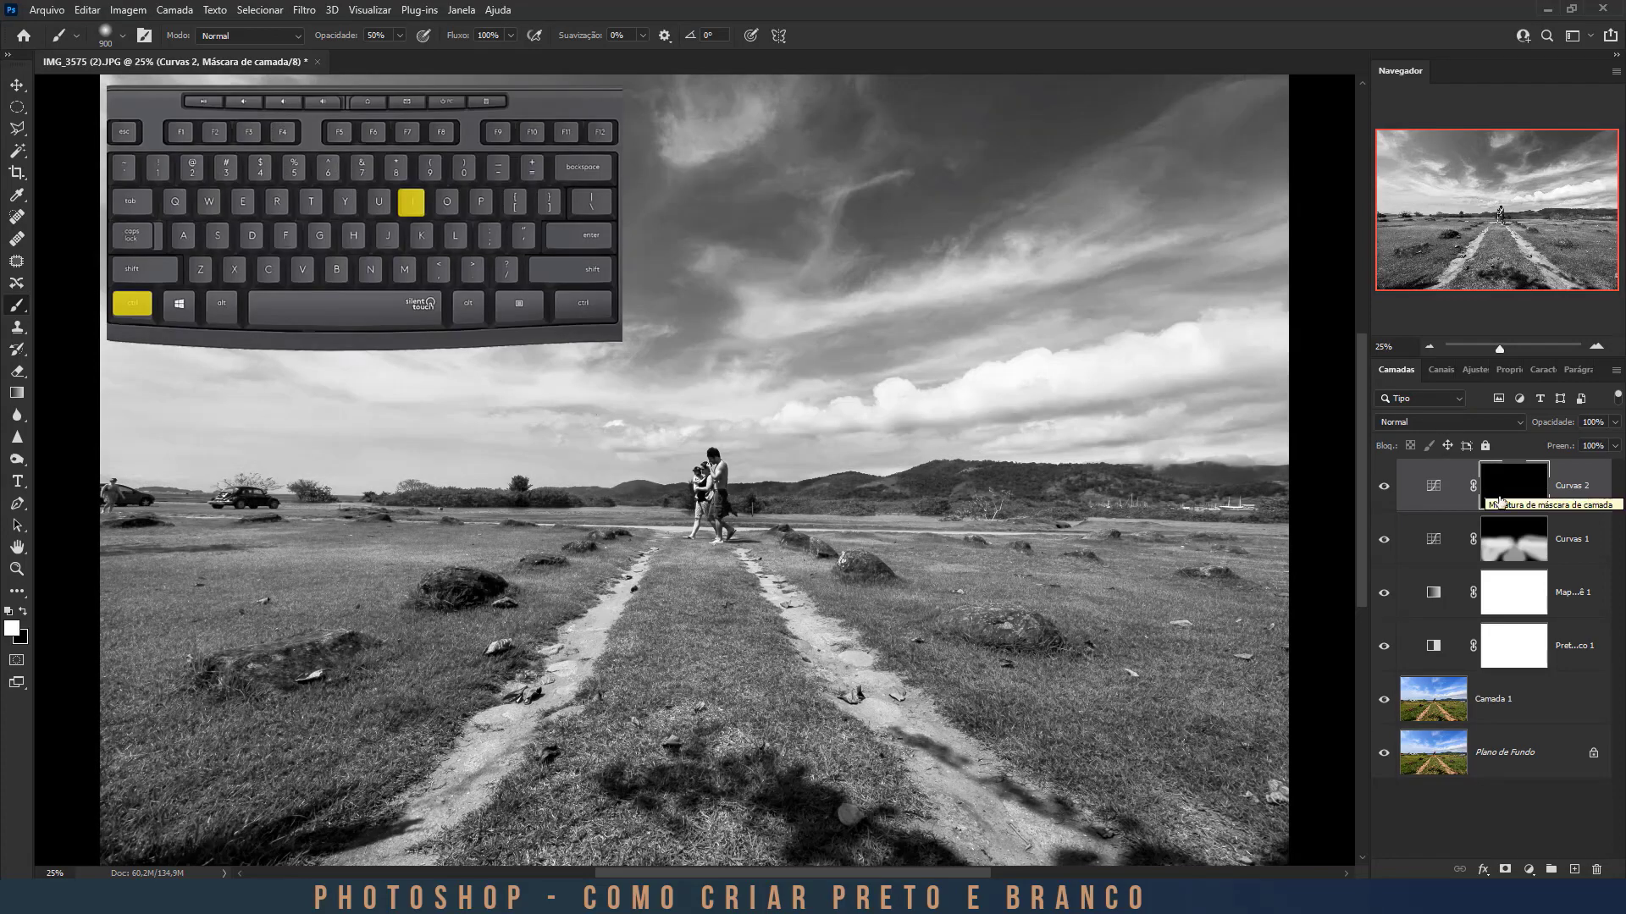
# Paint the darkening onto the second Curves mask over the sky and grass with a soft 50% opacity white brush.
pyautogui.press('[')
pyautogui.press('[')
pyautogui.press('[')
pyautogui.press('[')
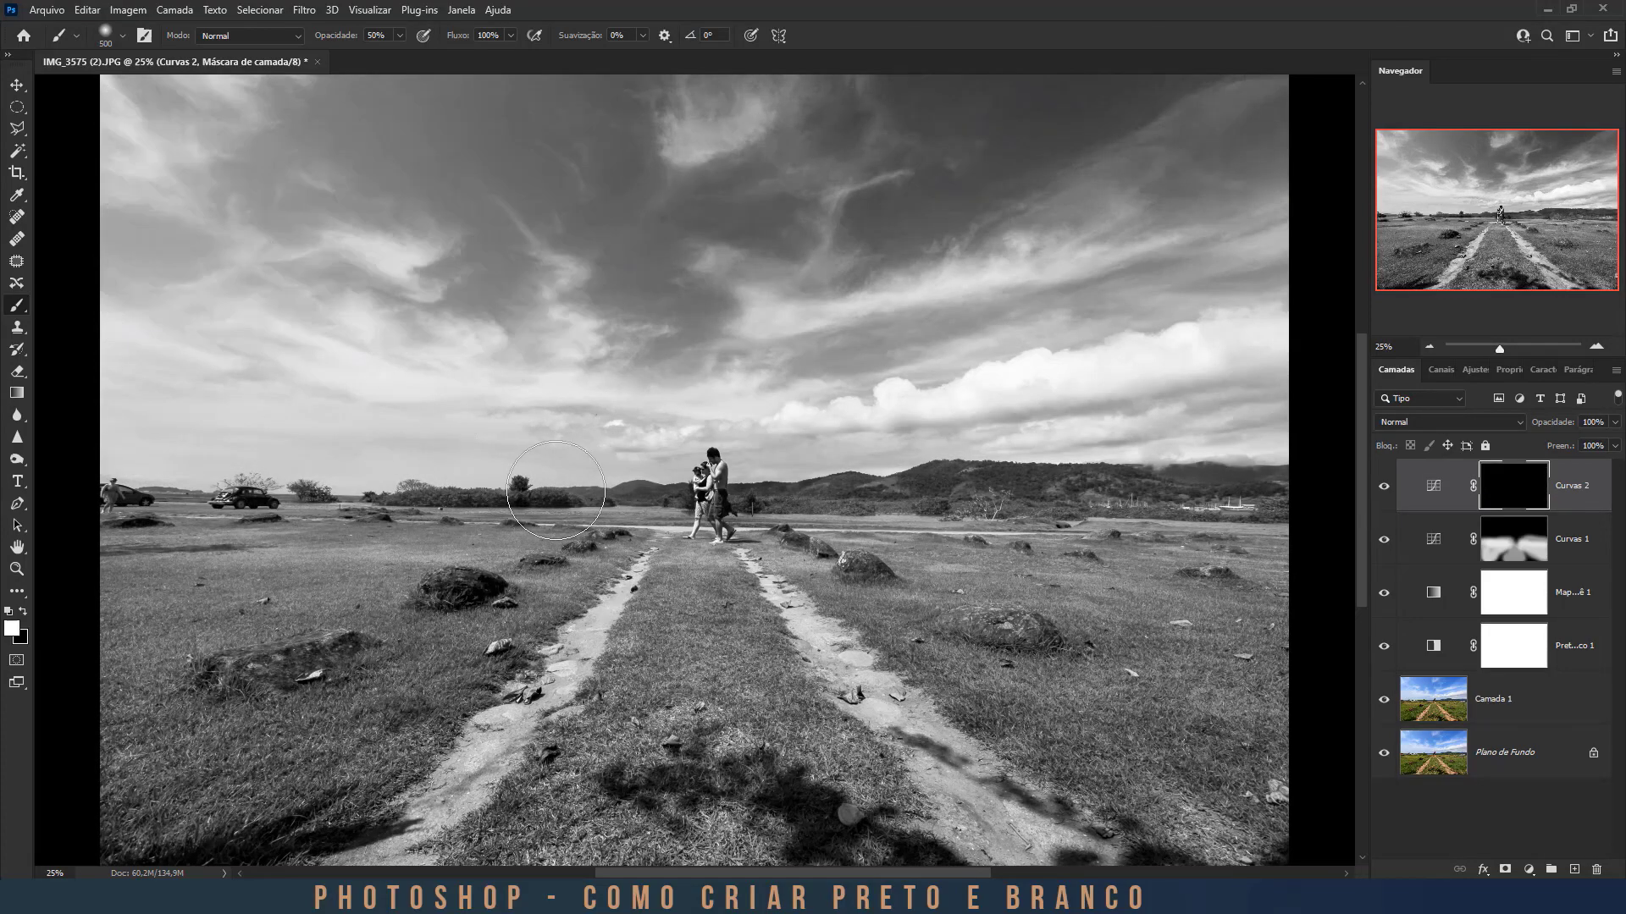
pyautogui.press(']')
pyautogui.press(']')
pyautogui.moveTo(673, 593)
pyautogui.mouseDown()
pyautogui.moveTo(669, 641)
pyautogui.moveTo(715, 572)
pyautogui.moveTo(816, 773)
pyautogui.moveTo(896, 861)
pyautogui.moveTo(898, 848)
pyautogui.moveTo(675, 832)
pyautogui.moveTo(641, 796)
pyautogui.moveTo(577, 786)
pyautogui.moveTo(467, 878)
pyautogui.moveTo(543, 885)
pyautogui.moveTo(877, 800)
pyautogui.moveTo(1129, 780)
pyautogui.moveTo(994, 677)
pyautogui.moveTo(1151, 674)
pyautogui.moveTo(989, 571)
pyautogui.moveTo(1136, 583)
pyautogui.moveTo(1055, 534)
pyautogui.moveTo(1038, 492)
pyautogui.moveTo(651, 501)
pyautogui.moveTo(336, 795)
pyautogui.moveTo(247, 606)
pyautogui.moveTo(547, 587)
pyautogui.moveTo(227, 533)
pyautogui.moveTo(819, 545)
pyautogui.moveTo(1052, 523)
pyautogui.moveTo(1291, 439)
pyautogui.moveTo(795, 367)
pyautogui.moveTo(891, 234)
pyautogui.mouseUp()
pyautogui.press(']')
# Add a third Curves adjustment layer mapping input 171 to output 221, and invert its mask to black.
pyautogui.click(1476, 373)
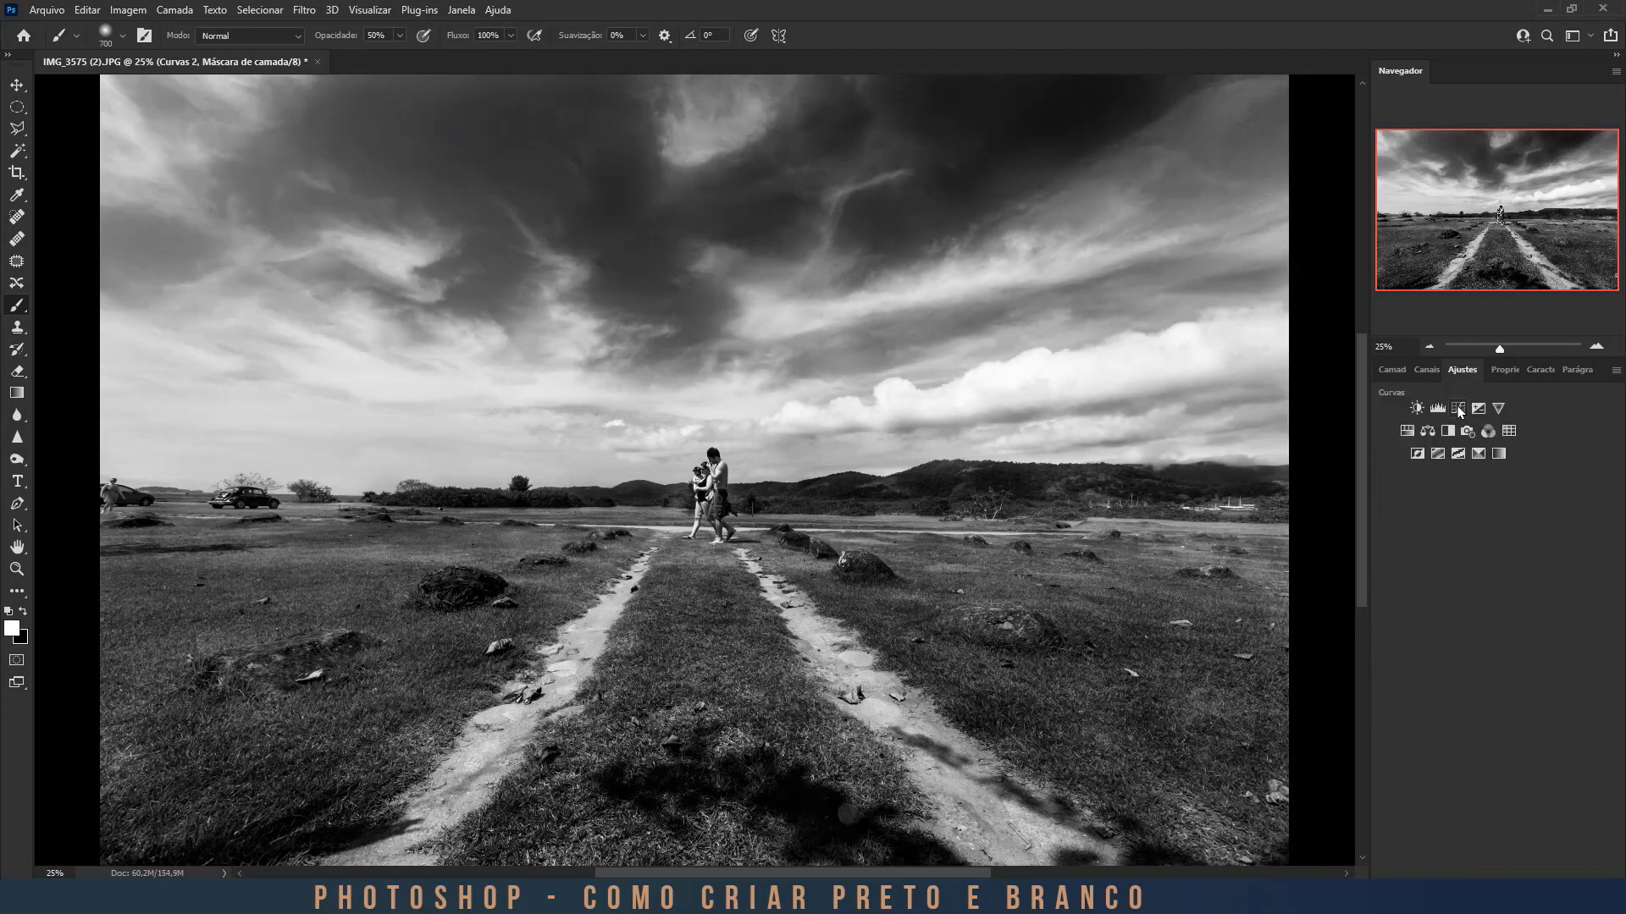
pyautogui.click(1456, 405)
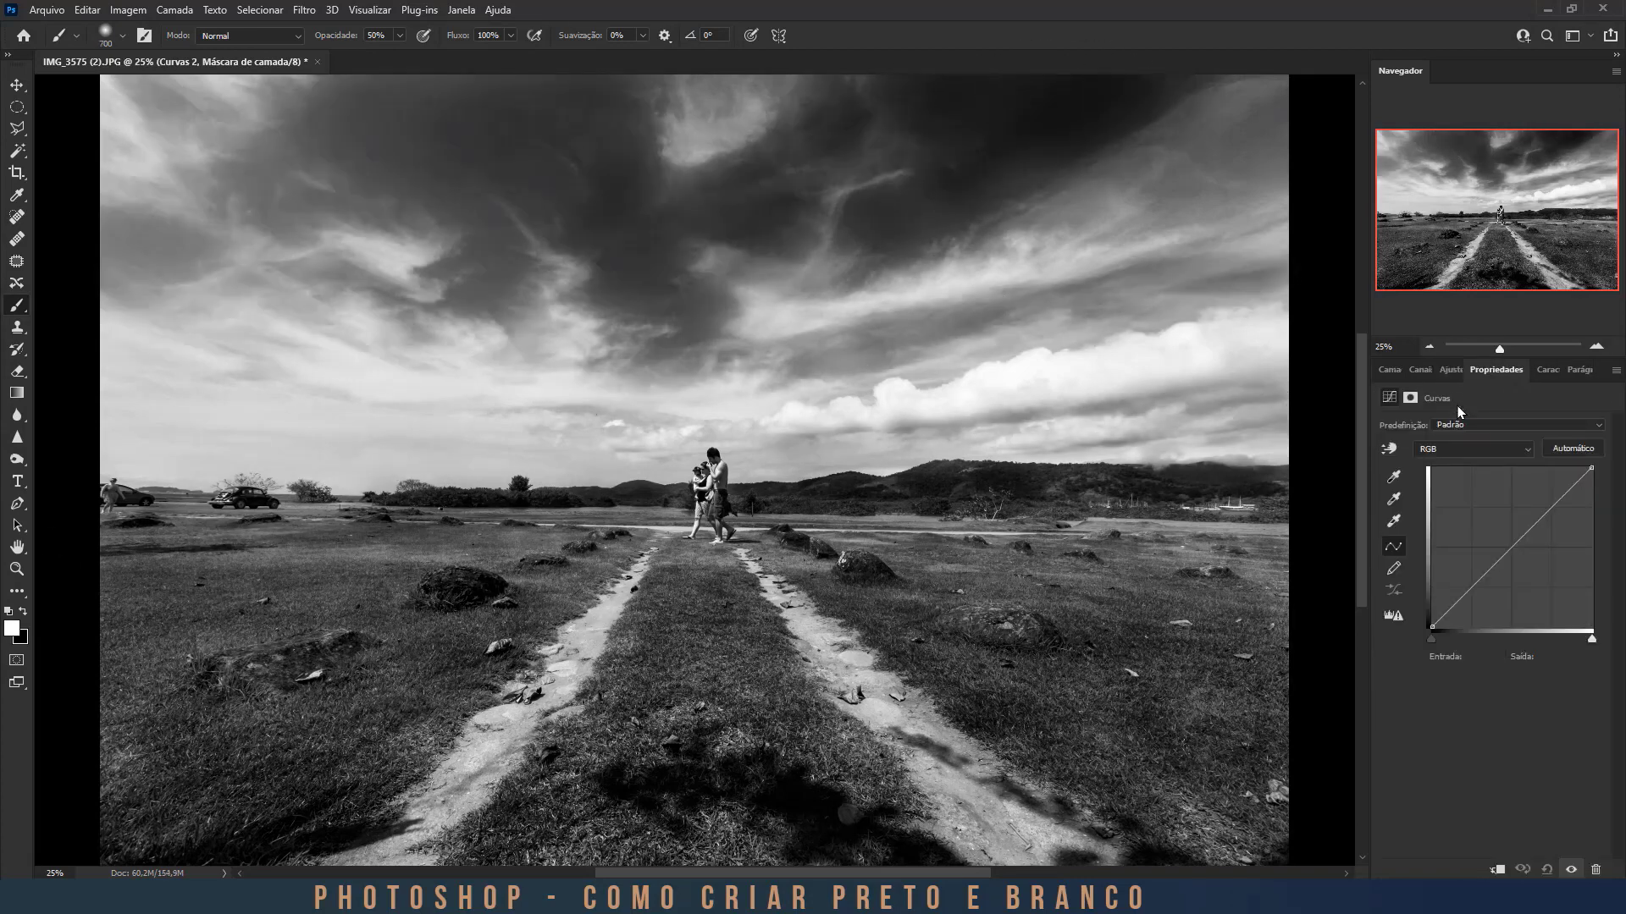
pyautogui.click(1552, 506)
pyautogui.moveTo(1552, 506); pyautogui.dragTo(1539, 489)
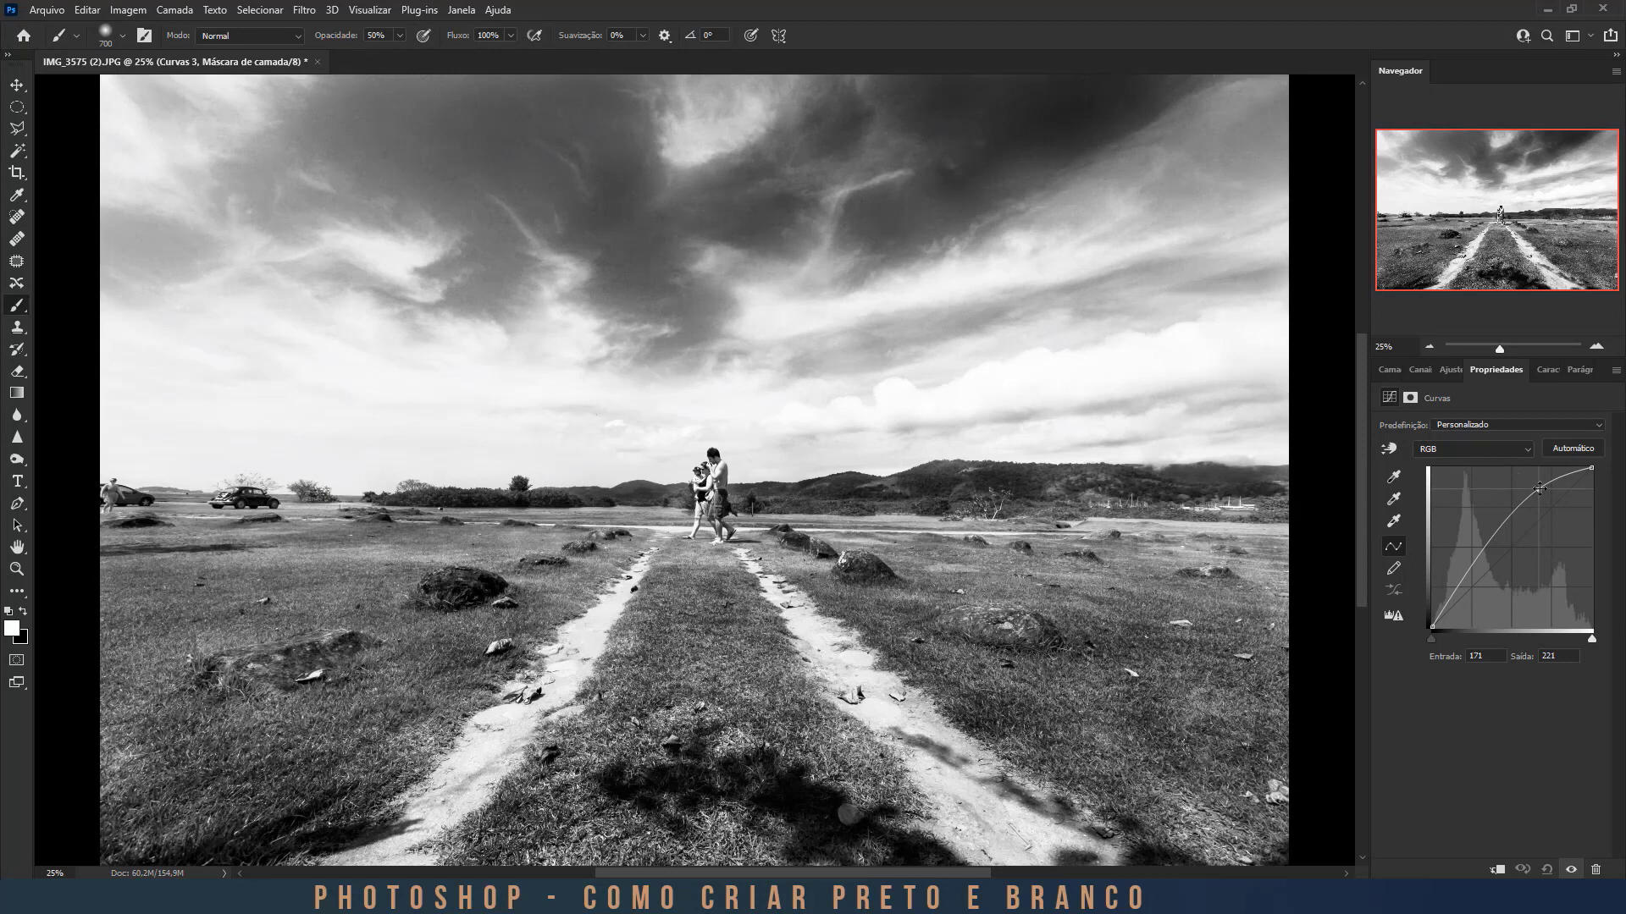
pyautogui.click(1390, 372)
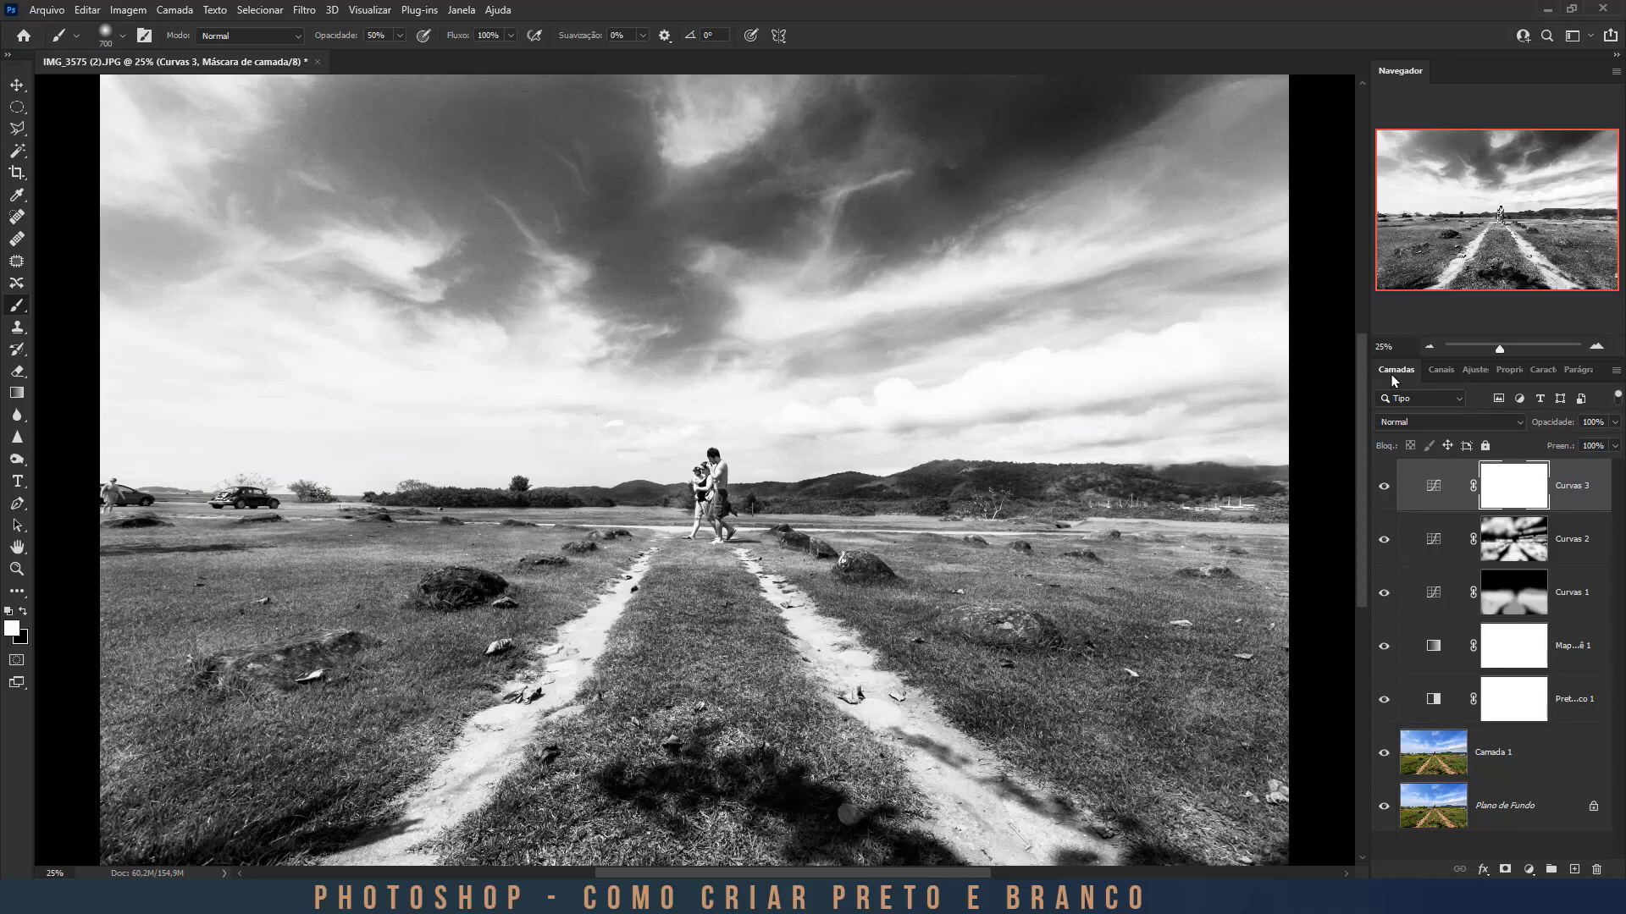
pyautogui.hotkey('ctrl', 'i')
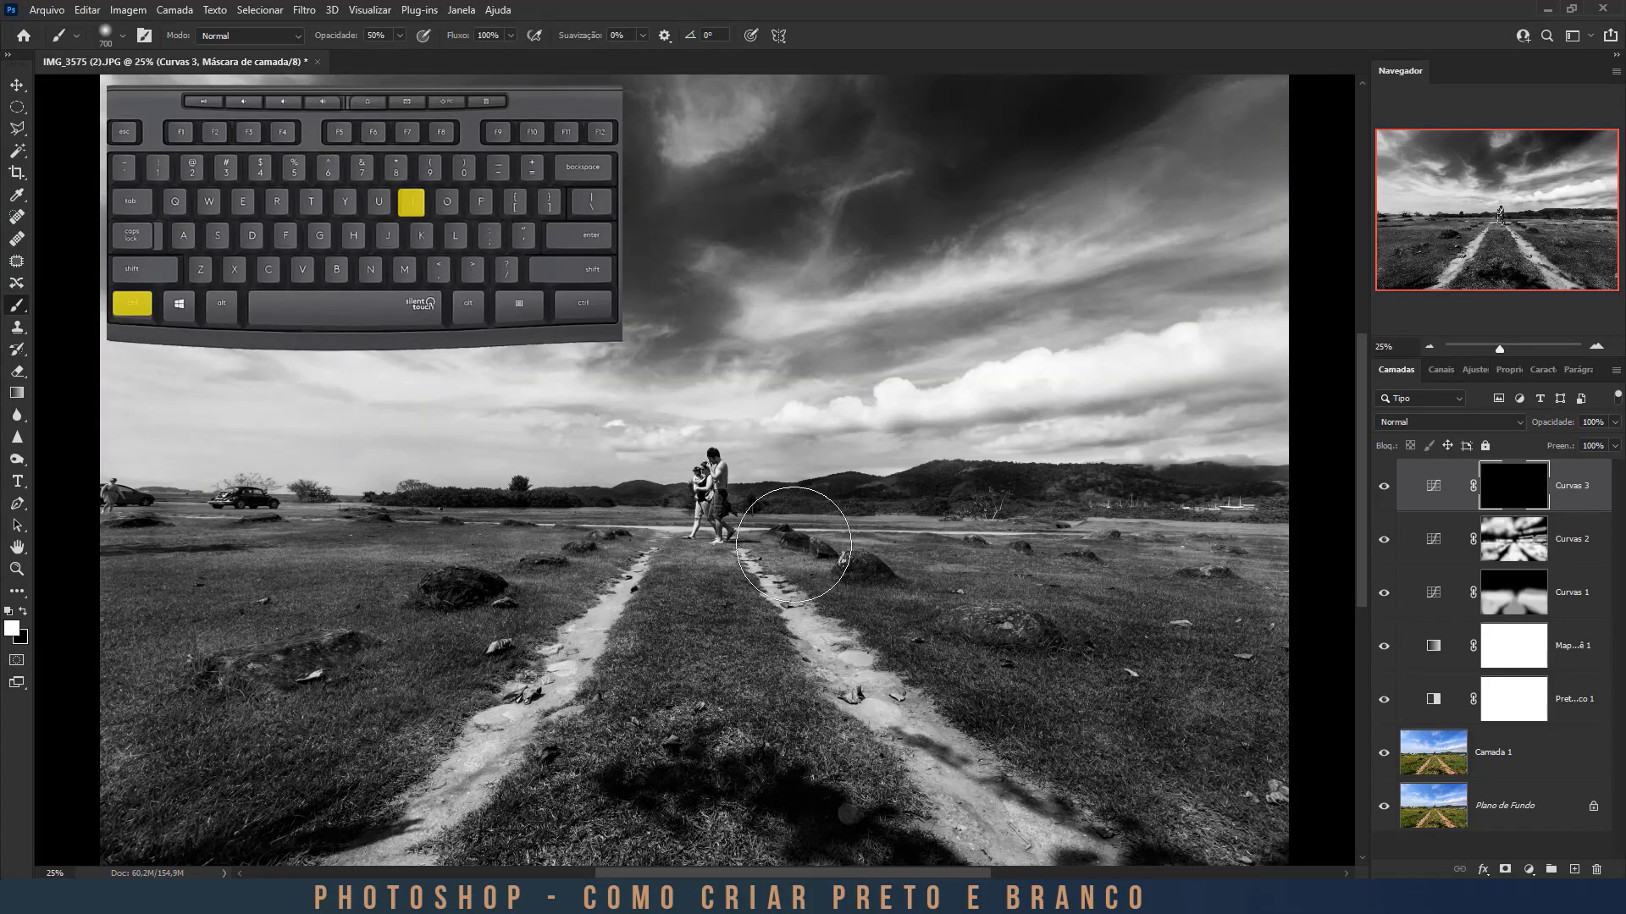
# Paint the brightening onto the third Curves mask along both dirt tracks with a smaller 50% opacity white brush.
pyautogui.press('[')
pyautogui.press('[')
pyautogui.press('[')
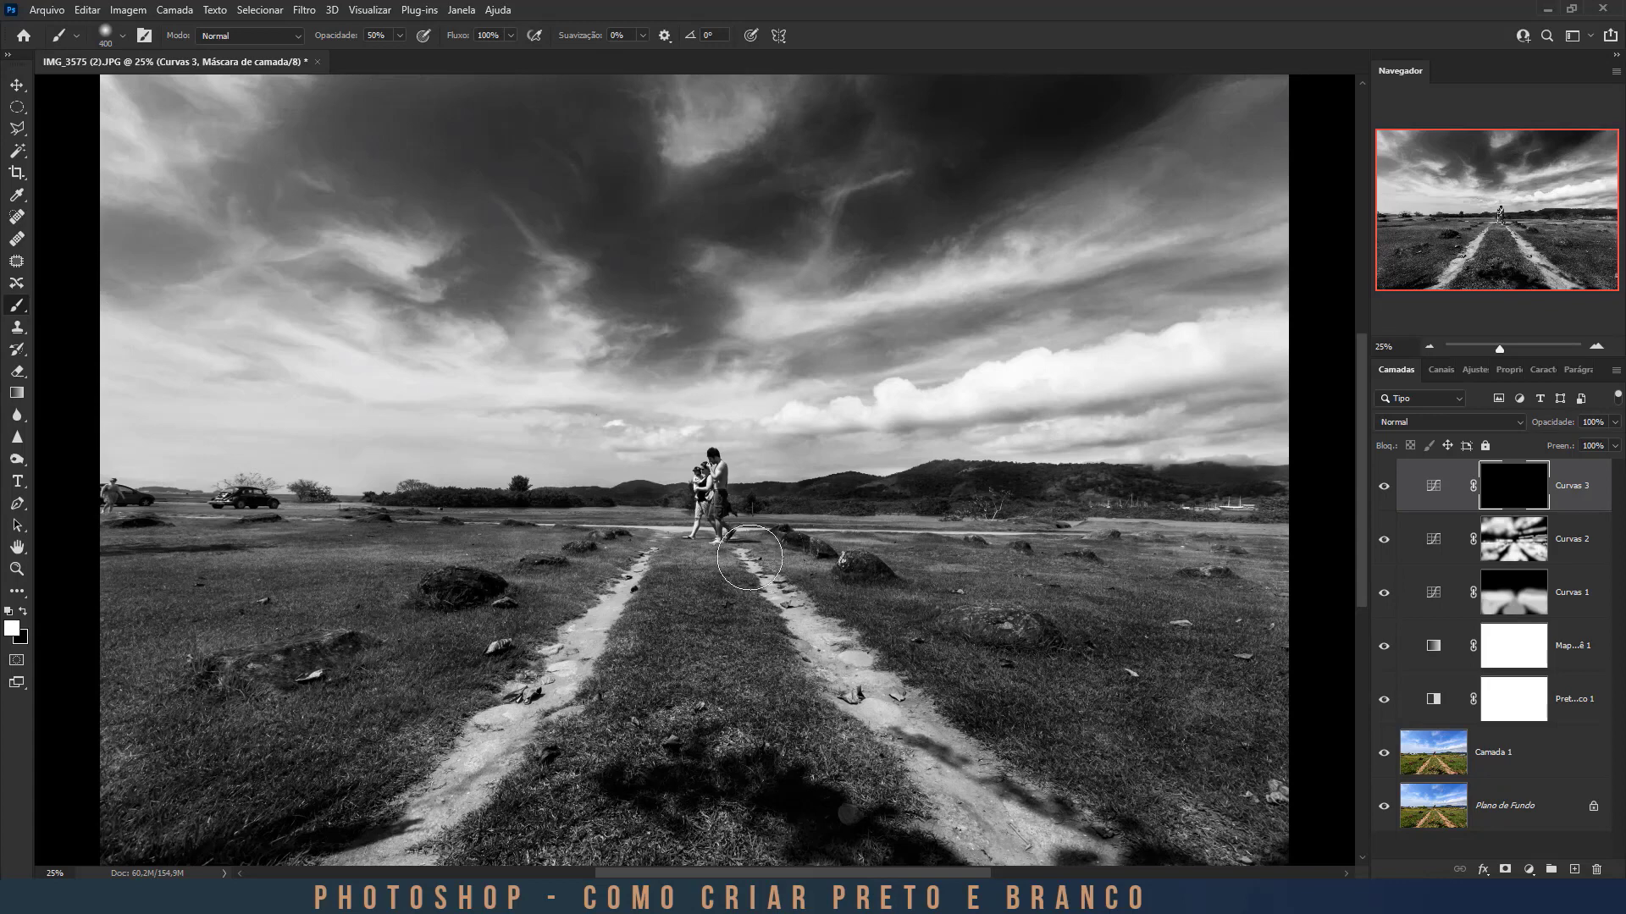
pyautogui.moveTo(749, 557); pyautogui.dragTo(769, 578)
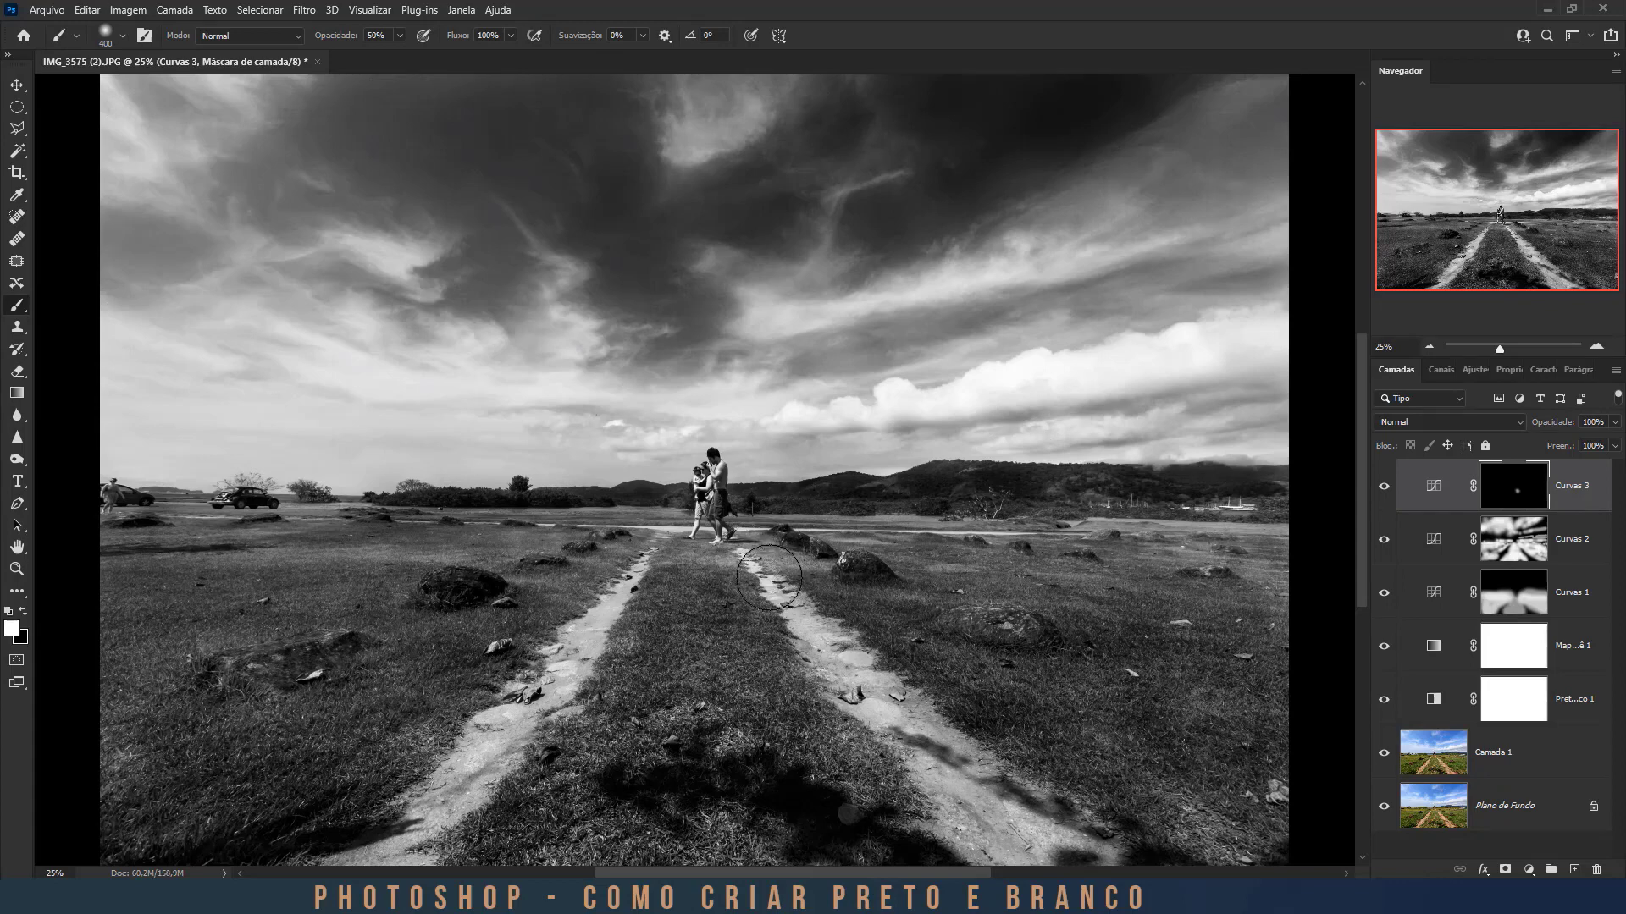
pyautogui.press(']')
pyautogui.press(']')
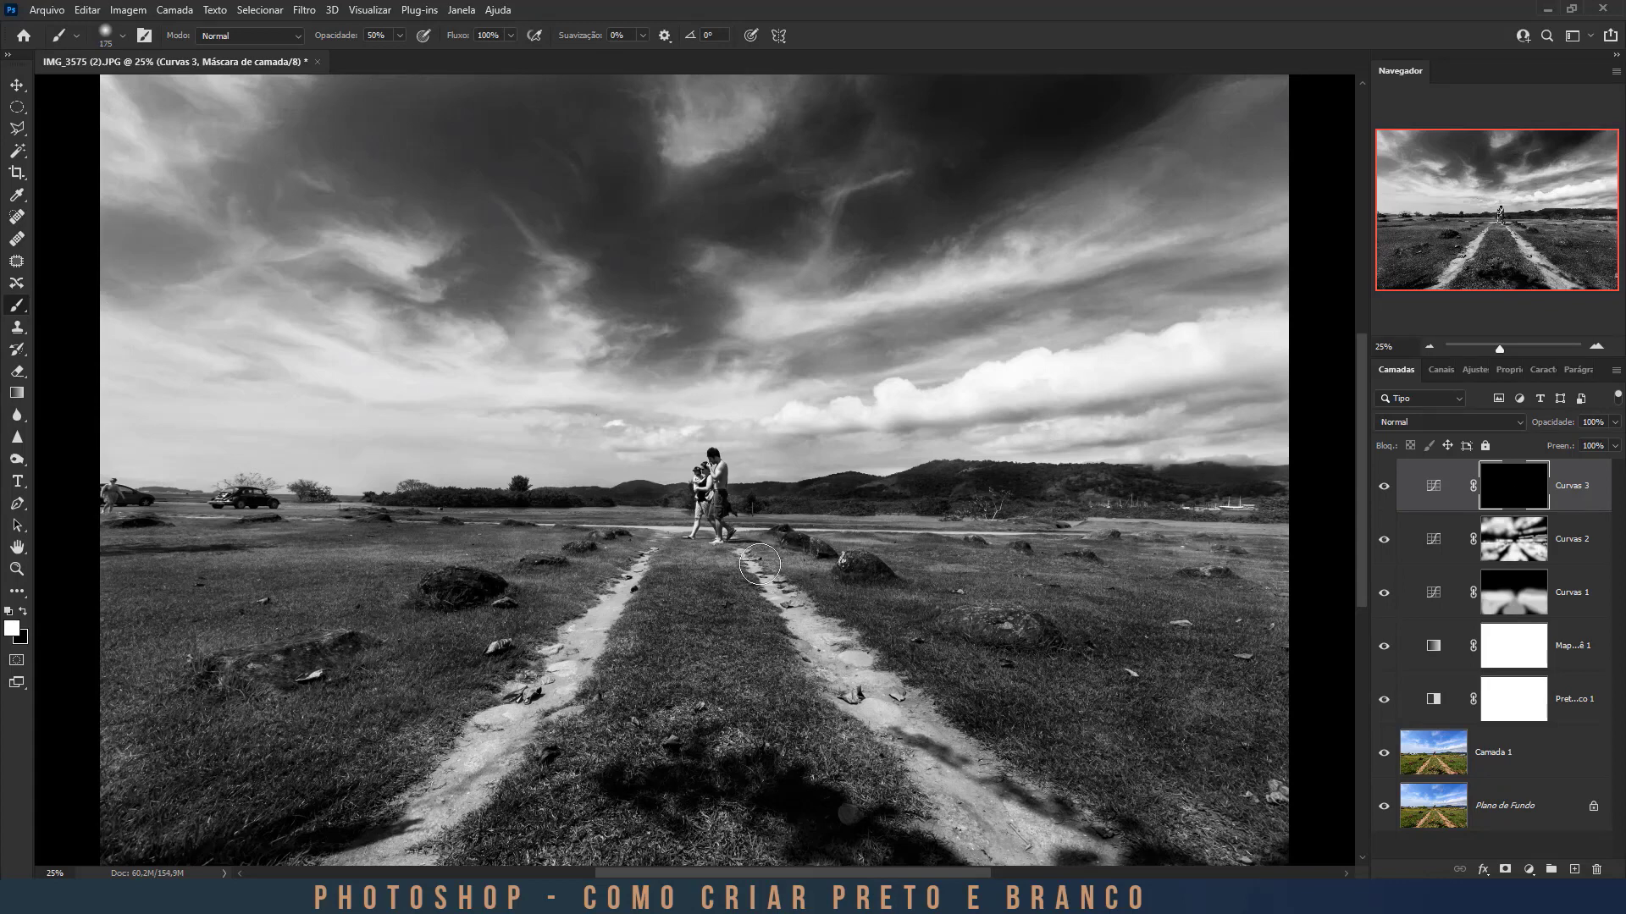
pyautogui.moveTo(766, 580)
pyautogui.mouseDown()
pyautogui.moveTo(922, 747)
pyautogui.moveTo(1069, 849)
pyautogui.mouseUp()
pyautogui.moveTo(364, 857); pyautogui.dragTo(648, 555)
# Lower the brush opacity to 25% and paint the brightening in white over the light cloud streaks in the sky.
pyautogui.press('[')
pyautogui.press('[')
pyautogui.press('[')
pyautogui.press('[')
pyautogui.press('[')
pyautogui.press('[')
pyautogui.press('[')
pyautogui.press('x')
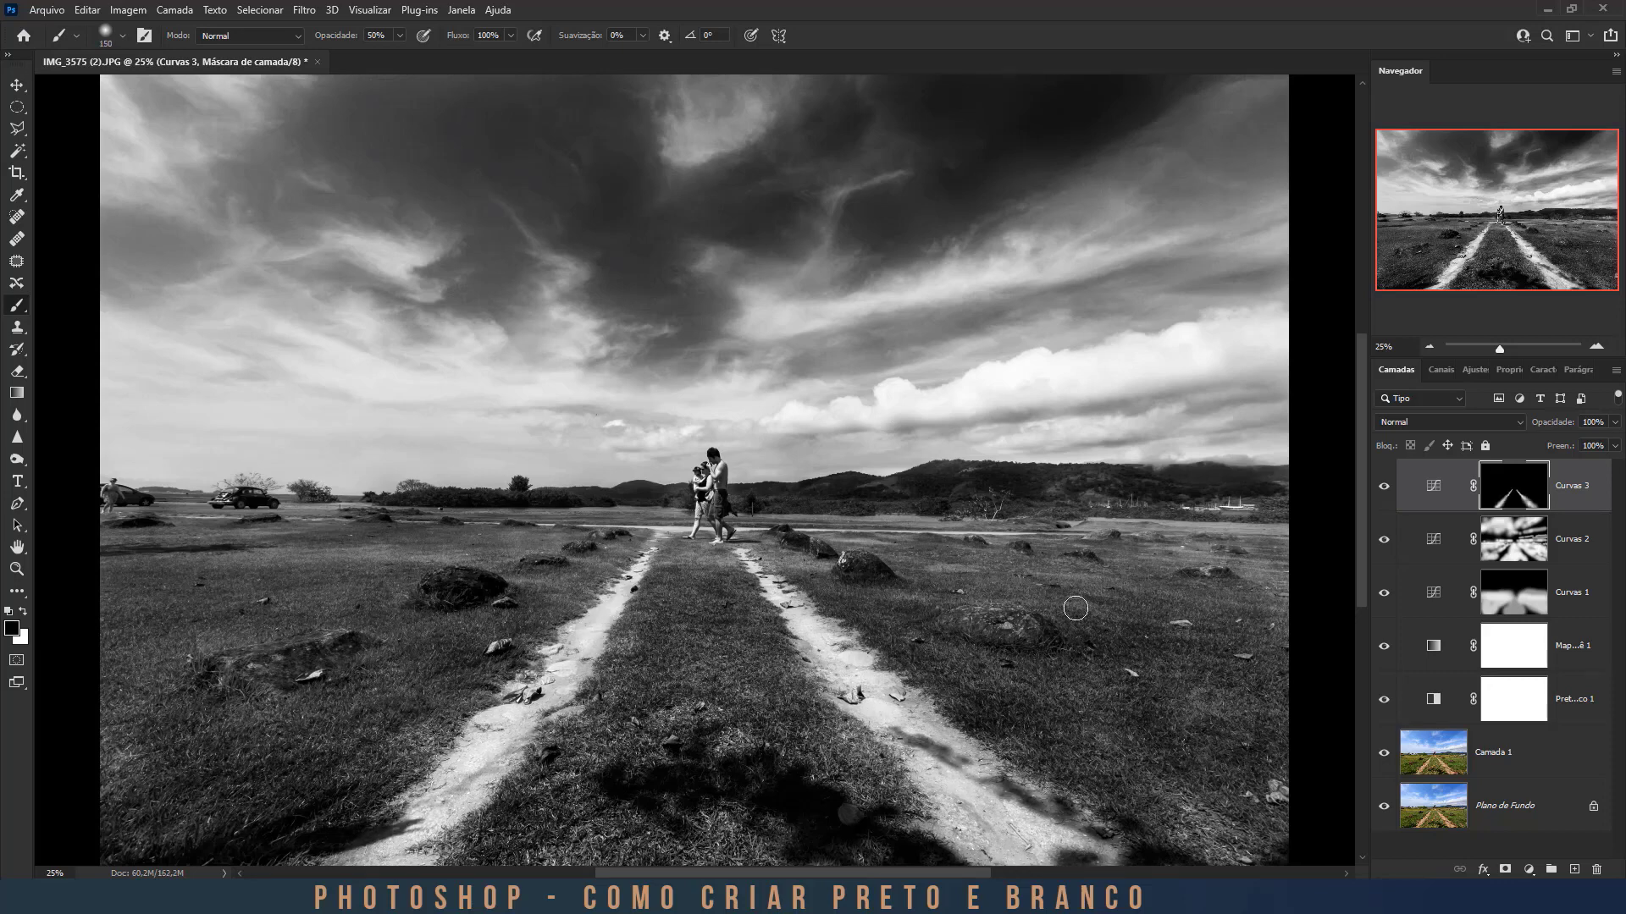
pyautogui.press(']')
pyautogui.press(']')
pyautogui.press(']')
pyautogui.press(']')
pyautogui.press('2')
pyautogui.press('5')
pyautogui.press('x')
pyautogui.moveTo(875, 429)
pyautogui.mouseDown()
pyautogui.moveTo(1227, 334)
pyautogui.moveTo(1176, 246)
pyautogui.moveTo(908, 280)
pyautogui.moveTo(544, 237)
pyautogui.moveTo(218, 276)
pyautogui.moveTo(288, 93)
pyautogui.moveTo(135, 178)
pyautogui.mouseUp()
pyautogui.press('0')
pyautogui.hotkey('ctrl', '0')
pyautogui.moveTo(279, 192)
pyautogui.mouseDown()
pyautogui.moveTo(127, 316)
pyautogui.moveTo(243, 410)
pyautogui.mouseUp()
pyautogui.hotkey('ctrl', 'z')
pyautogui.hotkey('ctrl', 'z')
# Brighten more of the clouds above the parked cars on the third Curves mask with a 400 px, 25% opacity white brush.
pyautogui.press('2')
pyautogui.press('5')
pyautogui.press(']')
pyautogui.press(']')
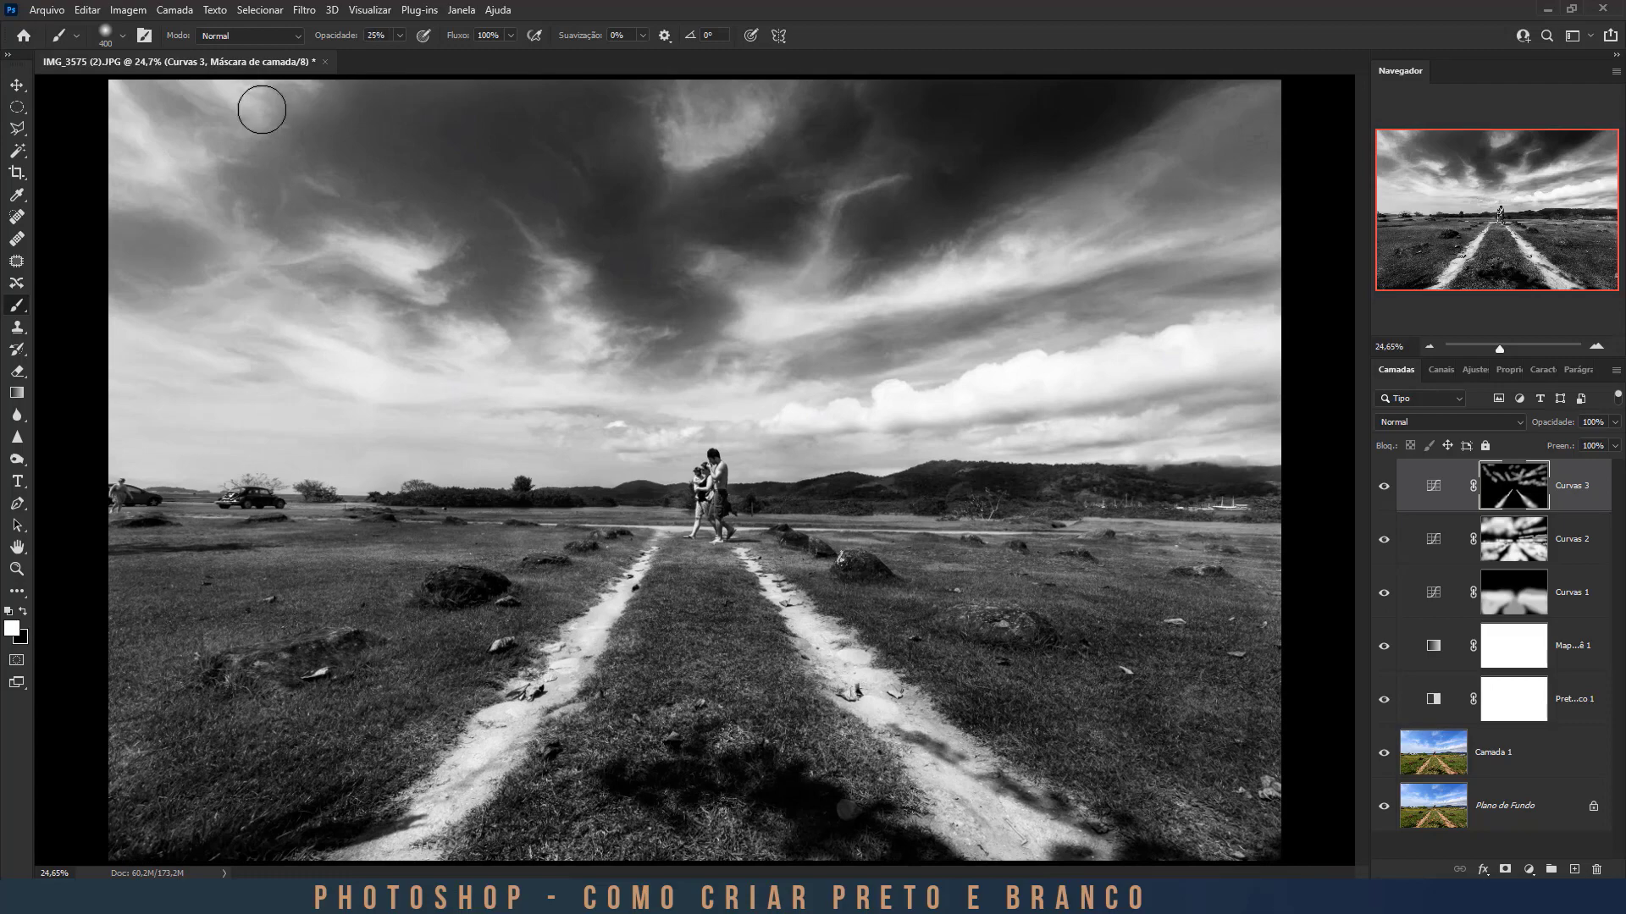
pyautogui.moveTo(260, 110)
pyautogui.mouseDown()
pyautogui.moveTo(296, 108)
pyautogui.moveTo(231, 220)
pyautogui.moveTo(318, 292)
pyautogui.moveTo(351, 359)
pyautogui.mouseUp()
# Touch up small areas around the rocks in the grass on the mask, reducing the white brush to 125 px.
pyautogui.press('[')
pyautogui.press('[')
pyautogui.press('[')
pyautogui.press('[')
pyautogui.press('[')
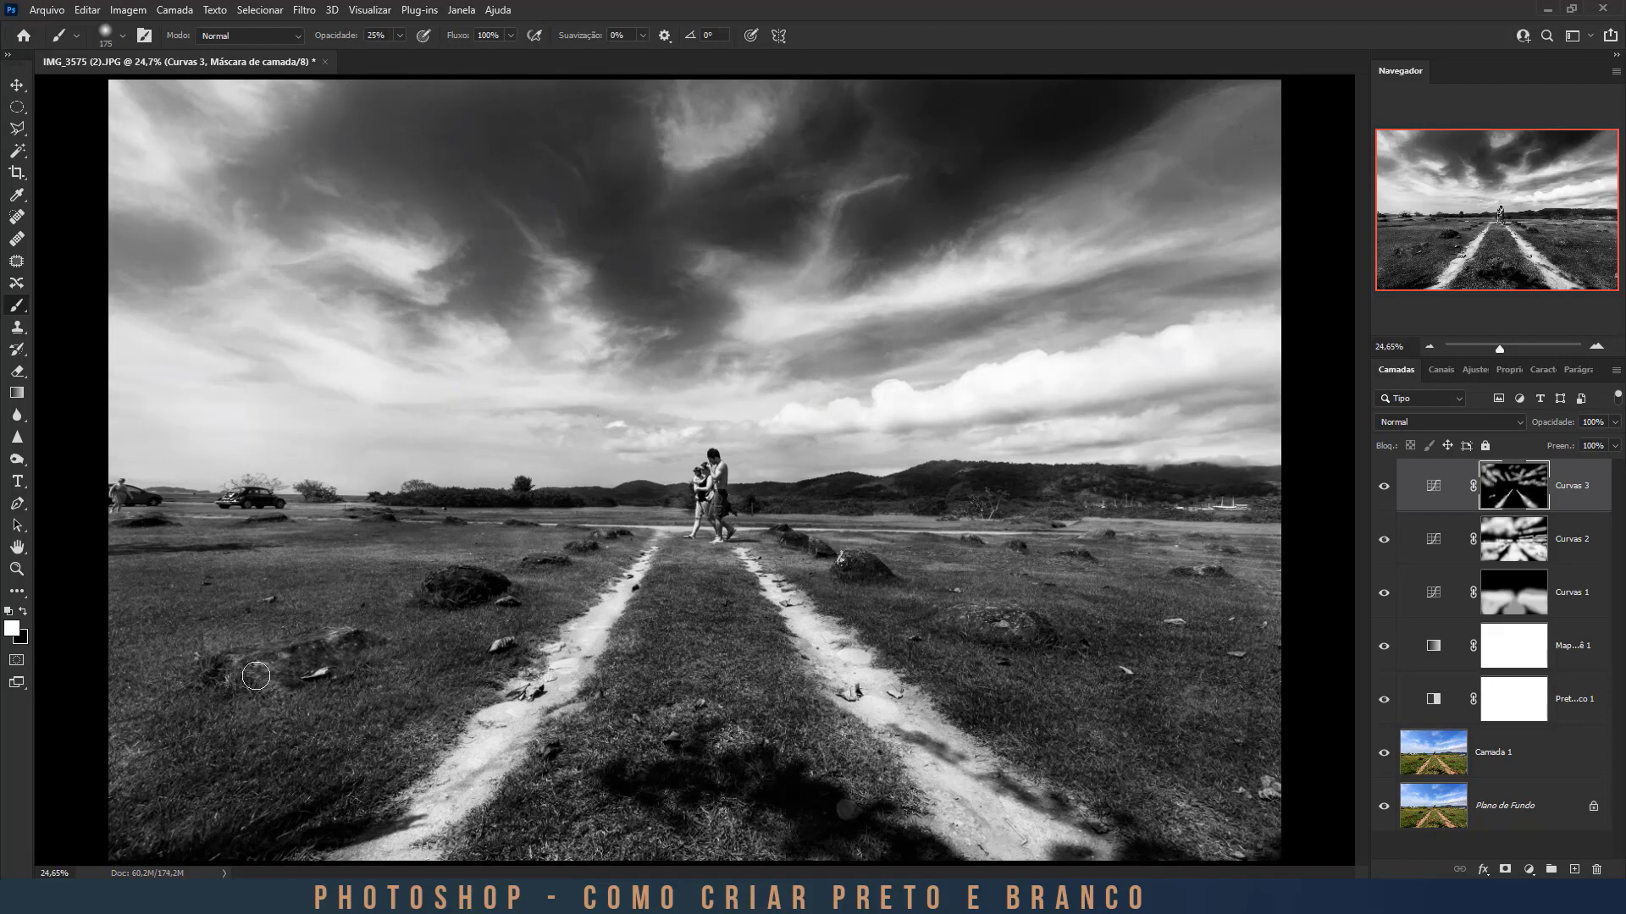
pyautogui.hotkey('ctrl', '+')
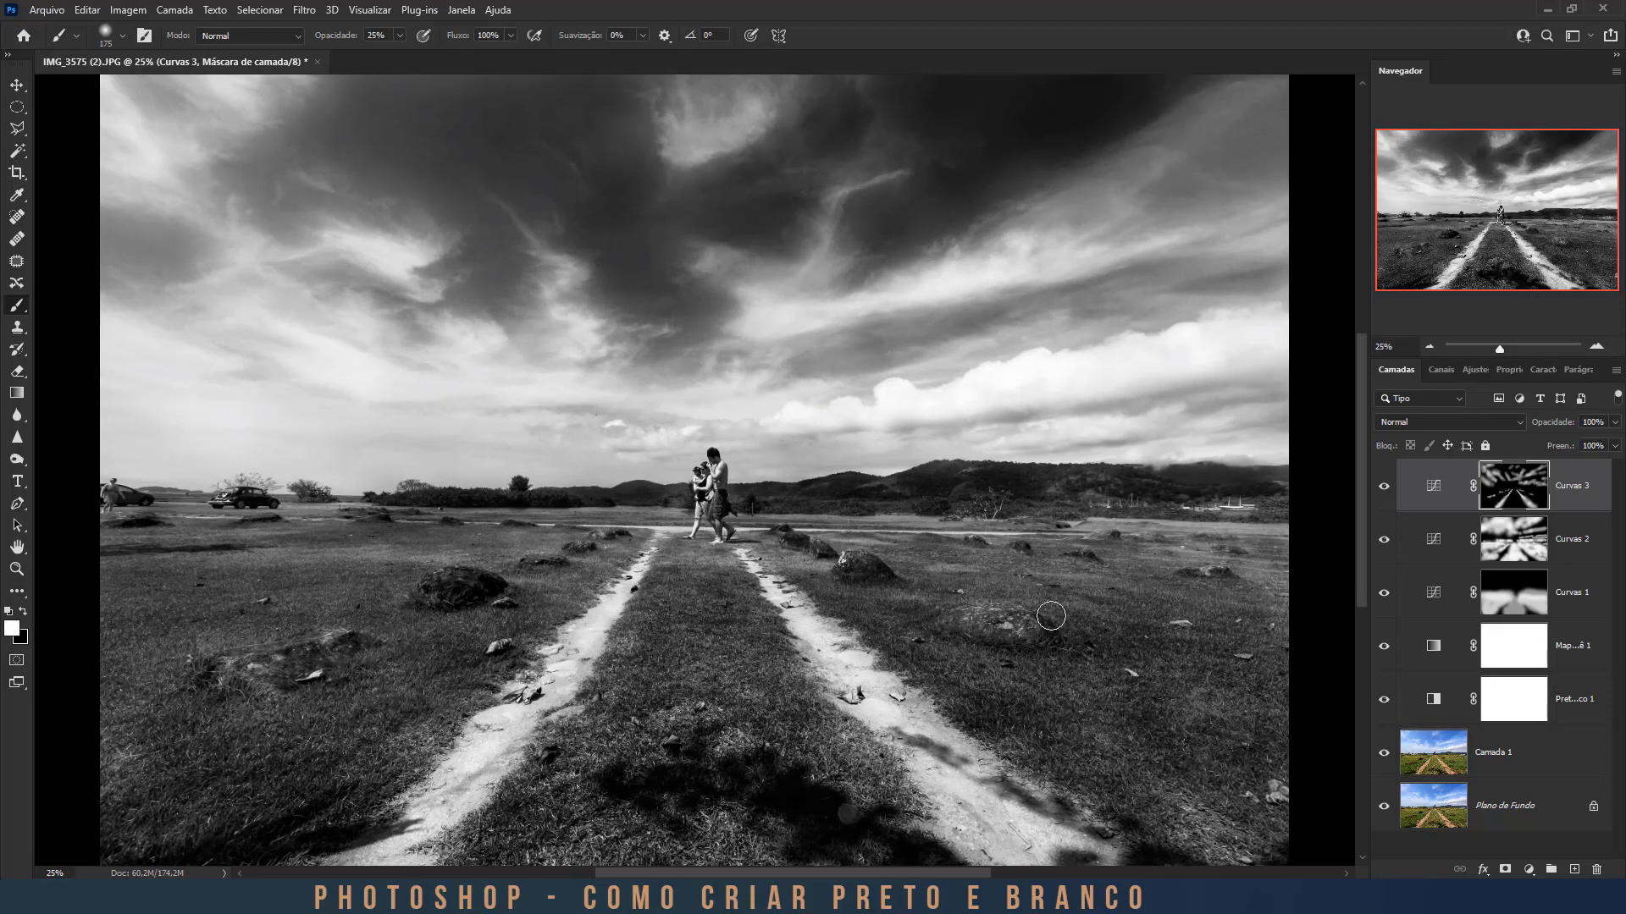
pyautogui.press('[')
pyautogui.press('[')
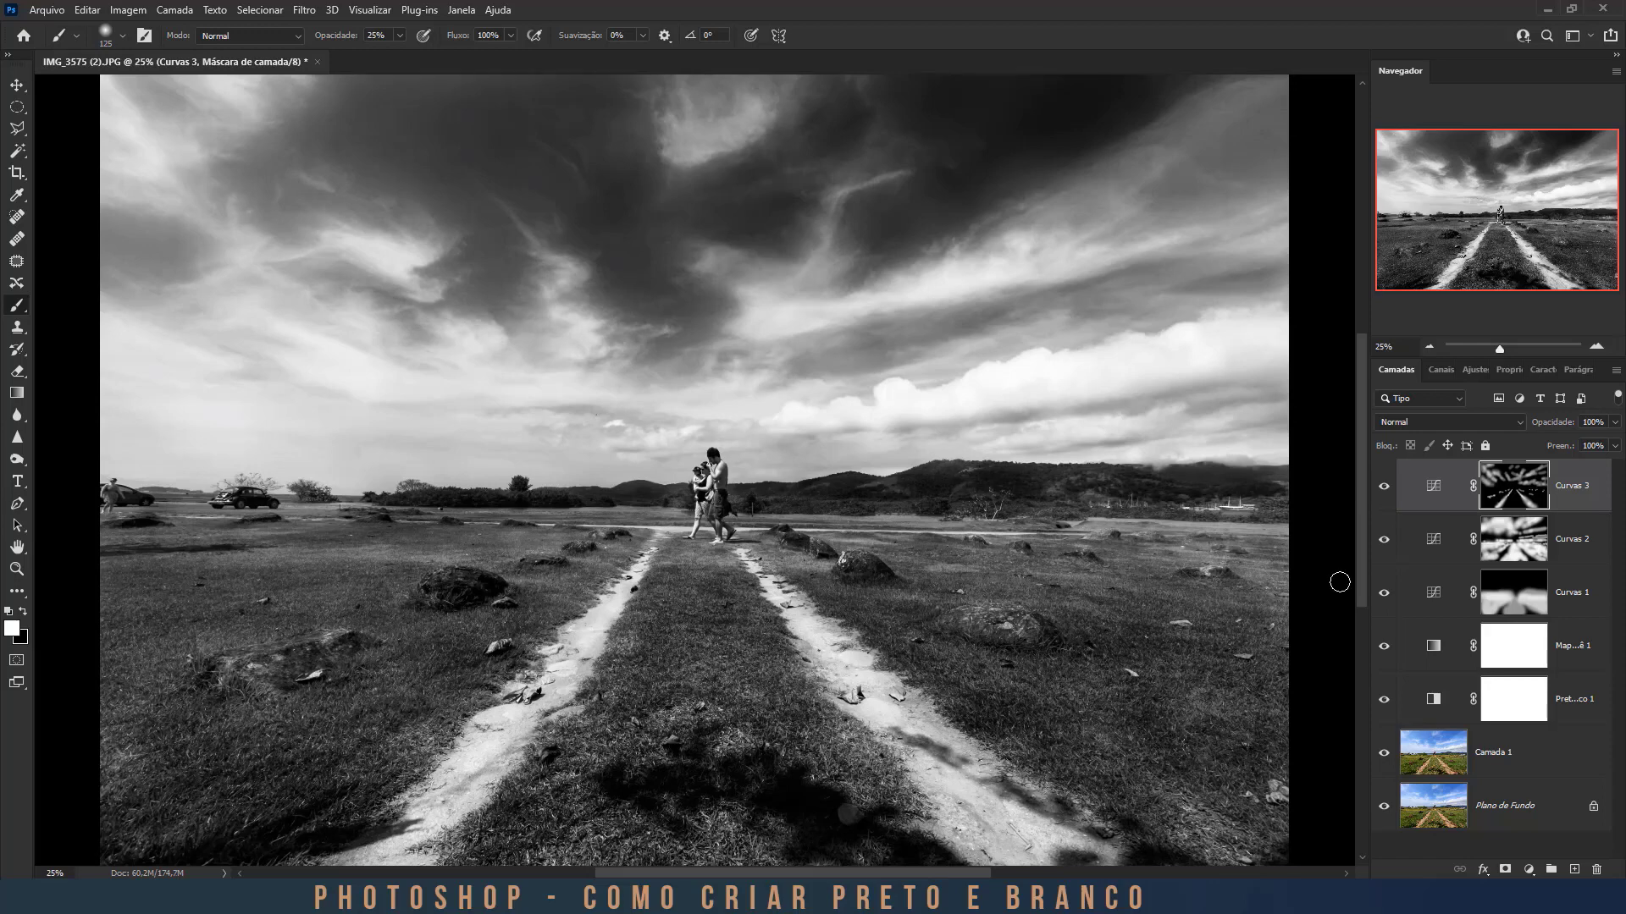
# Group the Black & White, Gradient Map and three Curves adjustment layers.
pyautogui.click(1576, 701)
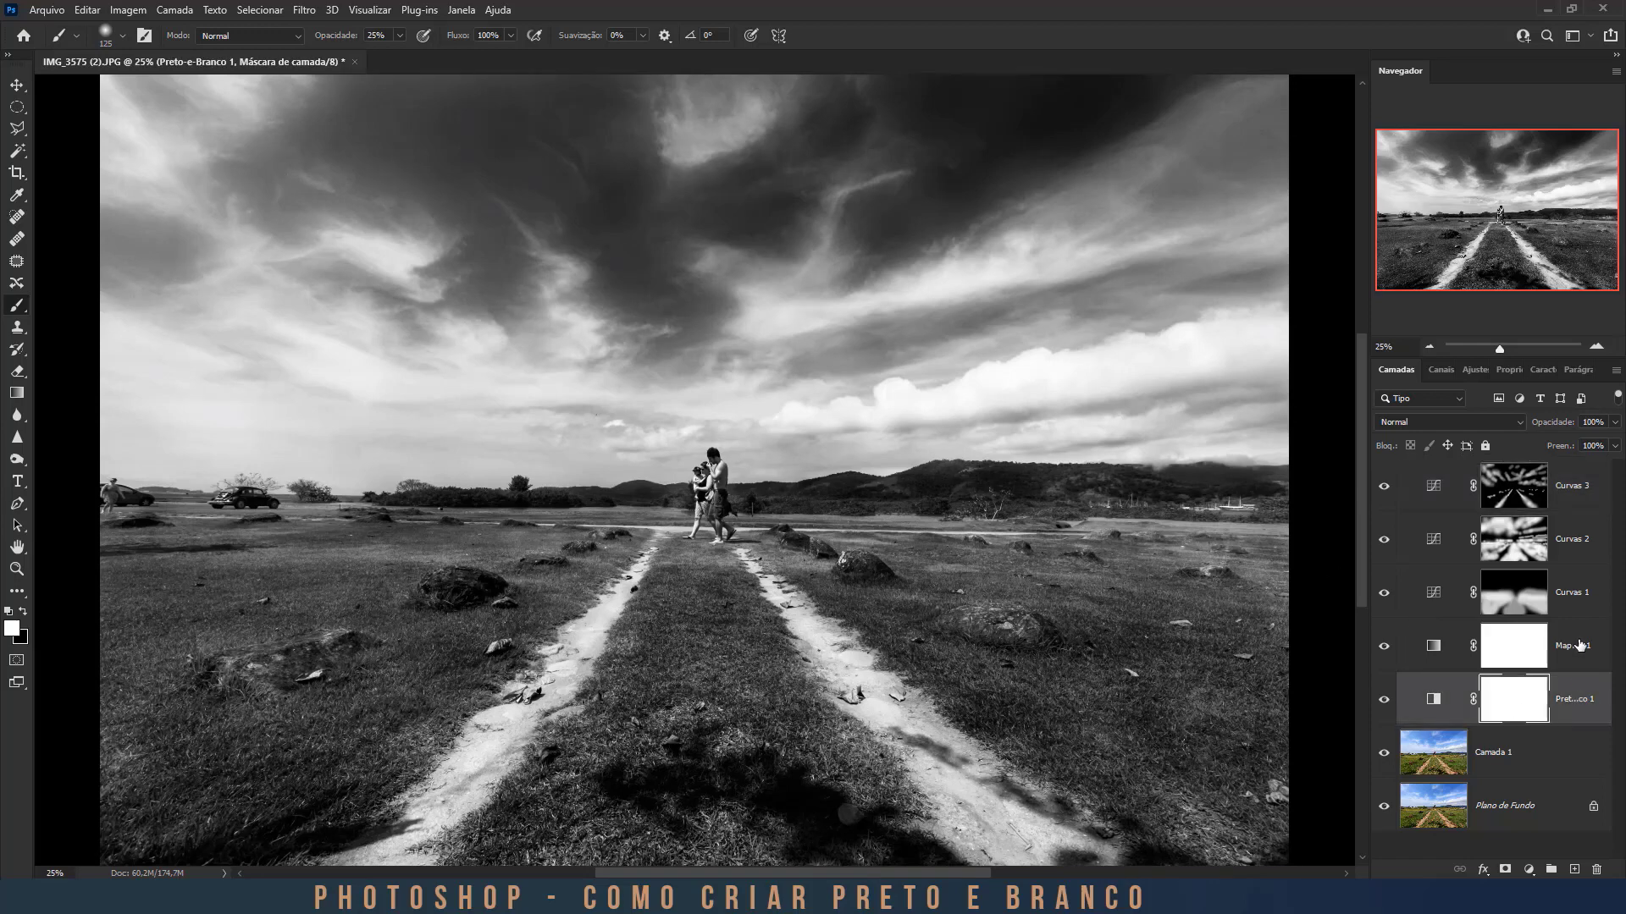
pyautogui.keyDown('shift'); pyautogui.click(1573, 500); pyautogui.keyUp('shift')
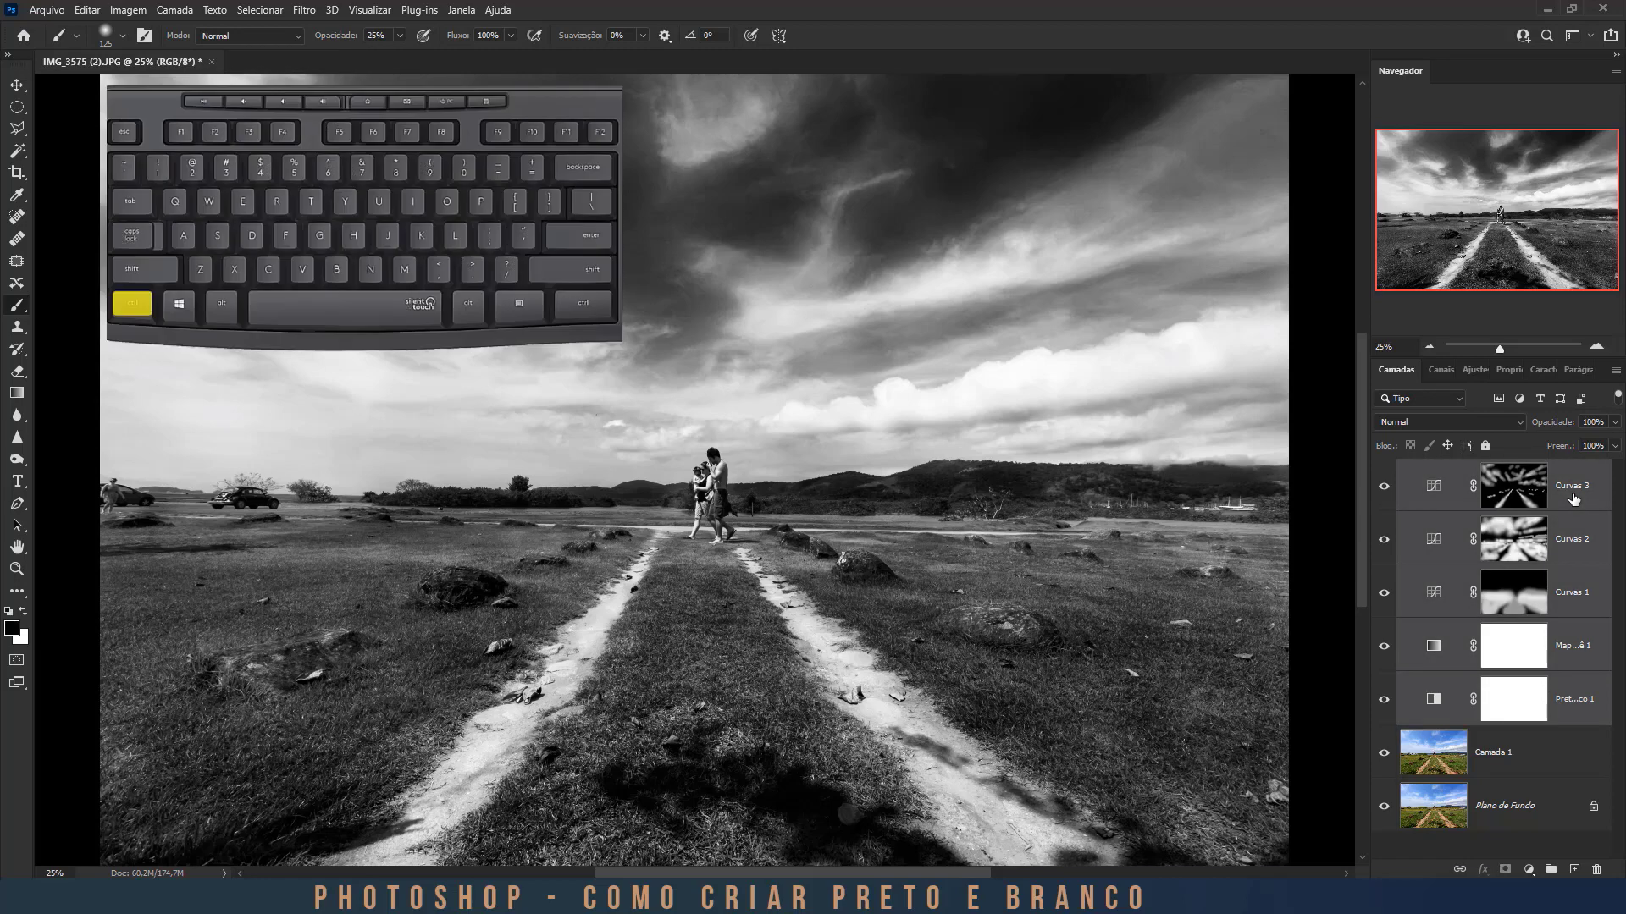
pyautogui.hotkey('ctrl', 'g')
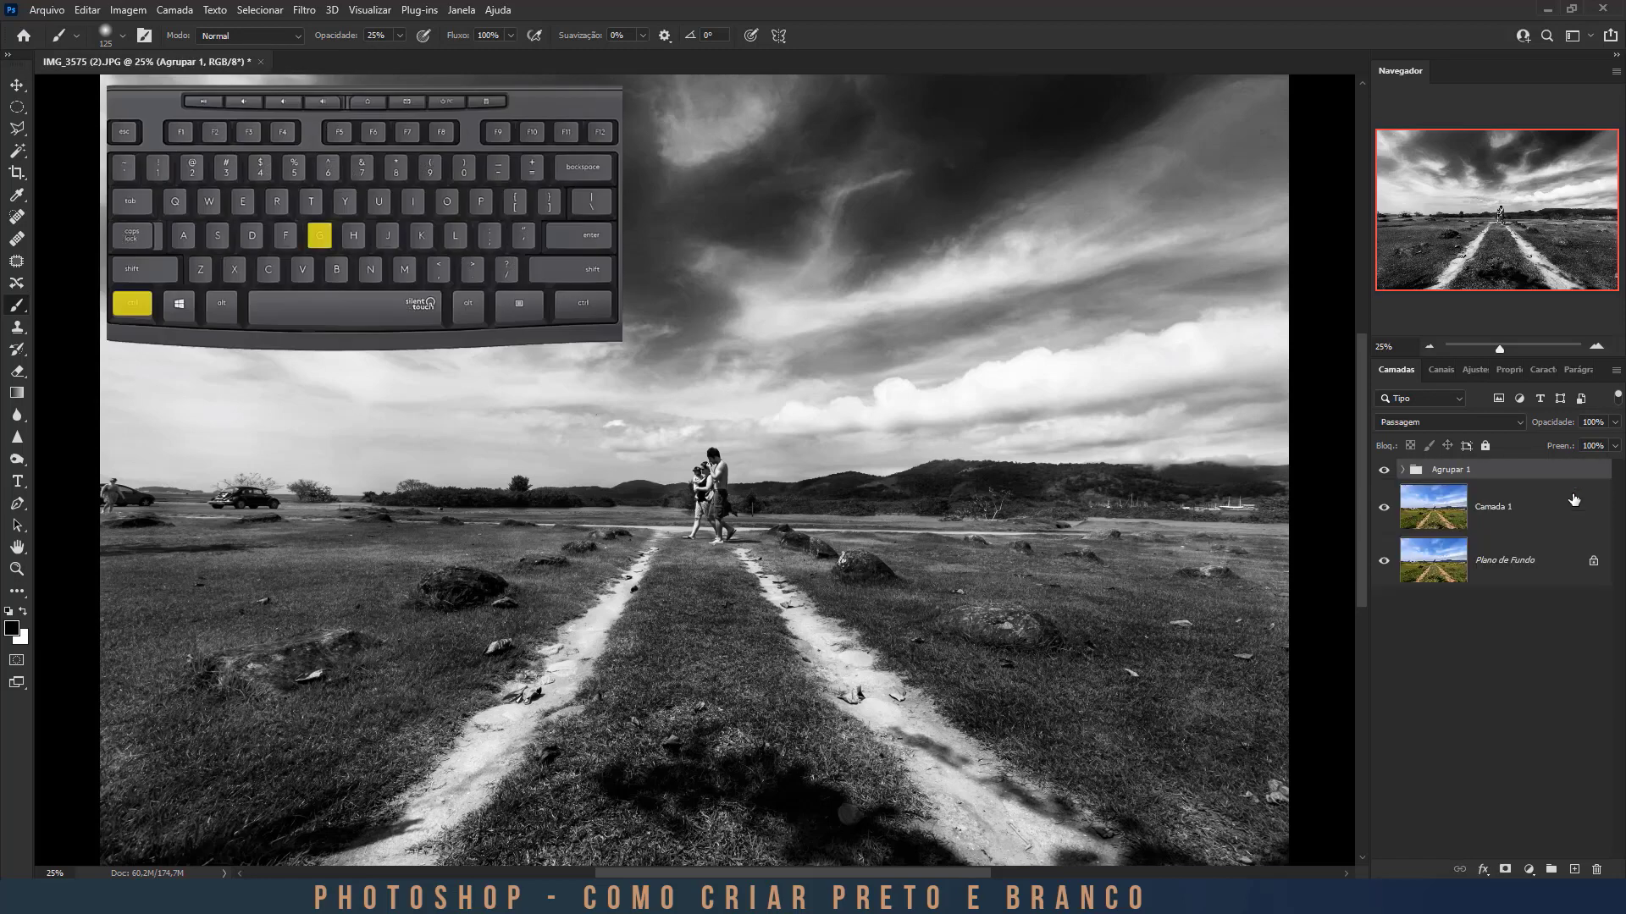
# Activate the Crop tool.
pyautogui.press('v')
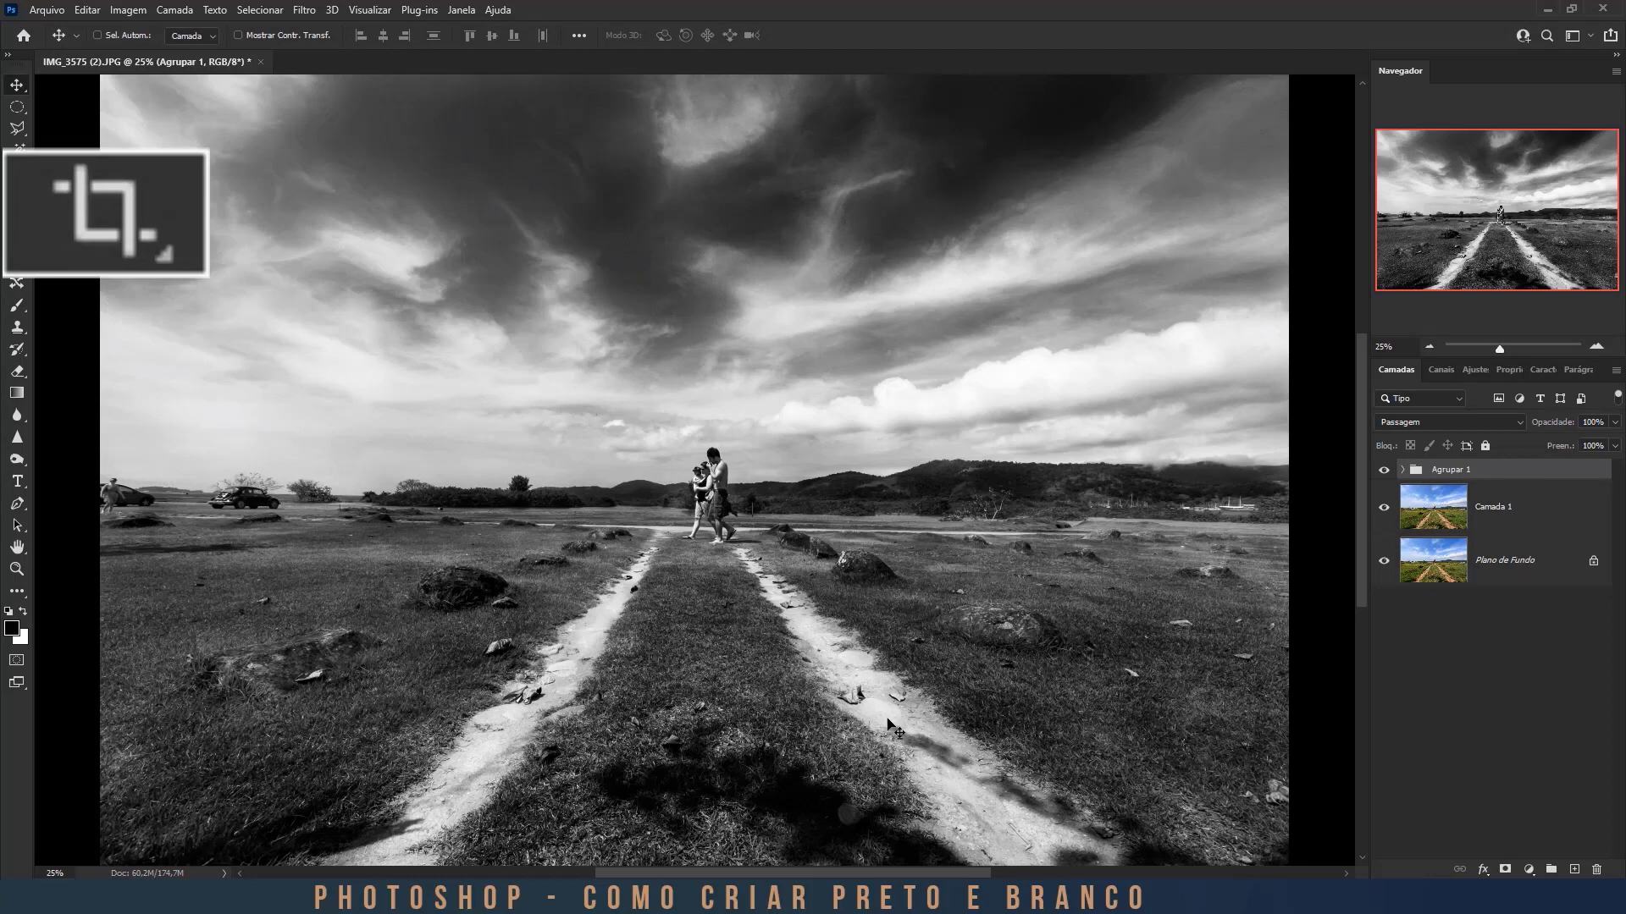
pyautogui.click(17, 173)
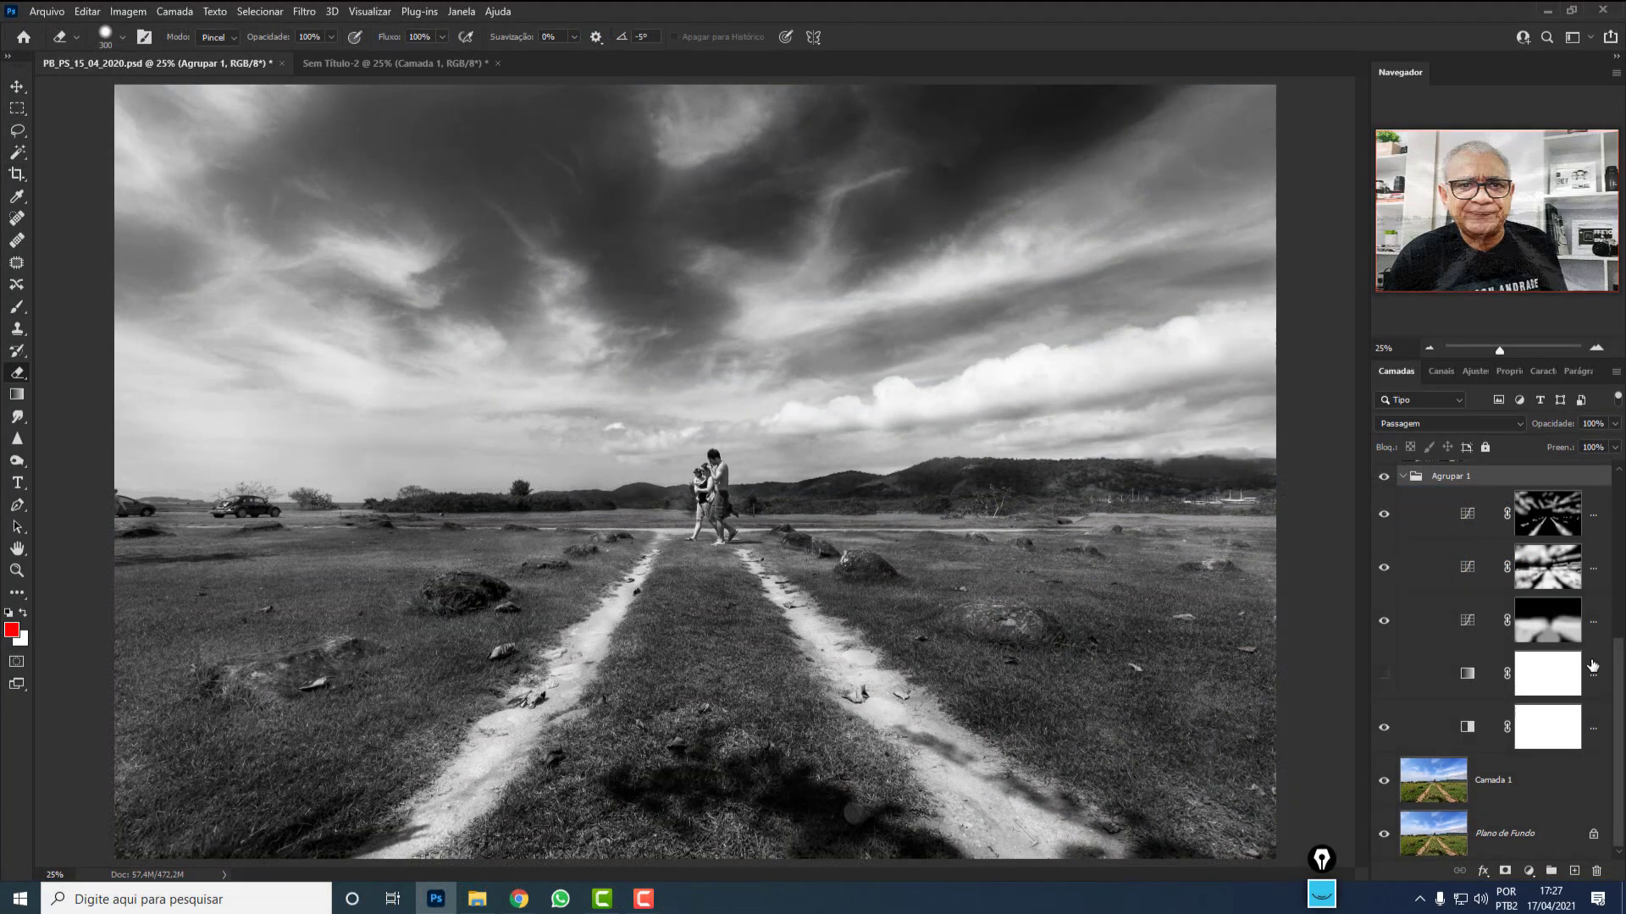
# Toggle the adjustment group's visibility to compare the black and white edit with the colour original.
pyautogui.moveTo(1611, 650); pyautogui.dragTo(1617, 589)
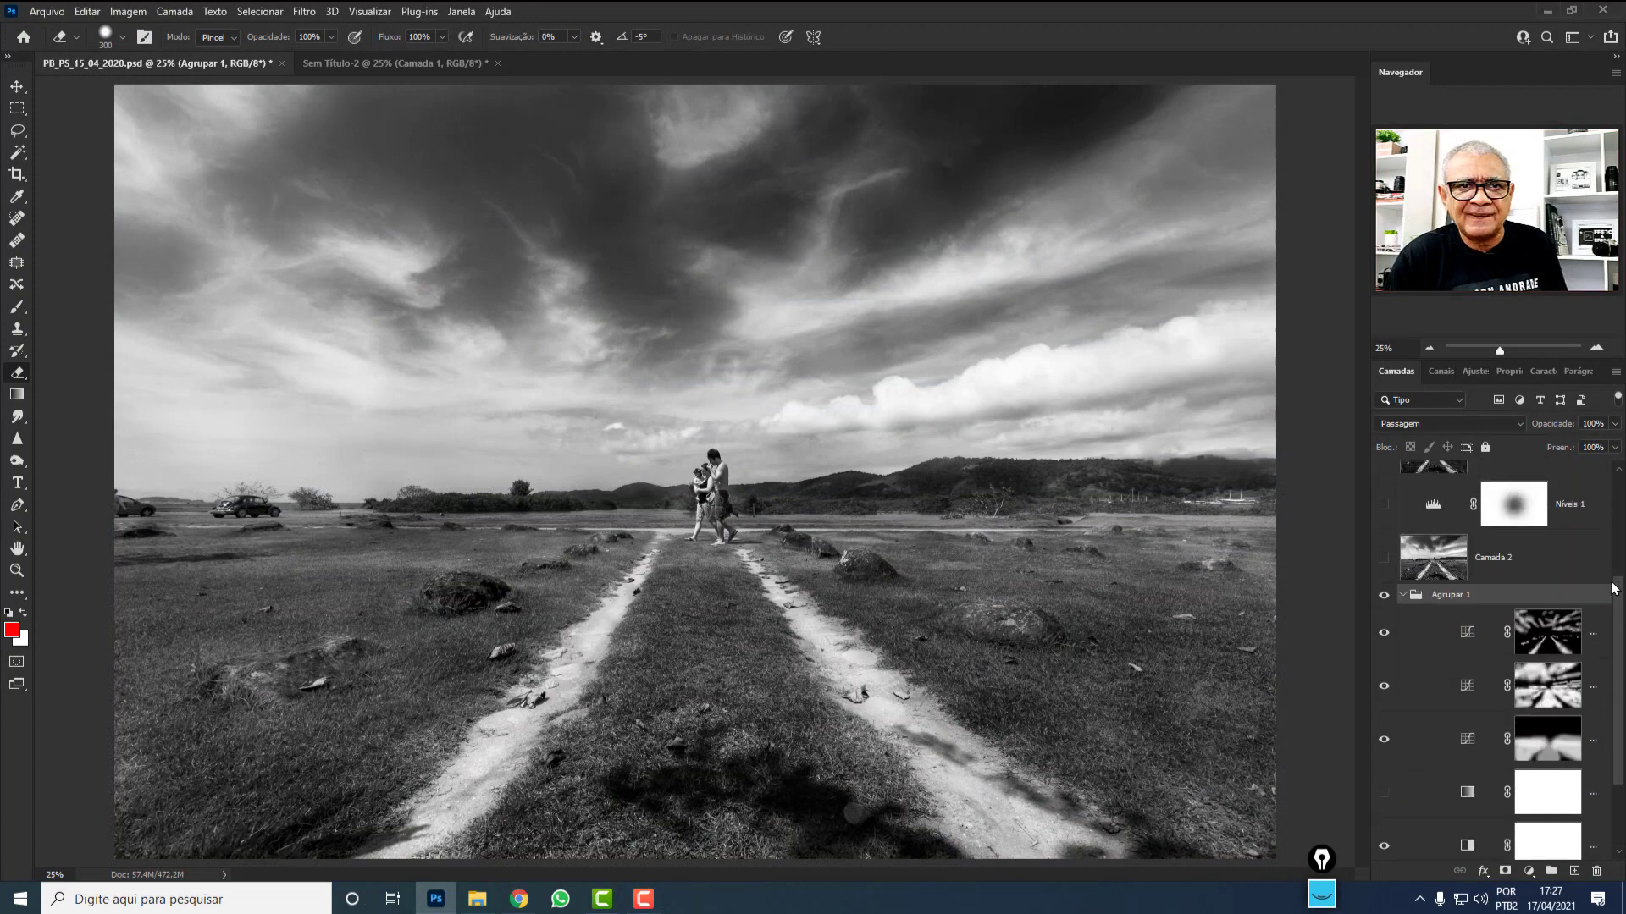
pyautogui.click(1383, 595)
pyautogui.click(1383, 595)
pyautogui.click(1383, 596)
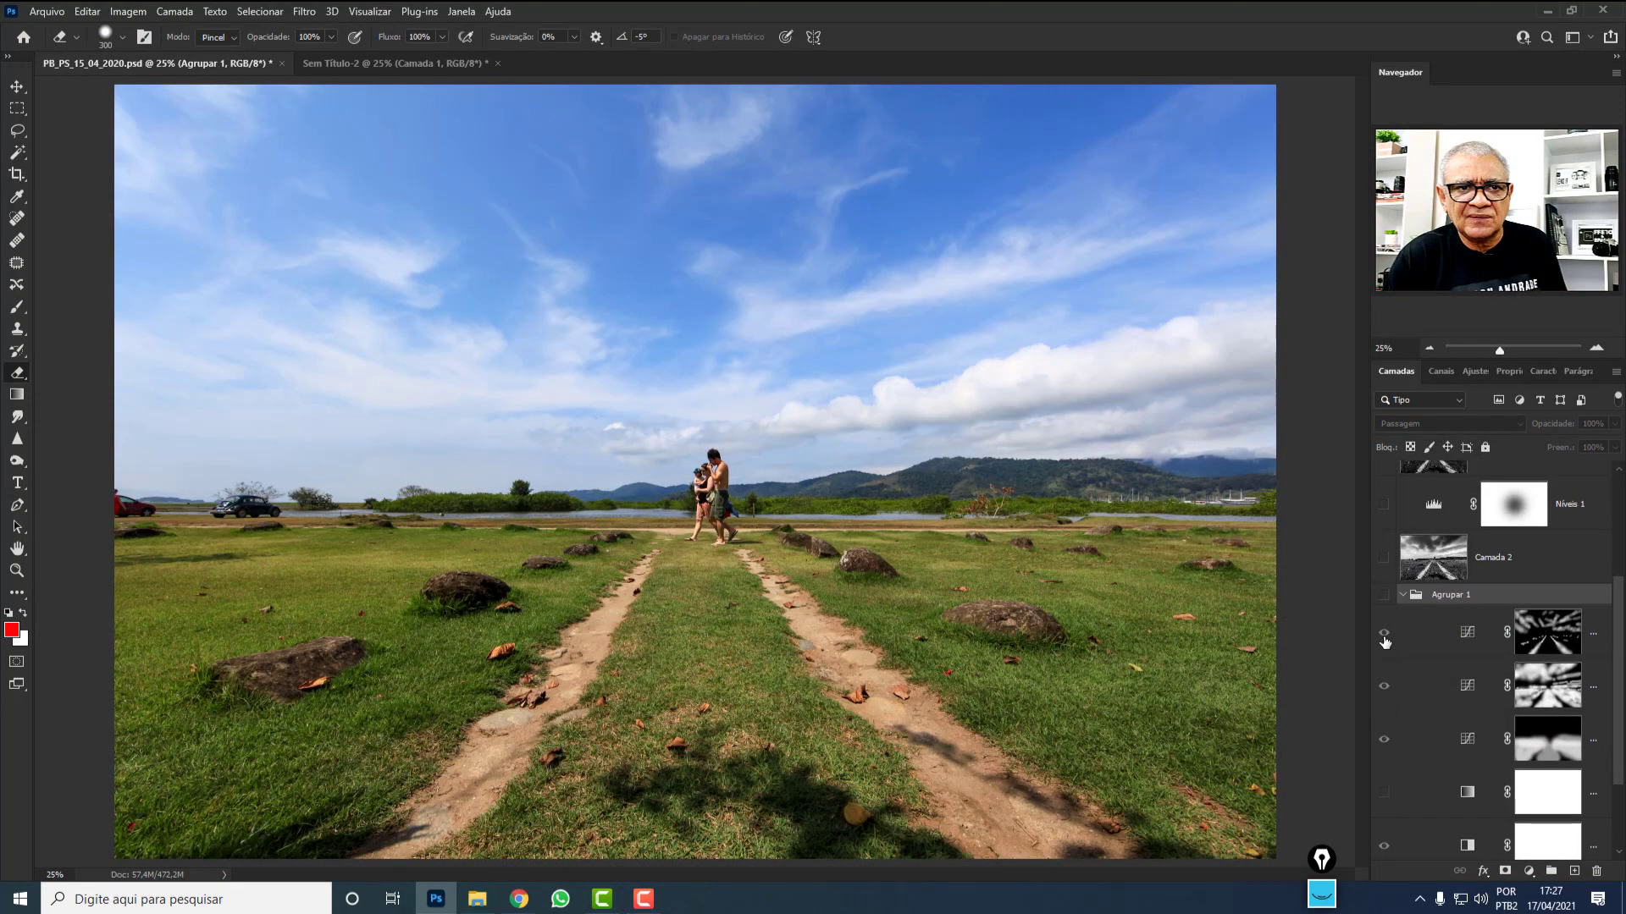
pyautogui.scroll(-3, 1393, 699)
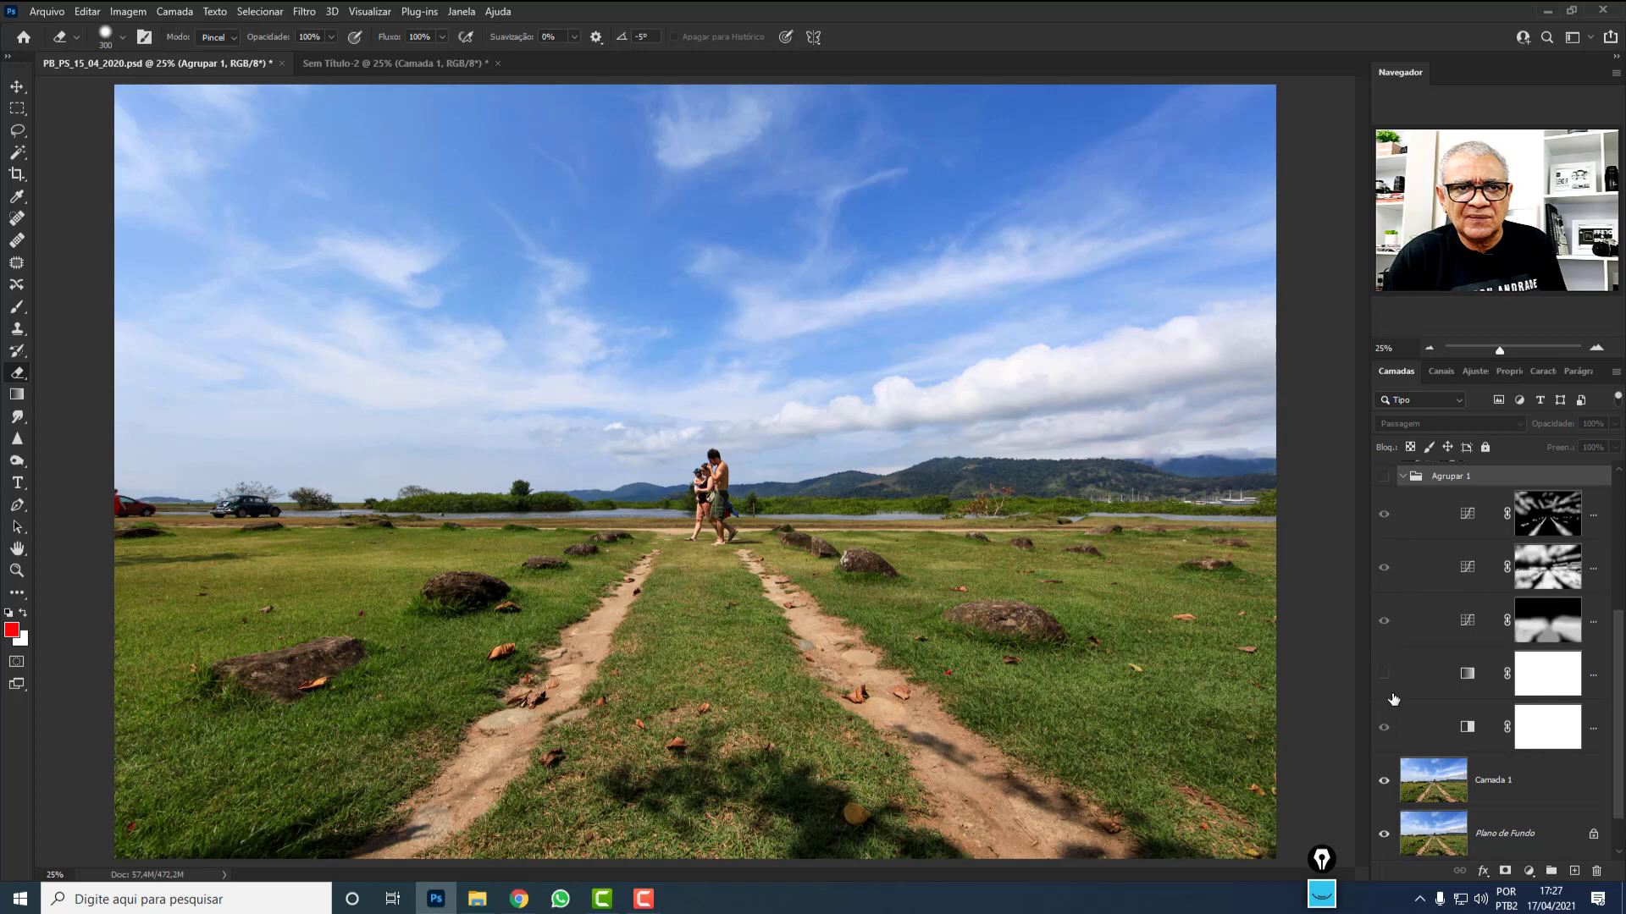
pyautogui.scroll(3, 1394, 700)
pyautogui.click(1384, 584)
# Hide the three Curves adjustment layers inside the group.
pyautogui.click(1383, 674)
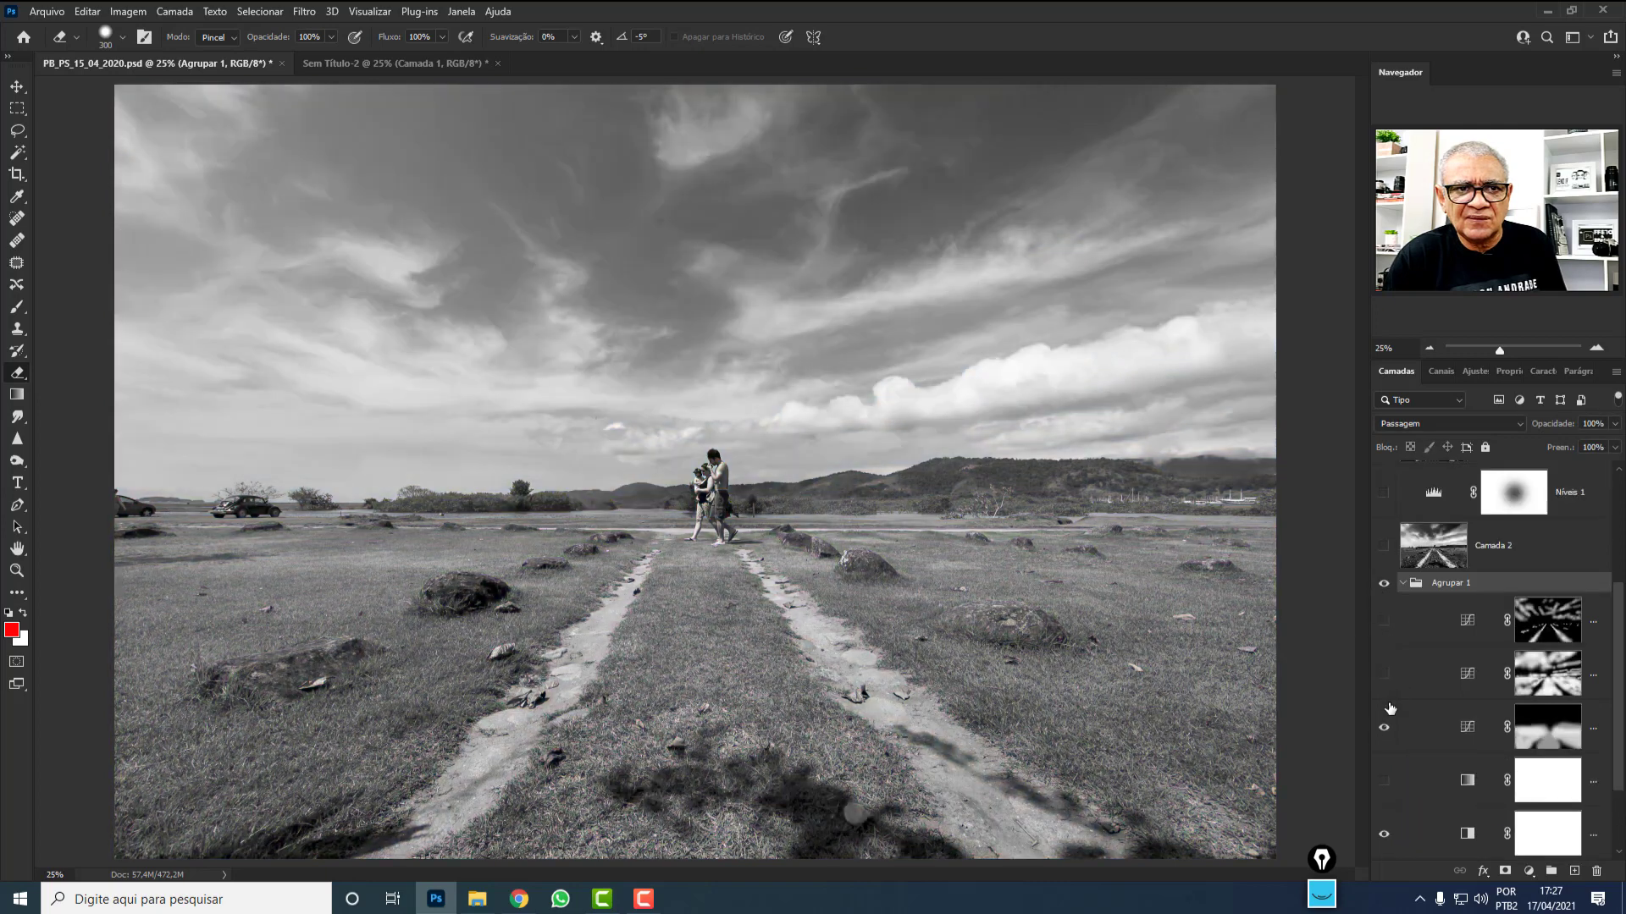
pyautogui.click(1384, 727)
pyautogui.scroll(-3, 1415, 716)
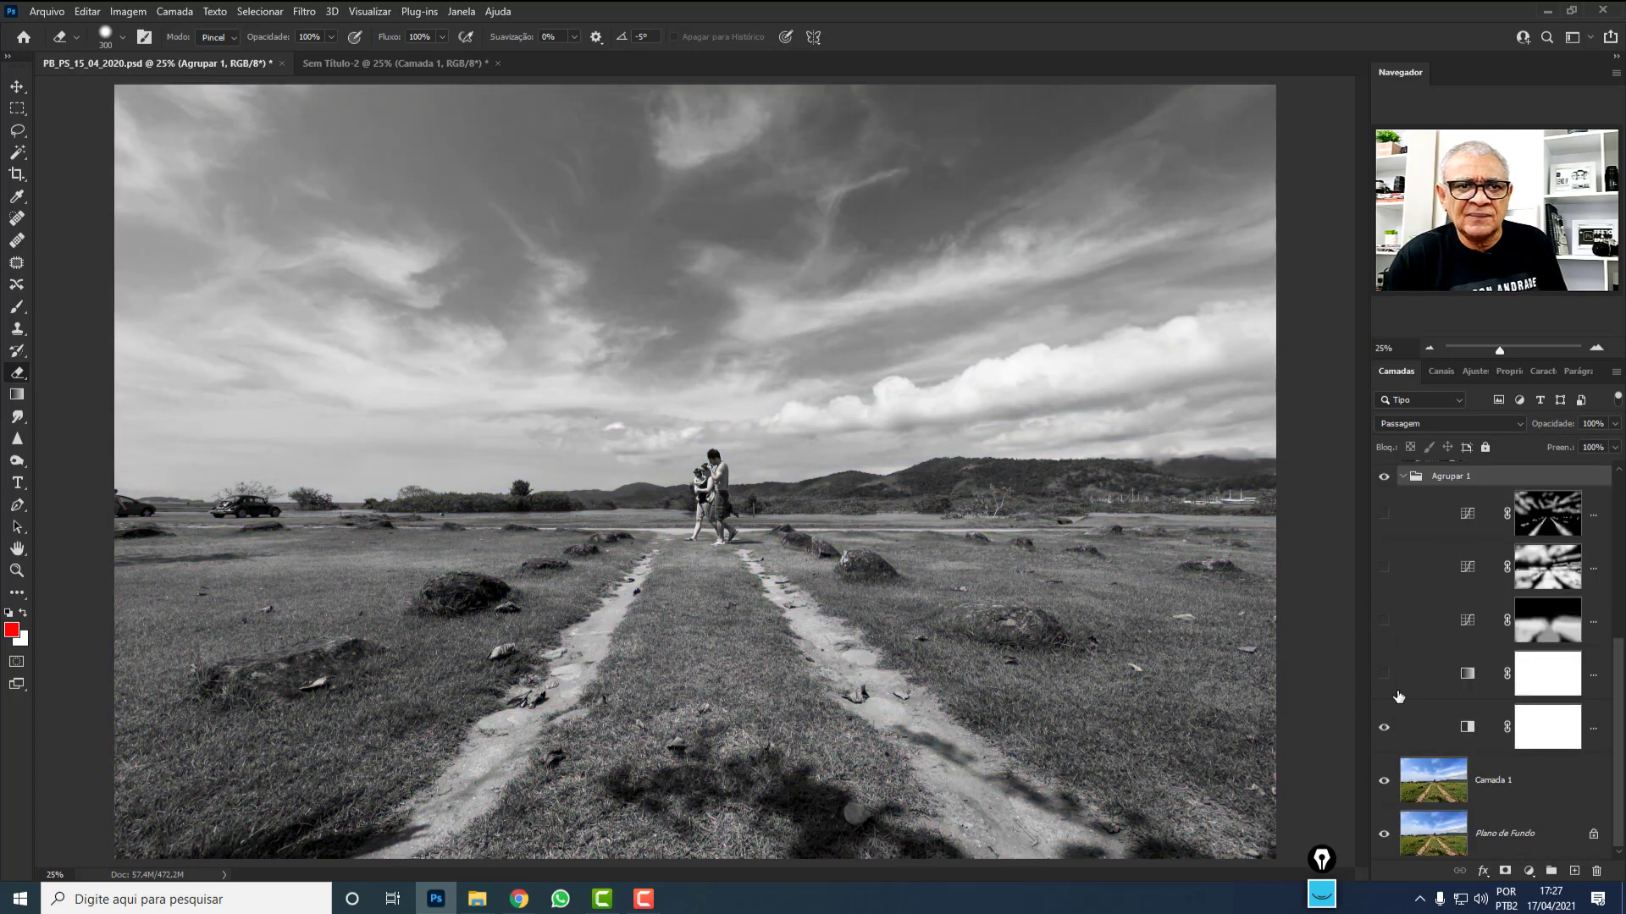
# Compare the Black & White and Gradient Map conversions by switching each adjustment layer's visibility.
pyautogui.click(1384, 728)
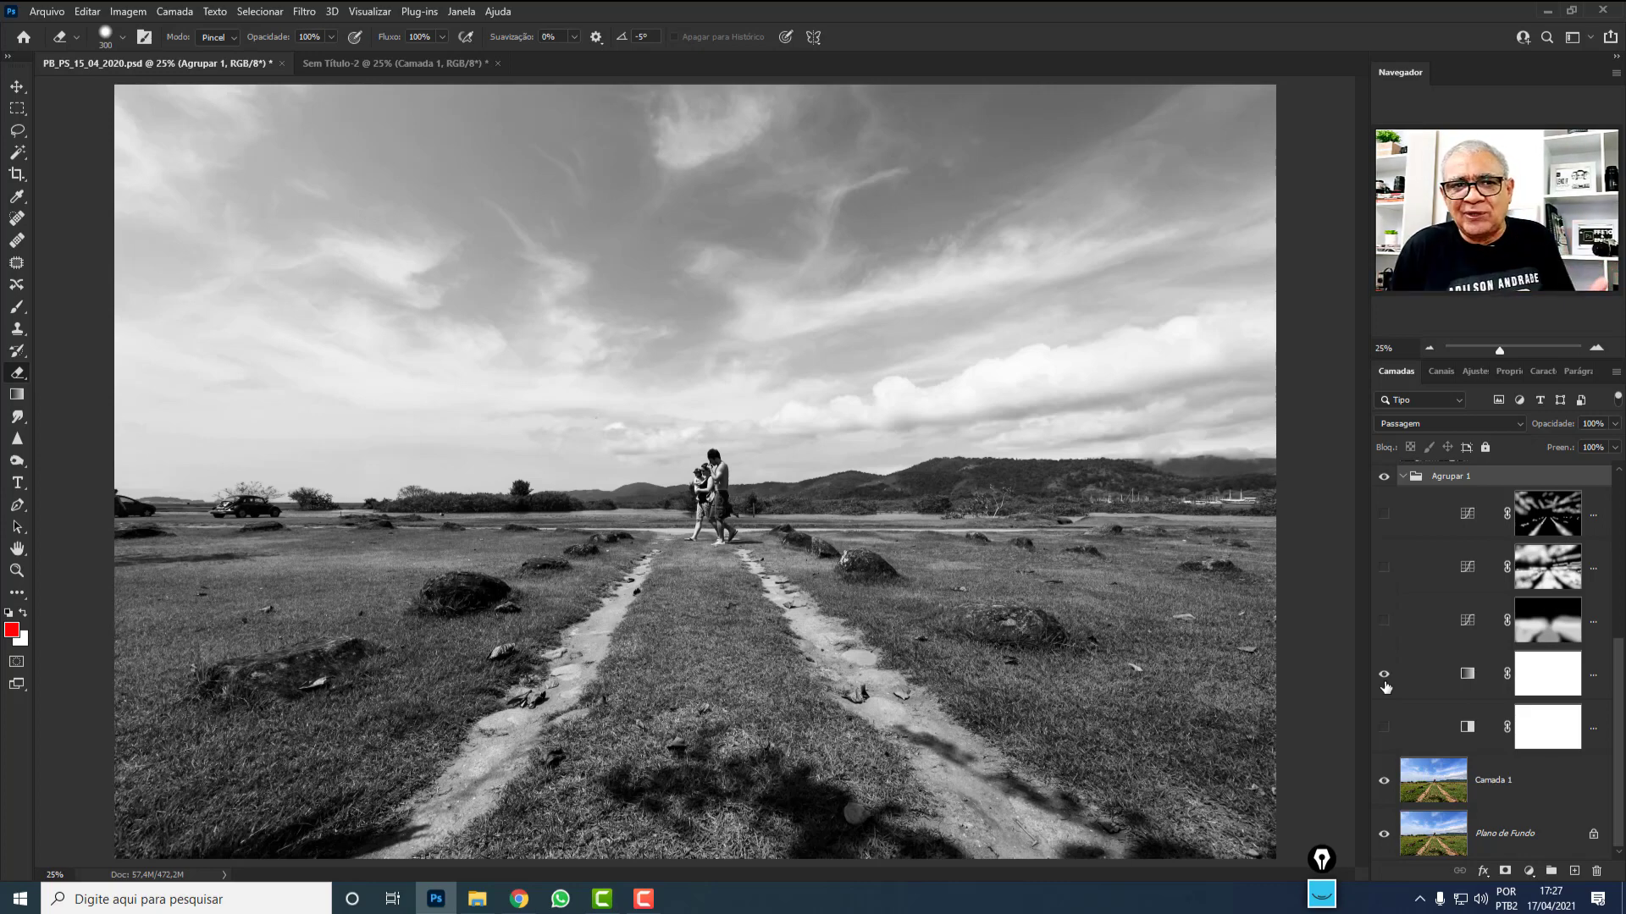
pyautogui.click(1384, 726)
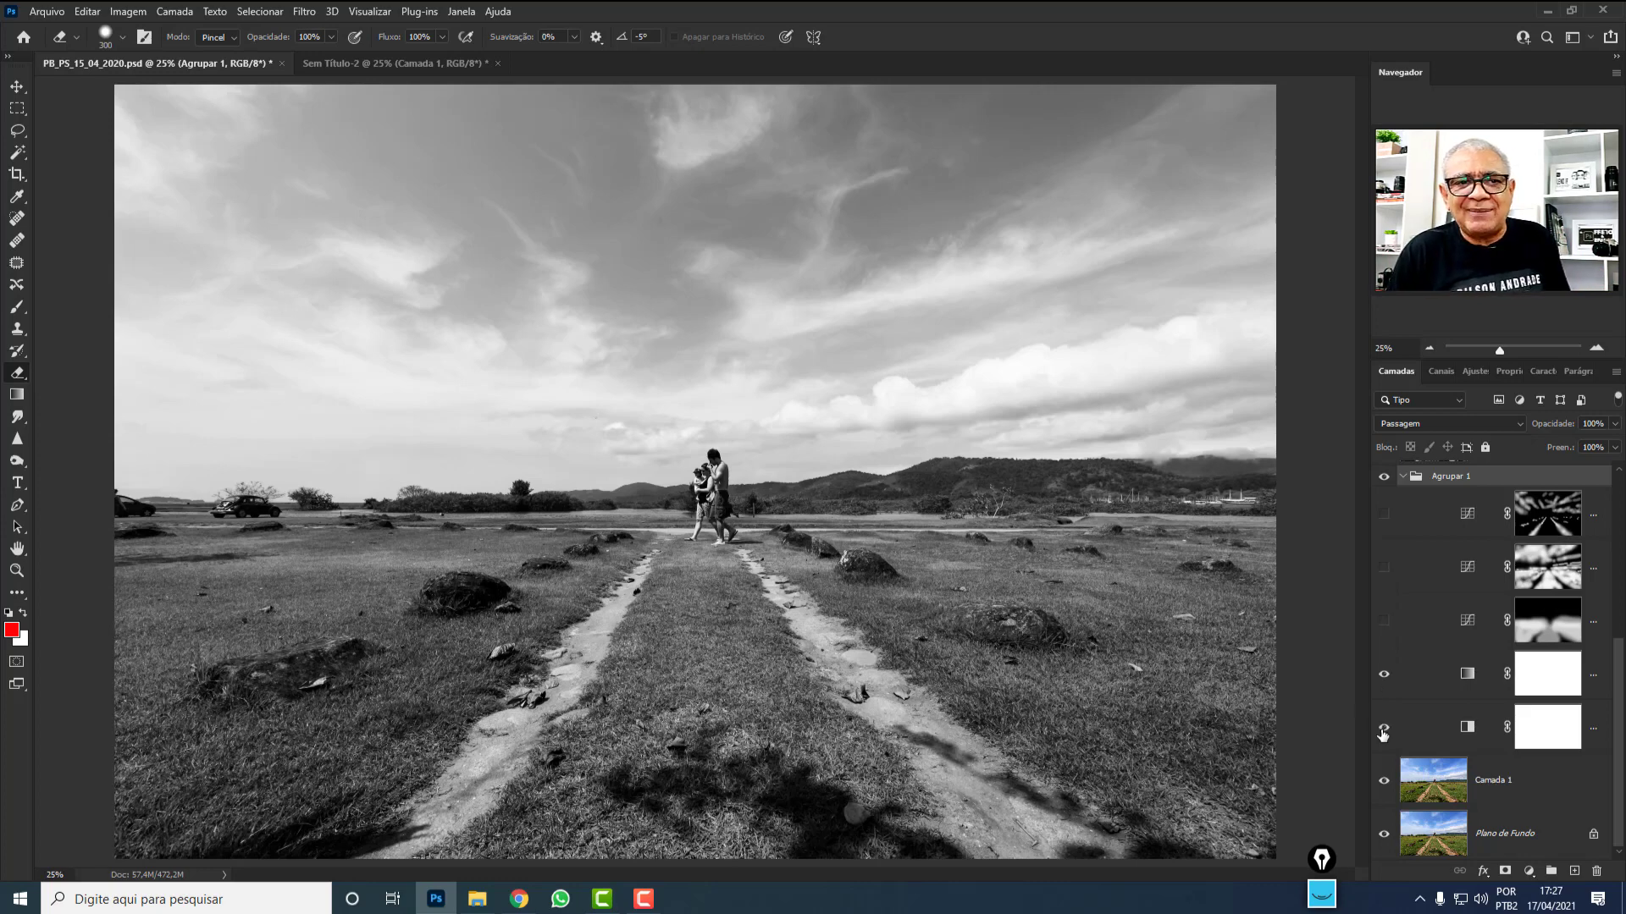
pyautogui.click(1468, 740)
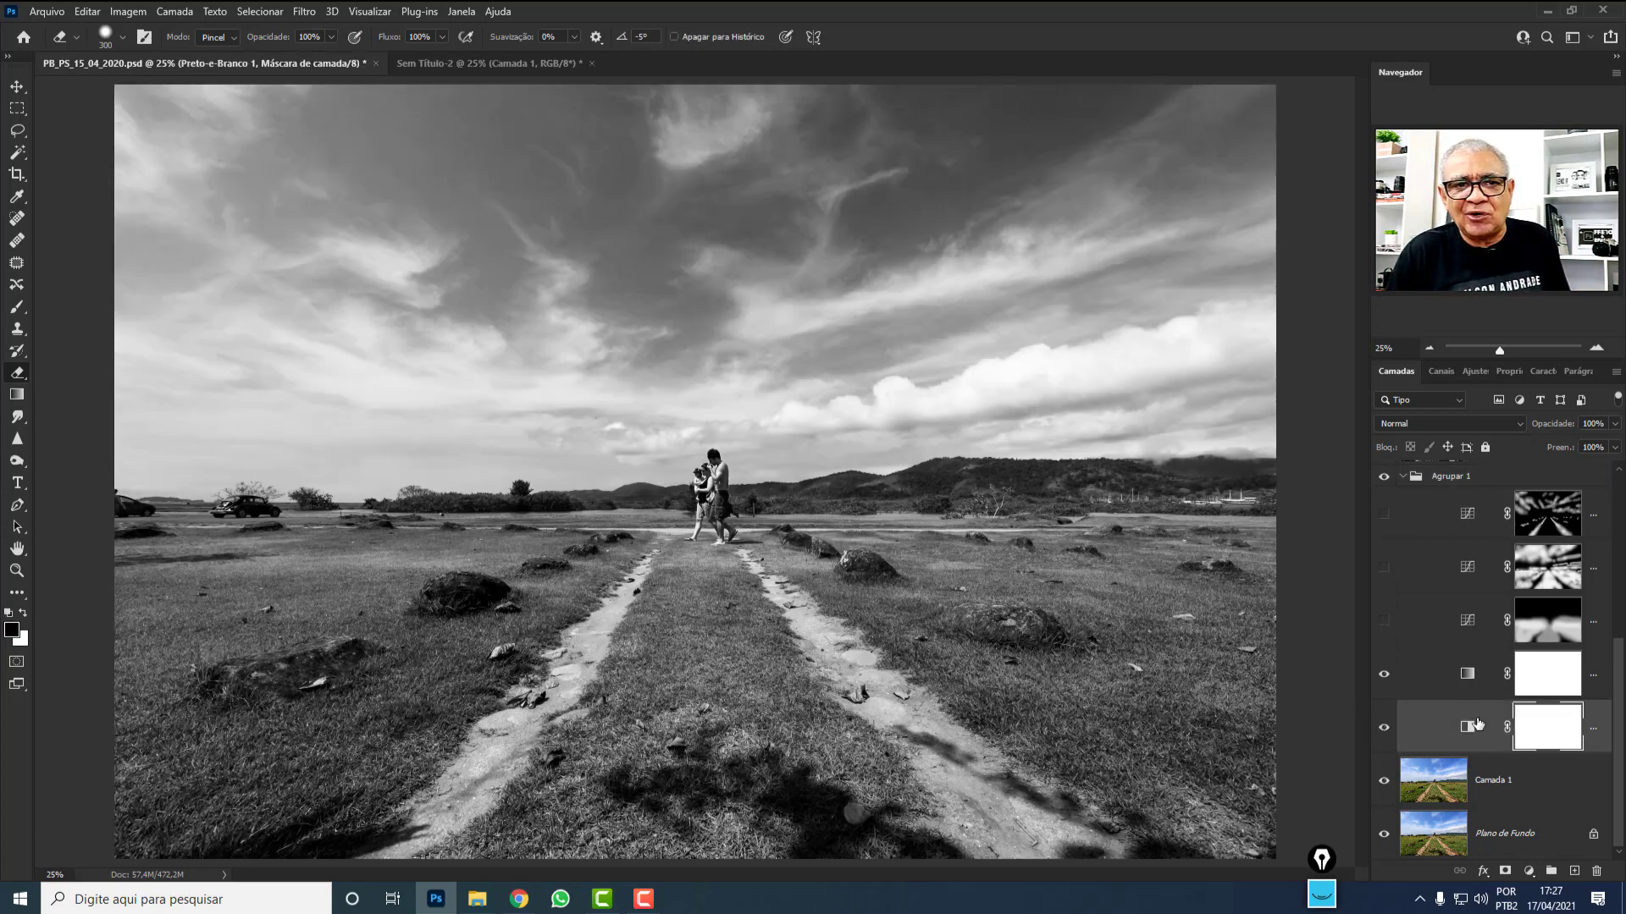
pyautogui.click(1385, 677)
pyautogui.click(1385, 677)
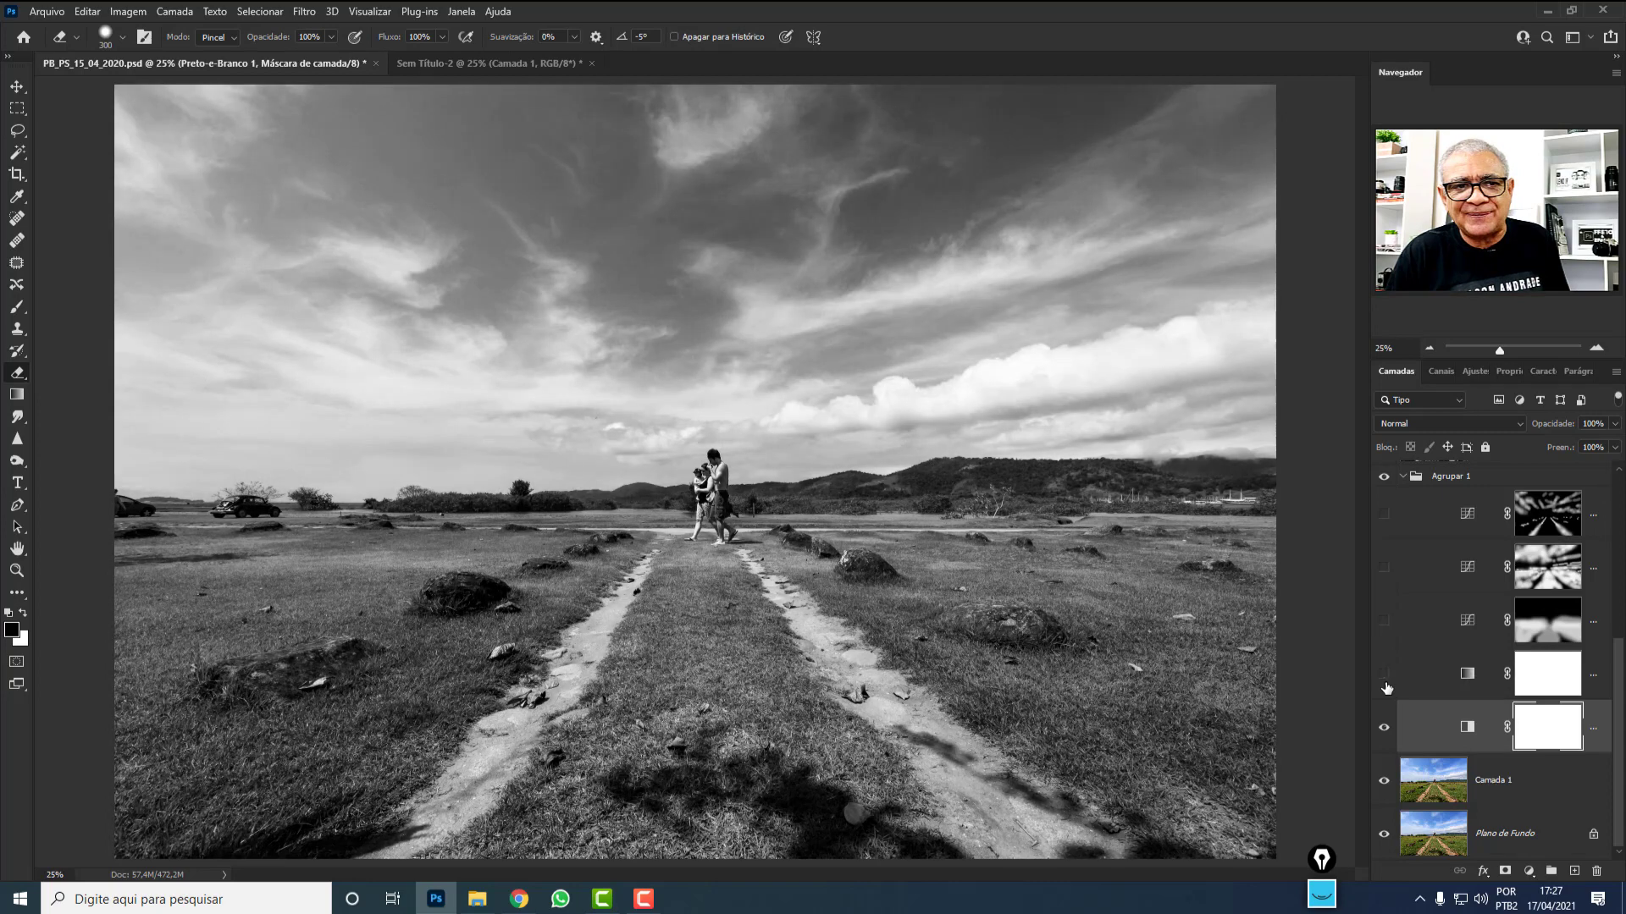
pyautogui.click(1384, 677)
pyautogui.click(1463, 727)
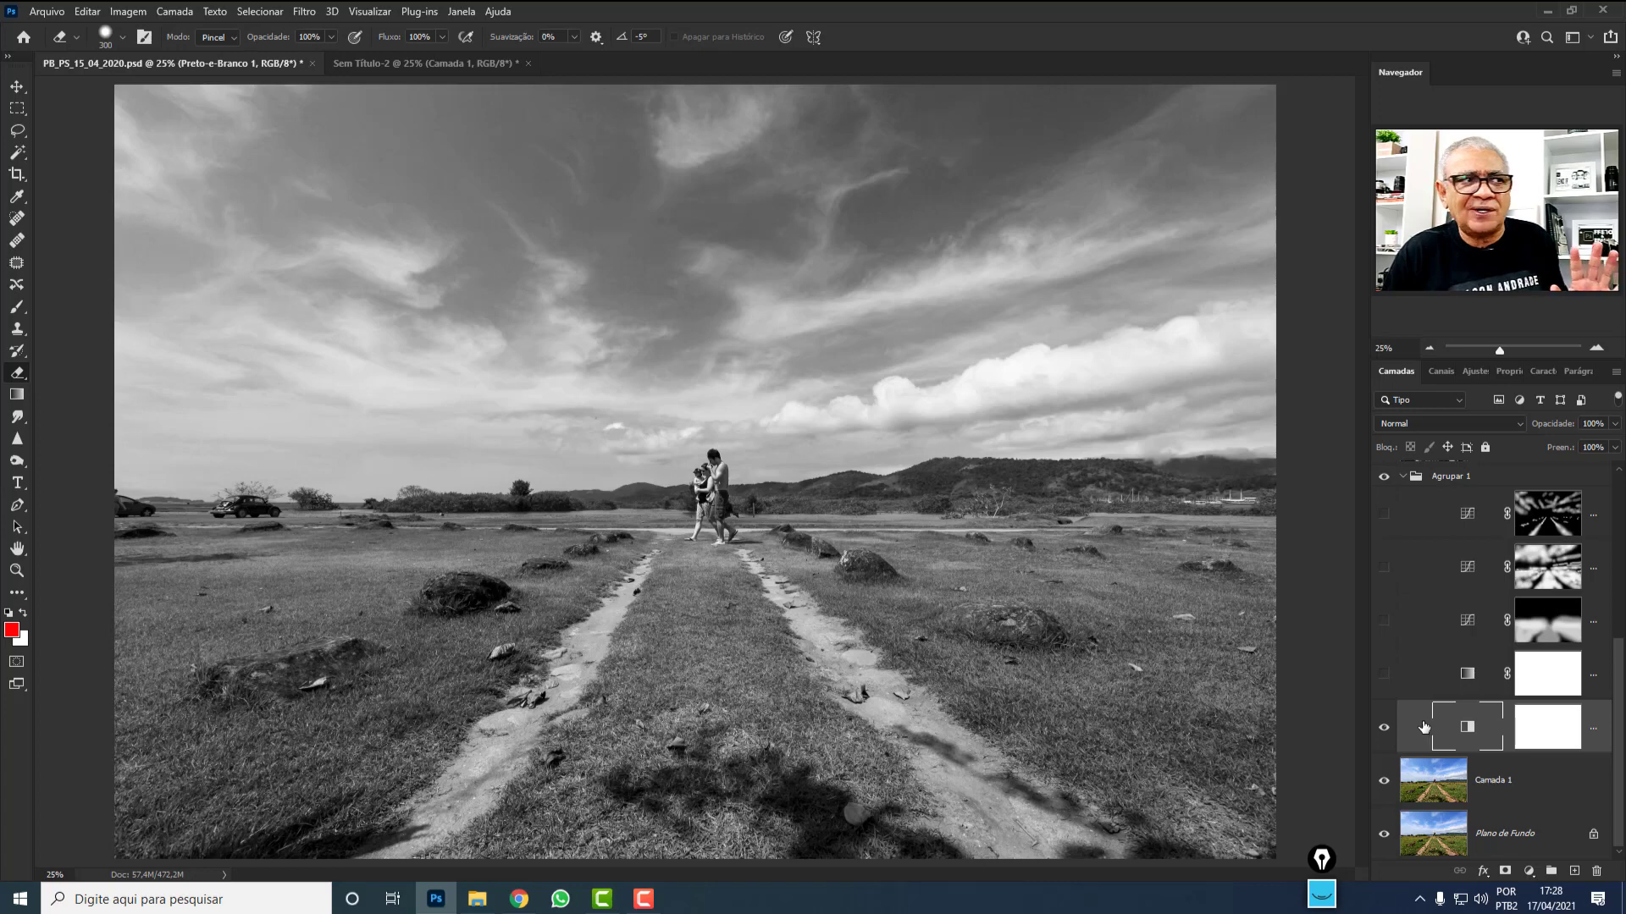
# Compare the photo with and without the Gradient Map above the Black & White layer, leaving the Gradient Map shown.
pyautogui.click(1384, 674)
pyautogui.click(1411, 682)
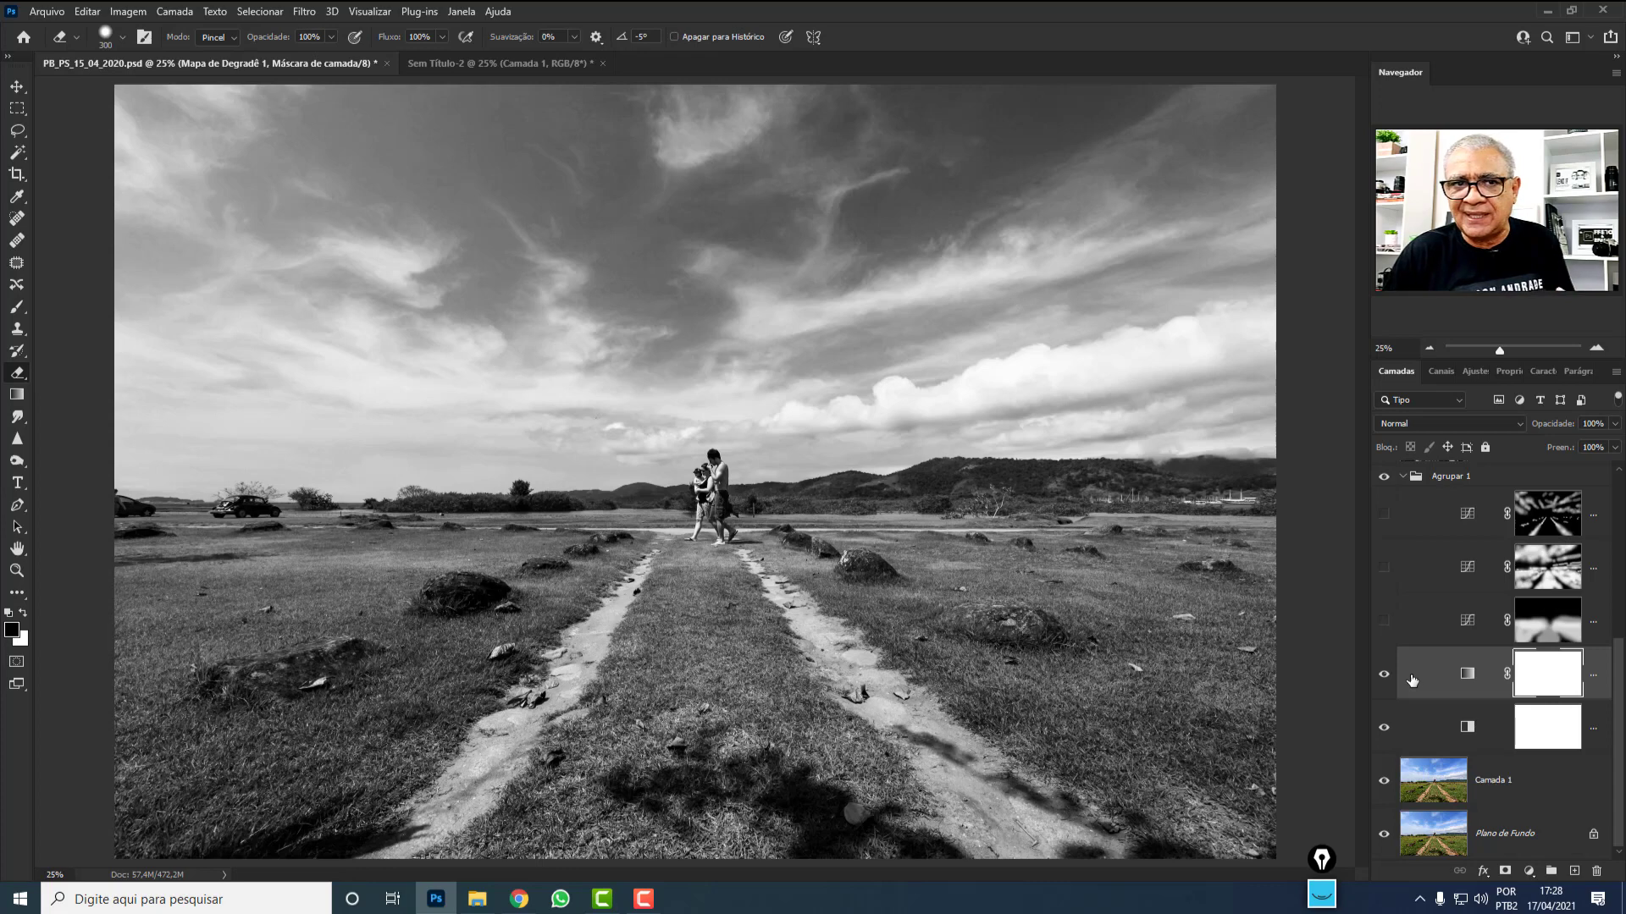
pyautogui.click(1384, 674)
pyautogui.click(1384, 674)
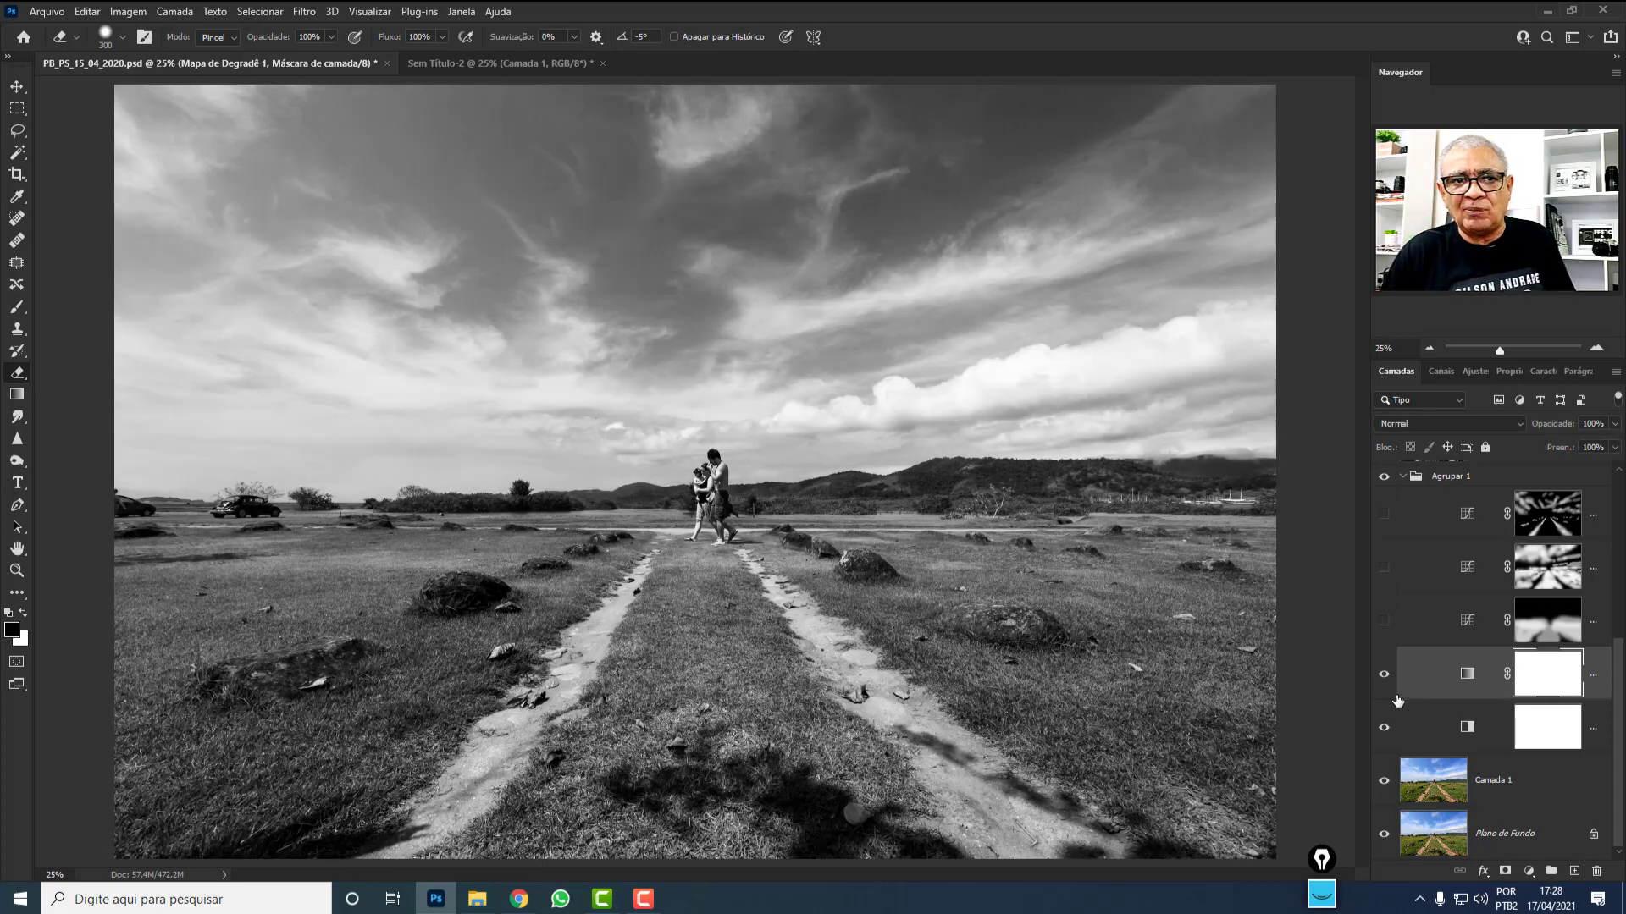
pyautogui.click(1408, 726)
pyautogui.click(1384, 674)
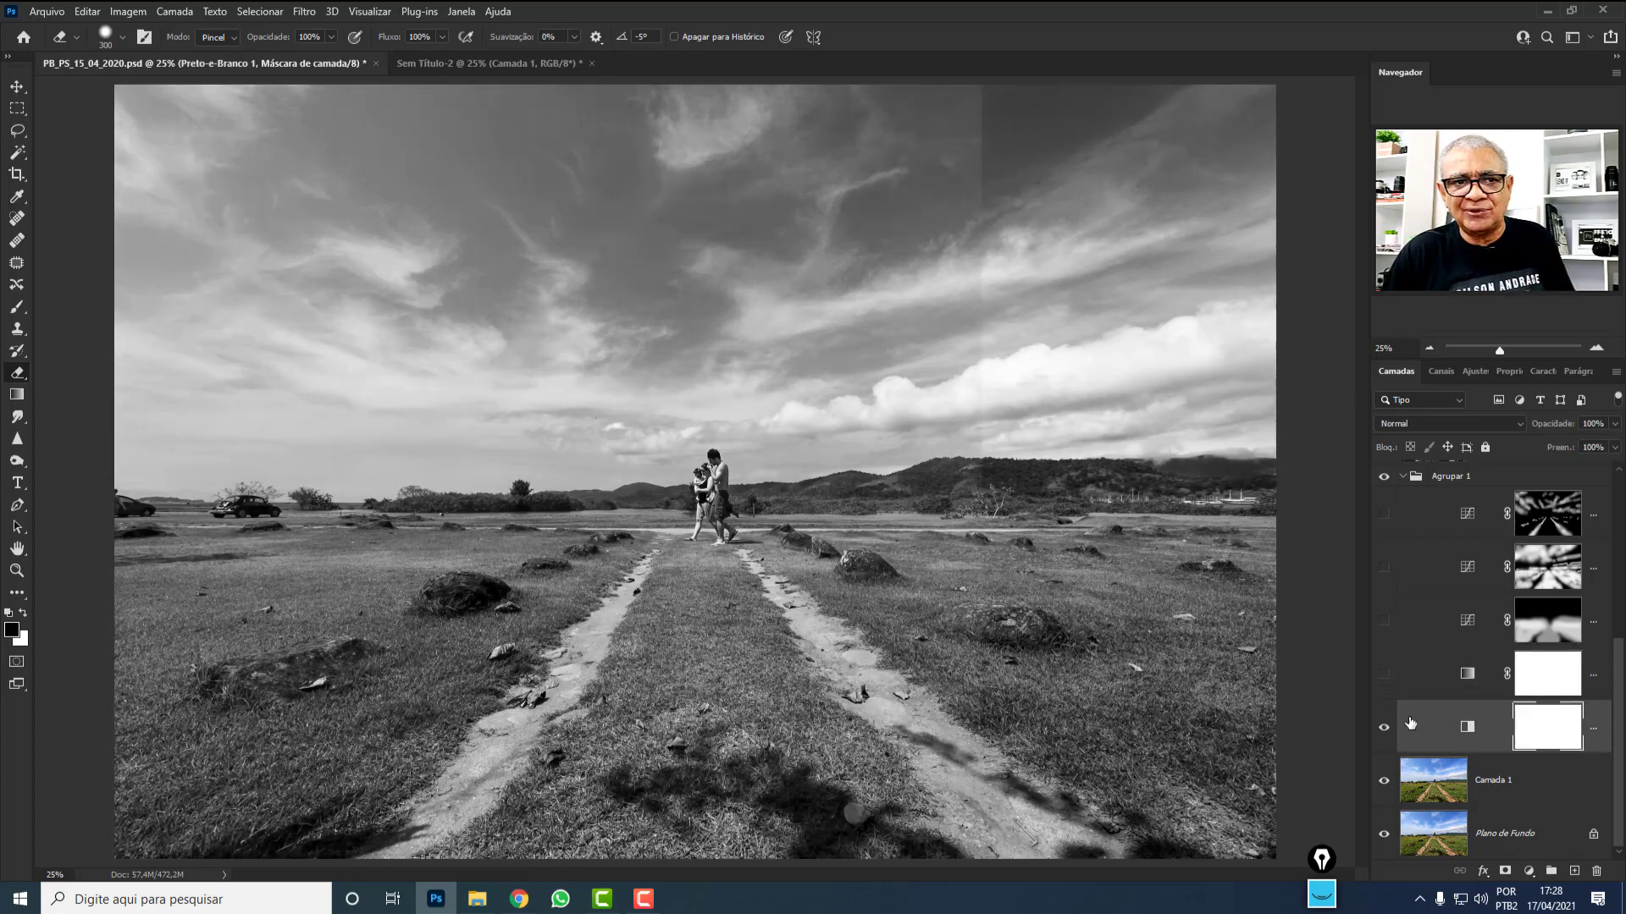
pyautogui.click(1410, 722)
pyautogui.click(1384, 674)
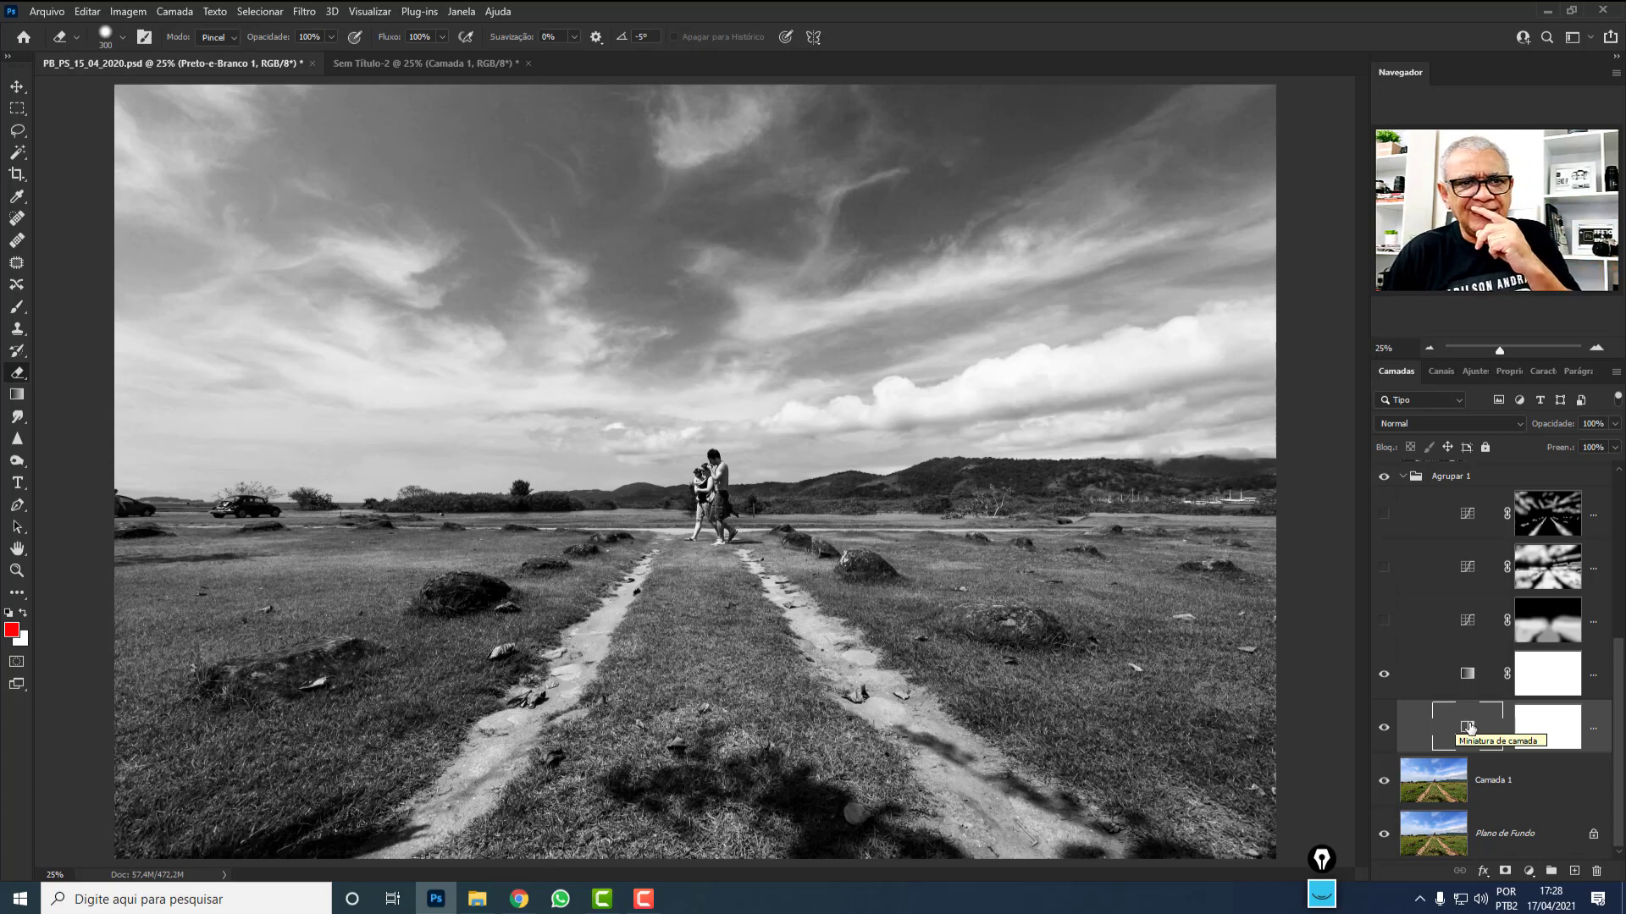
# Move the Black & White adjustment layer above the Gradient Map layer within the group.
pyautogui.moveTo(1470, 726); pyautogui.dragTo(1458, 652)
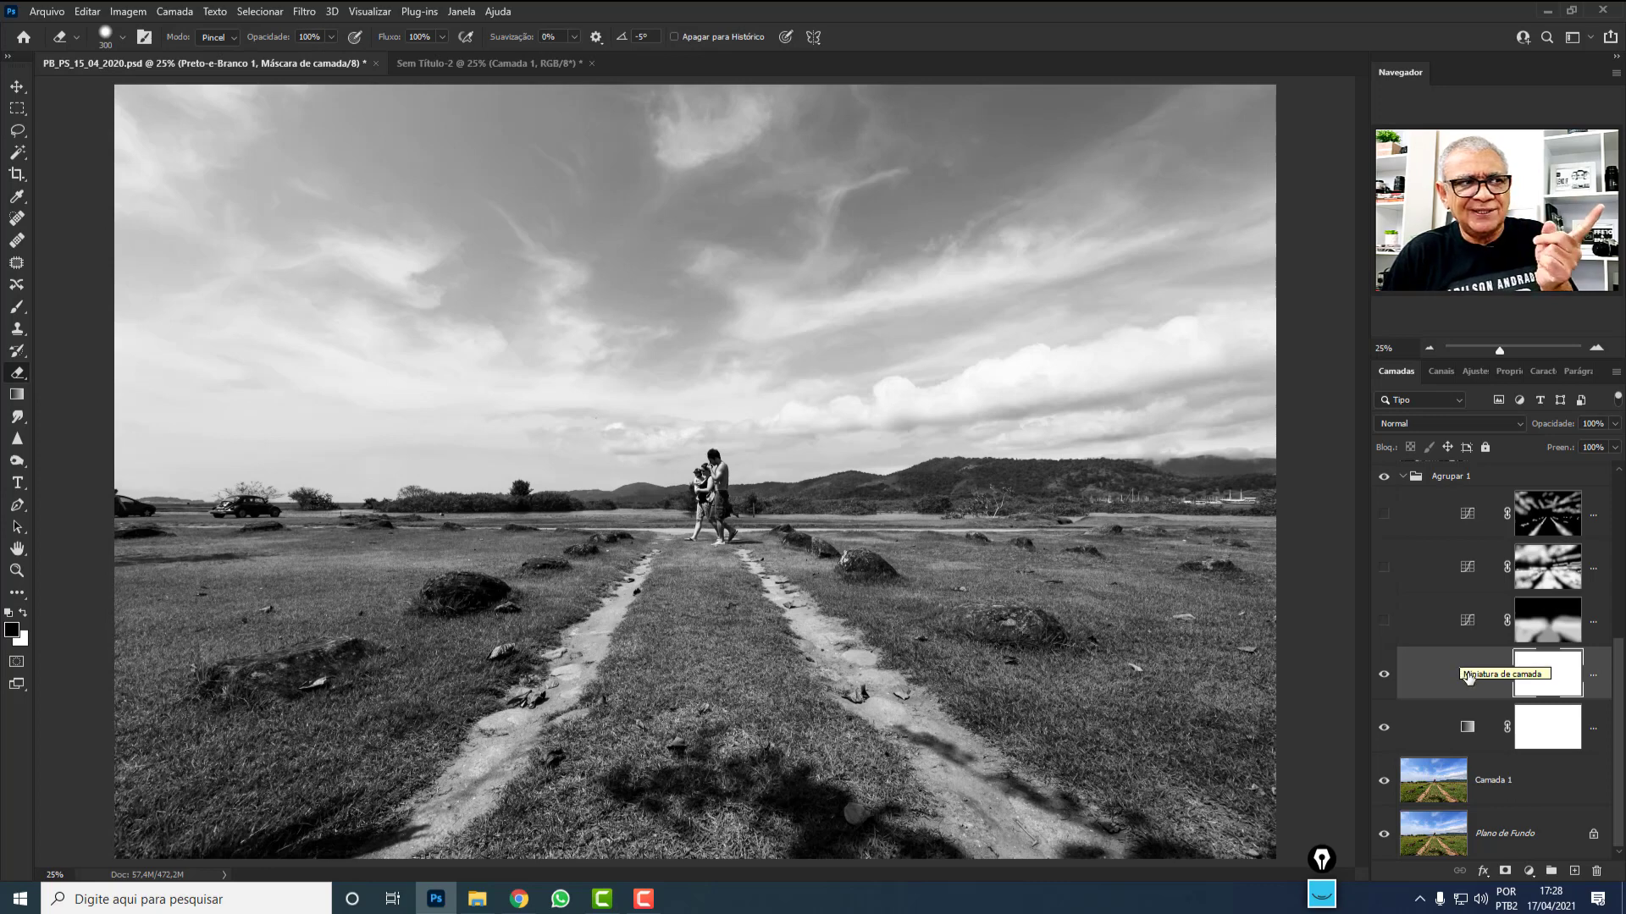
pyautogui.moveTo(1468, 678)
pyautogui.mouseDown()
pyautogui.moveTo(1470, 708)
pyautogui.moveTo(1469, 679)
pyautogui.mouseUp()
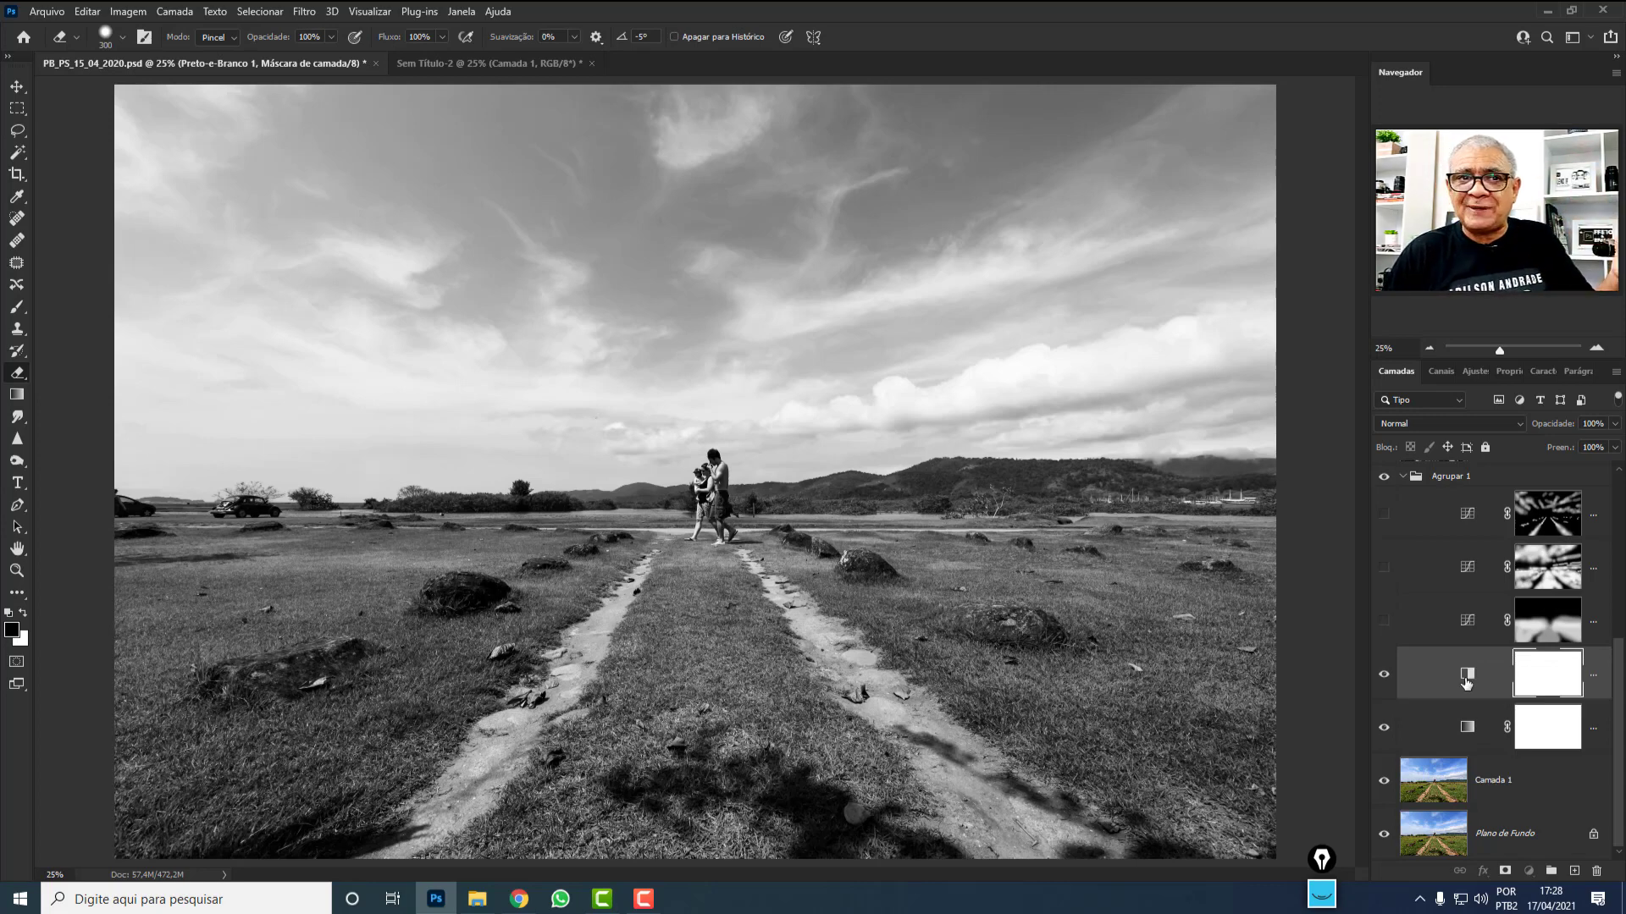
# Move the Black & White adjustment layer back below the Gradient Map layer within the group.
pyautogui.moveTo(1466, 682); pyautogui.dragTo(1477, 738)
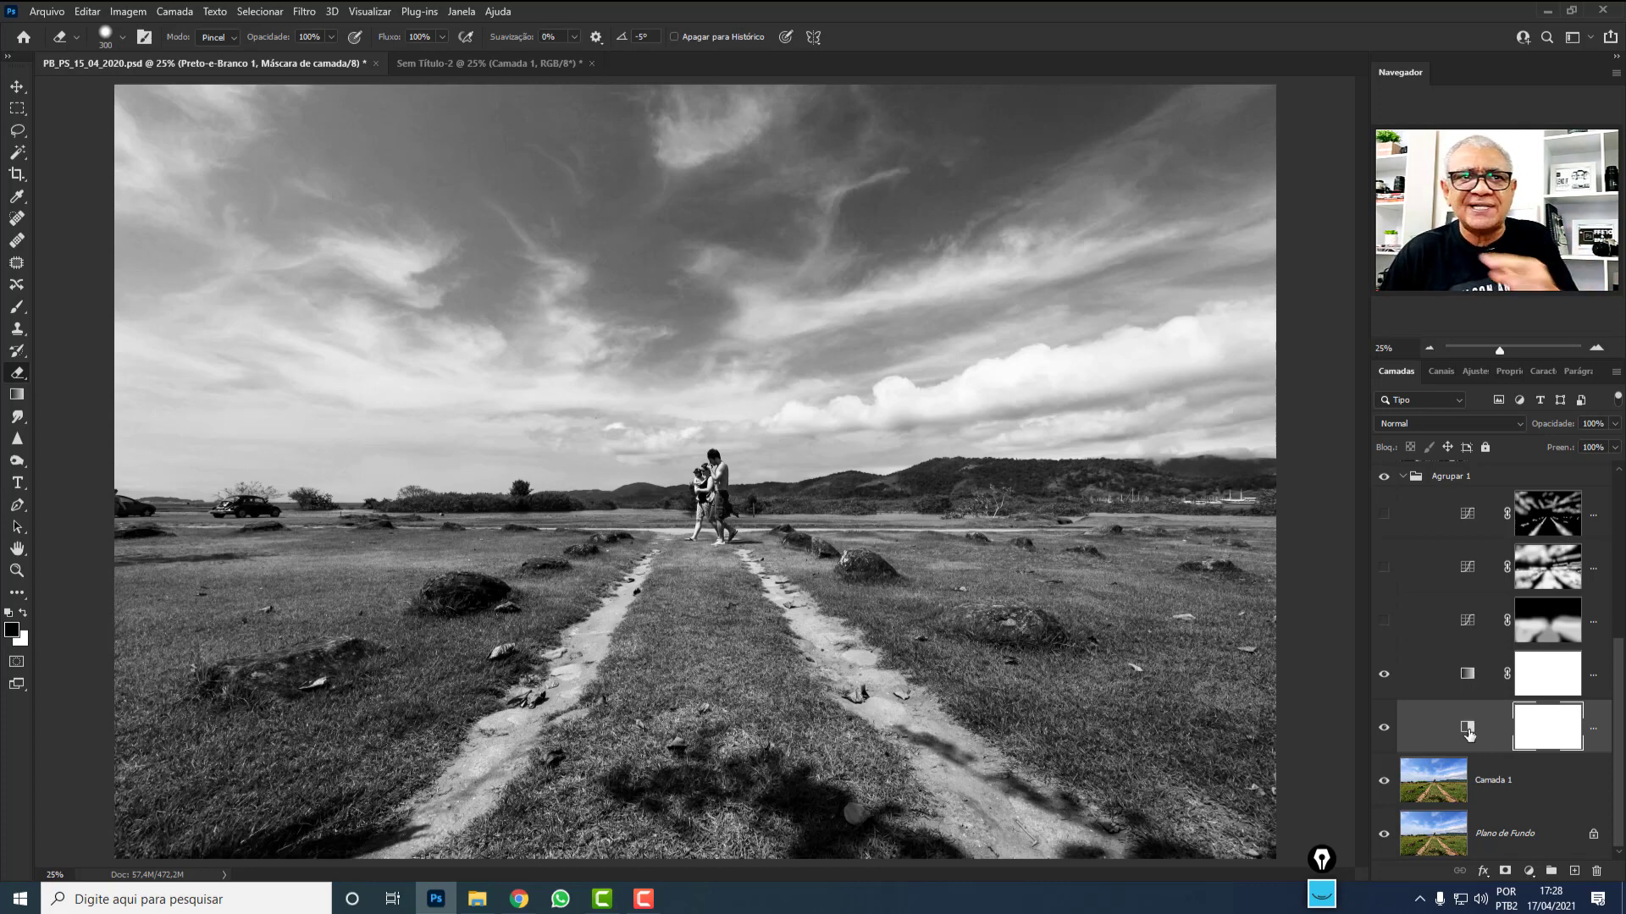
# In the Sem Título-2 document, add a Gradient Map adjustment layer using the basic black-to-white preset (Preto, Branco).
pyautogui.click(514, 65)
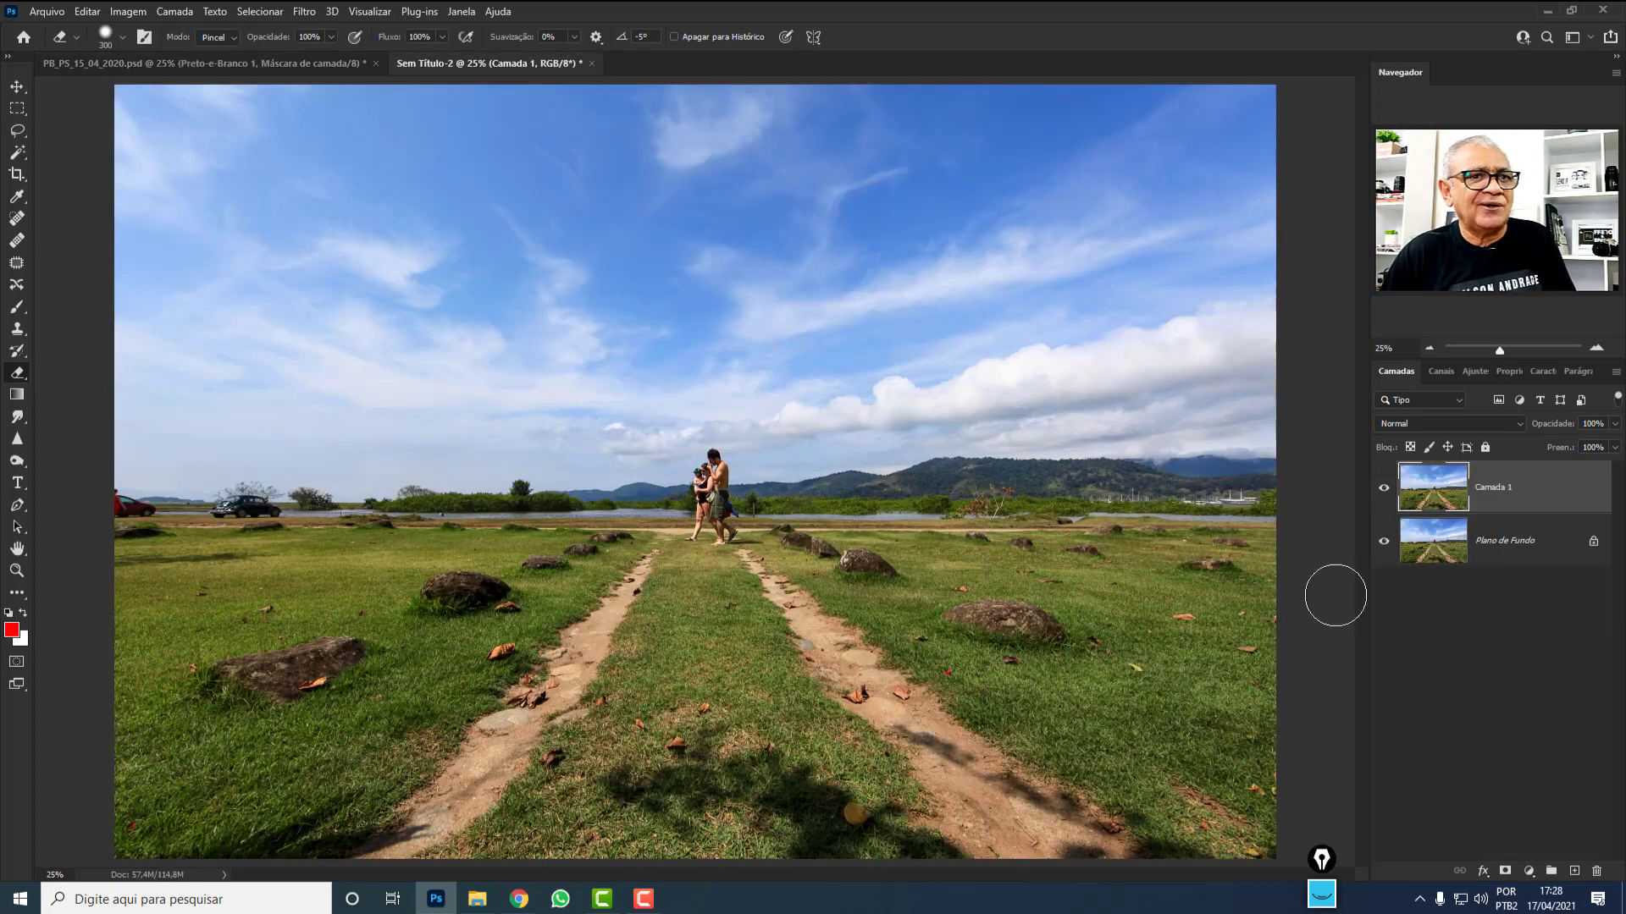
pyautogui.click(1474, 376)
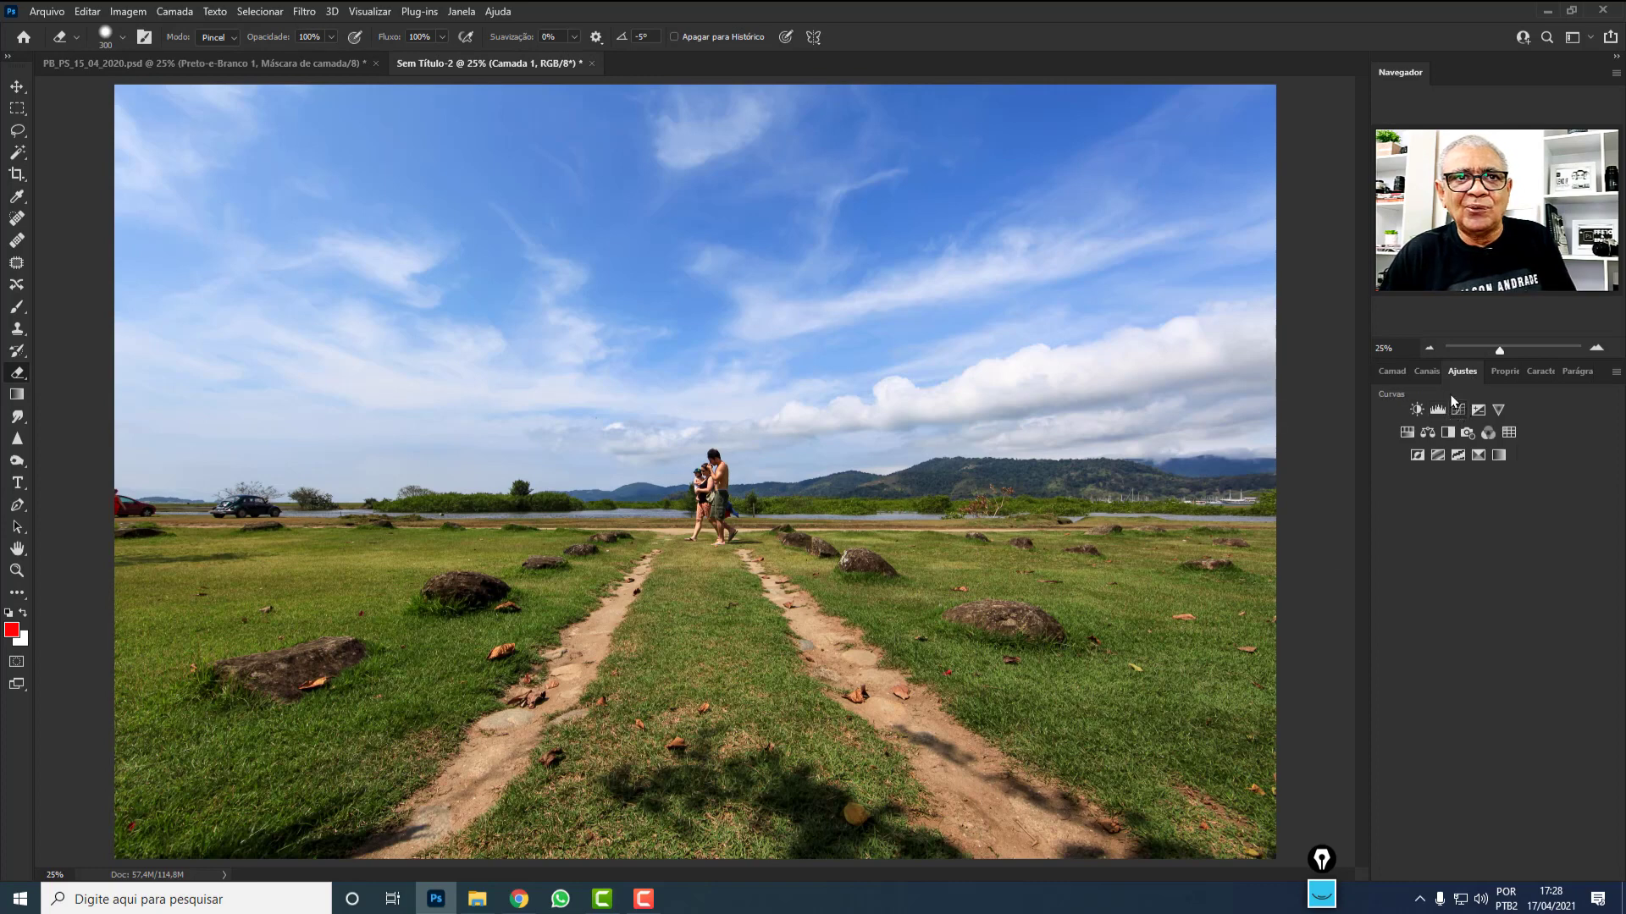
pyautogui.click(1478, 455)
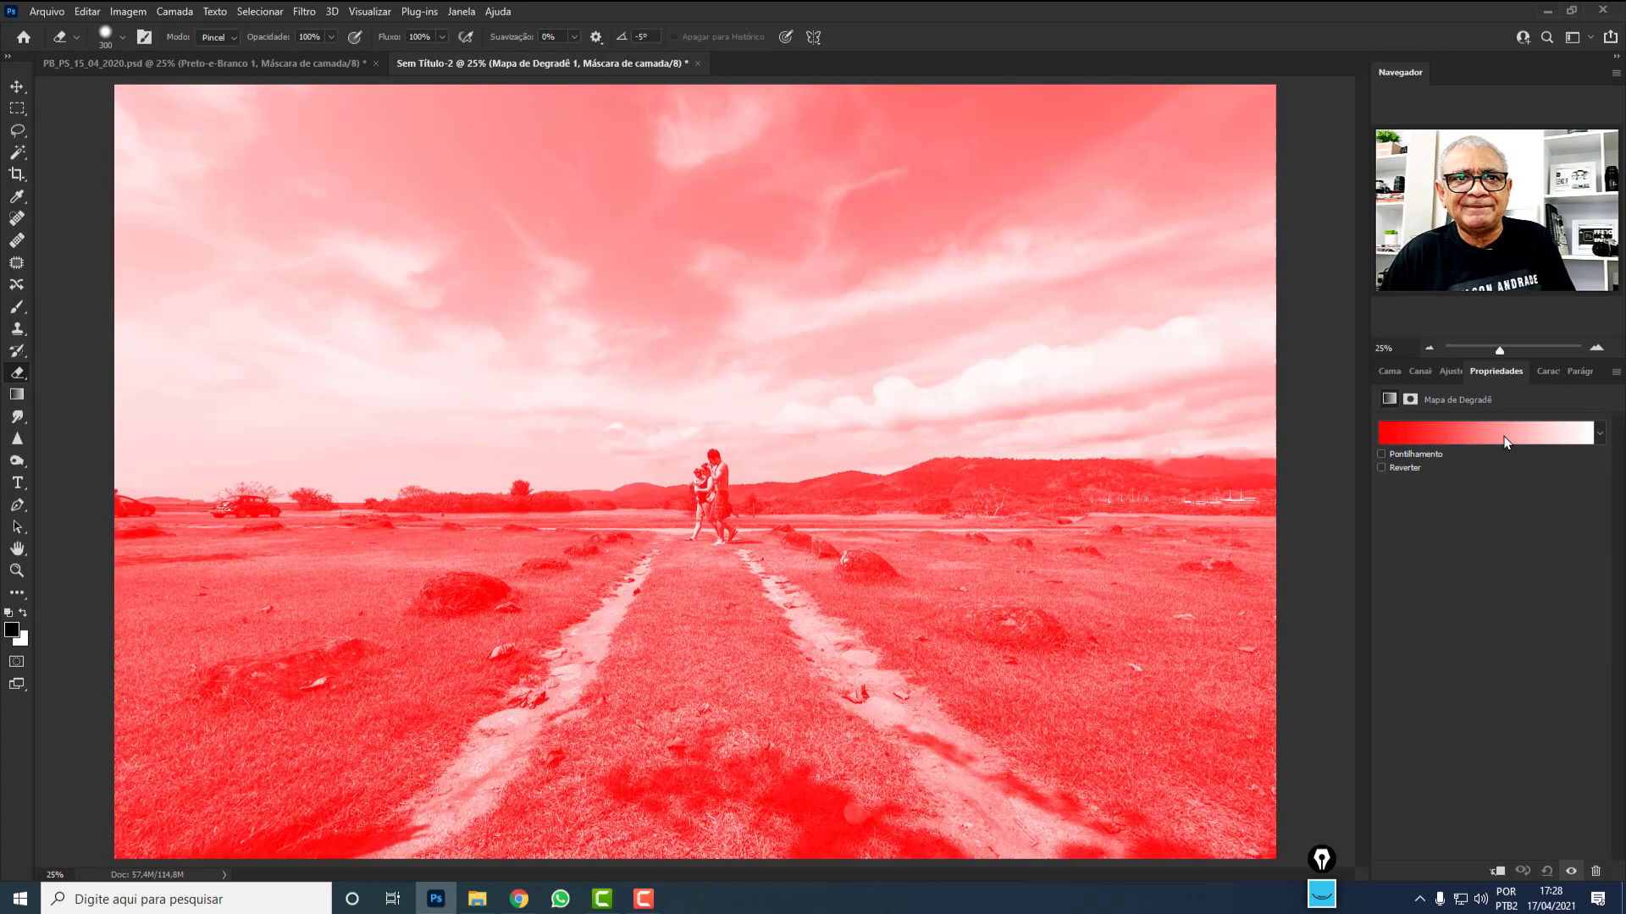
pyautogui.click(1590, 432)
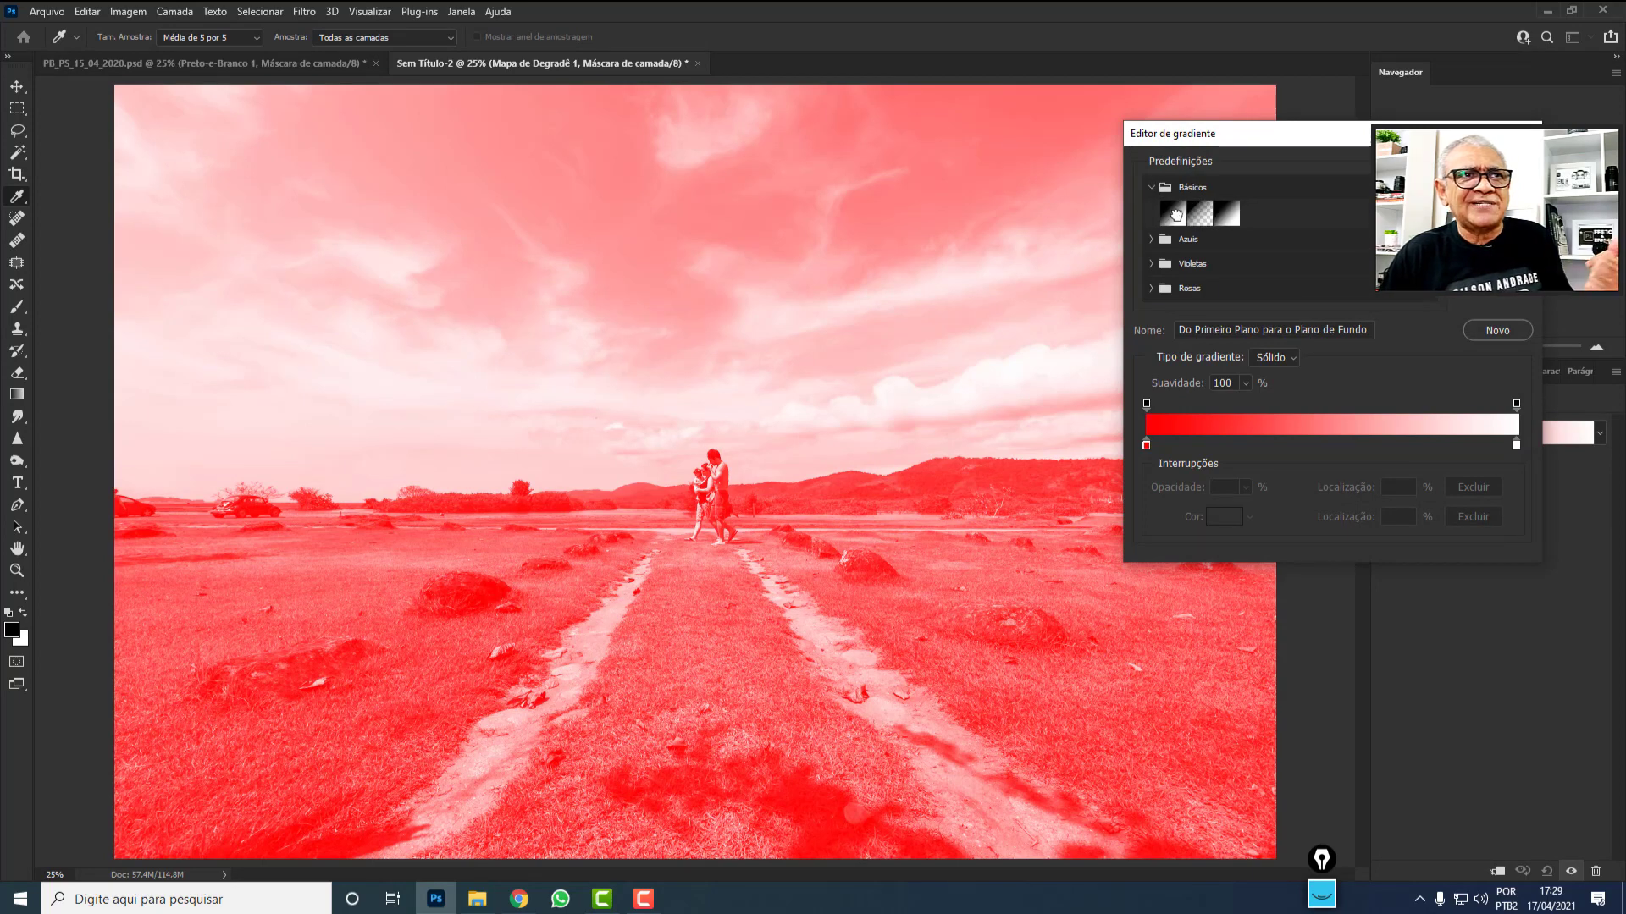
pyautogui.click(1175, 214)
pyautogui.click(1227, 215)
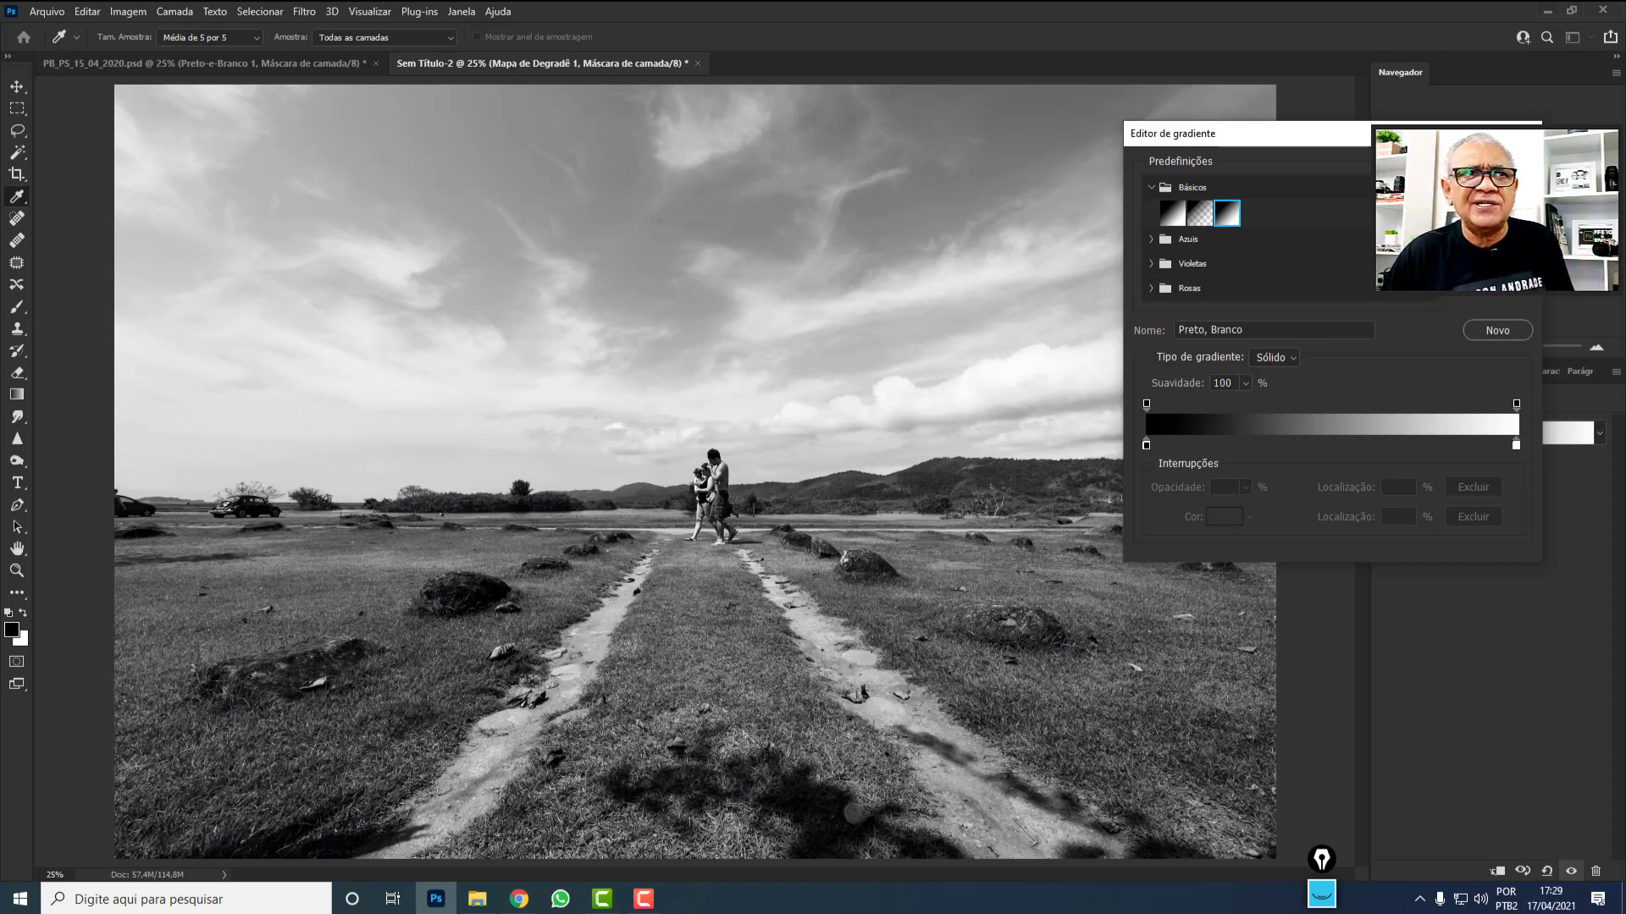
pyautogui.click(1497, 166)
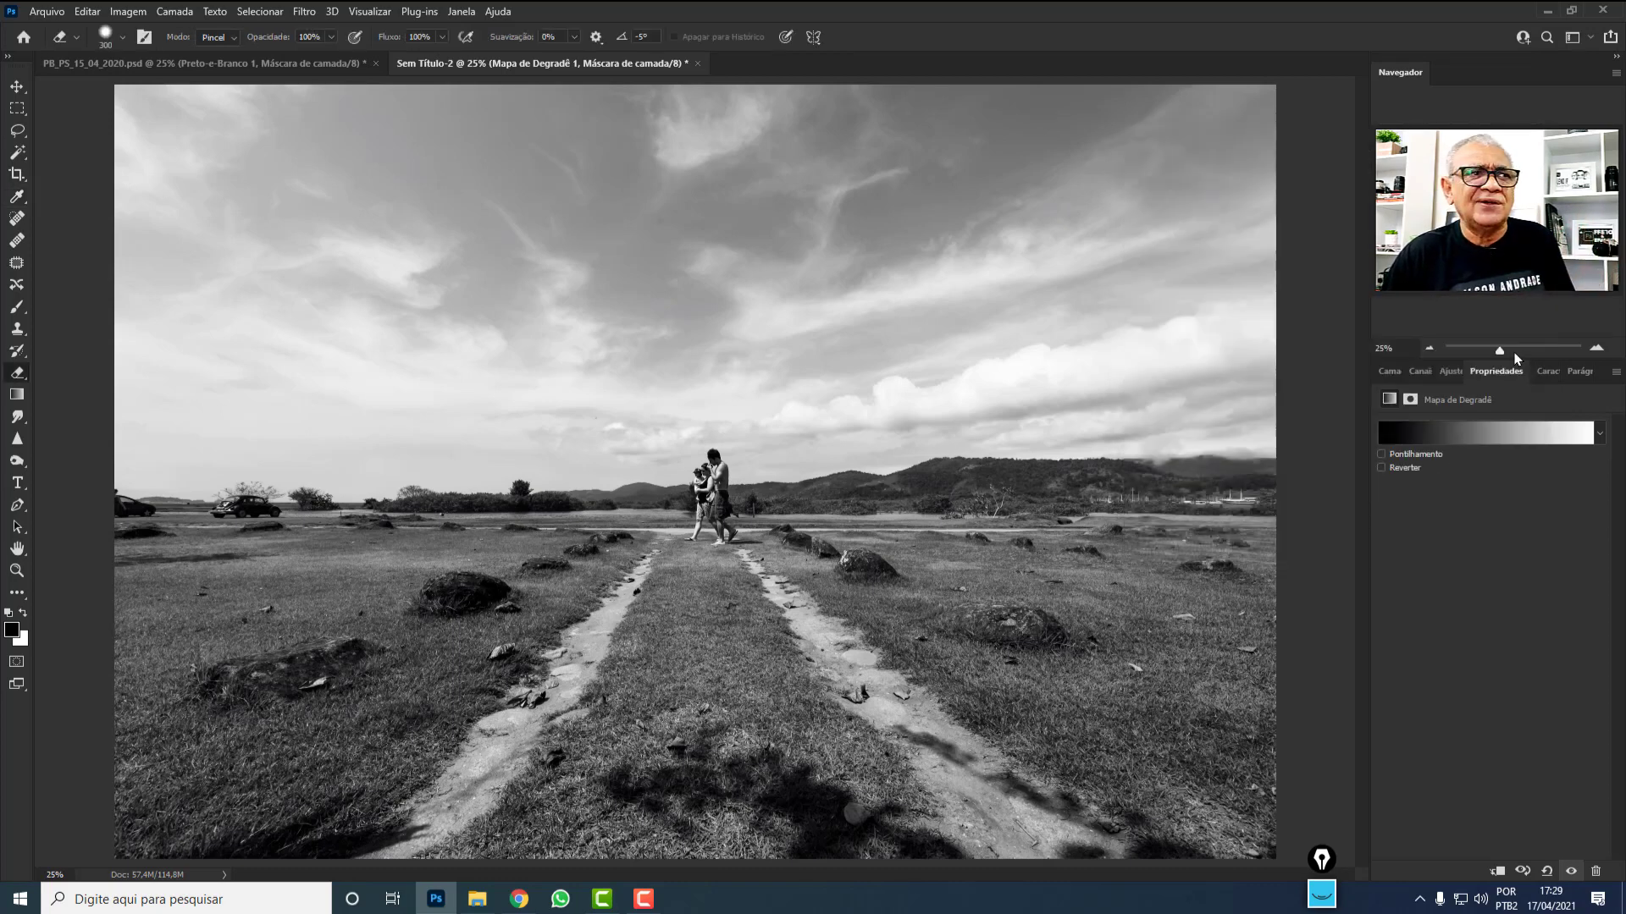
# Compare the photo with and without the new Gradient Map layer, leaving the layer shown.
pyautogui.click(1385, 378)
pyautogui.click(1385, 489)
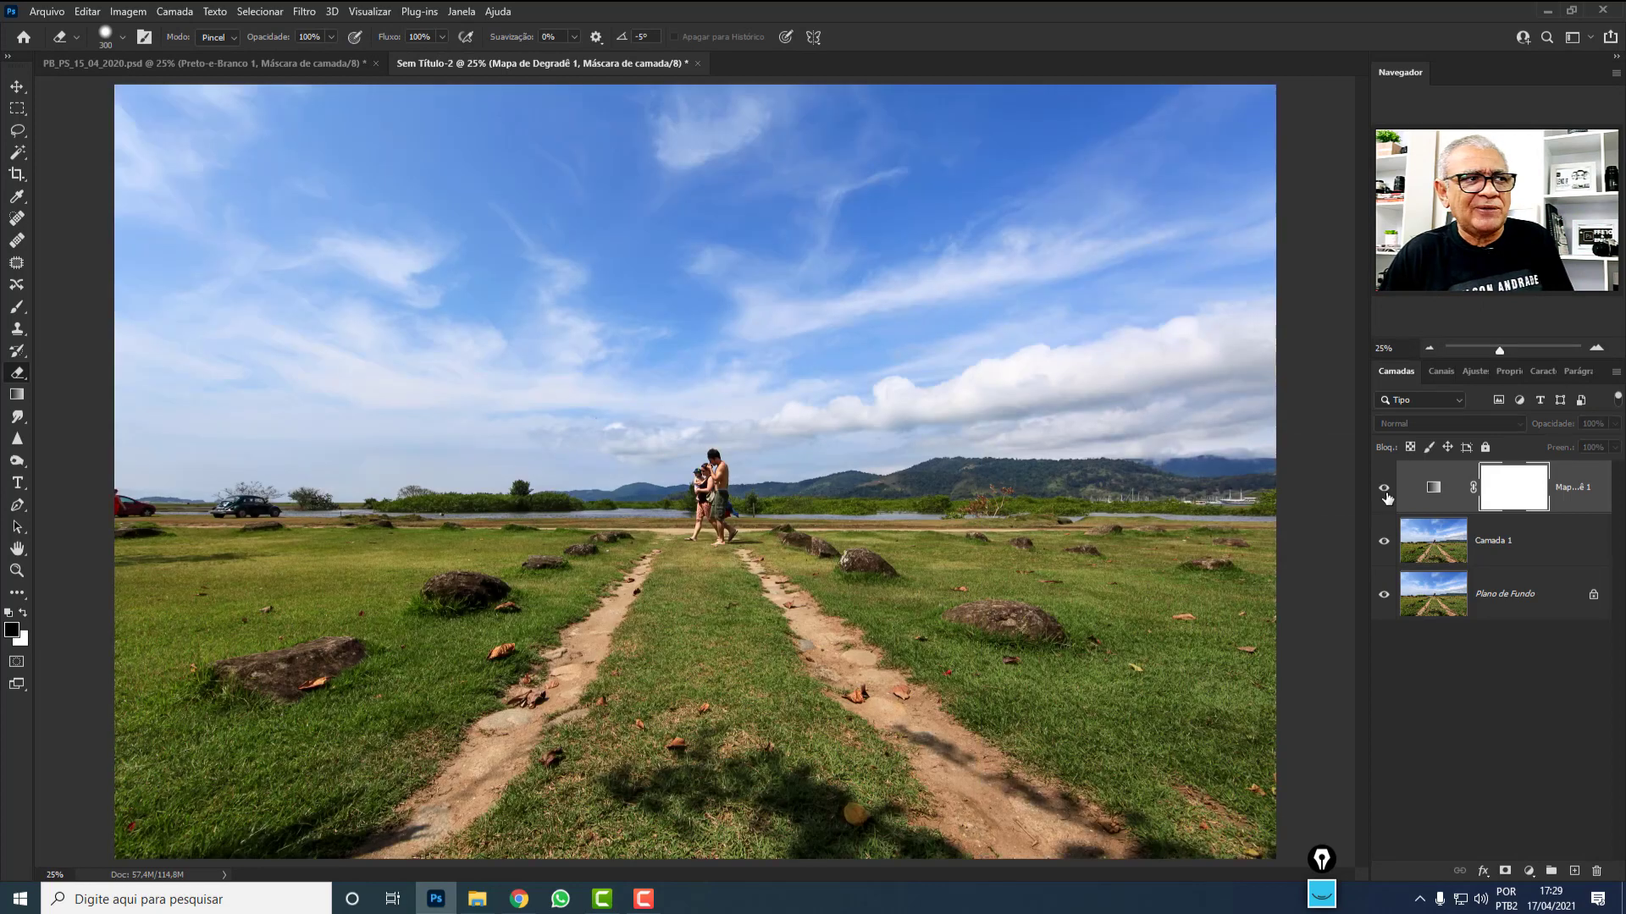
pyautogui.click(1384, 491)
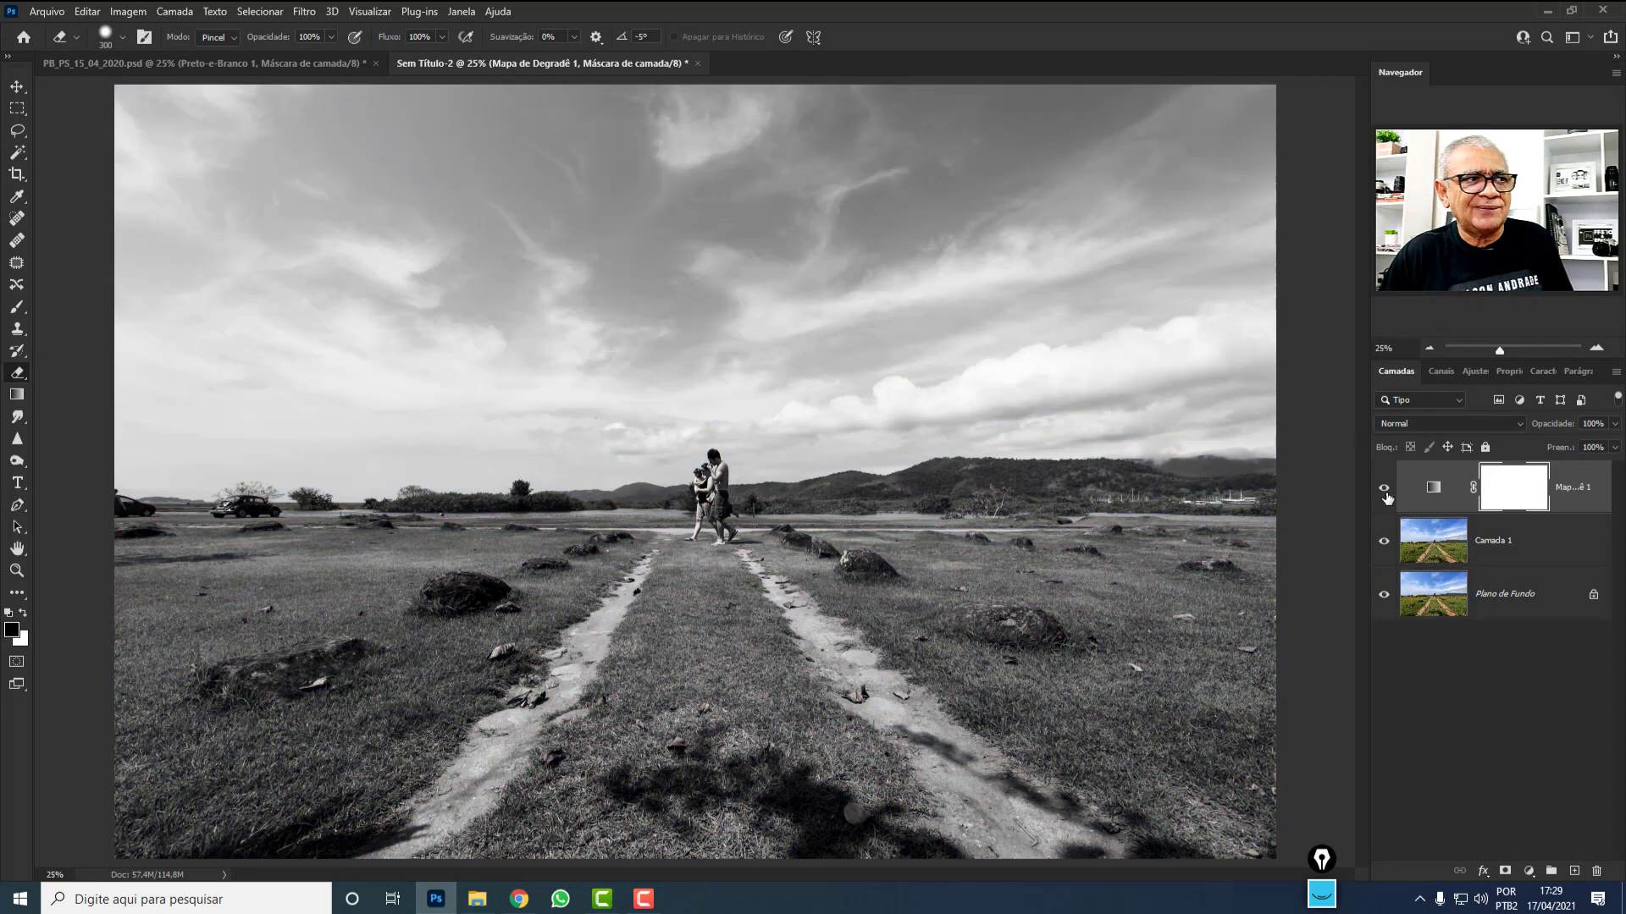
# Add a Black & White adjustment layer above the Gradient Map and return to the layer stack.
pyautogui.click(1473, 372)
pyautogui.click(1447, 431)
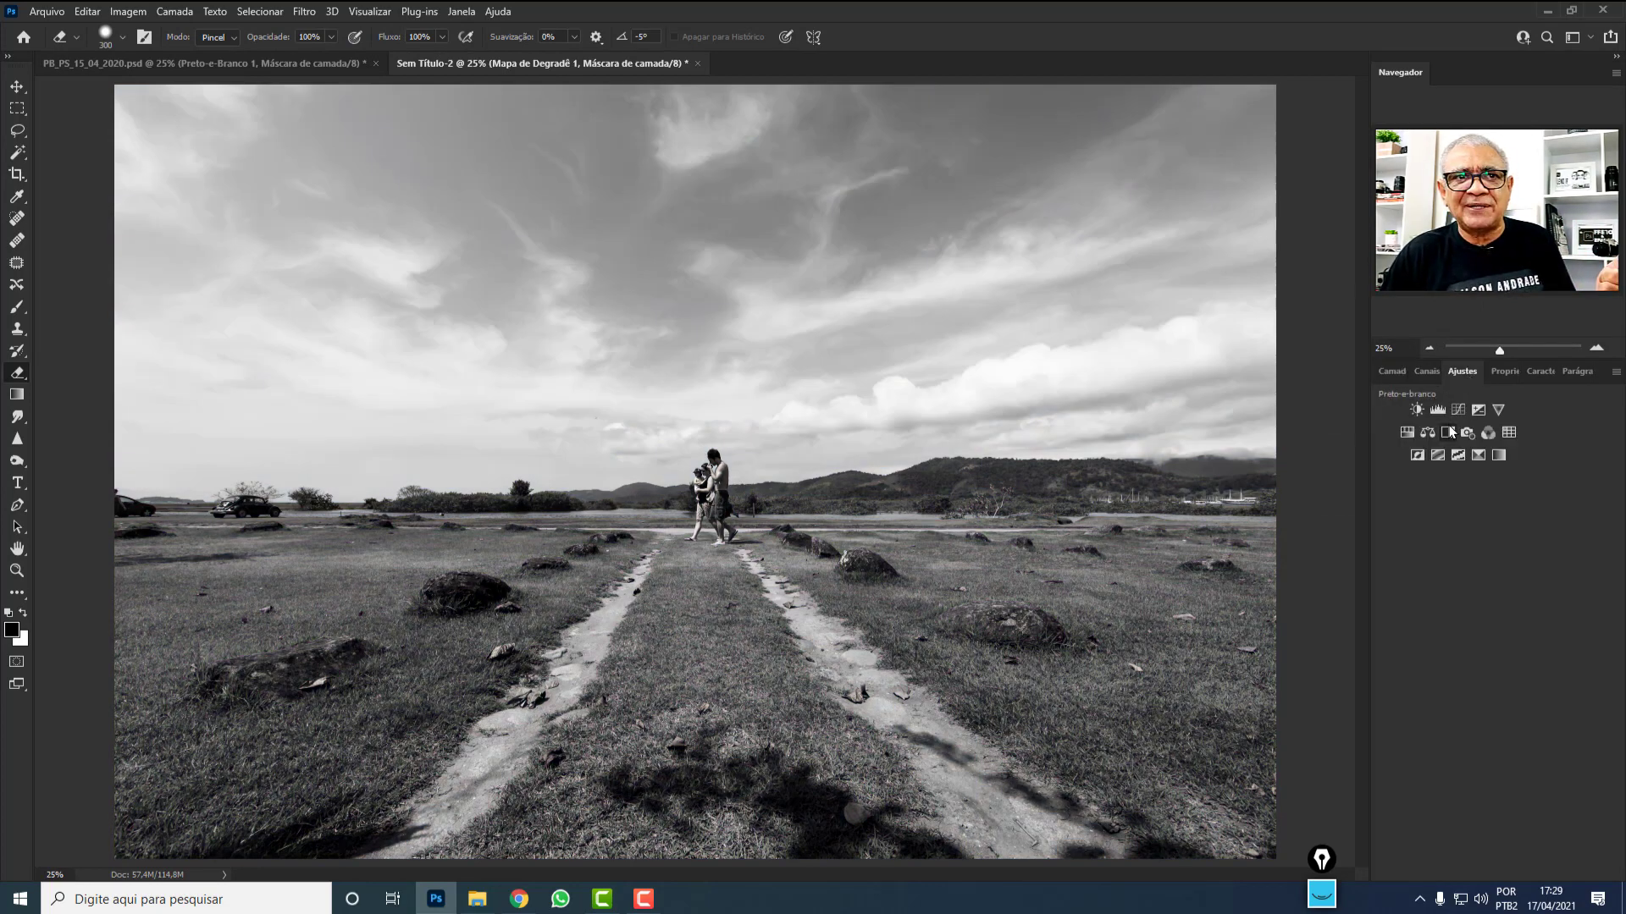
pyautogui.click(1393, 372)
pyautogui.click(1492, 543)
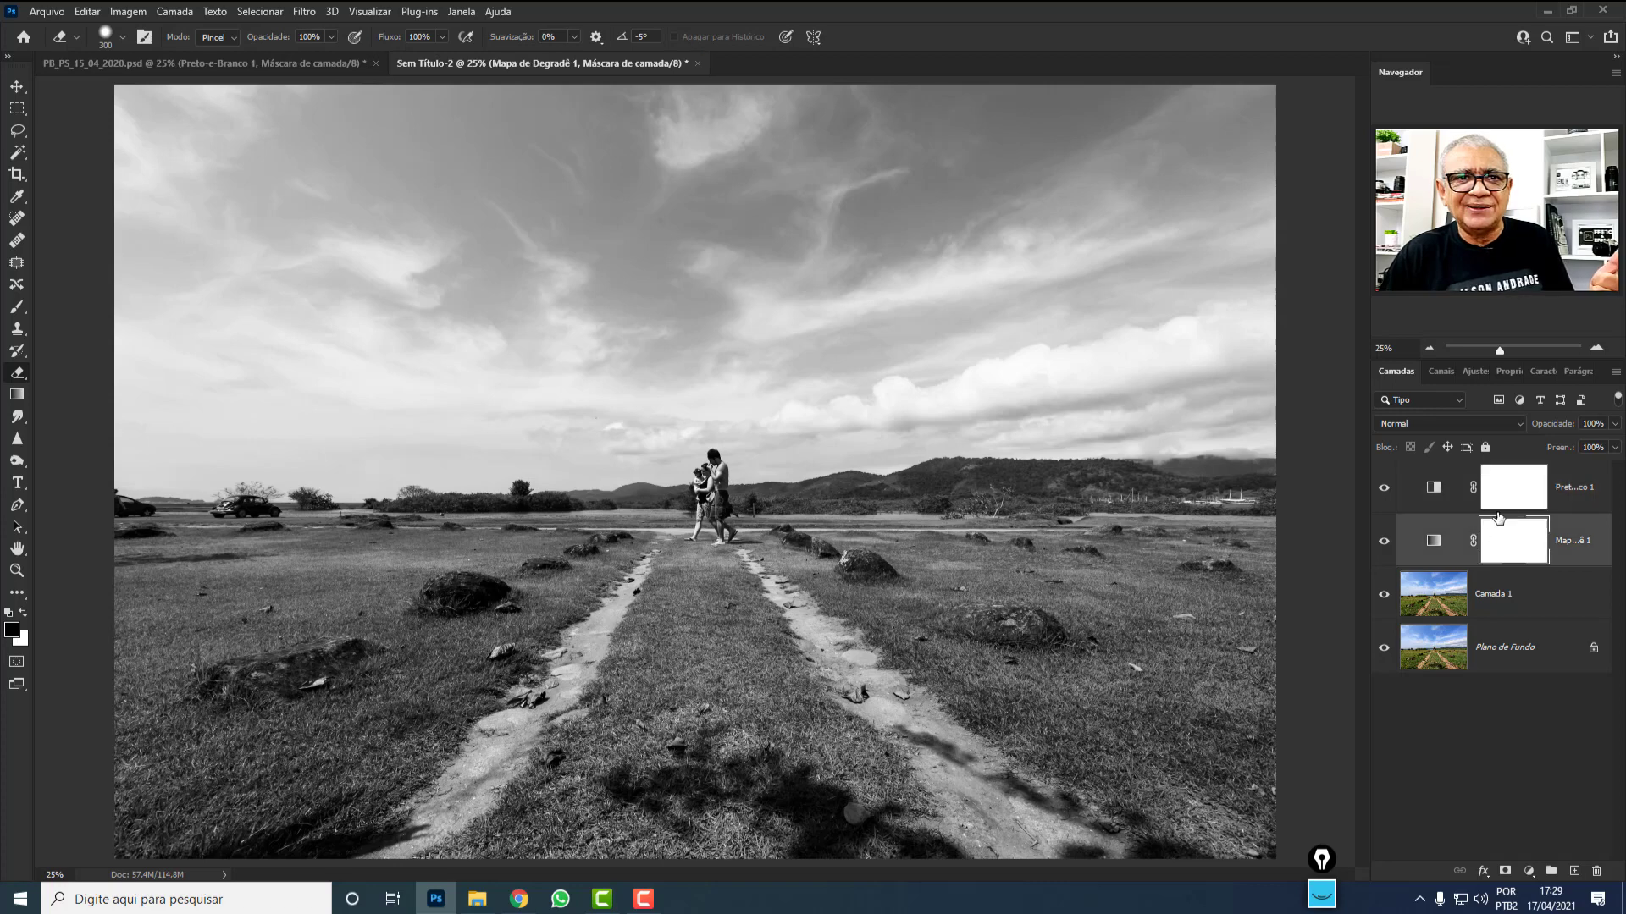
# Select the Black & White layer above the Gradient Map and check its effect by hiding and reshowing it.
pyautogui.click(1507, 503)
pyautogui.click(1517, 538)
pyautogui.click(1511, 502)
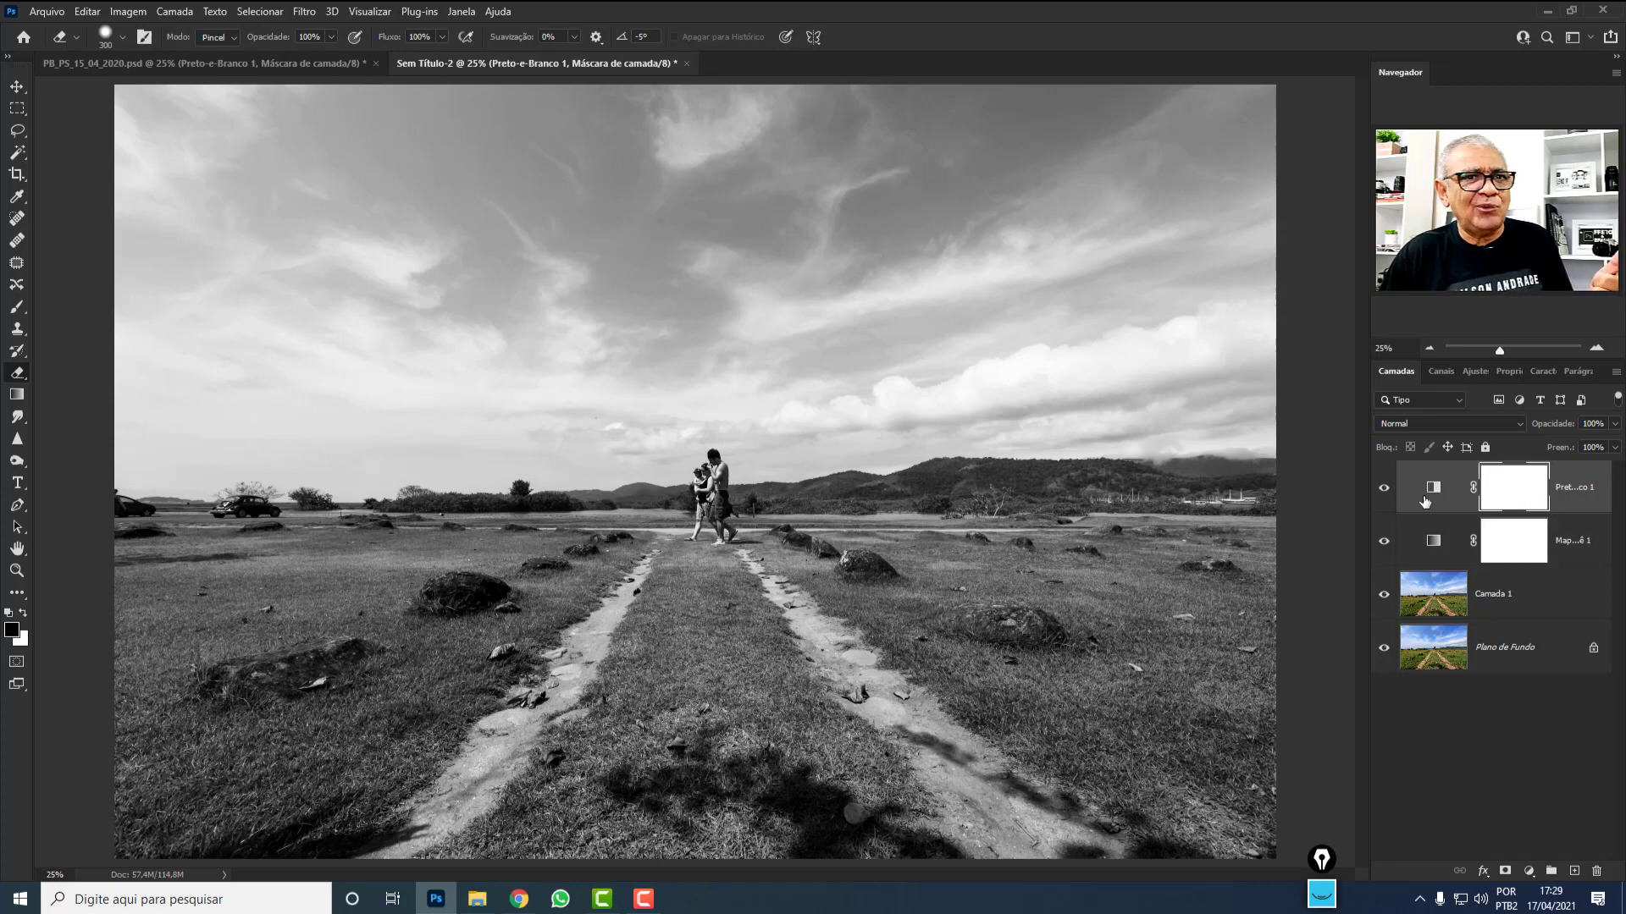
pyautogui.click(1385, 491)
pyautogui.click(1385, 489)
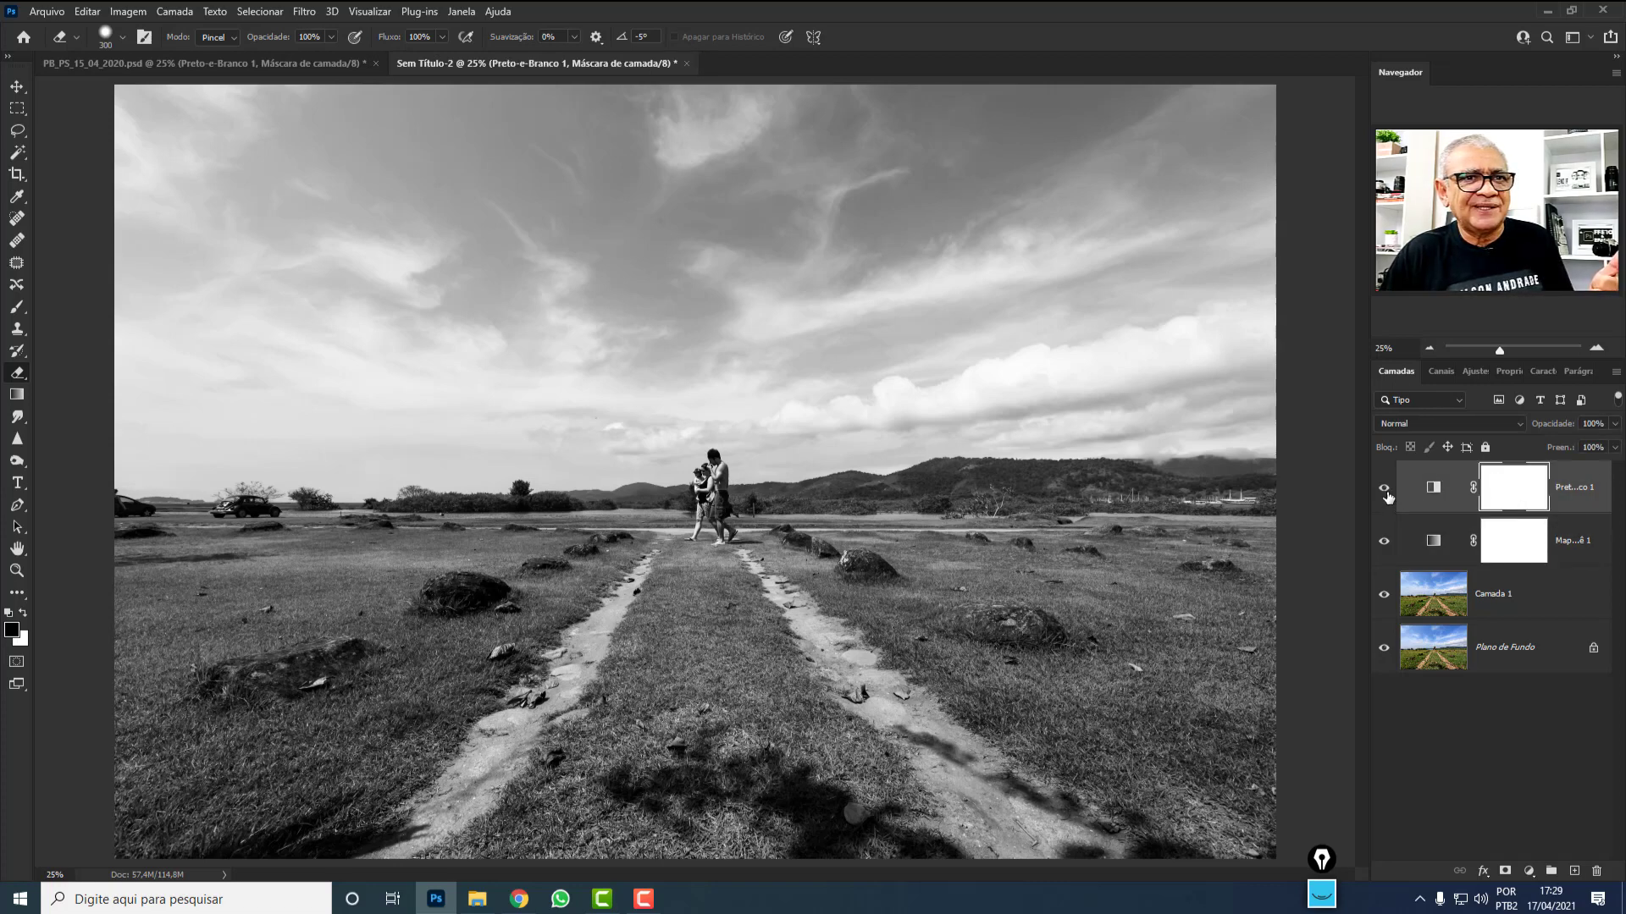
# Move the whole Black & White adjustment layer, with its mask, below the Gradient Map layer, undoing any accidental mask move.
pyautogui.moveTo(1507, 495); pyautogui.dragTo(1524, 548)
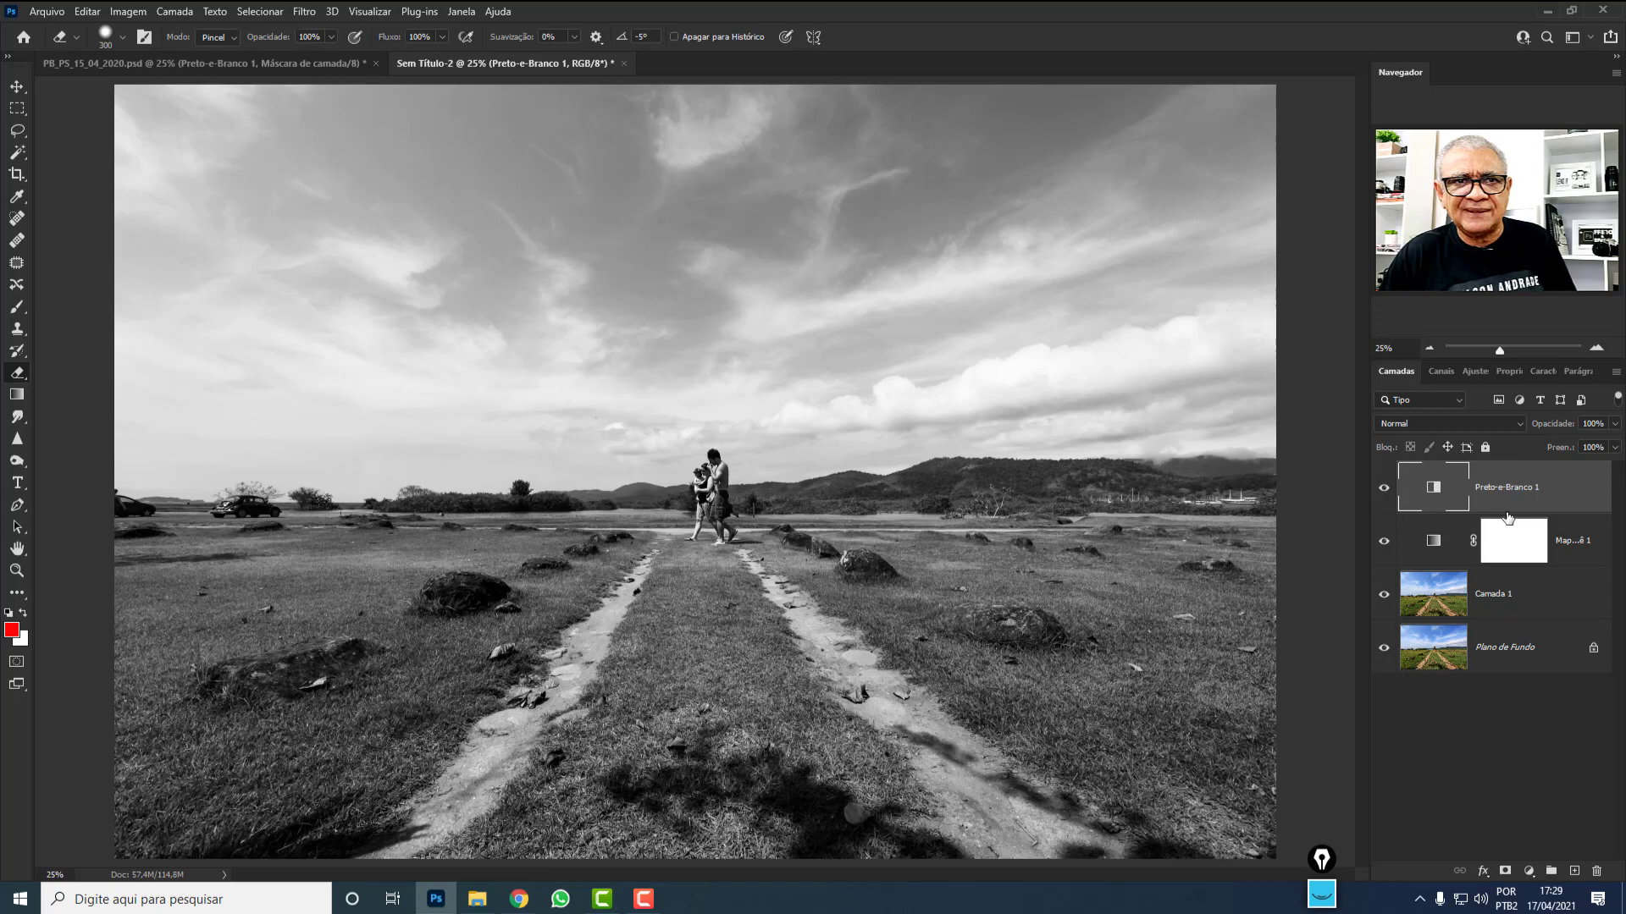
pyautogui.hotkey('ctrl', 'z')
pyautogui.moveTo(1452, 504); pyautogui.dragTo(1440, 552)
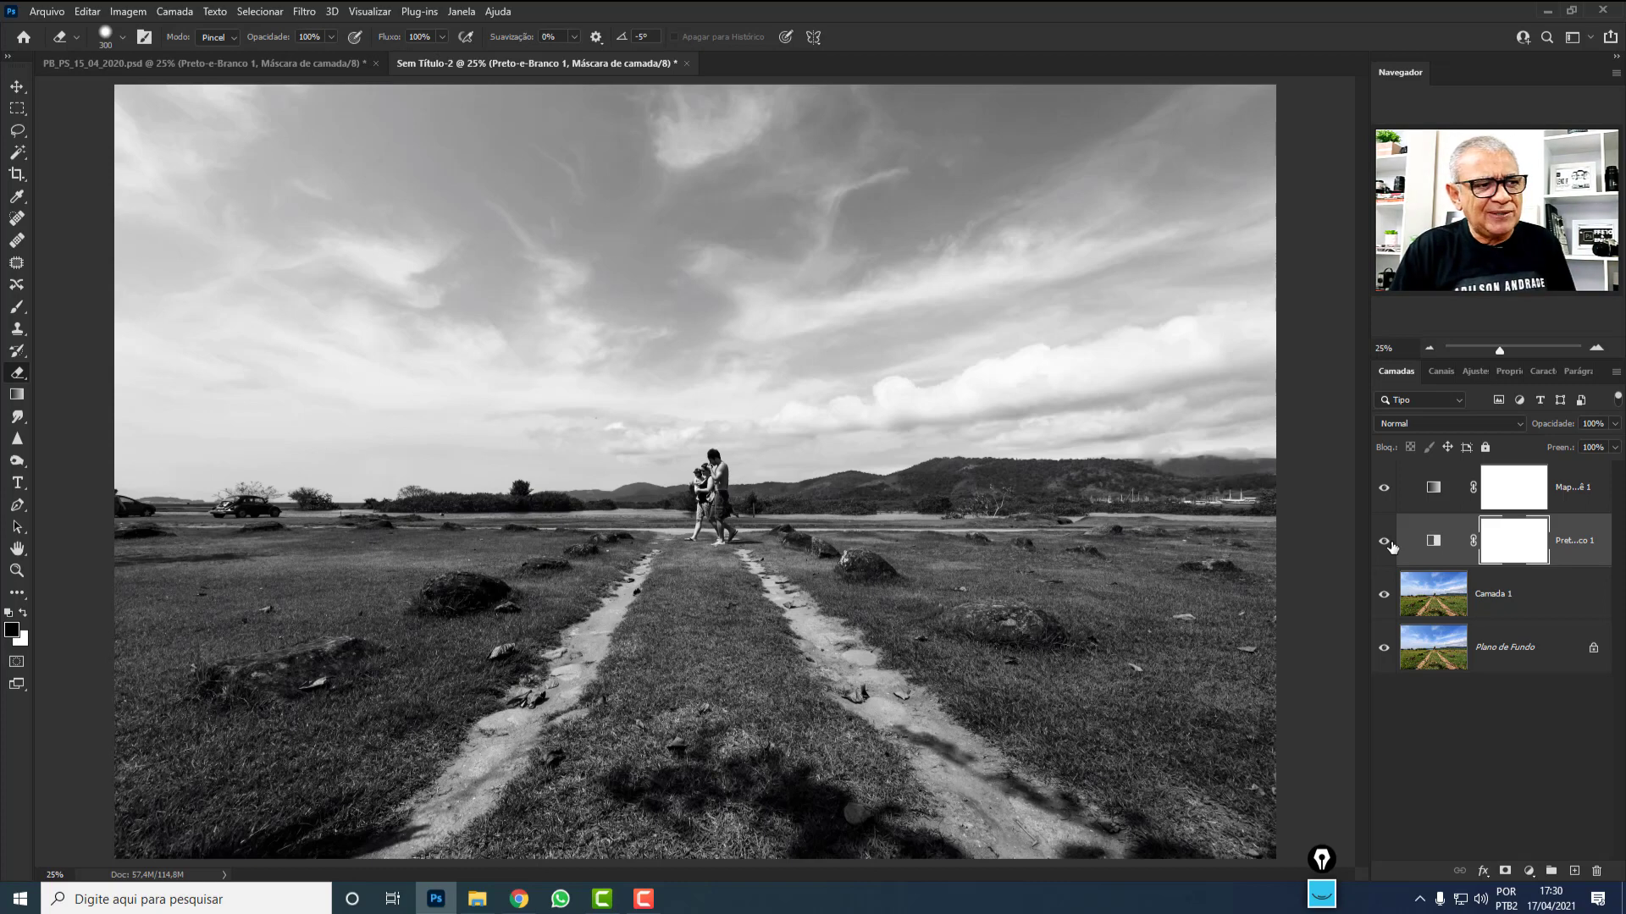
# Set the Black & White layer's Reds to 134, Yellows to 29, Greens to 77, Cyans to -40, Blues to -3 and Magentas to 60.
pyautogui.doubleClick(1435, 539)
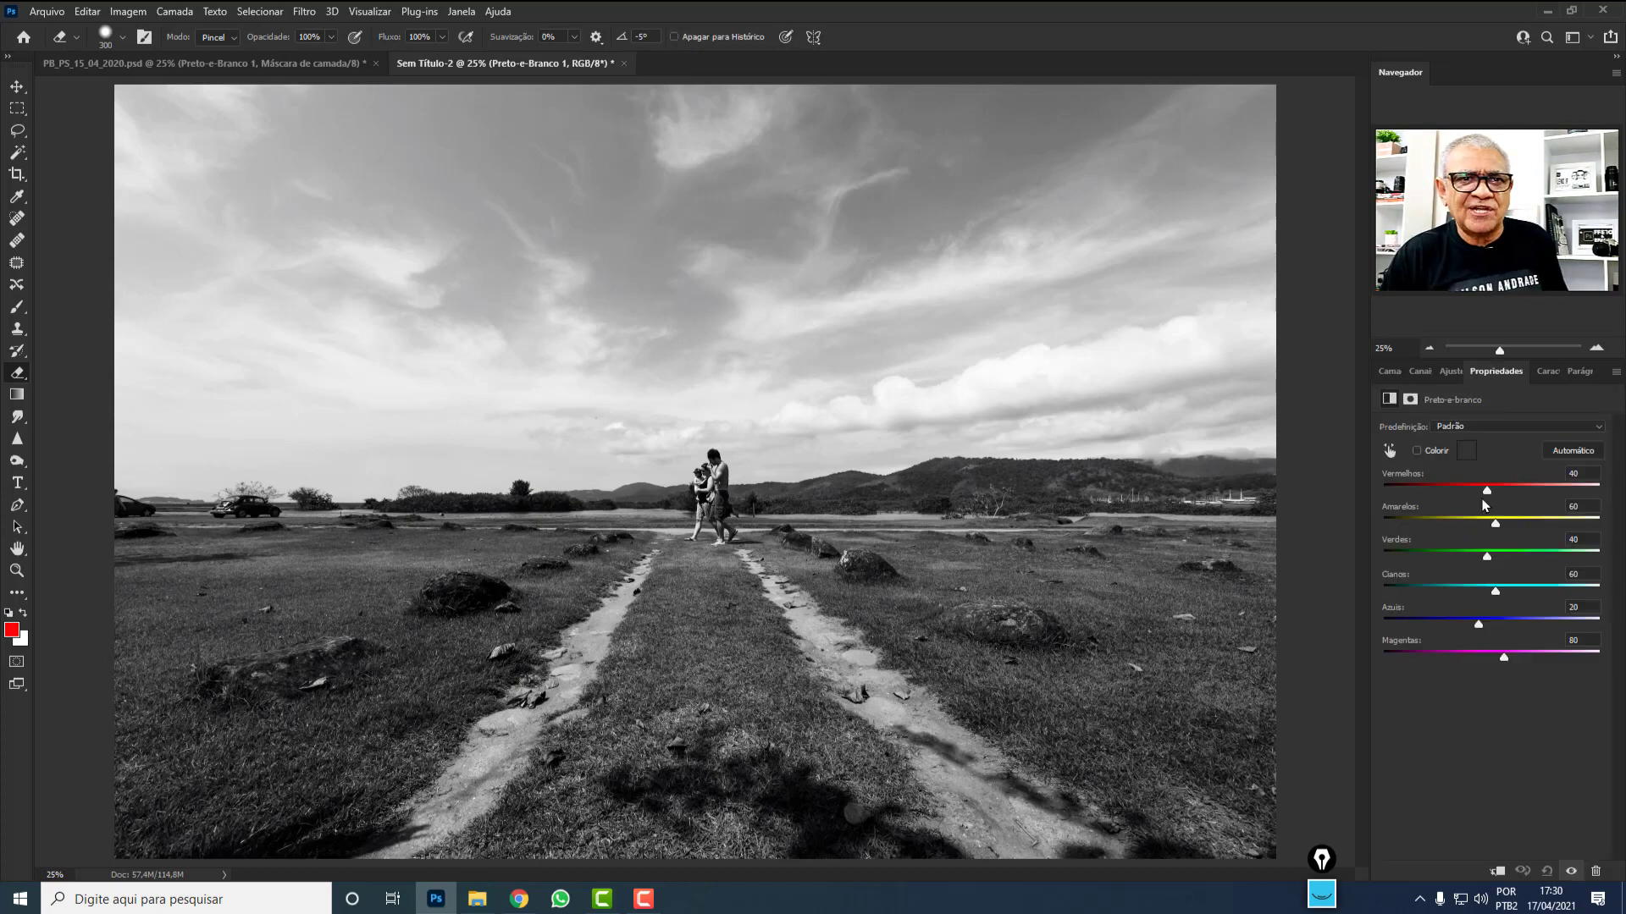
pyautogui.moveTo(1487, 496); pyautogui.dragTo(1497, 493)
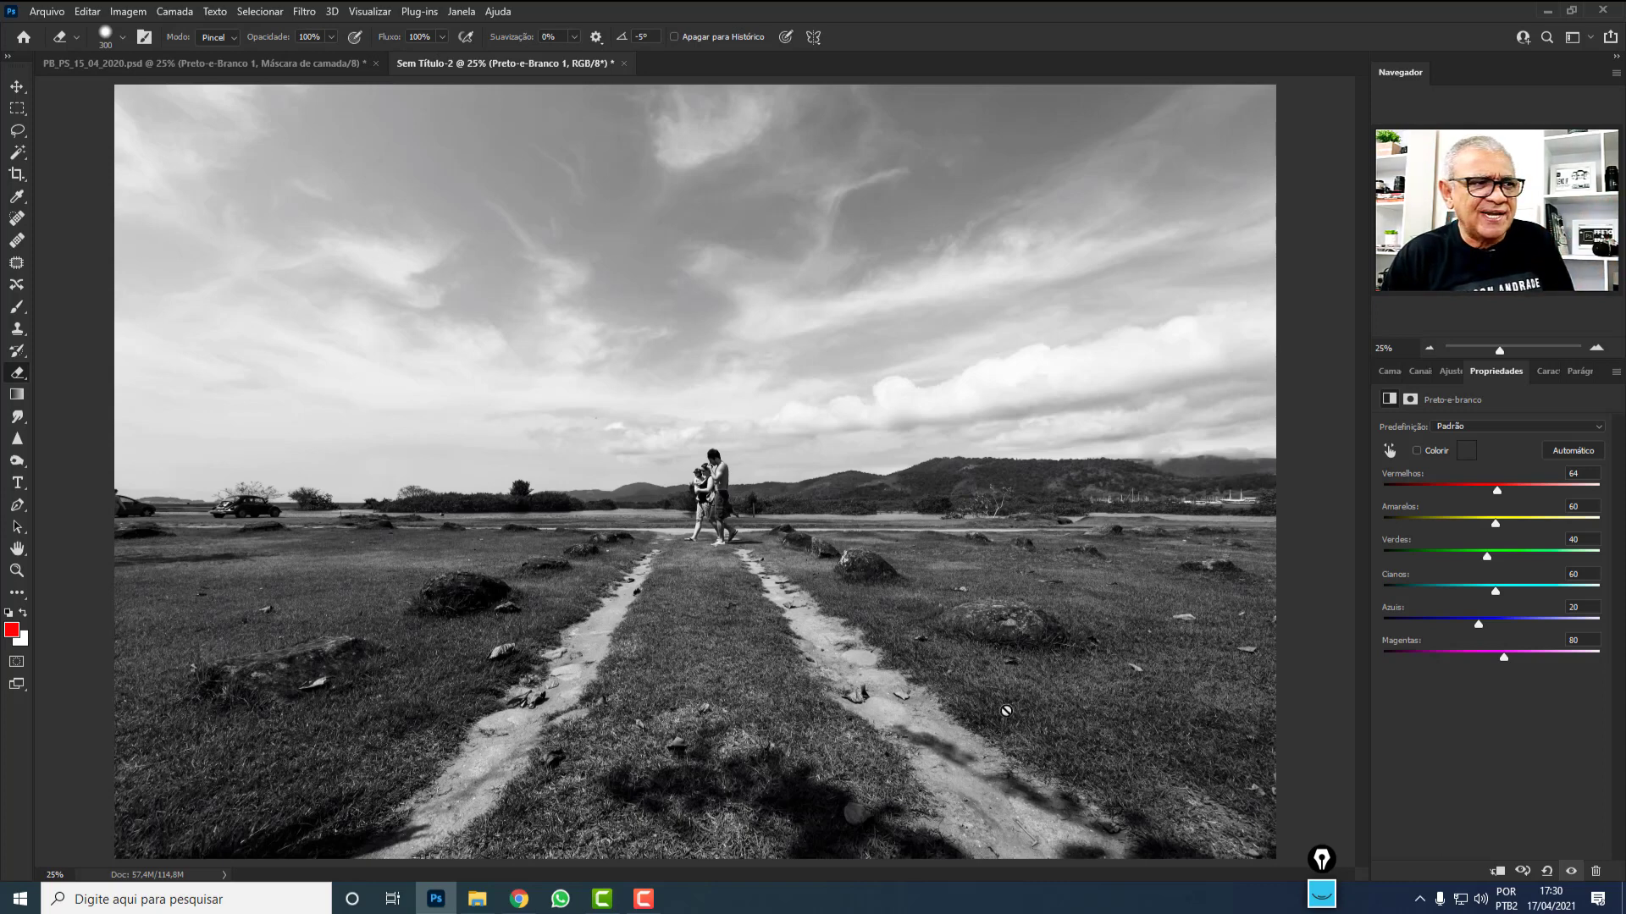
pyautogui.moveTo(1497, 490)
pyautogui.mouseDown()
pyautogui.moveTo(1510, 494)
pyautogui.moveTo(1483, 531)
pyautogui.moveTo(1528, 494)
pyautogui.mouseUp()
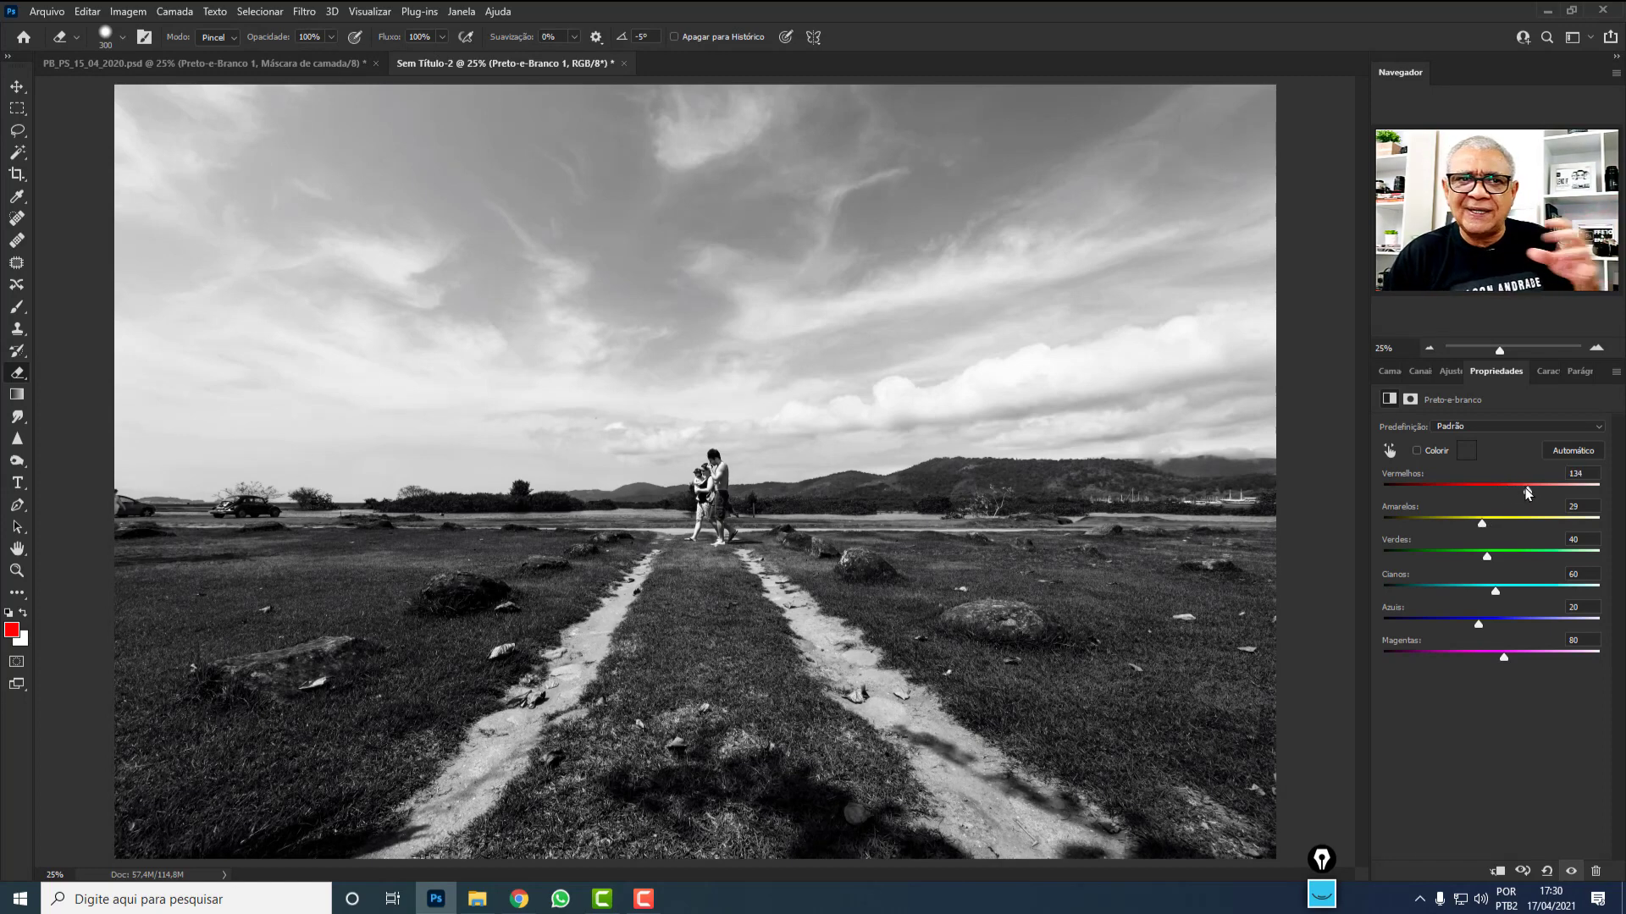
pyautogui.moveTo(1489, 557); pyautogui.dragTo(1495, 657)
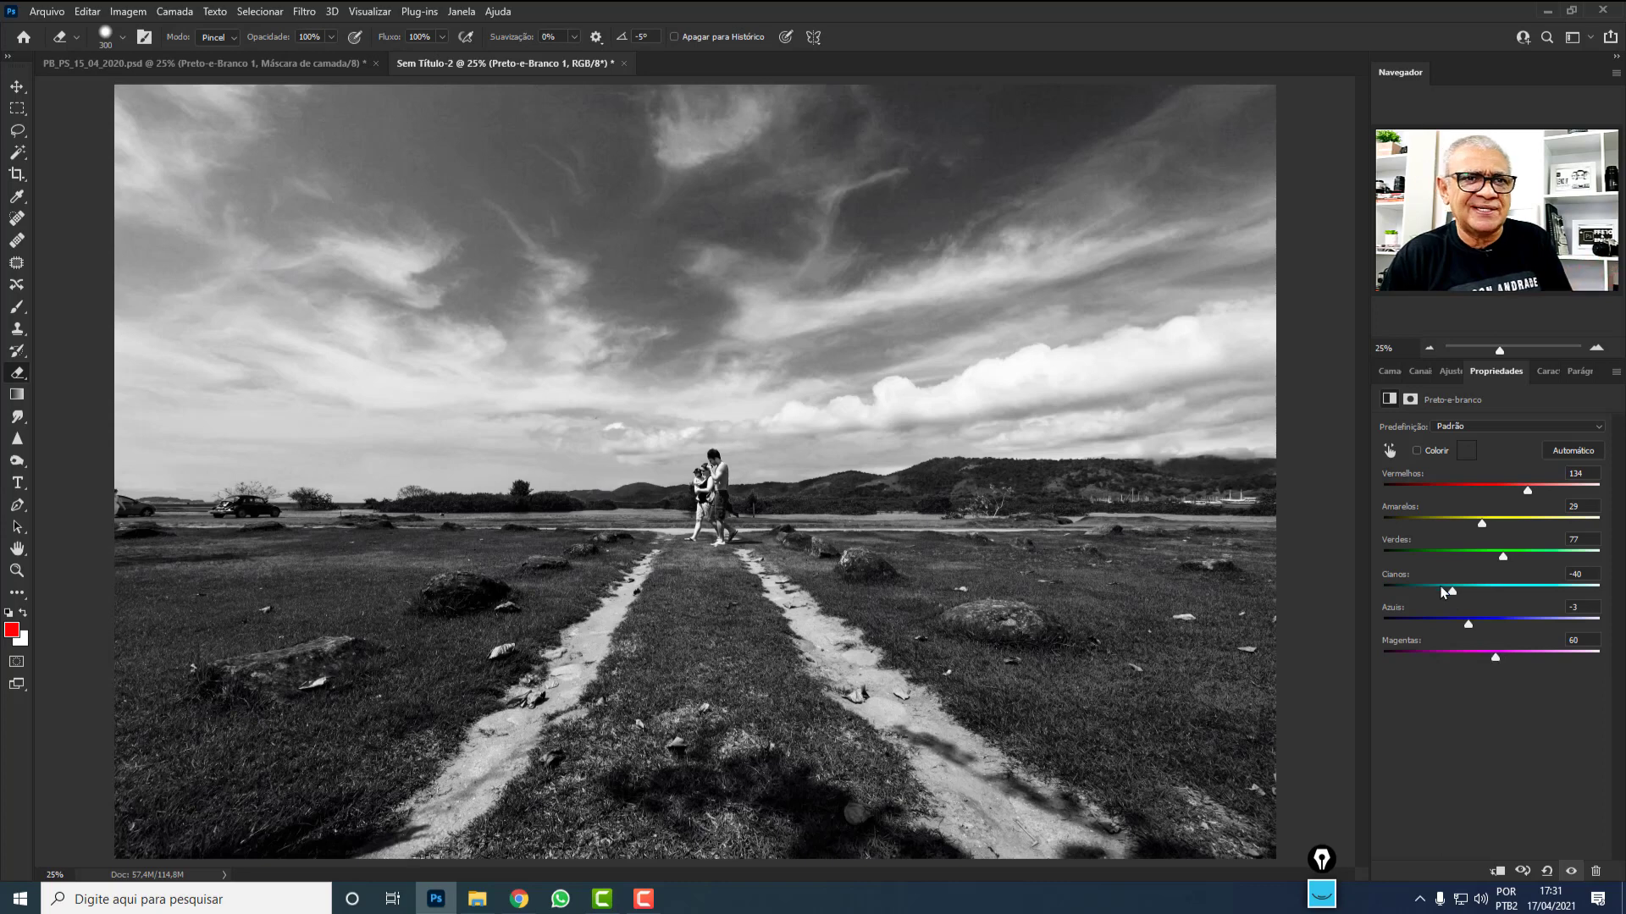
# Group the Gradient Map and Black & White adjustment layers together.
pyautogui.click(1389, 372)
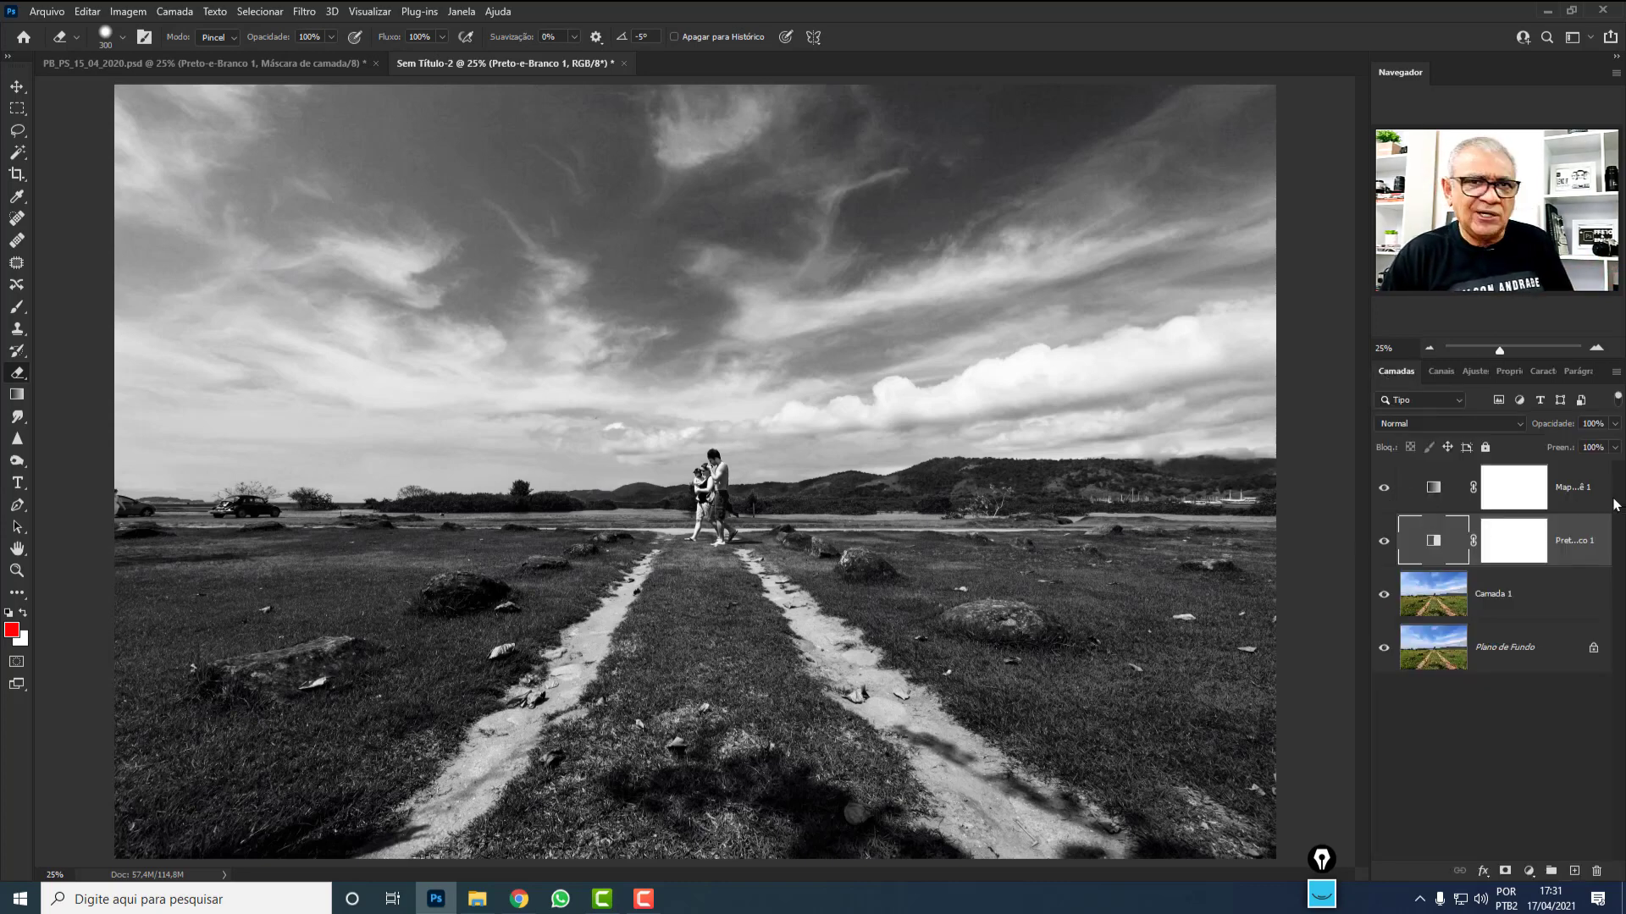
pyautogui.keyDown('shift'); pyautogui.click(1580, 503); pyautogui.keyUp('shift')
pyautogui.hotkey('ctrl', 'g')
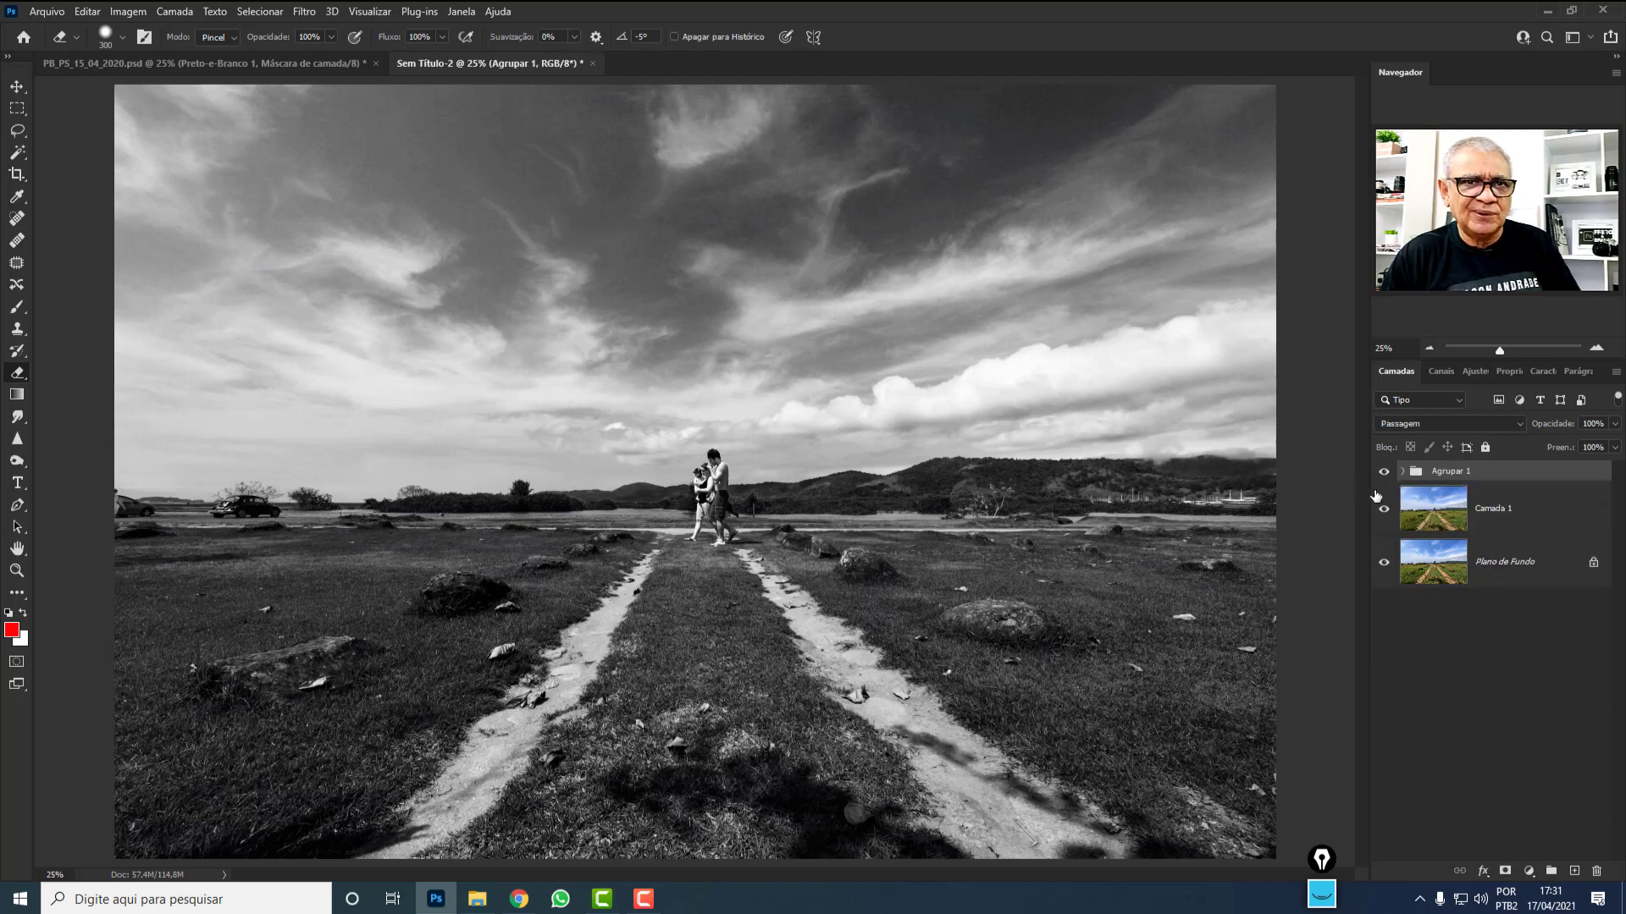
# Compare the colour photo with the black and white conversion by switching the group's visibility, leaving the group shown.
pyautogui.click(1382, 480)
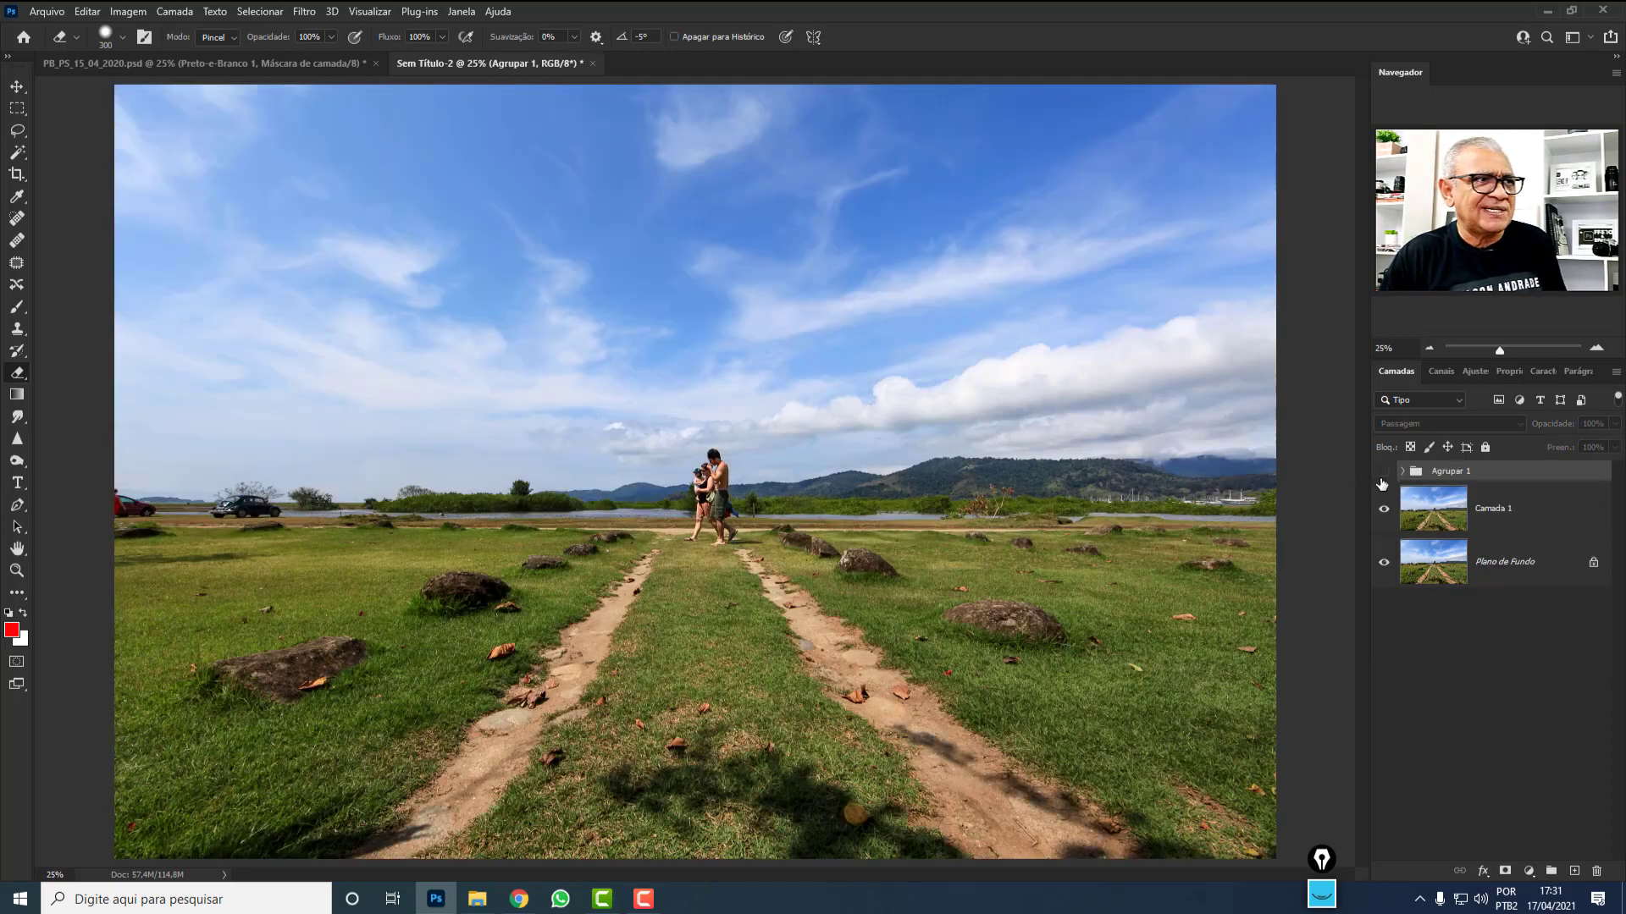
pyautogui.click(1382, 472)
pyautogui.click(1382, 479)
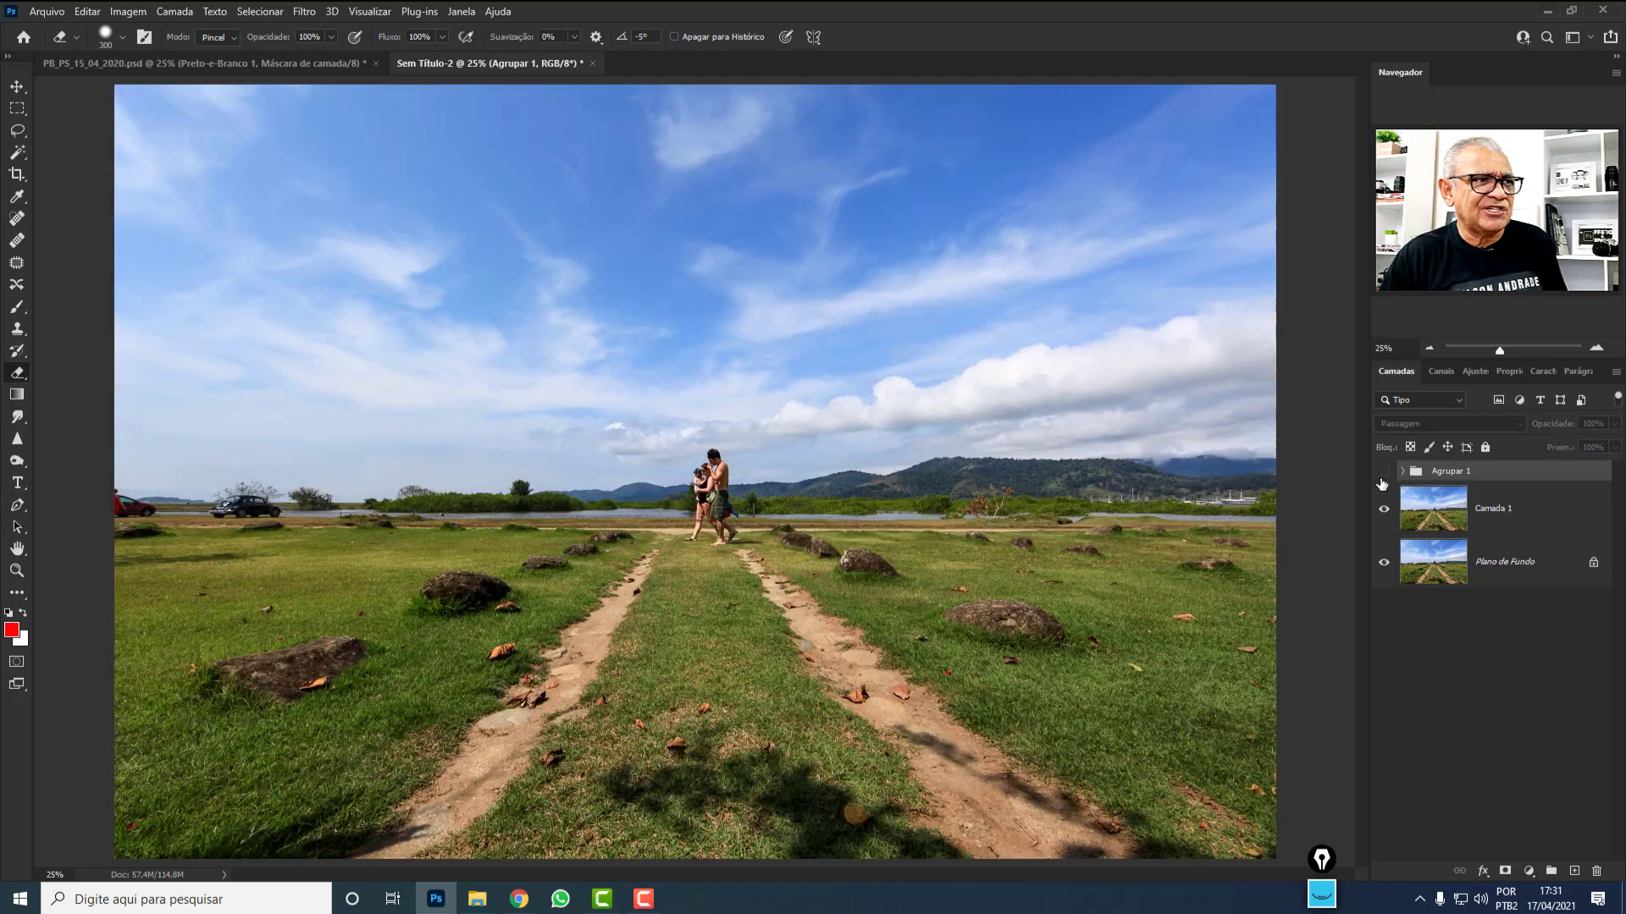
pyautogui.click(1383, 472)
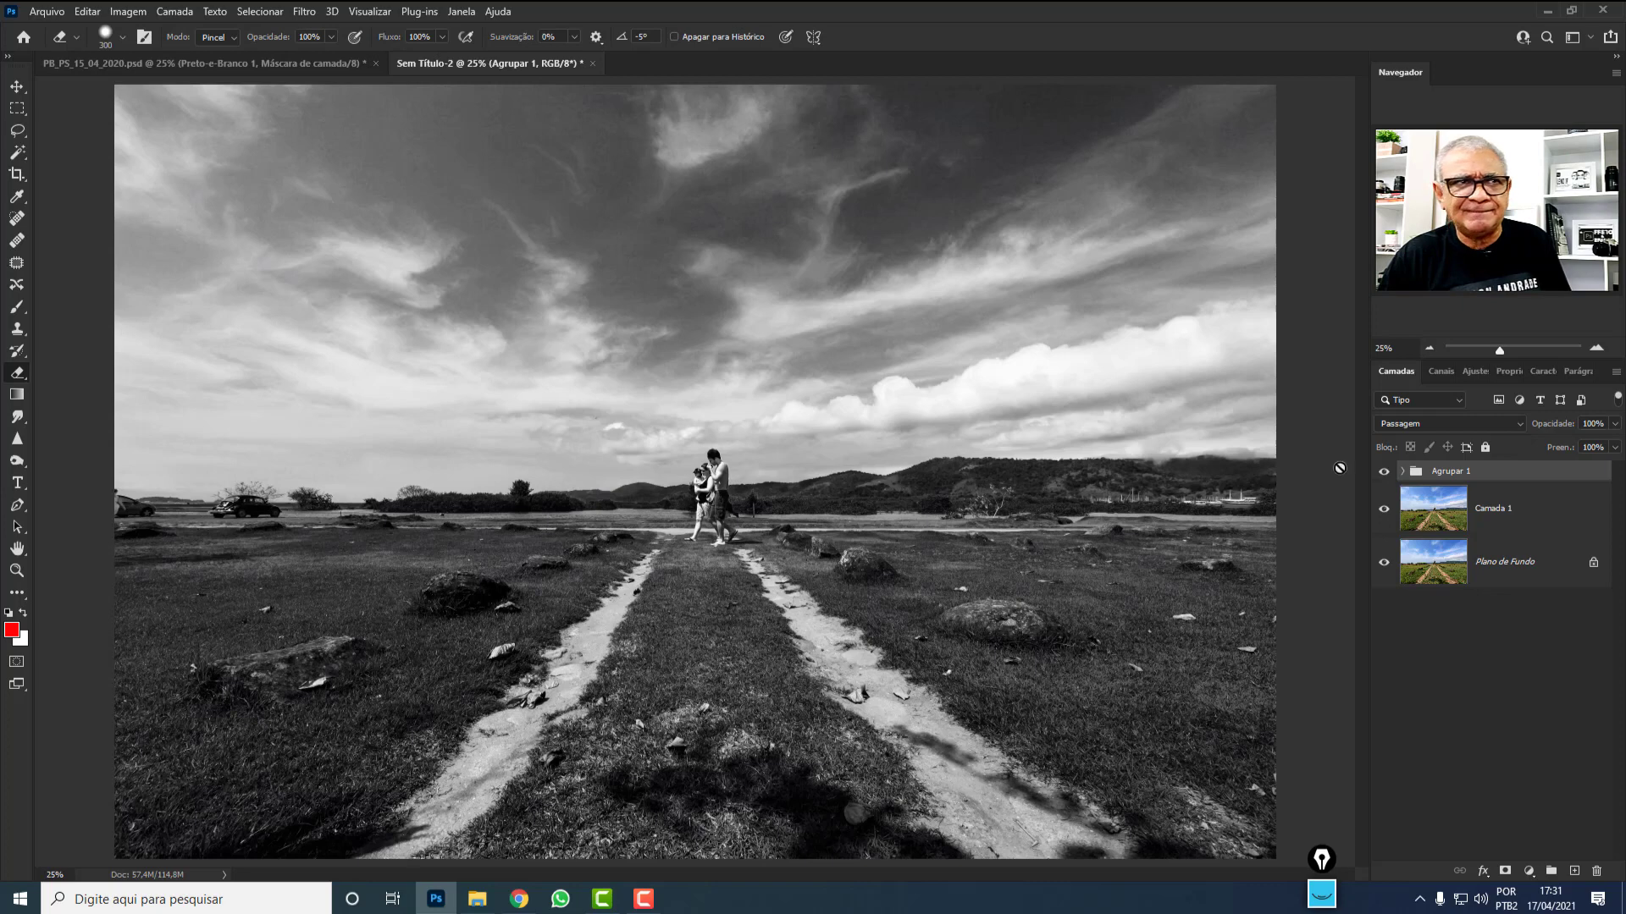
# In PB_PS_15_04_2020.psd, compare the effects of the three masked Curves layers by switching their visibility, leaving all three hidden.
pyautogui.click(309, 64)
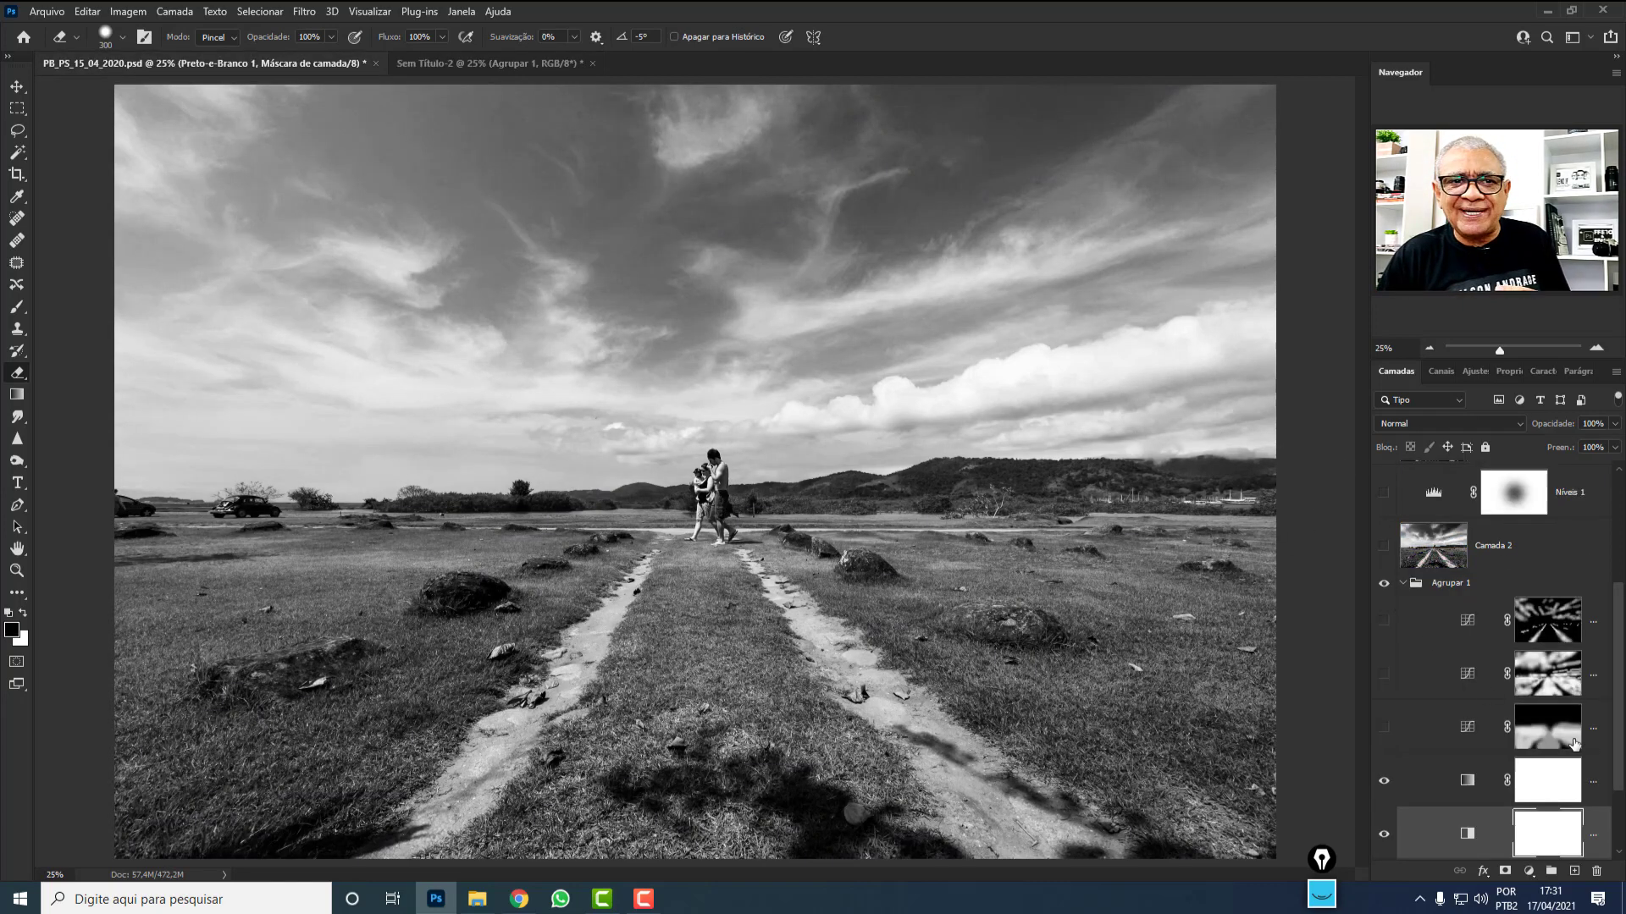
pyautogui.click(1384, 730)
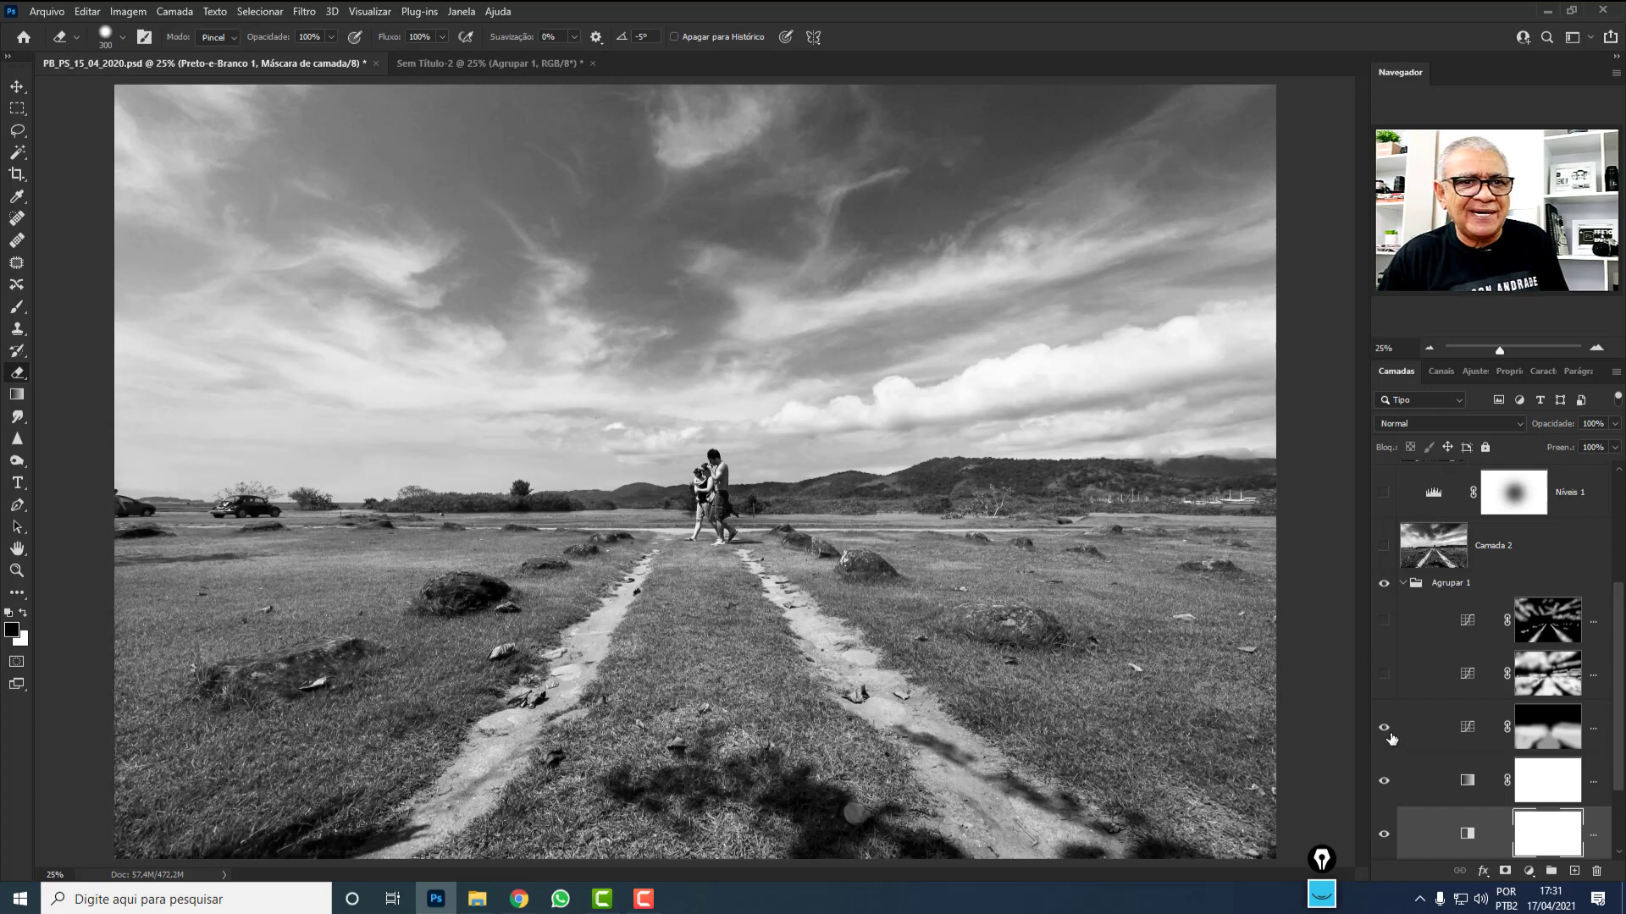
pyautogui.click(1384, 674)
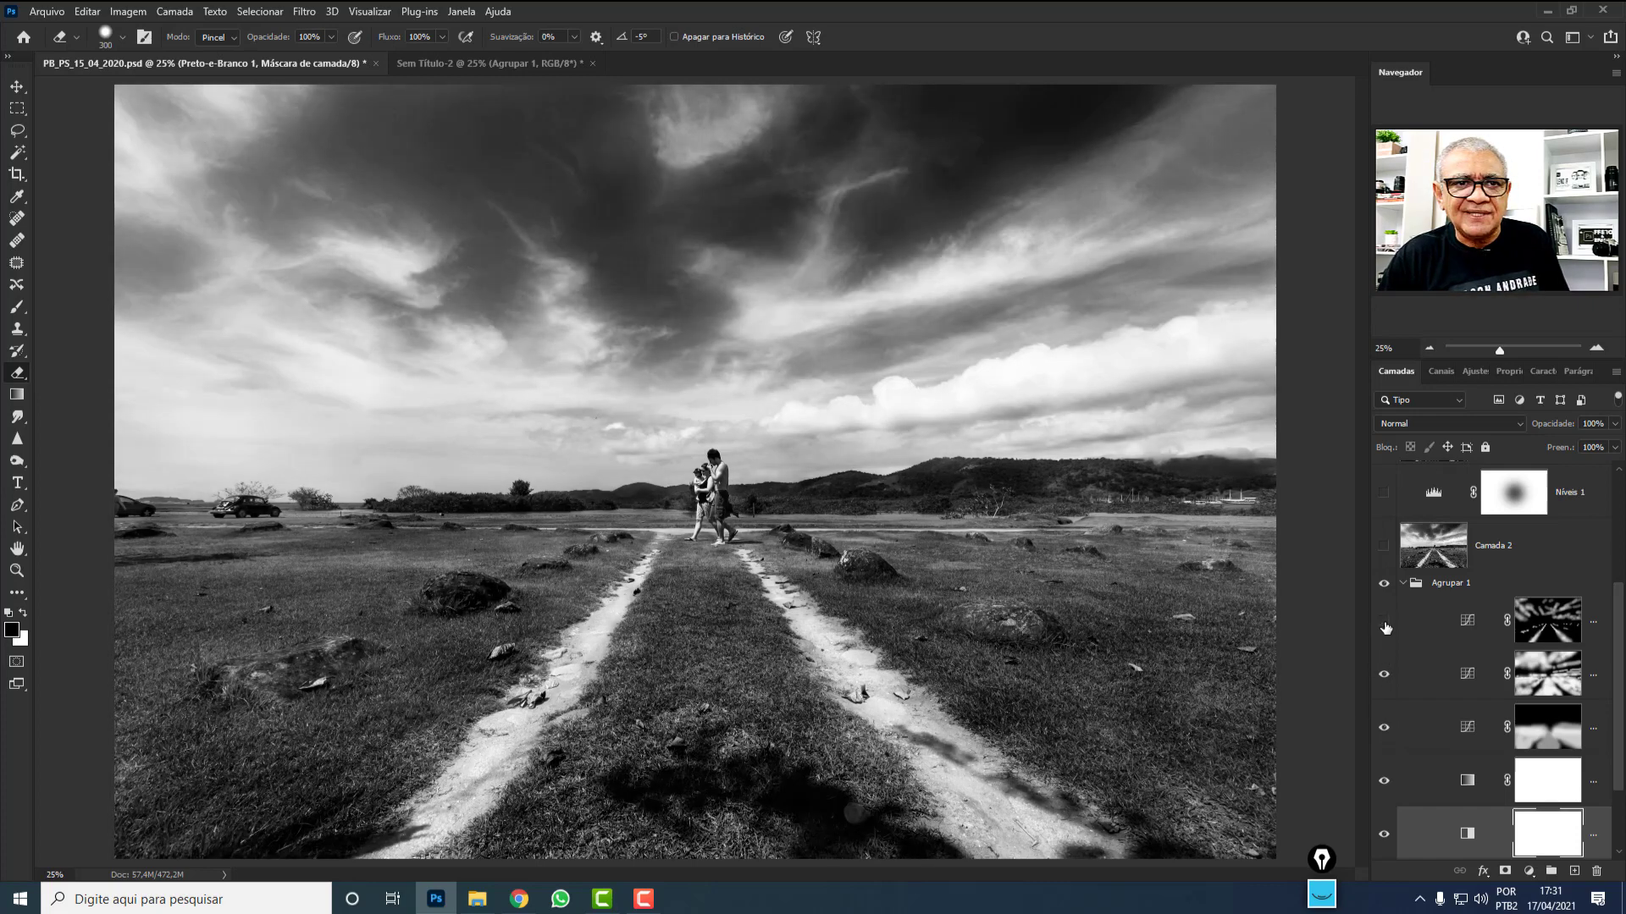
pyautogui.click(1386, 626)
pyautogui.click(1386, 624)
pyautogui.click(1384, 674)
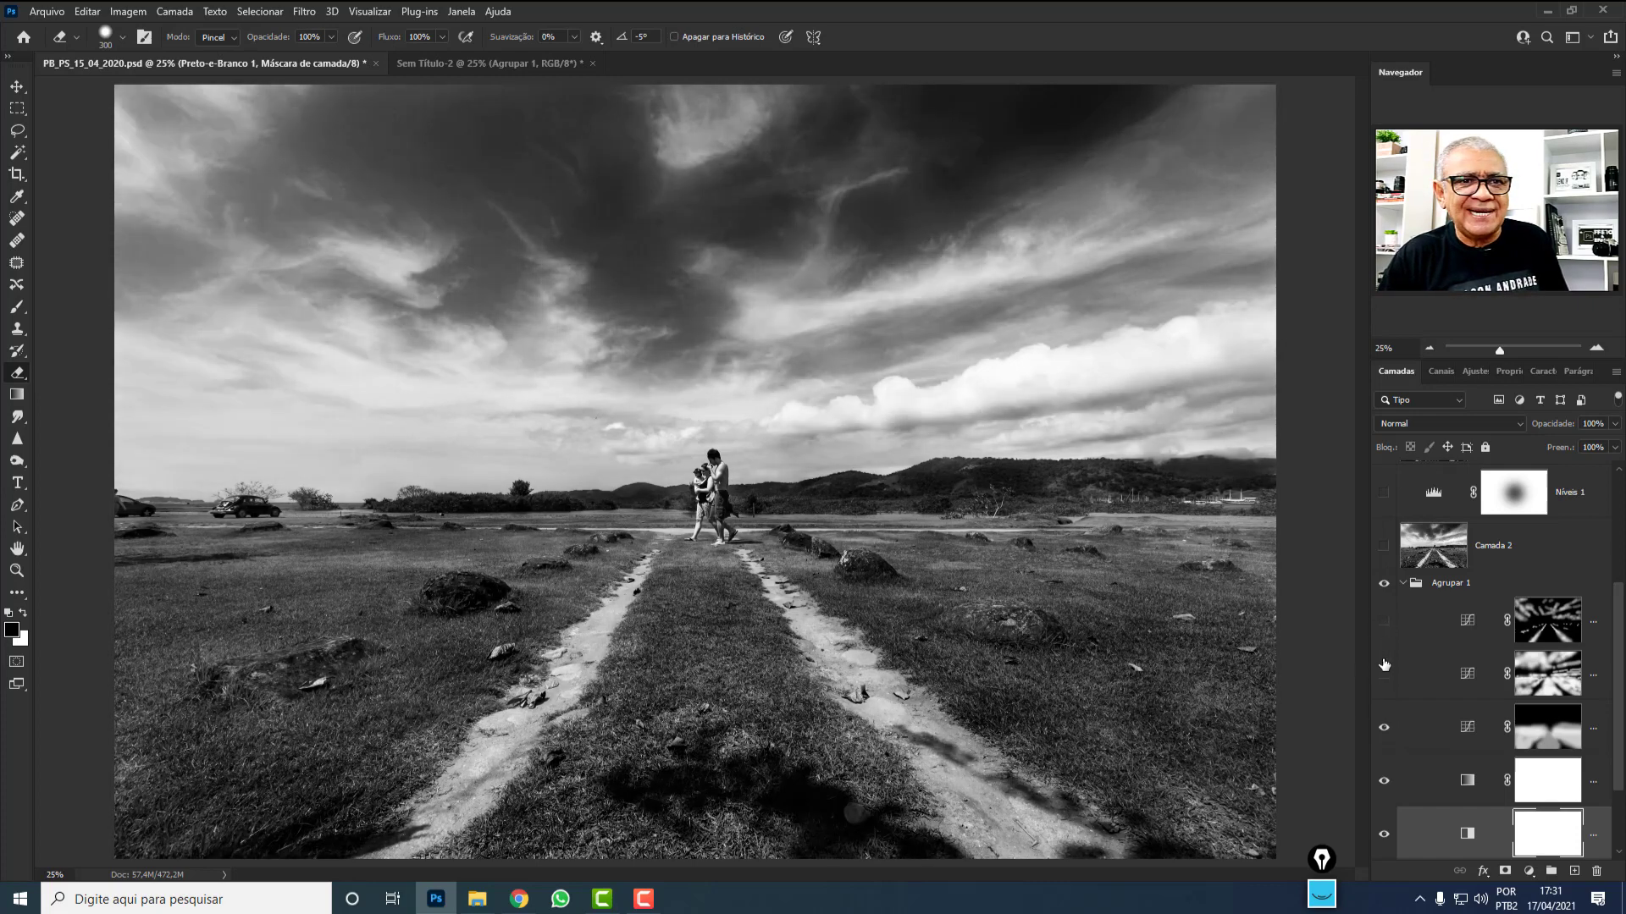
pyautogui.click(1526, 743)
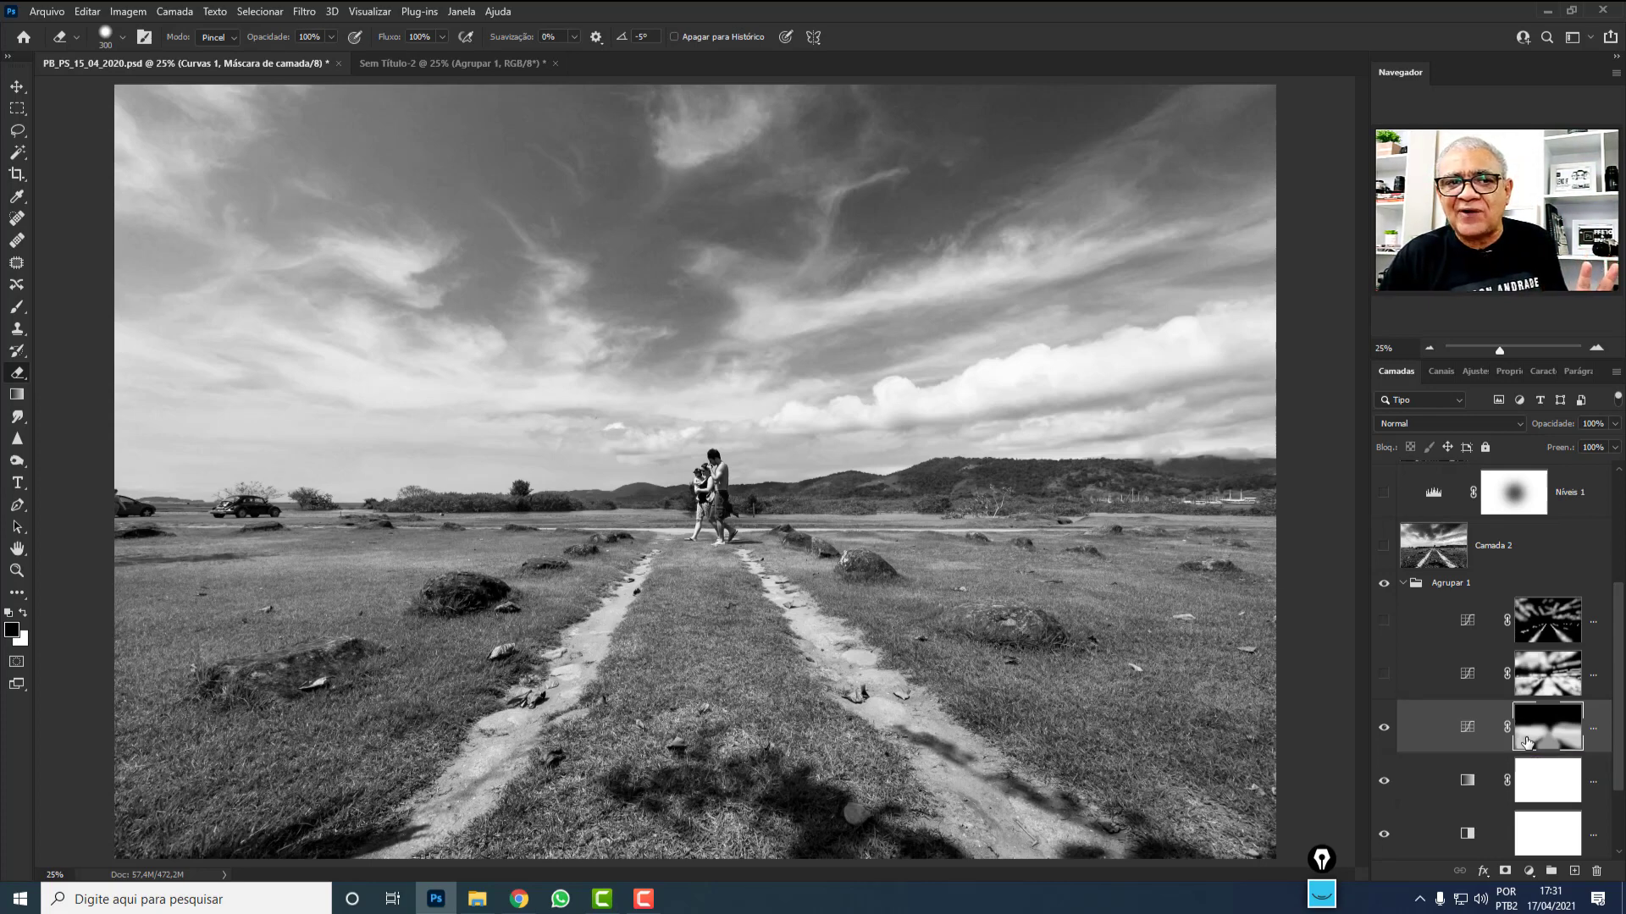
pyautogui.click(1383, 735)
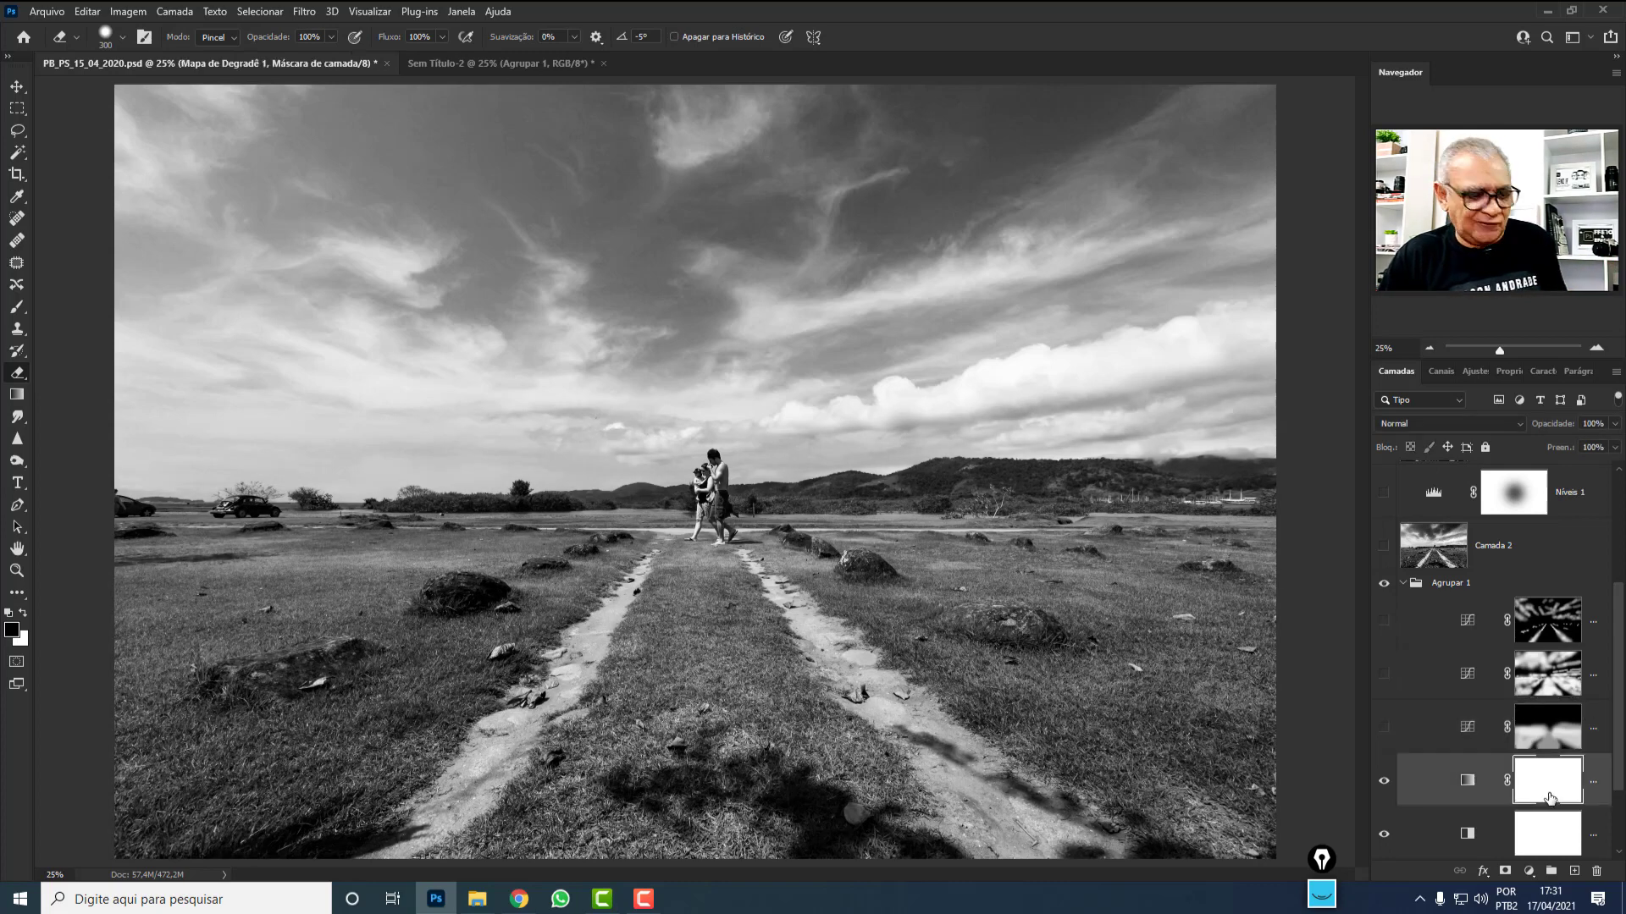
# Stamp all visible layers into a new layer directly above the Gradient Map layer.
pyautogui.hotkey('ctrl', 'shift', 'alt', 'n')
pyautogui.hotkey('ctrl', 'shift', 'alt', 'e')
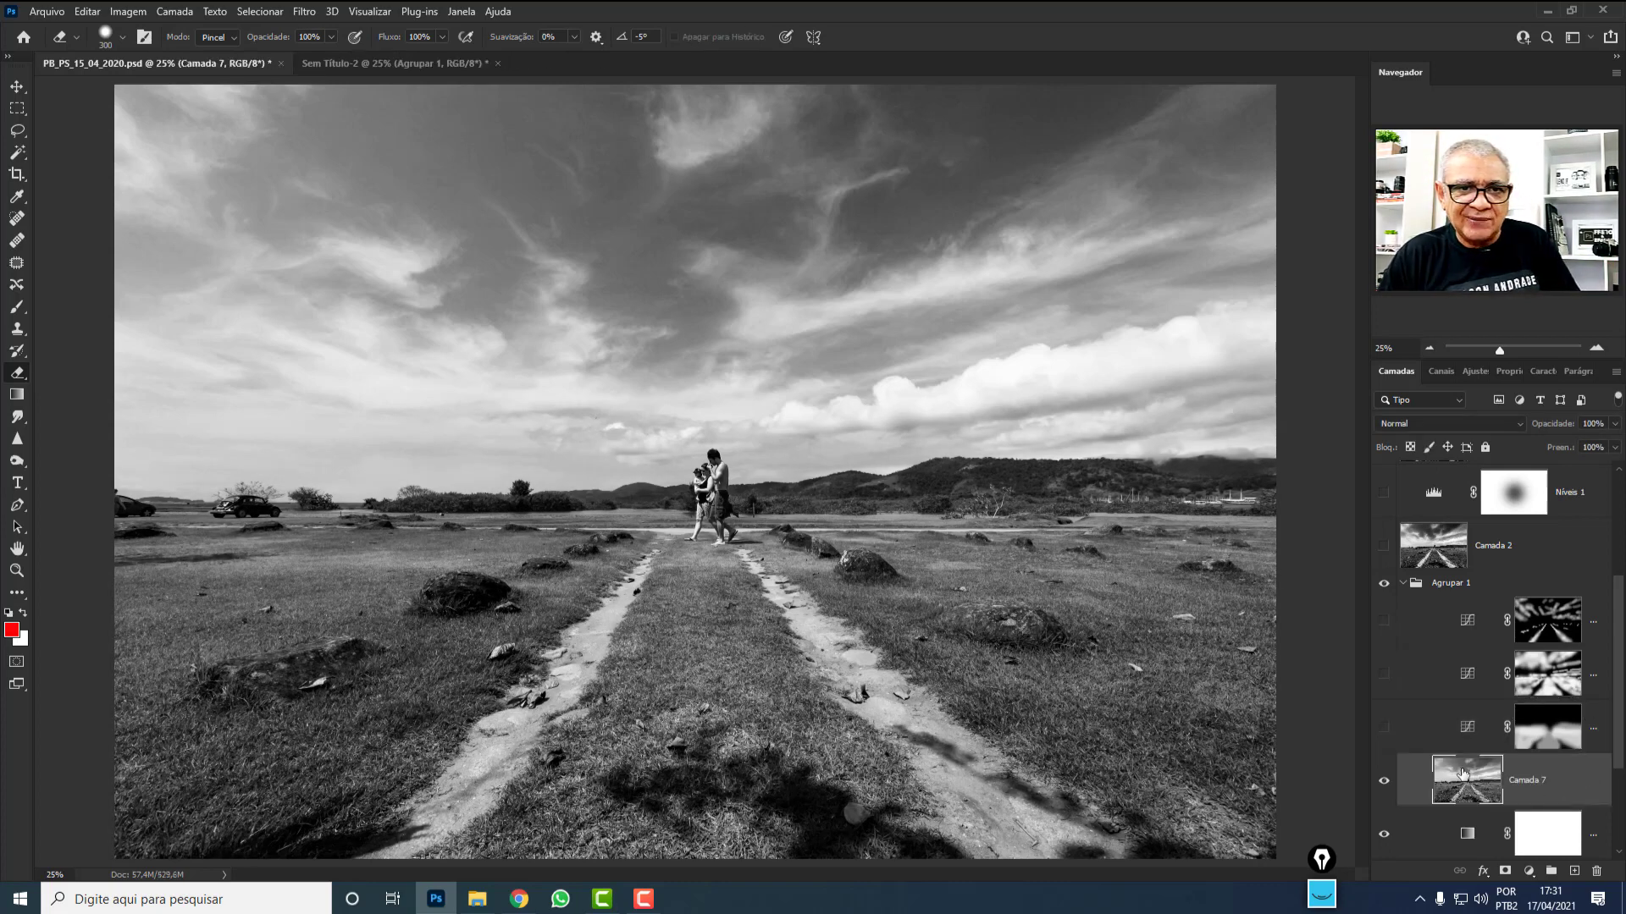
# Try a stronger Detail Extractor effect from Color Efex Pro 4 on the stamped layer above the Gradient Map.
pyautogui.click(296, 13)
pyautogui.moveTo(372, 398)
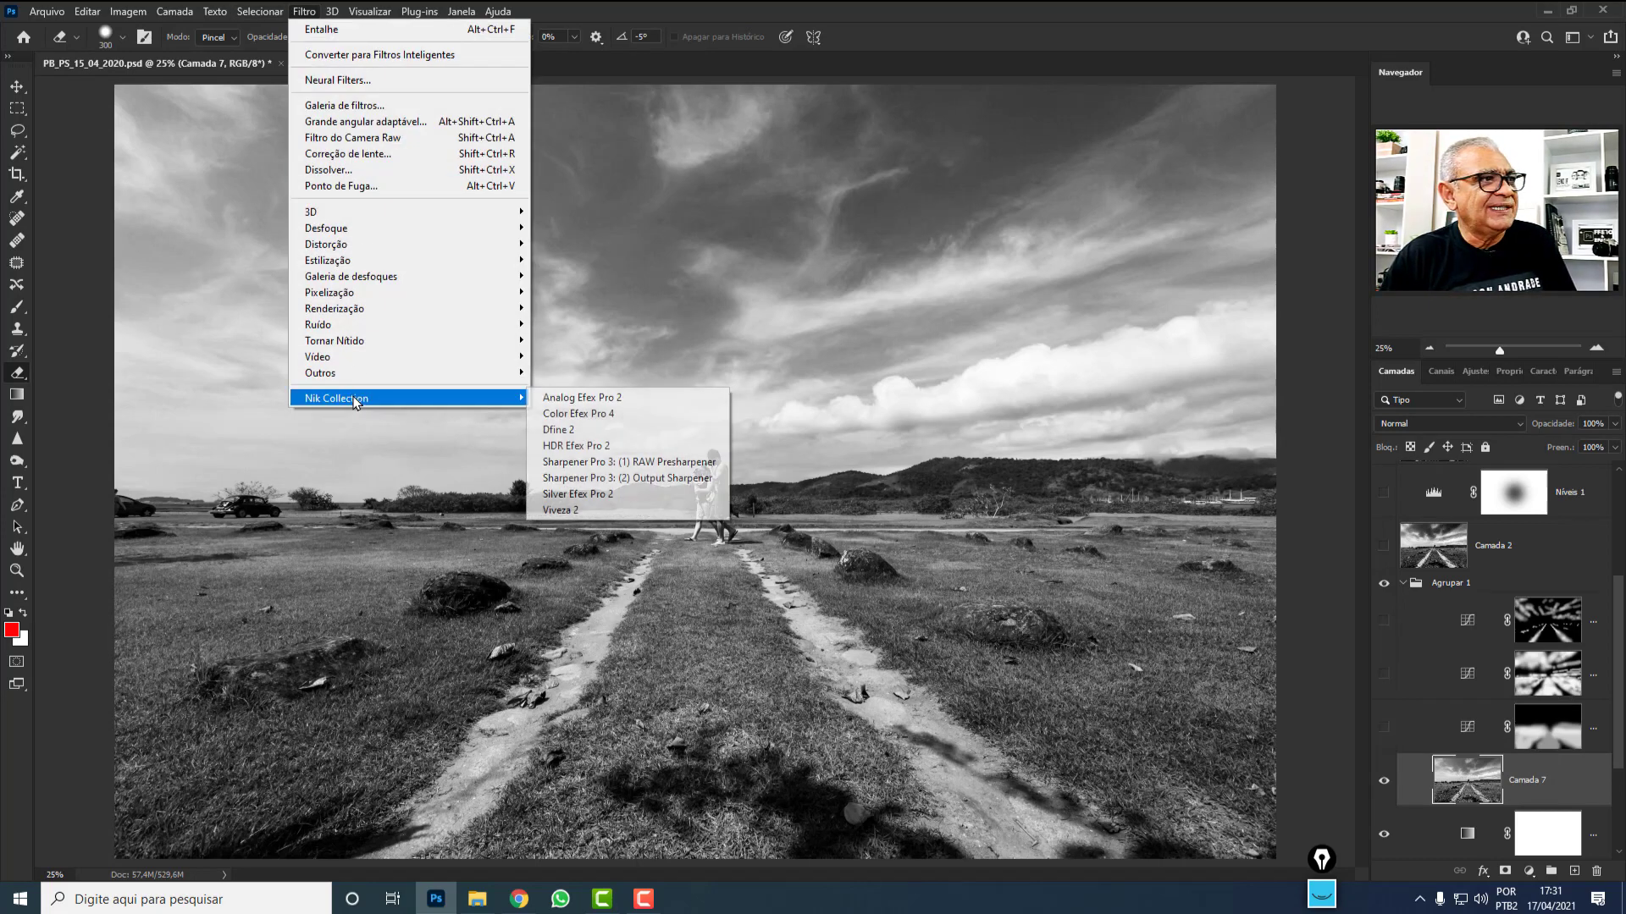
pyautogui.click(570, 414)
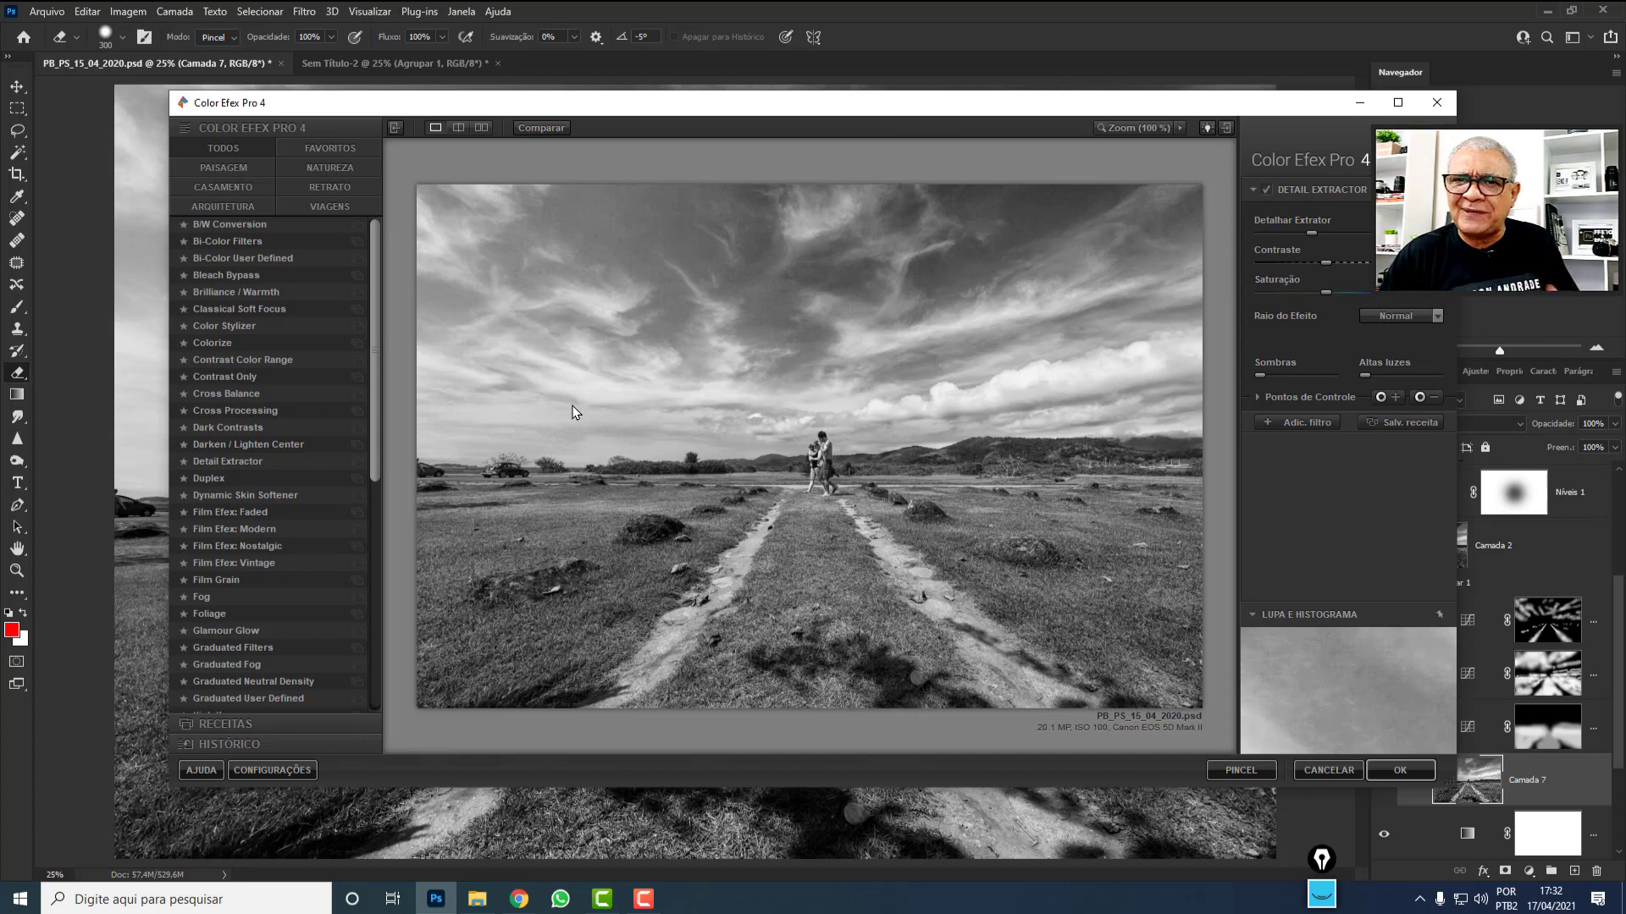
pyautogui.click(250, 464)
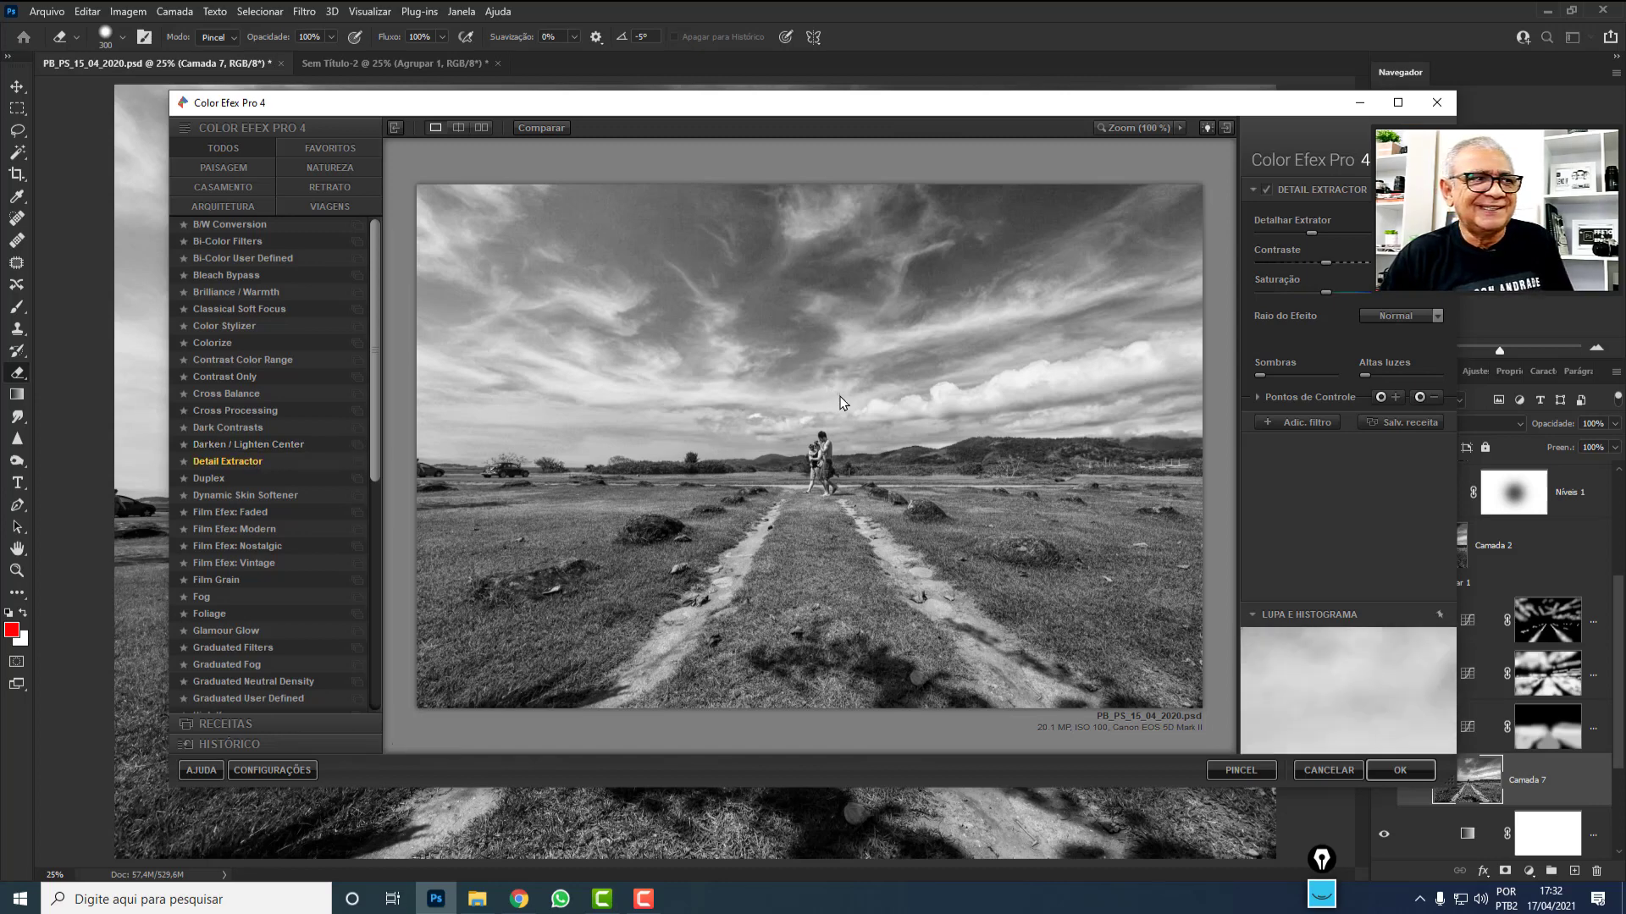
pyautogui.moveTo(1312, 234); pyautogui.dragTo(1338, 236)
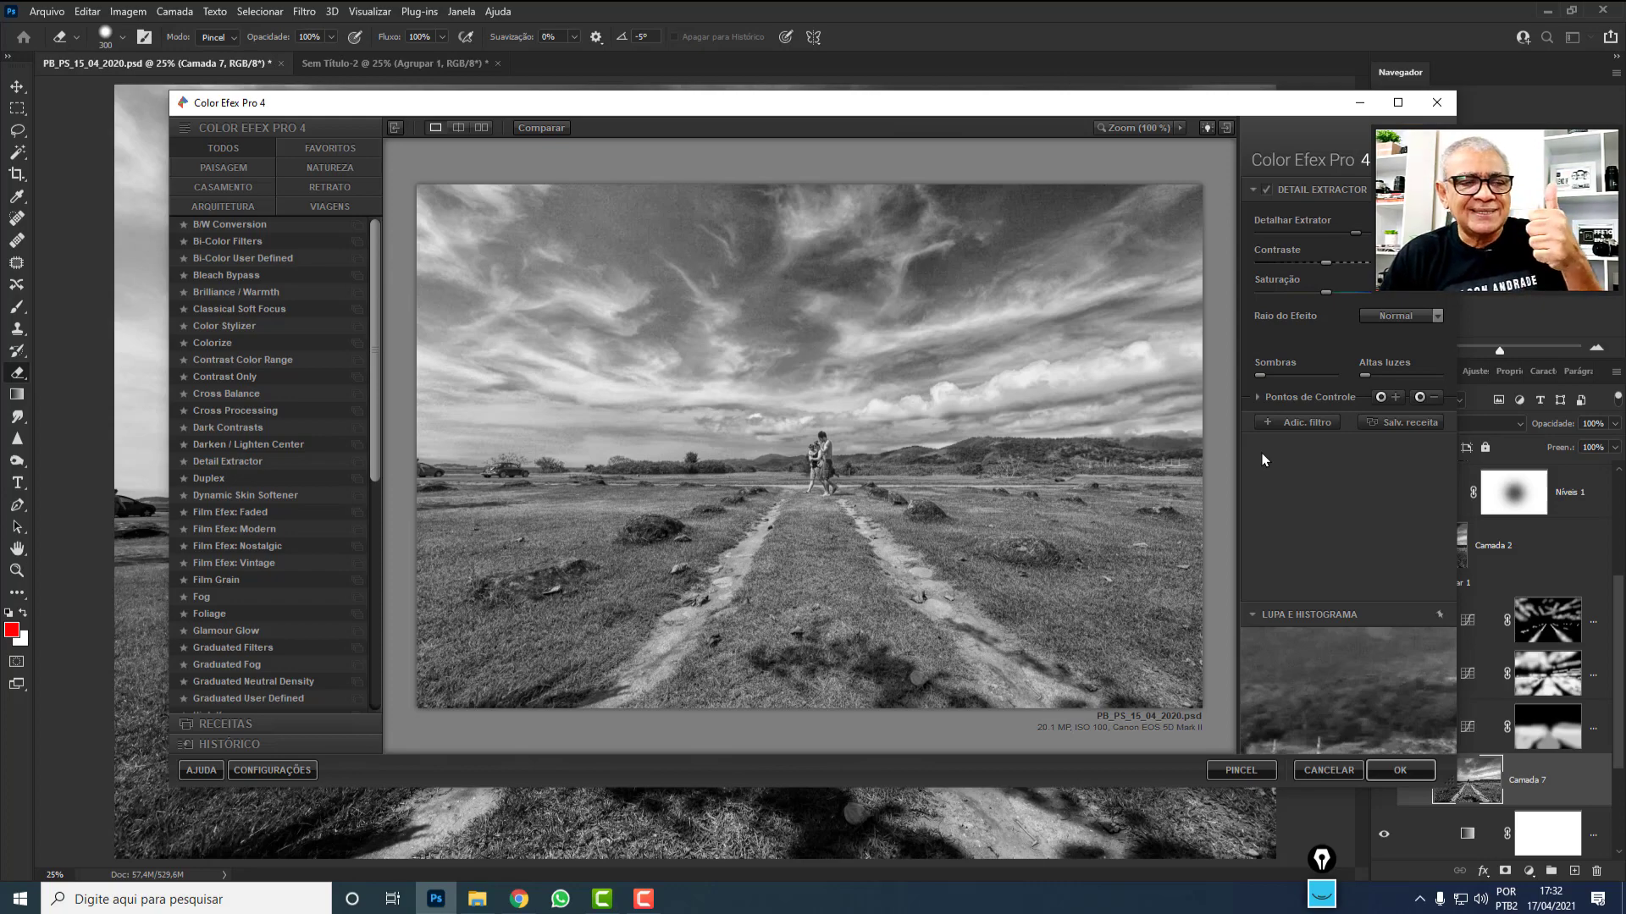
pyautogui.click(1333, 770)
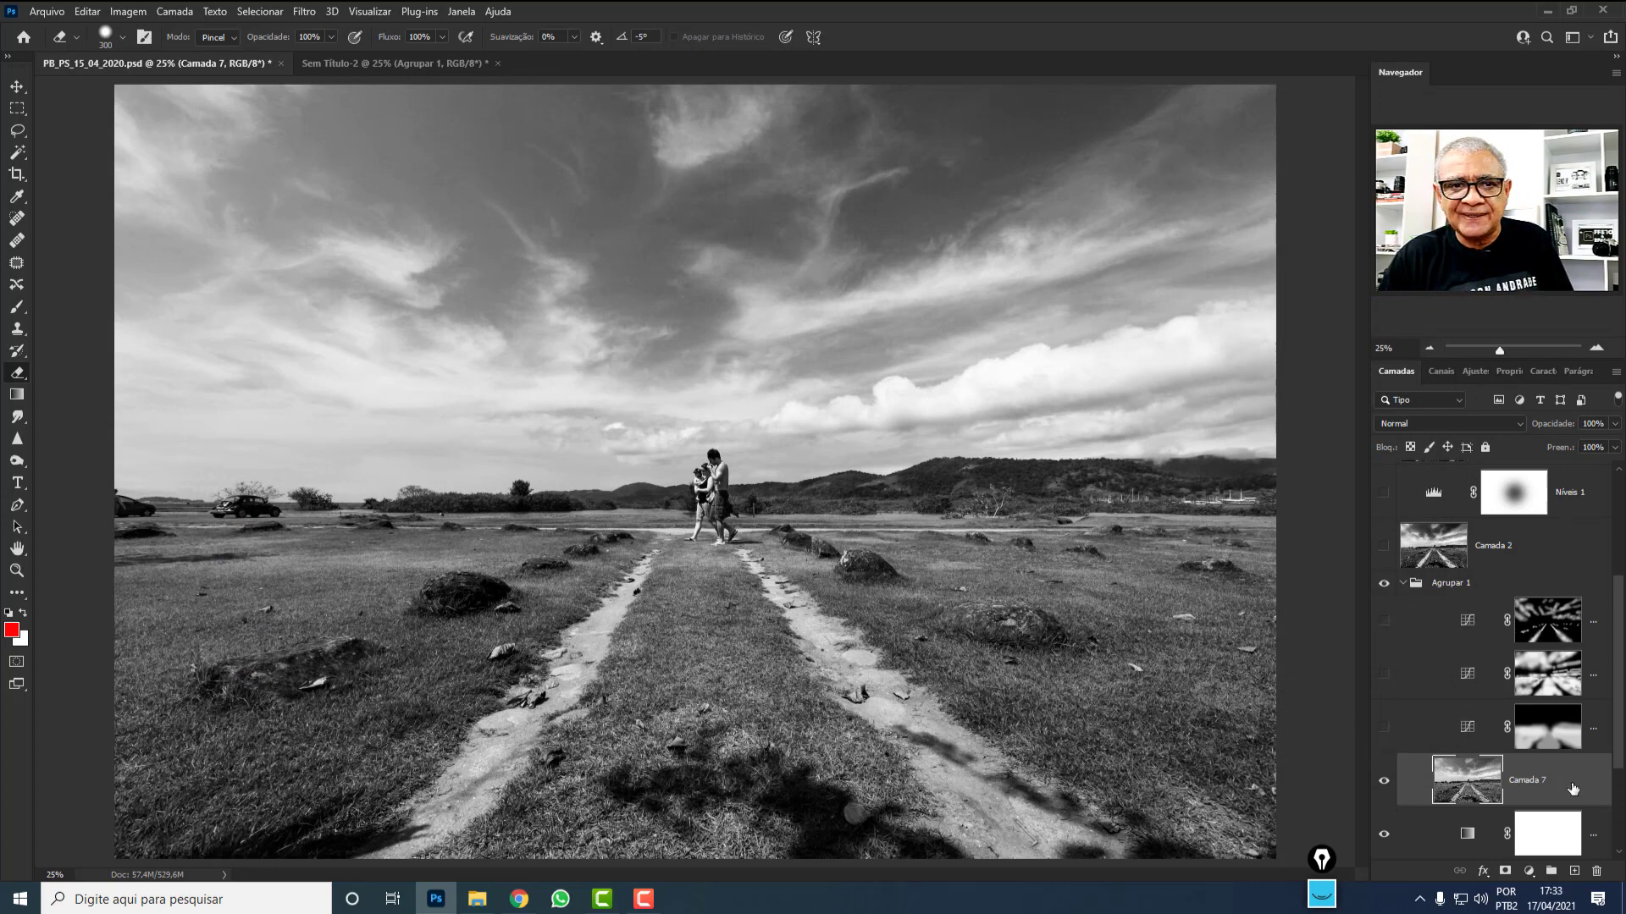
# Delete the stamped layer Camada 7 and show the Curves layer directly above the Gradient Map.
pyautogui.moveTo(1571, 787); pyautogui.dragTo(1598, 871)
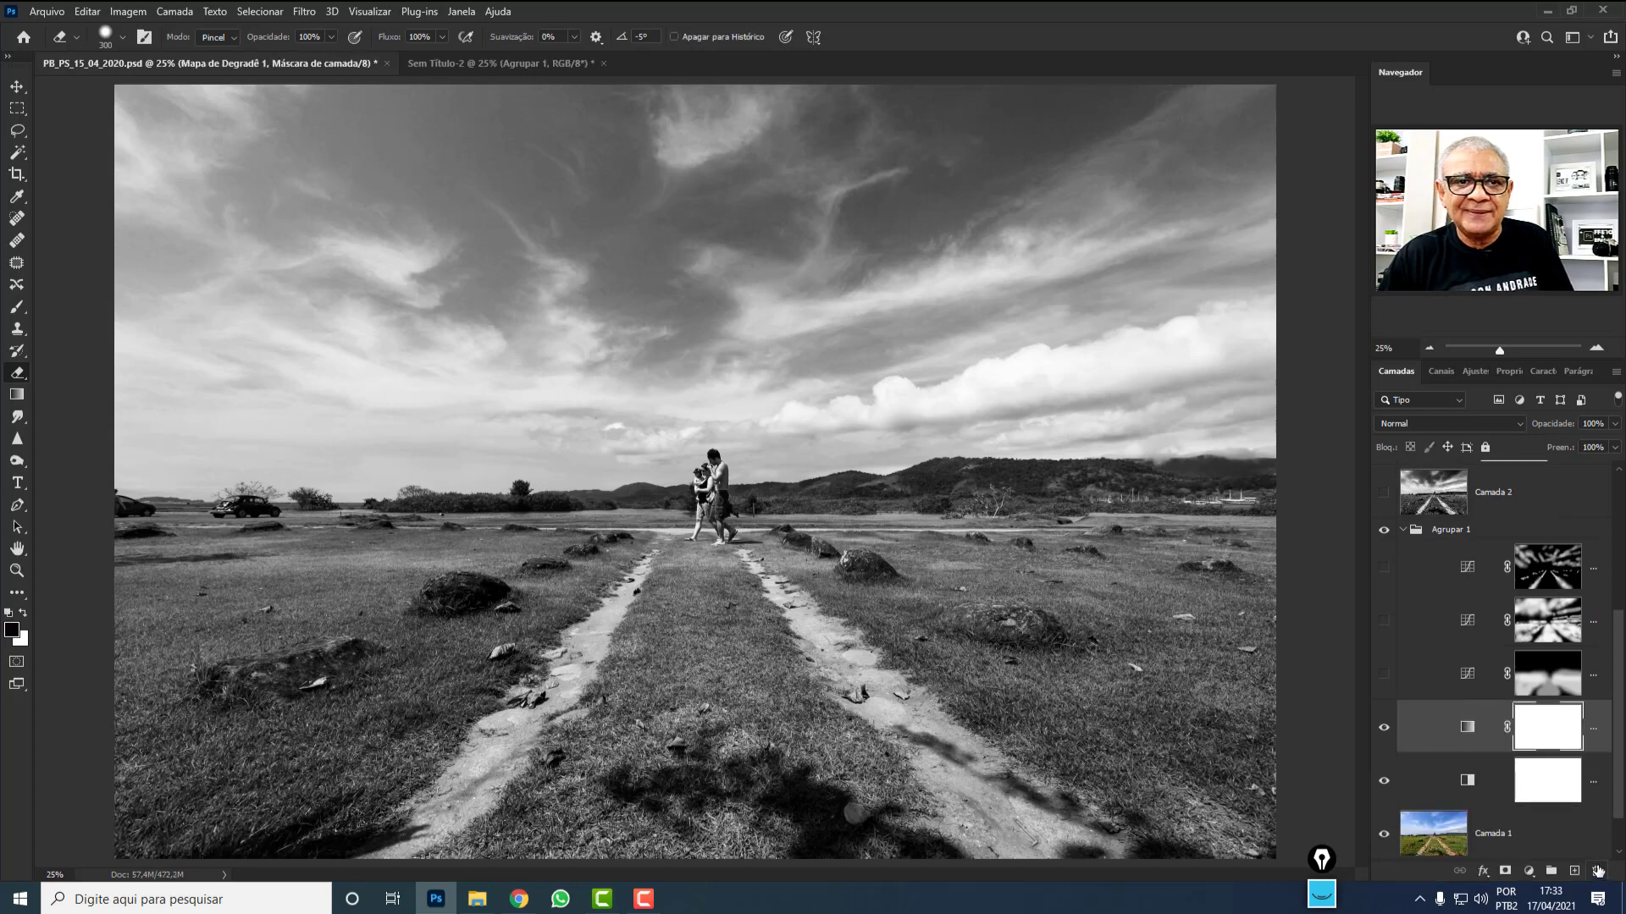
pyautogui.click(1383, 676)
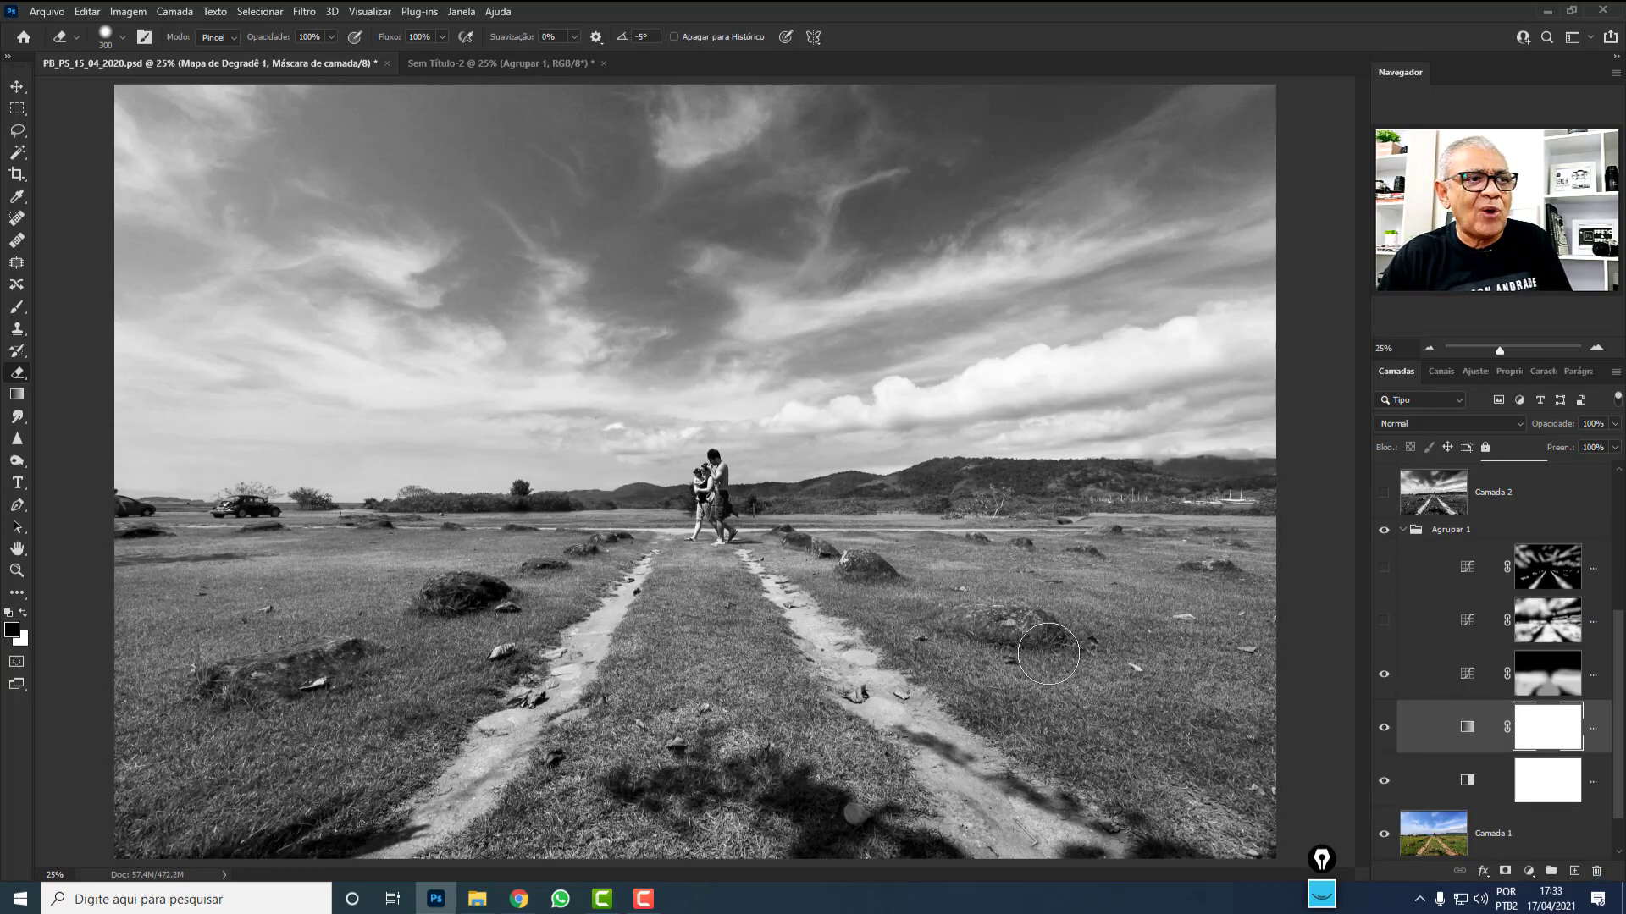
# Compare the lowest Curves layer's unmasked effect with the layer shown and hidden, leaving the layer shown and its mask enabled.
pyautogui.keyDown('shift'); pyautogui.click(1534, 680); pyautogui.keyUp('shift')
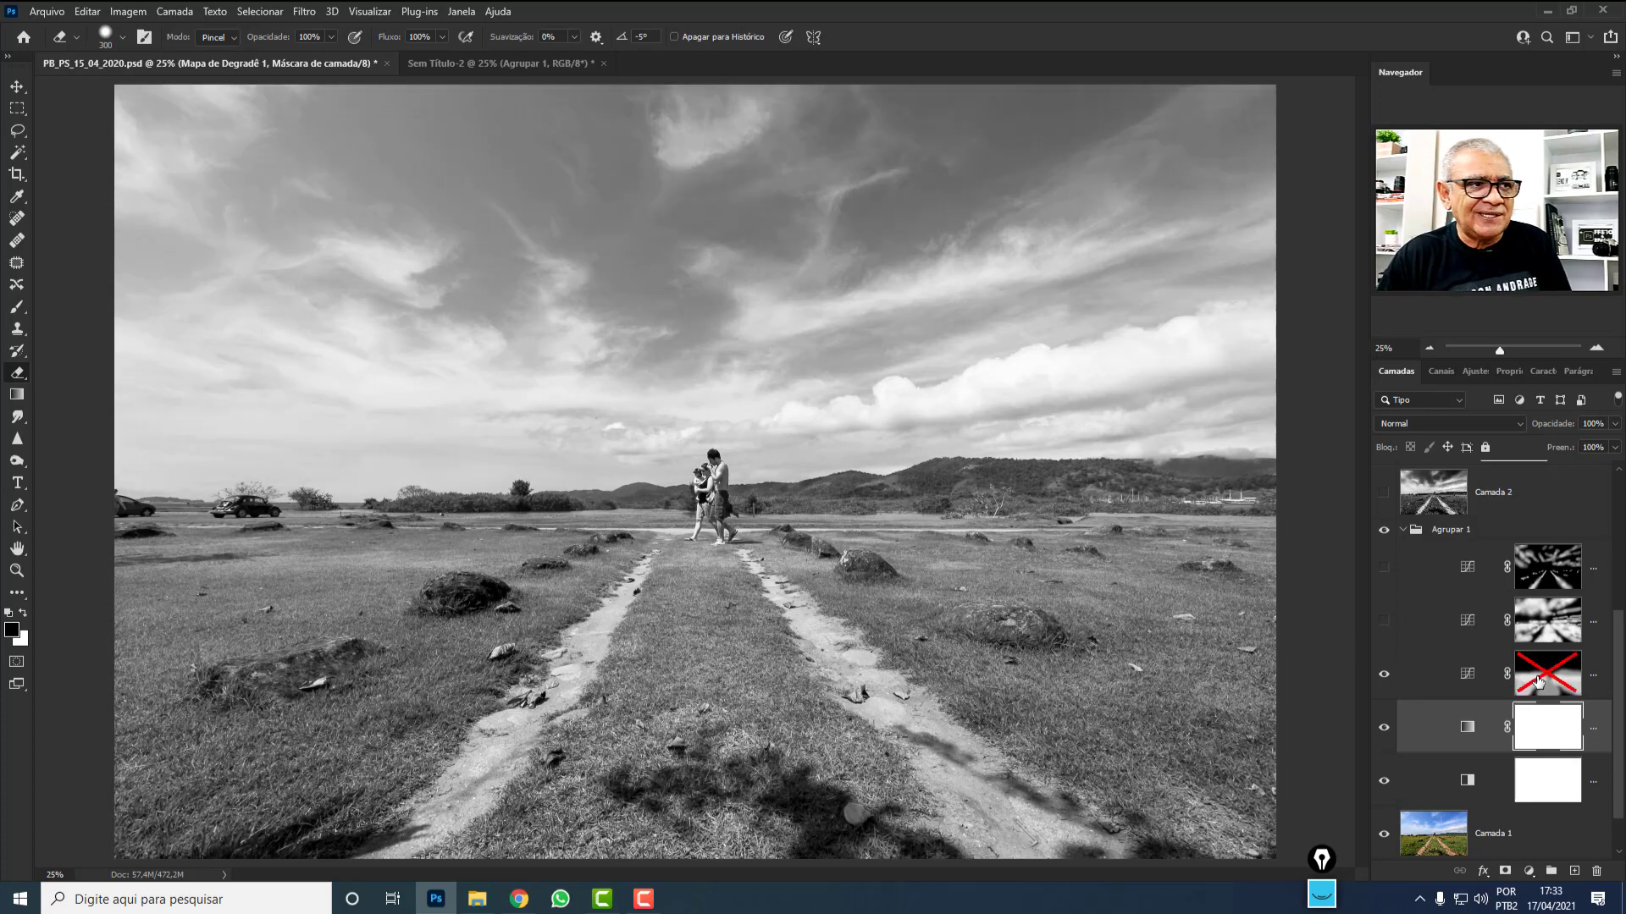
pyautogui.click(1534, 680)
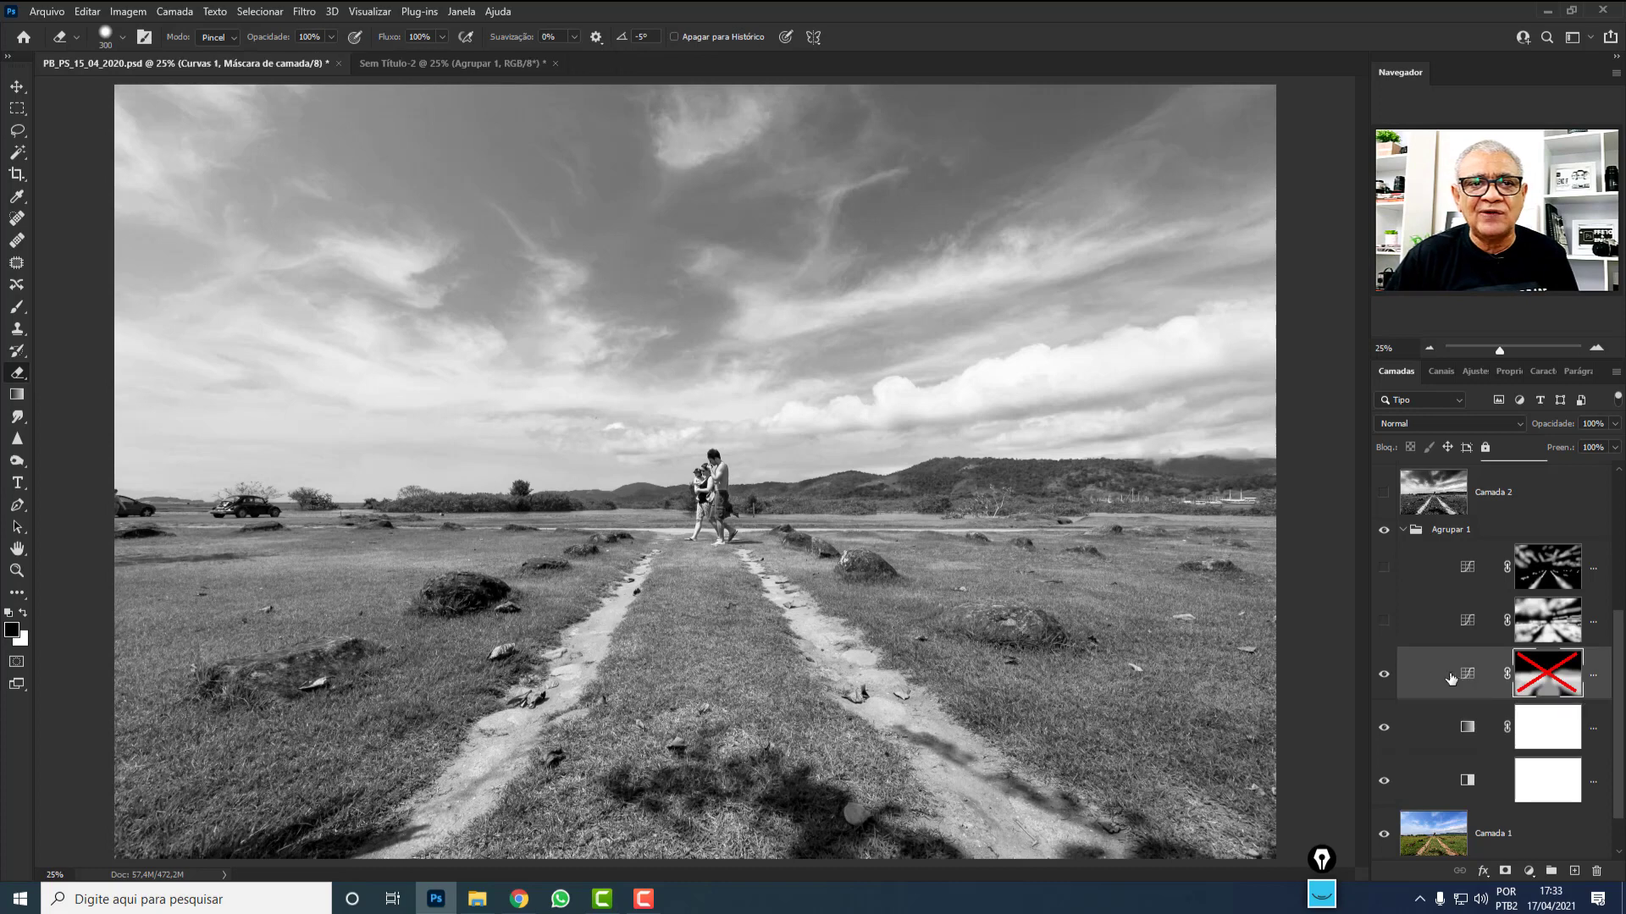
pyautogui.click(1386, 677)
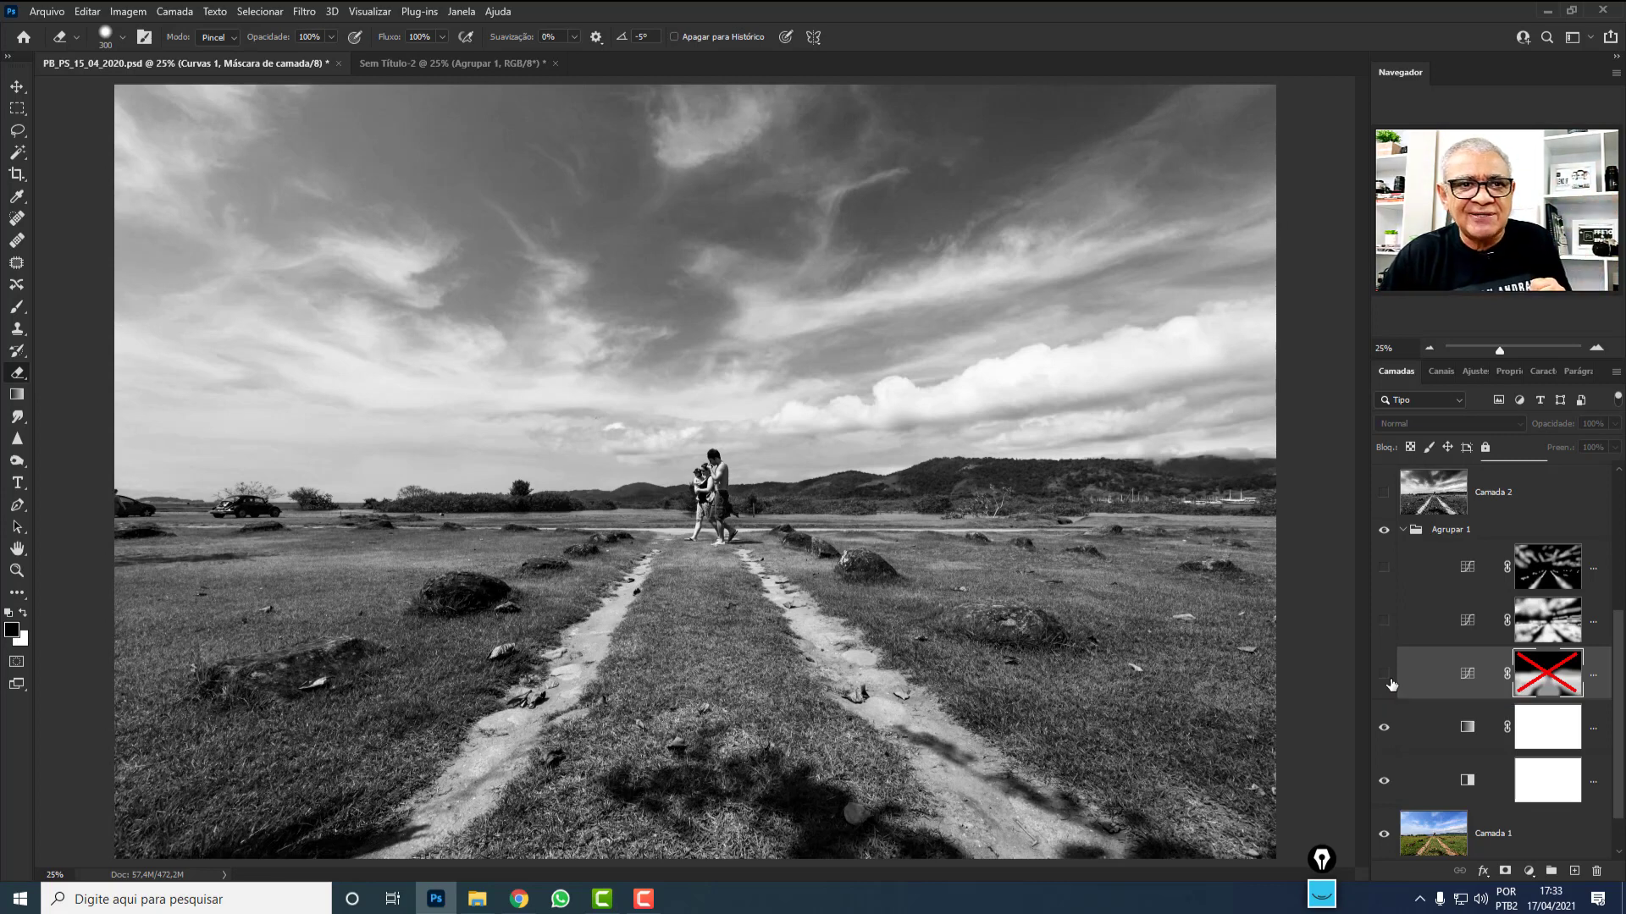
pyautogui.click(1385, 676)
pyautogui.keyDown('shift'); pyautogui.click(1522, 680); pyautogui.keyUp('shift')
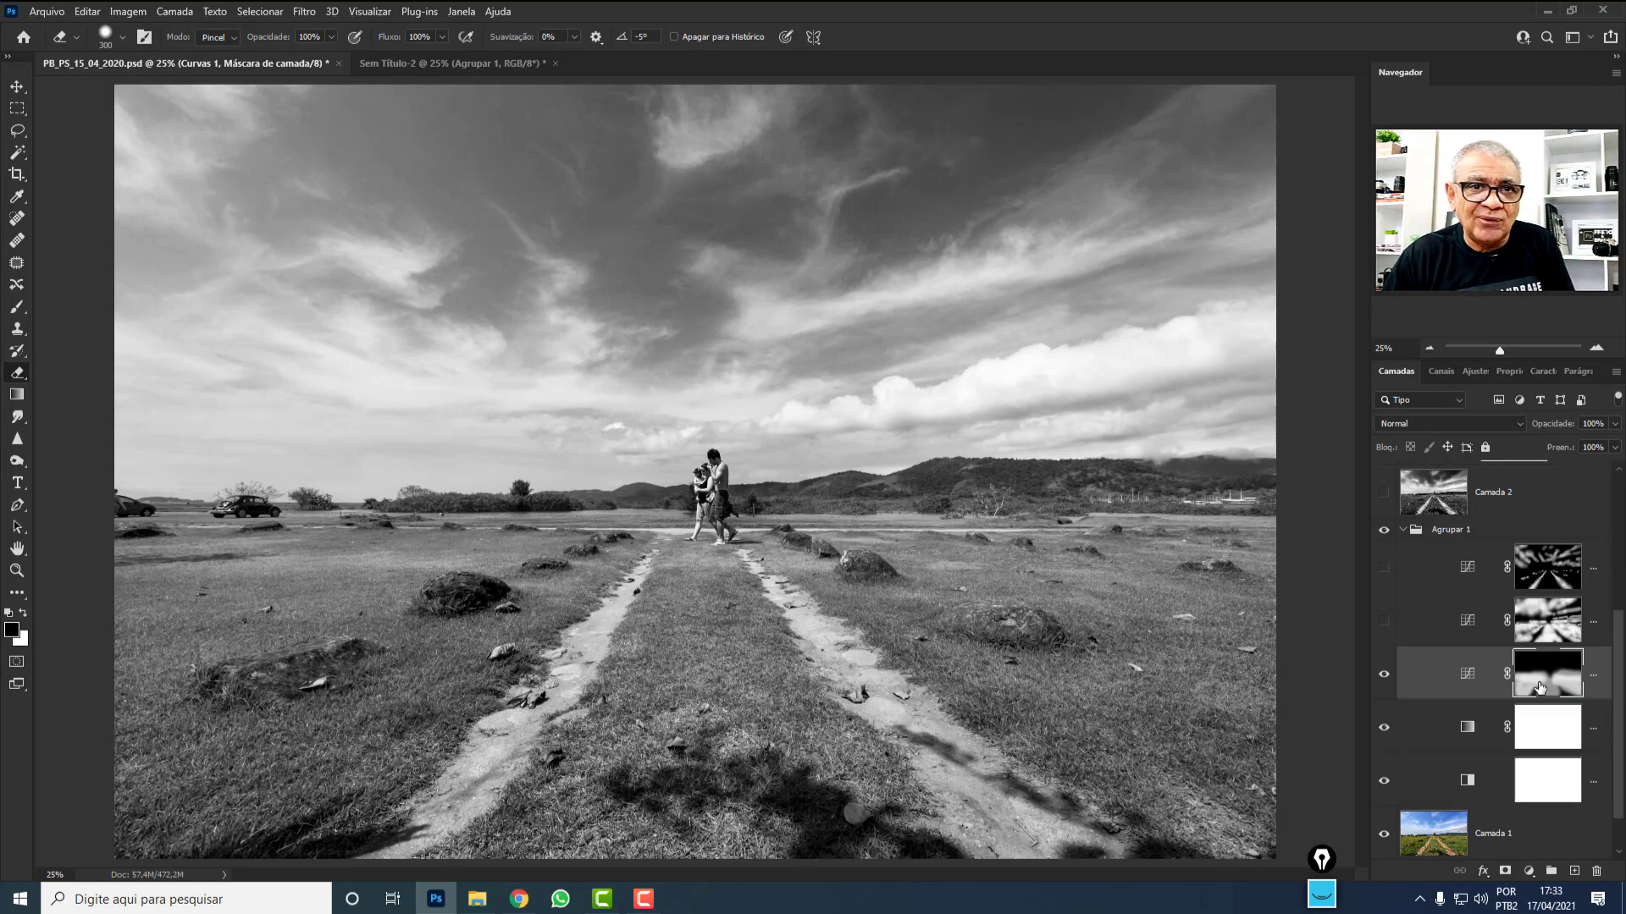
# View the lowest Curves layer's mask on its own, return to the photo and compare the mask disabled and enabled.
pyautogui.keyDown('alt'); pyautogui.click(1533, 686); pyautogui.keyUp('alt')
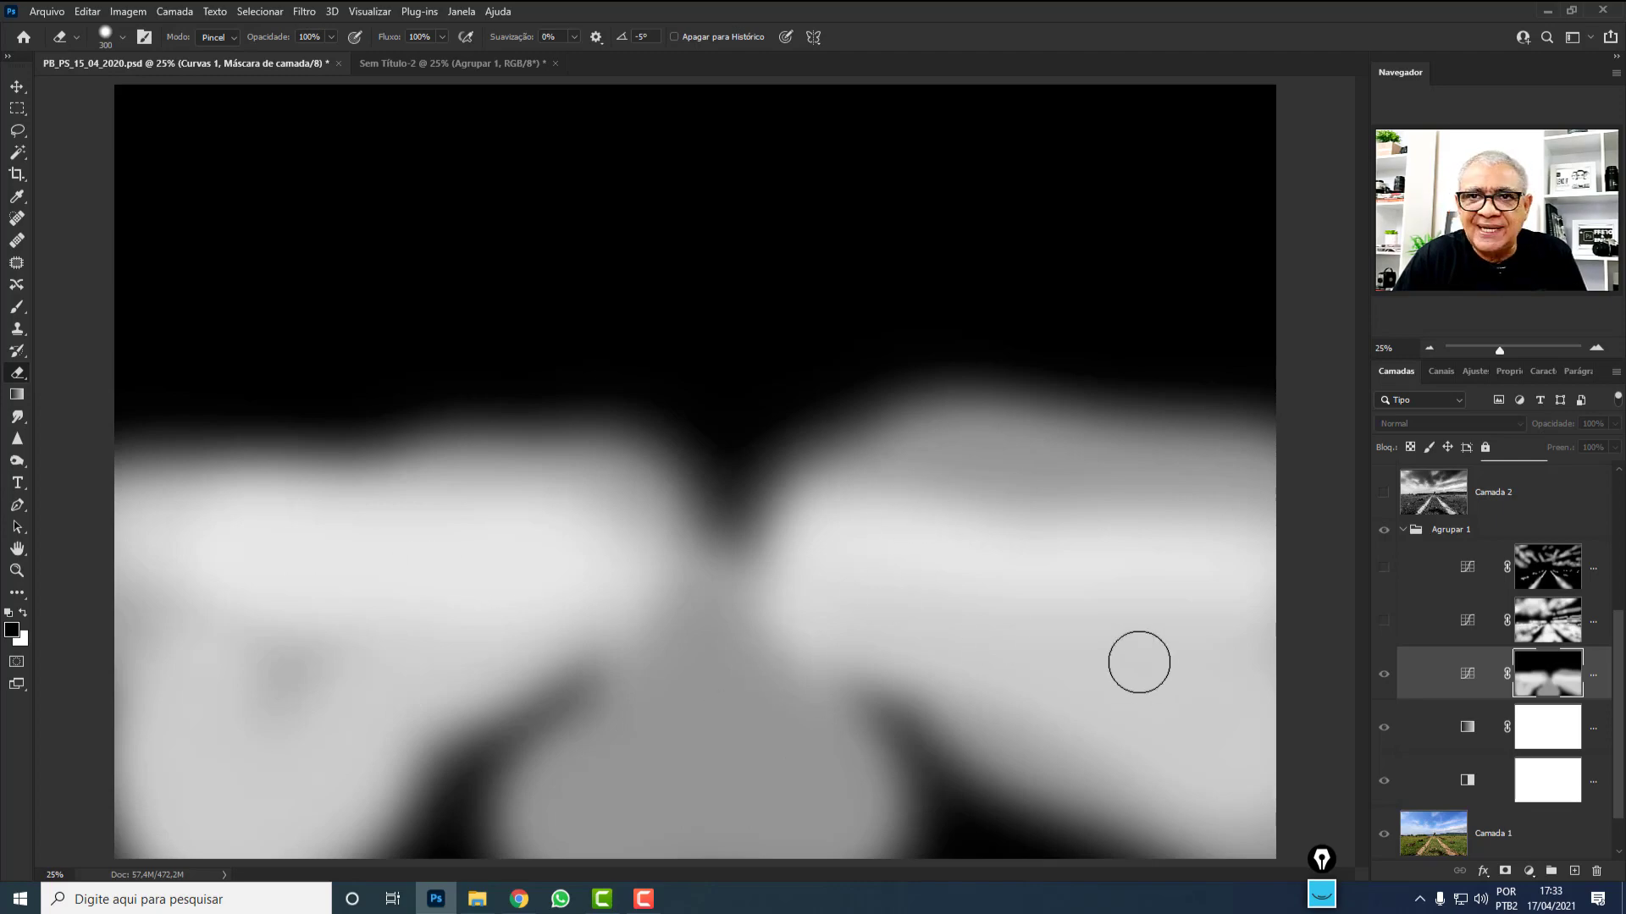
pyautogui.click(1479, 672)
pyautogui.keyDown('shift'); pyautogui.click(1529, 673); pyautogui.keyUp('shift')
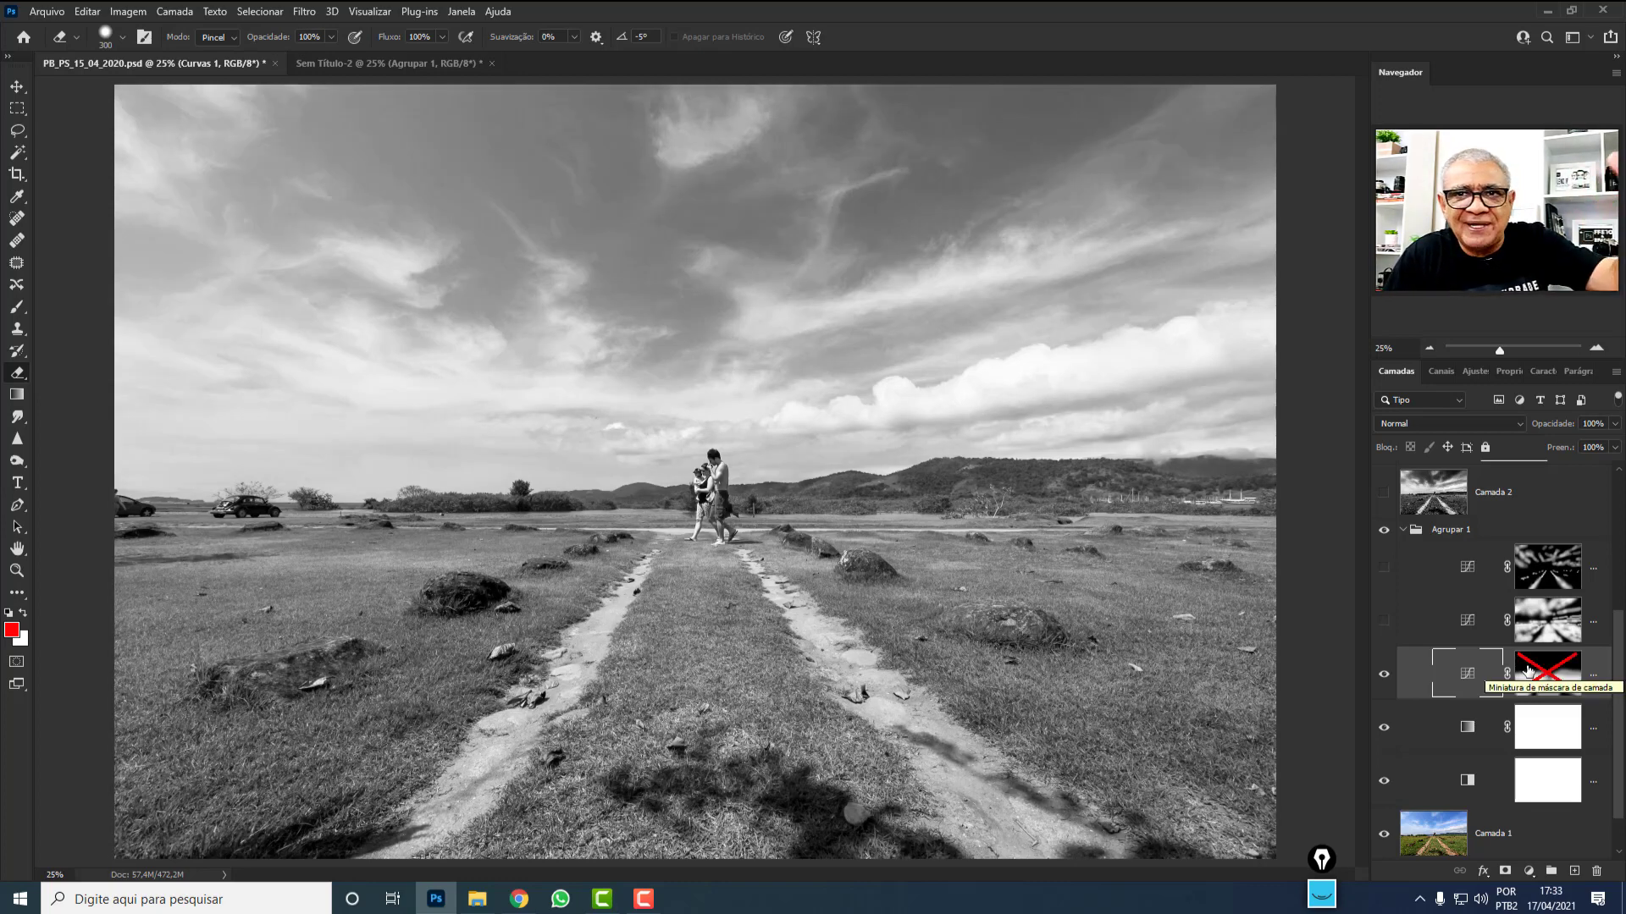
pyautogui.keyDown('shift'); pyautogui.click(1529, 673); pyautogui.keyUp('shift')
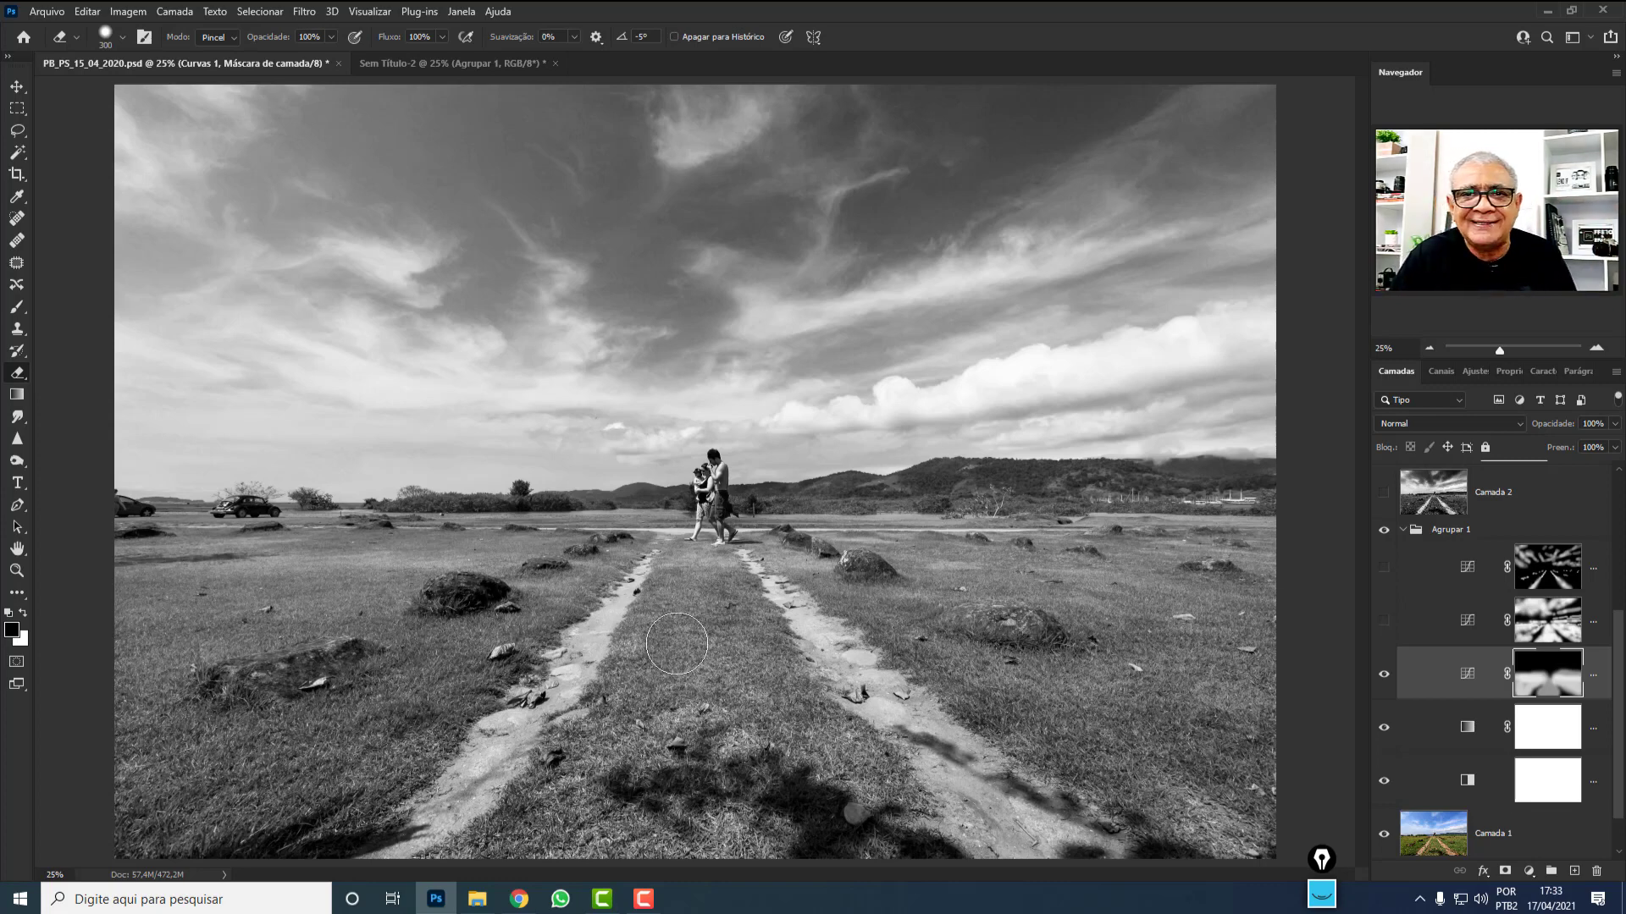
# Show the middle Curves layer, check its effect with the mask disabled, and display the re-enabled mask on its own.
pyautogui.click(1383, 620)
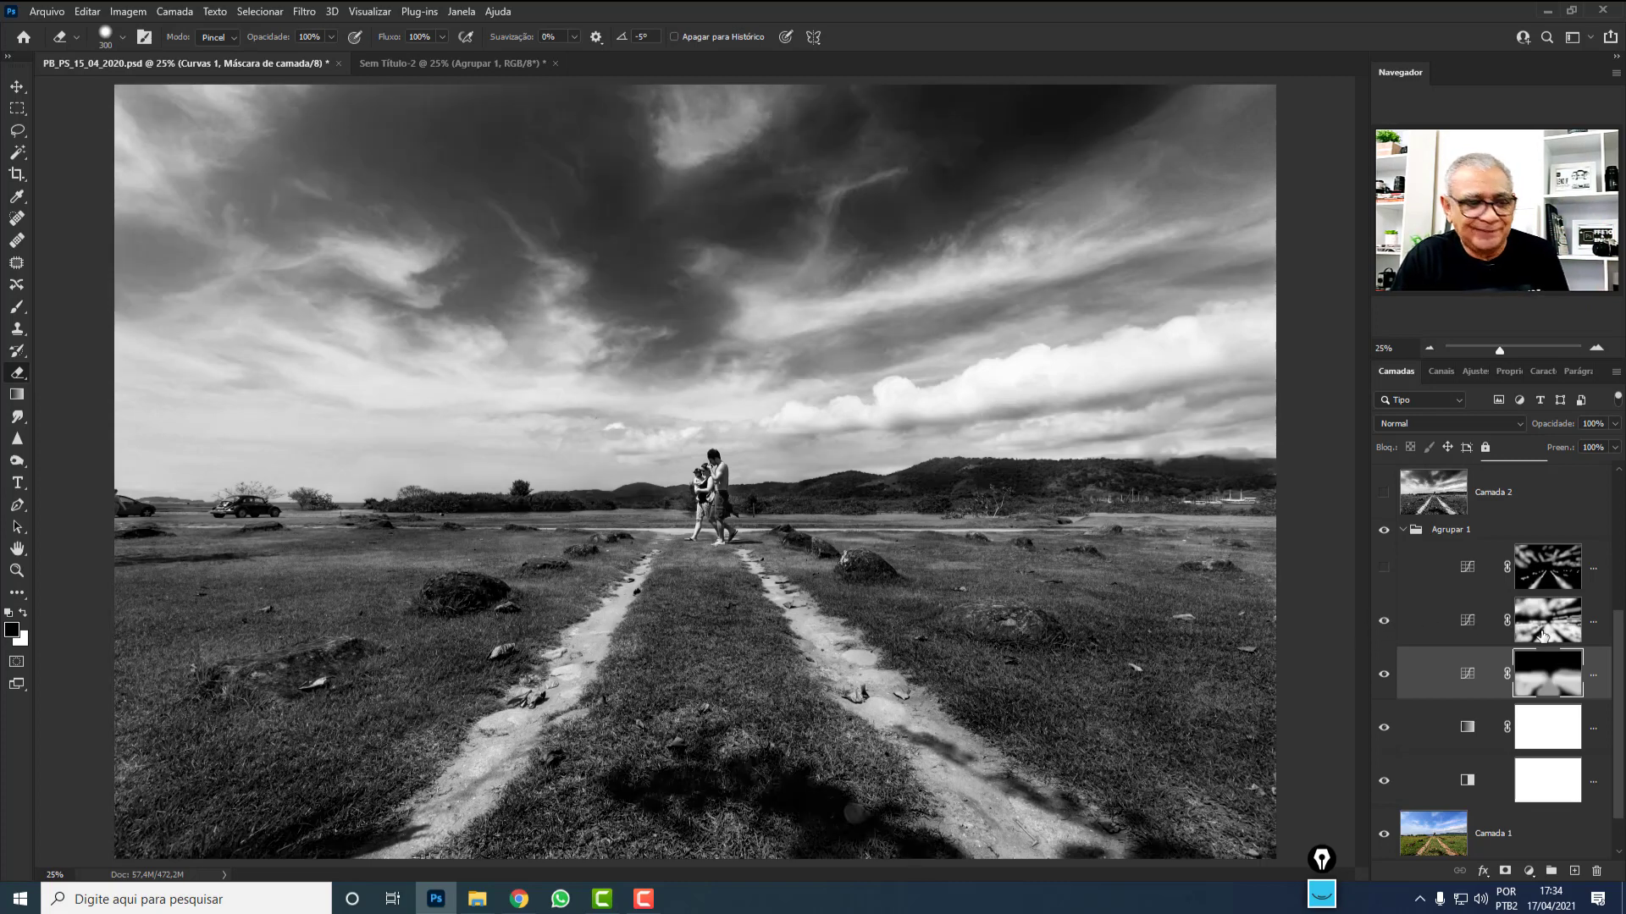
pyautogui.keyDown('shift'); pyautogui.click(1543, 637); pyautogui.keyUp('shift')
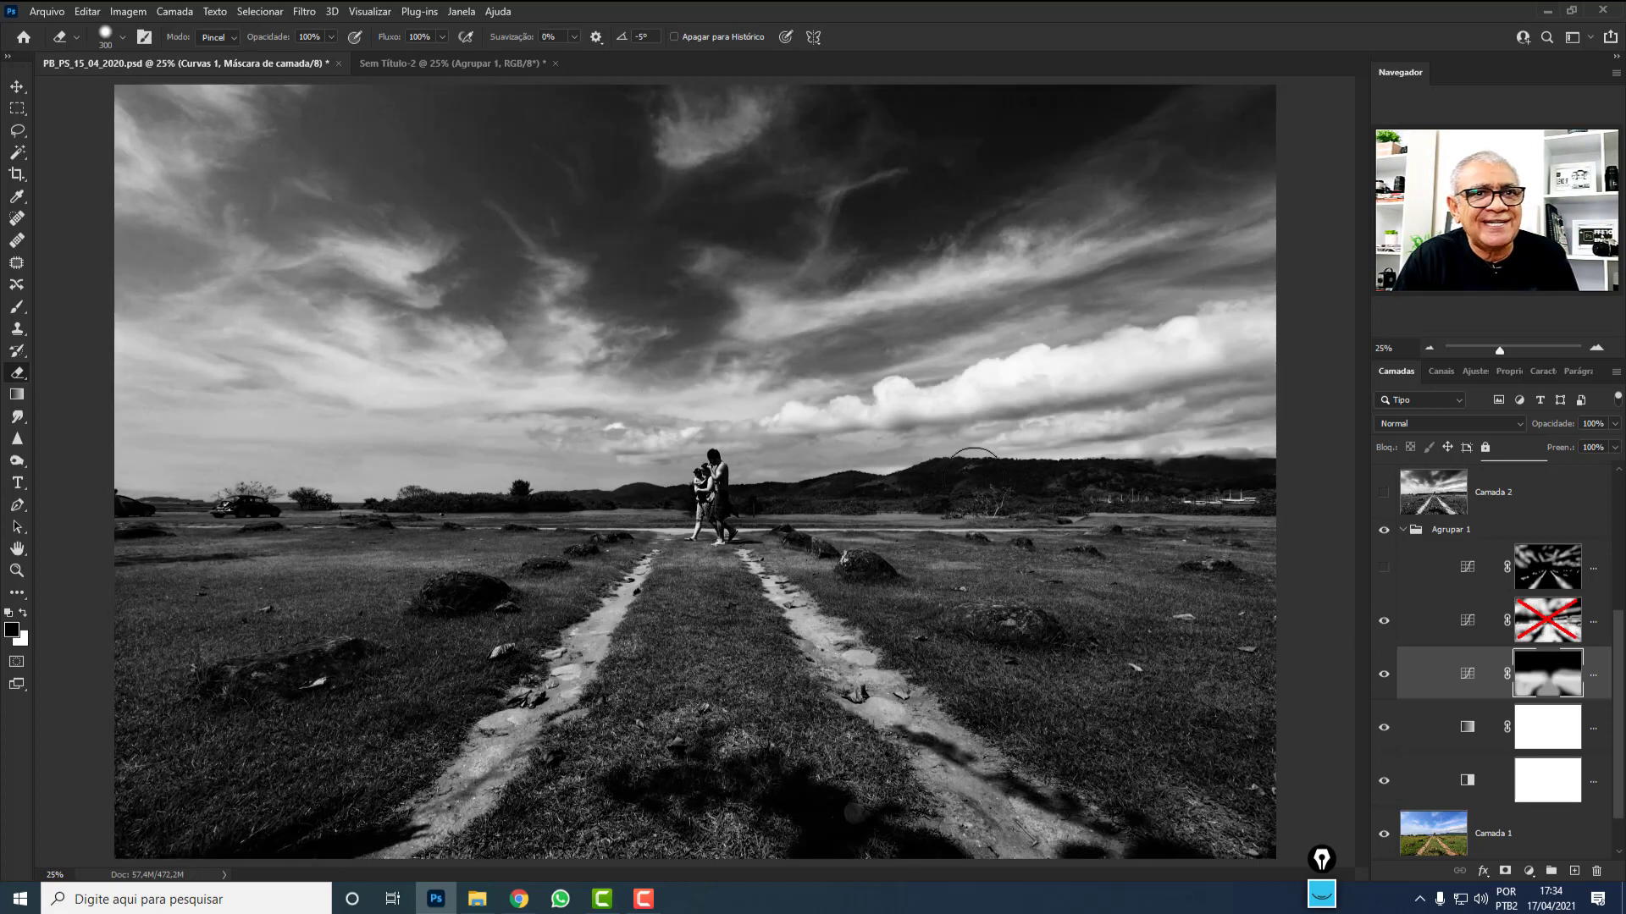
pyautogui.click(1551, 624)
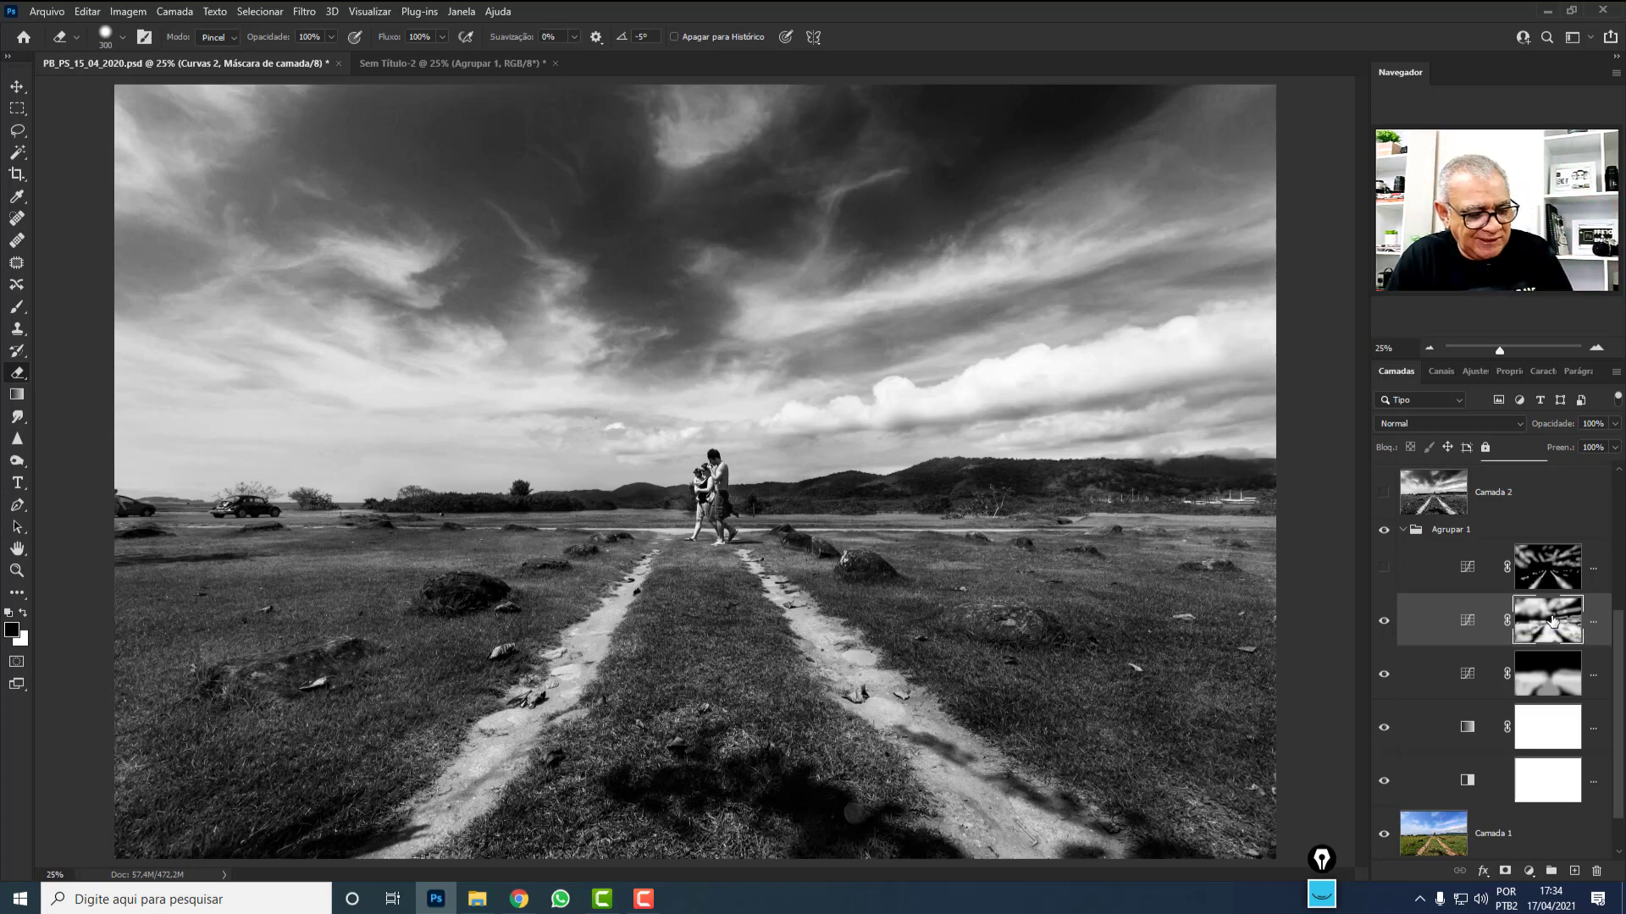
pyautogui.keyDown('alt'); pyautogui.click(1552, 623); pyautogui.keyUp('alt')
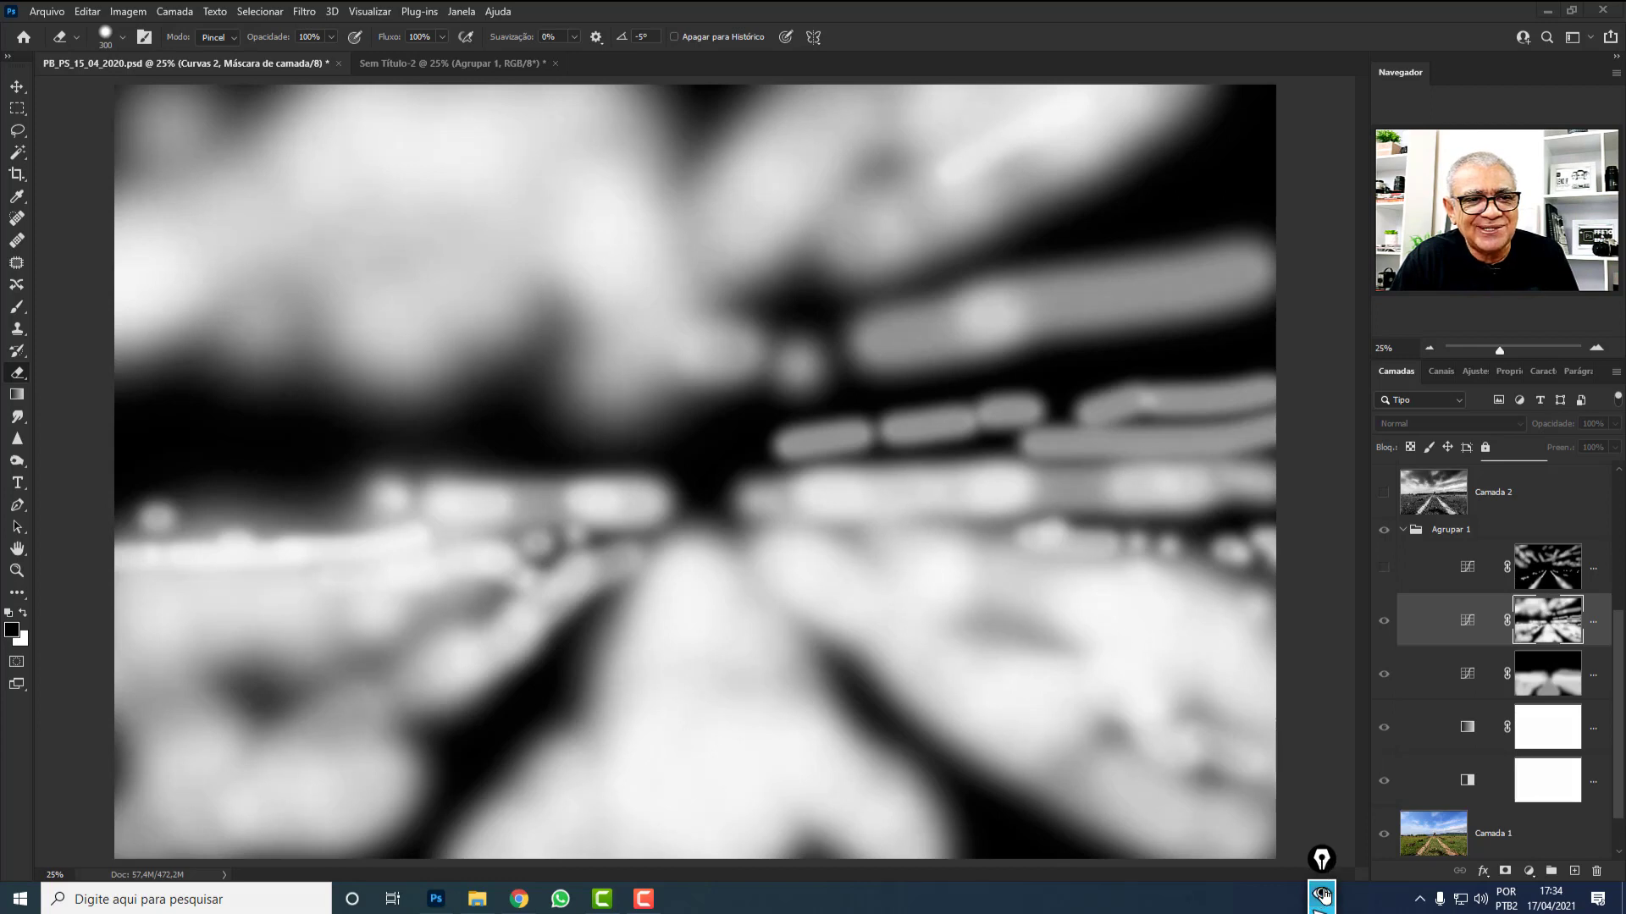
# Draw two straight red annotation lines over the sky area of the mask, one on each side, slanting toward the centre.
pyautogui.moveTo(1321, 860); pyautogui.dragTo(1320, 668)
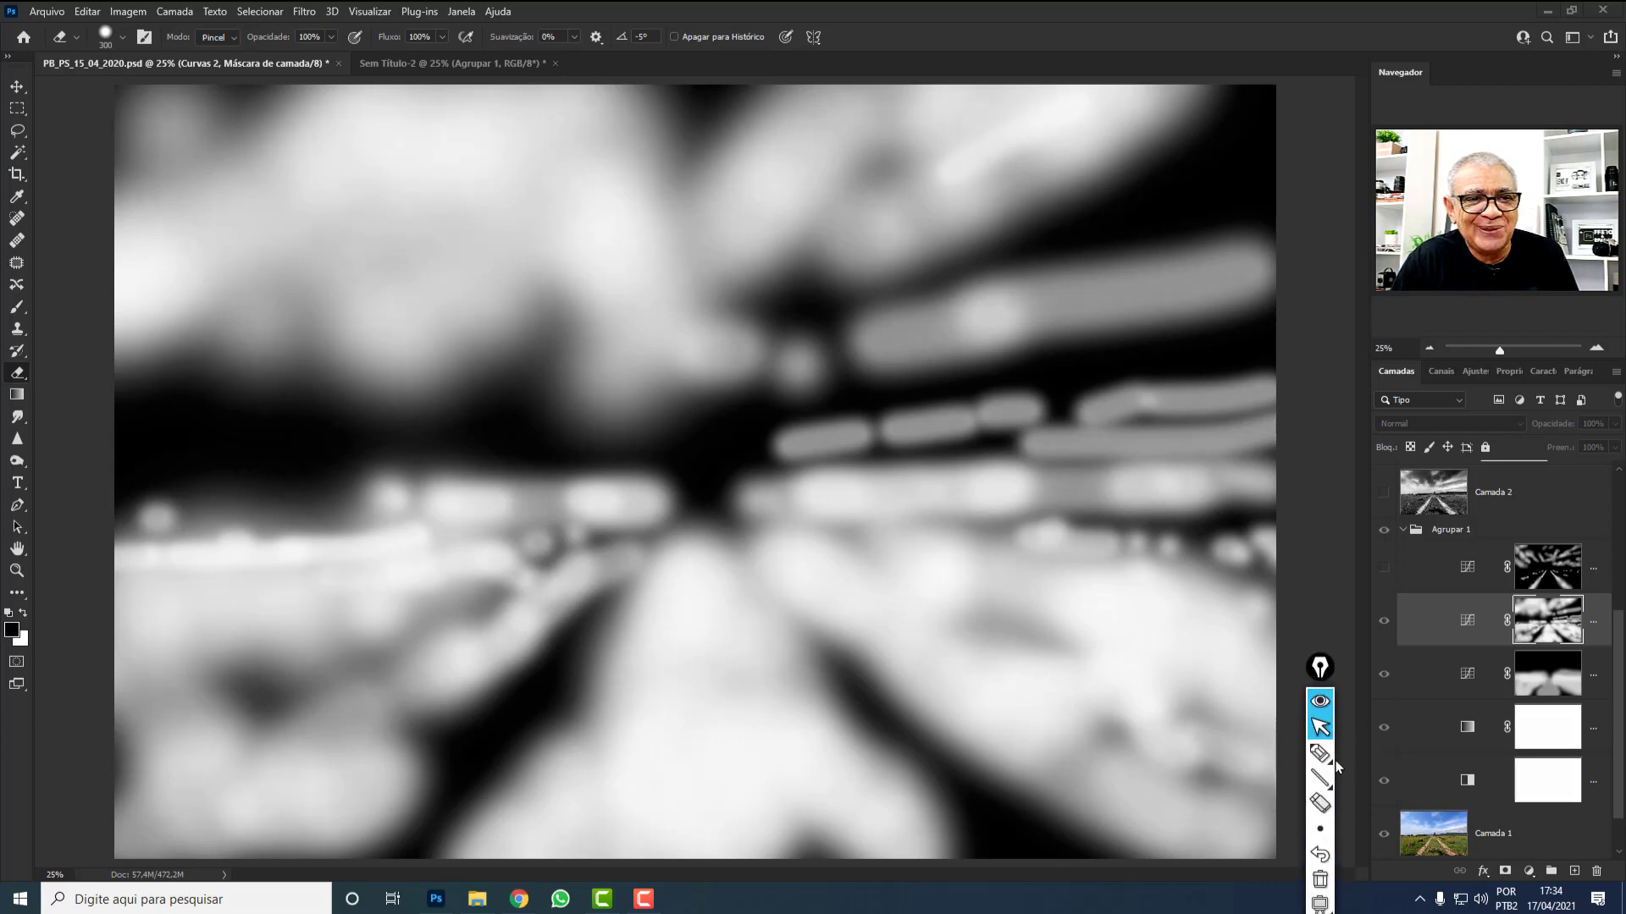
pyautogui.moveTo(1332, 760)
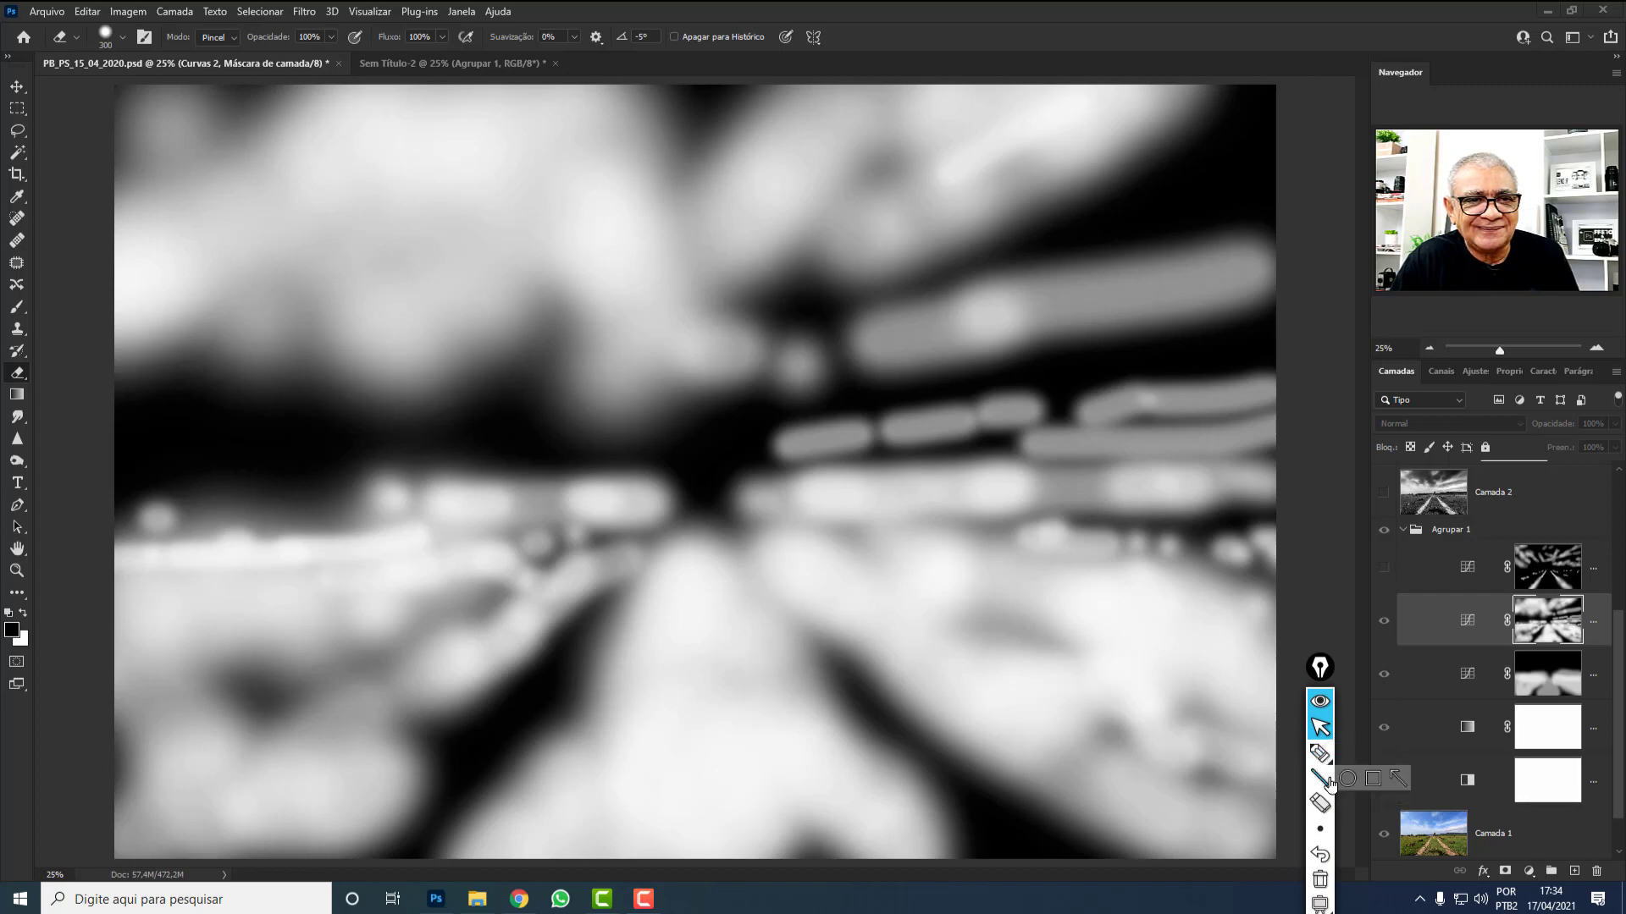
pyautogui.click(1329, 780)
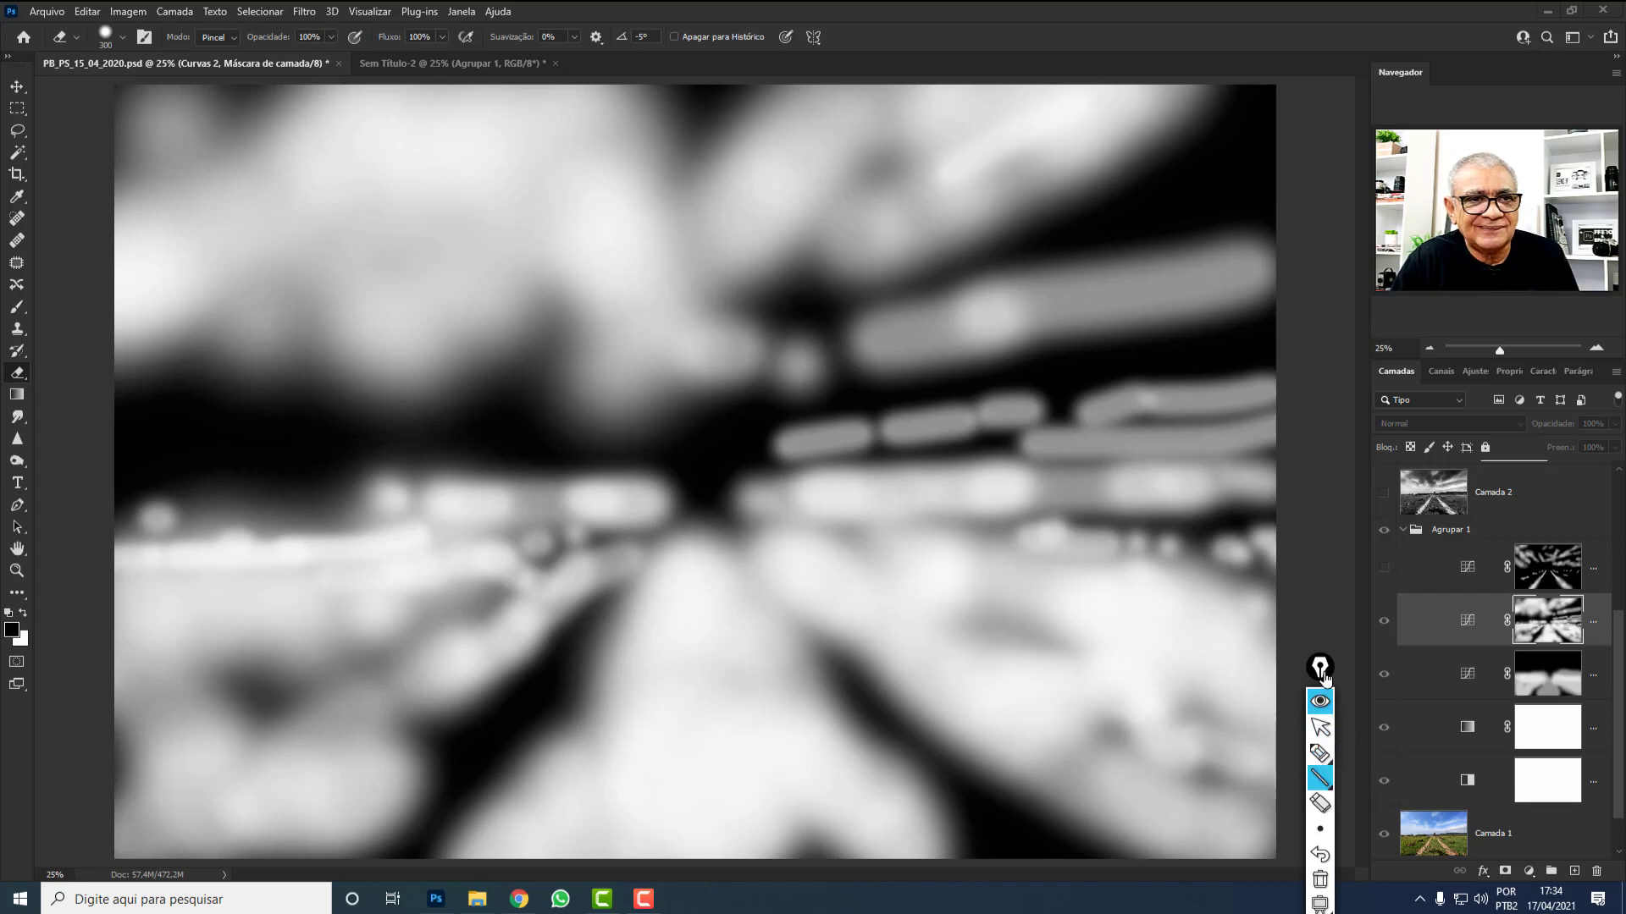
pyautogui.moveTo(1324, 679); pyautogui.dragTo(1323, 511)
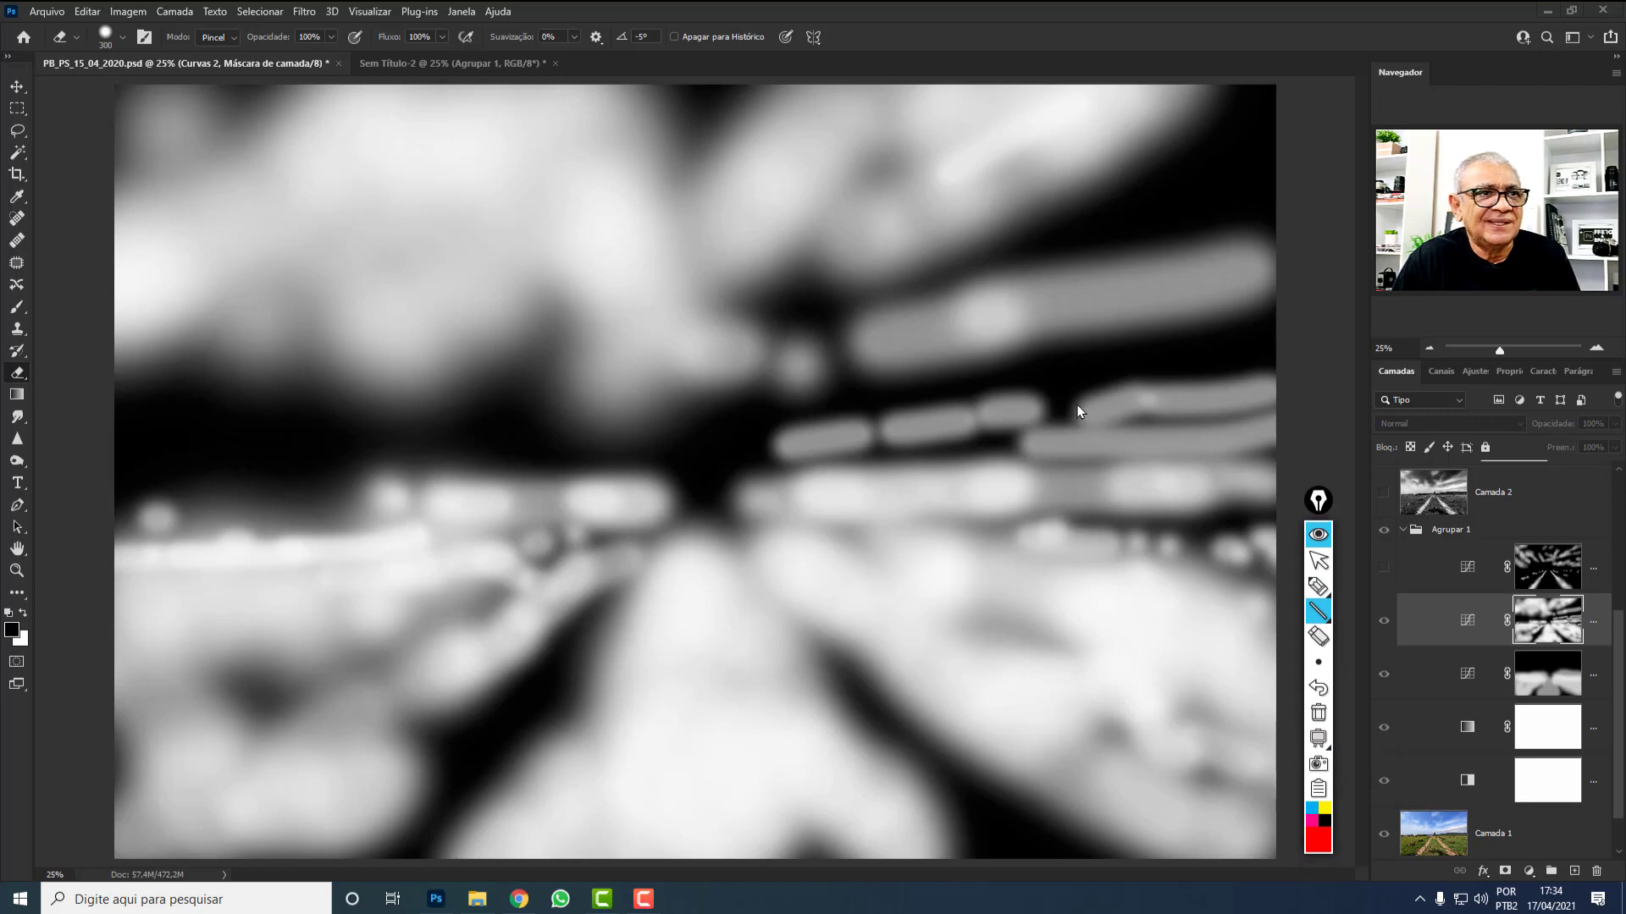
pyautogui.moveTo(1111, 119); pyautogui.dragTo(787, 254)
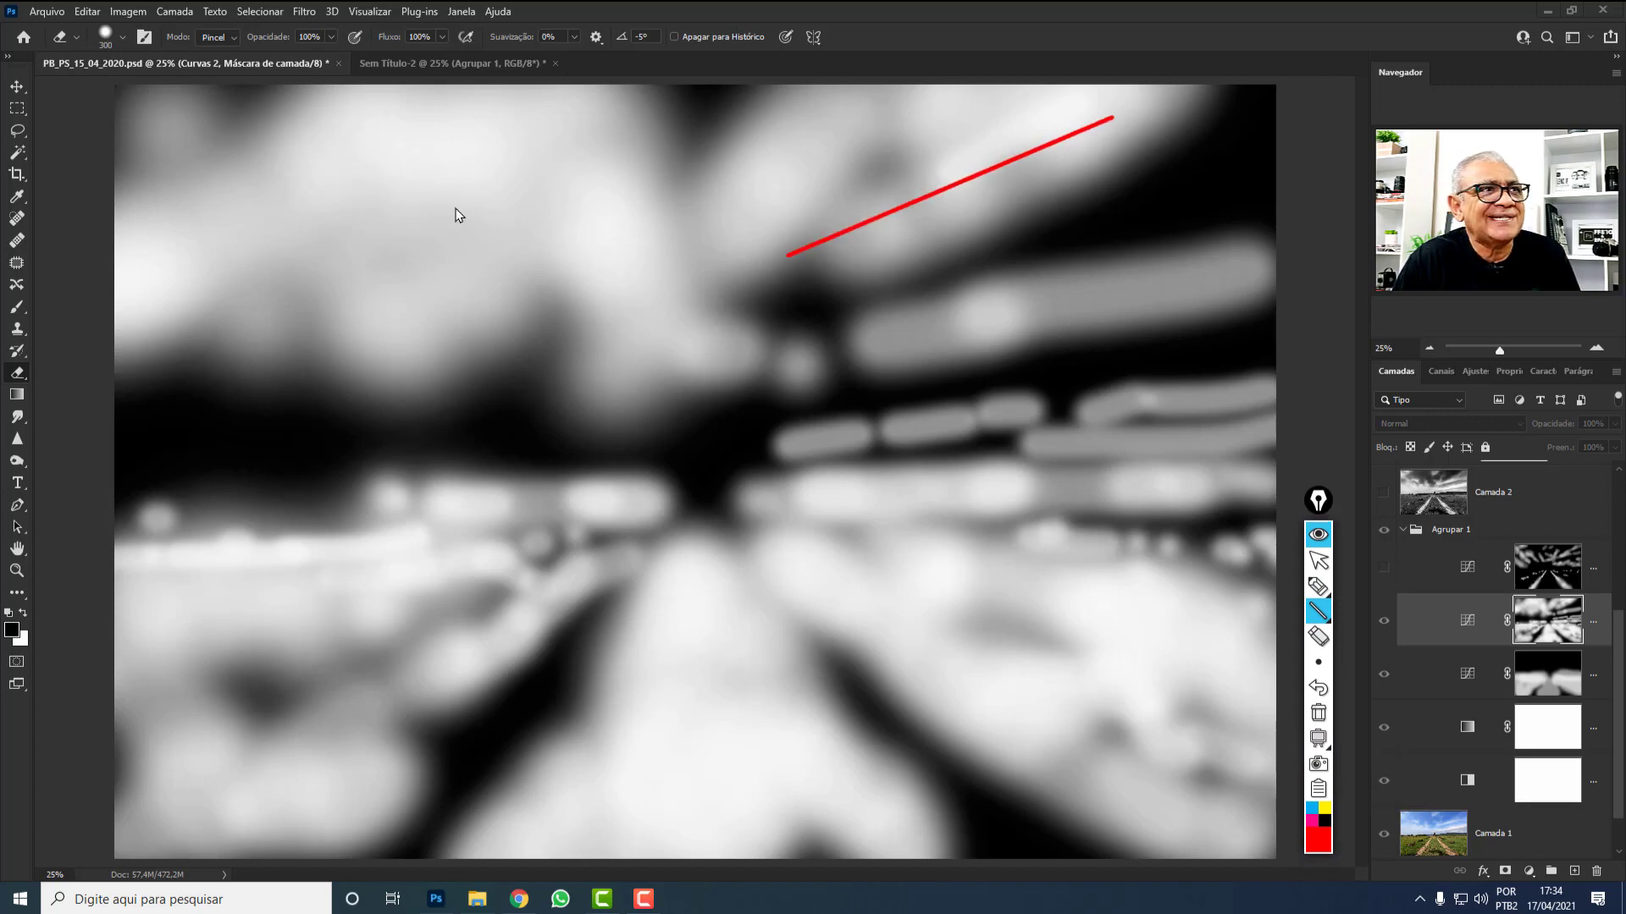
pyautogui.moveTo(271, 158); pyautogui.dragTo(608, 253)
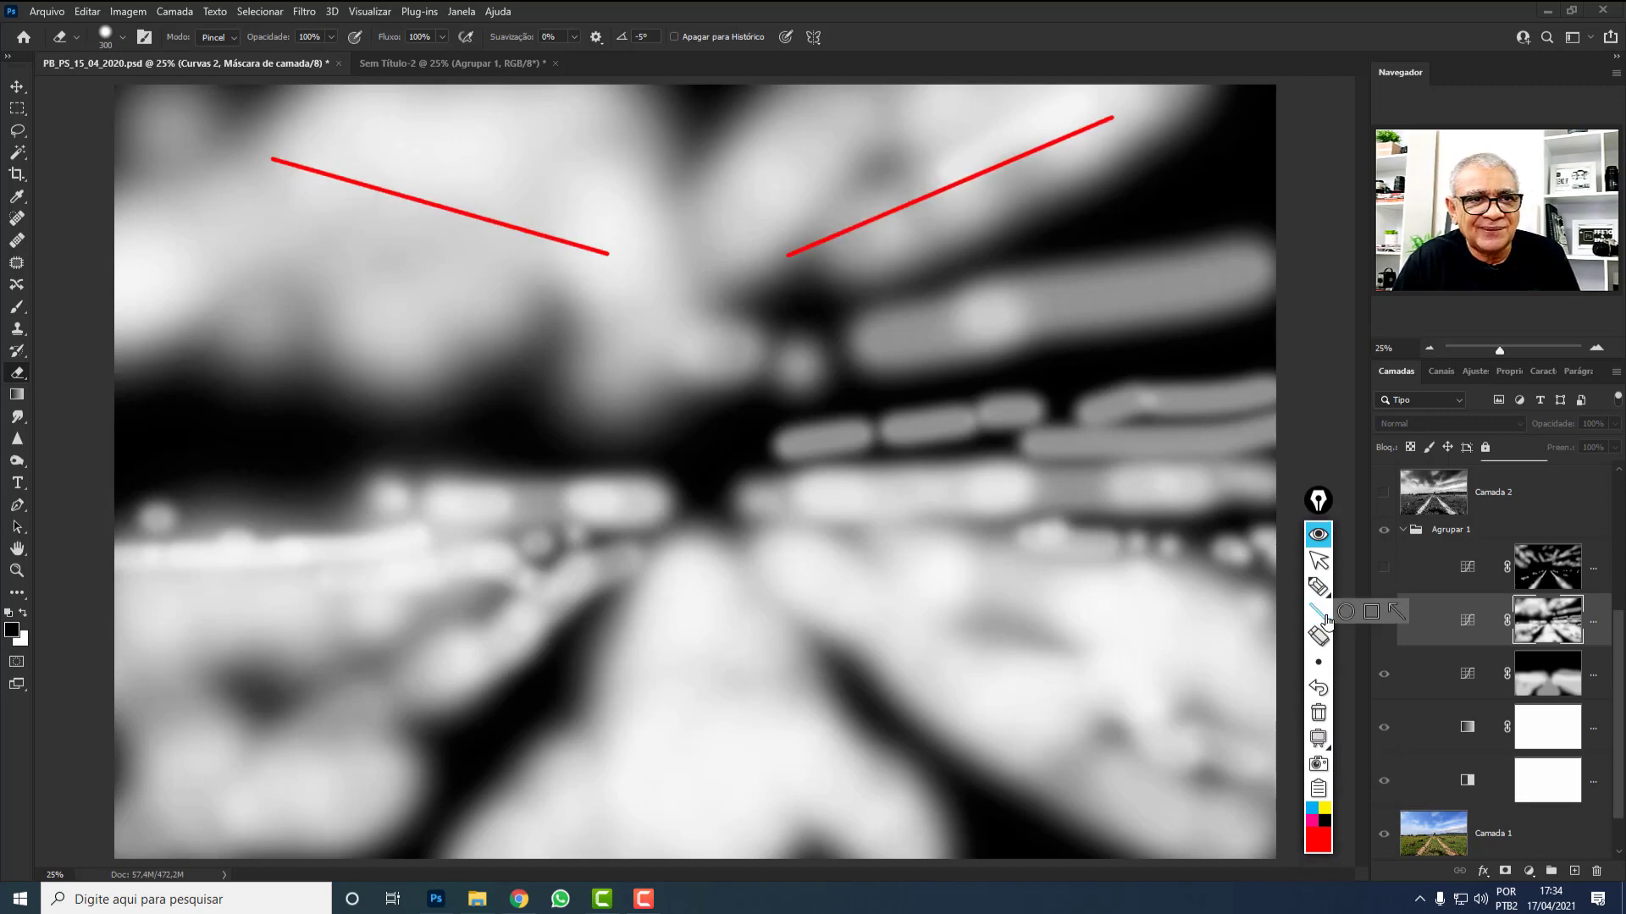
# Annotate the sky area of the mask with three red arrows pointing down toward the centre of the image.
pyautogui.click(1396, 612)
pyautogui.moveTo(223, 214); pyautogui.dragTo(561, 273)
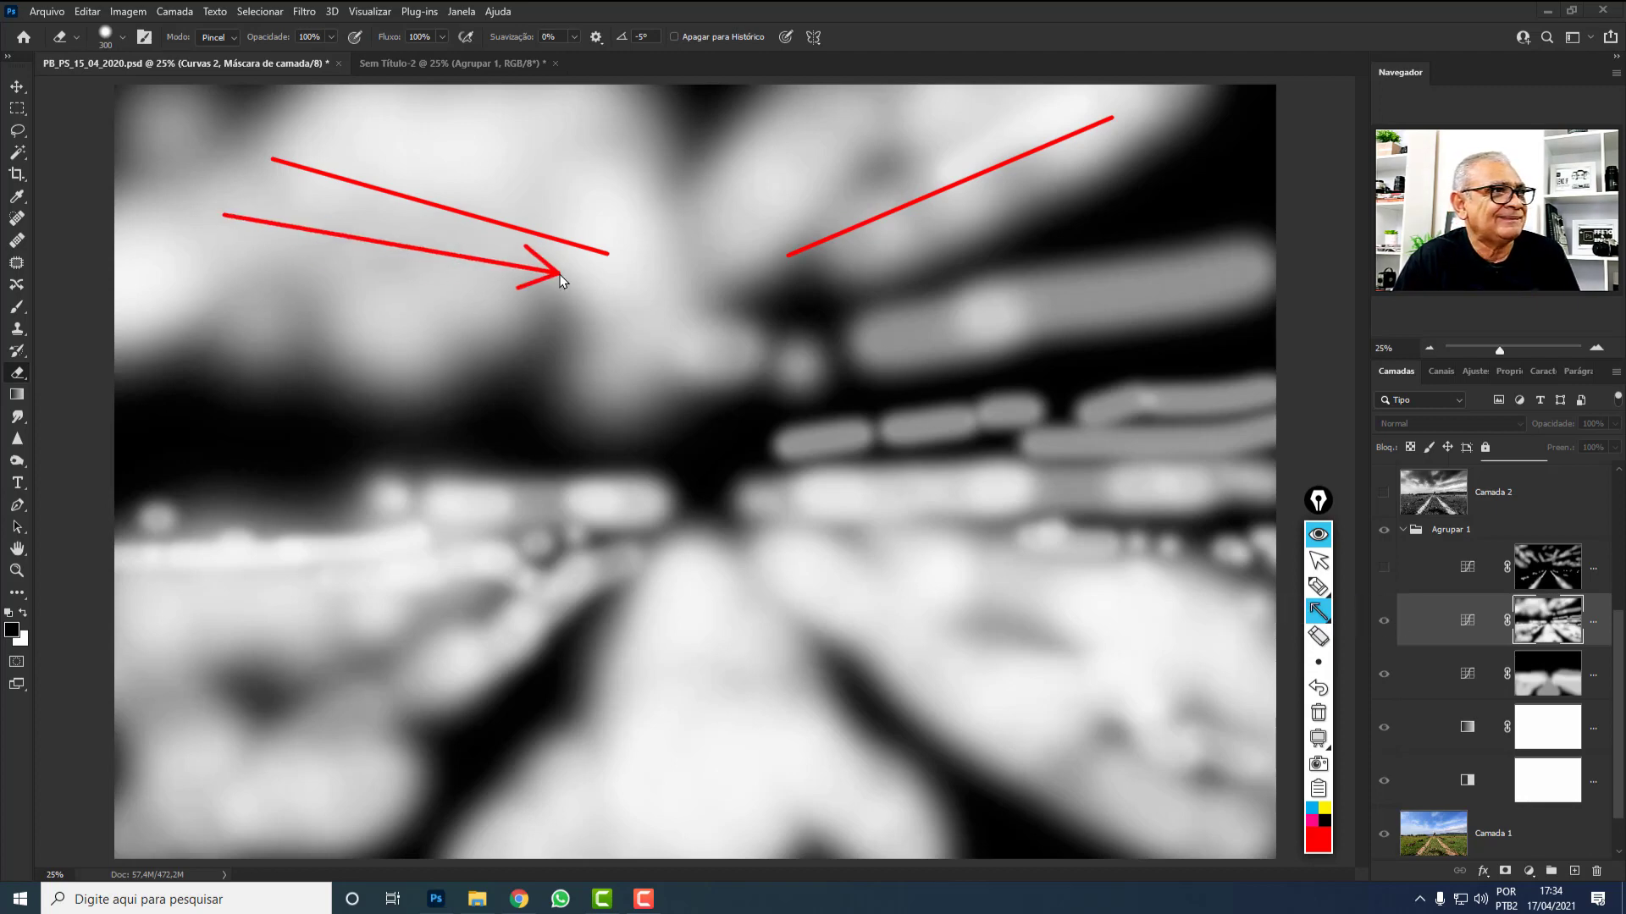
pyautogui.moveTo(1116, 154); pyautogui.dragTo(787, 296)
pyautogui.moveTo(536, 147); pyautogui.dragTo(737, 297)
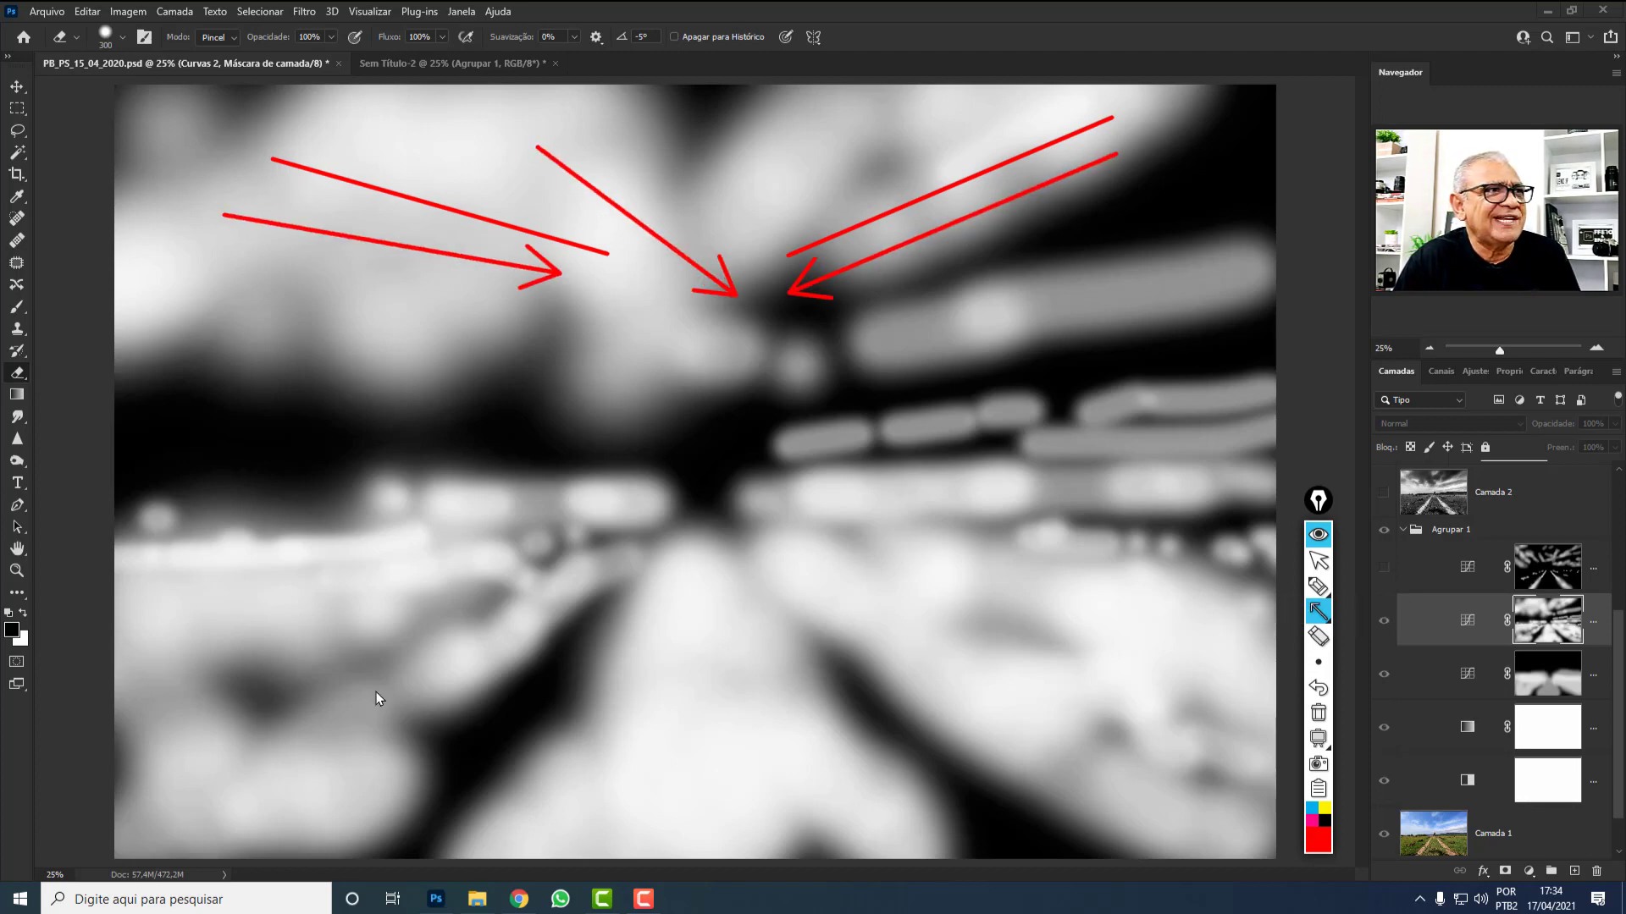
# Annotate the ground and horizon areas of the mask with eight red arrows converging on the couple's position.
pyautogui.moveTo(153, 546); pyautogui.dragTo(584, 470)
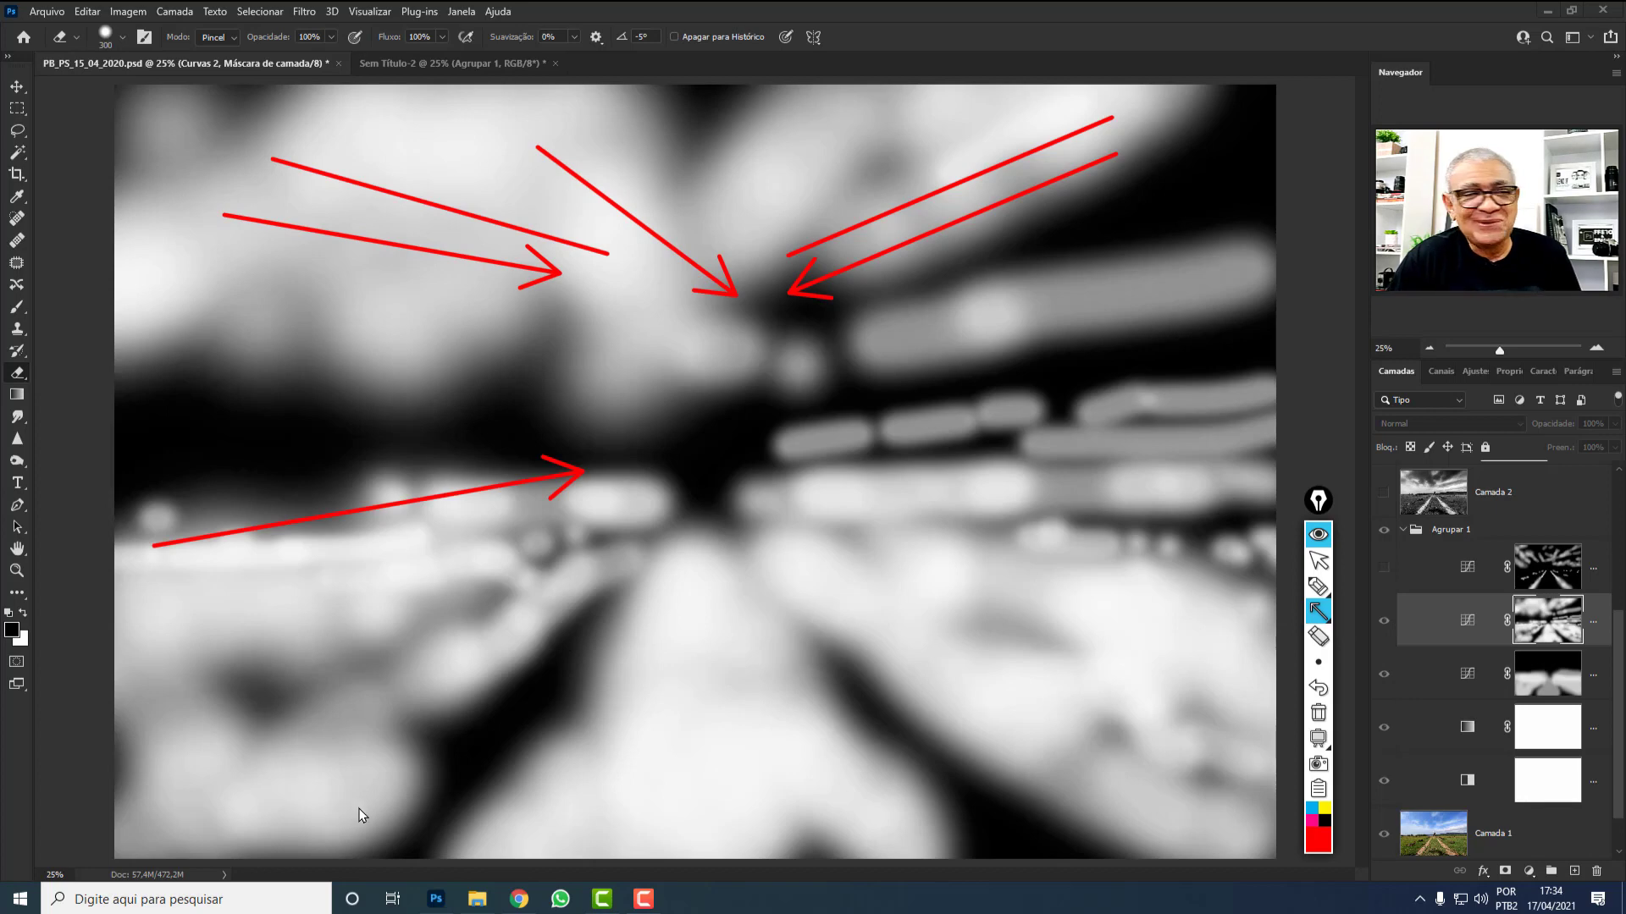
pyautogui.moveTo(340, 852); pyautogui.dragTo(631, 520)
pyautogui.moveTo(196, 721); pyautogui.dragTo(525, 534)
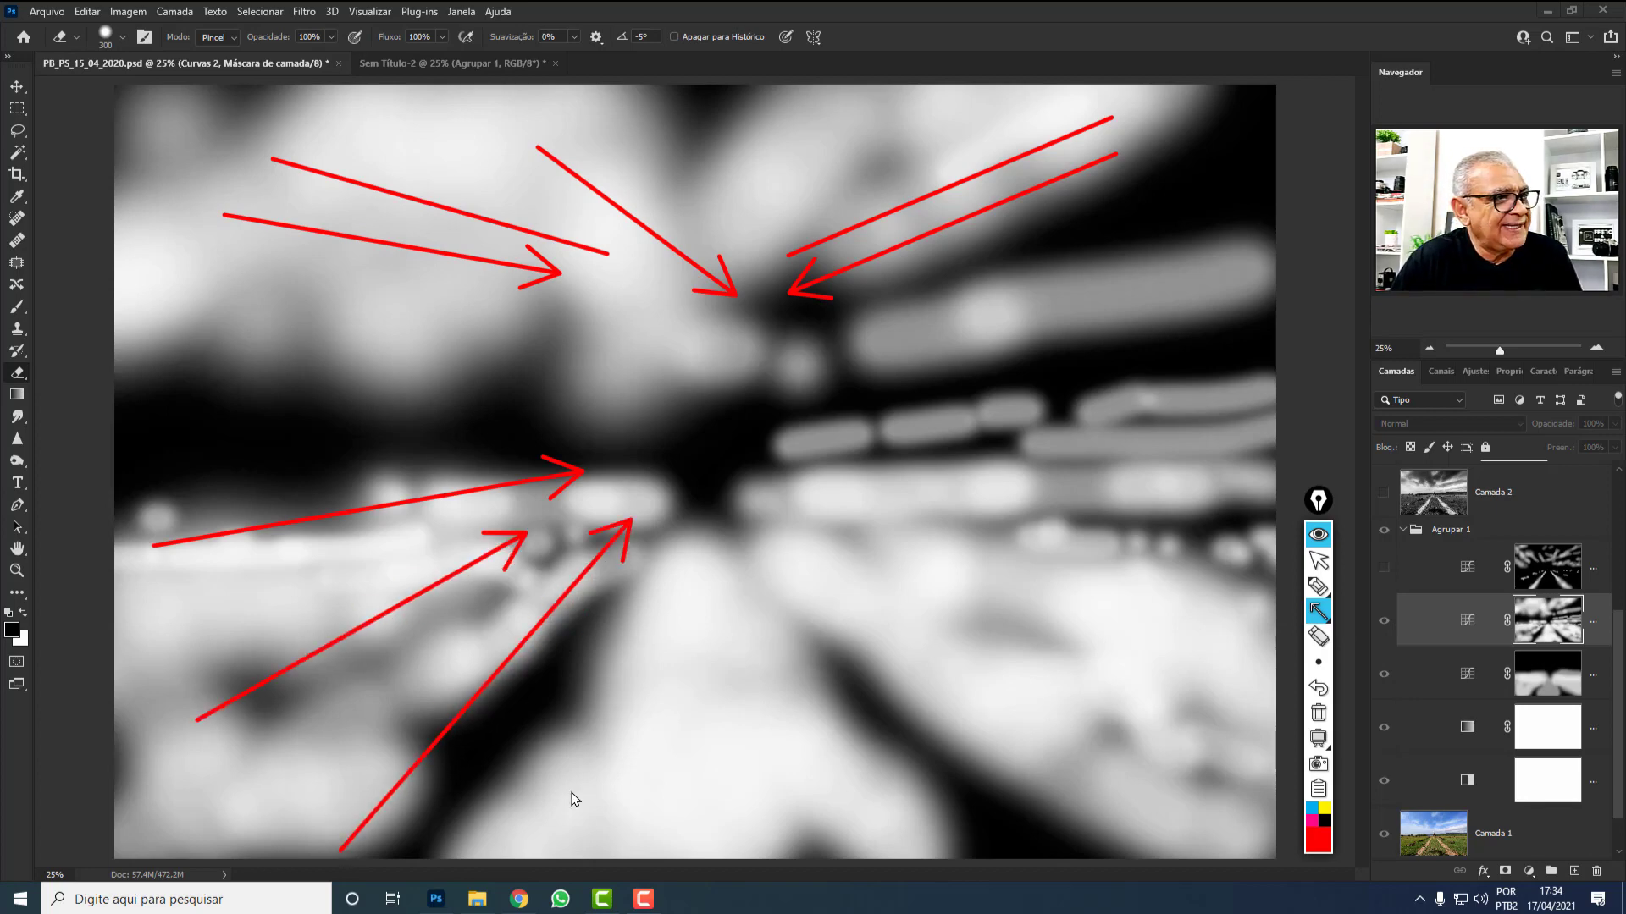
pyautogui.moveTo(571, 792); pyautogui.dragTo(712, 466)
pyautogui.moveTo(900, 804); pyautogui.dragTo(705, 508)
pyautogui.moveTo(1184, 748); pyautogui.dragTo(800, 539)
pyautogui.moveTo(1222, 607); pyautogui.dragTo(862, 503)
pyautogui.moveTo(1194, 464); pyautogui.dragTo(857, 474)
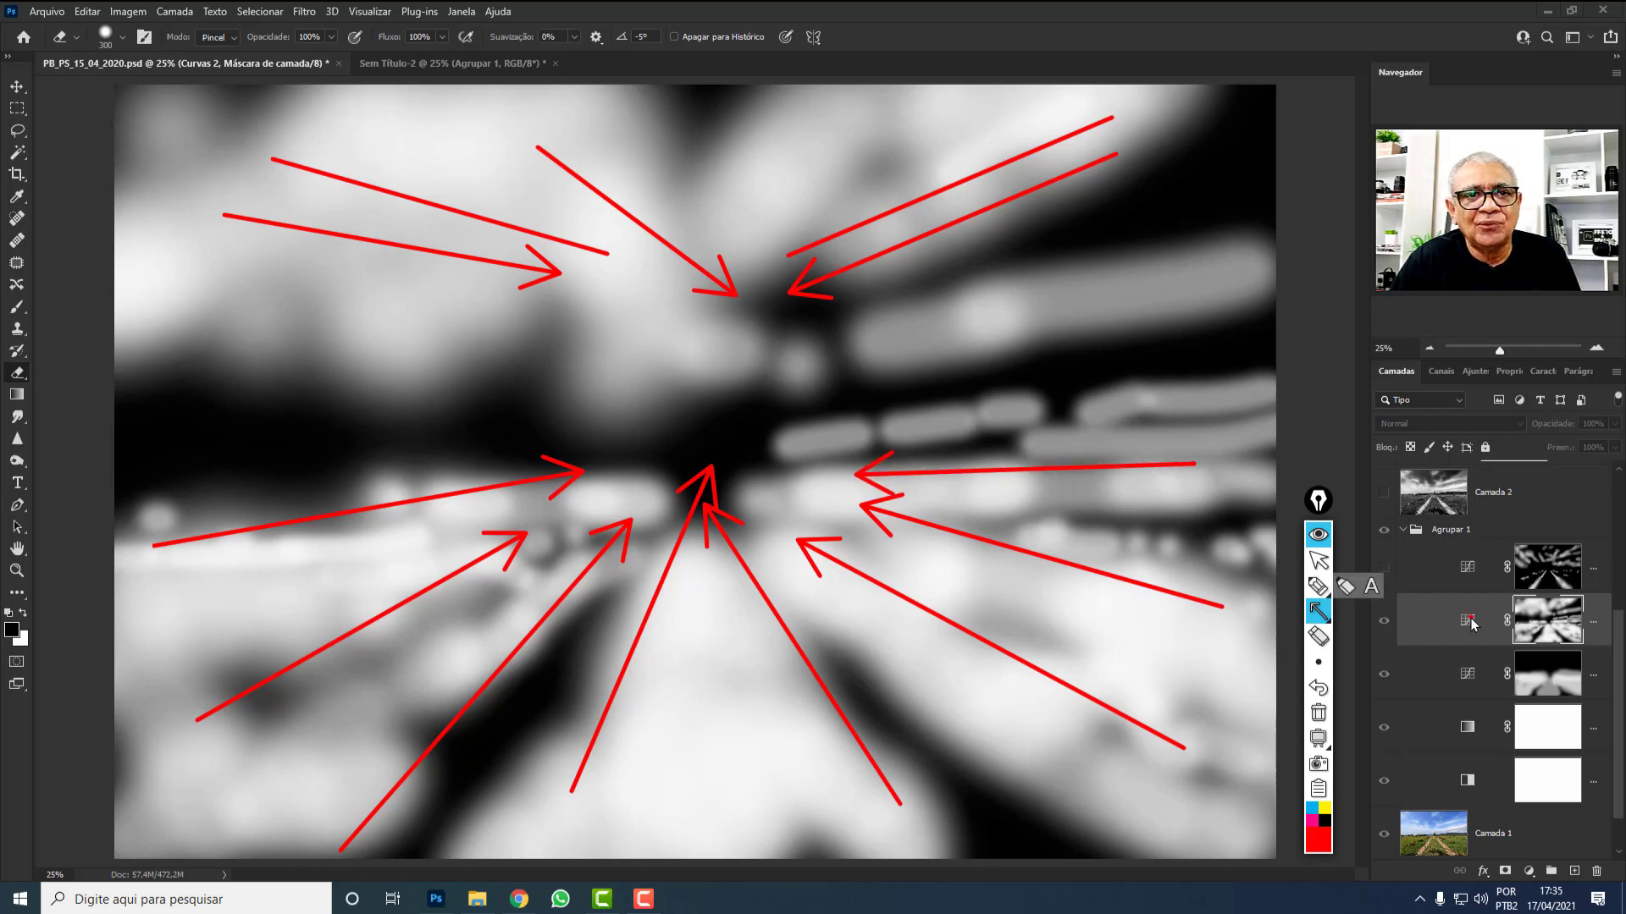
# Hide the red annotations and switch from the middle Curves layer's mask view back to the photo.
pyautogui.click(1550, 622)
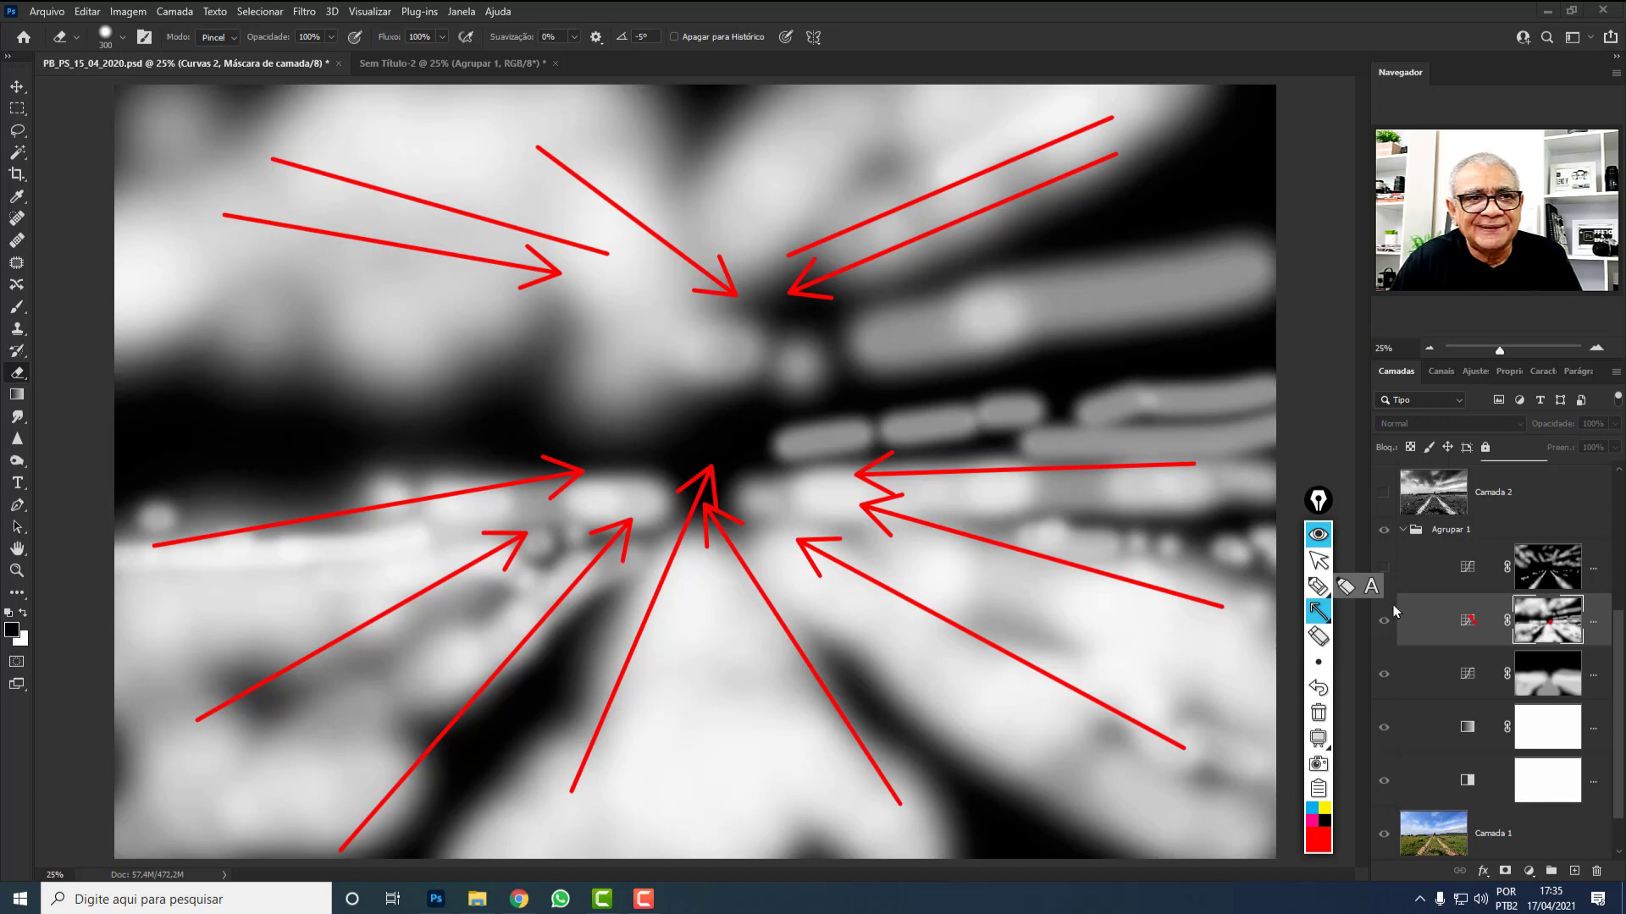
pyautogui.click(1318, 535)
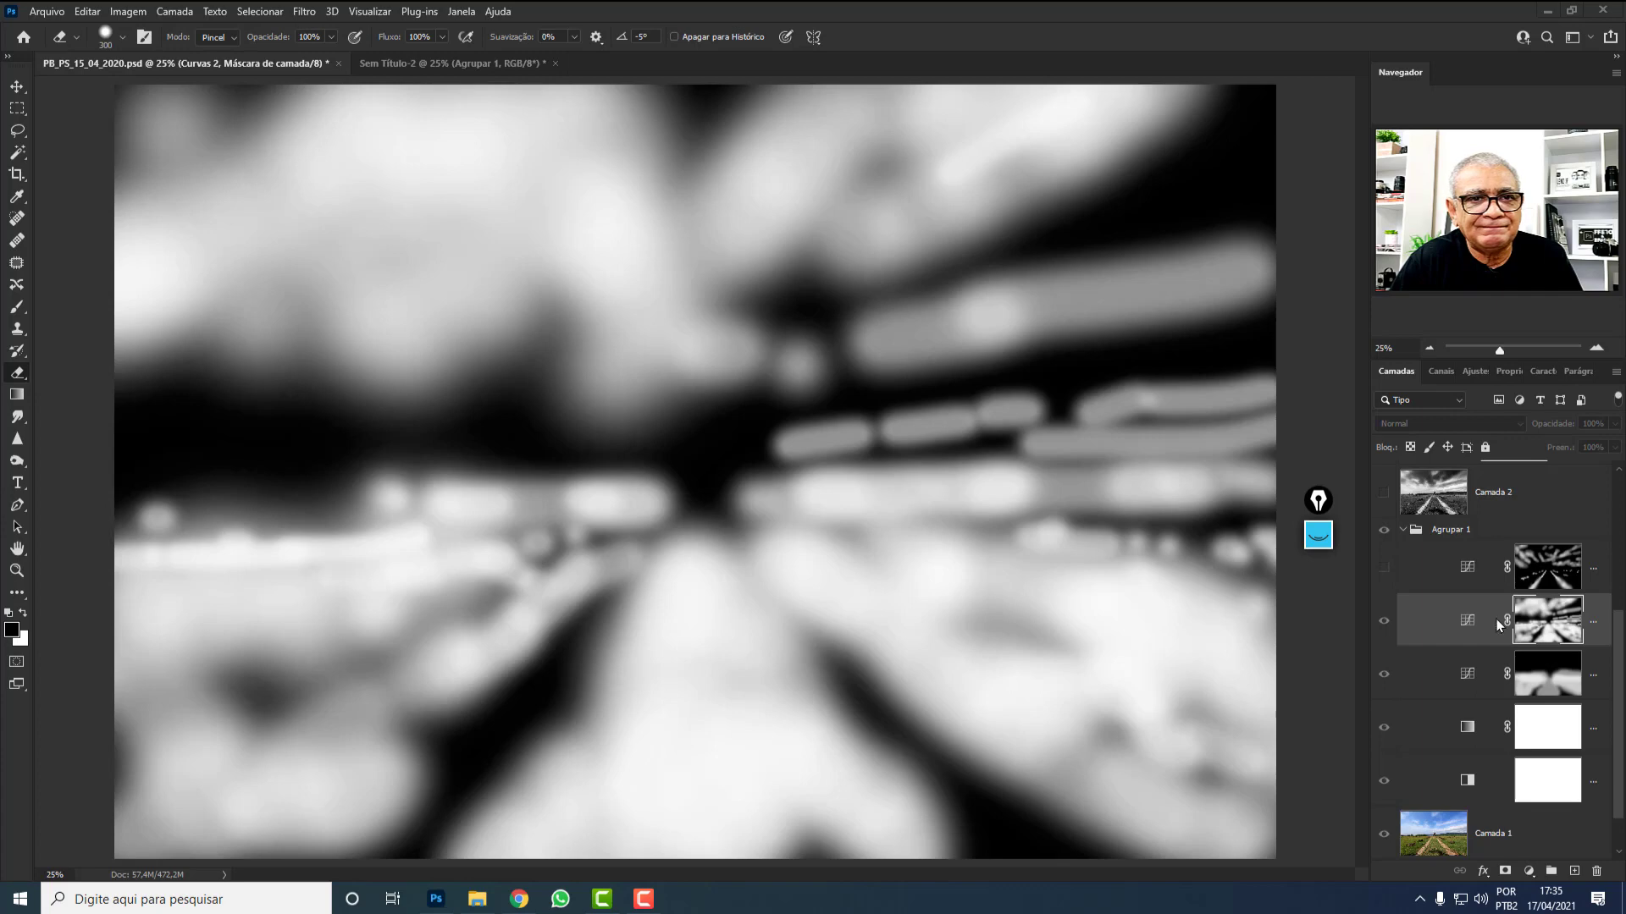
pyautogui.click(1467, 620)
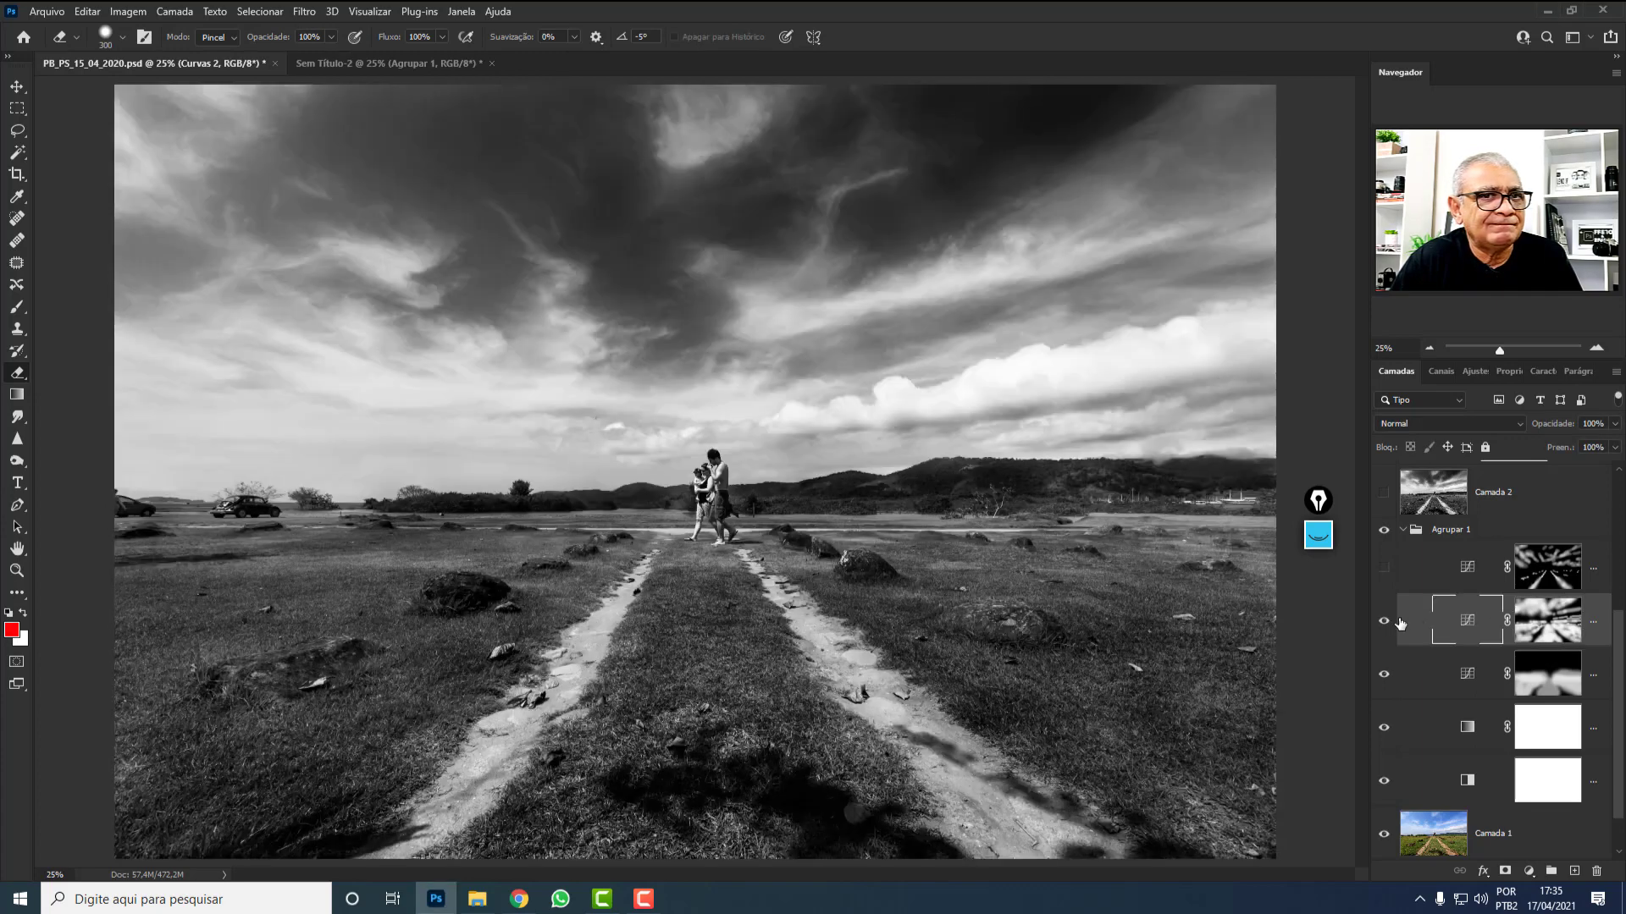
# Compare the middle Curves layer's effect with its mask disabled and enabled, leaving the mask disabled.
pyautogui.keyDown('shift'); pyautogui.click(1546, 622); pyautogui.keyUp('shift')
pyautogui.keyDown('shift'); pyautogui.click(1547, 622); pyautogui.keyUp('shift')
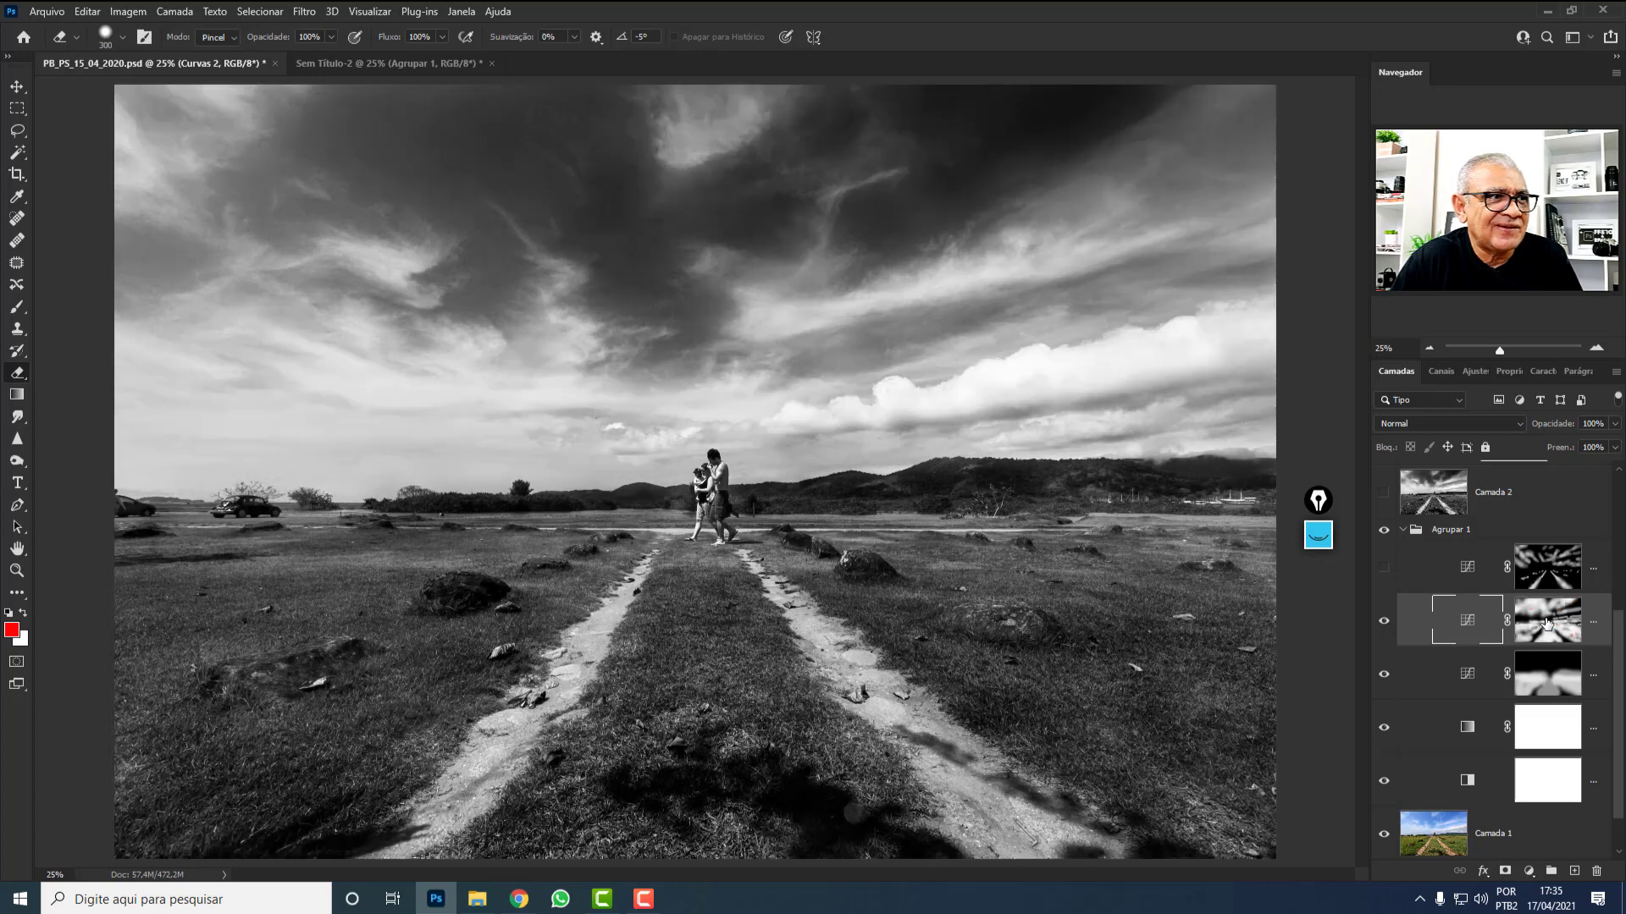
pyautogui.keyDown('shift'); pyautogui.click(1547, 622); pyautogui.keyUp('shift')
pyautogui.keyDown('shift'); pyautogui.click(1547, 622); pyautogui.keyUp('shift')
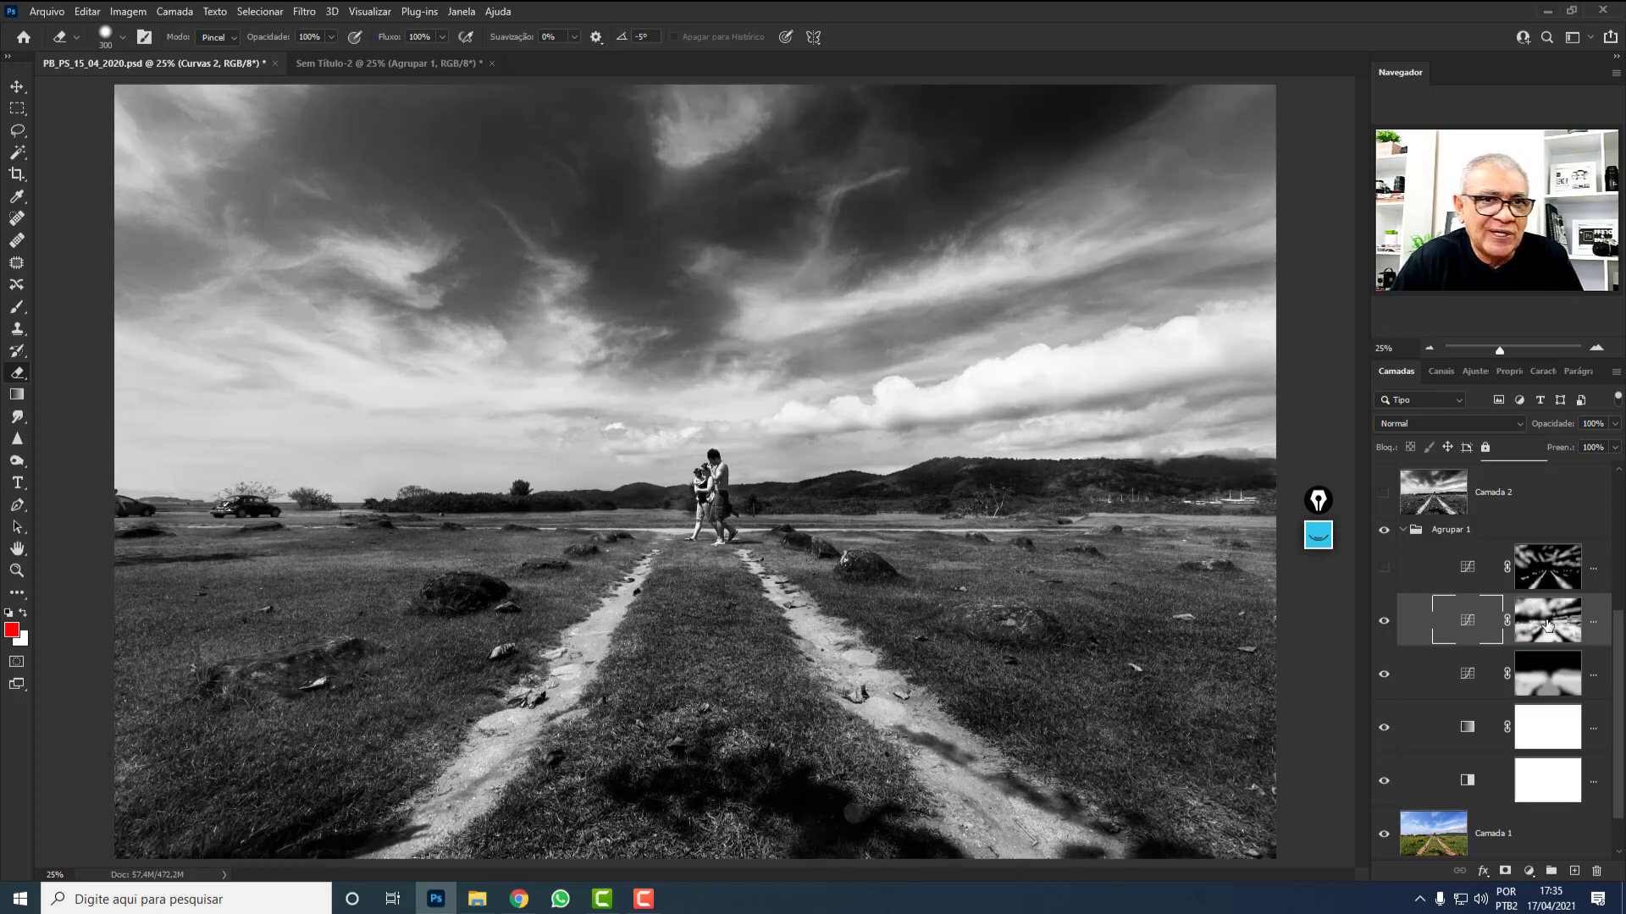
pyautogui.keyDown('shift'); pyautogui.click(1547, 622); pyautogui.keyUp('shift')
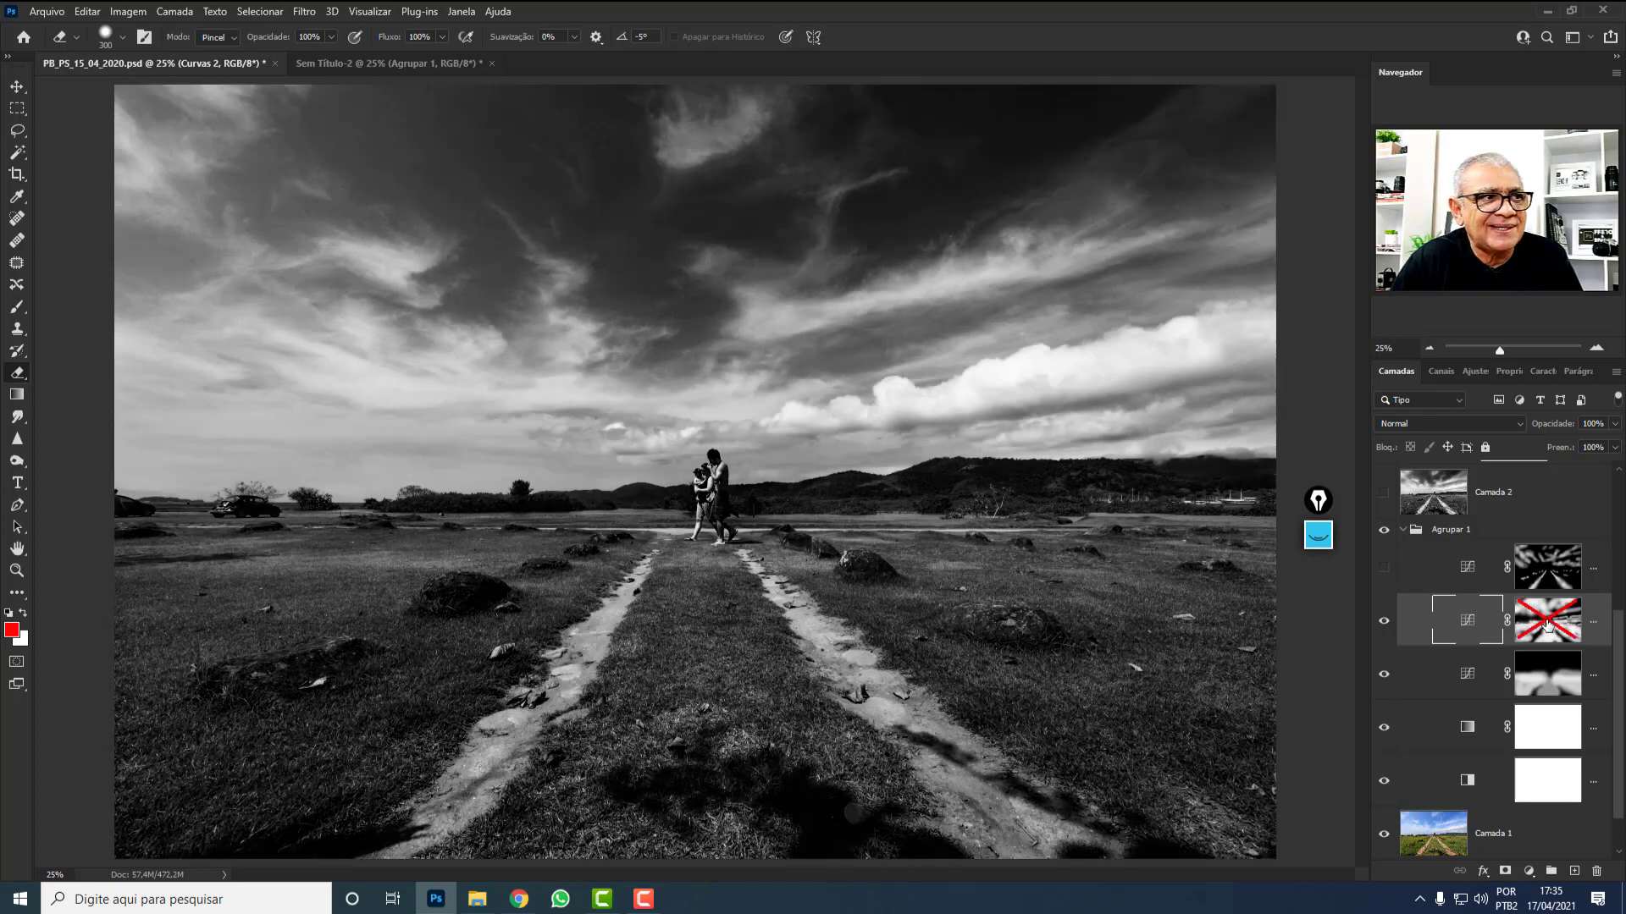
# Compare the middle Curves layer's effect by toggling its mask again, leaving the mask enabled and selected.
pyautogui.keyDown('shift'); pyautogui.click(1547, 622); pyautogui.keyUp('shift')
pyautogui.keyDown('shift'); pyautogui.click(1547, 624); pyautogui.keyUp('shift')
pyautogui.keyDown('shift'); pyautogui.click(1547, 624); pyautogui.keyUp('shift')
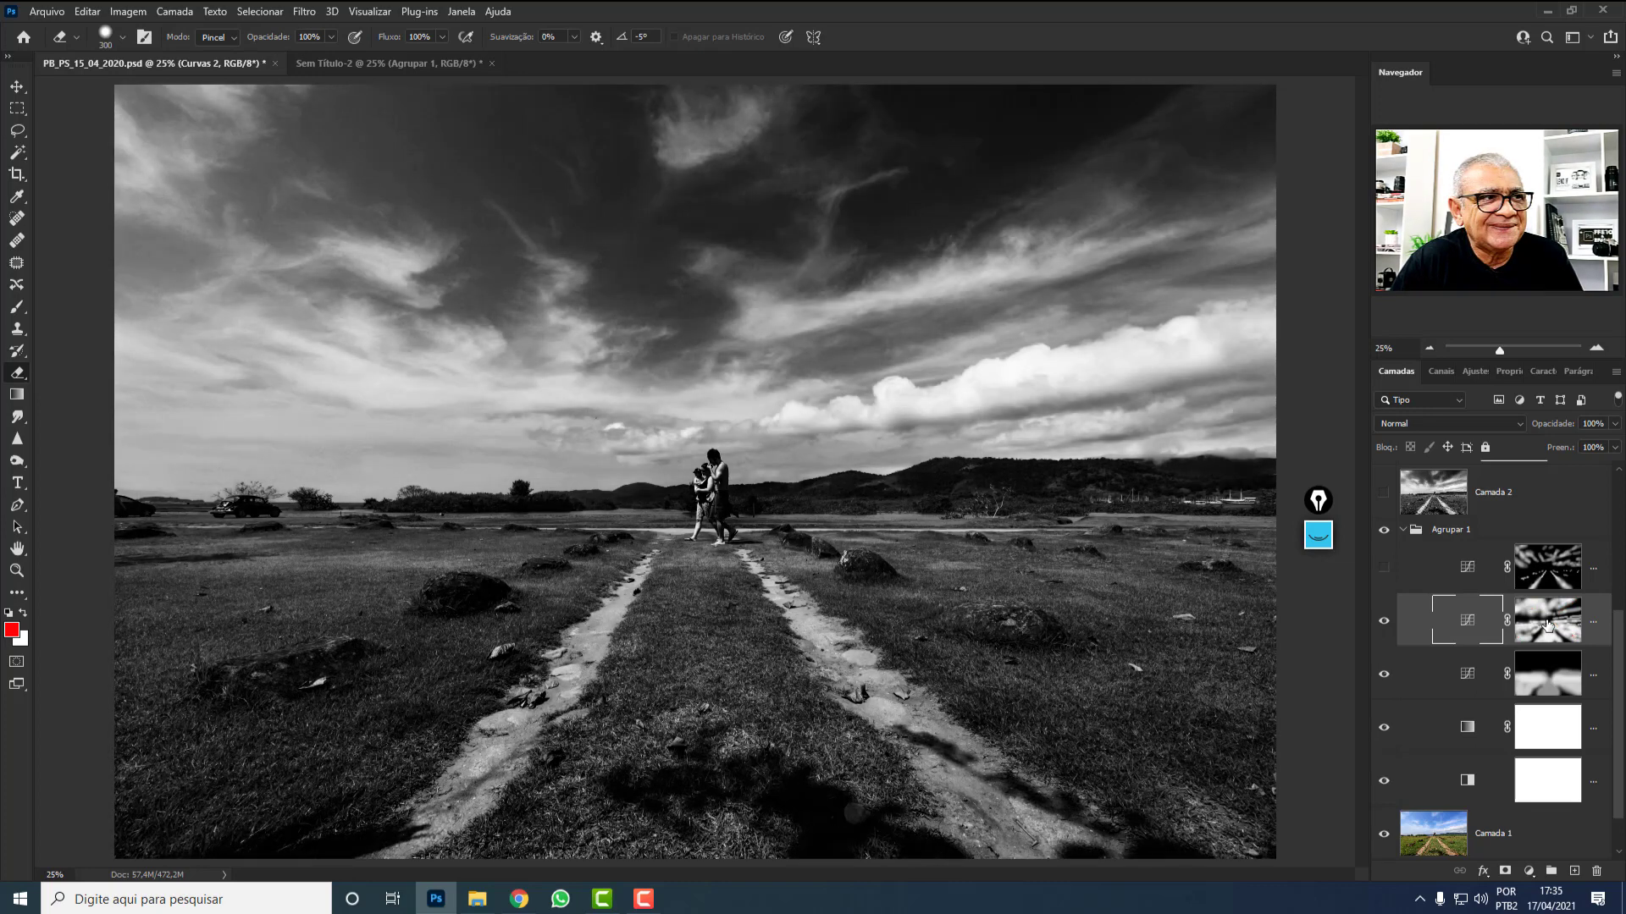
pyautogui.keyDown('shift'); pyautogui.click(1547, 624); pyautogui.keyUp('shift')
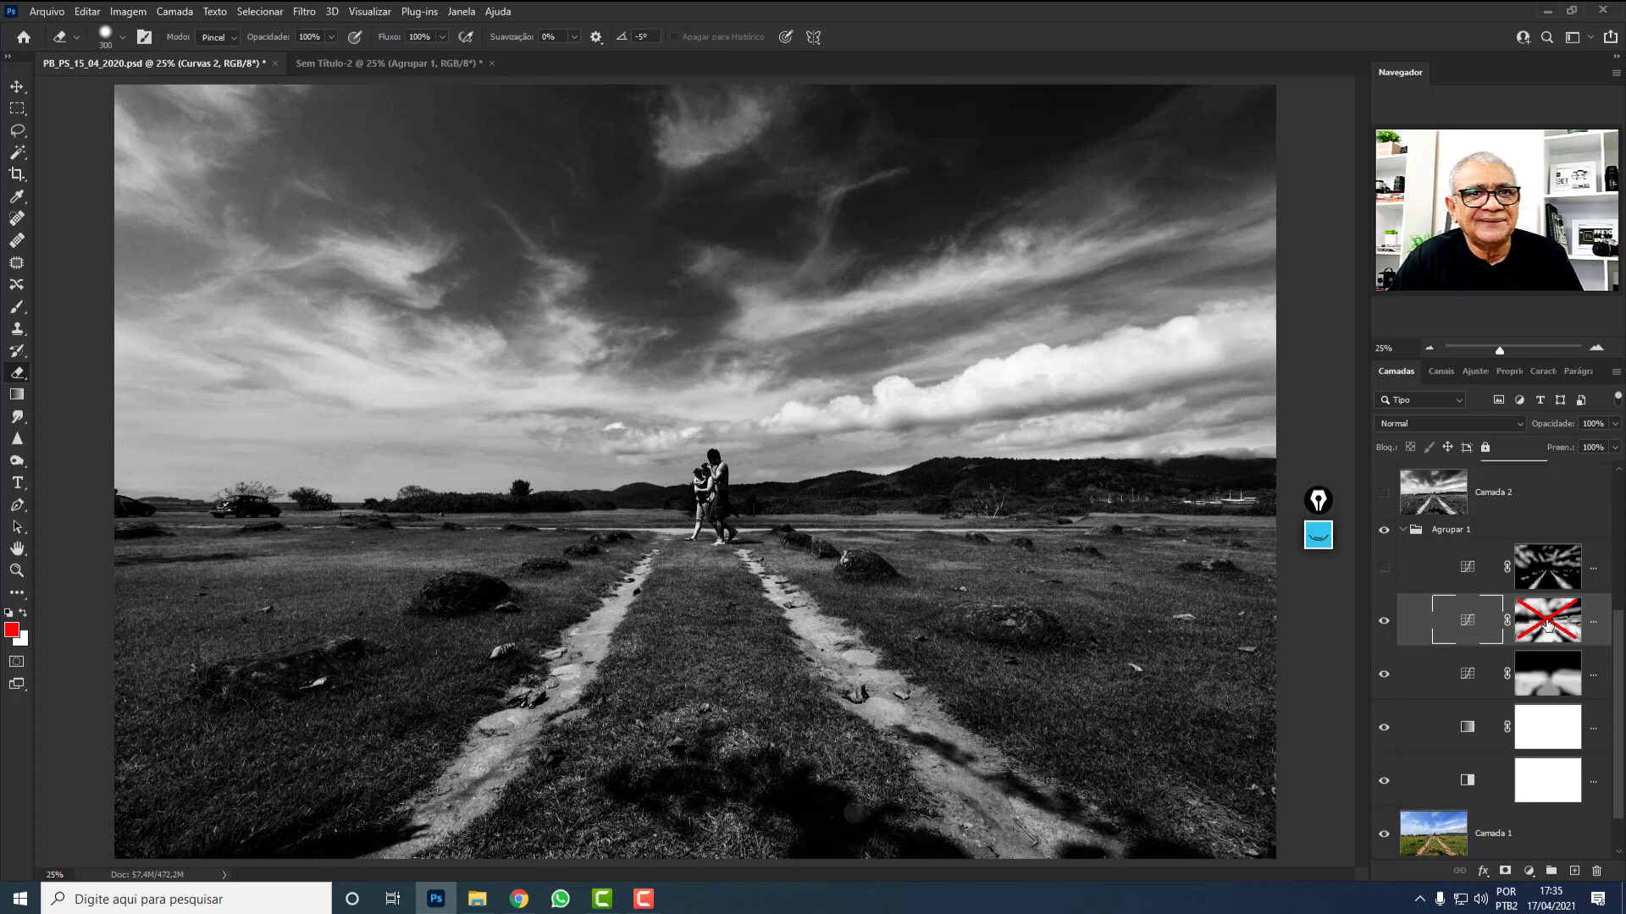
pyautogui.keyDown('shift'); pyautogui.click(1547, 624); pyautogui.keyUp('shift')
pyautogui.click(1547, 624)
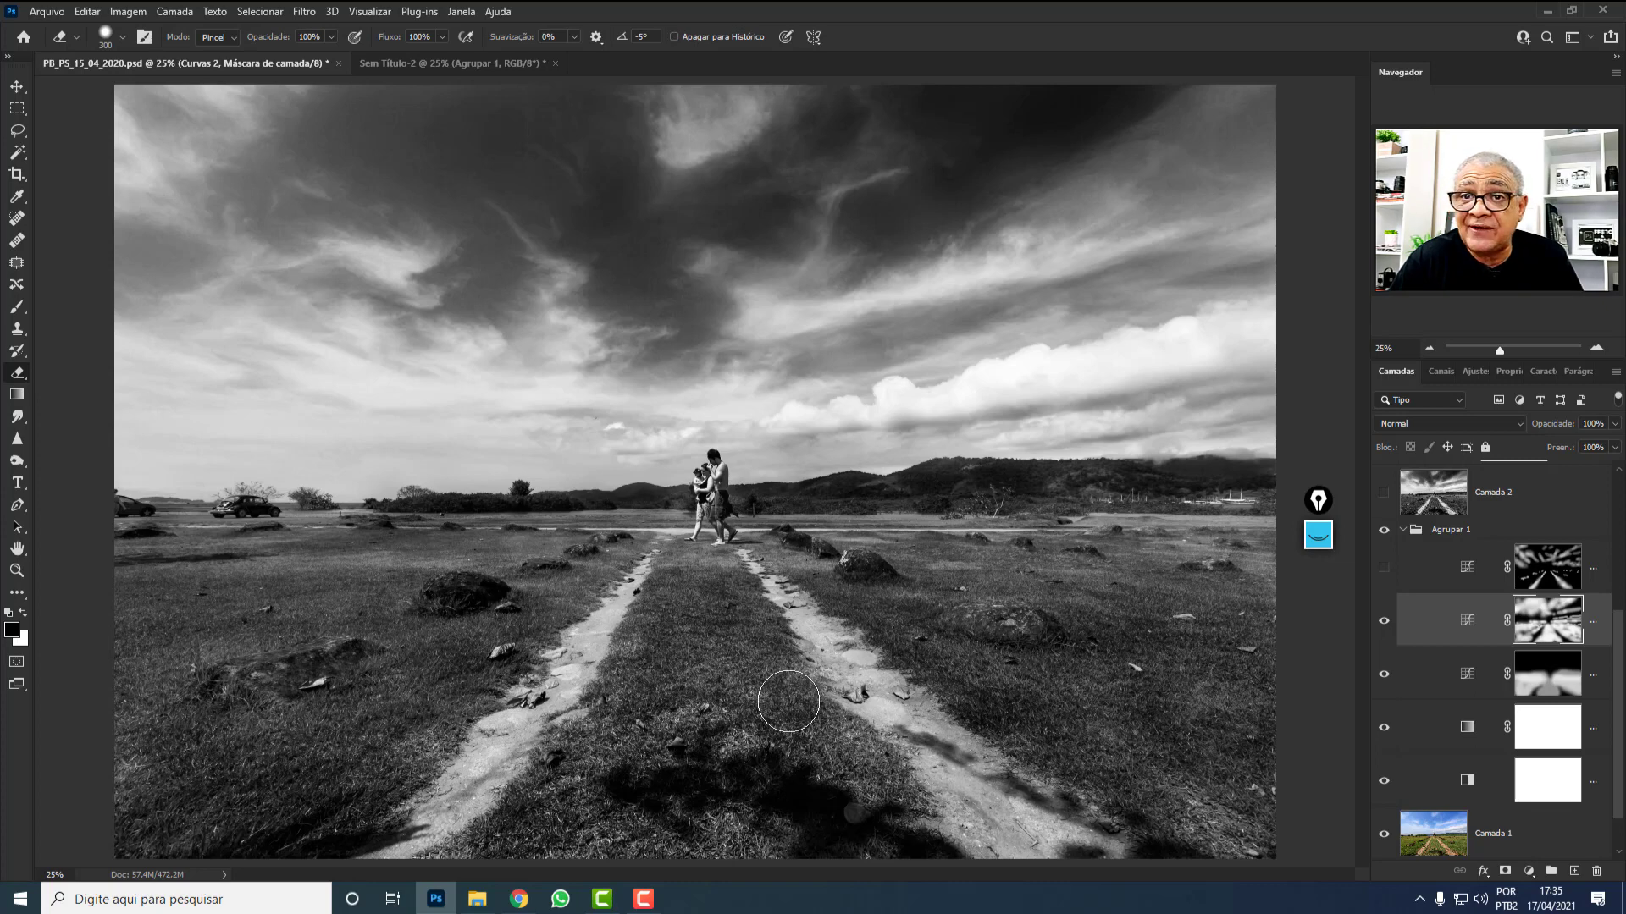
# Turn on the top Curves layer and compare its effect with the mask disabled and enabled, leaving the mask enabled.
pyautogui.click(1385, 571)
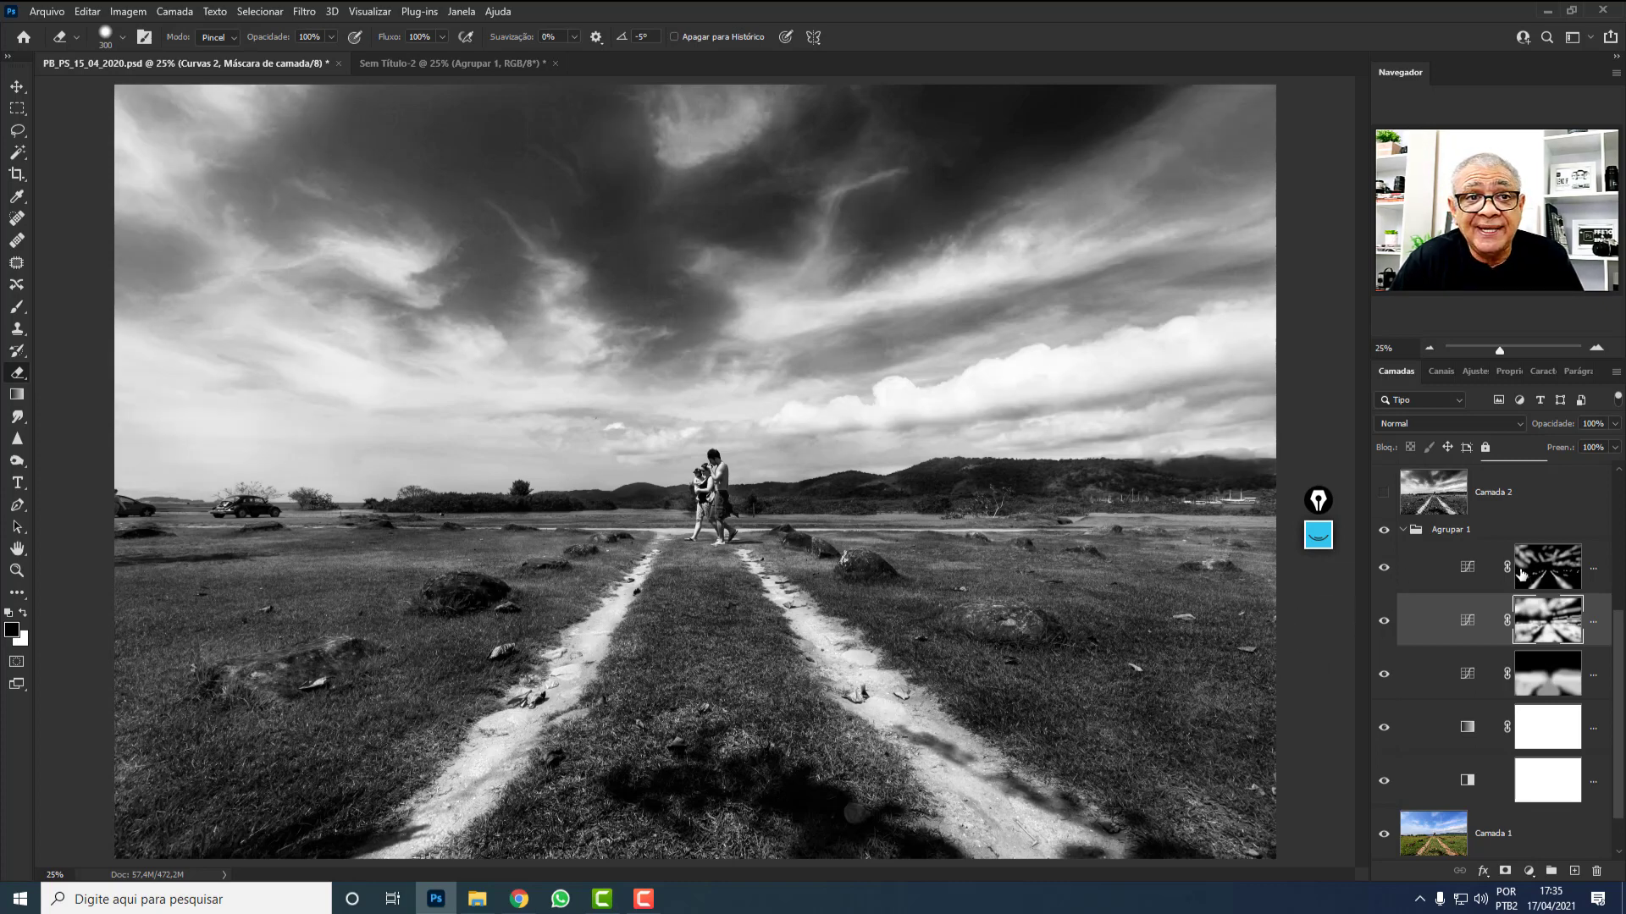
pyautogui.click(1524, 576)
pyautogui.keyDown('shift'); pyautogui.click(1524, 576); pyautogui.keyUp('shift')
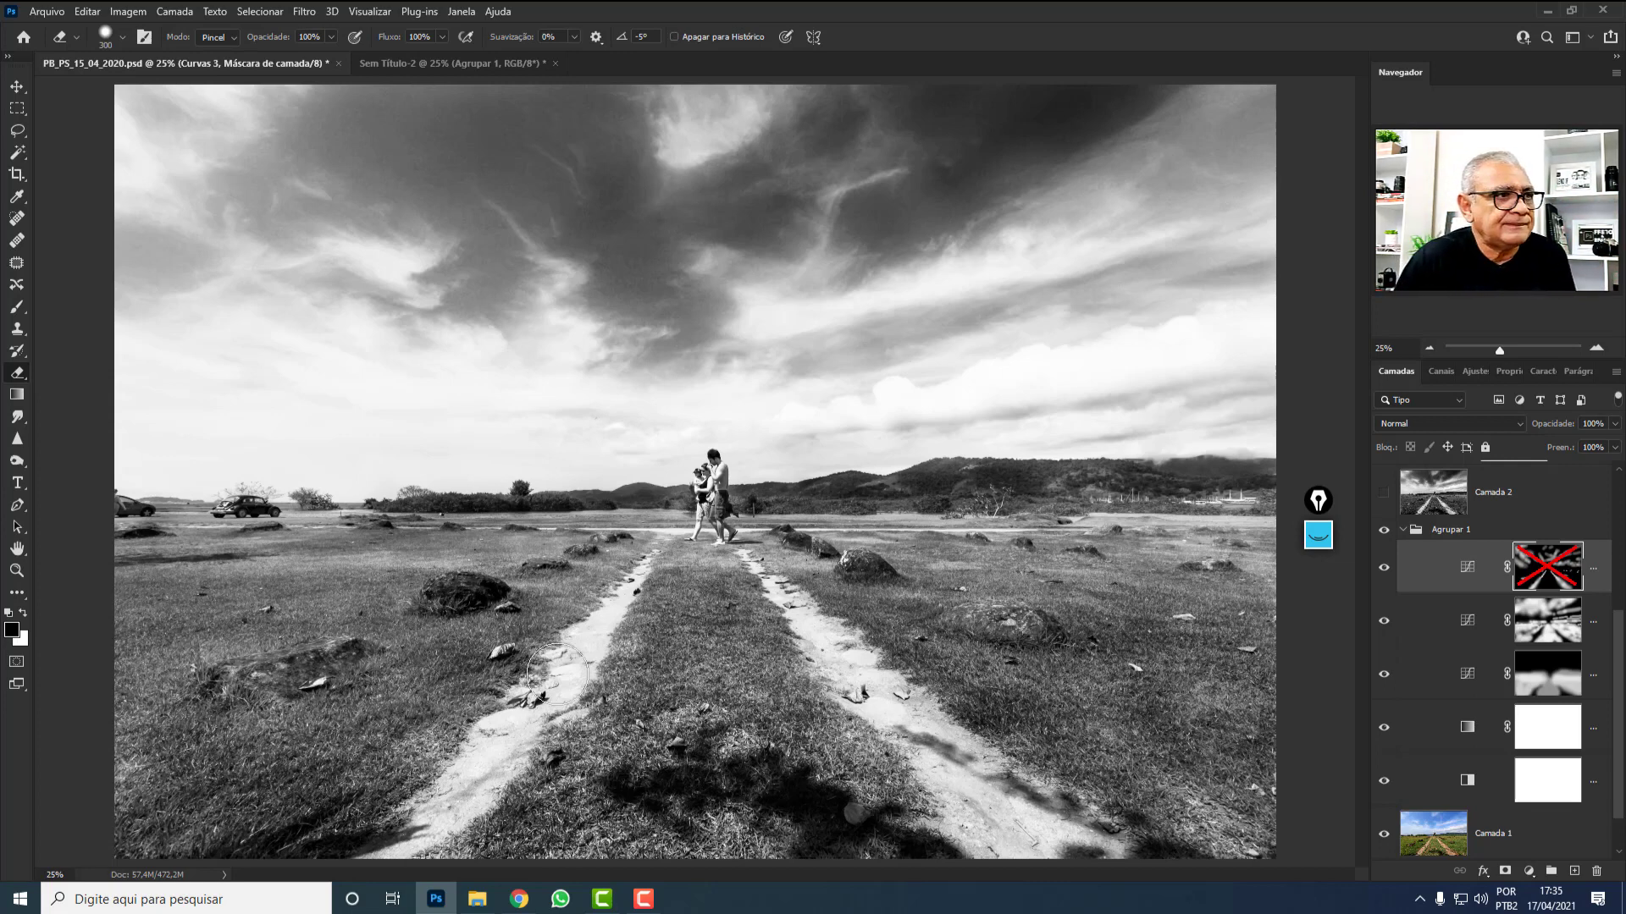
pyautogui.keyDown('shift'); pyautogui.click(1549, 566); pyautogui.keyUp('shift')
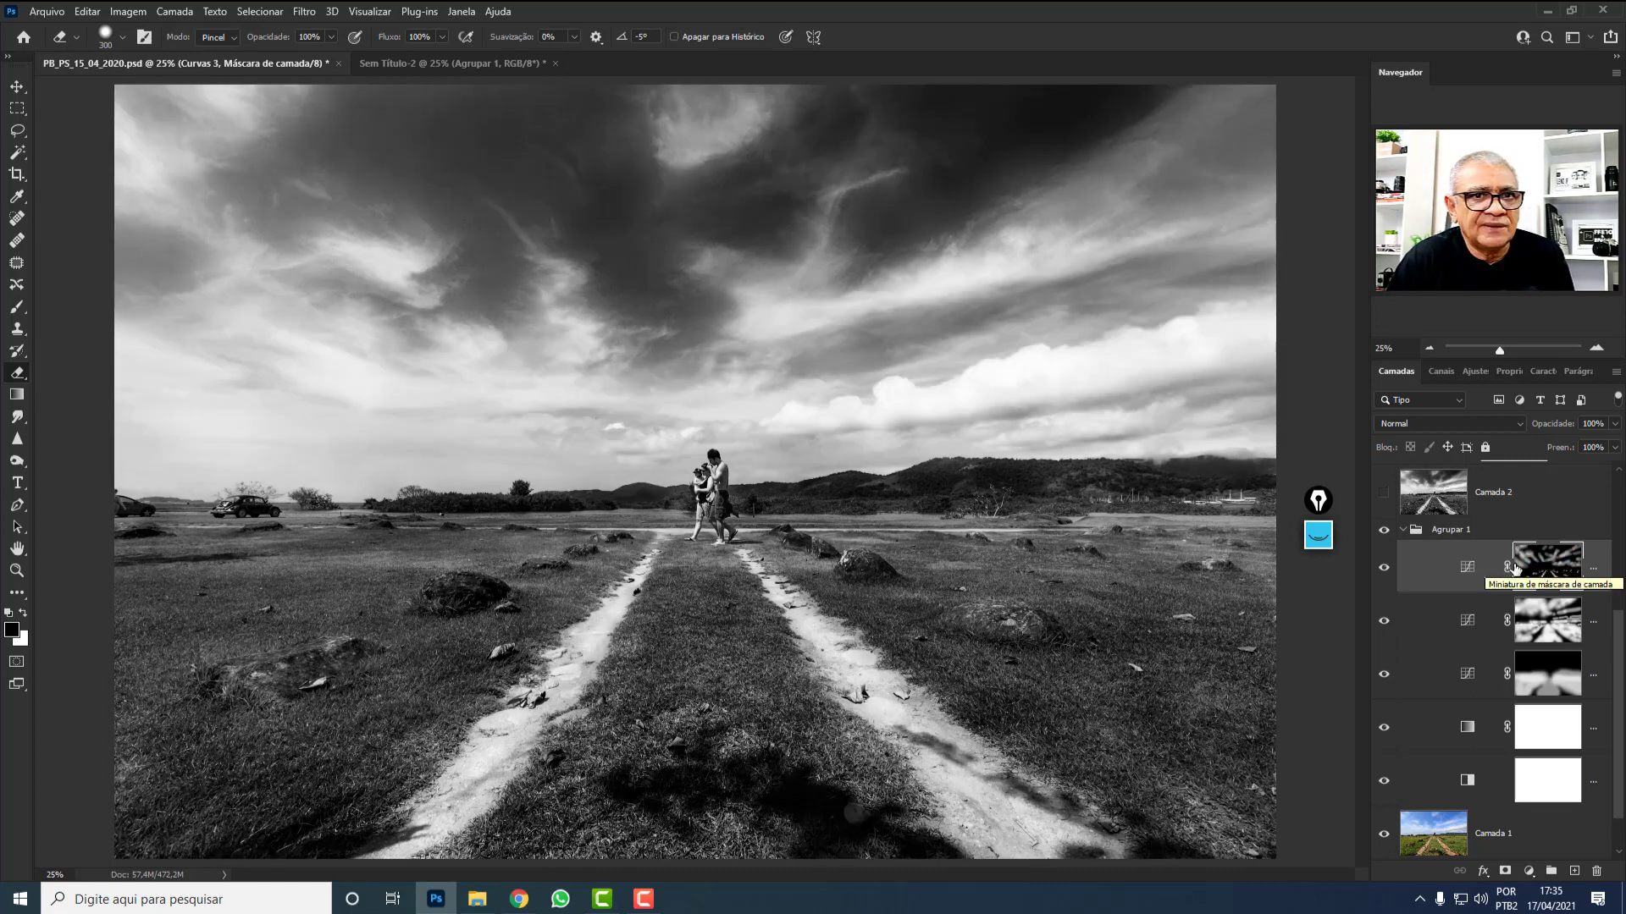
pyautogui.keyDown('shift'); pyautogui.click(1565, 573); pyautogui.keyUp('shift')
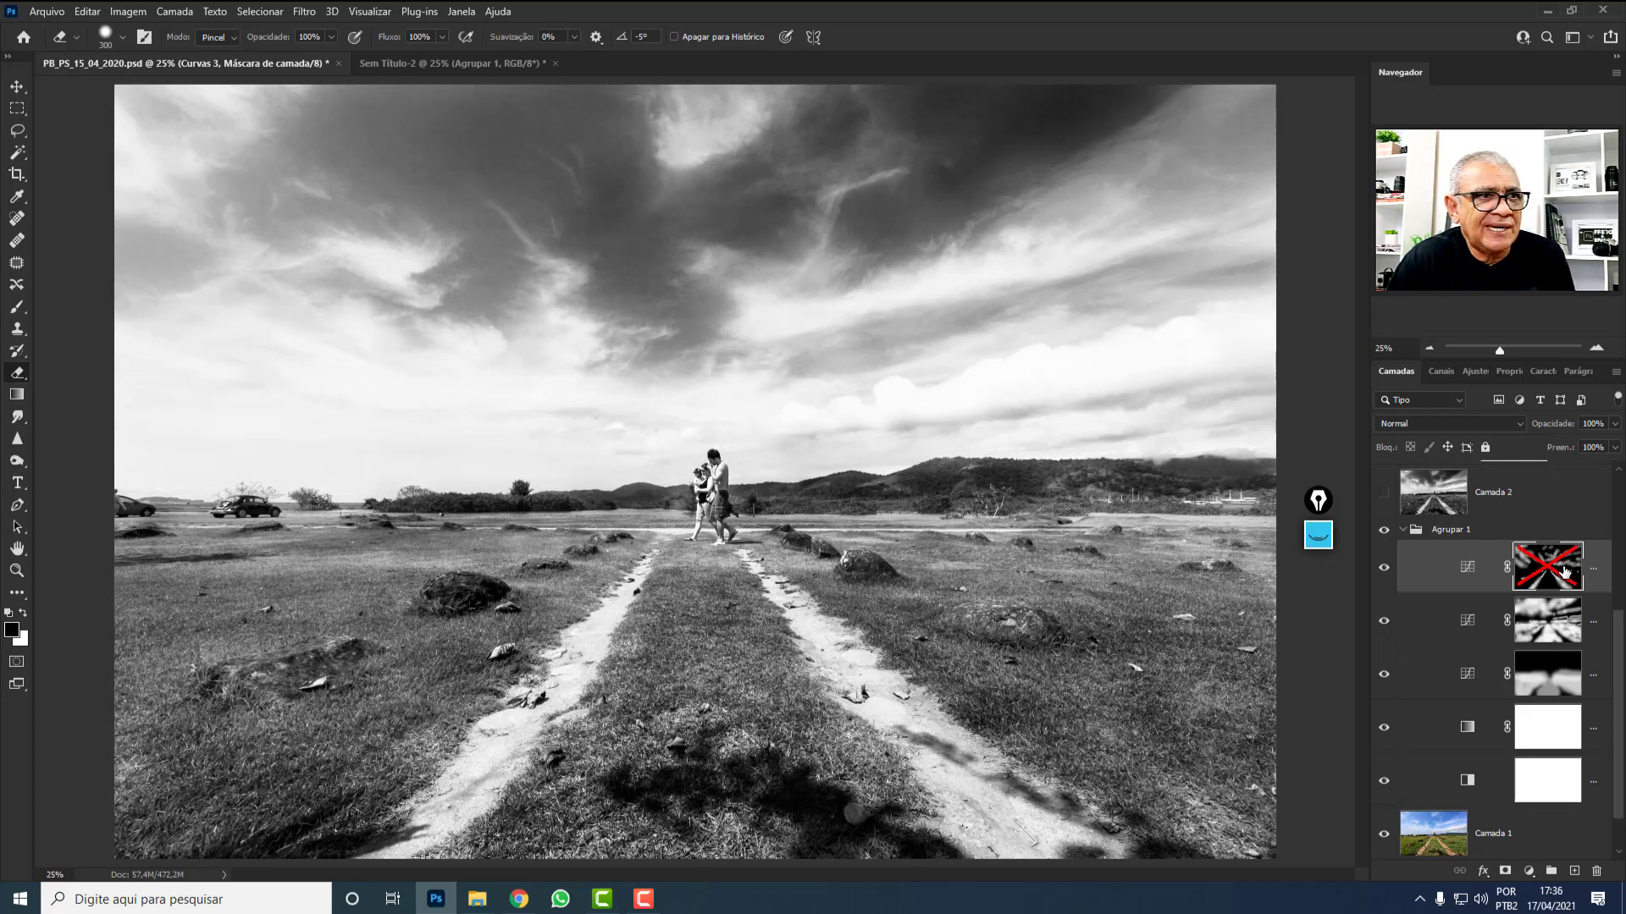
pyautogui.keyDown('shift'); pyautogui.click(1565, 573); pyautogui.keyUp('shift')
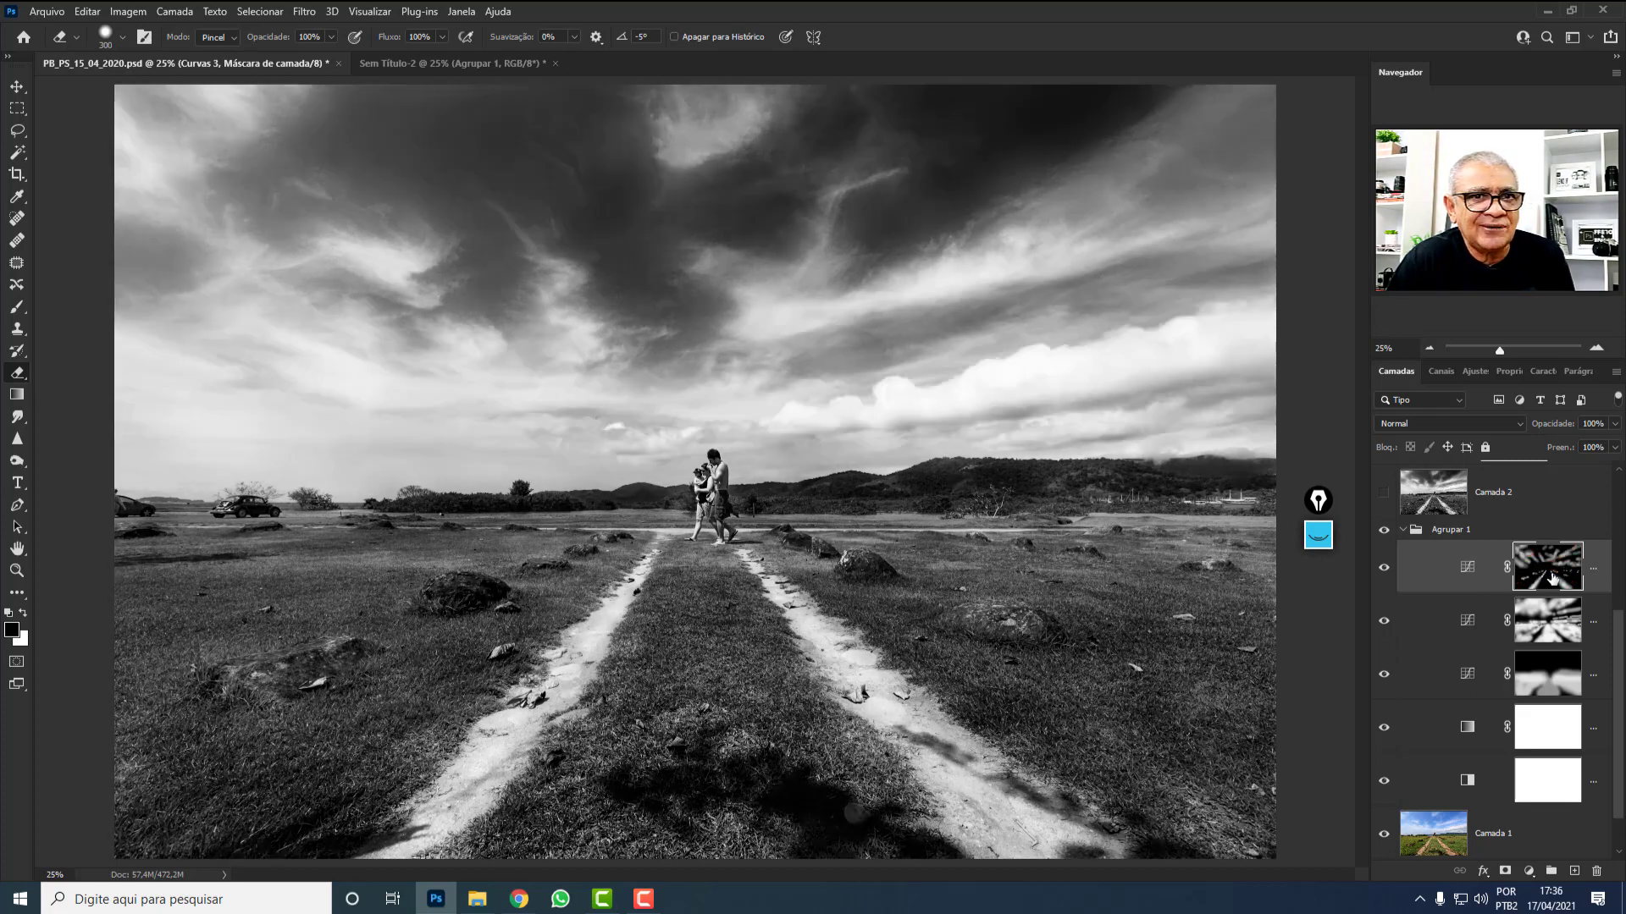
# View the top Curves layer's mask on its own with its selection outline, and return to the photo.
pyautogui.keyDown('alt'); pyautogui.click(1552, 578); pyautogui.keyUp('alt')
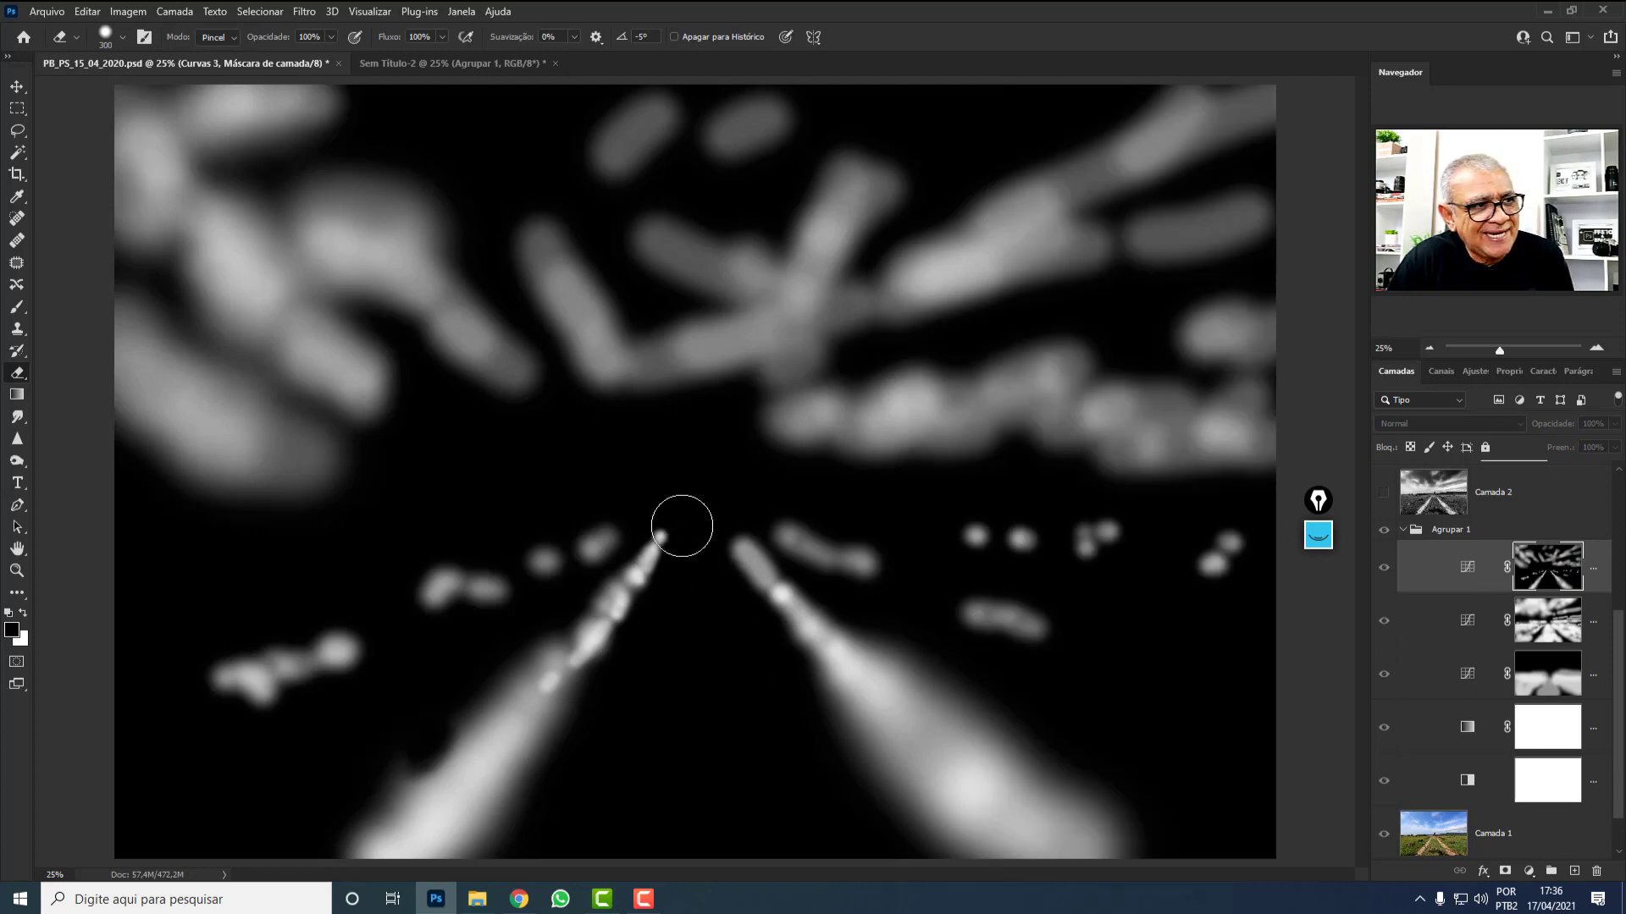
pyautogui.keyDown('ctrl'); pyautogui.click(1565, 561); pyautogui.keyUp('ctrl')
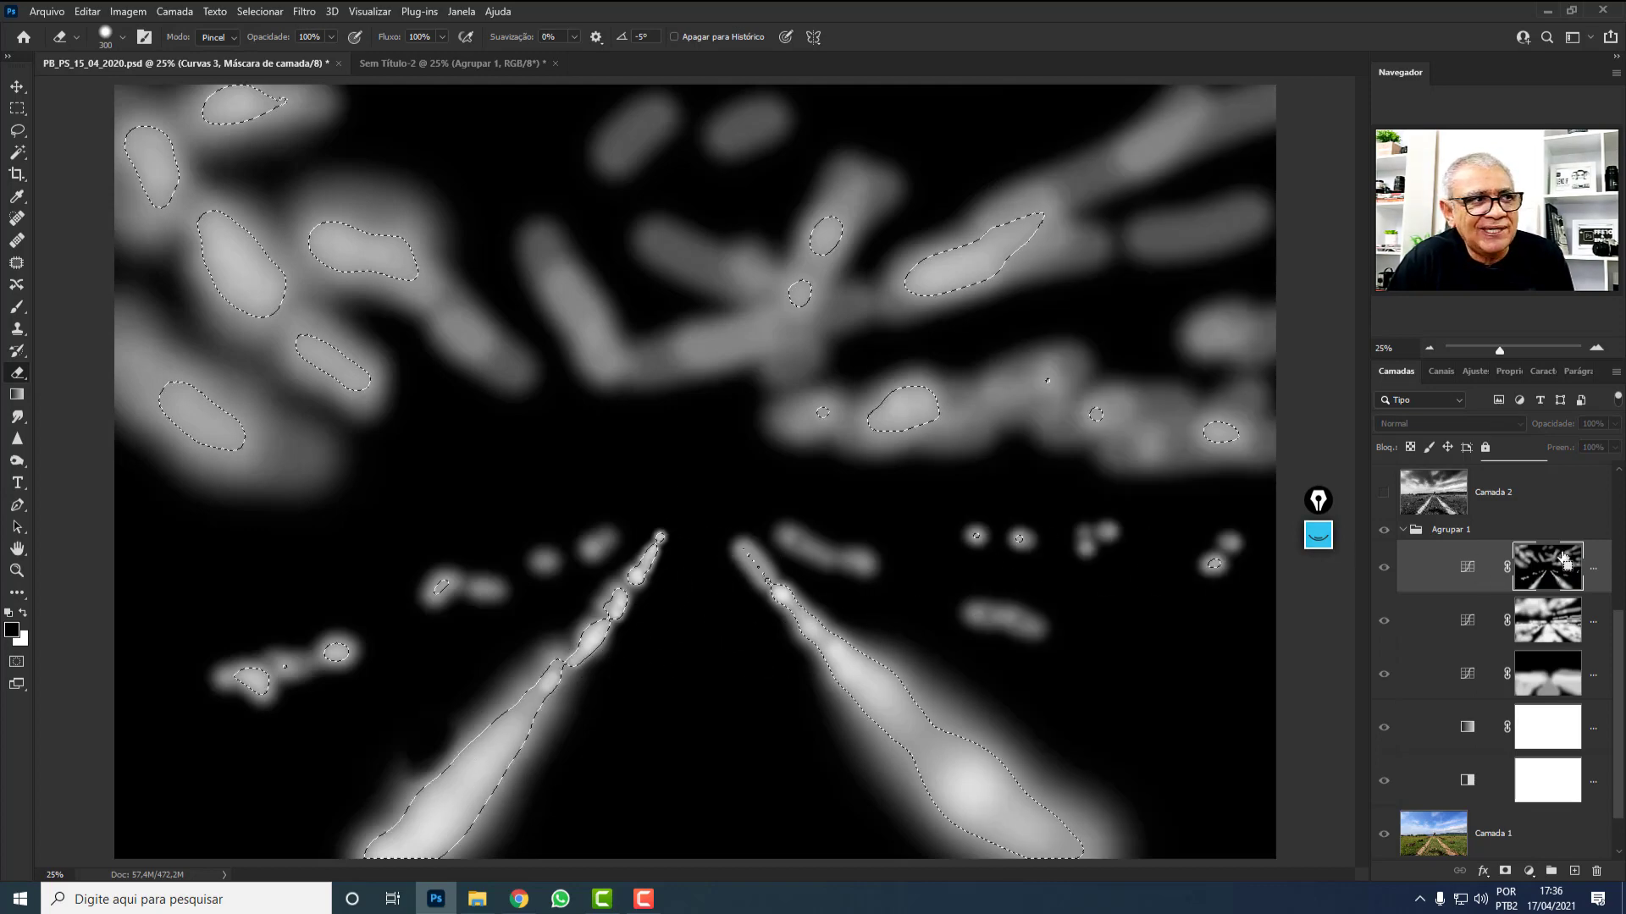
pyautogui.click(1458, 573)
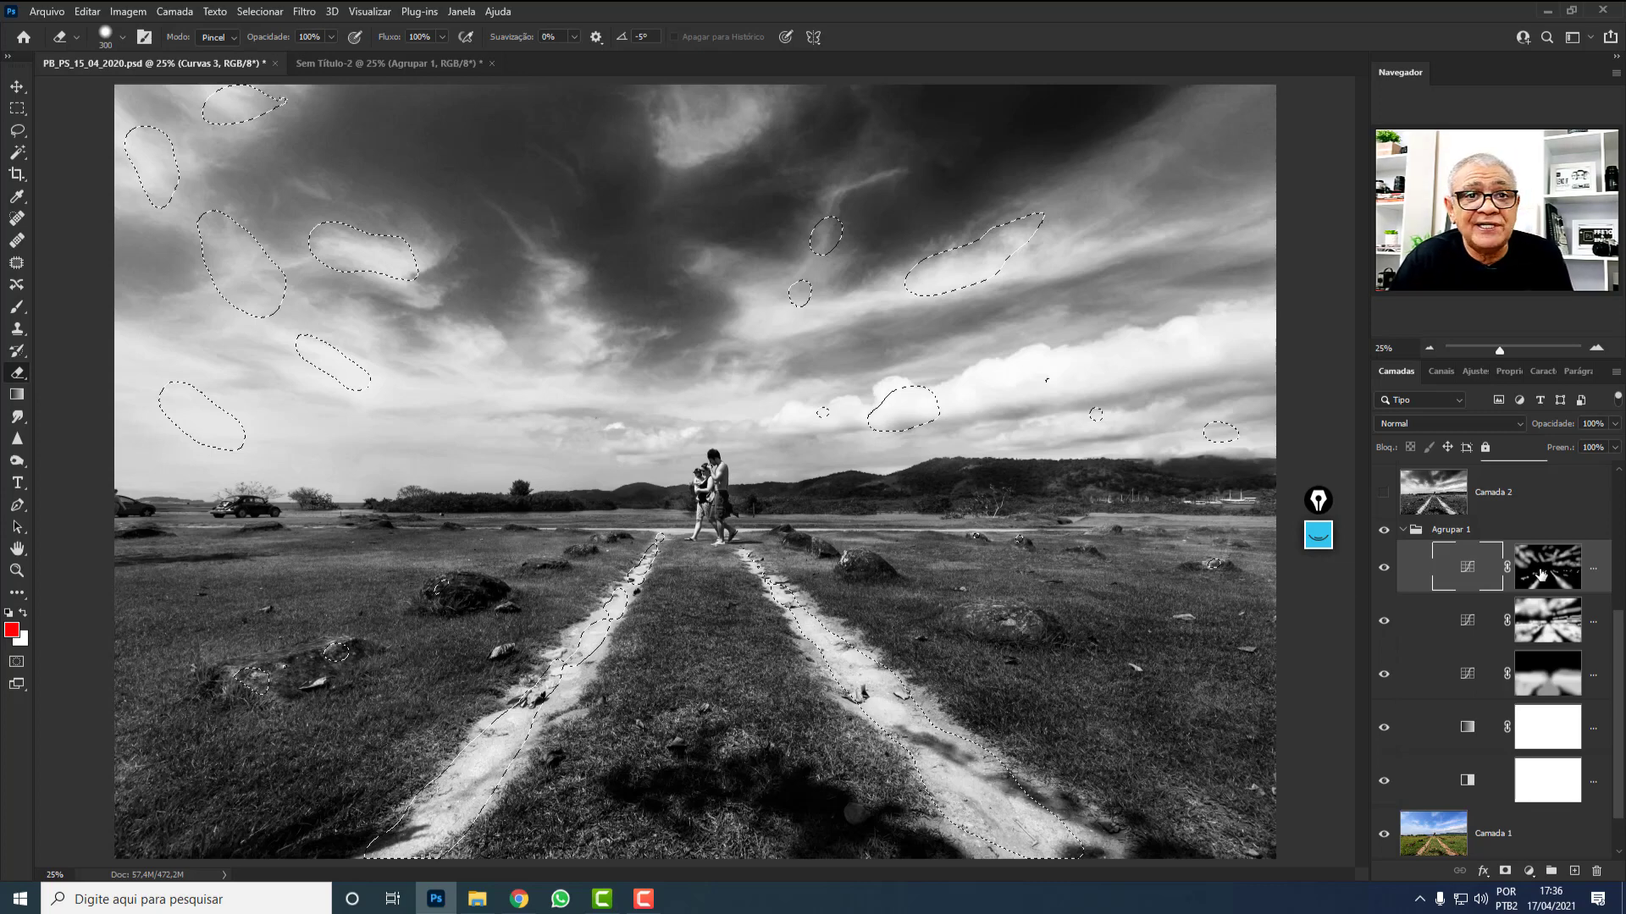
# Collapse the Agrupar 1 group, clear the selection and switch to the Sem Título-2 document.
pyautogui.click(1403, 531)
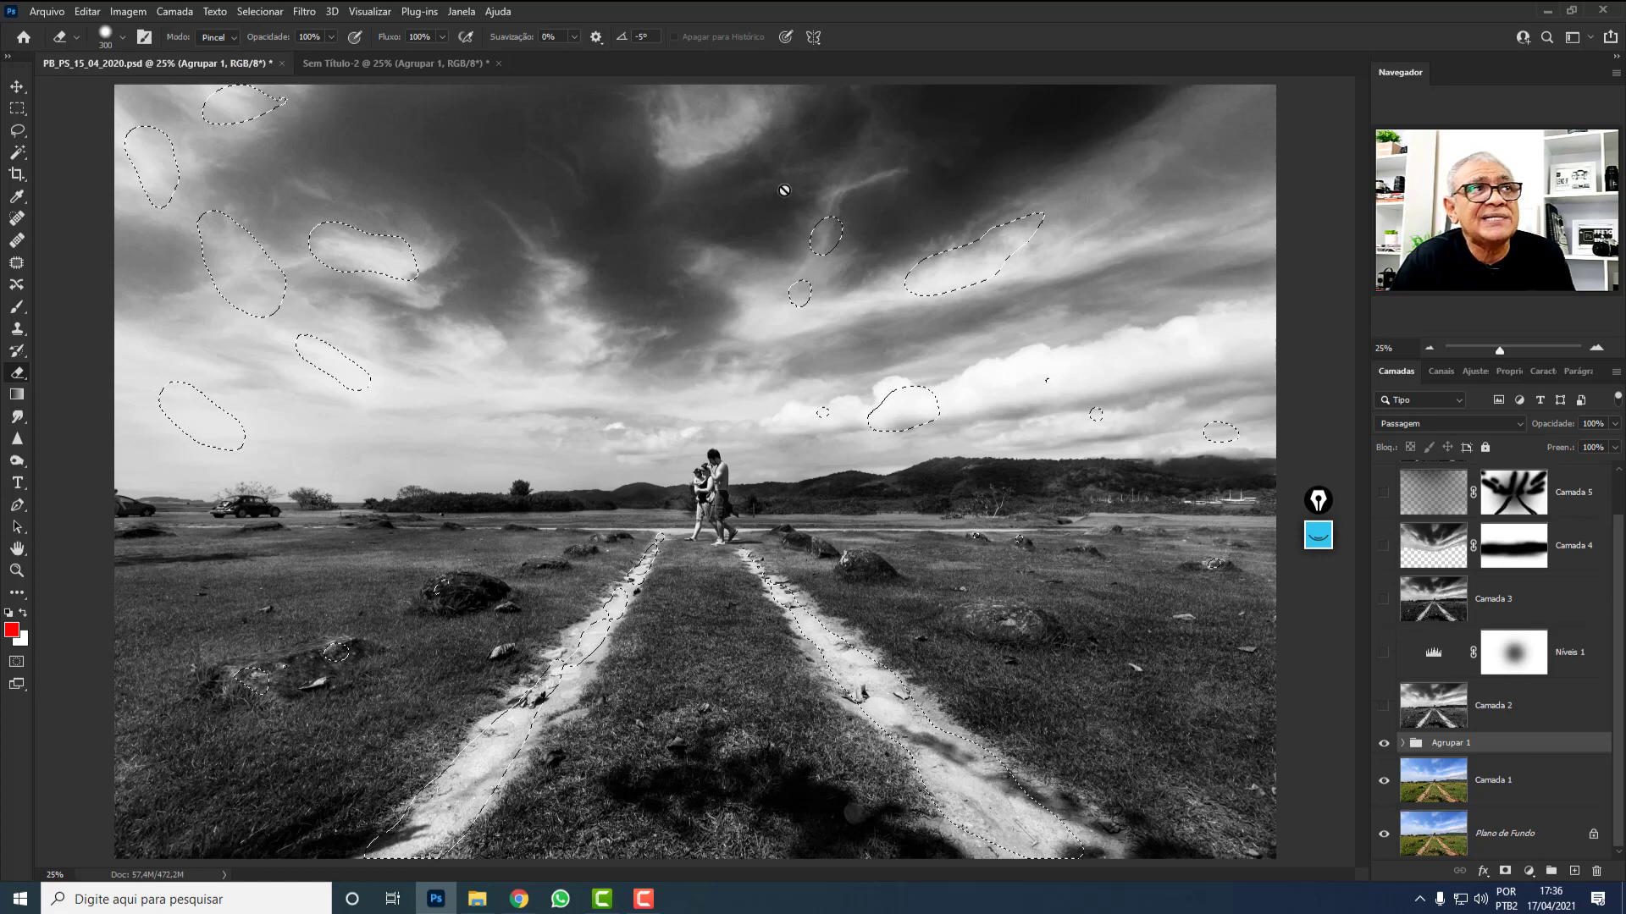
pyautogui.hotkey('ctrl', 'd')
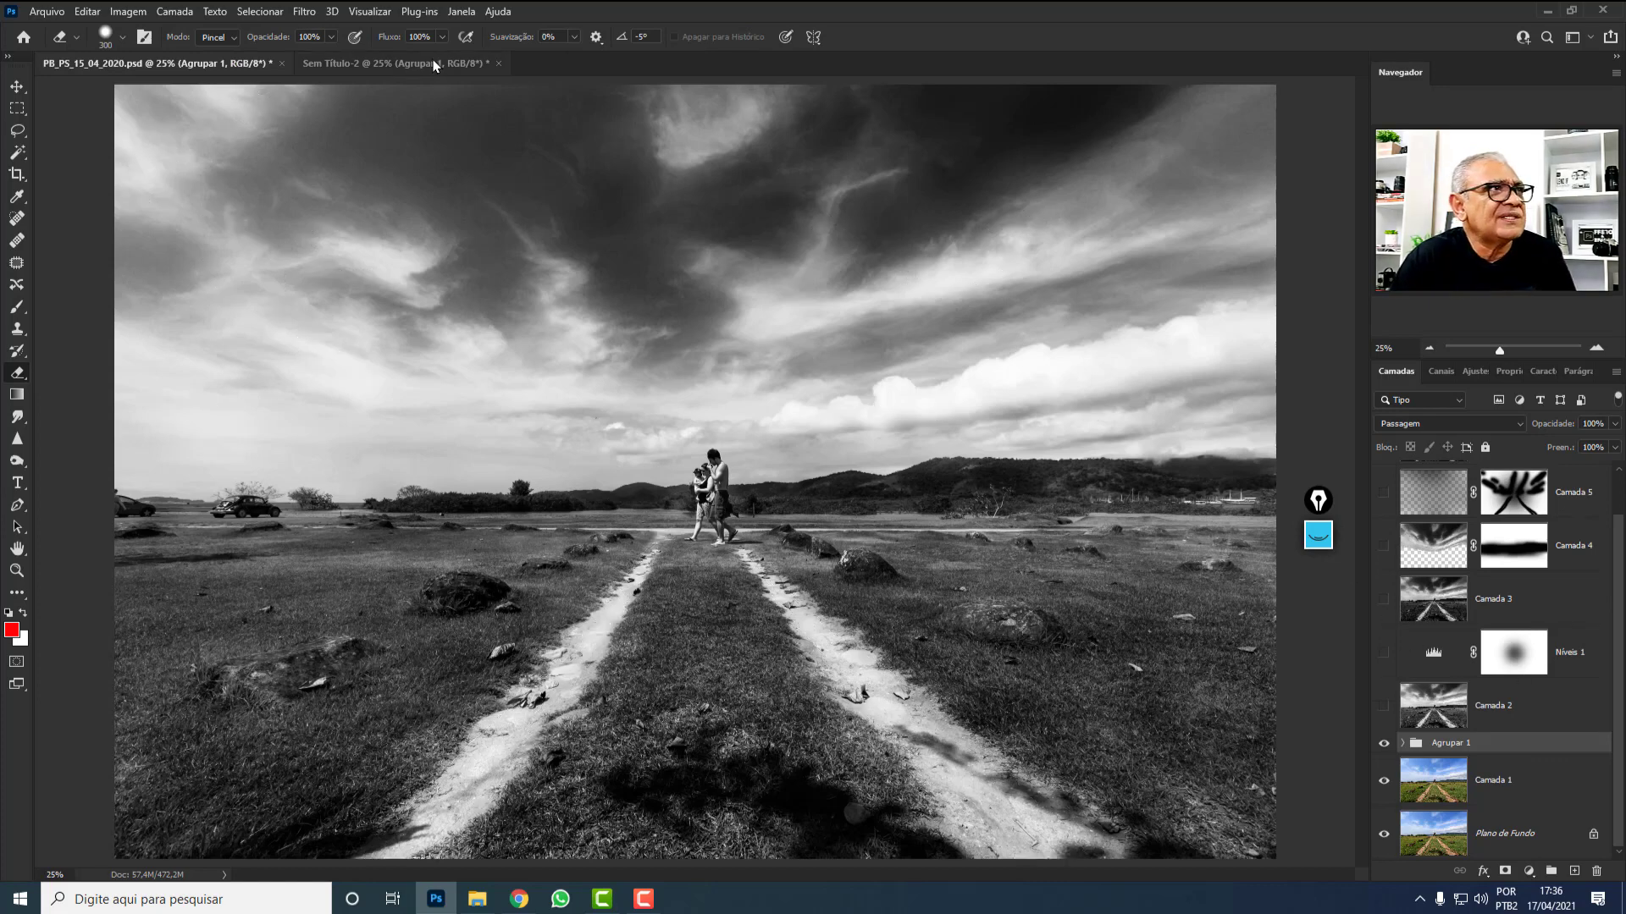
pyautogui.click(435, 66)
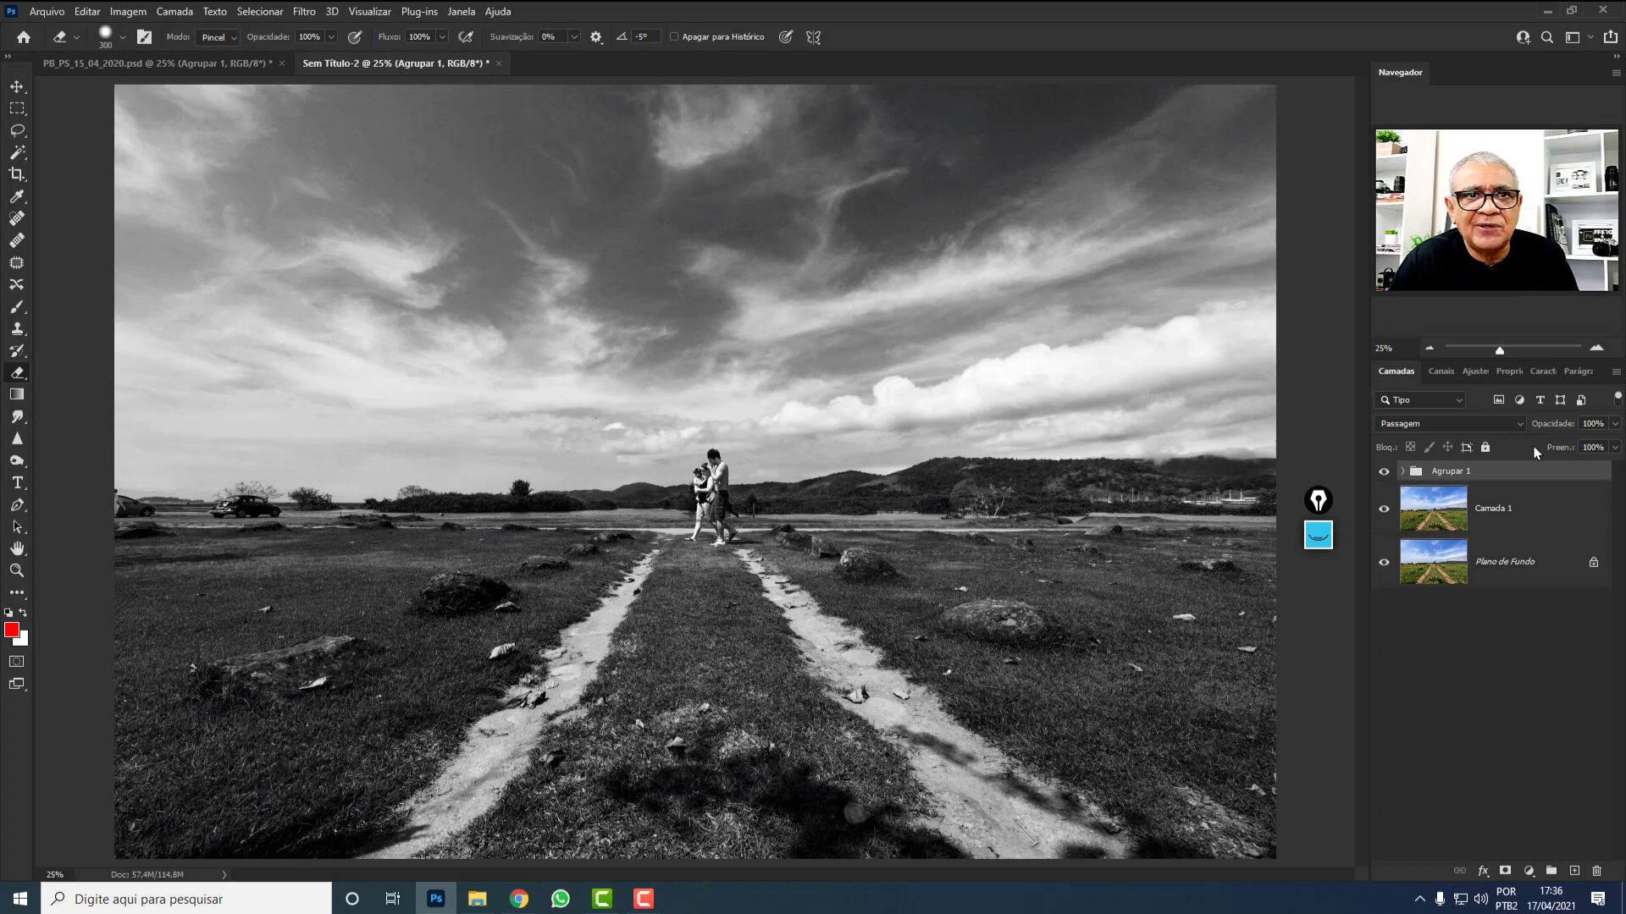
# Add a Curves layer that lifts the midtones from input 104 to output 152, and invert its mask to black.
pyautogui.click(1477, 376)
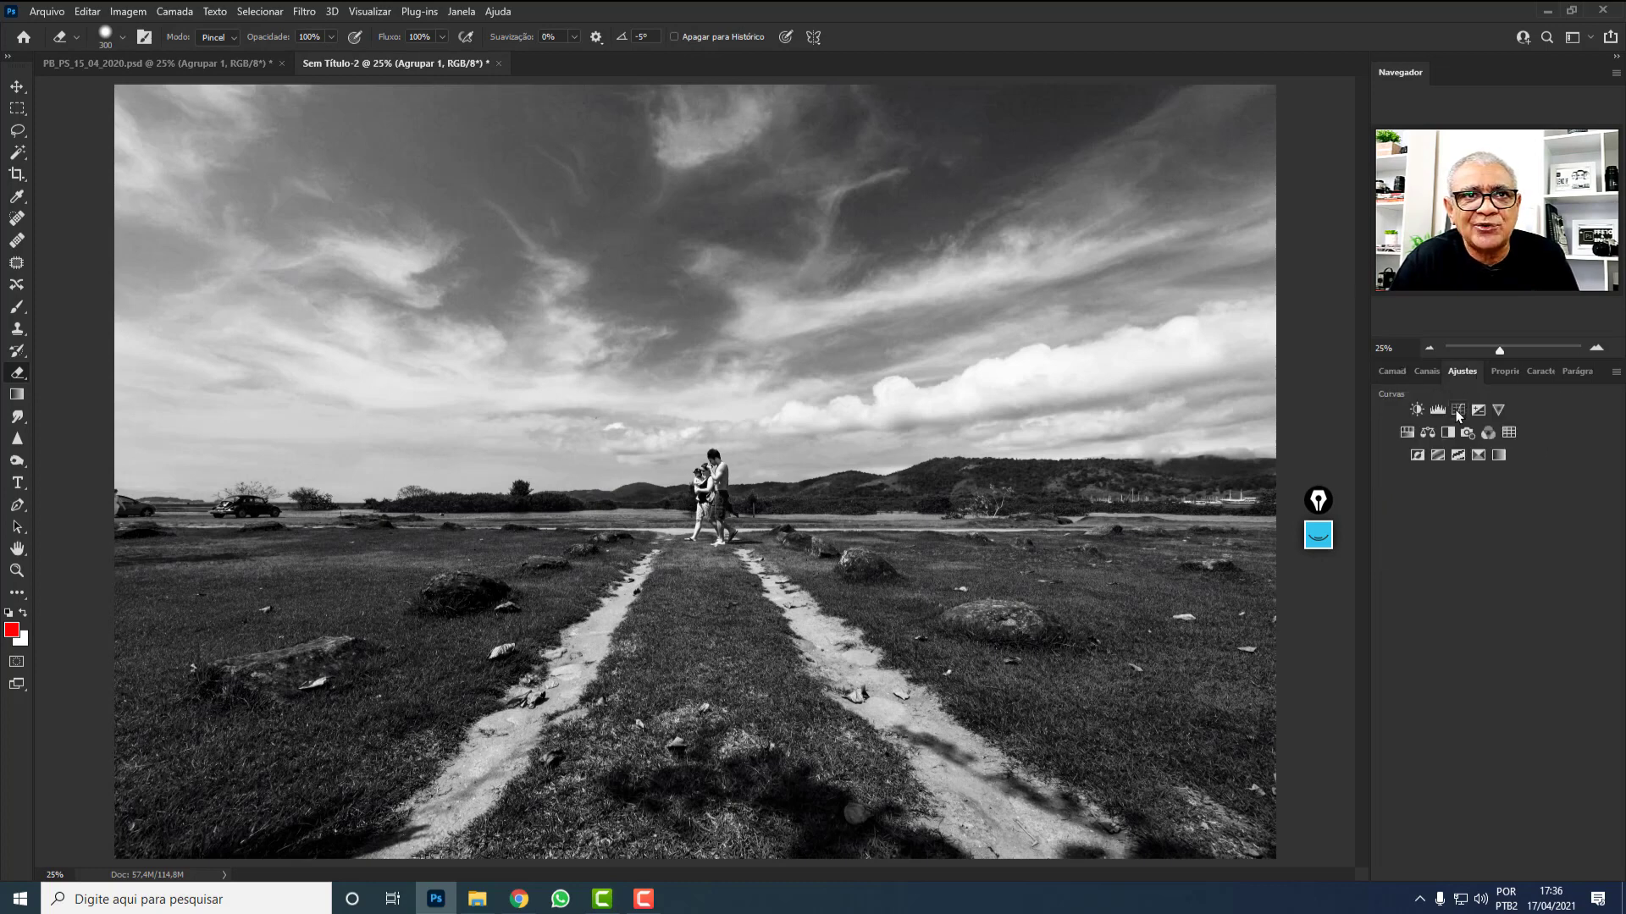
pyautogui.click(1458, 415)
pyautogui.moveTo(1511, 539); pyautogui.dragTo(1477, 524)
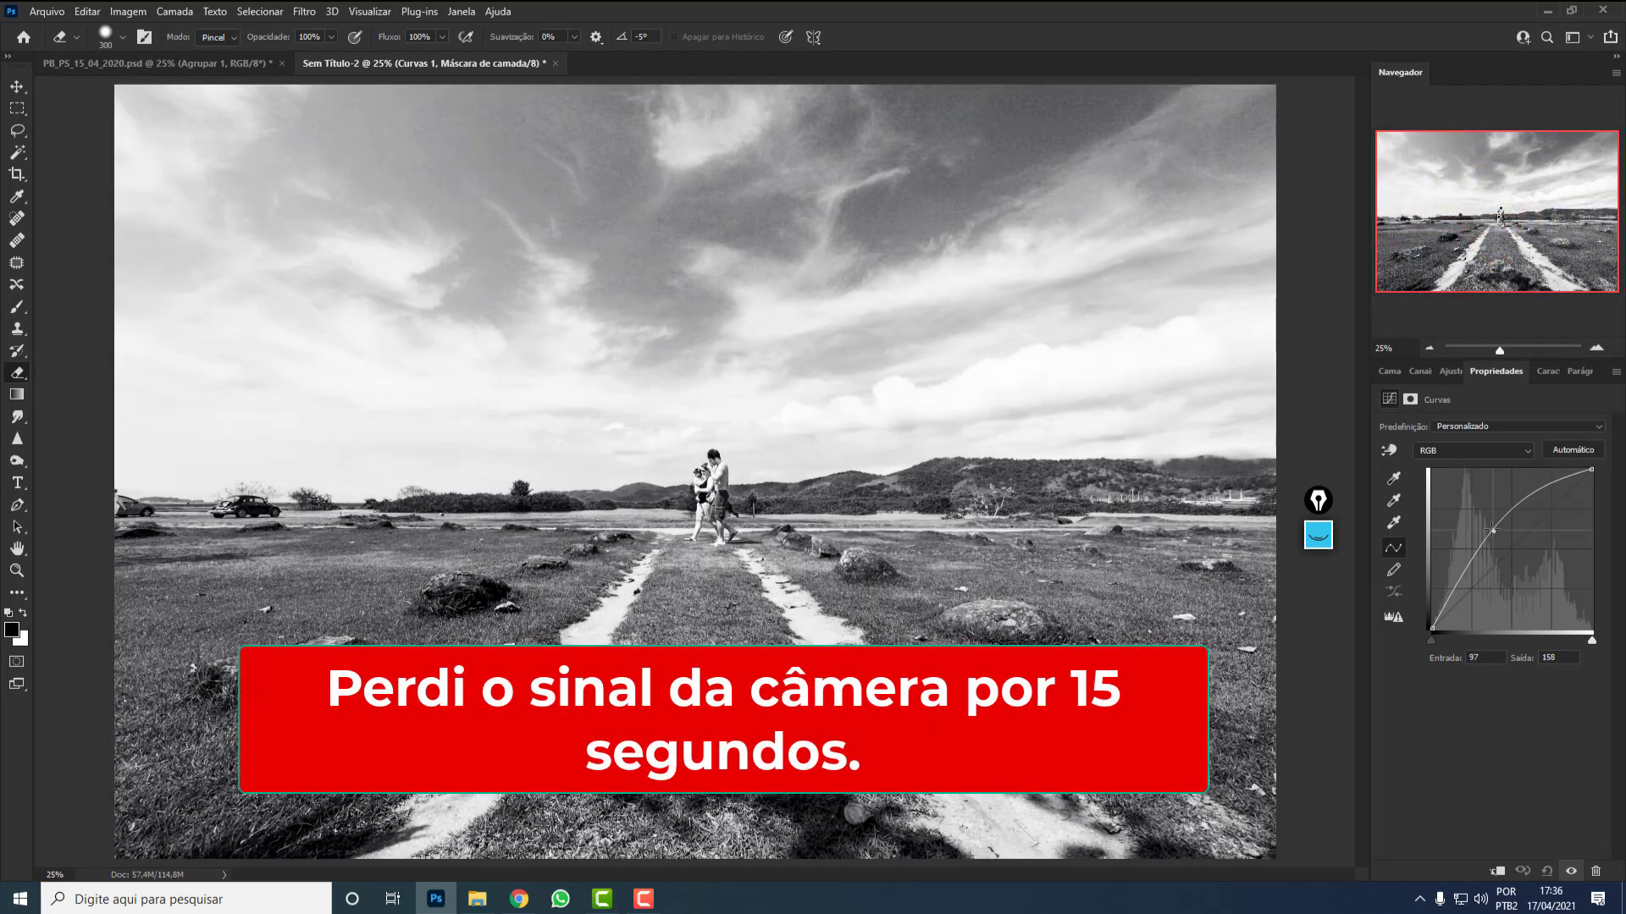
pyautogui.moveTo(1493, 531); pyautogui.dragTo(1495, 533)
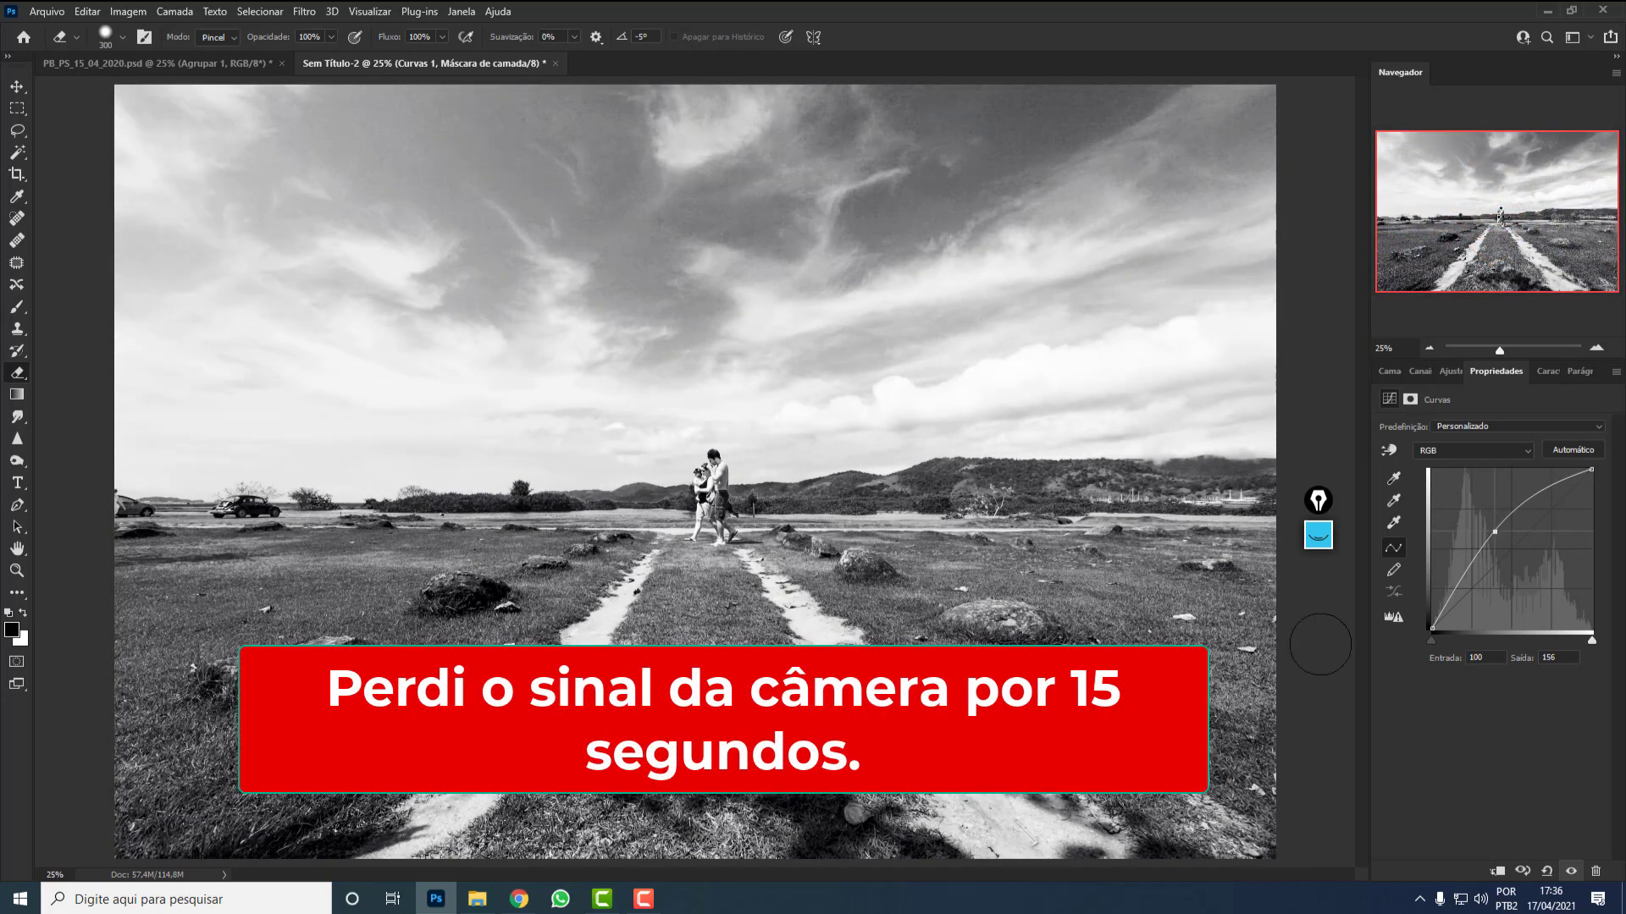
pyautogui.moveTo(1495, 533); pyautogui.dragTo(1497, 535)
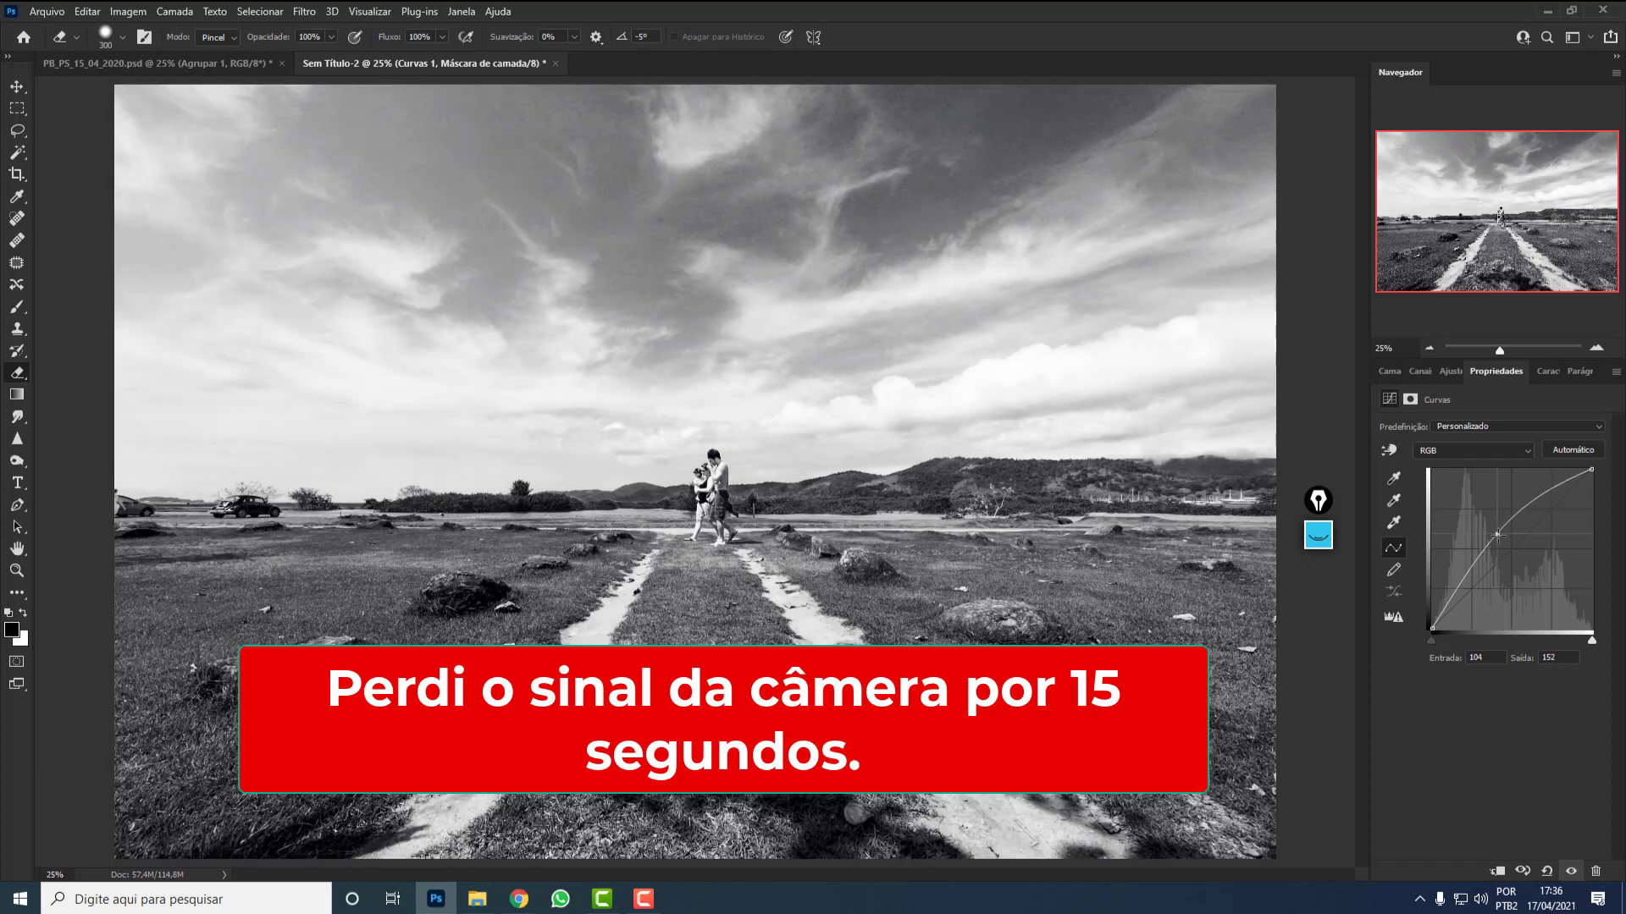
pyautogui.click(1389, 374)
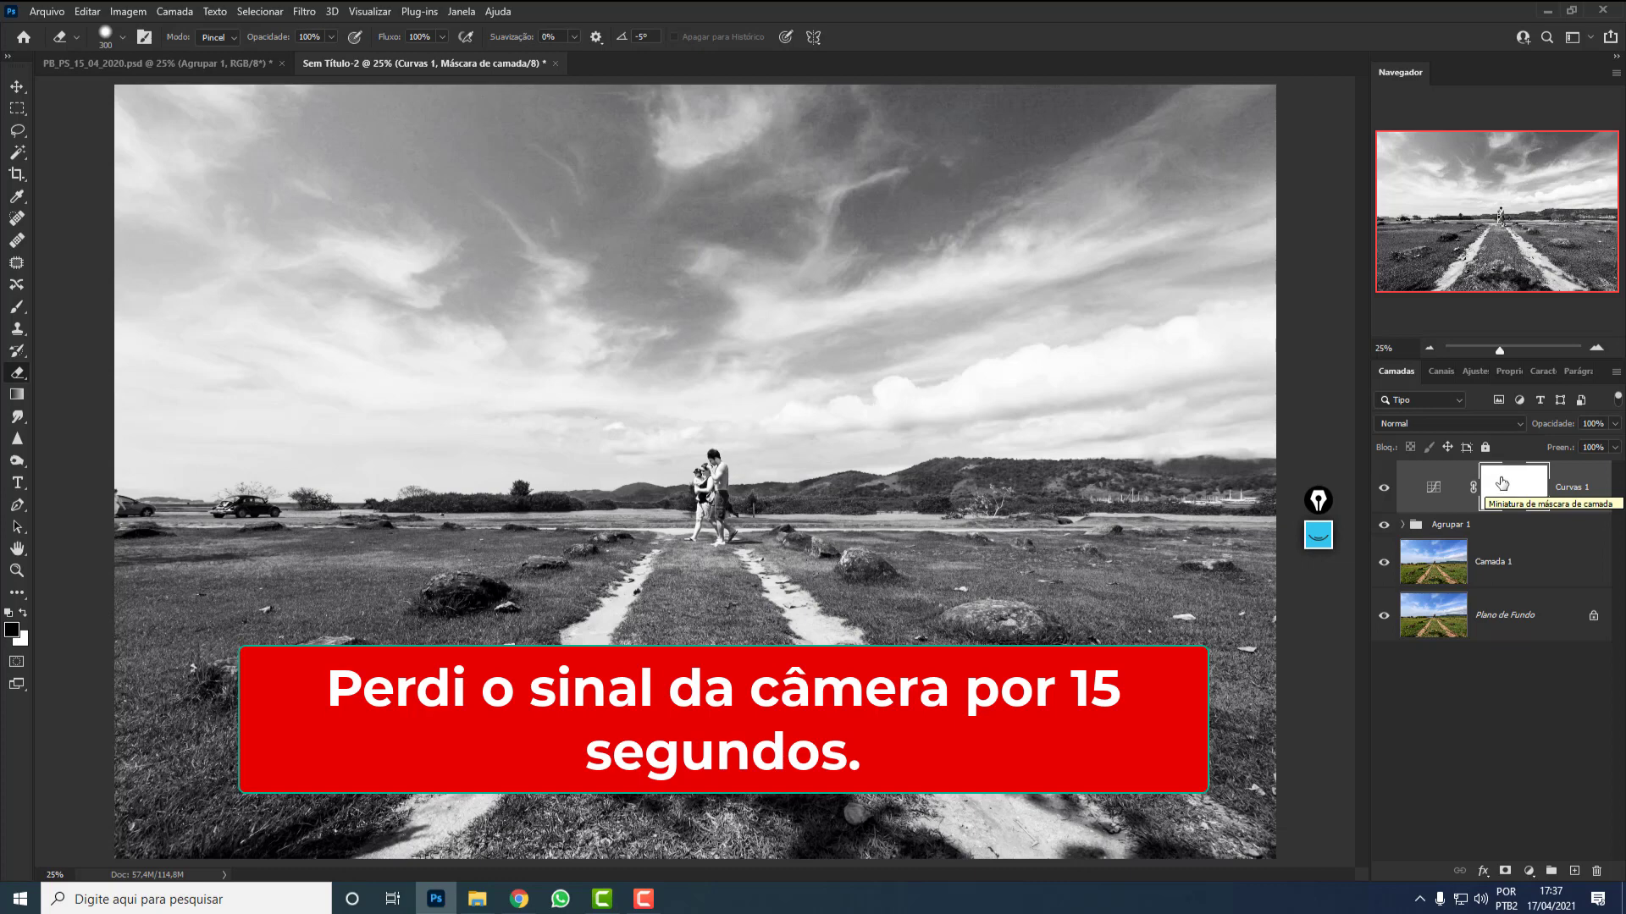
pyautogui.hotkey('ctrl', 'i')
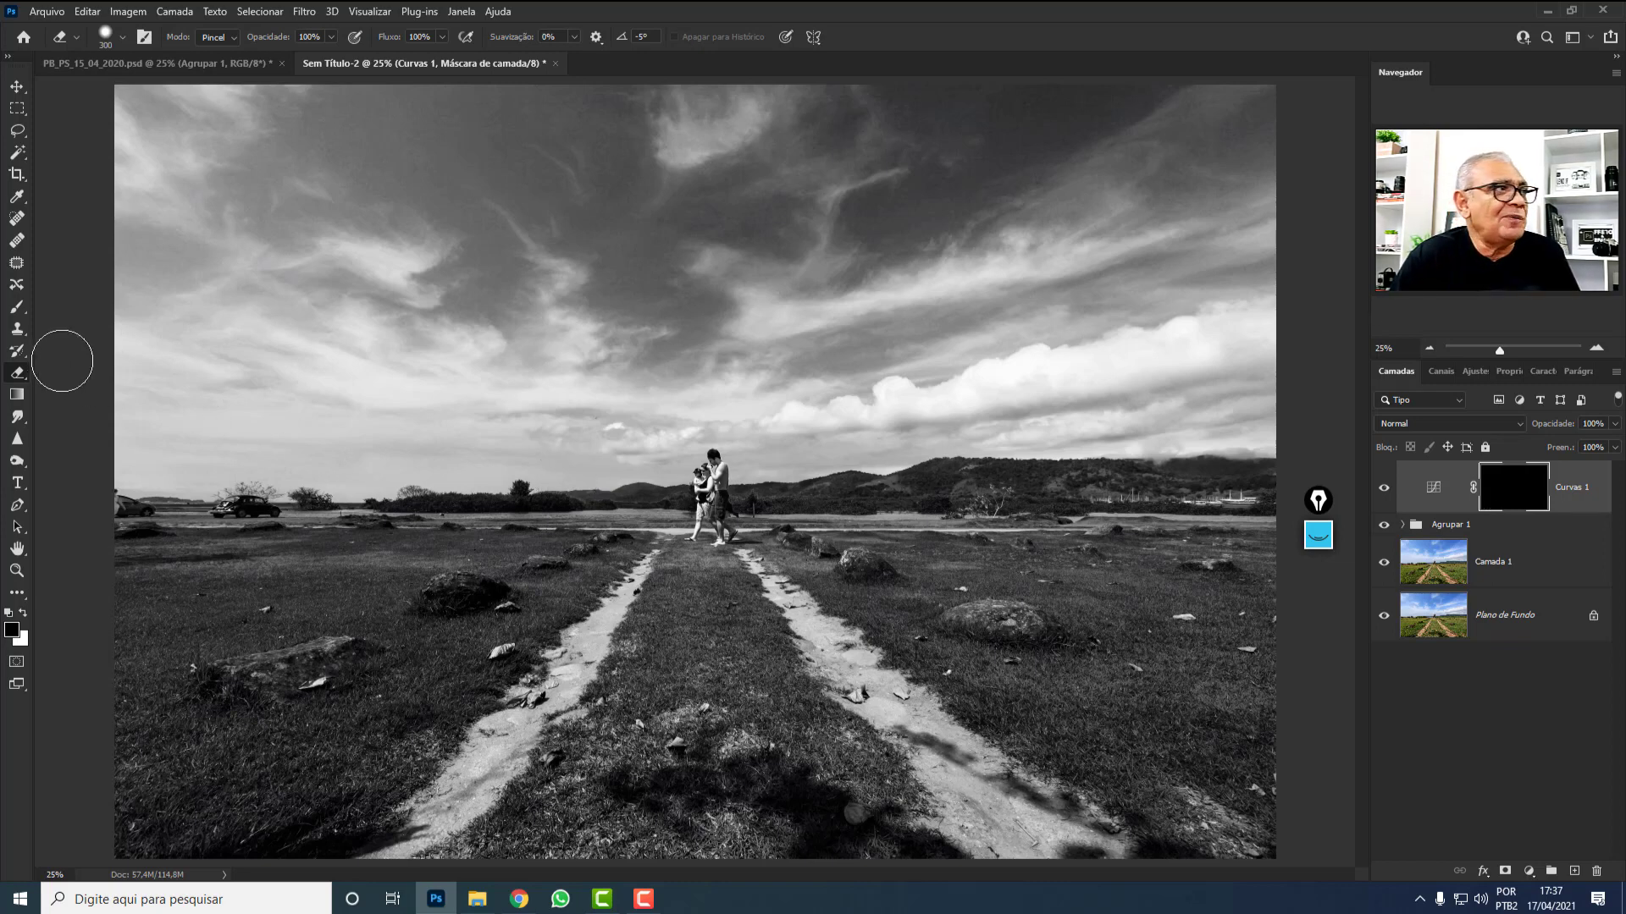
# Paint white along both dirt tracks on the Curves mask with a 600 px brush at 50% opacity.
pyautogui.click(17, 307)
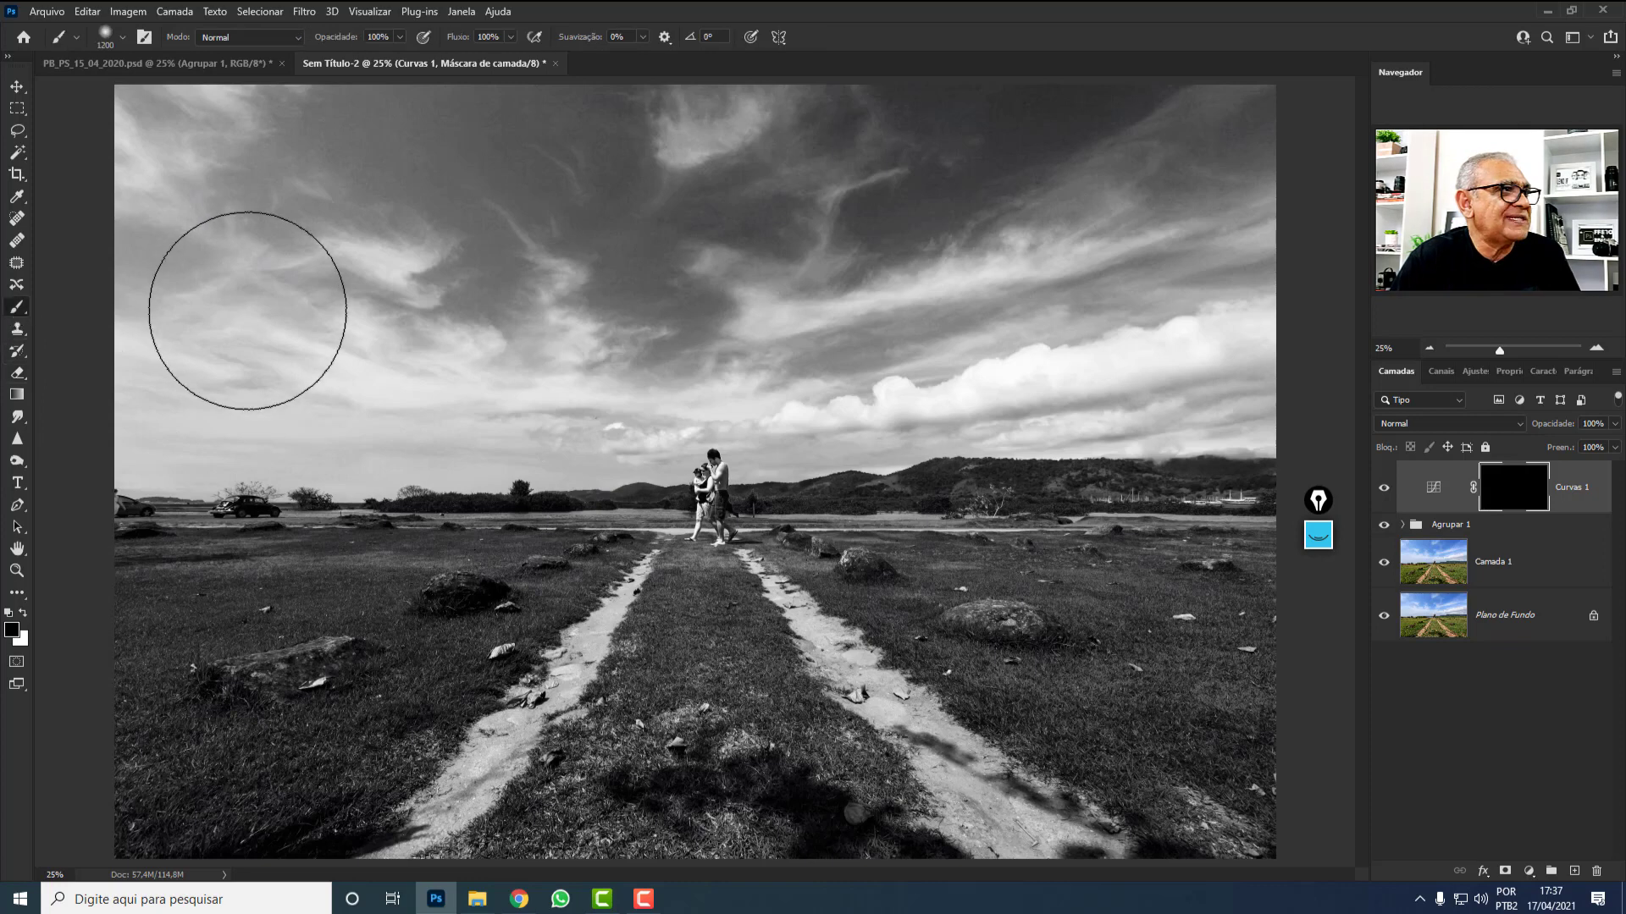
pyautogui.press('[')
pyautogui.press('[')
pyautogui.press('[')
pyautogui.press('[')
pyautogui.press('[')
pyautogui.press('[')
pyautogui.press('[')
pyautogui.press('[')
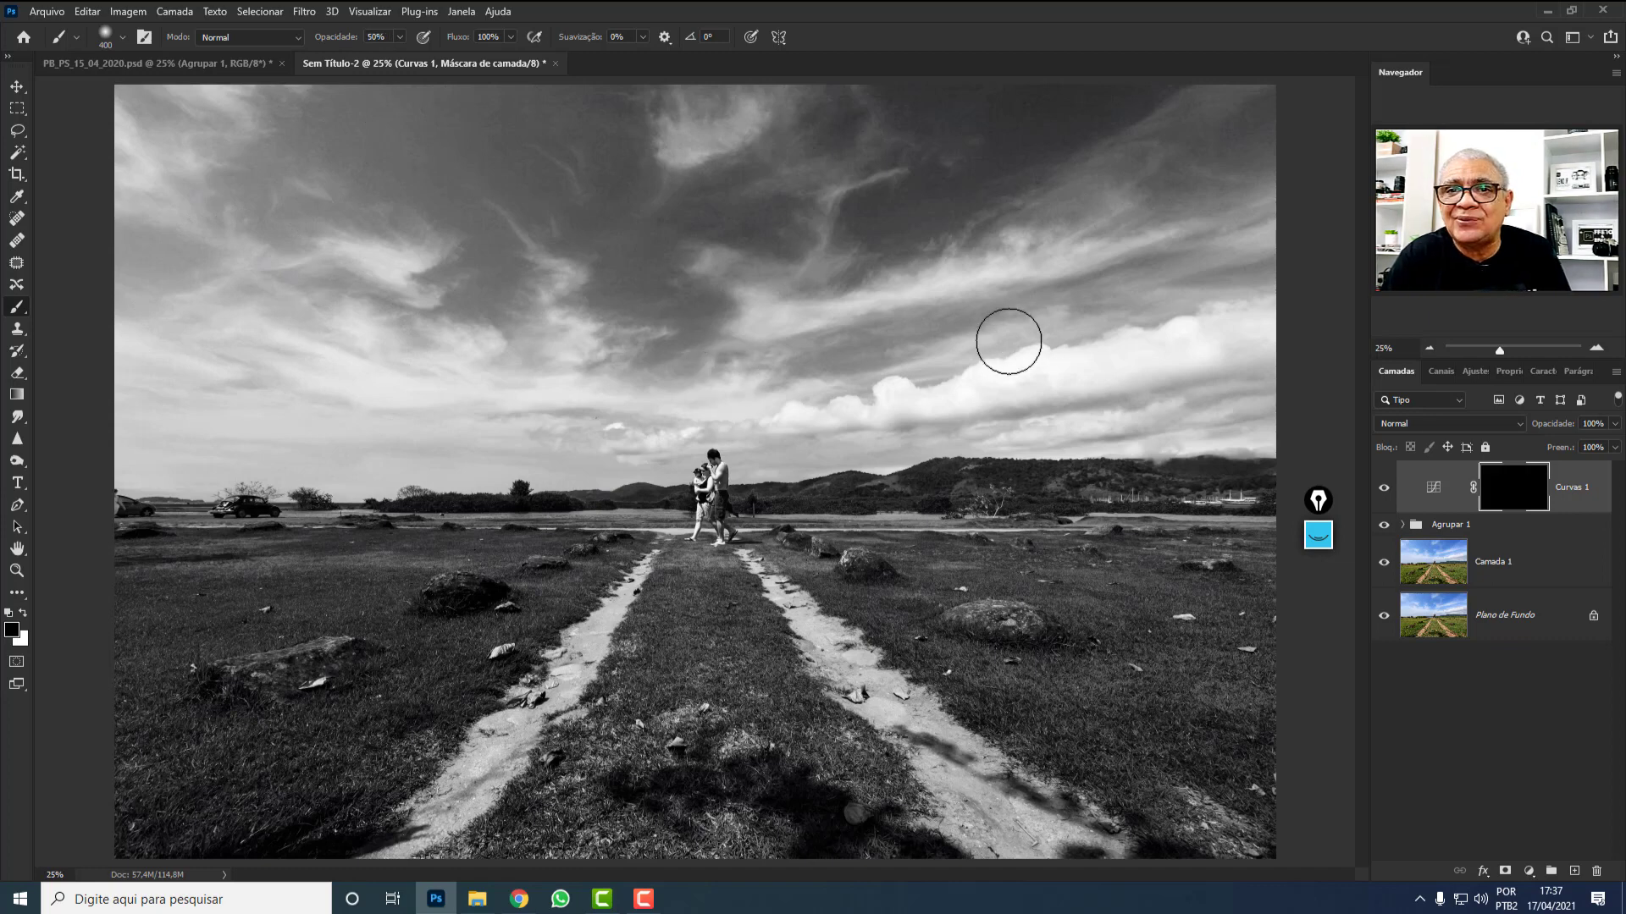
pyautogui.press(']')
pyautogui.press(']')
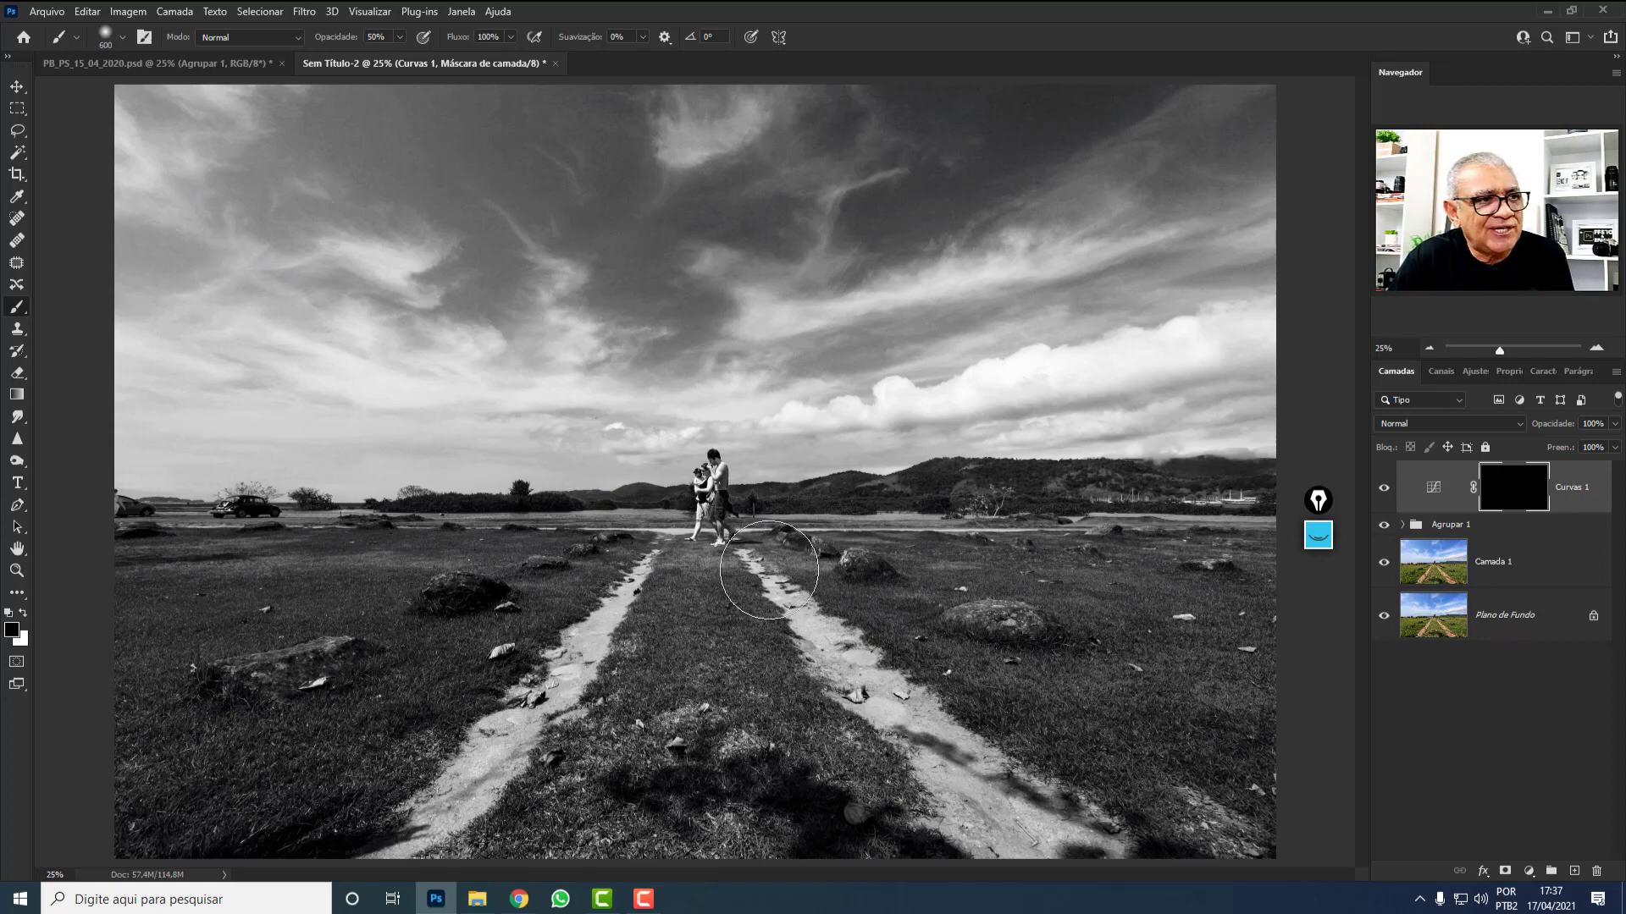
pyautogui.press('x')
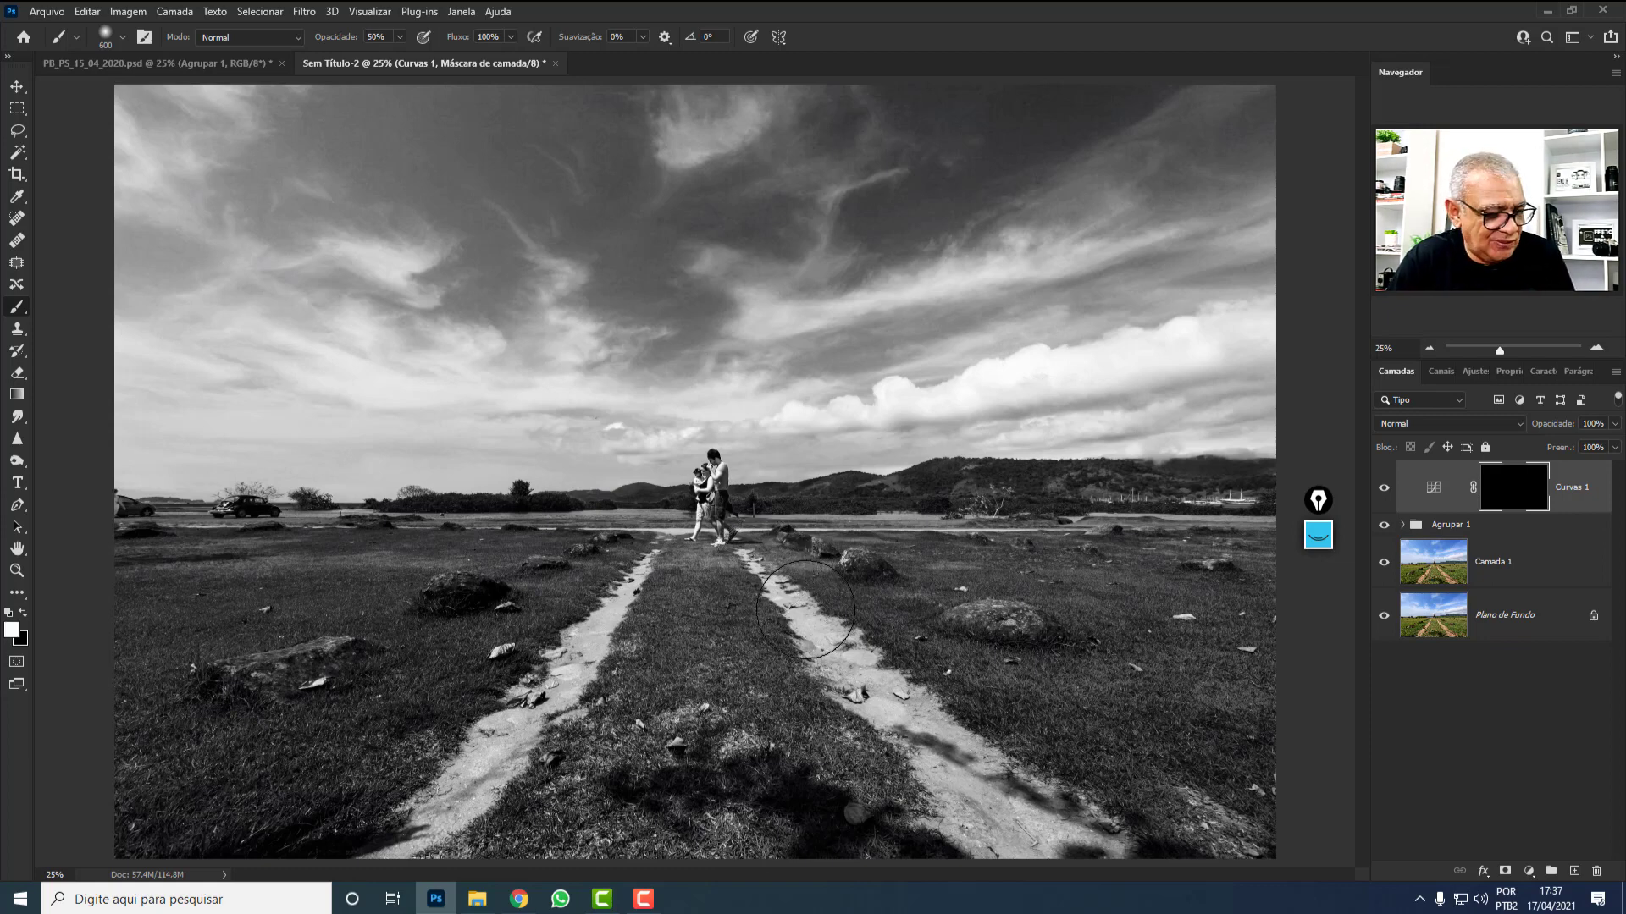
pyautogui.moveTo(749, 560)
pyautogui.mouseDown()
pyautogui.moveTo(965, 761)
pyautogui.moveTo(1092, 839)
pyautogui.mouseUp()
pyautogui.moveTo(652, 548)
pyautogui.mouseDown()
pyautogui.moveTo(508, 762)
pyautogui.moveTo(434, 728)
pyautogui.mouseUp()
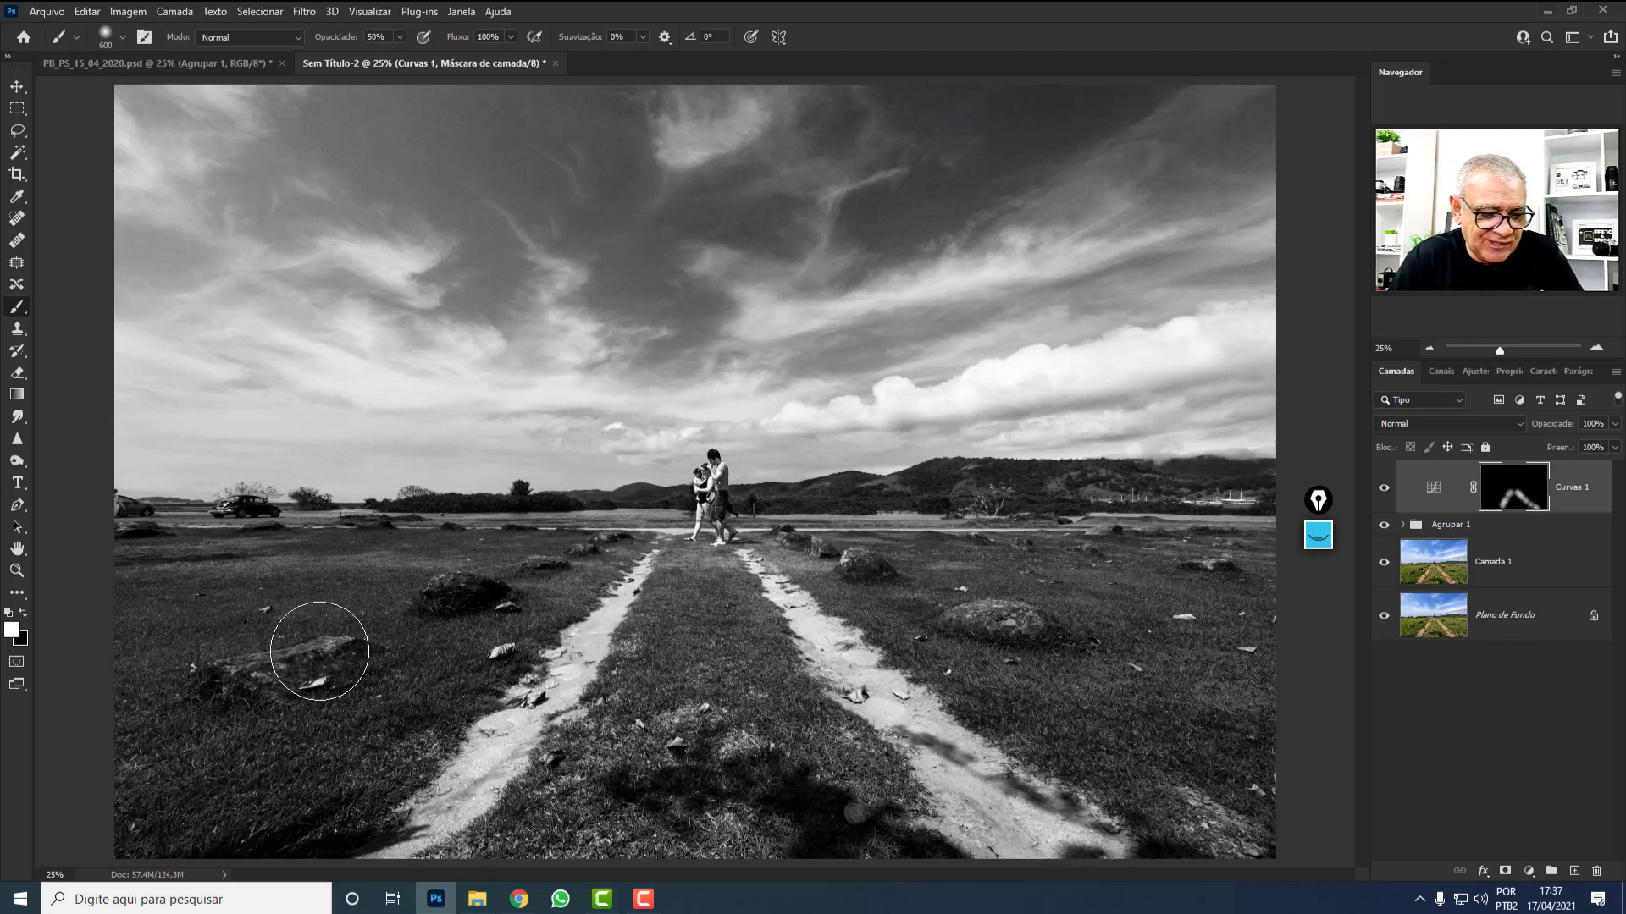
# Reveal the Curves brightening on the rocks and mounds on both sides of the tracks with a smaller white brush.
pyautogui.press('[')
pyautogui.press('[')
pyautogui.press('[')
pyautogui.moveTo(324, 654)
pyautogui.mouseDown()
pyautogui.moveTo(222, 681)
pyautogui.moveTo(282, 669)
pyautogui.mouseUp()
pyautogui.moveTo(447, 597); pyautogui.dragTo(476, 594)
pyautogui.moveTo(542, 566); pyautogui.dragTo(605, 547)
pyautogui.moveTo(829, 540)
pyautogui.mouseDown()
pyautogui.moveTo(792, 542)
pyautogui.moveTo(1058, 630)
pyautogui.mouseUp()
pyautogui.press(']')
pyautogui.press('[')
pyautogui.press('[')
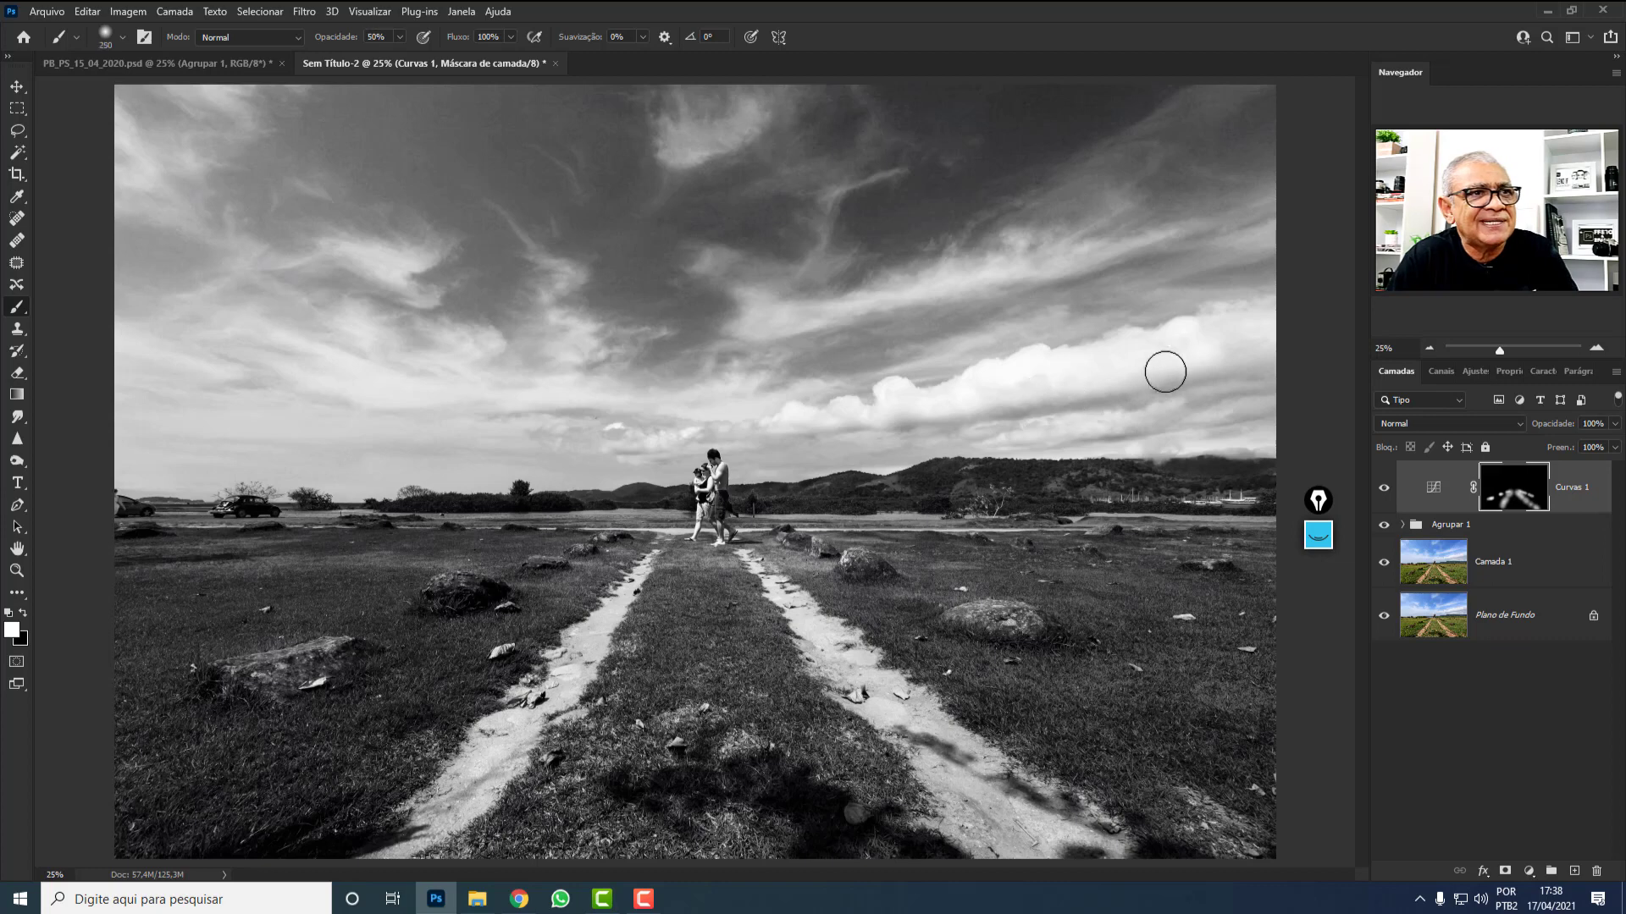
# Set the brush opacity to 25% and undo the accidental deletion of the Curves layer's mask.
pyautogui.press(']')
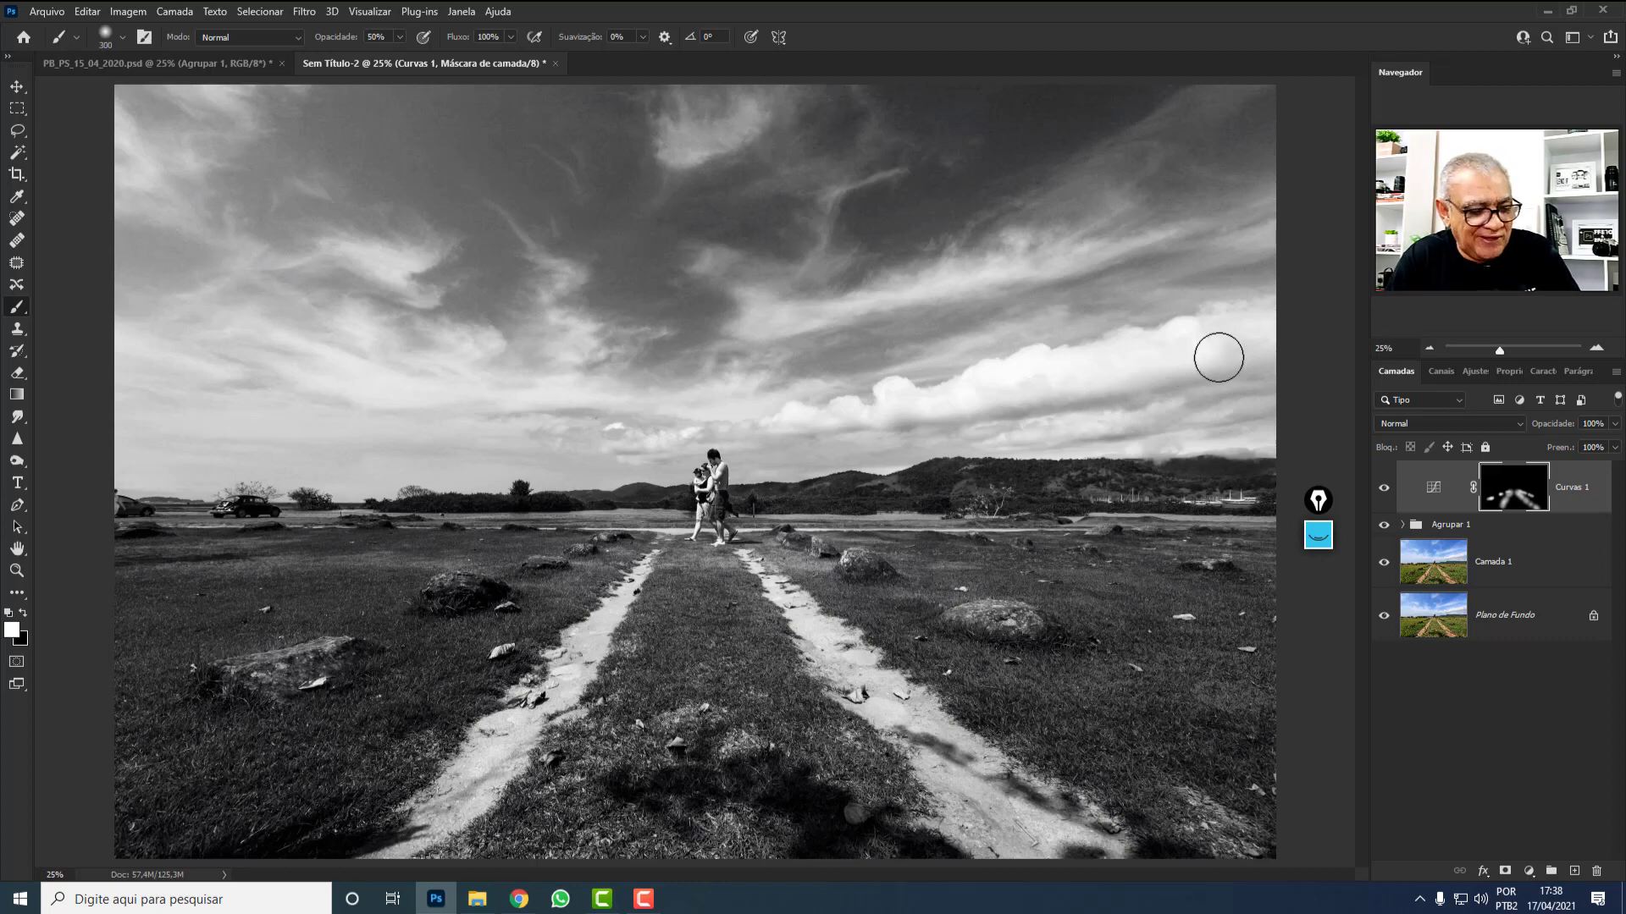
pyautogui.press('2')
pyautogui.press('Delete')
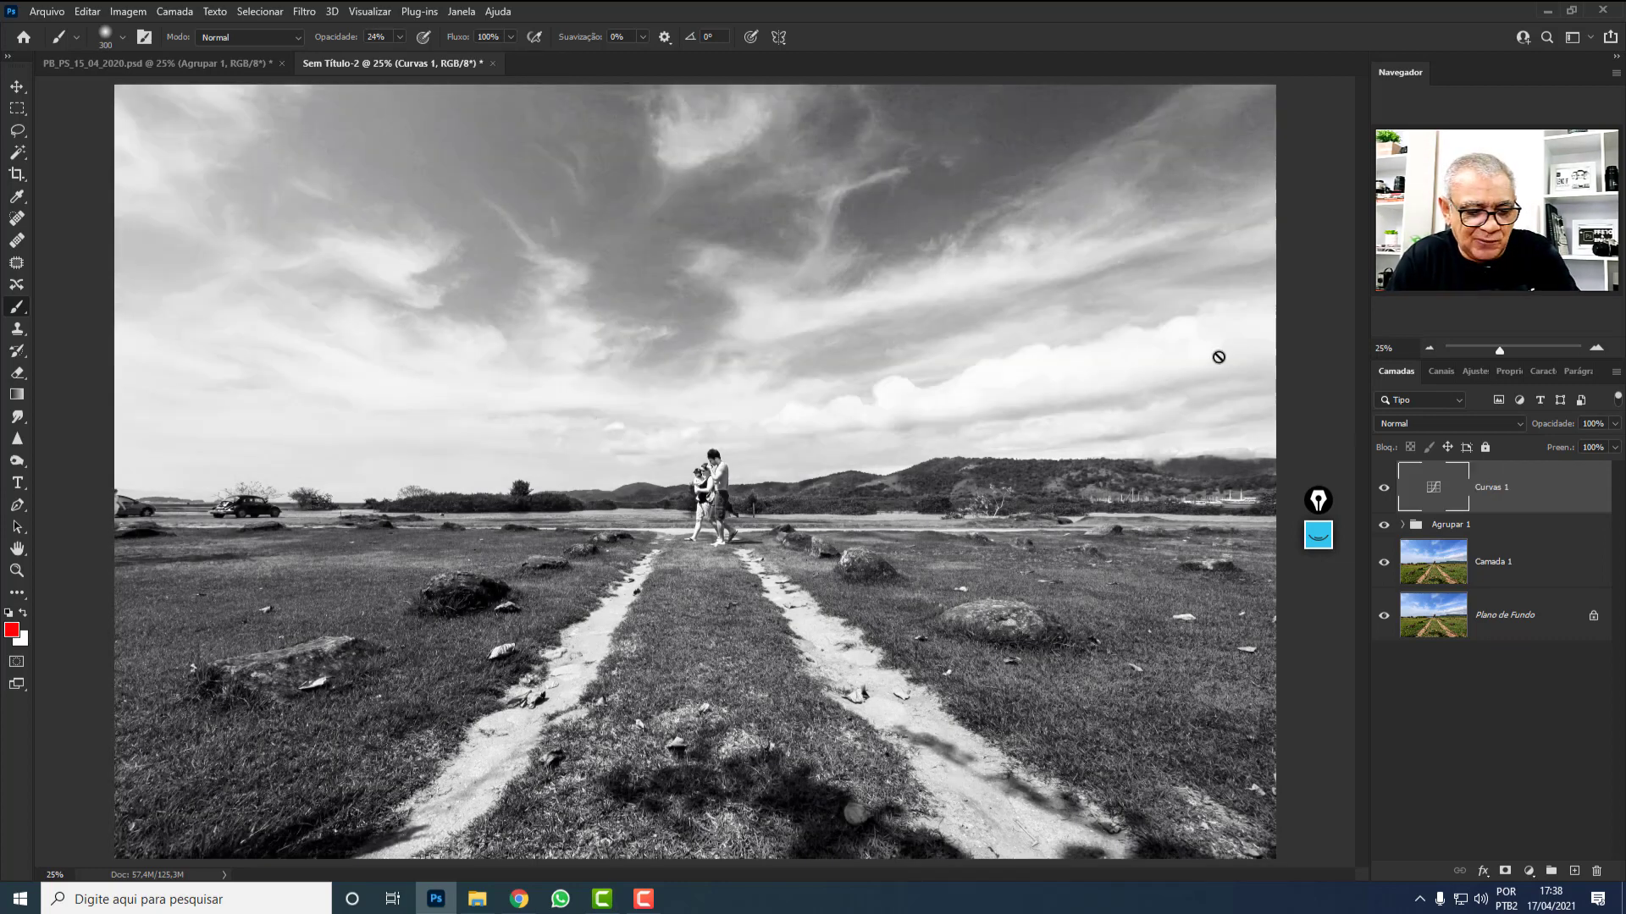
pyautogui.press('2')
pyautogui.press('5')
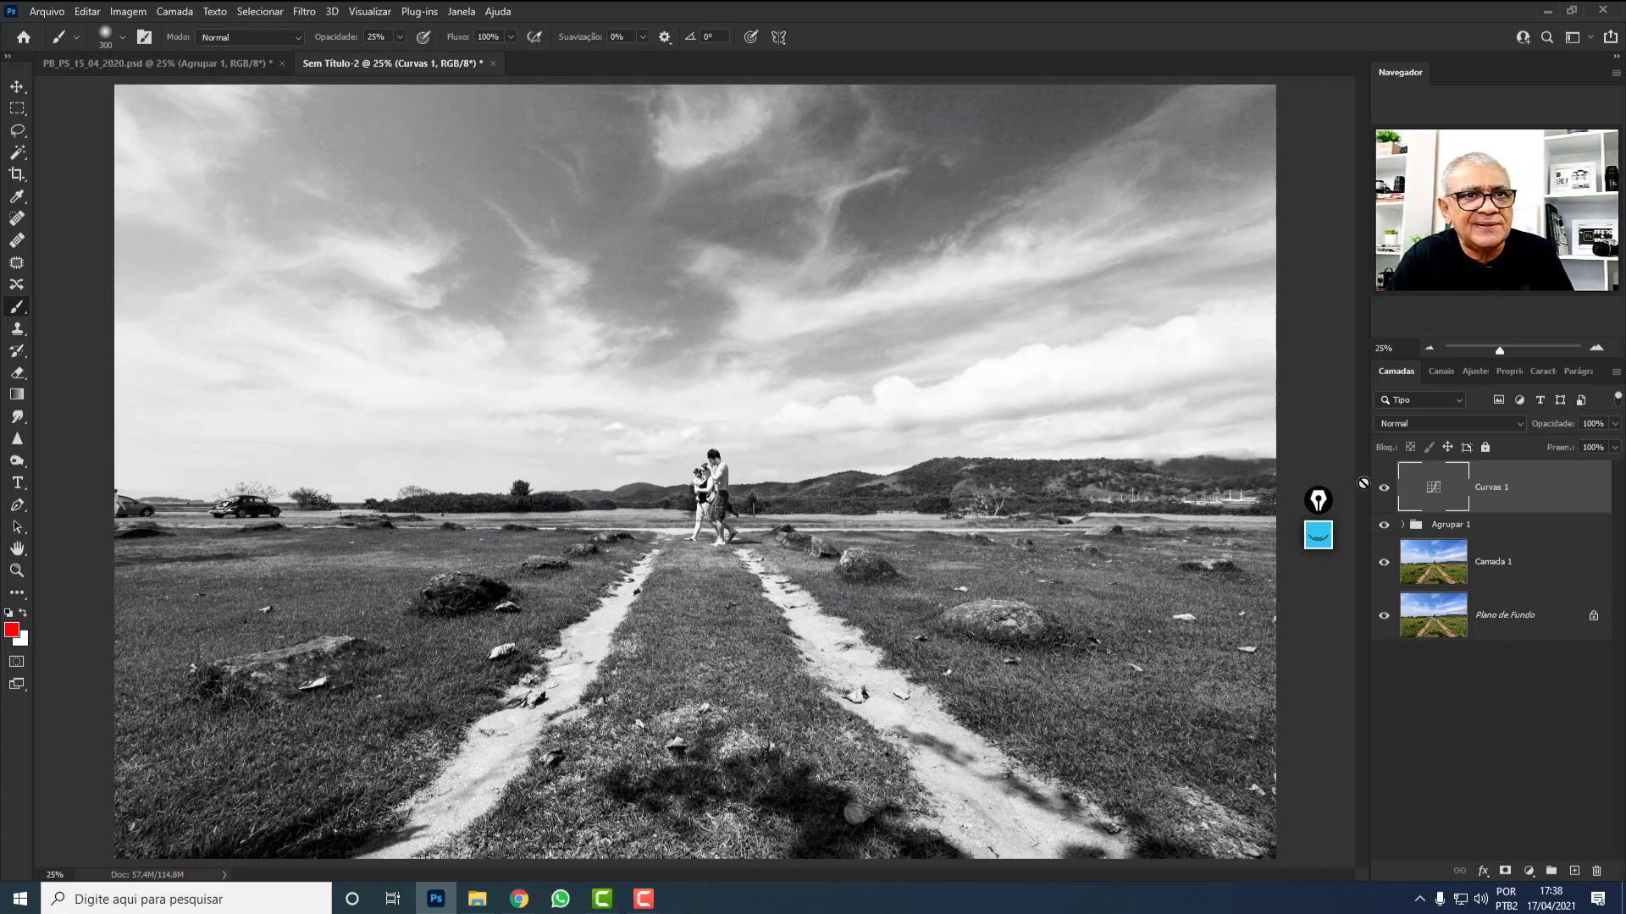
pyautogui.hotkey('ctrl', 'z')
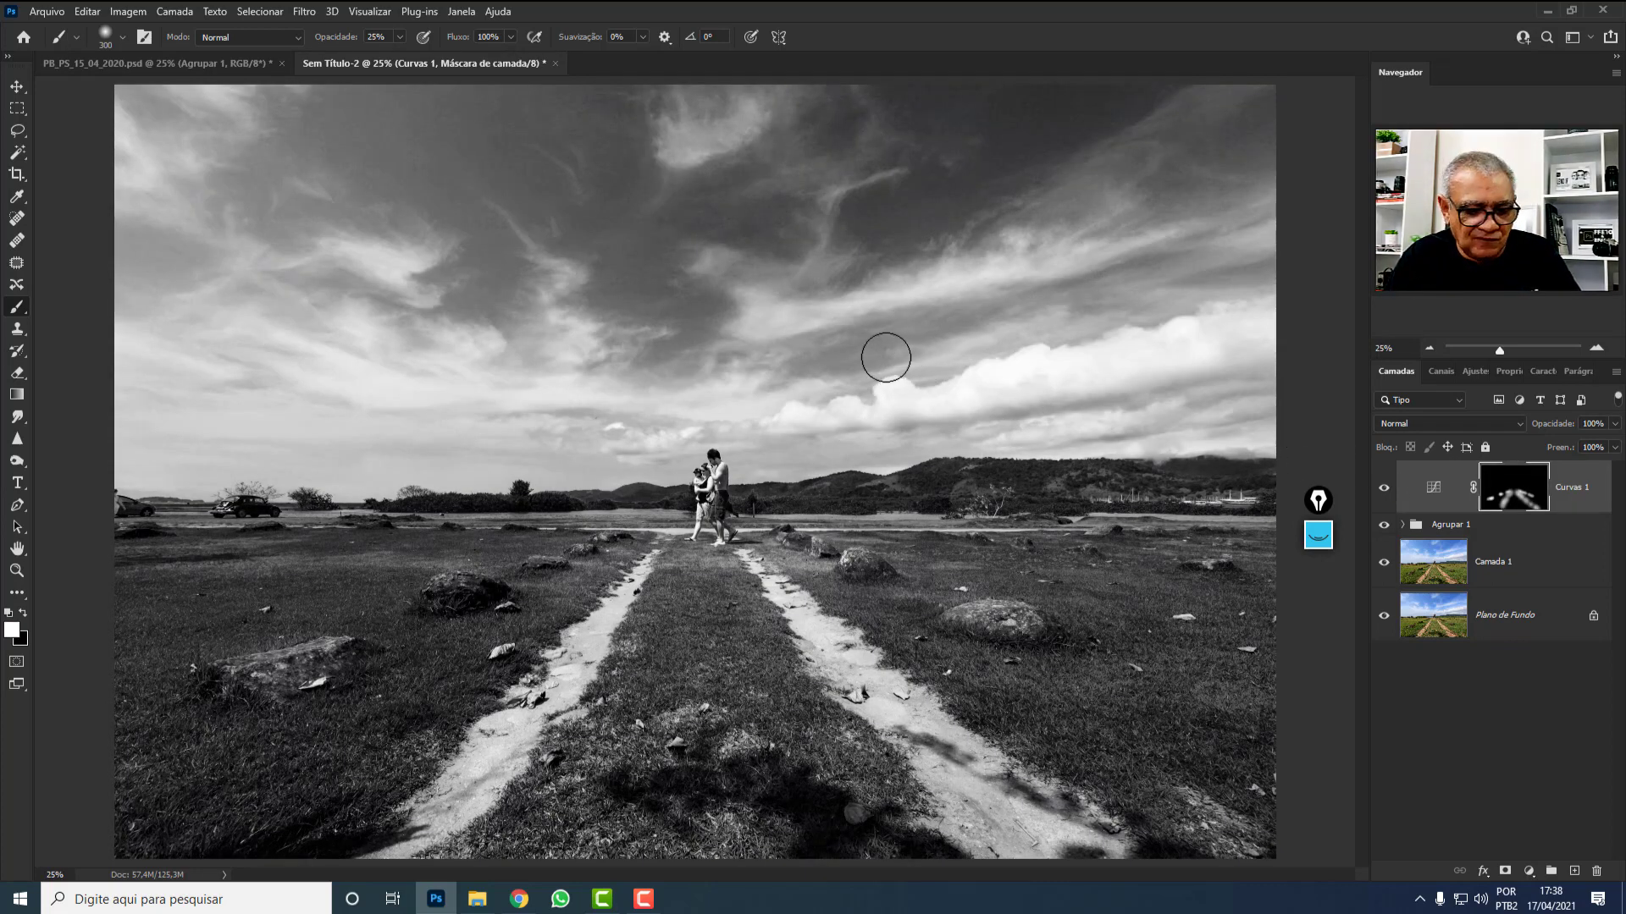
# Paint white over the bright cloud streaks on the Curves mask with a 400 px brush at 25% opacity.
pyautogui.press(']')
pyautogui.press(']')
pyautogui.press('[')
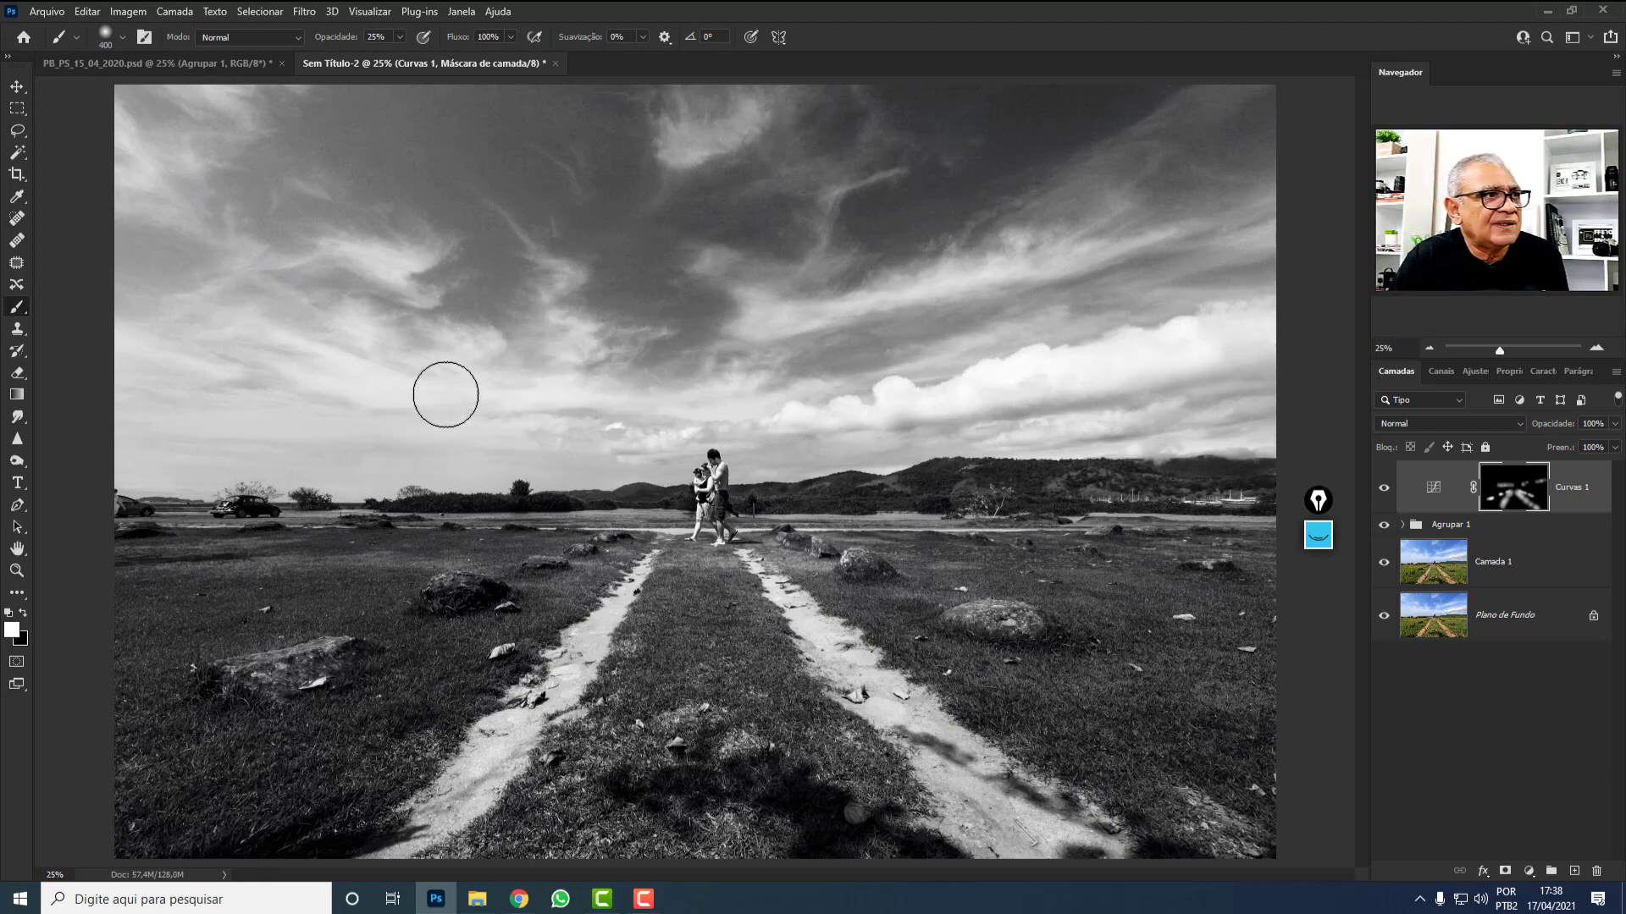
pyautogui.moveTo(456, 327); pyautogui.dragTo(389, 283)
pyautogui.moveTo(188, 152)
pyautogui.mouseDown()
pyautogui.moveTo(235, 122)
pyautogui.moveTo(127, 179)
pyautogui.mouseUp()
pyautogui.moveTo(510, 88)
pyautogui.mouseDown()
pyautogui.moveTo(689, 127)
pyautogui.moveTo(745, 101)
pyautogui.moveTo(853, 200)
pyautogui.moveTo(830, 222)
pyautogui.mouseUp()
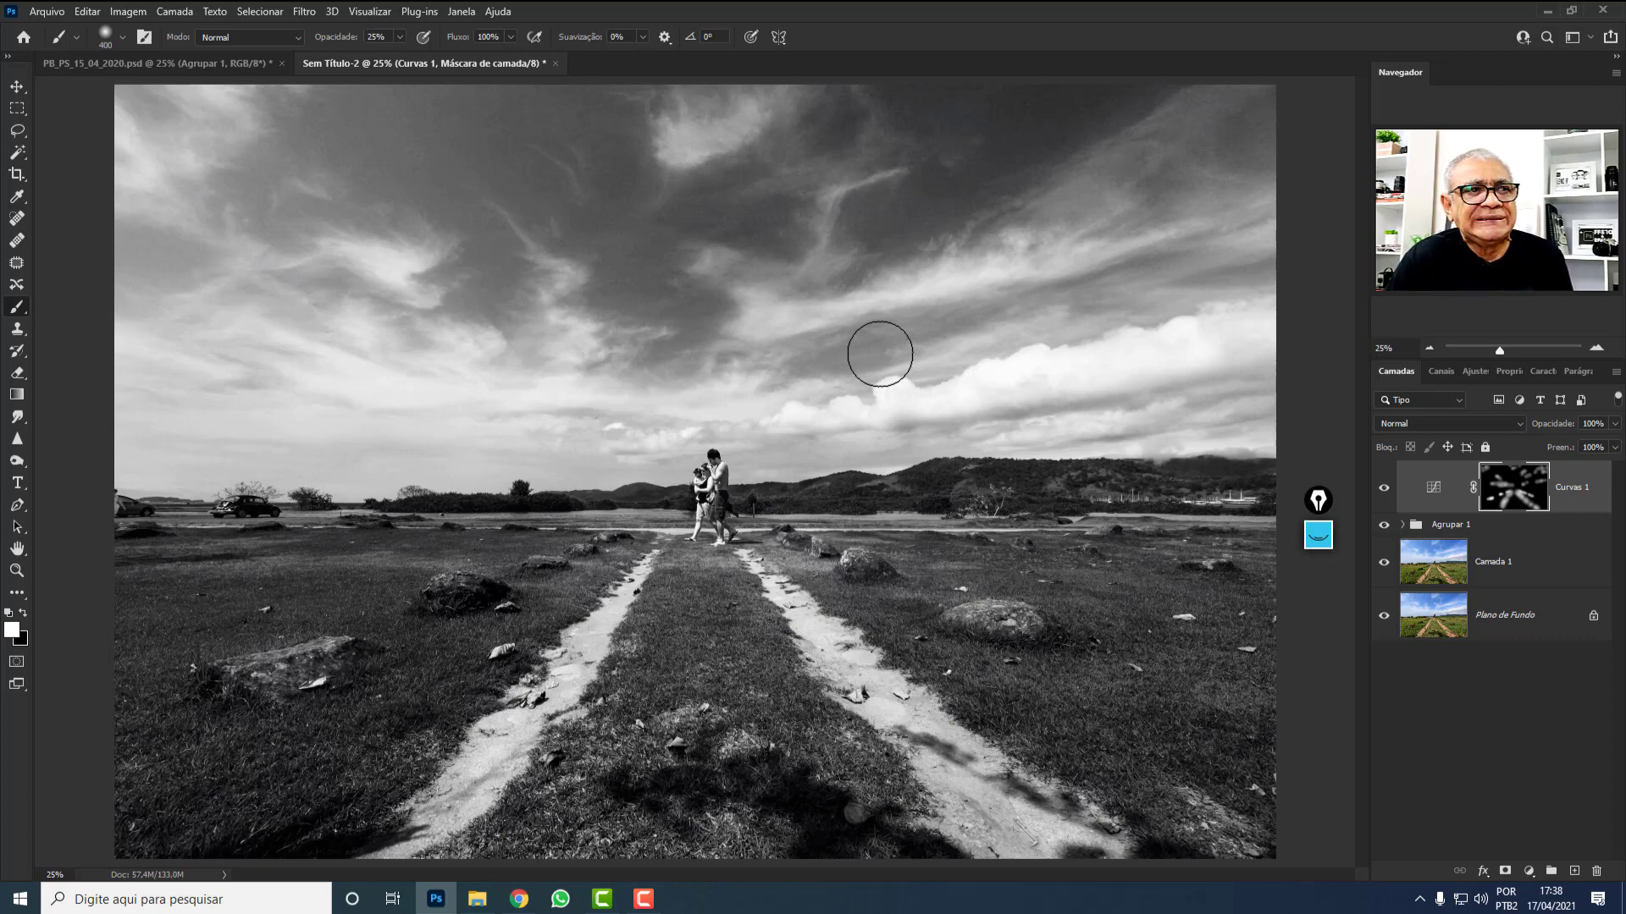
# Replace the Curvas 1 layer's painted mask with a blank white one and show the red arrow annotations again.
pyautogui.rightClick(1514, 499)
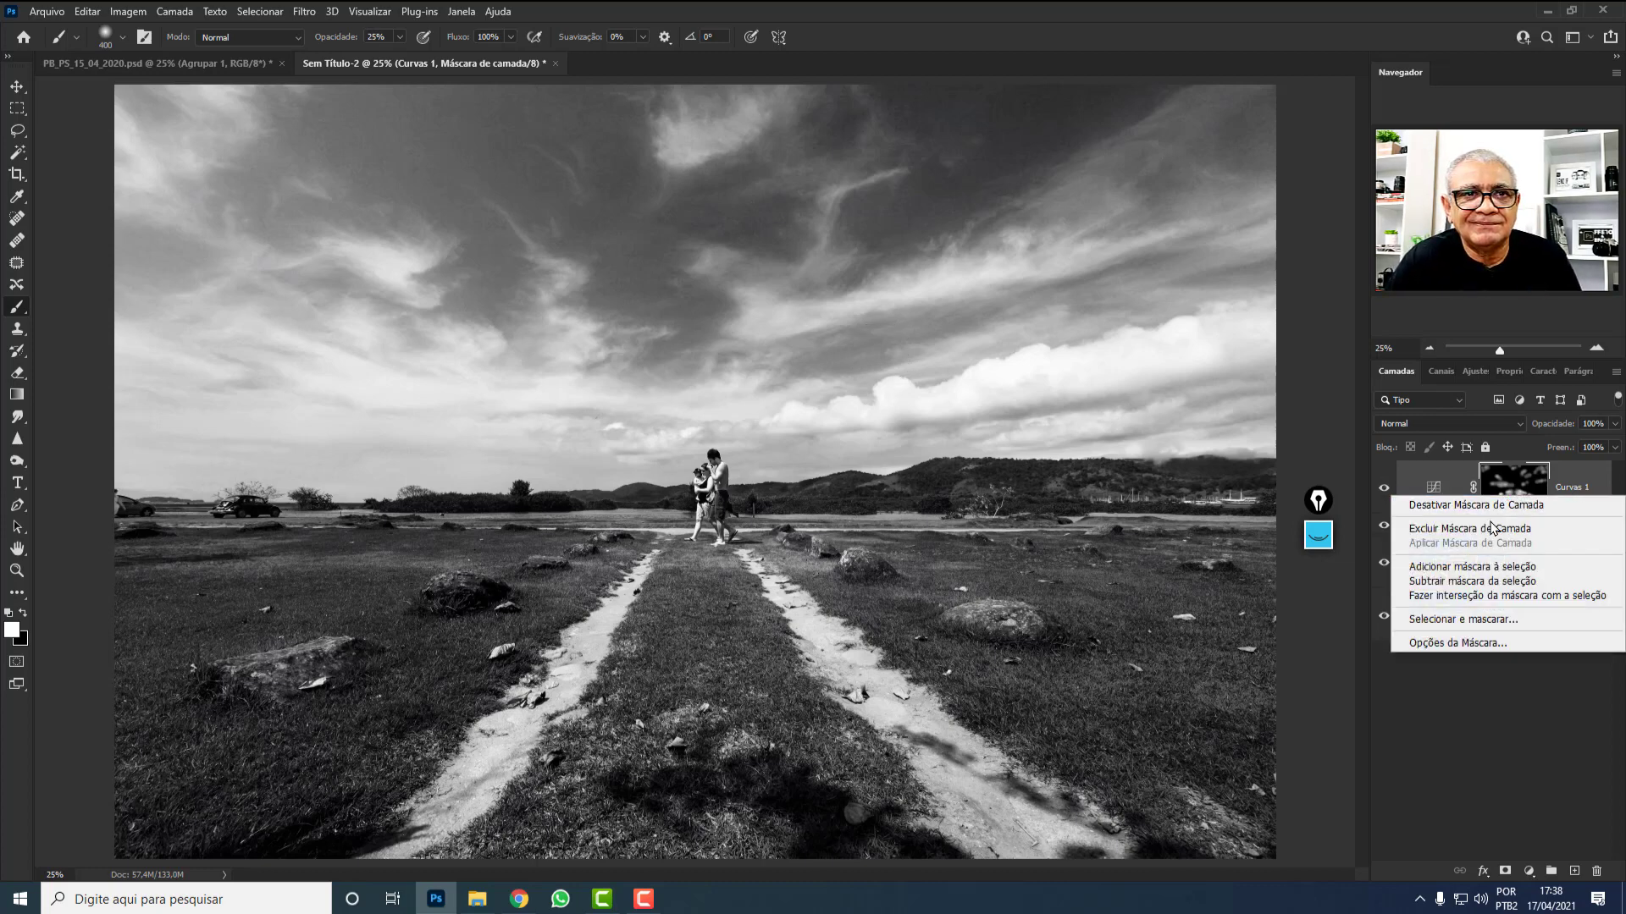
pyautogui.click(1494, 527)
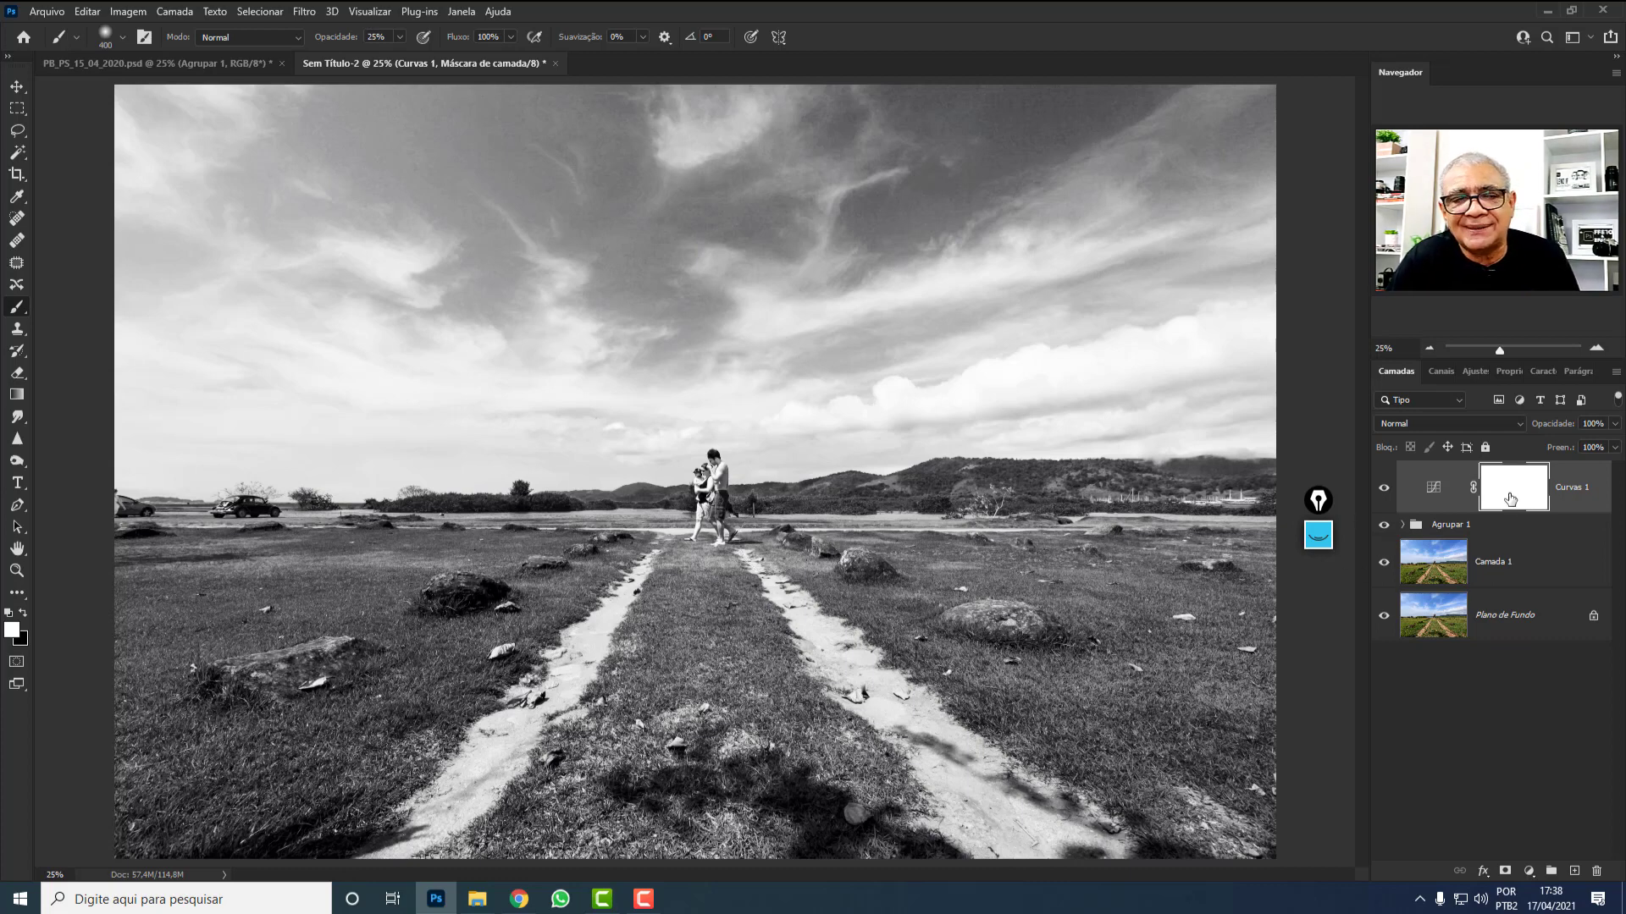
pyautogui.click(1318, 535)
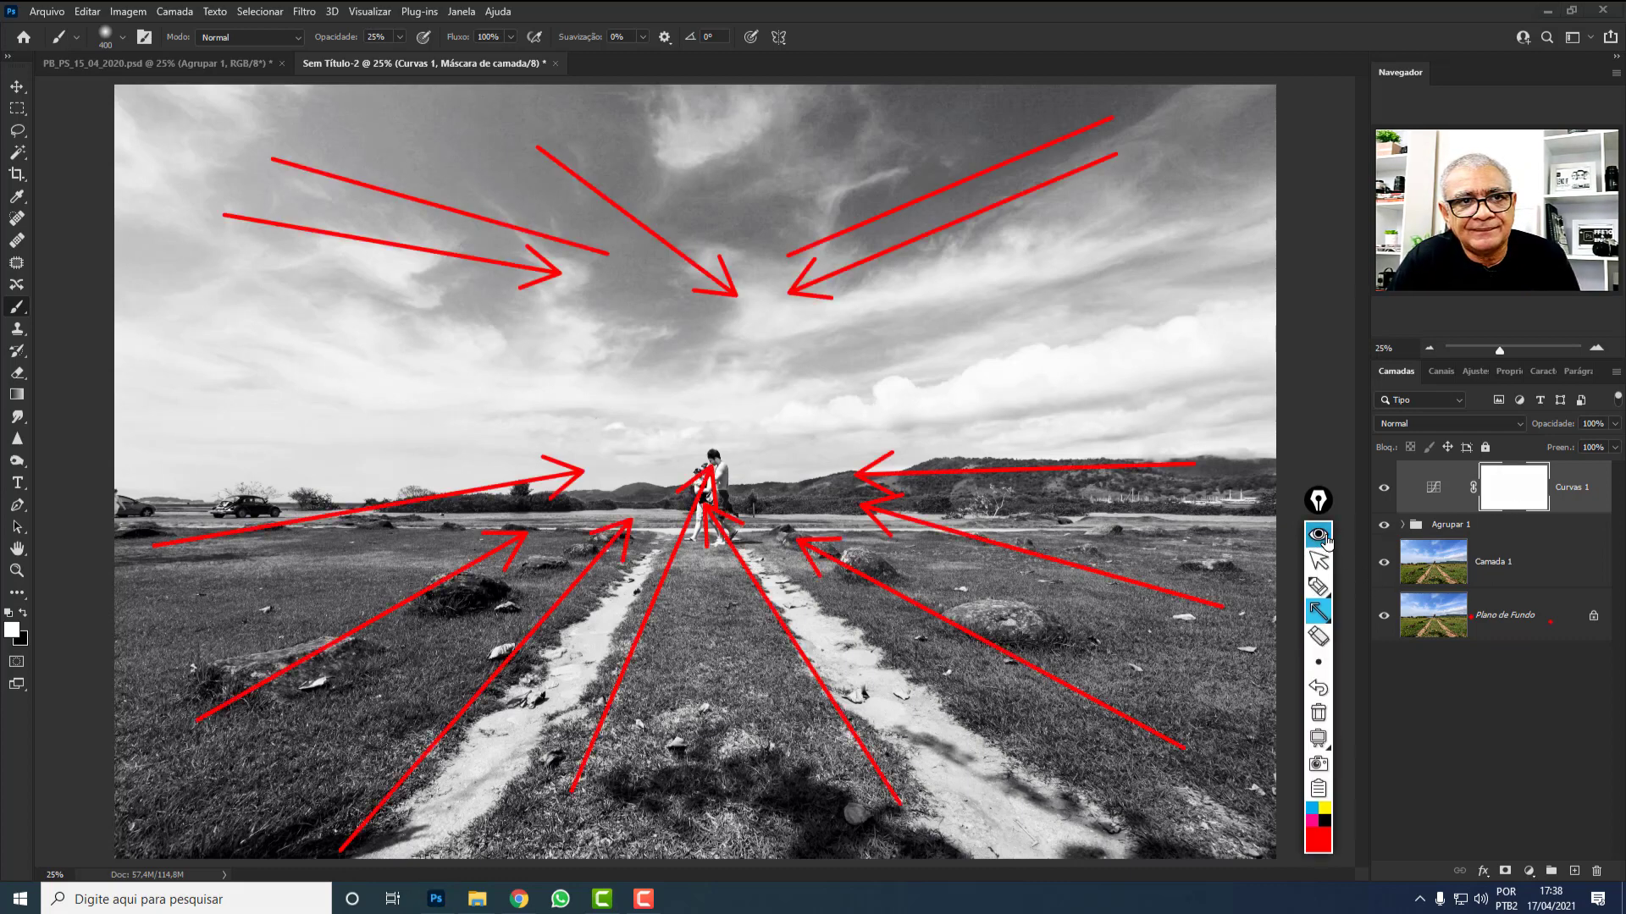
# Clear the red arrows over the photo, mark the Curvas 1 mask with an arrow, erase it and hide the annotation tools.
pyautogui.click(1314, 715)
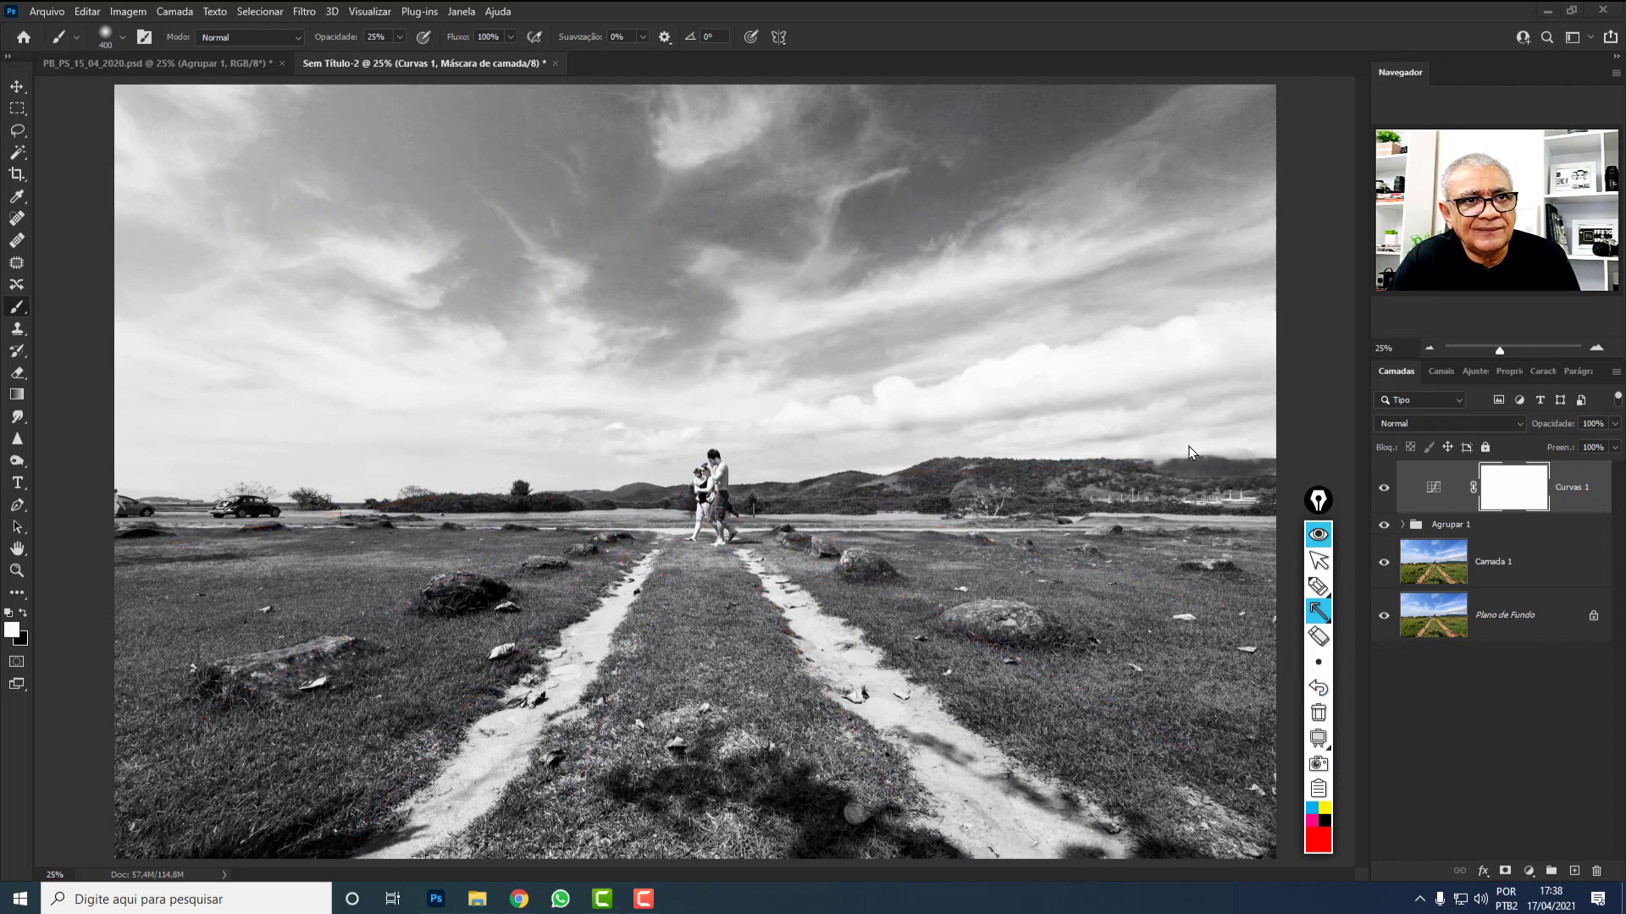
pyautogui.moveTo(1040, 322)
pyautogui.mouseDown()
pyautogui.moveTo(1515, 479)
pyautogui.moveTo(1508, 492)
pyautogui.mouseUp()
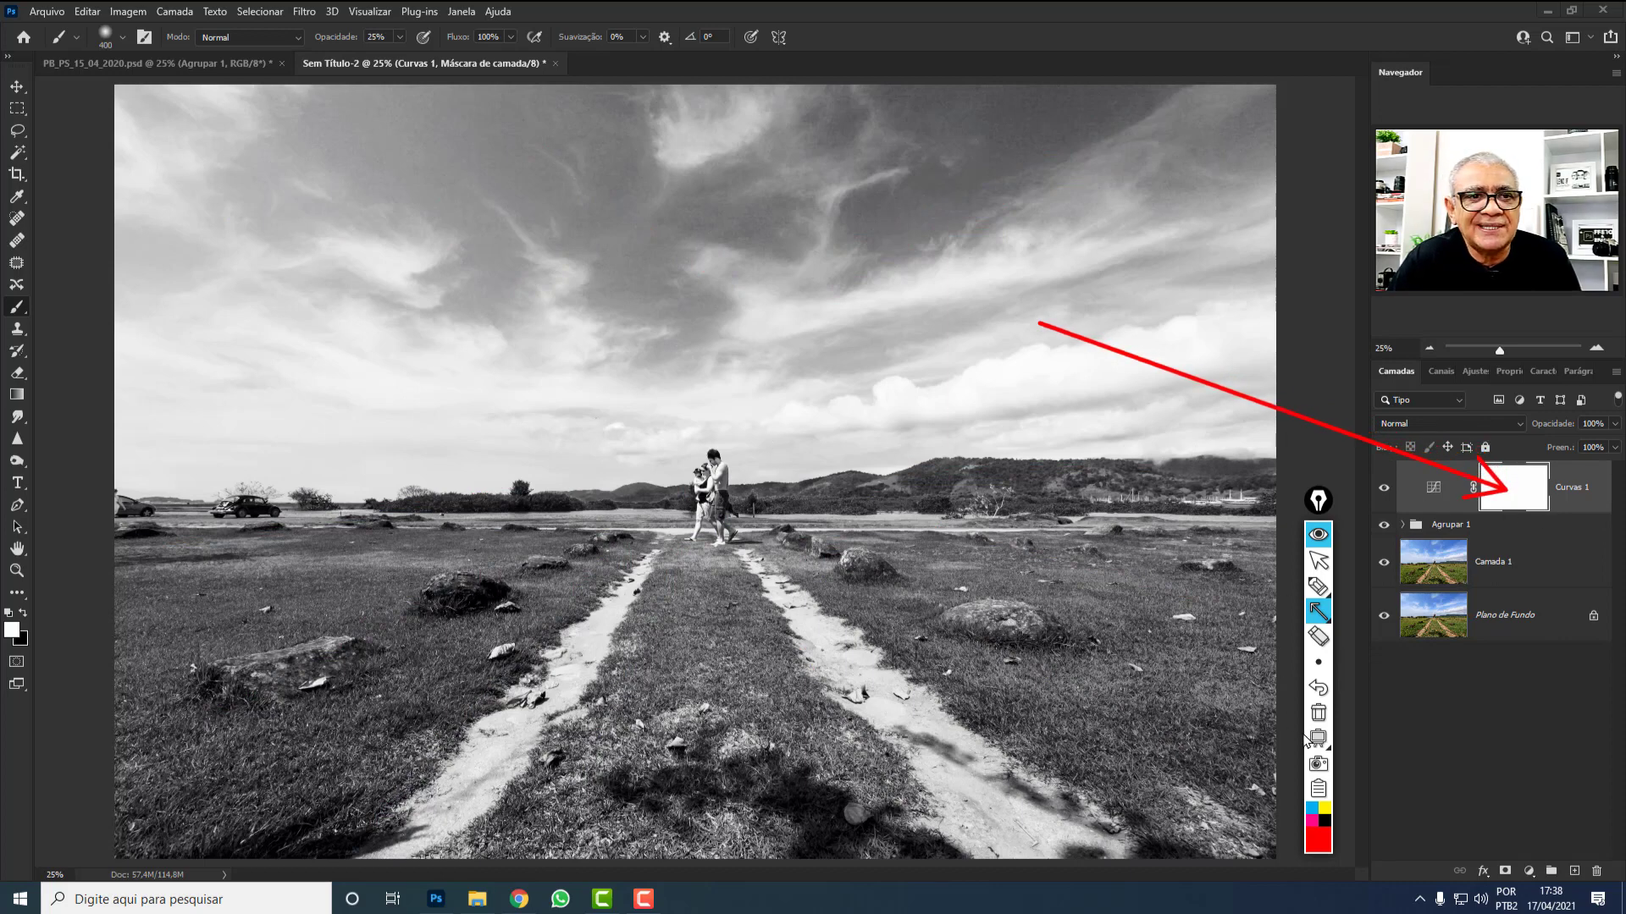
pyautogui.click(1318, 714)
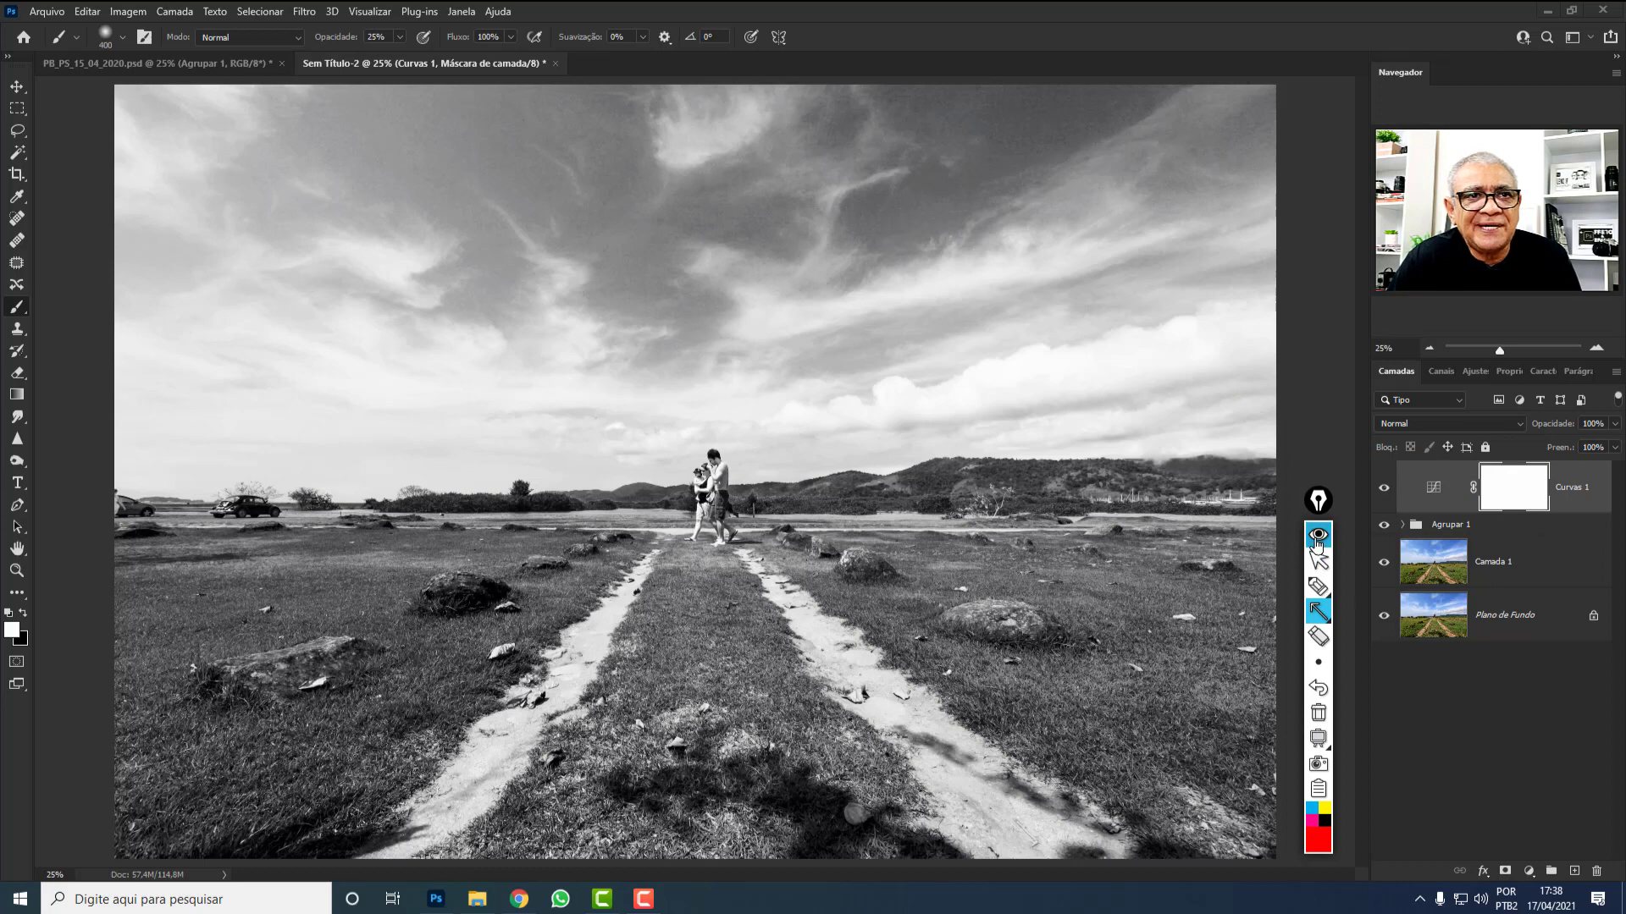
pyautogui.click(1318, 536)
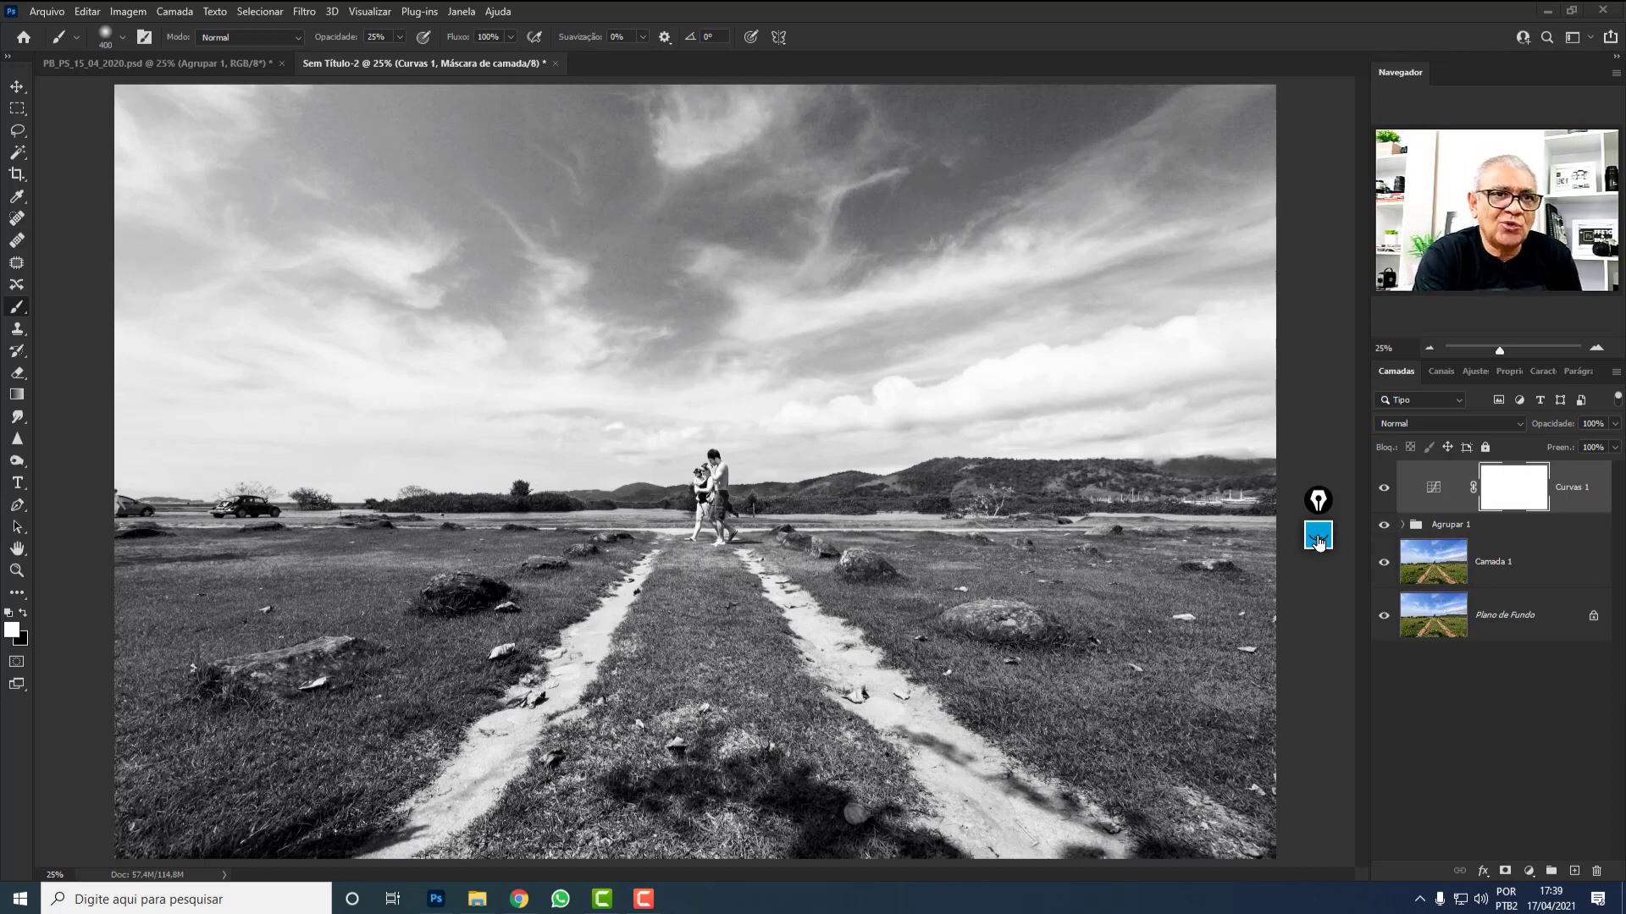
# Invert the Curvas 1 mask to black and paint white over the whole grass field with an 800 px brush at 50% opacity.
pyautogui.click(1515, 492)
pyautogui.hotkey('ctrl', 'i')
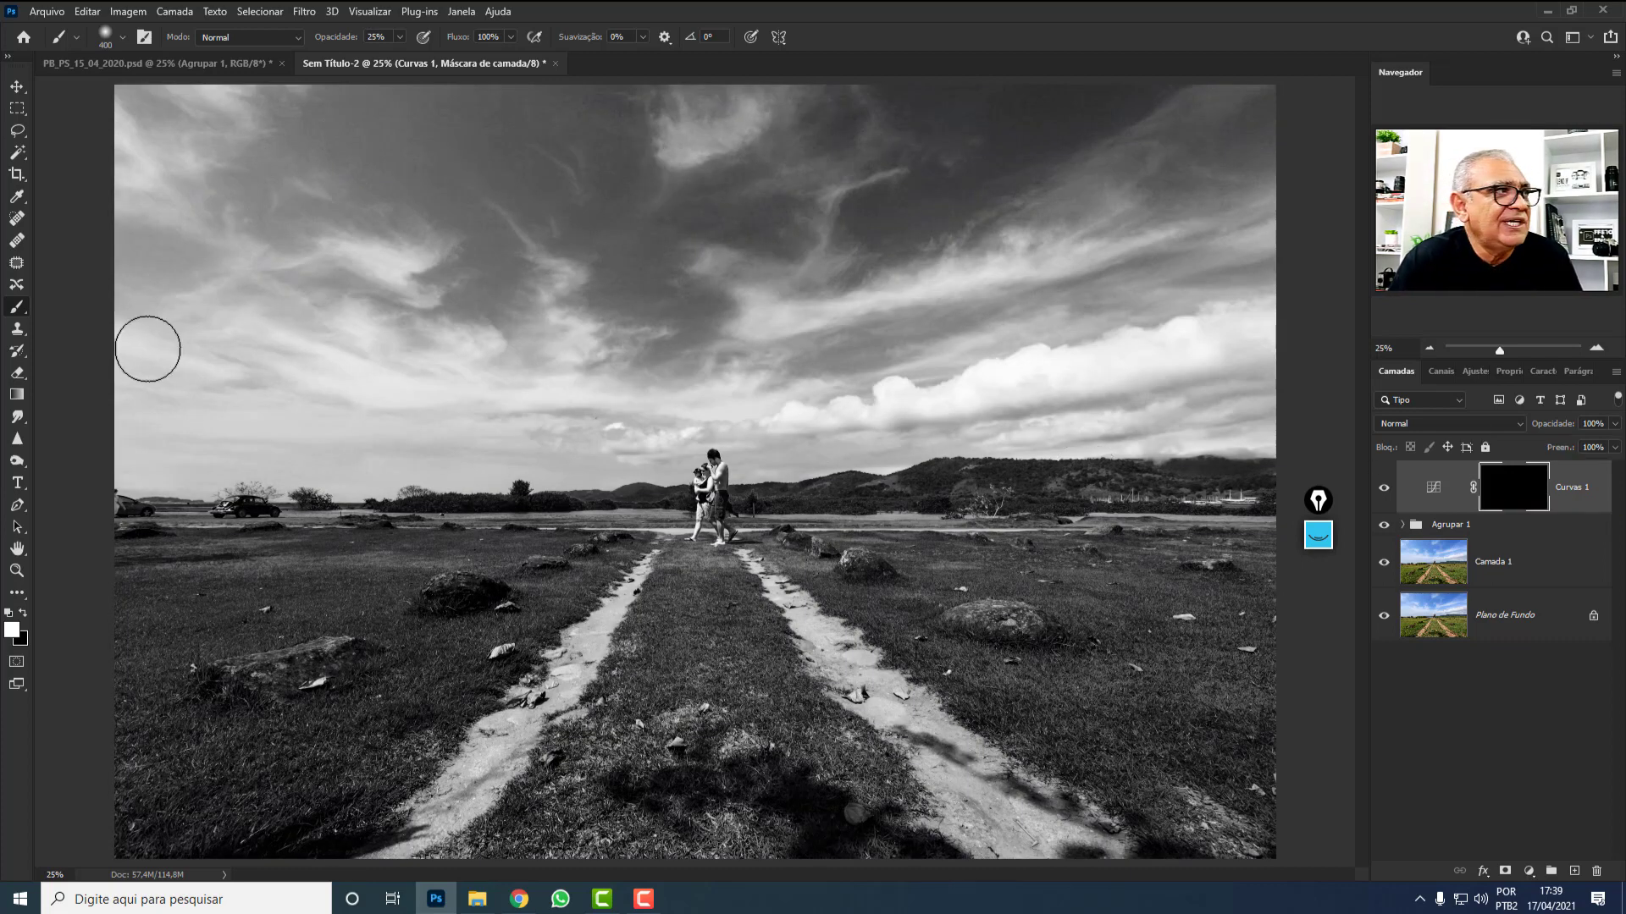
pyautogui.press(']')
pyautogui.press(']')
pyautogui.press(']')
pyautogui.press(']')
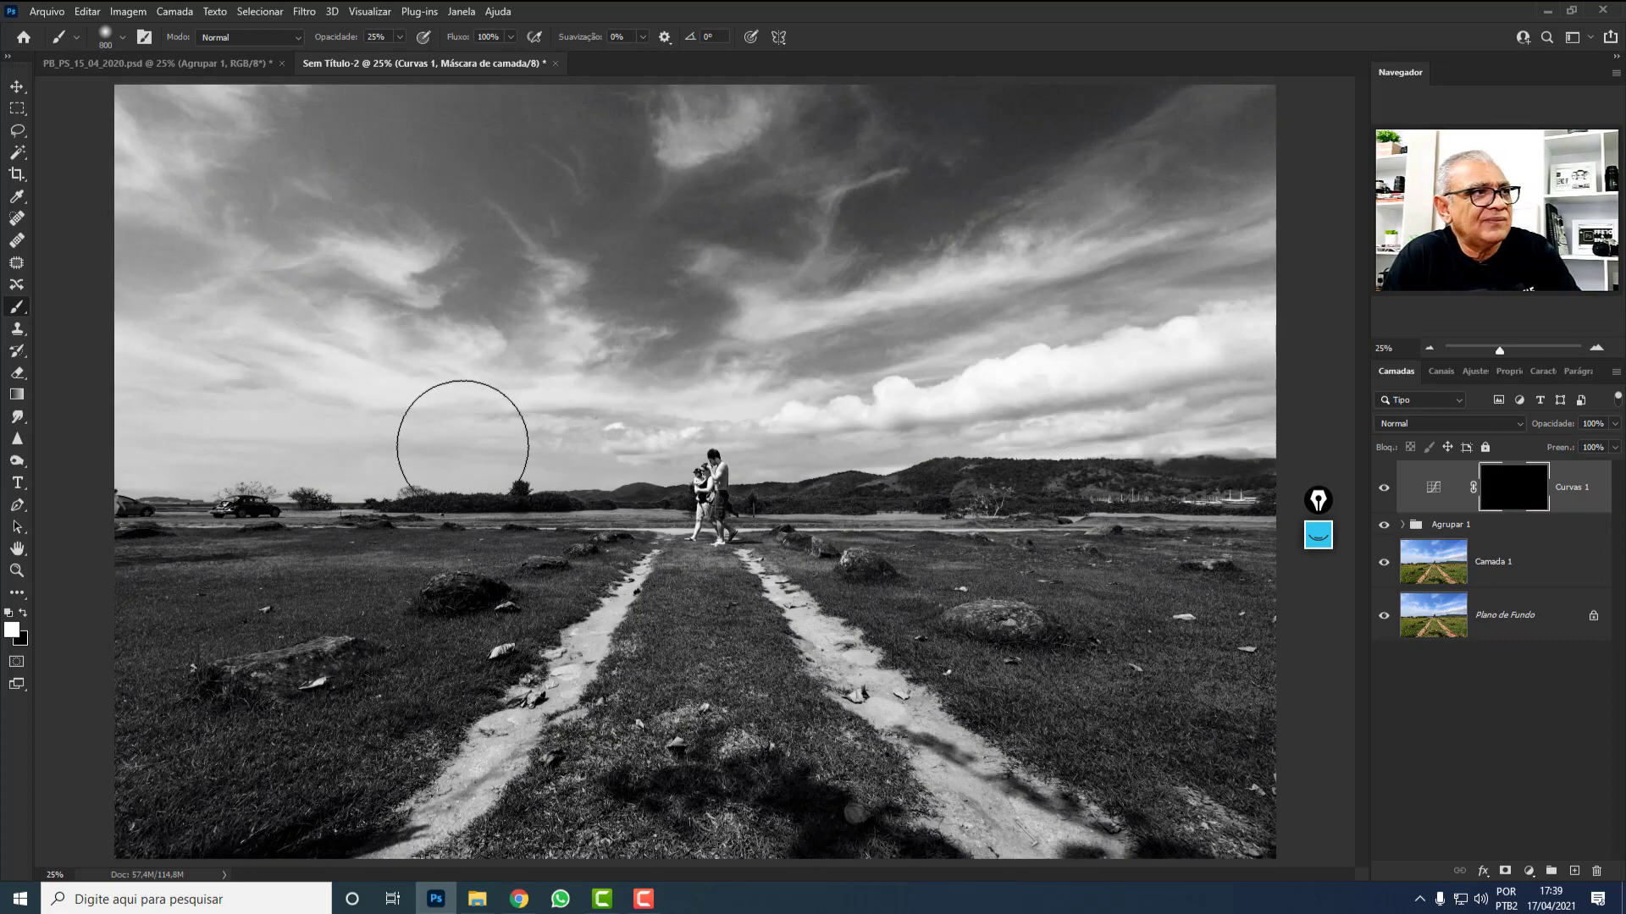
pyautogui.press('5')
pyautogui.moveTo(543, 547)
pyautogui.mouseDown()
pyautogui.moveTo(420, 598)
pyautogui.moveTo(604, 525)
pyautogui.moveTo(507, 566)
pyautogui.moveTo(325, 753)
pyautogui.moveTo(274, 767)
pyautogui.moveTo(226, 718)
pyautogui.moveTo(245, 634)
pyautogui.moveTo(96, 635)
pyautogui.moveTo(171, 593)
pyautogui.moveTo(542, 562)
pyautogui.mouseUp()
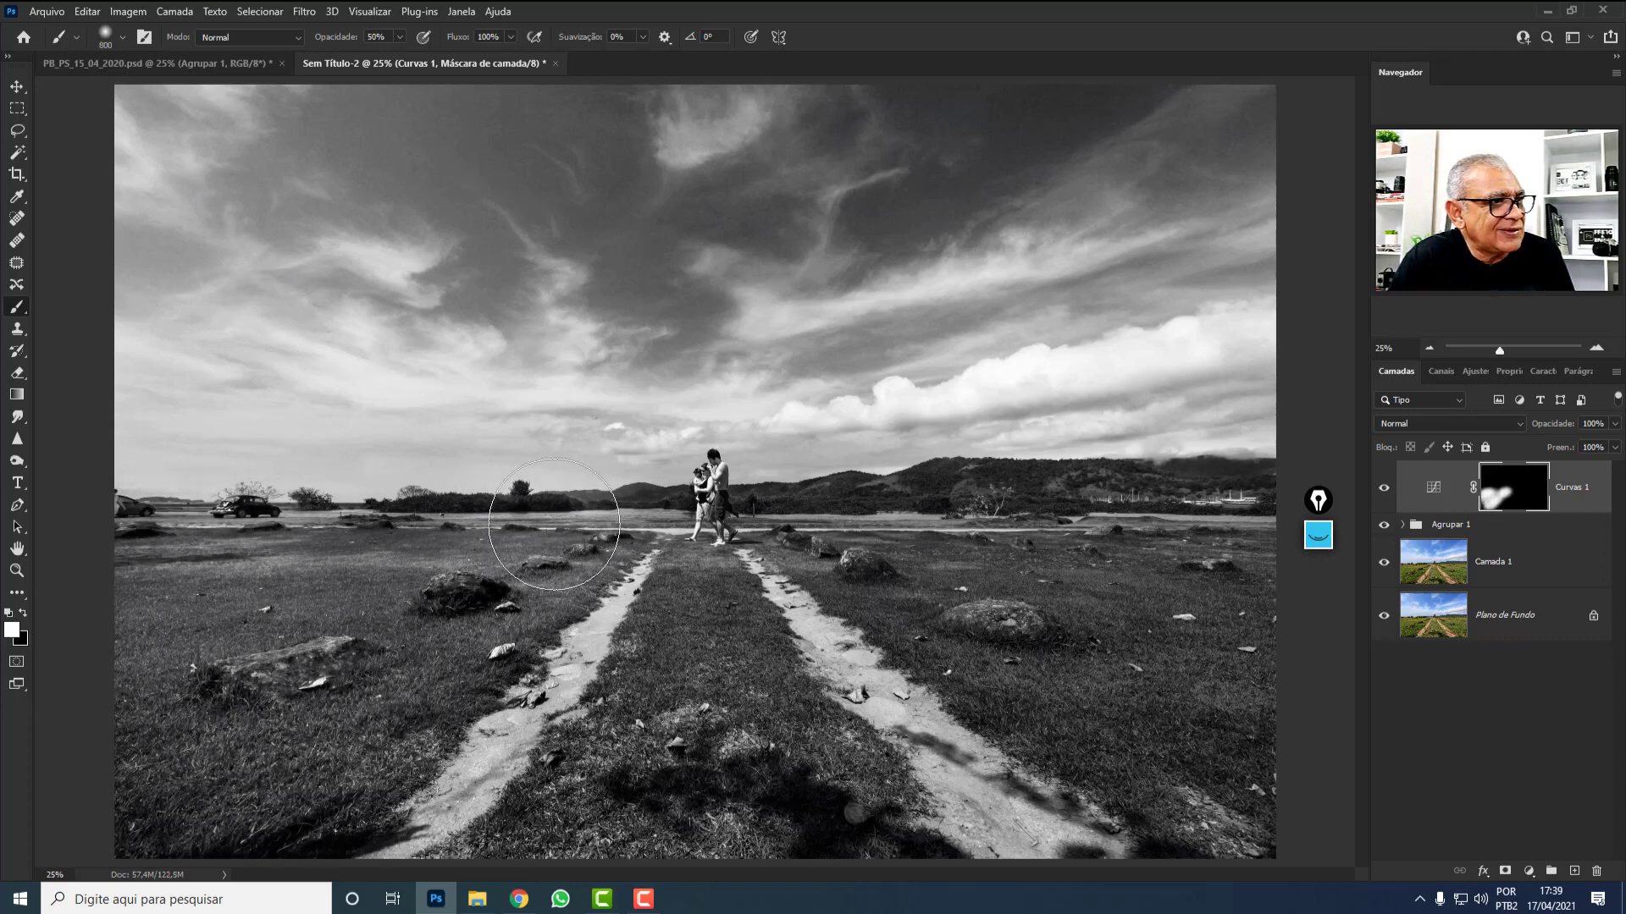
pyautogui.moveTo(690, 567)
pyautogui.mouseDown()
pyautogui.moveTo(711, 688)
pyautogui.moveTo(842, 791)
pyautogui.moveTo(682, 755)
pyautogui.moveTo(525, 830)
pyautogui.moveTo(682, 635)
pyautogui.moveTo(923, 635)
pyautogui.moveTo(1179, 792)
pyautogui.moveTo(1344, 799)
pyautogui.moveTo(999, 593)
pyautogui.moveTo(1183, 598)
pyautogui.moveTo(1248, 726)
pyautogui.mouseUp()
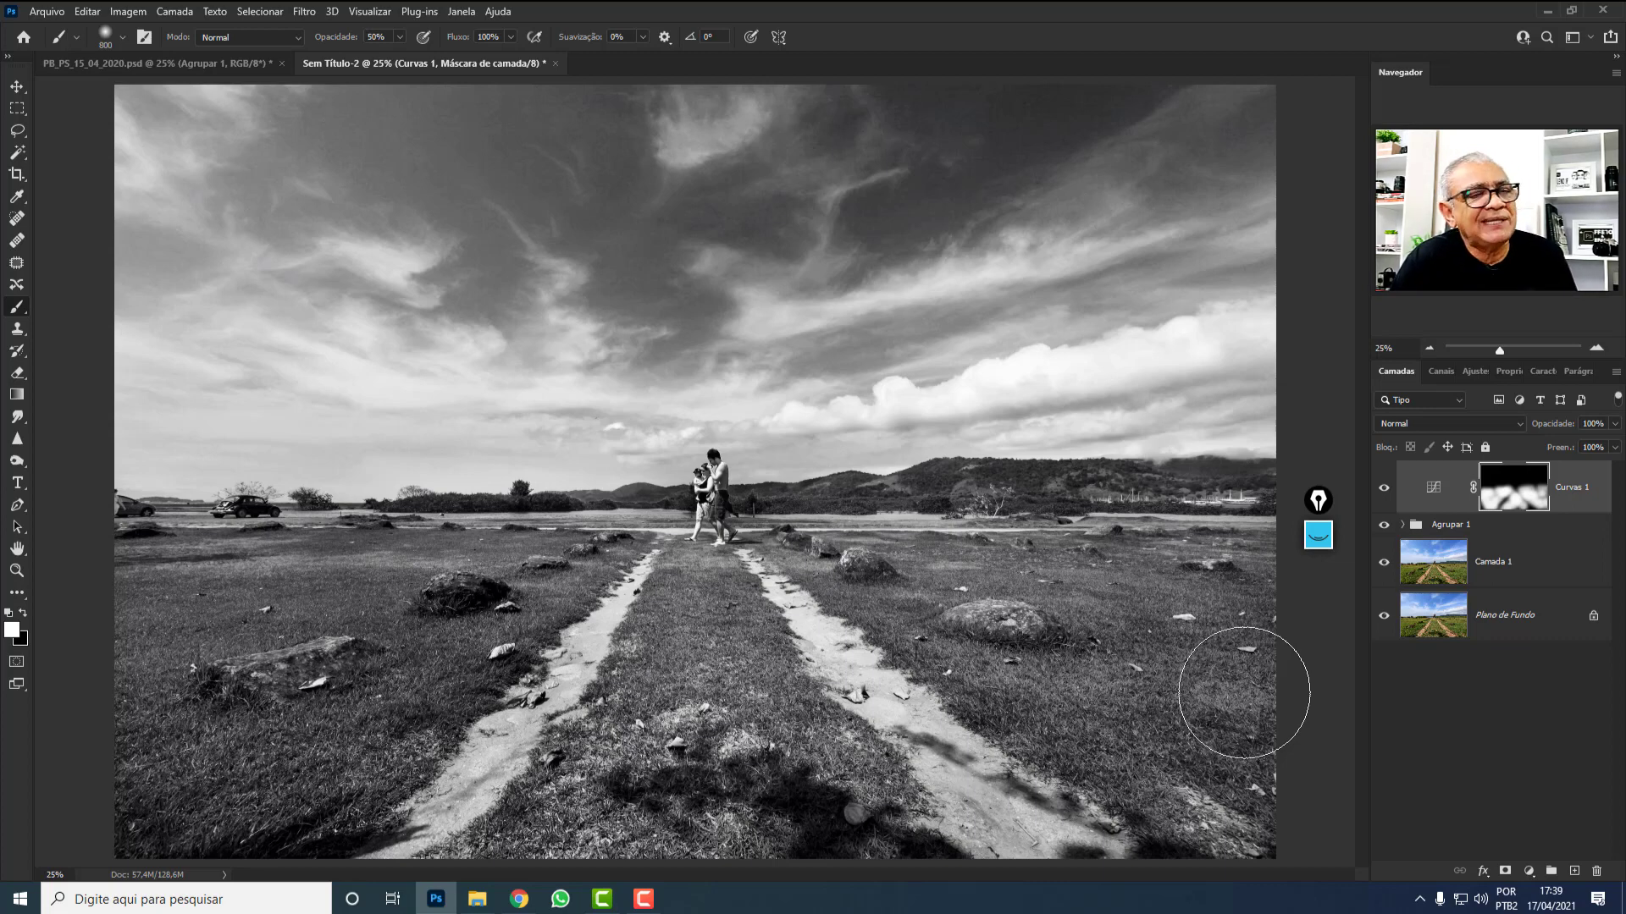
# Add a second Curves adjustment layer above Curvas 1.
pyautogui.click(1475, 372)
pyautogui.click(1458, 407)
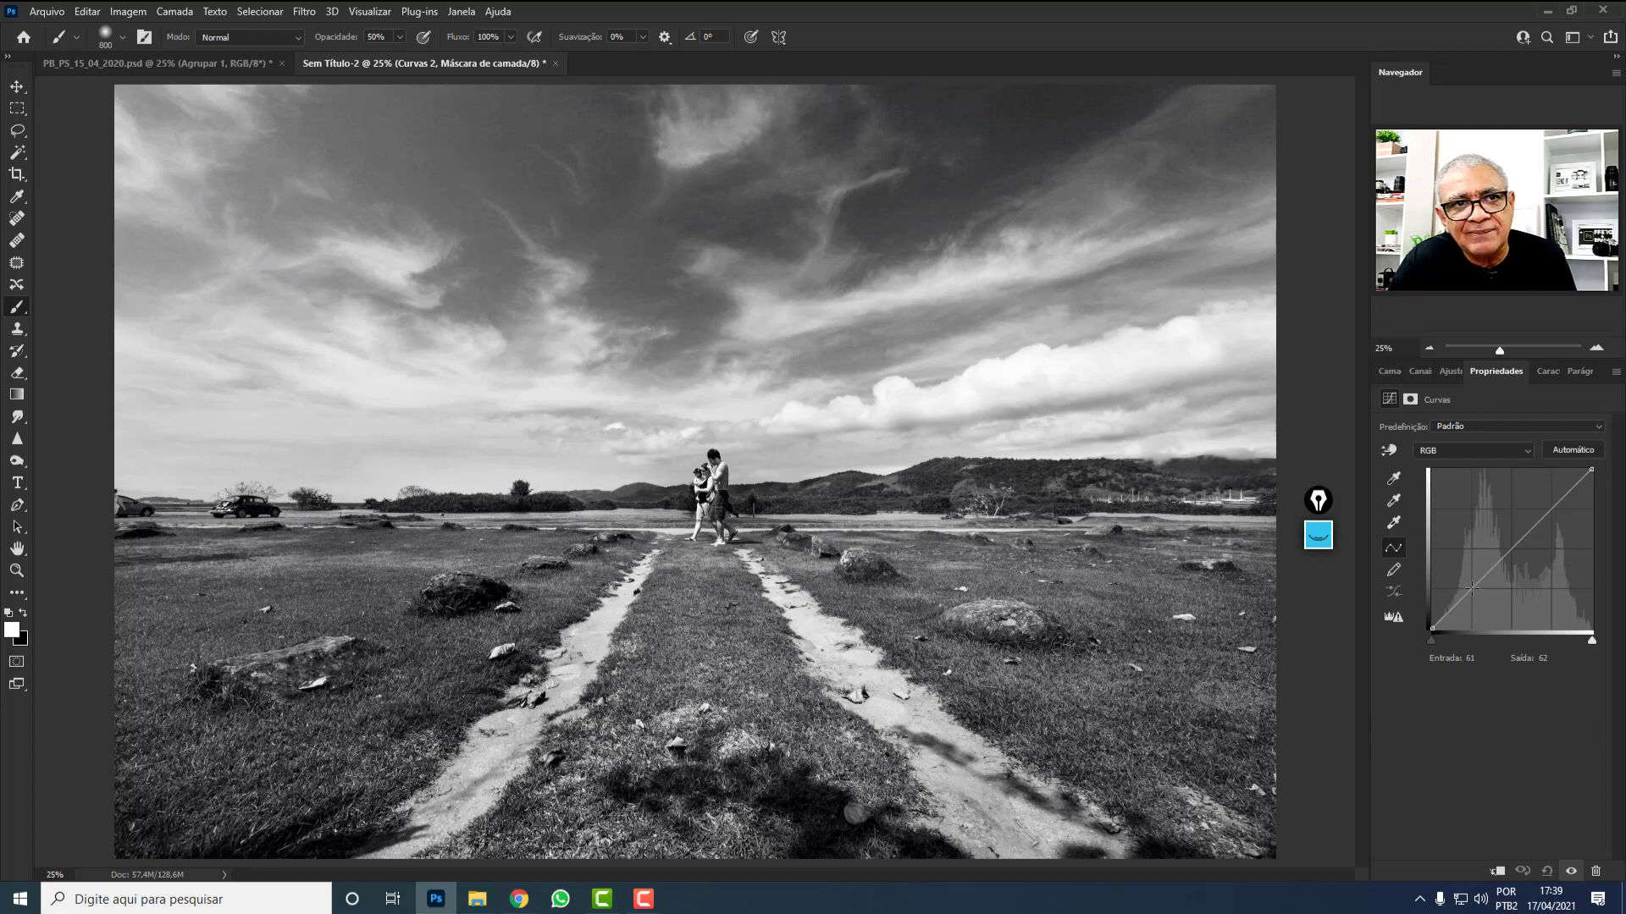
# Mark the shadow quarter of the curve with a red arrow, erase it and hide the annotation tools.
pyautogui.click(1318, 501)
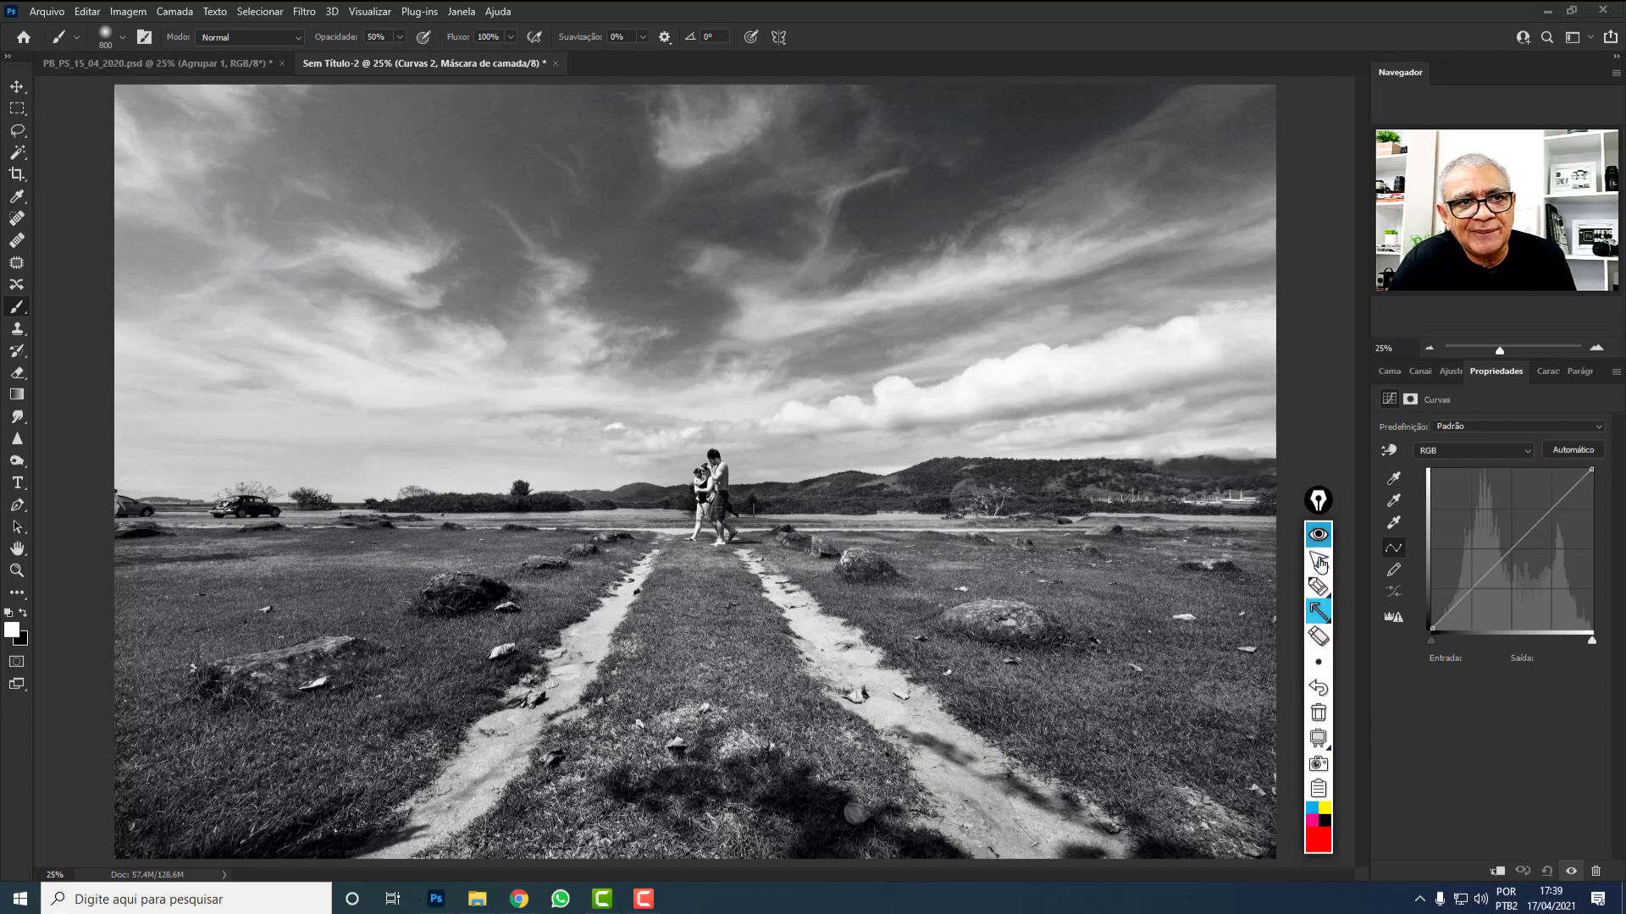
pyautogui.moveTo(1319, 611)
pyautogui.moveTo(952, 367); pyautogui.dragTo(1468, 588)
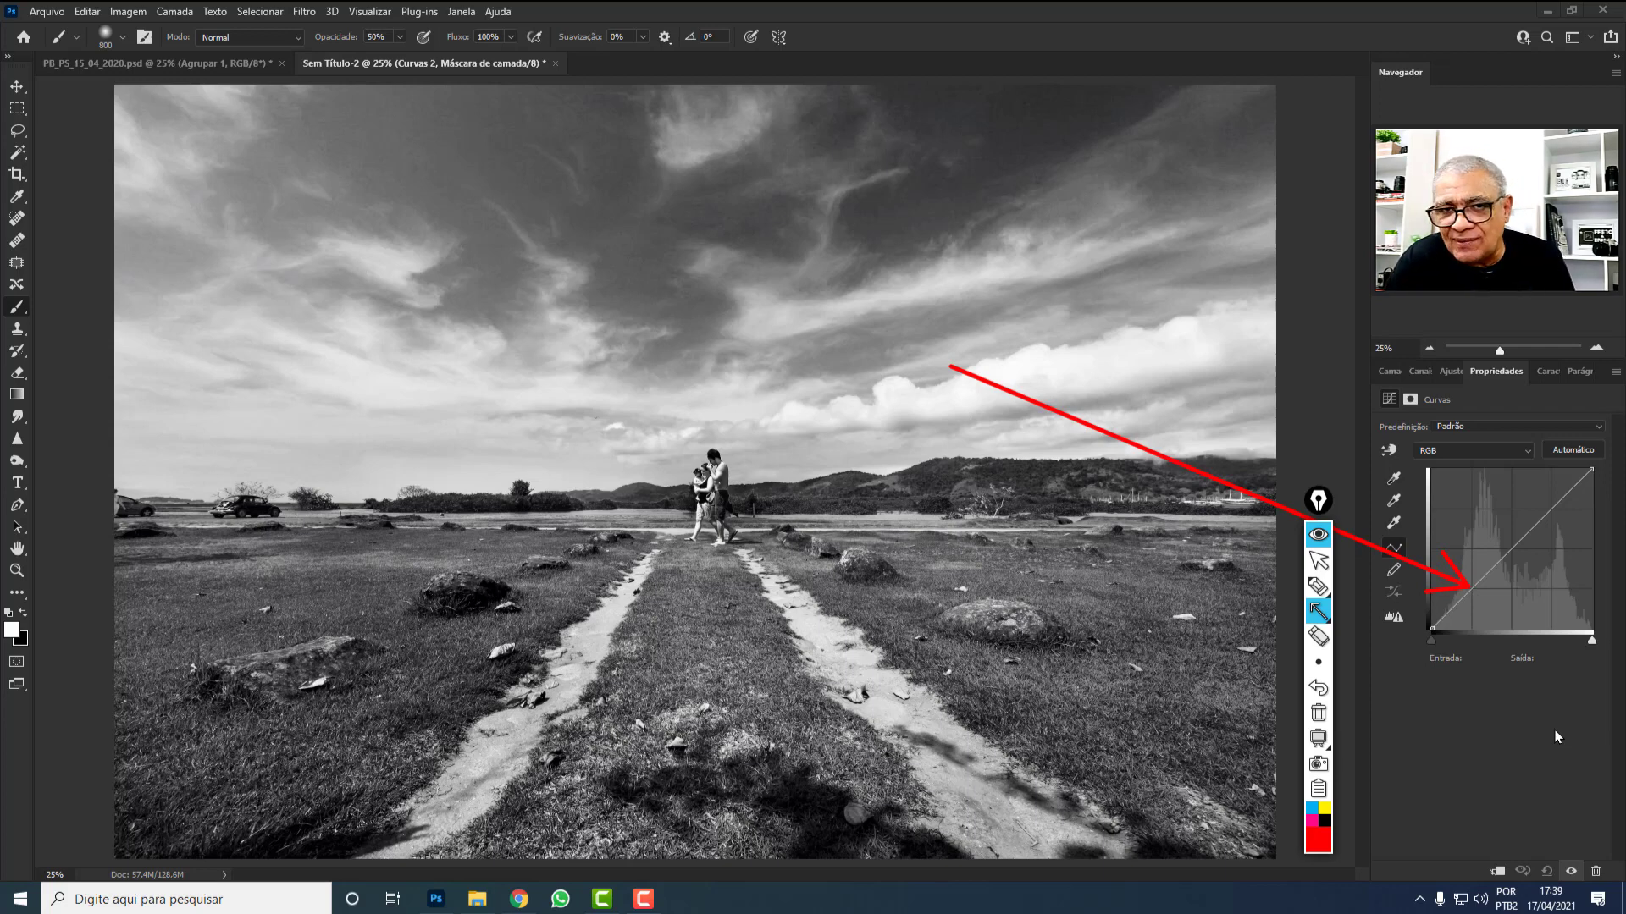
pyautogui.click(1318, 712)
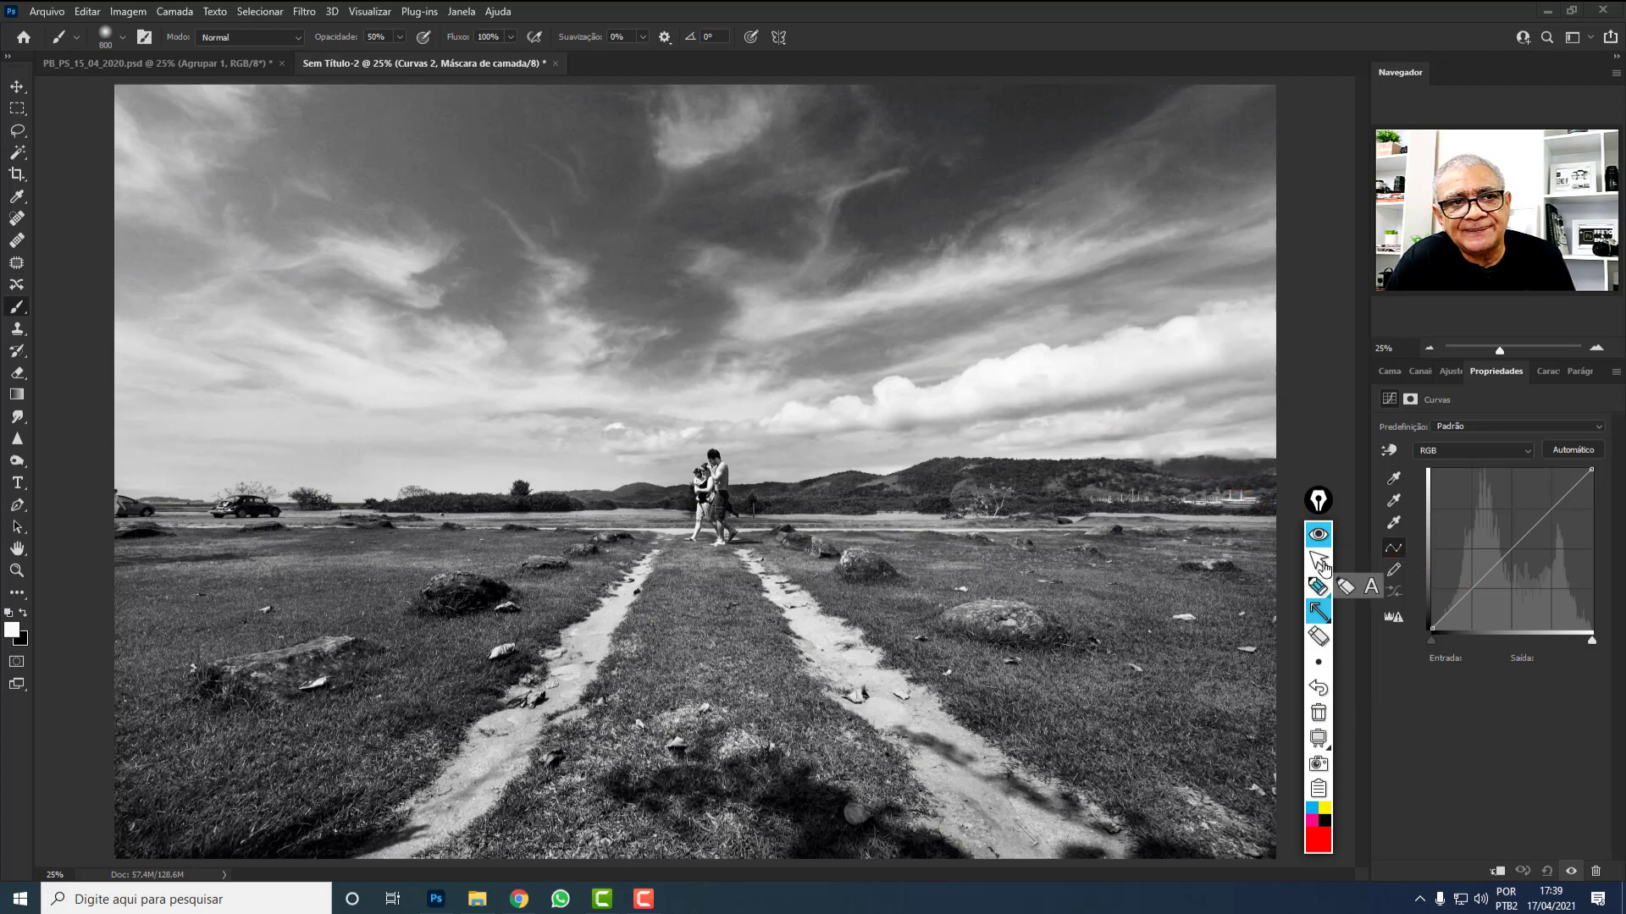
pyautogui.click(1318, 561)
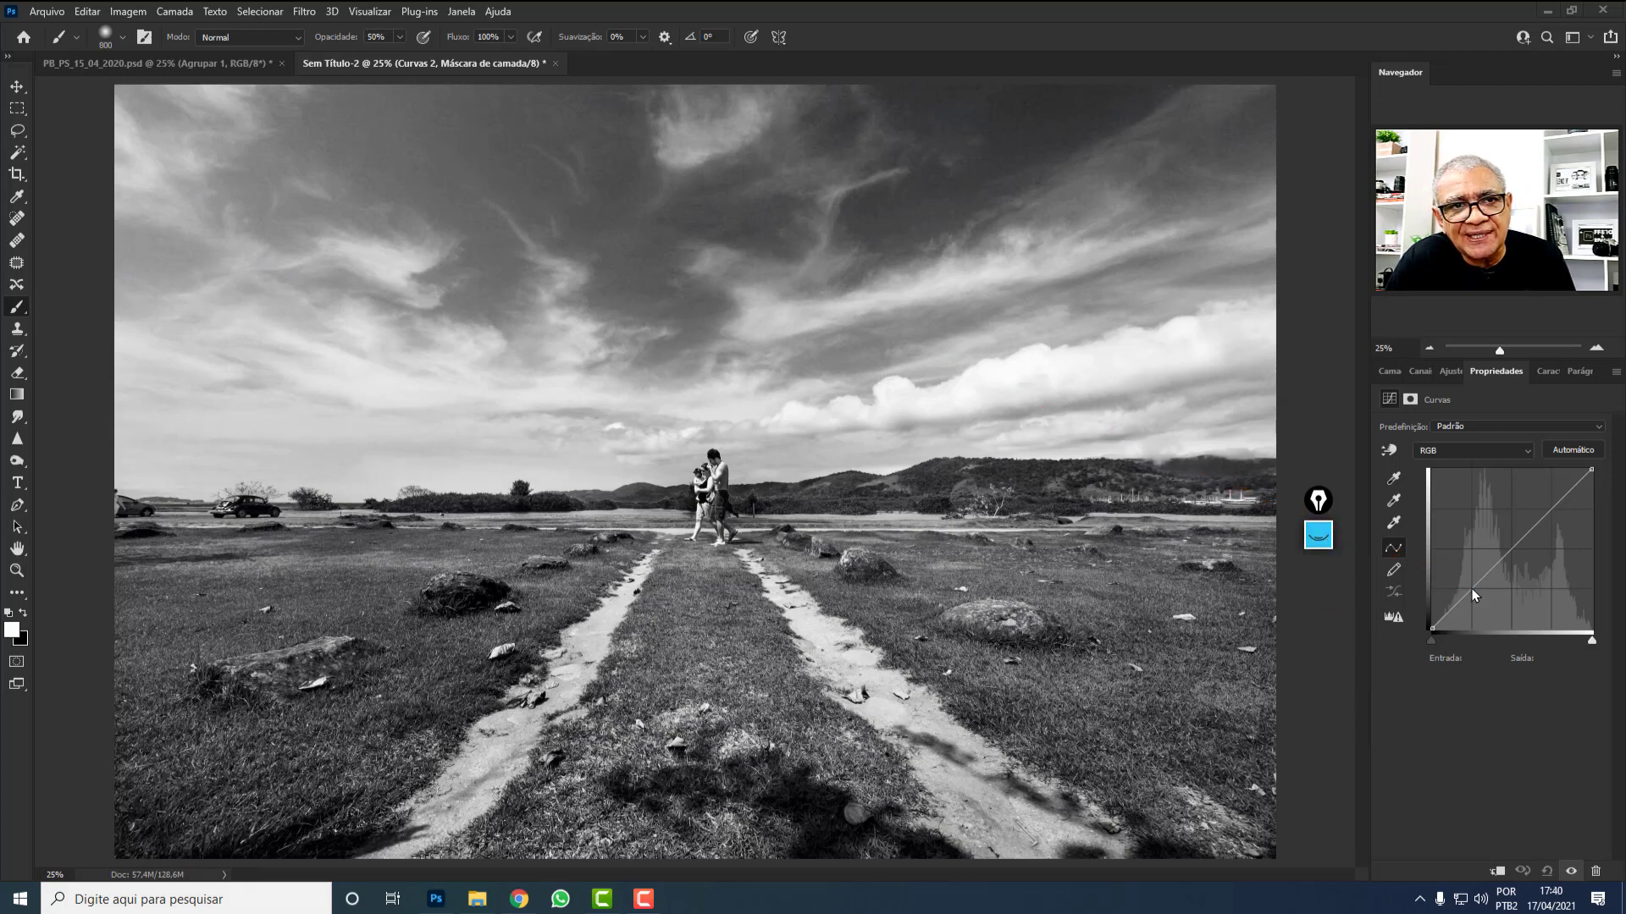
# Lower the curve's shadow point to input 68, output 30, and invert the Curvas 2 mask to black.
pyautogui.moveTo(1473, 590); pyautogui.dragTo(1473, 610)
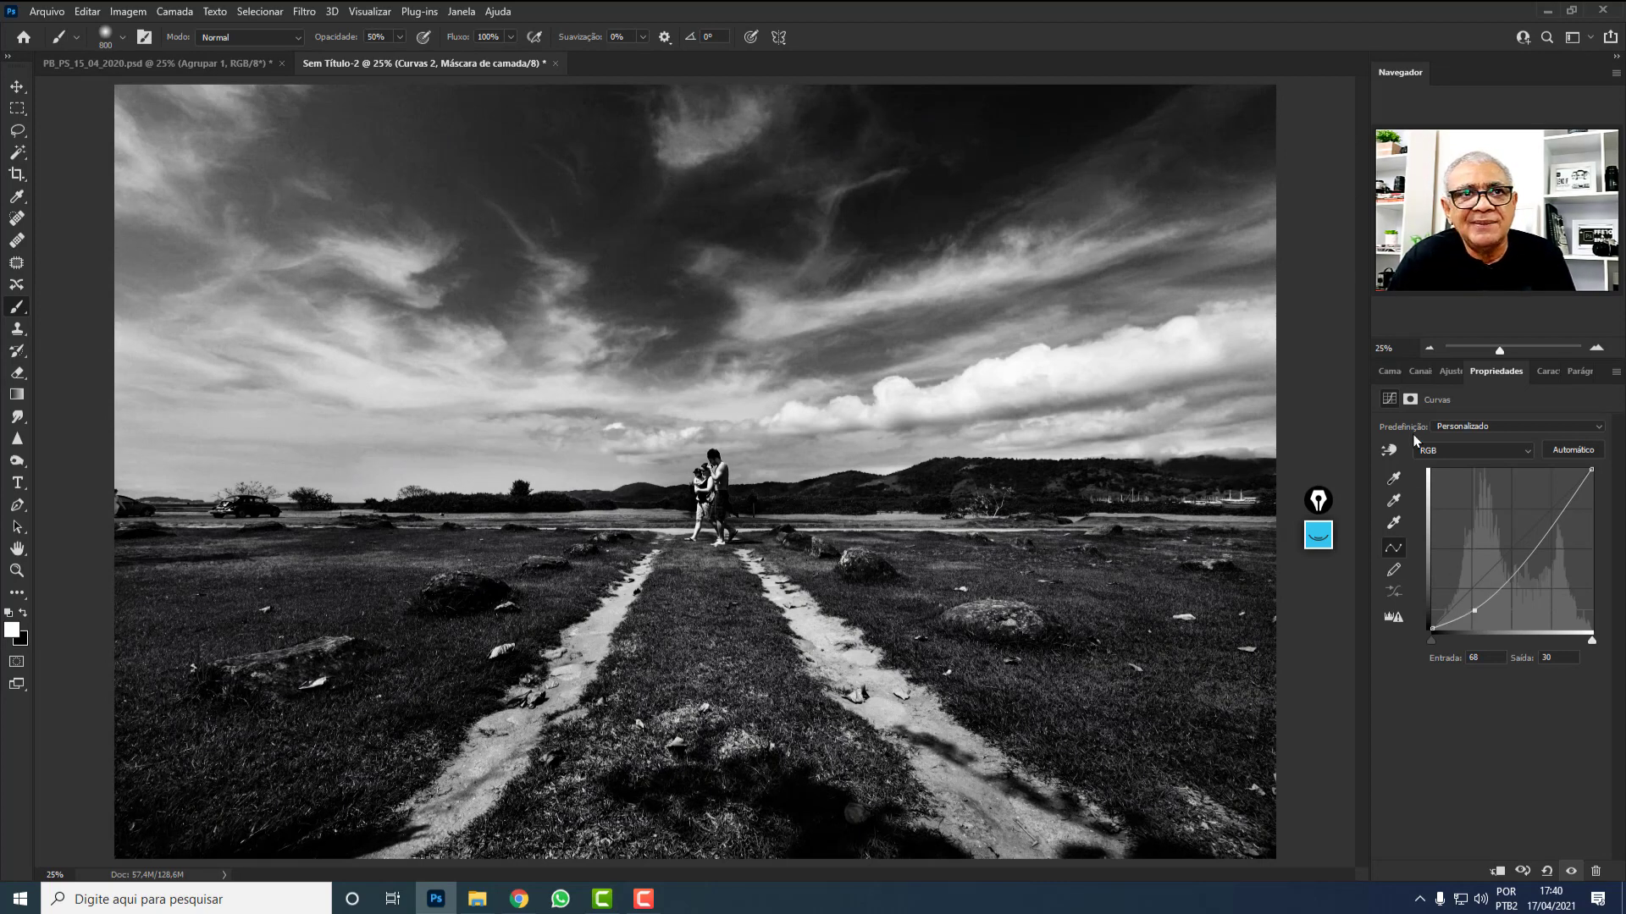
pyautogui.click(1389, 372)
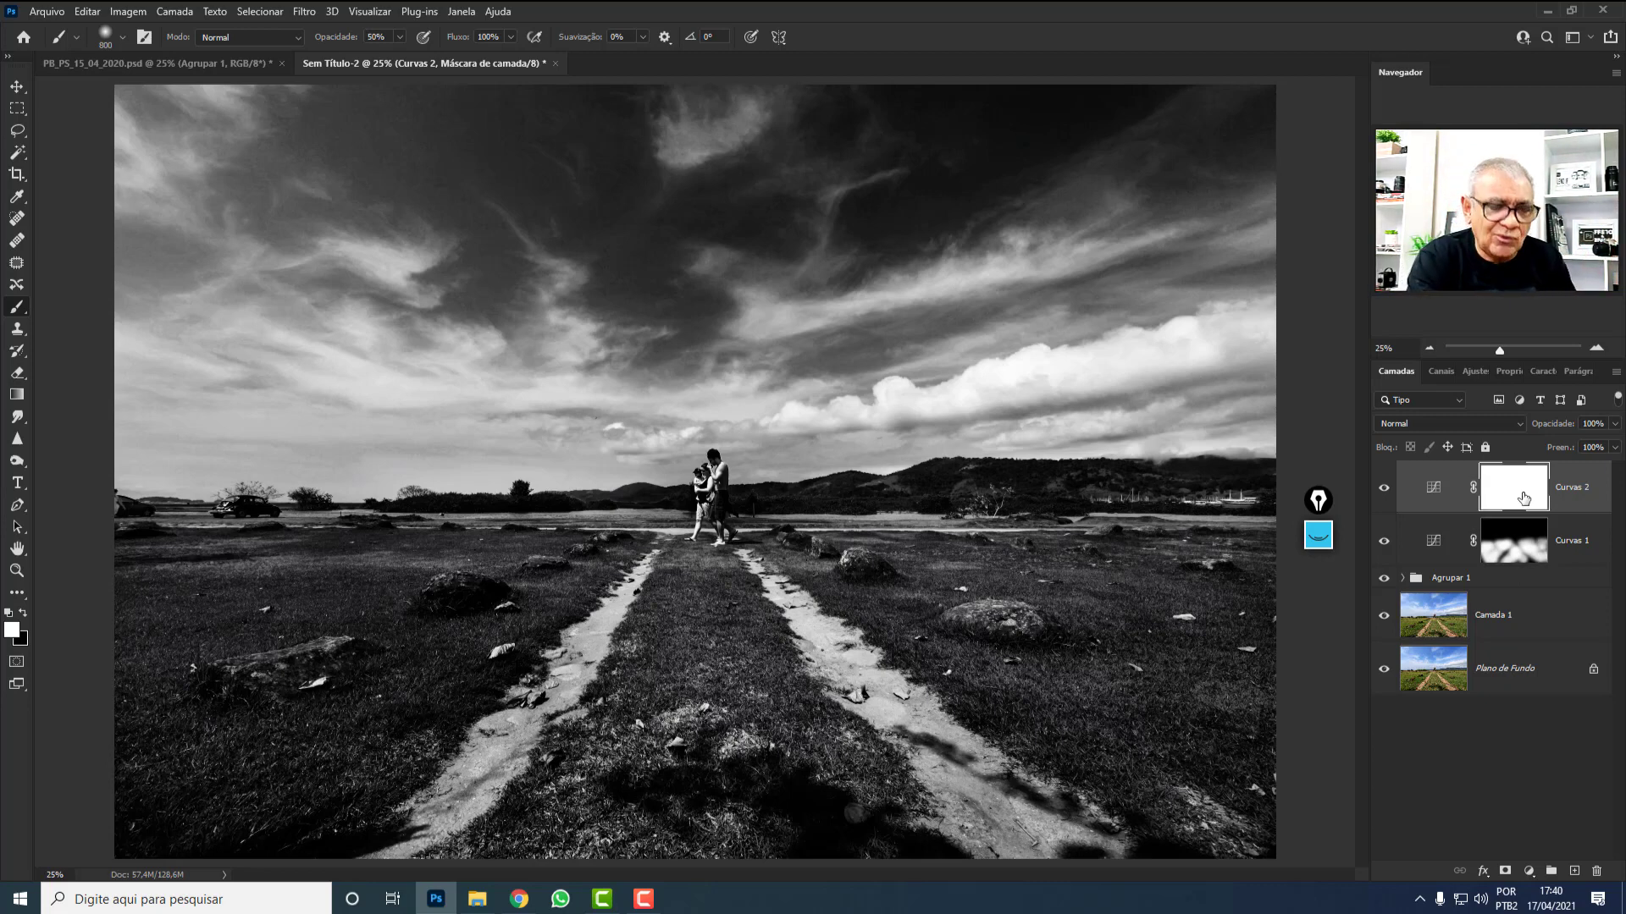
pyautogui.hotkey('ctrl', 'i')
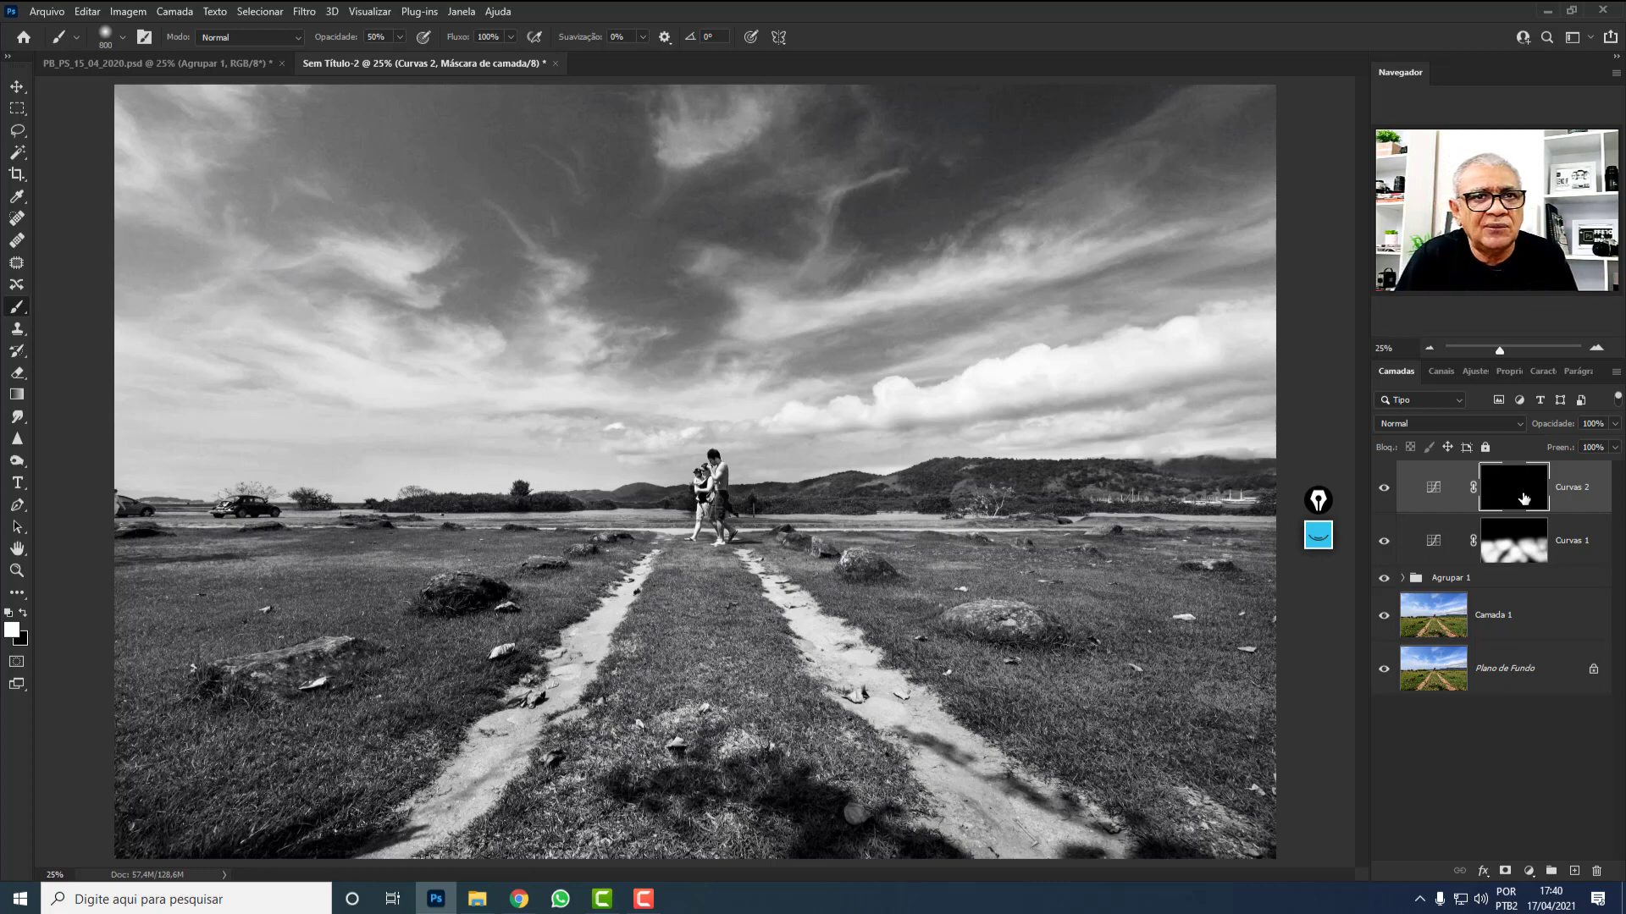
# Paint white on the Curvas 2 mask over the grass between and beside the tracks with a 600 px brush at 50% opacity.
pyautogui.press('[')
pyautogui.press('[')
pyautogui.press('[')
pyautogui.press('[')
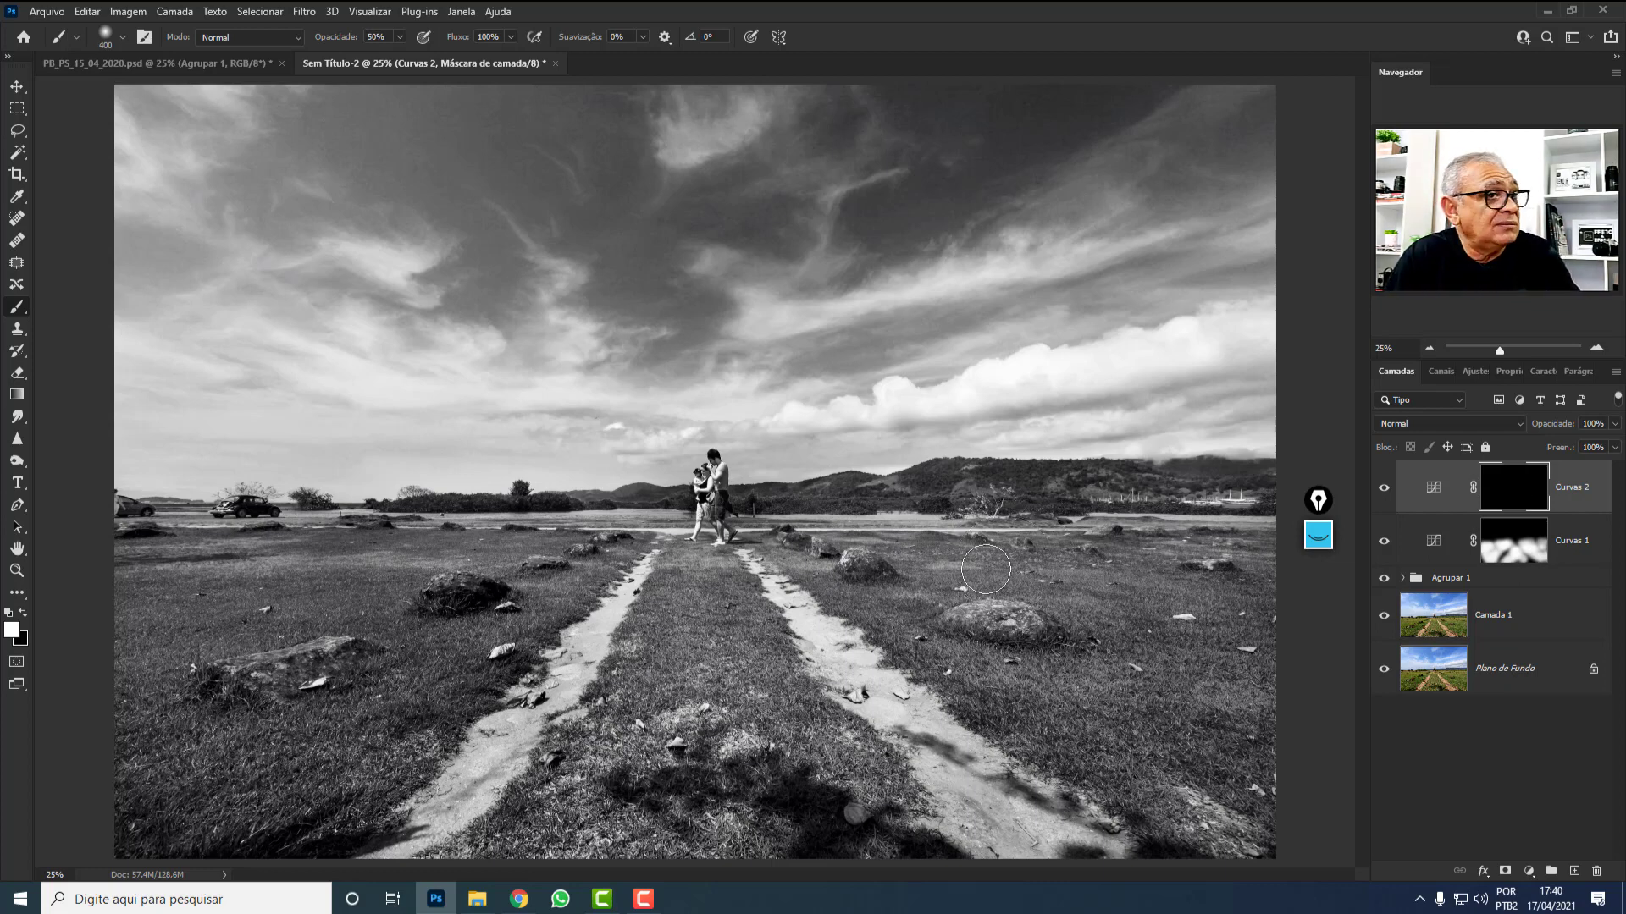
pyautogui.press('[')
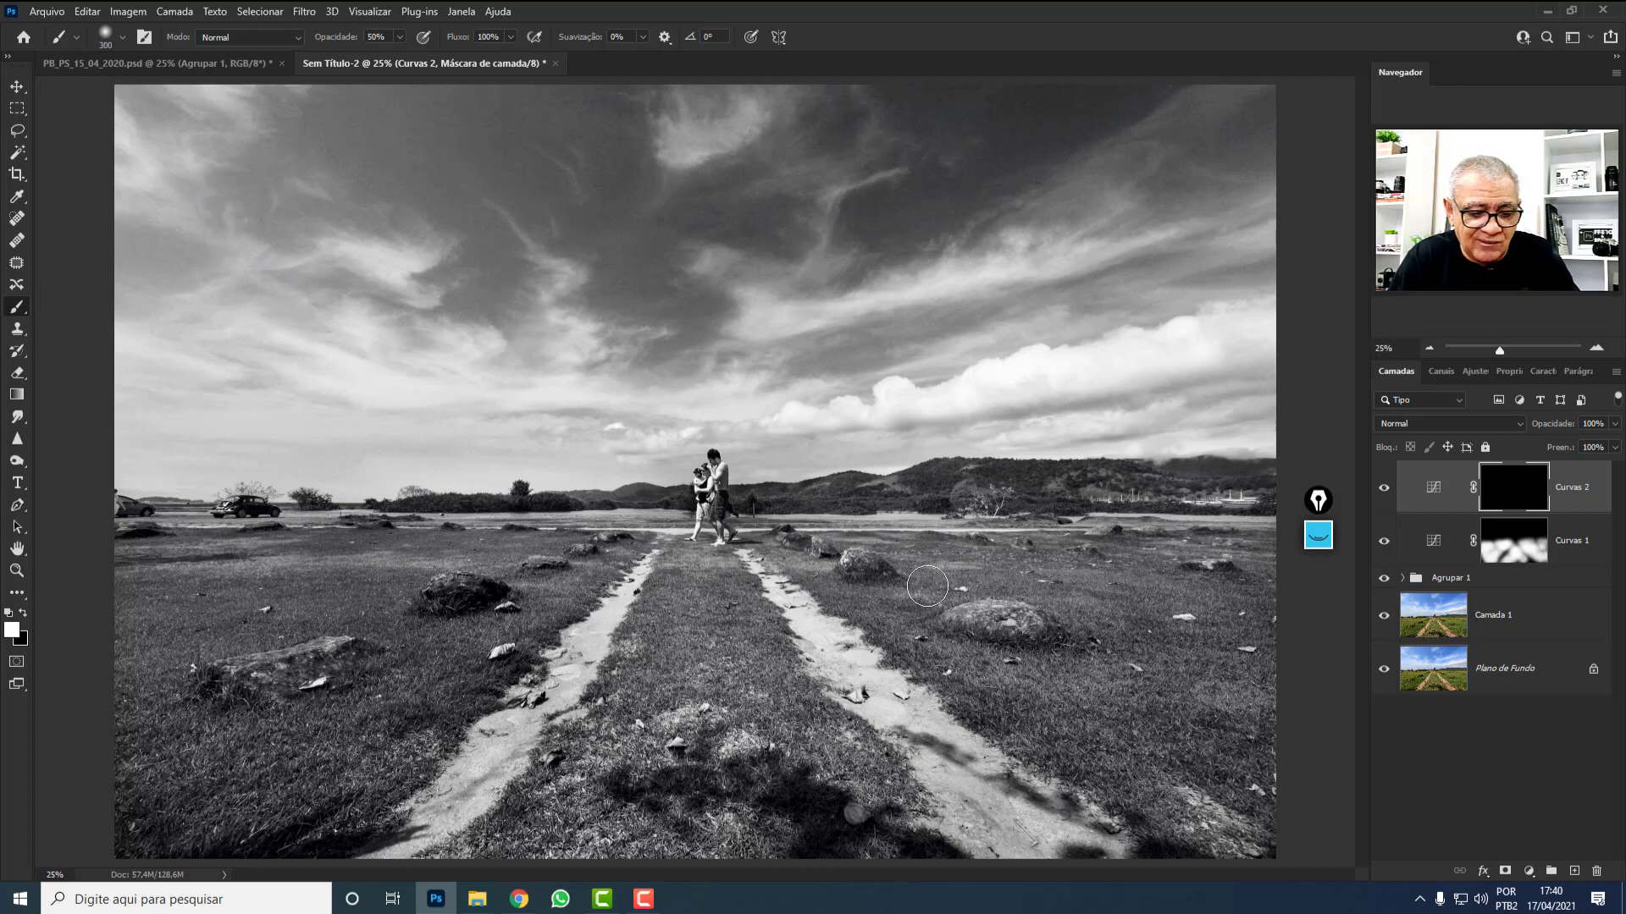
pyautogui.press(']')
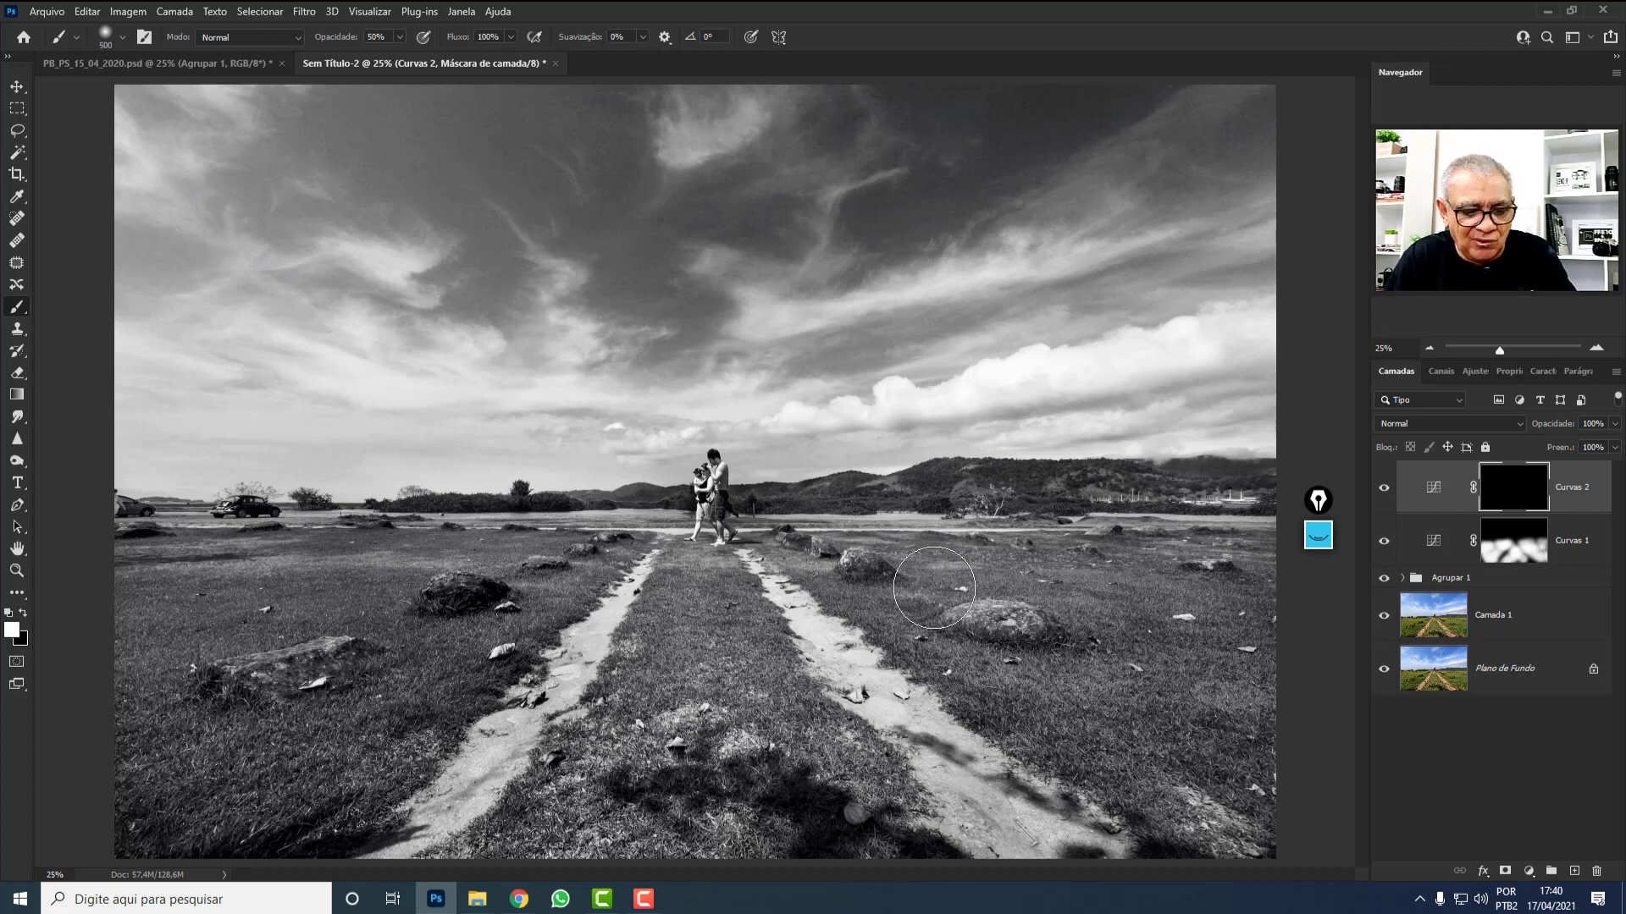
pyautogui.press(']')
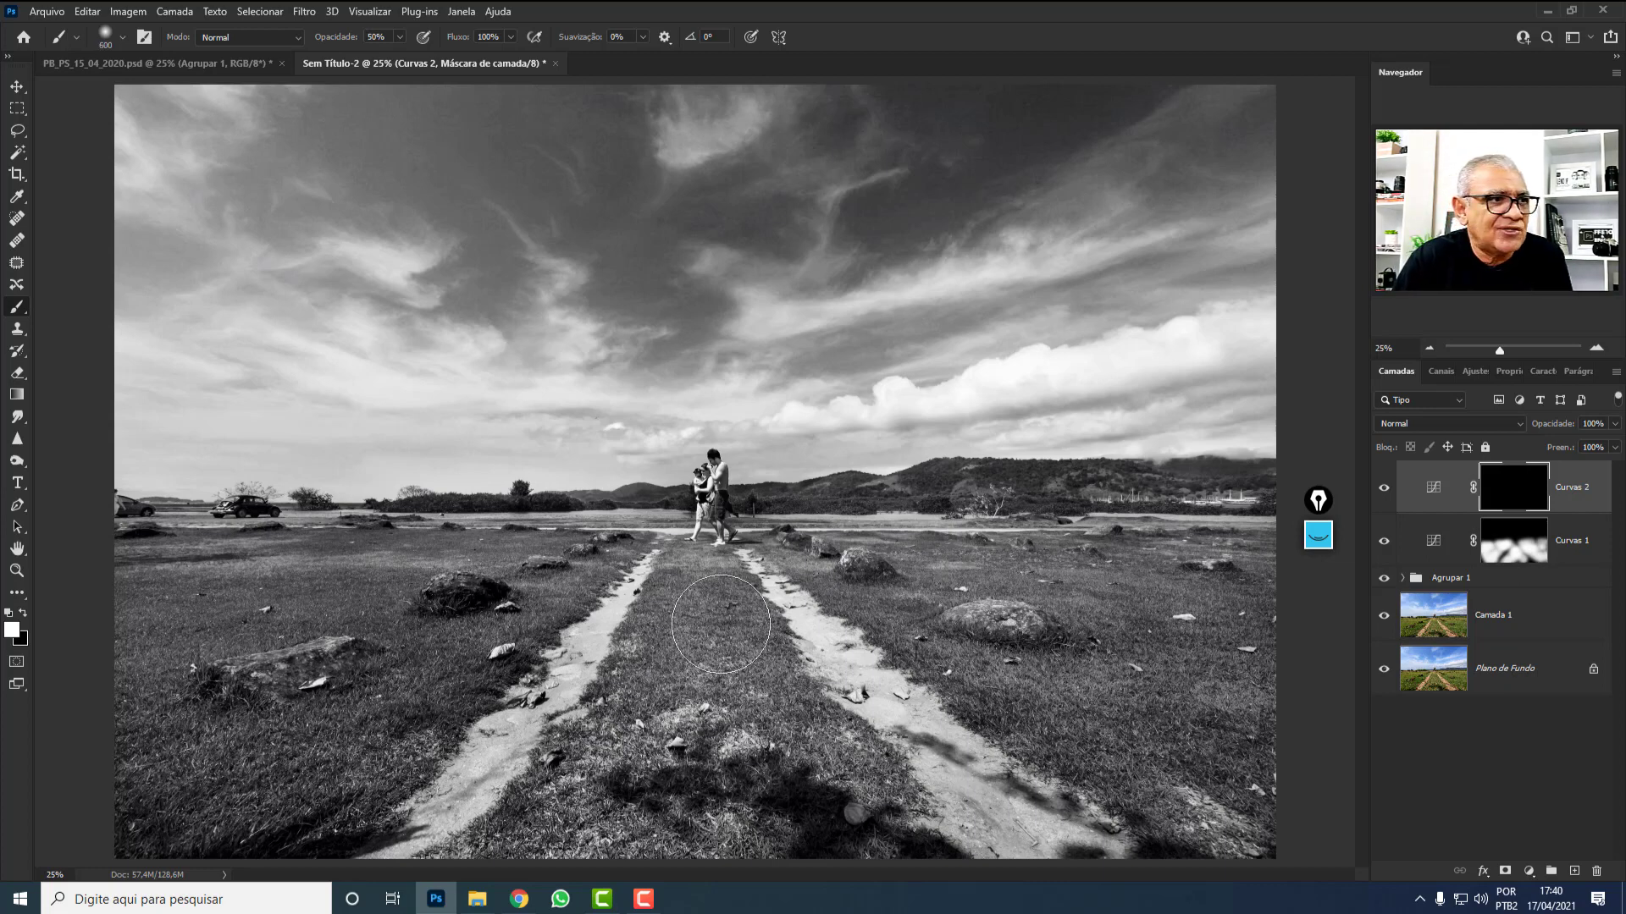
pyautogui.moveTo(720, 624)
pyautogui.mouseDown()
pyautogui.moveTo(769, 656)
pyautogui.moveTo(710, 580)
pyautogui.moveTo(667, 686)
pyautogui.moveTo(546, 824)
pyautogui.moveTo(917, 810)
pyautogui.moveTo(755, 621)
pyautogui.moveTo(673, 675)
pyautogui.moveTo(516, 573)
pyautogui.moveTo(95, 894)
pyautogui.moveTo(330, 666)
pyautogui.moveTo(316, 693)
pyautogui.moveTo(253, 561)
pyautogui.moveTo(183, 549)
pyautogui.moveTo(524, 537)
pyautogui.moveTo(506, 540)
pyautogui.moveTo(507, 579)
pyautogui.moveTo(840, 531)
pyautogui.moveTo(916, 645)
pyautogui.moveTo(1228, 788)
pyautogui.moveTo(1247, 751)
pyautogui.moveTo(1197, 675)
pyautogui.moveTo(1111, 611)
pyautogui.moveTo(965, 560)
pyautogui.moveTo(1099, 598)
pyautogui.moveTo(1262, 560)
pyautogui.moveTo(1241, 713)
pyautogui.moveTo(1105, 755)
pyautogui.moveTo(1079, 789)
pyautogui.moveTo(1210, 841)
pyautogui.moveTo(1239, 824)
pyautogui.moveTo(1111, 673)
pyautogui.moveTo(766, 720)
pyautogui.moveTo(714, 682)
pyautogui.moveTo(720, 605)
pyautogui.moveTo(699, 569)
pyautogui.moveTo(712, 561)
pyautogui.moveTo(653, 699)
pyautogui.moveTo(548, 794)
pyautogui.moveTo(572, 828)
pyautogui.moveTo(793, 834)
pyautogui.moveTo(627, 603)
pyautogui.mouseUp()
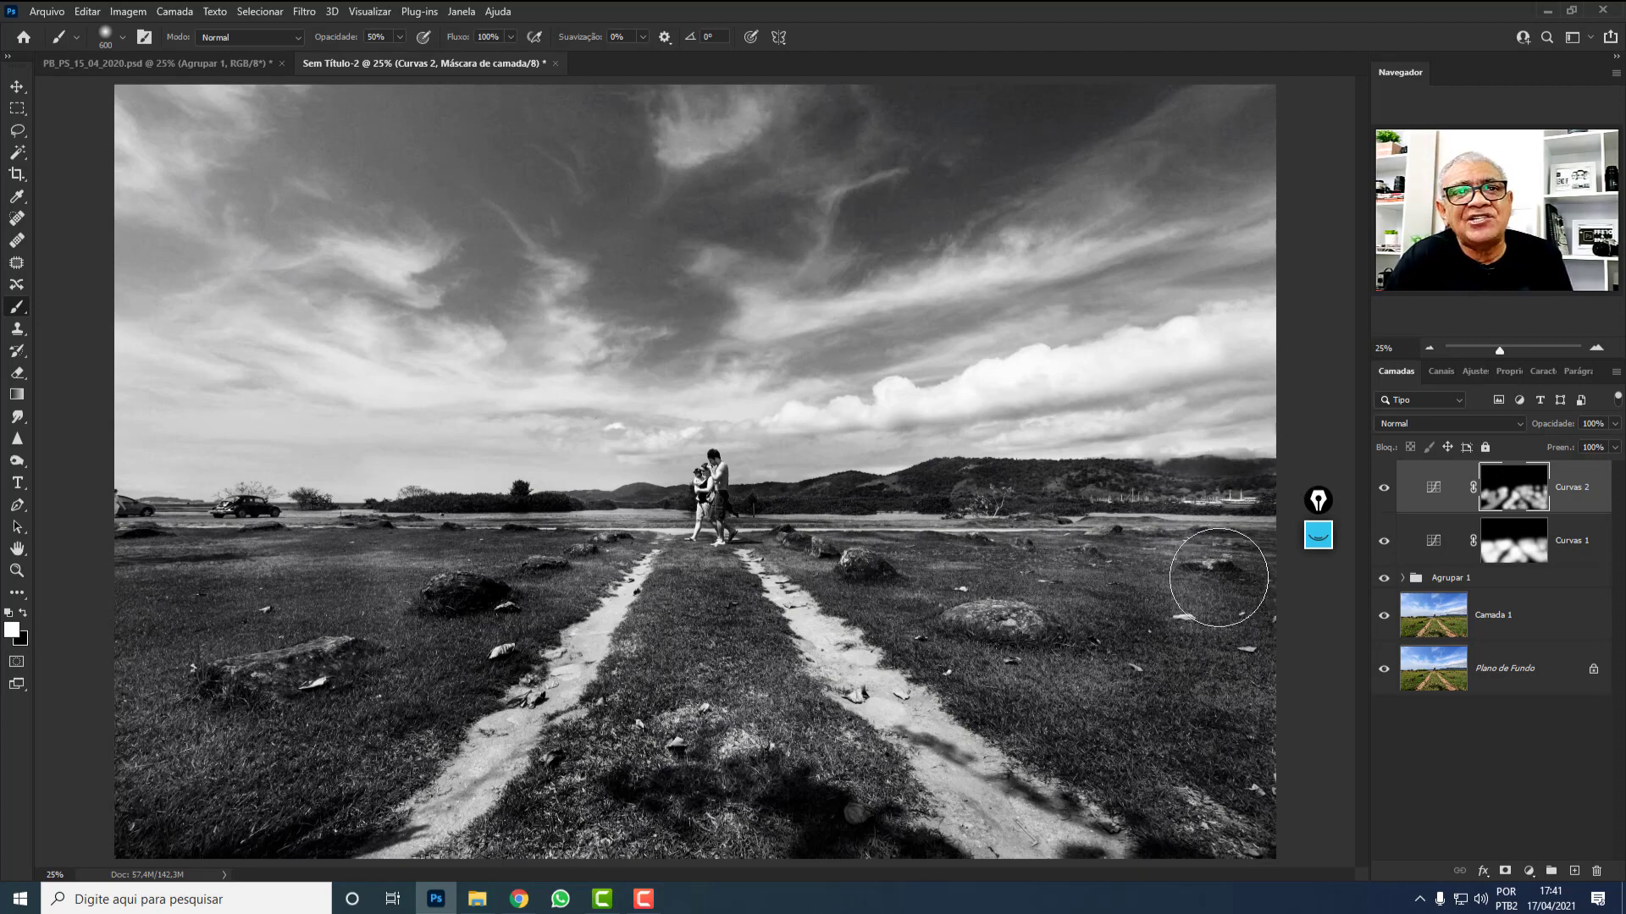
# Paint the darkening over the dark clouds and the grass at the photo's lower left, comparing with Curvas 2 hidden and shown.
pyautogui.moveTo(1118, 72)
pyautogui.mouseDown()
pyautogui.moveTo(932, 217)
pyautogui.moveTo(939, 123)
pyautogui.moveTo(964, 128)
pyautogui.moveTo(721, 245)
pyautogui.moveTo(826, 190)
pyautogui.moveTo(751, 202)
pyautogui.moveTo(700, 280)
pyautogui.moveTo(637, 306)
pyautogui.moveTo(619, 199)
pyautogui.moveTo(489, 265)
pyautogui.moveTo(479, 303)
pyautogui.moveTo(440, 203)
pyautogui.moveTo(293, 220)
pyautogui.moveTo(155, 269)
pyautogui.moveTo(384, 100)
pyautogui.moveTo(380, 209)
pyautogui.moveTo(525, 113)
pyautogui.moveTo(462, 211)
pyautogui.moveTo(460, 88)
pyautogui.moveTo(558, 185)
pyautogui.moveTo(606, 141)
pyautogui.moveTo(686, 244)
pyautogui.moveTo(842, 234)
pyautogui.moveTo(830, 355)
pyautogui.moveTo(958, 341)
pyautogui.moveTo(1272, 263)
pyautogui.moveTo(1227, 178)
pyautogui.moveTo(1187, 192)
pyautogui.moveTo(1257, 138)
pyautogui.moveTo(989, 154)
pyautogui.moveTo(920, 250)
pyautogui.moveTo(1173, 296)
pyautogui.moveTo(753, 368)
pyautogui.moveTo(895, 370)
pyautogui.moveTo(719, 342)
pyautogui.moveTo(630, 251)
pyautogui.moveTo(617, 203)
pyautogui.moveTo(664, 212)
pyautogui.moveTo(656, 176)
pyautogui.moveTo(585, 123)
pyautogui.moveTo(465, 270)
pyautogui.moveTo(333, 194)
pyautogui.moveTo(207, 212)
pyautogui.moveTo(107, 269)
pyautogui.moveTo(531, 101)
pyautogui.moveTo(607, 100)
pyautogui.moveTo(656, 264)
pyautogui.moveTo(930, 158)
pyautogui.moveTo(960, 188)
pyautogui.moveTo(1236, 188)
pyautogui.moveTo(1271, 146)
pyautogui.moveTo(1186, 214)
pyautogui.mouseUp()
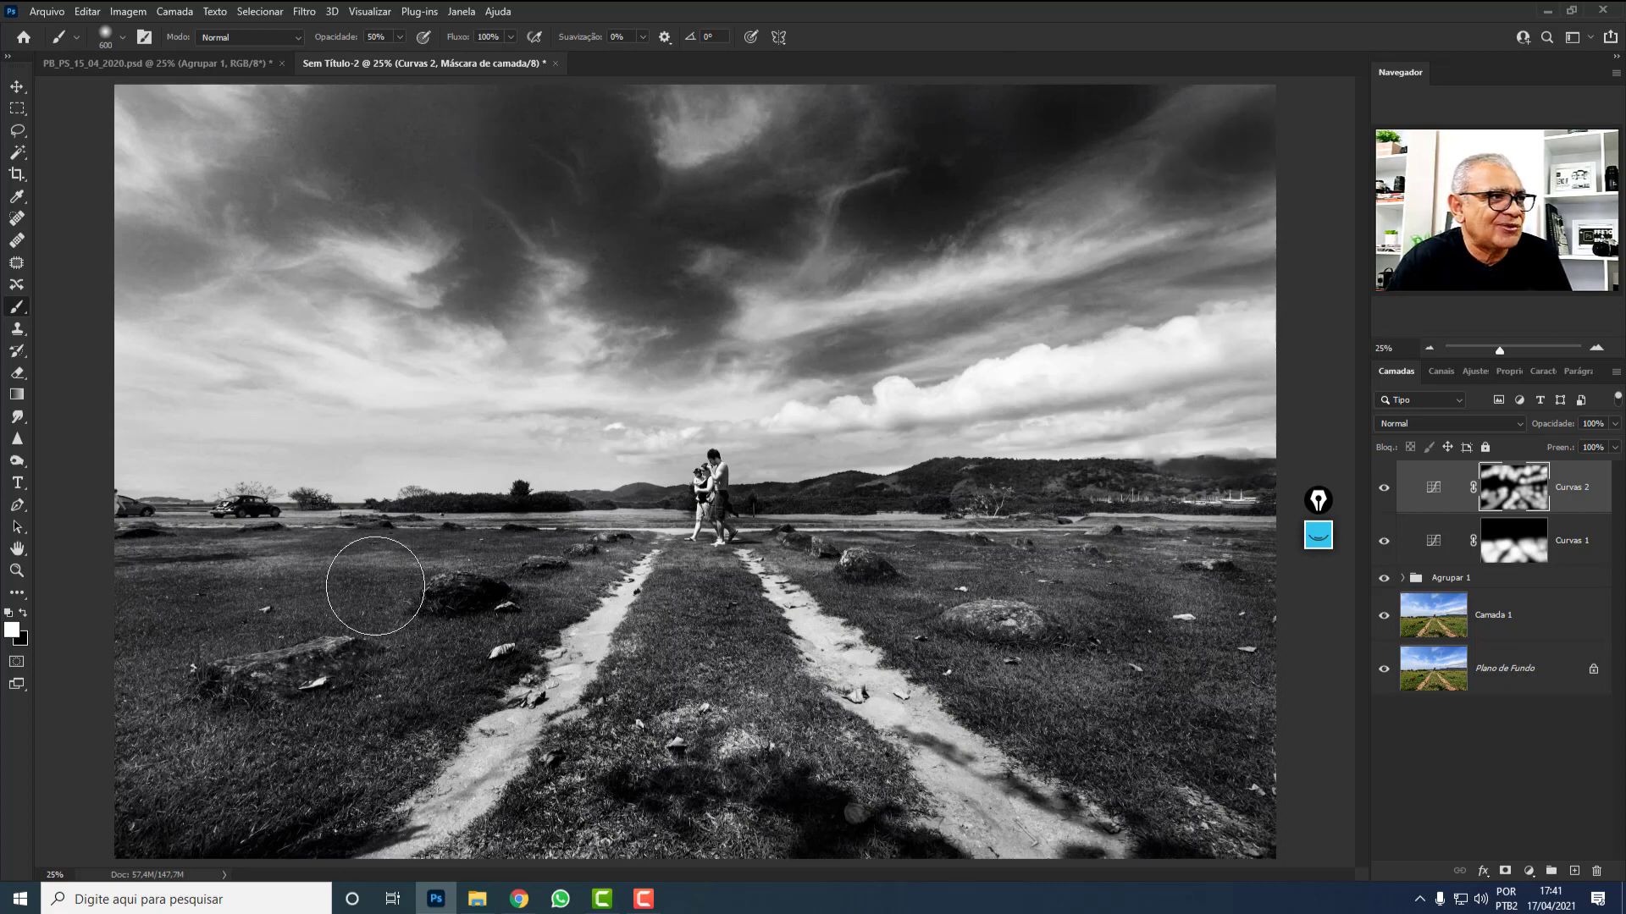
pyautogui.moveTo(163, 769)
pyautogui.mouseDown()
pyautogui.moveTo(211, 784)
pyautogui.moveTo(279, 762)
pyautogui.mouseUp()
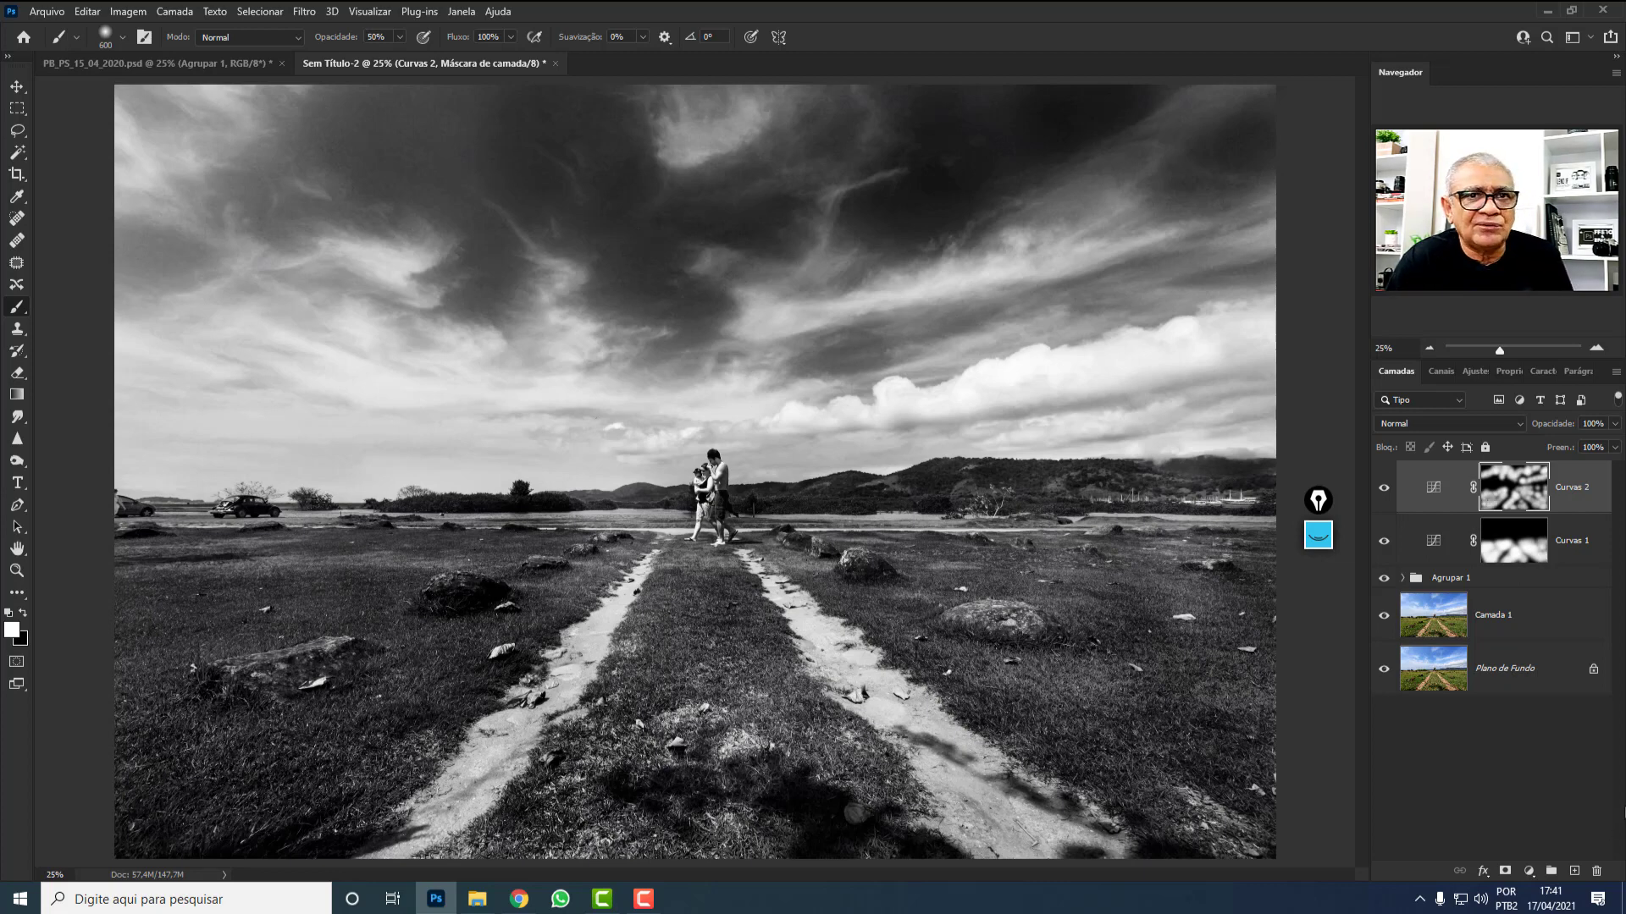
pyautogui.click(1385, 491)
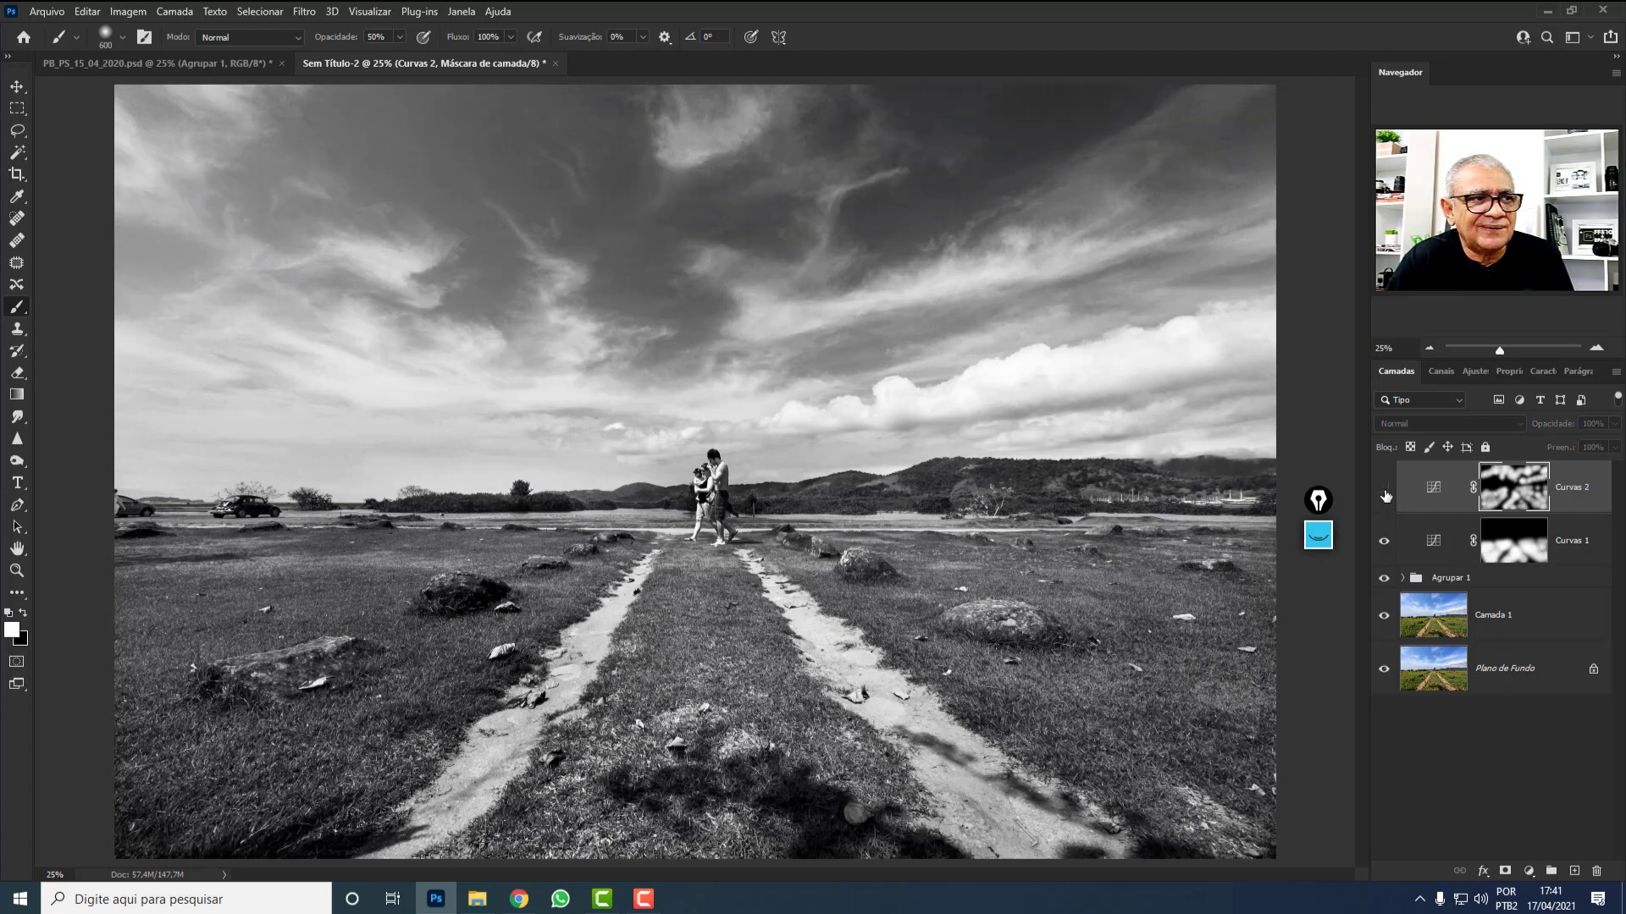
pyautogui.click(1384, 491)
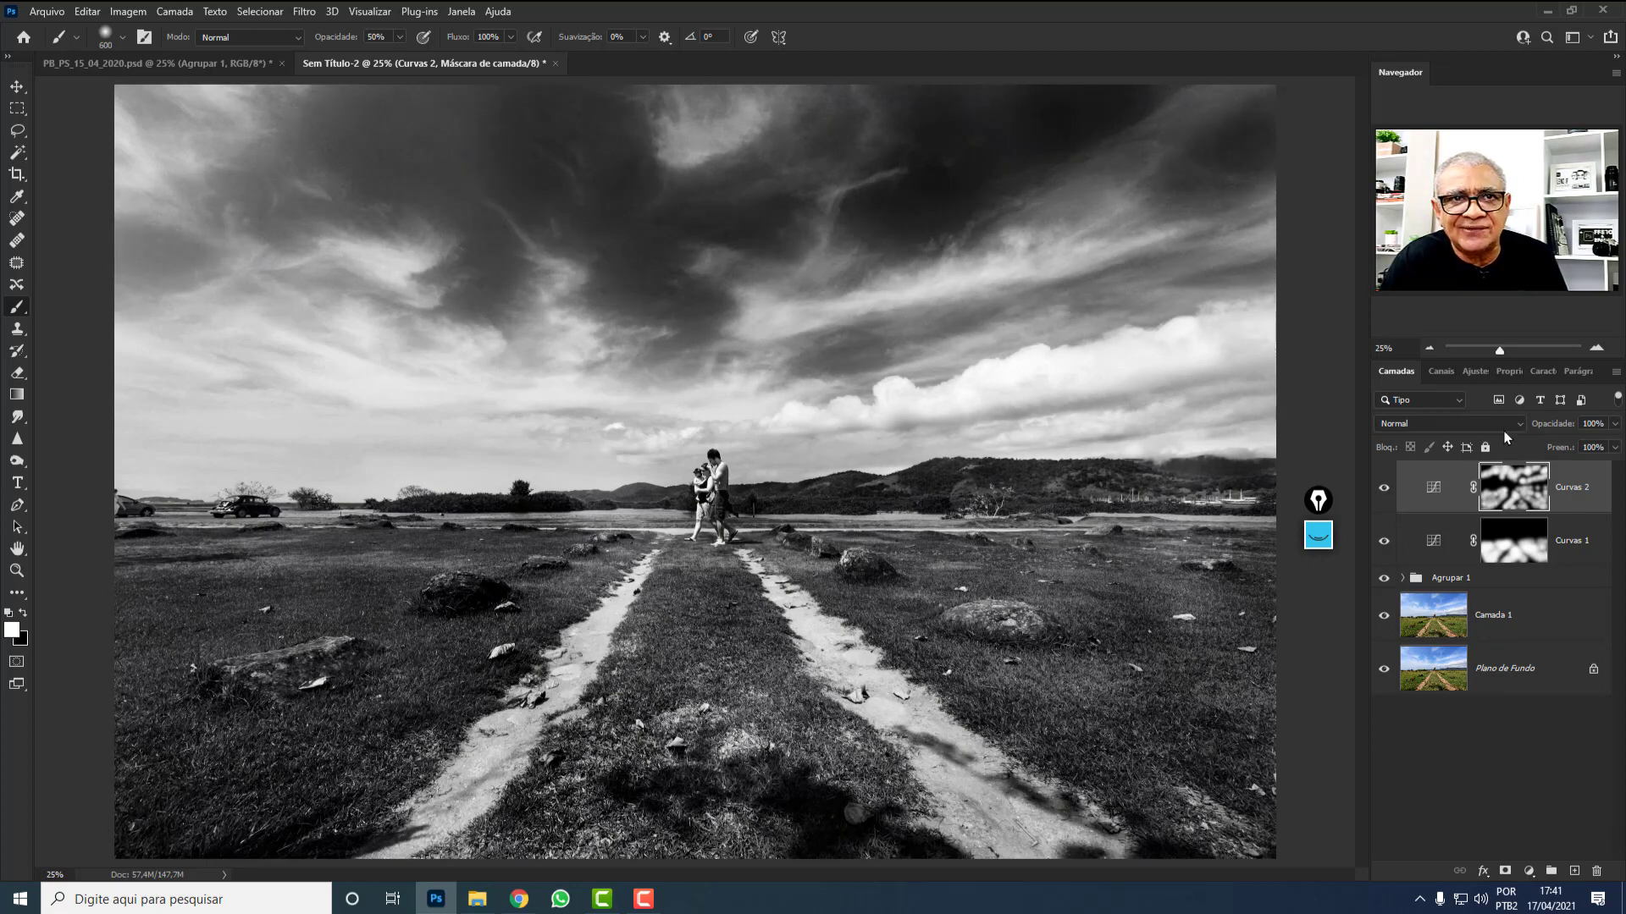
# Add a third Curves adjustment layer above Curvas 2.
pyautogui.click(1476, 372)
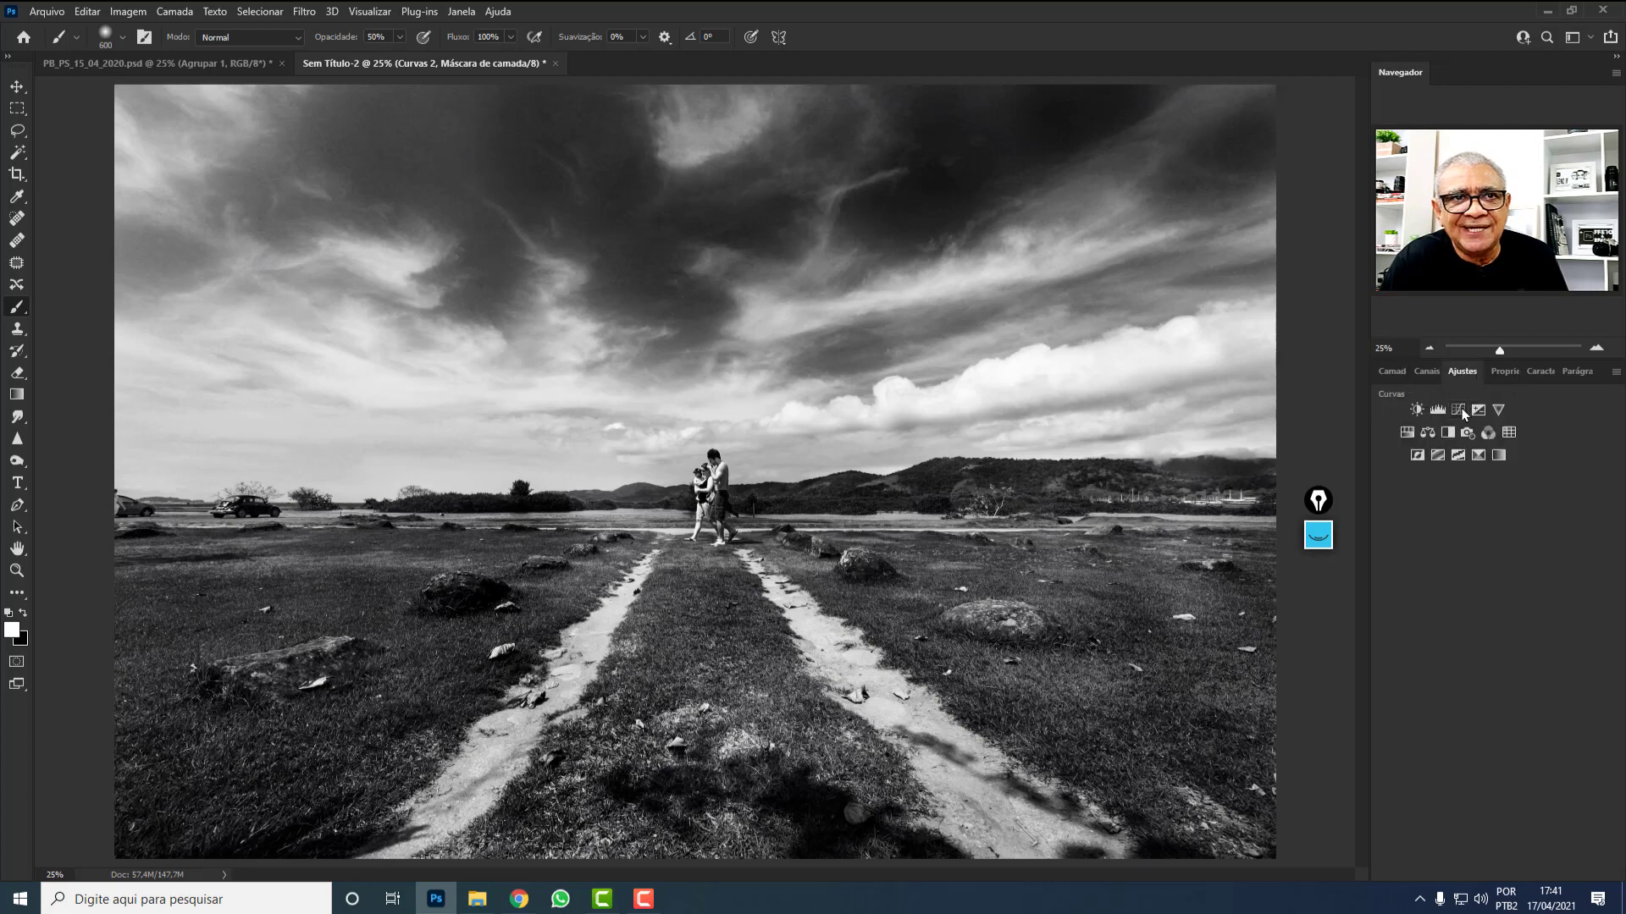
pyautogui.click(1461, 411)
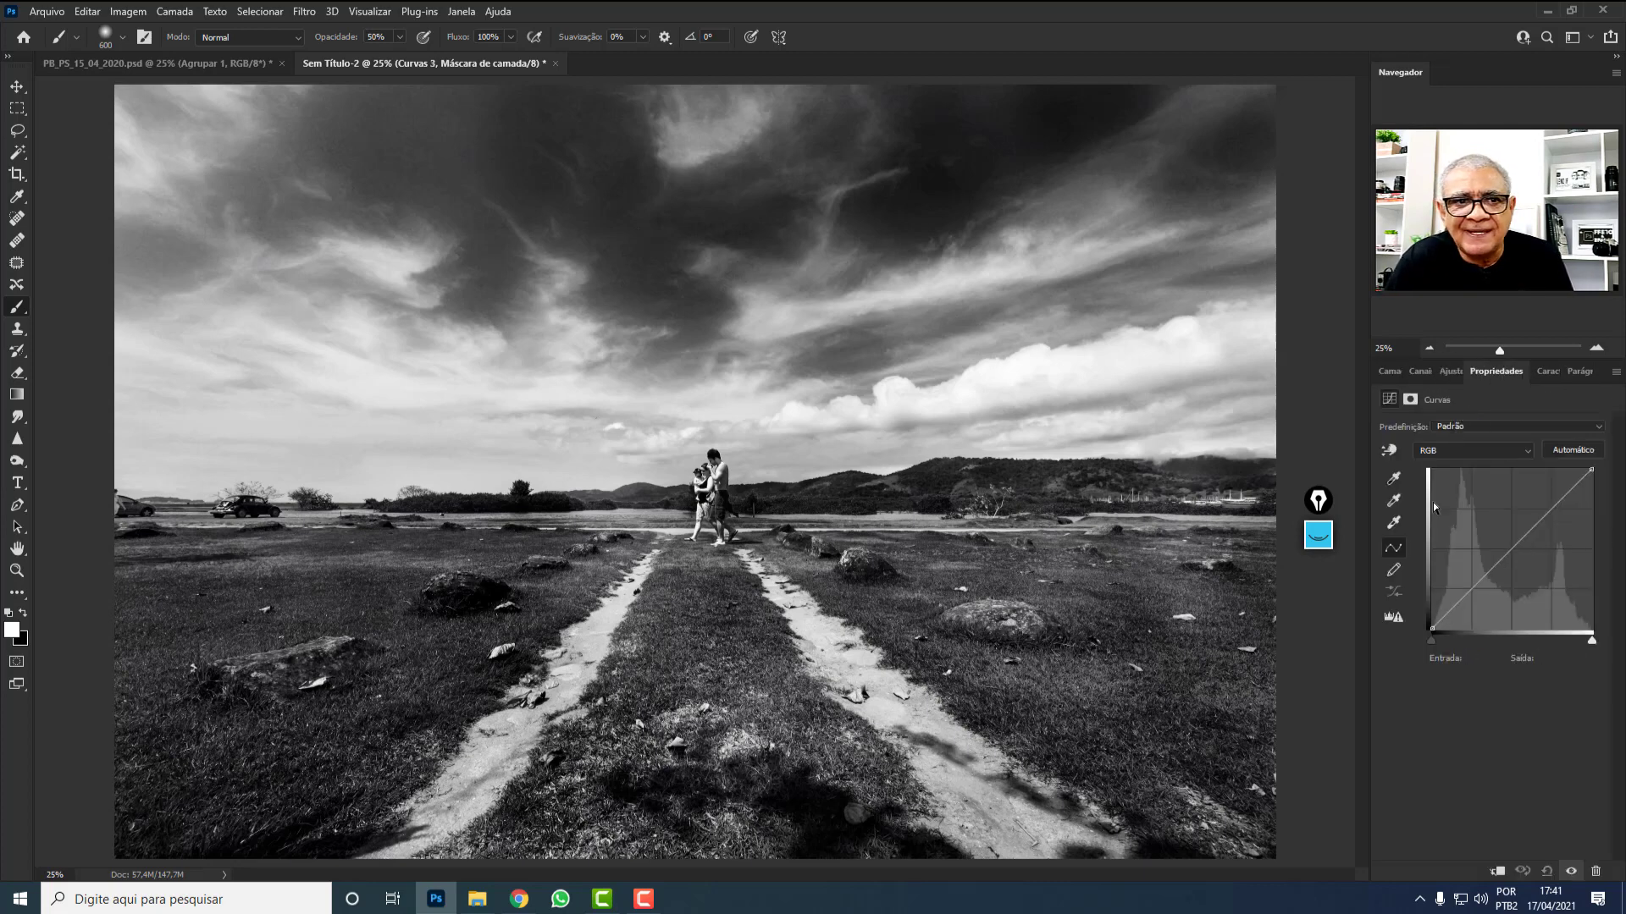
# Mark the highlight quarter of the curve with a red arrow, erase it and hide the annotation tools.
pyautogui.click(1324, 506)
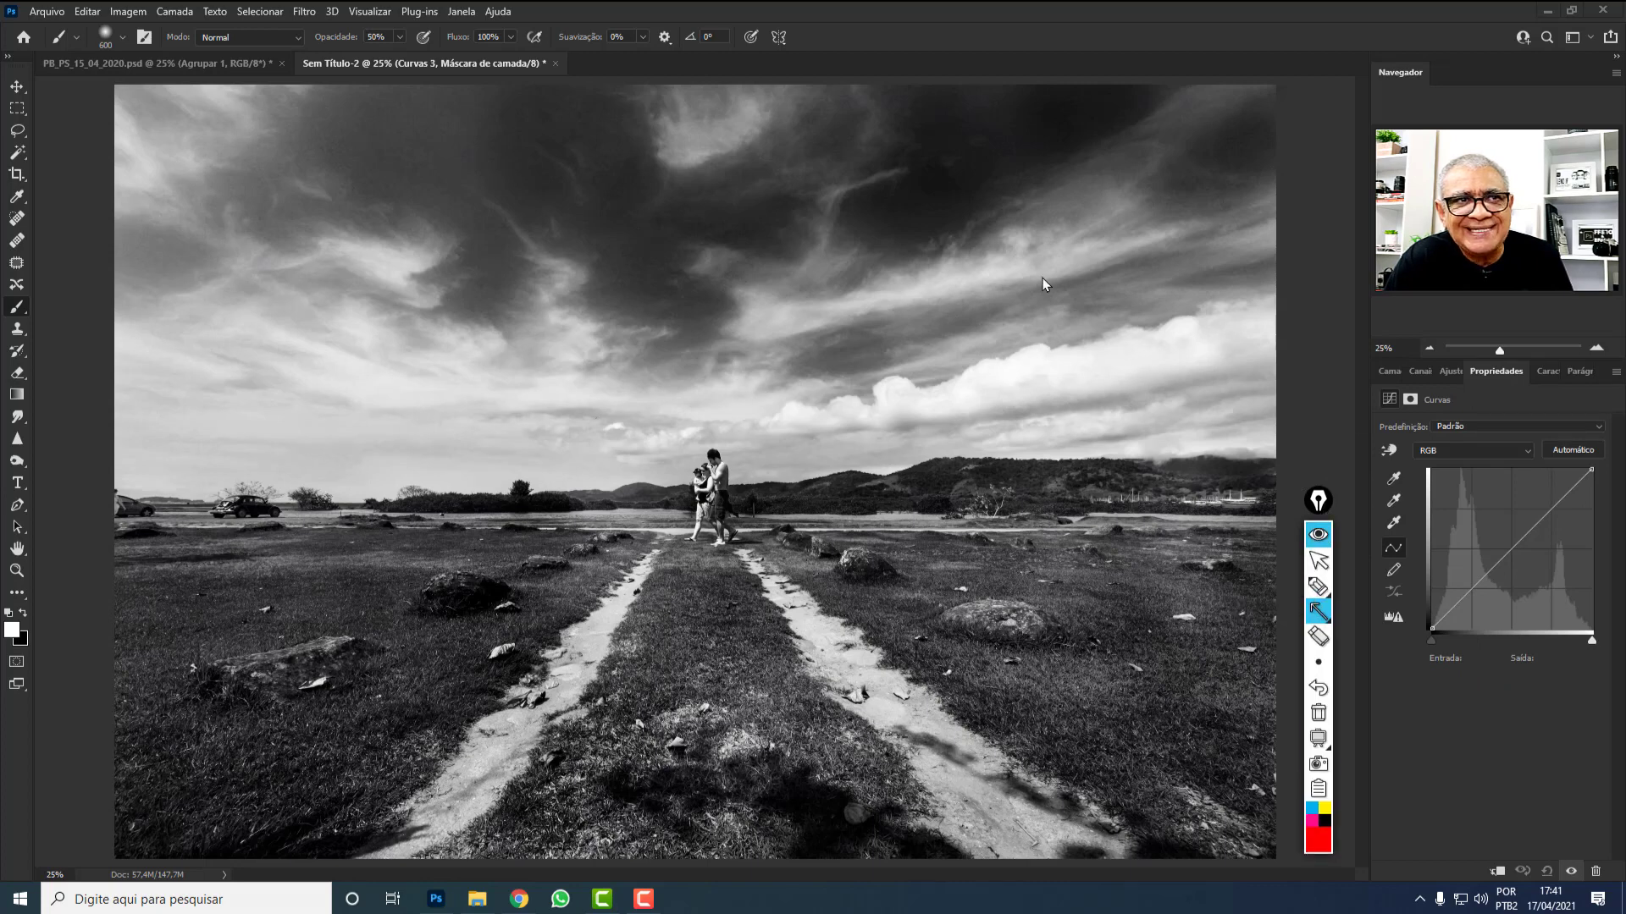
pyautogui.moveTo(1012, 247); pyautogui.dragTo(1548, 512)
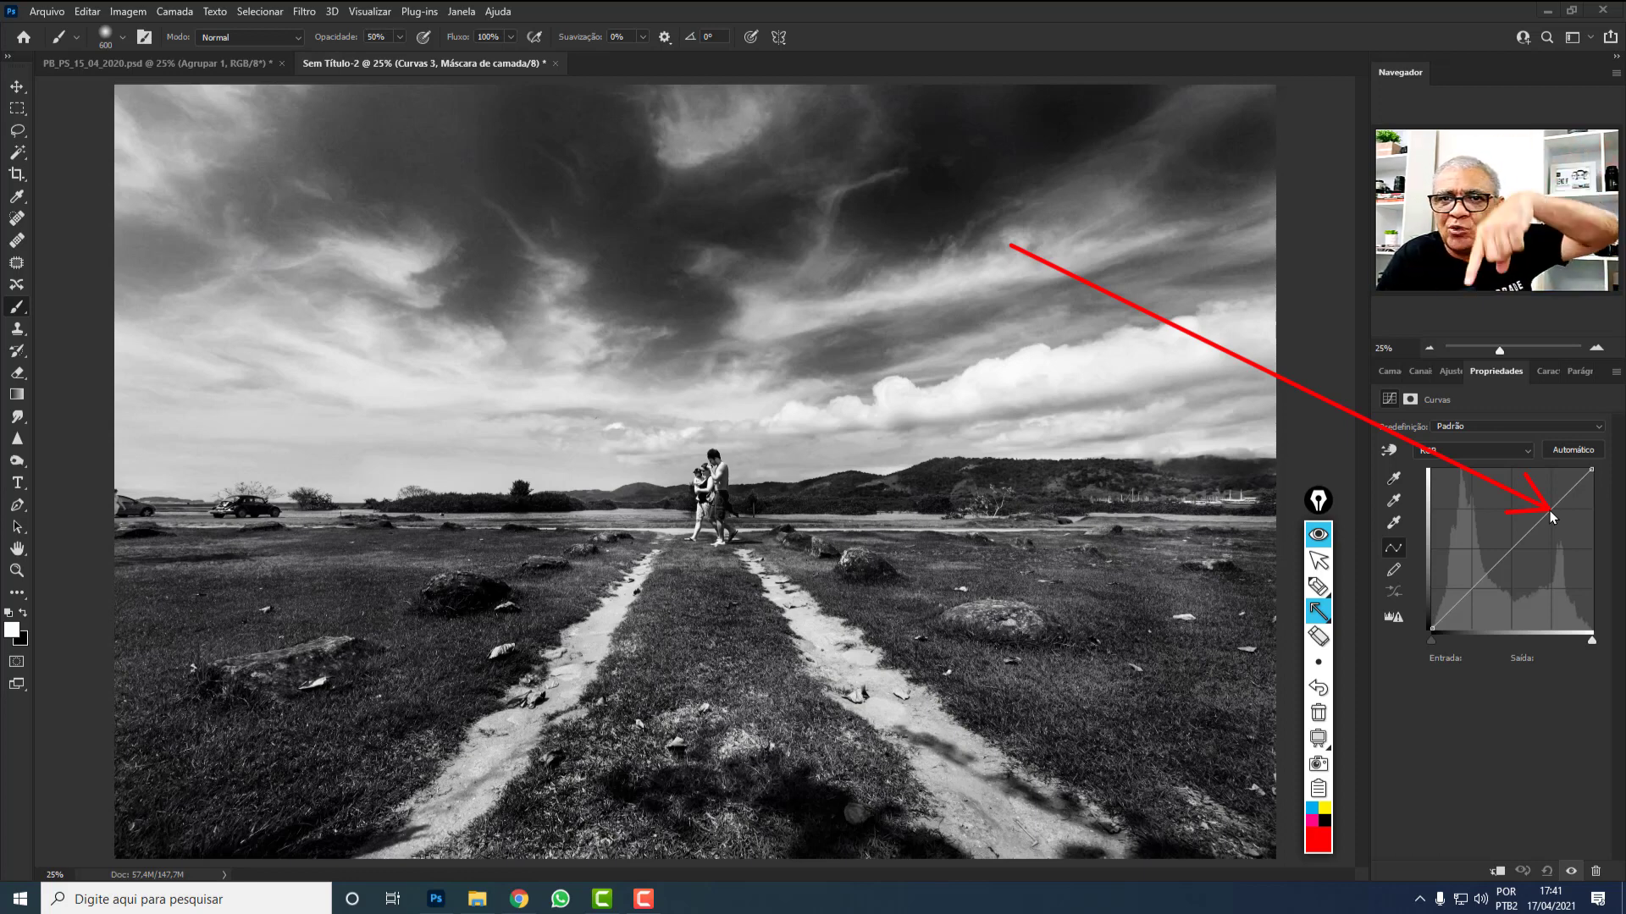
pyautogui.click(1318, 713)
pyautogui.click(1319, 535)
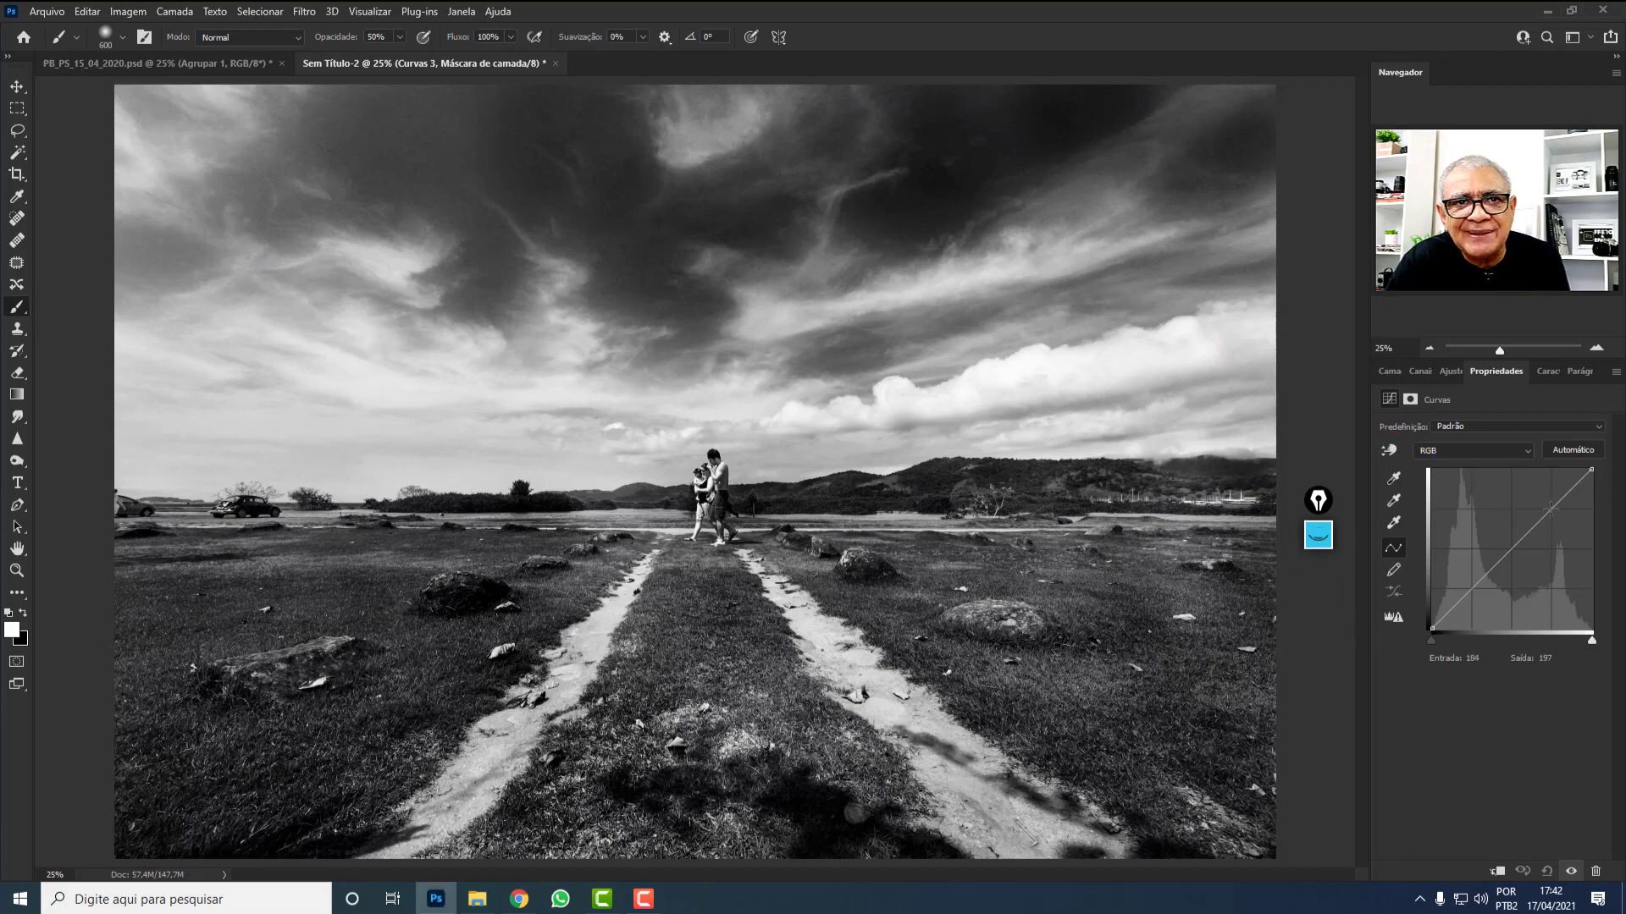
# Raise the curve's highlight point to input 193, output 220, and invert the Curvas 3 mask to black.
pyautogui.moveTo(1552, 511); pyautogui.dragTo(1552, 492)
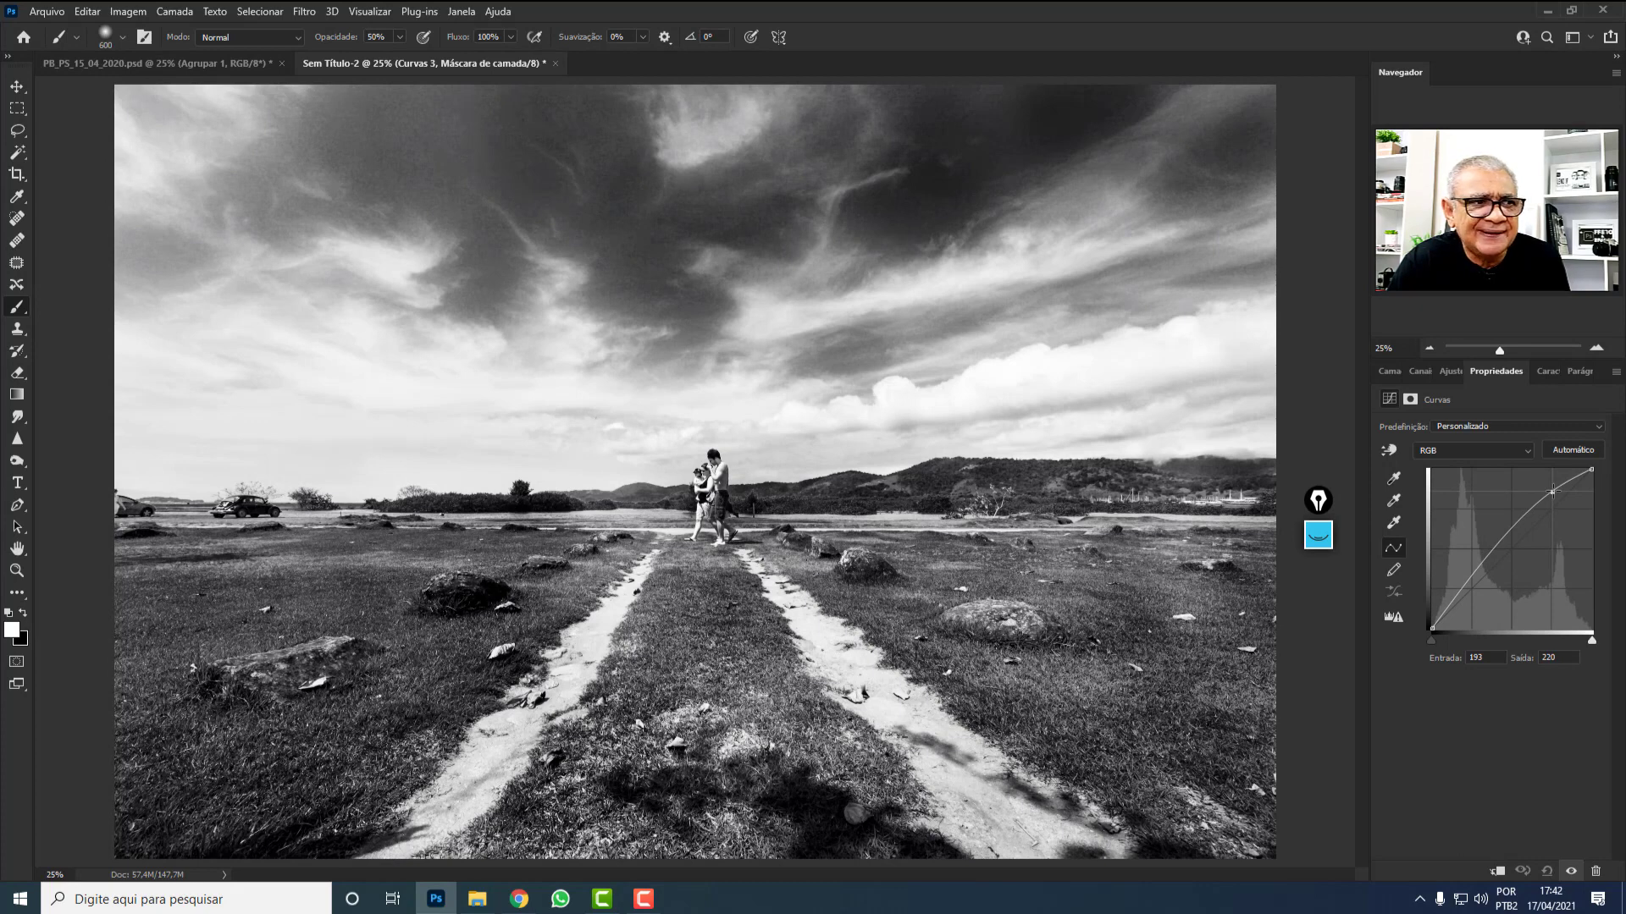
pyautogui.click(1397, 372)
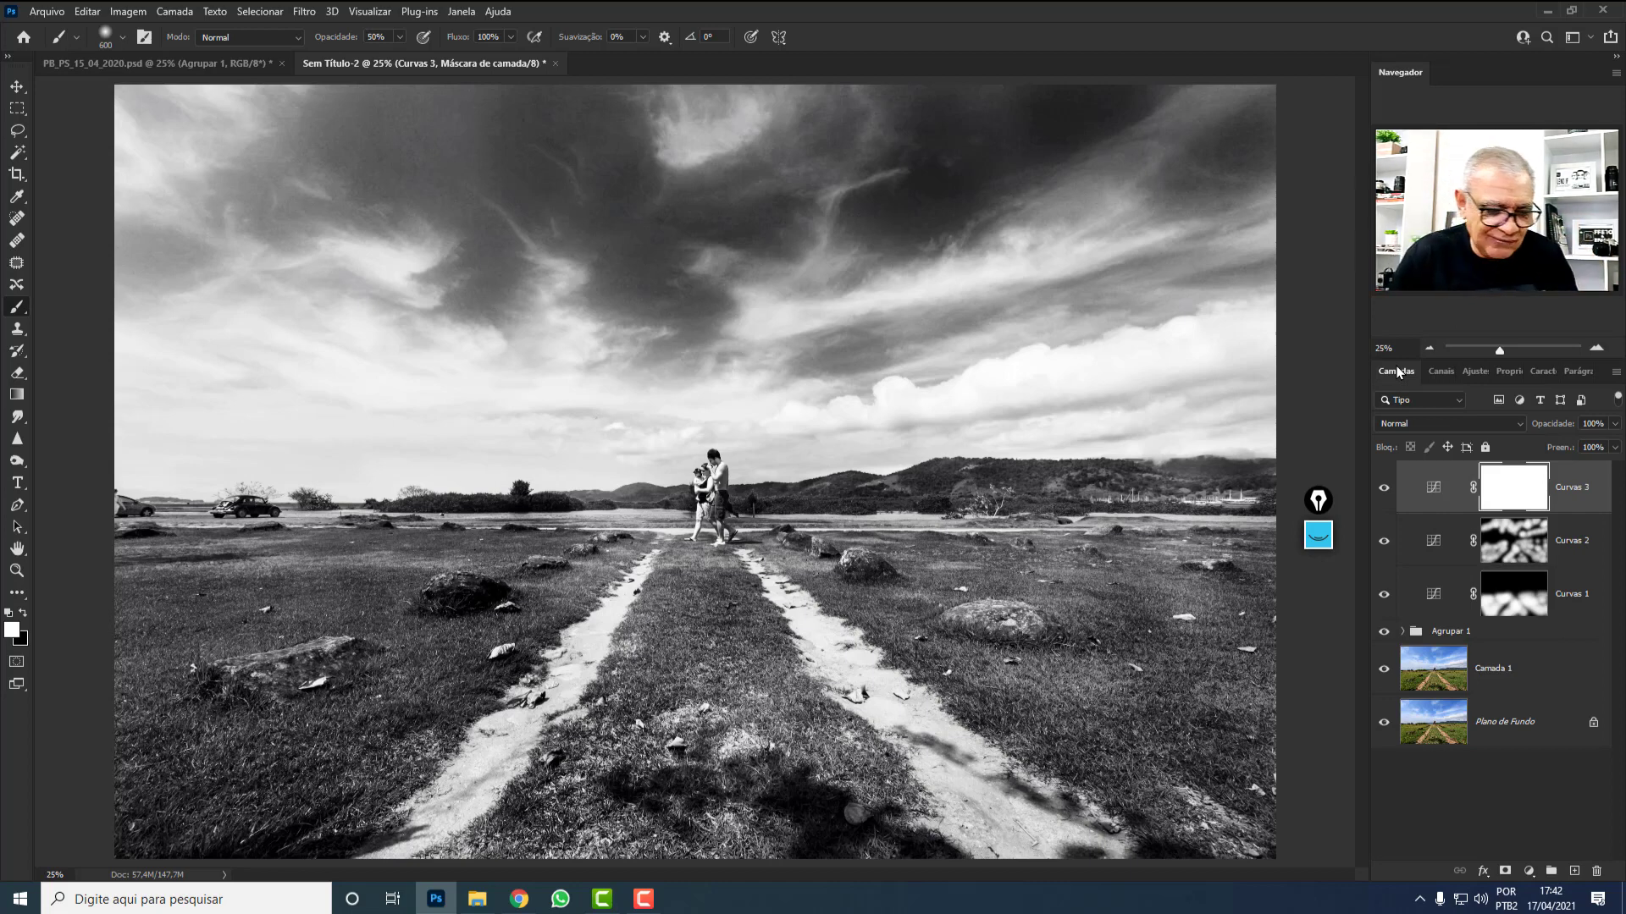
pyautogui.hotkey('ctrl', 'i')
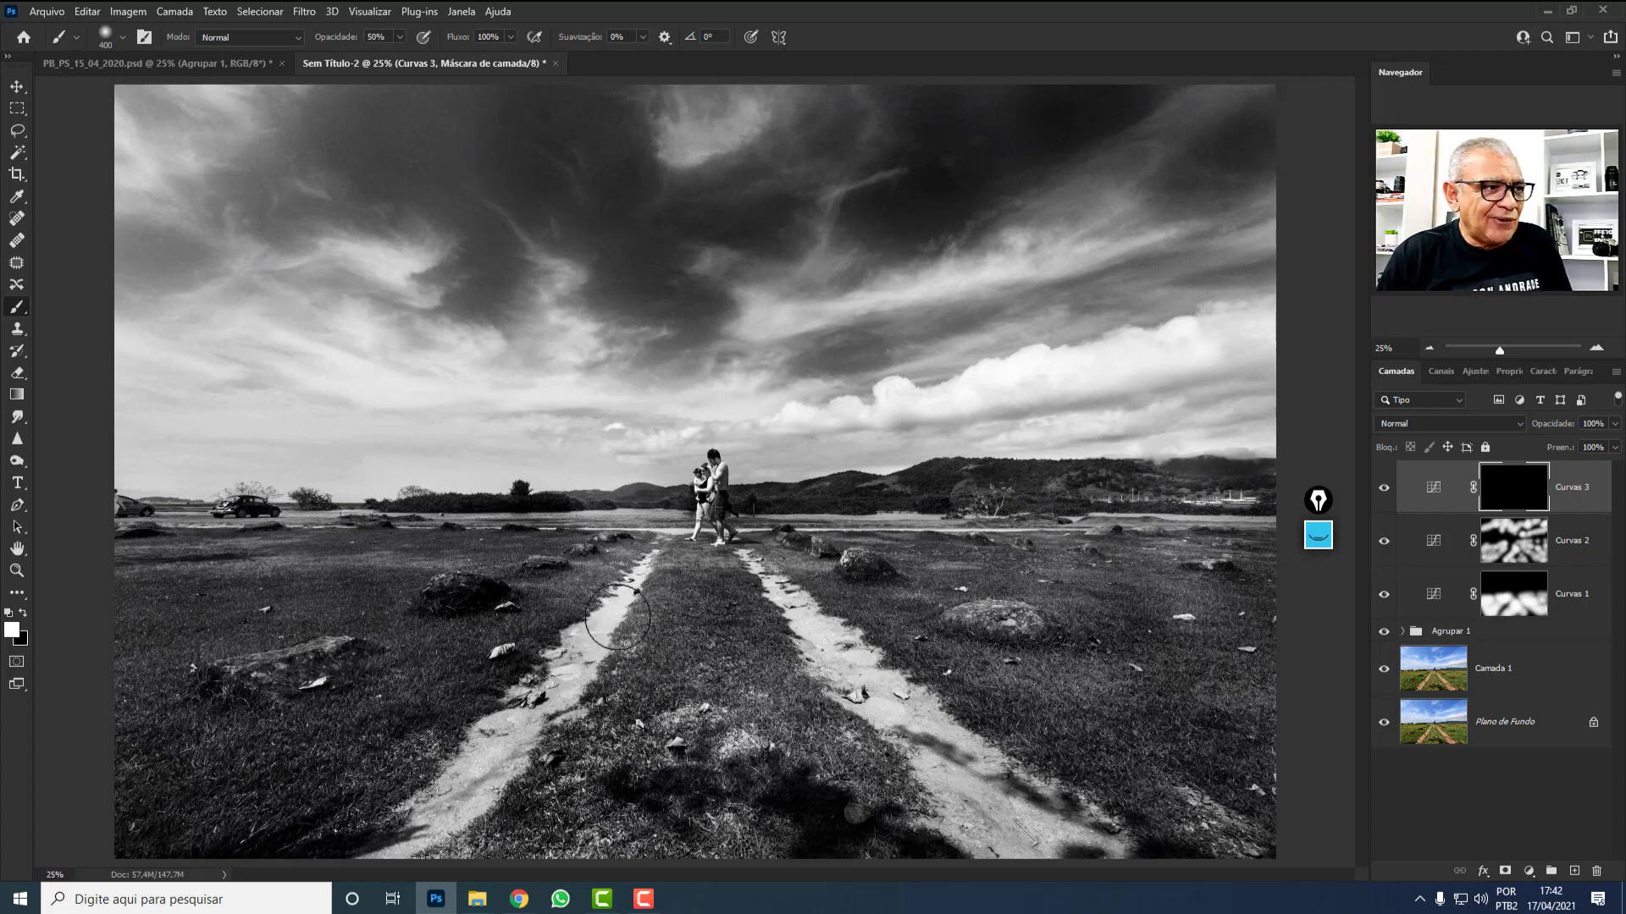
# Paint white along both dirt tracks on the Curvas 3 mask with a 400 px brush at 50% opacity.
pyautogui.moveTo(617, 617); pyautogui.dragTo(439, 804)
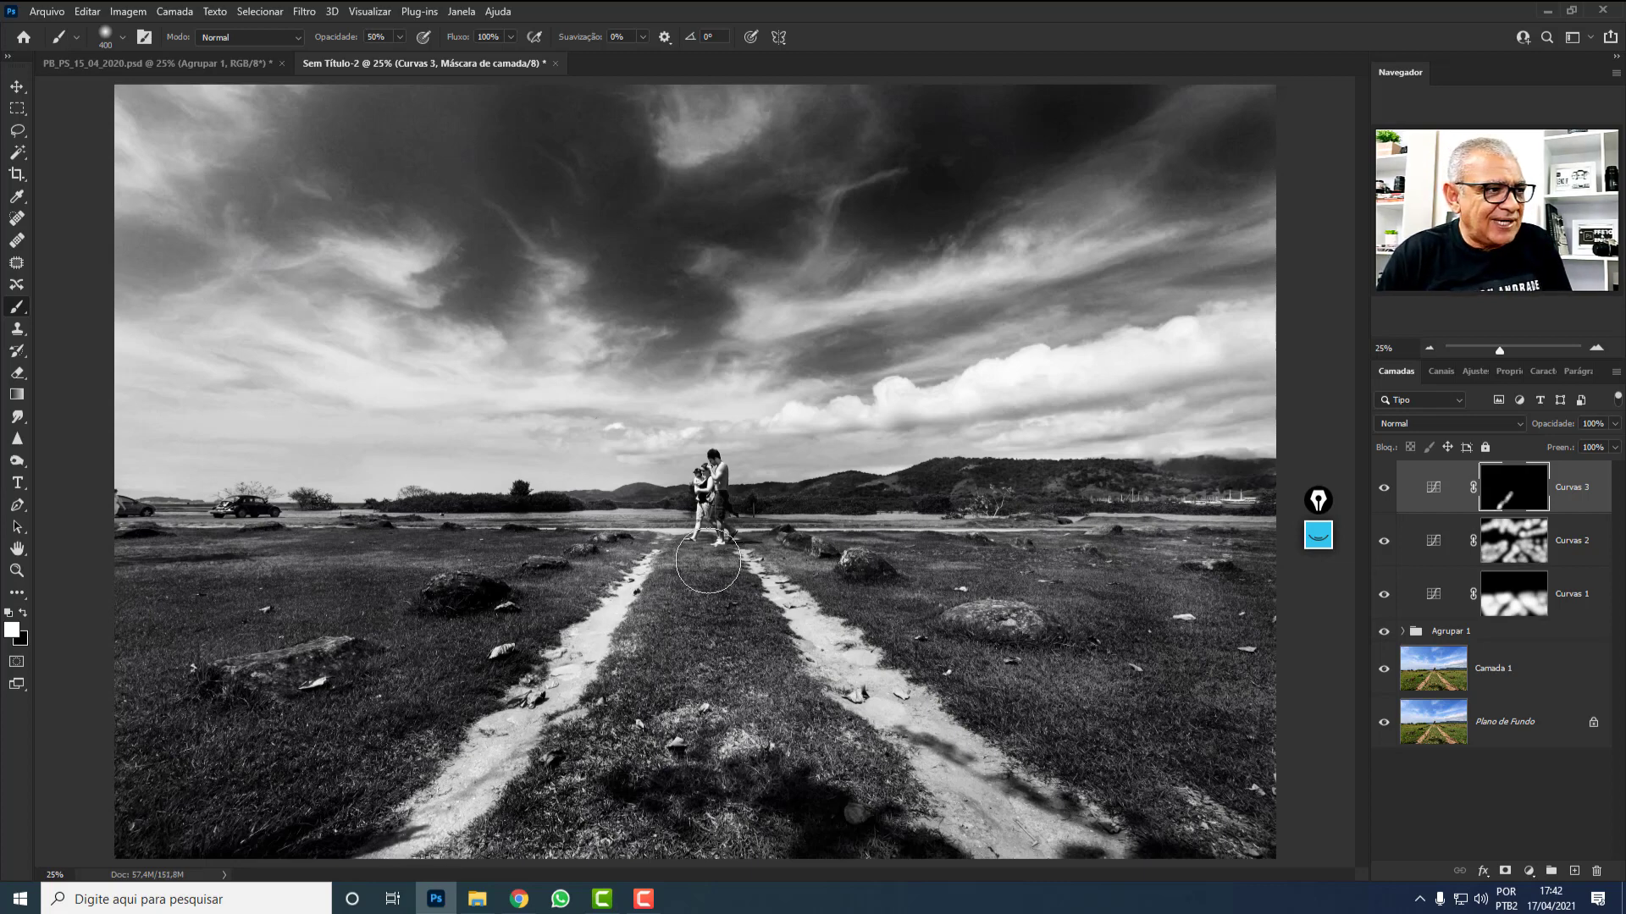
pyautogui.moveTo(708, 561)
pyautogui.mouseDown()
pyautogui.moveTo(809, 605)
pyautogui.moveTo(999, 803)
pyautogui.moveTo(1053, 816)
pyautogui.mouseUp()
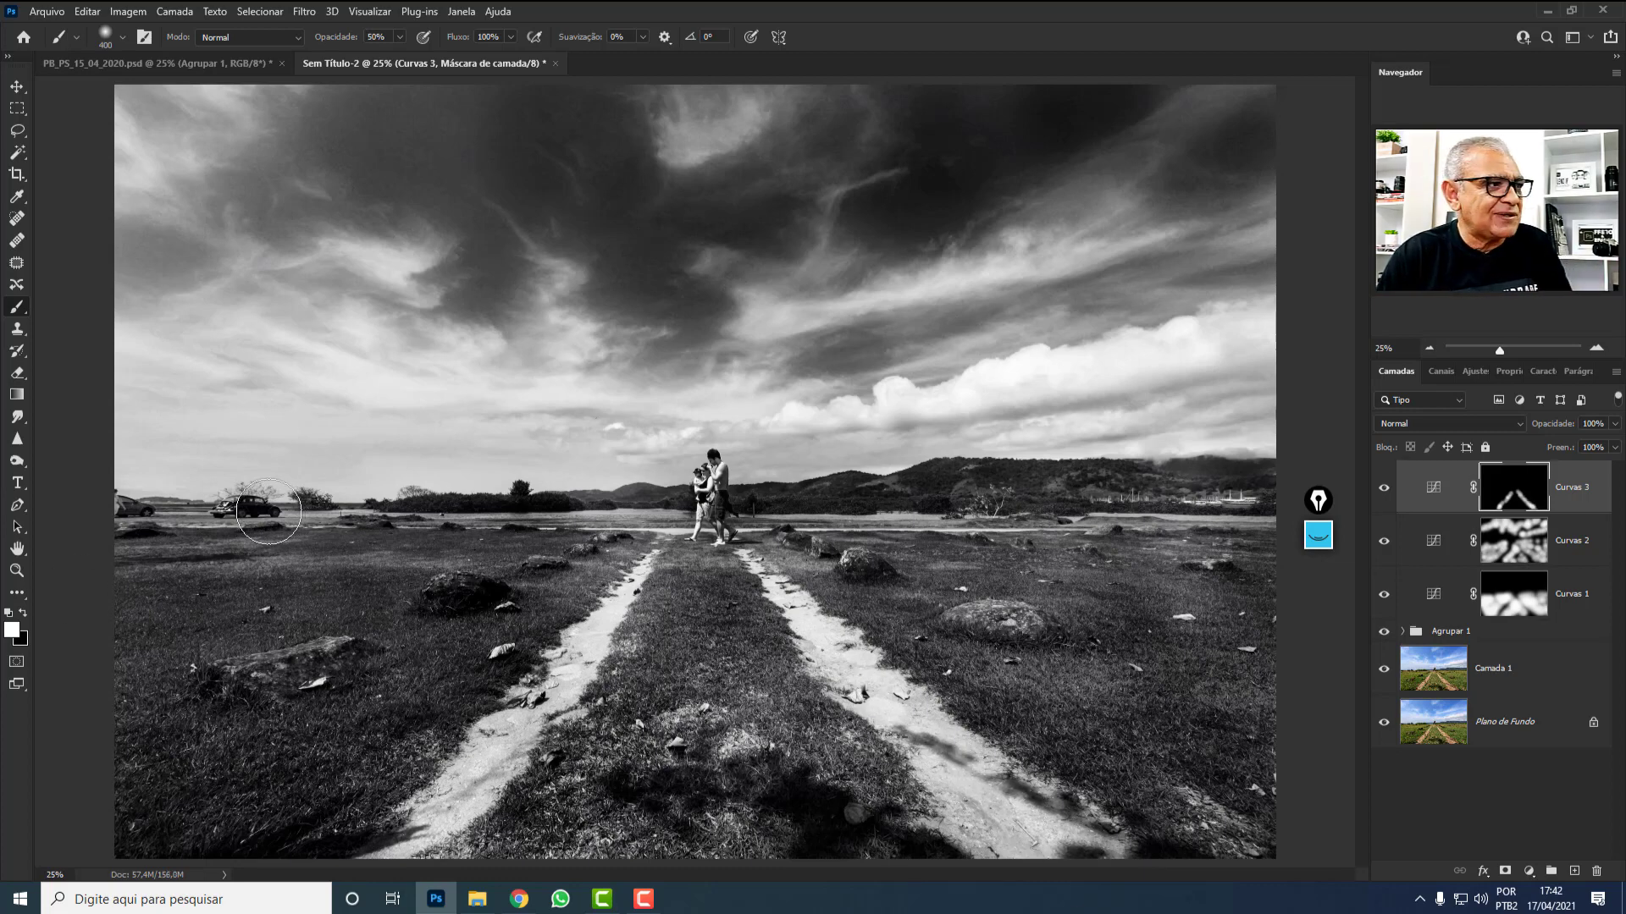
# Paint white on the Curvas 3 mask along the horizon strip on both sides of the couple and over the bright clouds.
pyautogui.moveTo(268, 512); pyautogui.dragTo(644, 532)
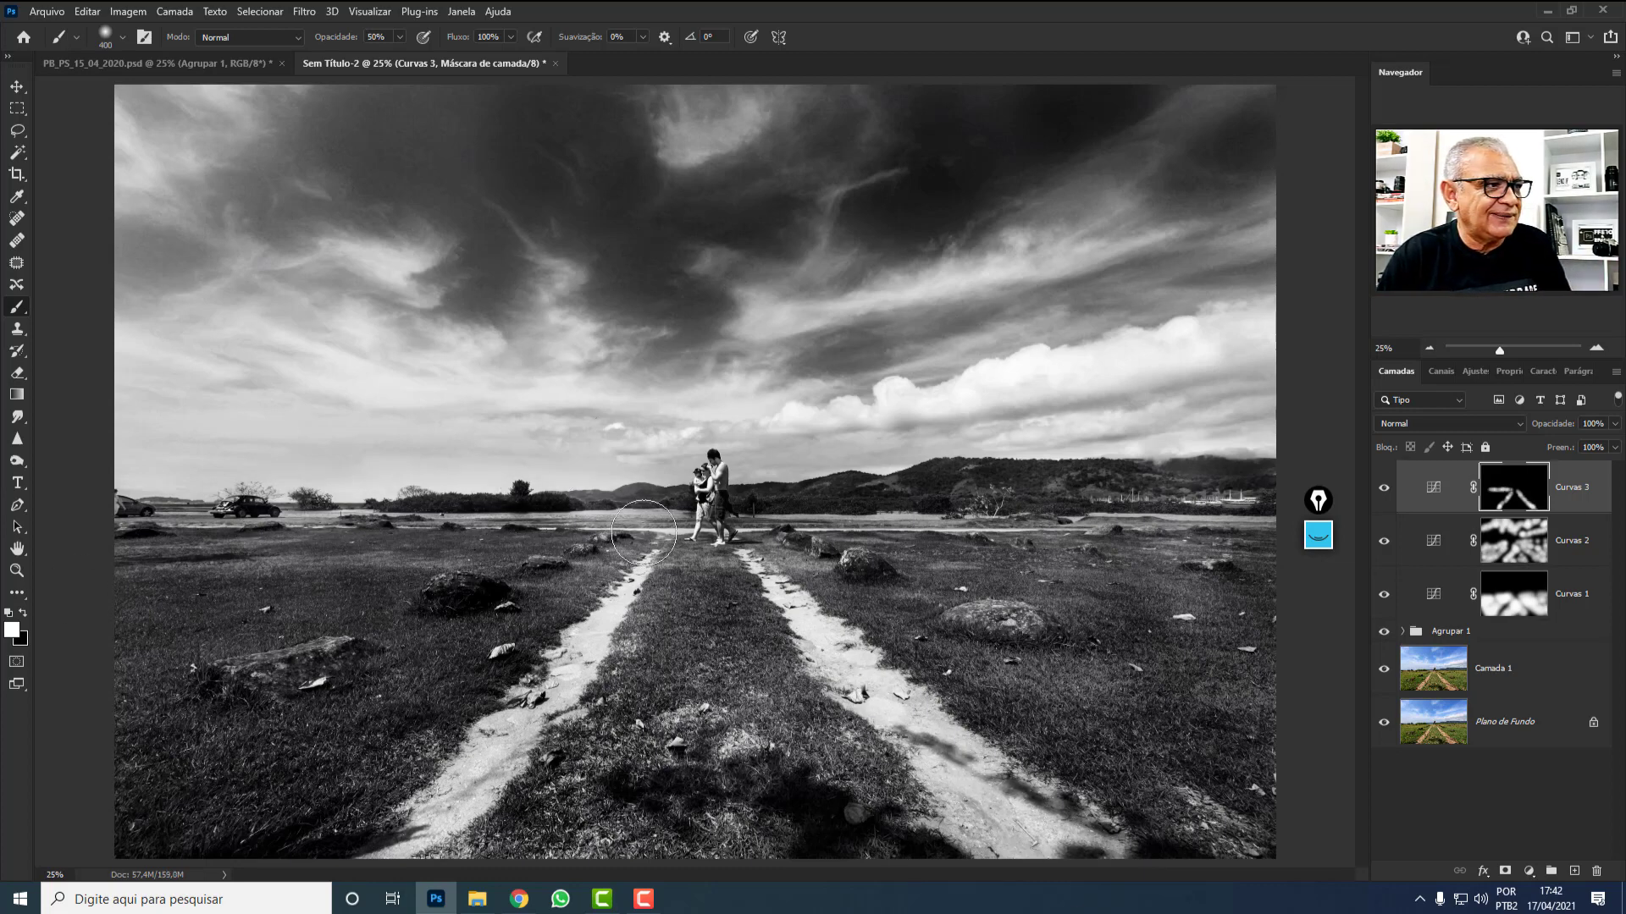
pyautogui.moveTo(1274, 515); pyautogui.dragTo(847, 508)
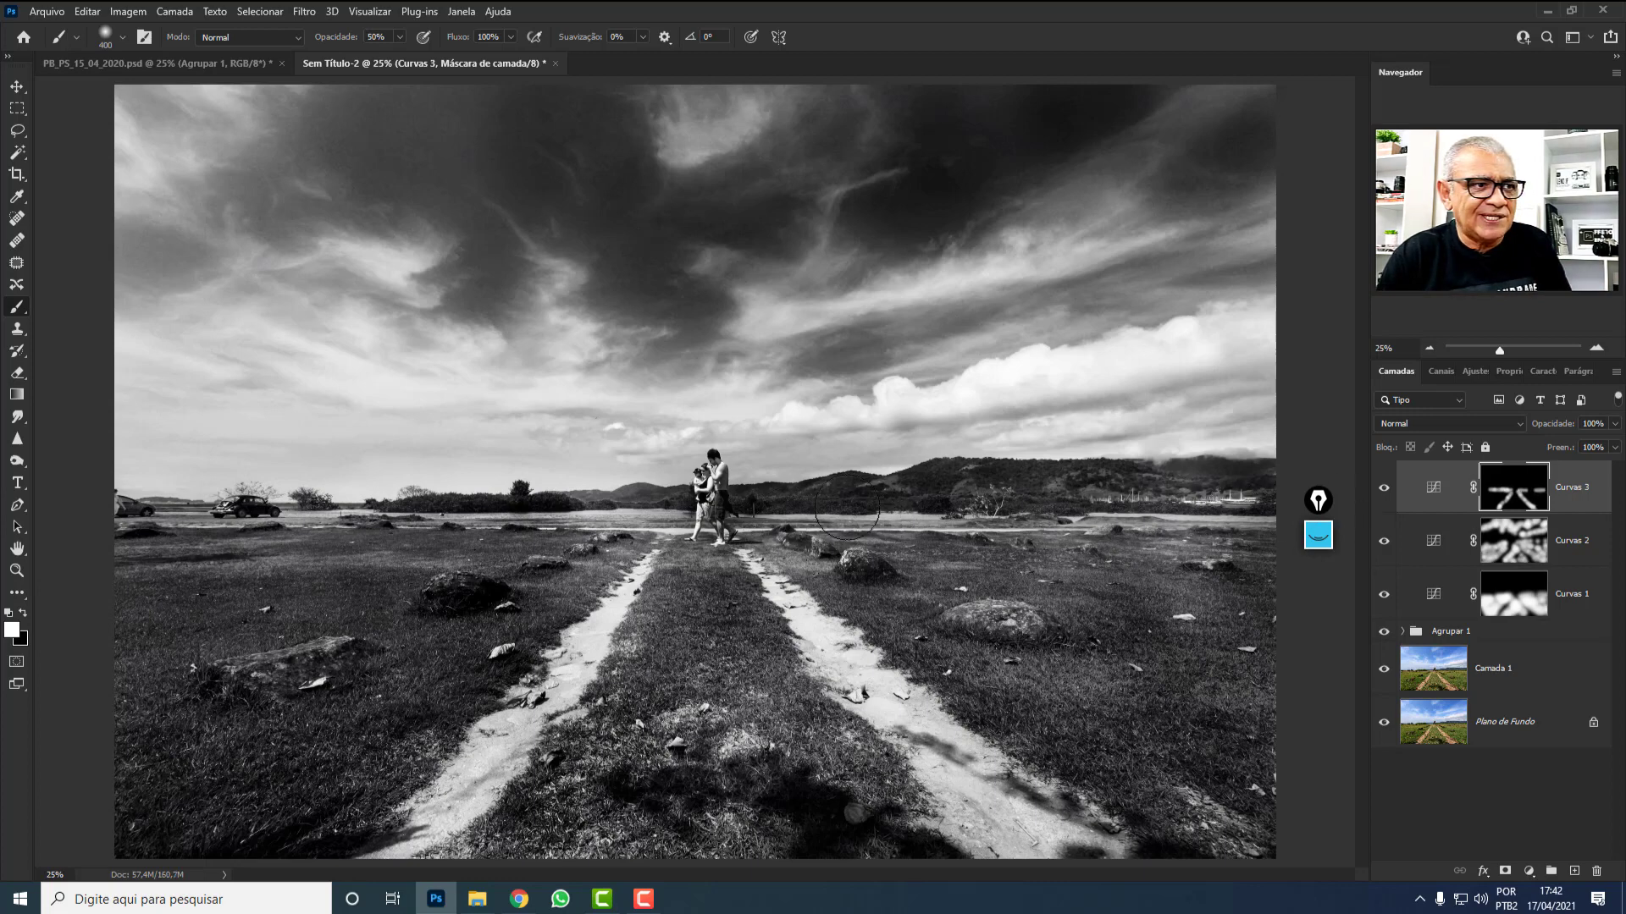
pyautogui.moveTo(1114, 381)
pyautogui.mouseDown()
pyautogui.moveTo(892, 423)
pyautogui.moveTo(1203, 398)
pyautogui.moveTo(994, 443)
pyautogui.moveTo(801, 423)
pyautogui.mouseUp()
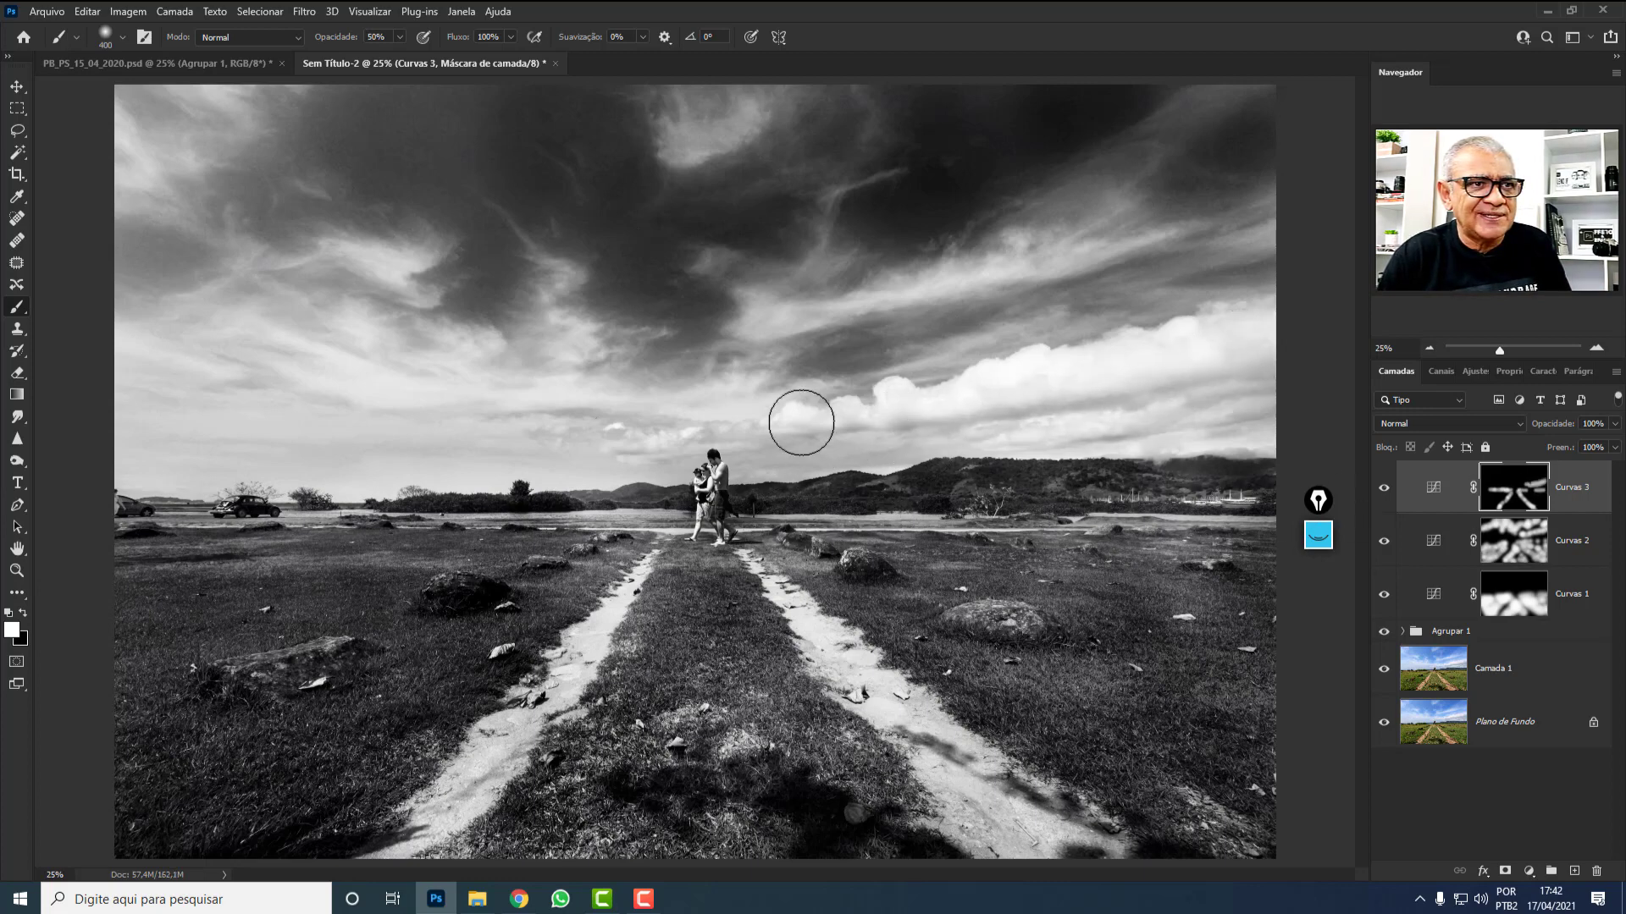
pyautogui.moveTo(283, 160)
pyautogui.mouseDown()
pyautogui.moveTo(164, 155)
pyautogui.moveTo(135, 203)
pyautogui.moveTo(324, 253)
pyautogui.moveTo(455, 263)
pyautogui.moveTo(402, 285)
pyautogui.moveTo(186, 308)
pyautogui.moveTo(378, 384)
pyautogui.mouseUp()
pyautogui.moveTo(714, 119); pyautogui.dragTo(694, 138)
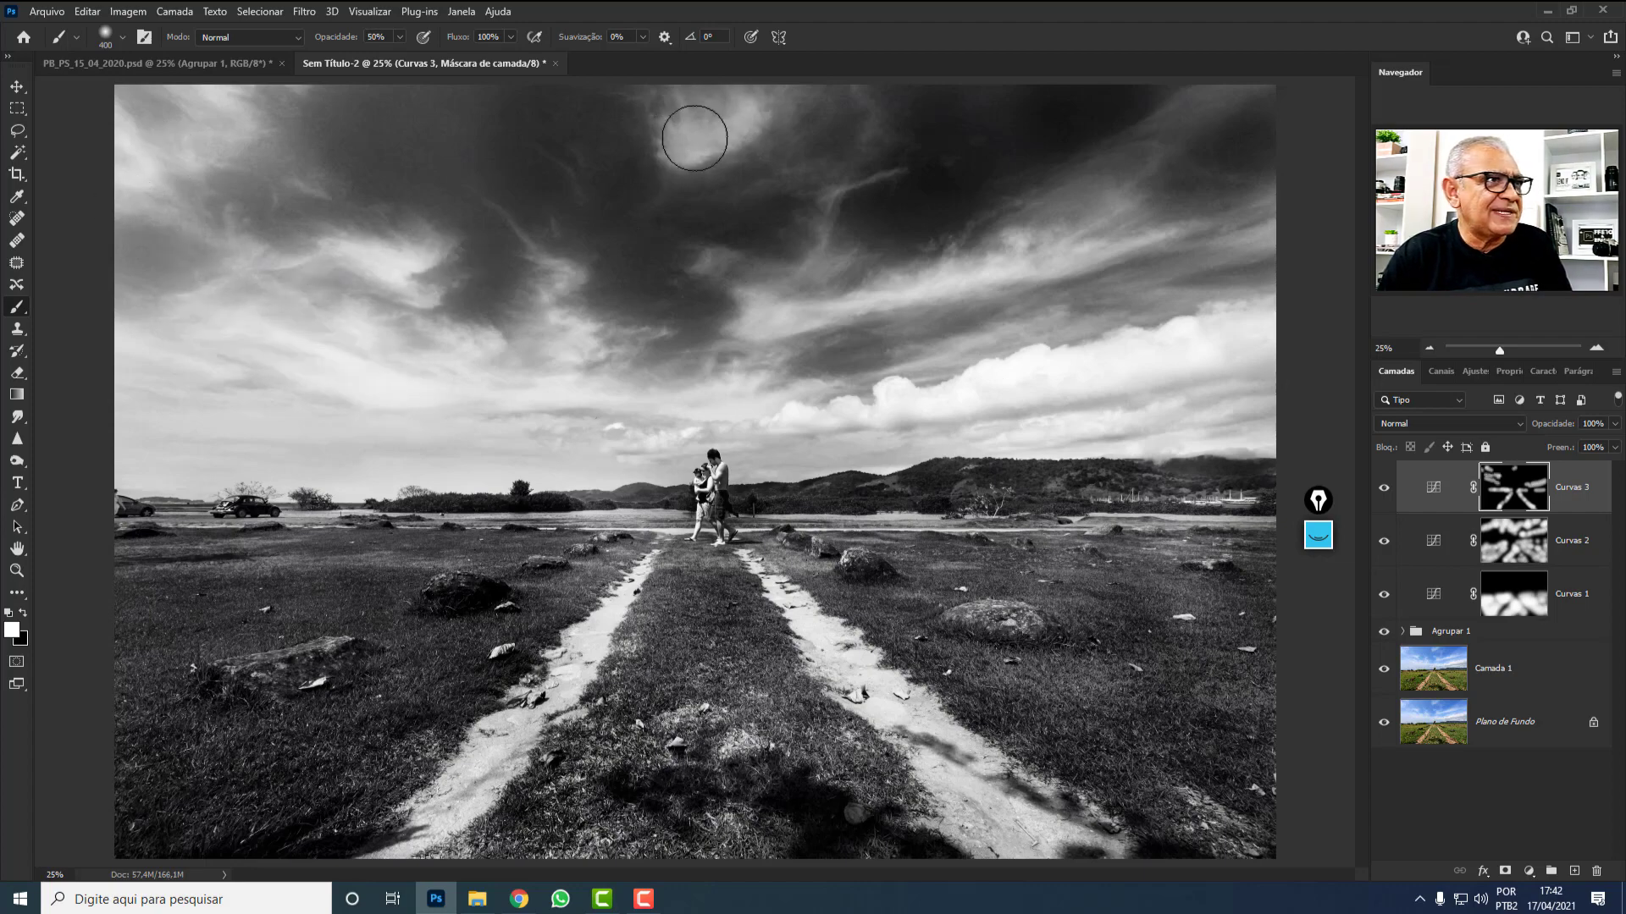
pyautogui.moveTo(847, 203); pyautogui.dragTo(791, 262)
pyautogui.moveTo(736, 330); pyautogui.dragTo(877, 309)
pyautogui.moveTo(1009, 251); pyautogui.dragTo(1110, 182)
pyautogui.moveTo(1227, 64); pyautogui.dragTo(1099, 171)
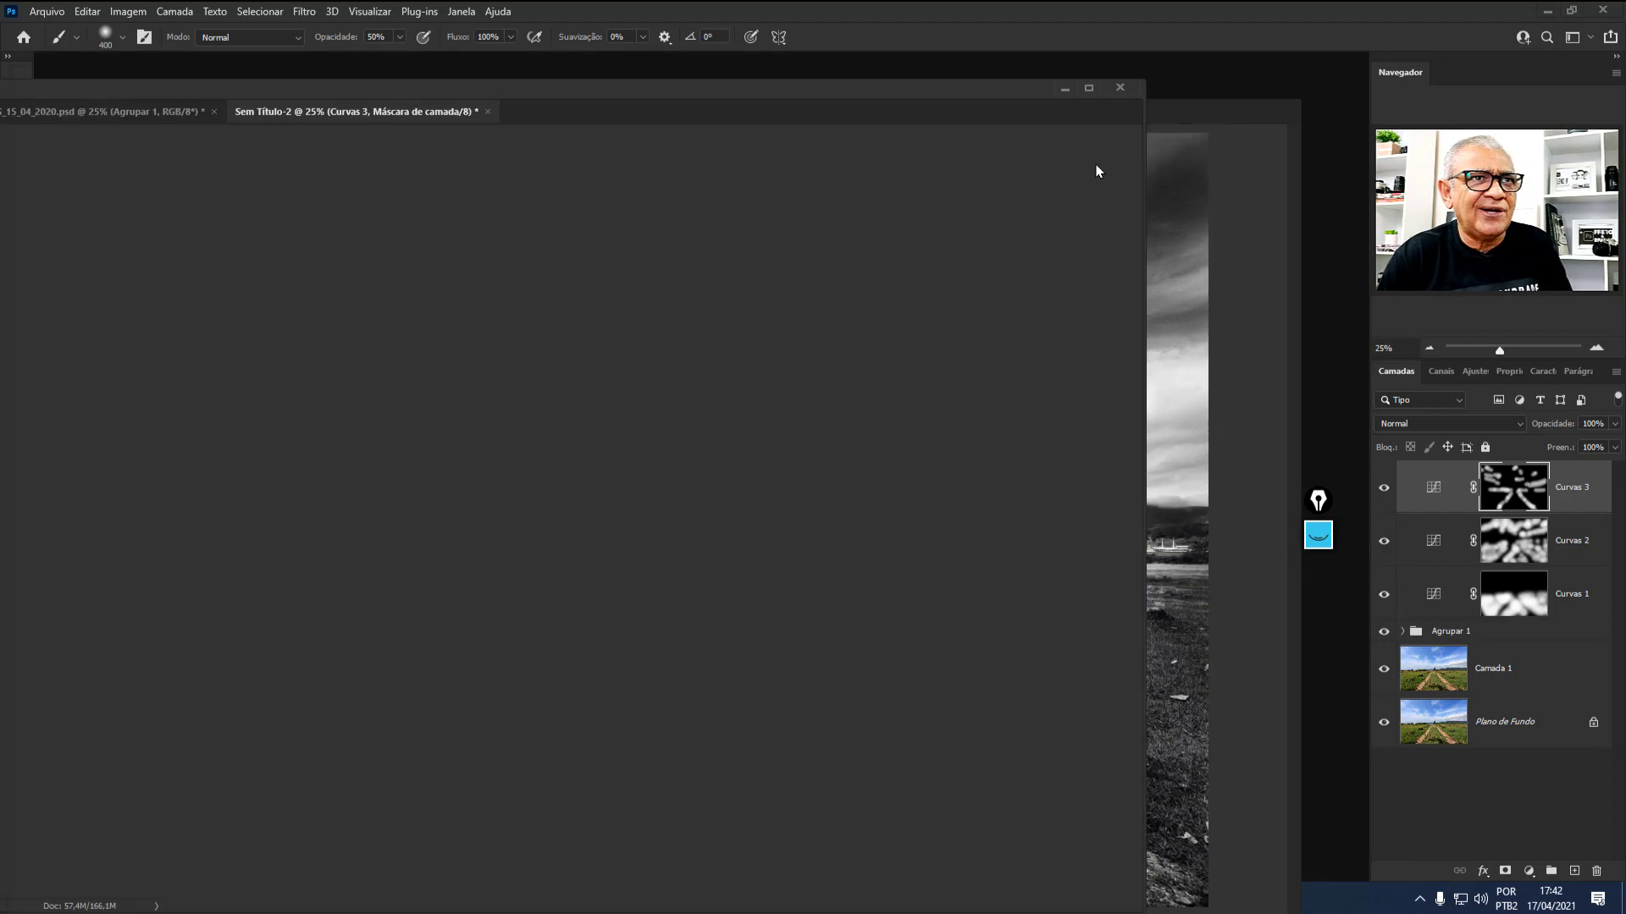
pyautogui.moveTo(971, 92); pyautogui.dragTo(1016, 60)
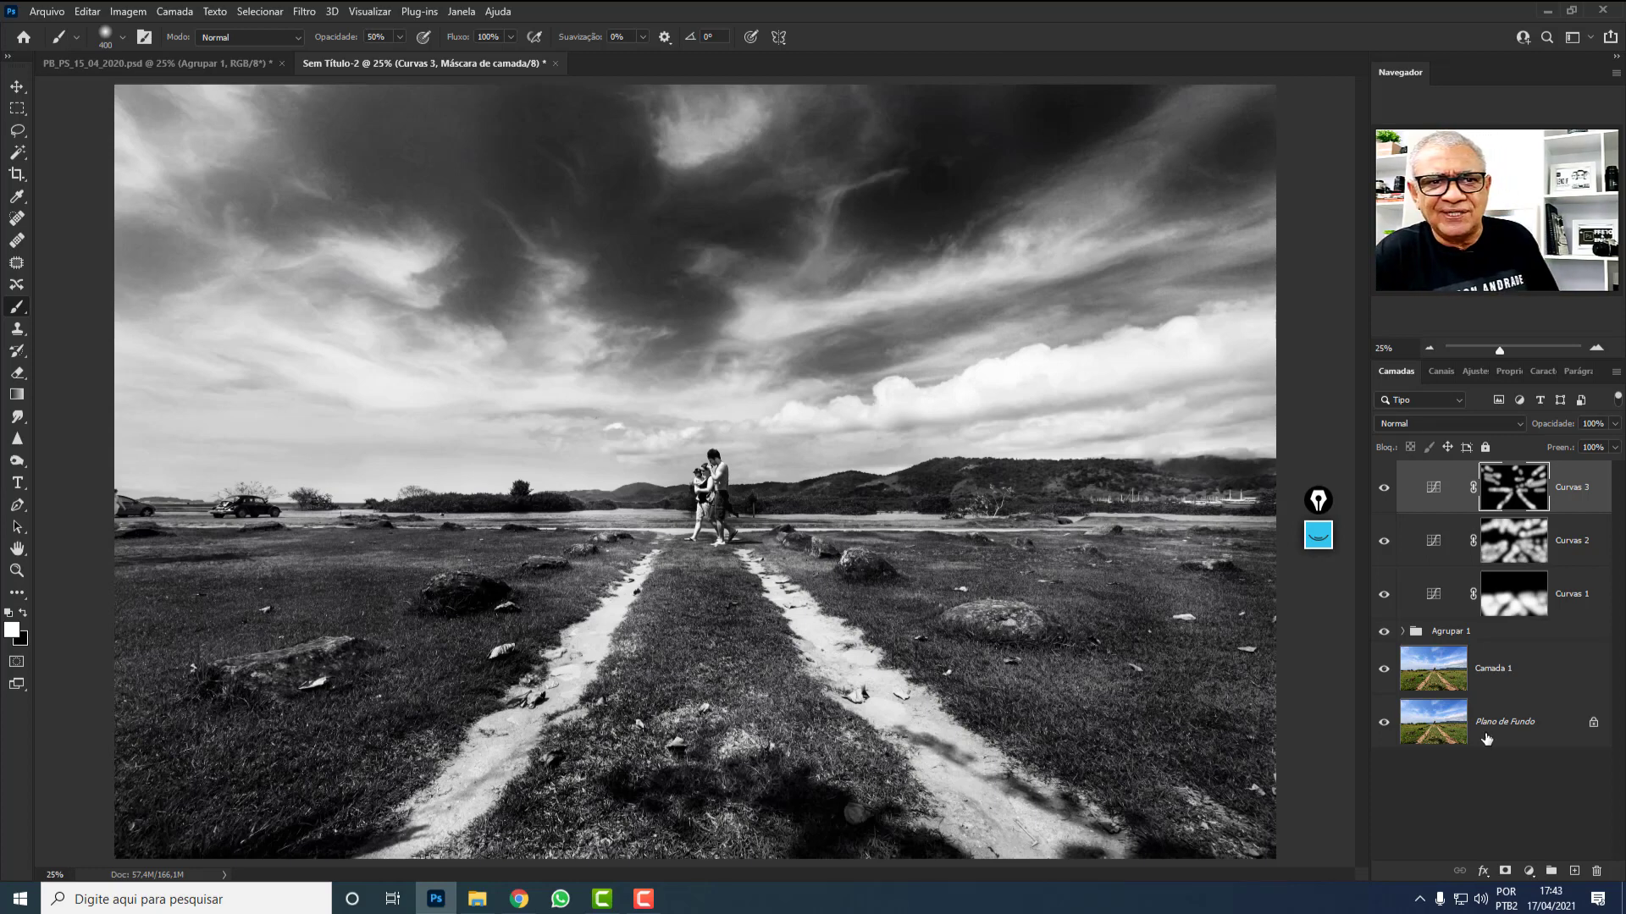
# Move the Curvas 1, Curvas 2 and Curvas 3 layers together into the Agrupar 1 group.
pyautogui.keyDown('shift'); pyautogui.click(1571, 610); pyautogui.keyUp('shift')
pyautogui.moveTo(1571, 611); pyautogui.dragTo(1517, 633)
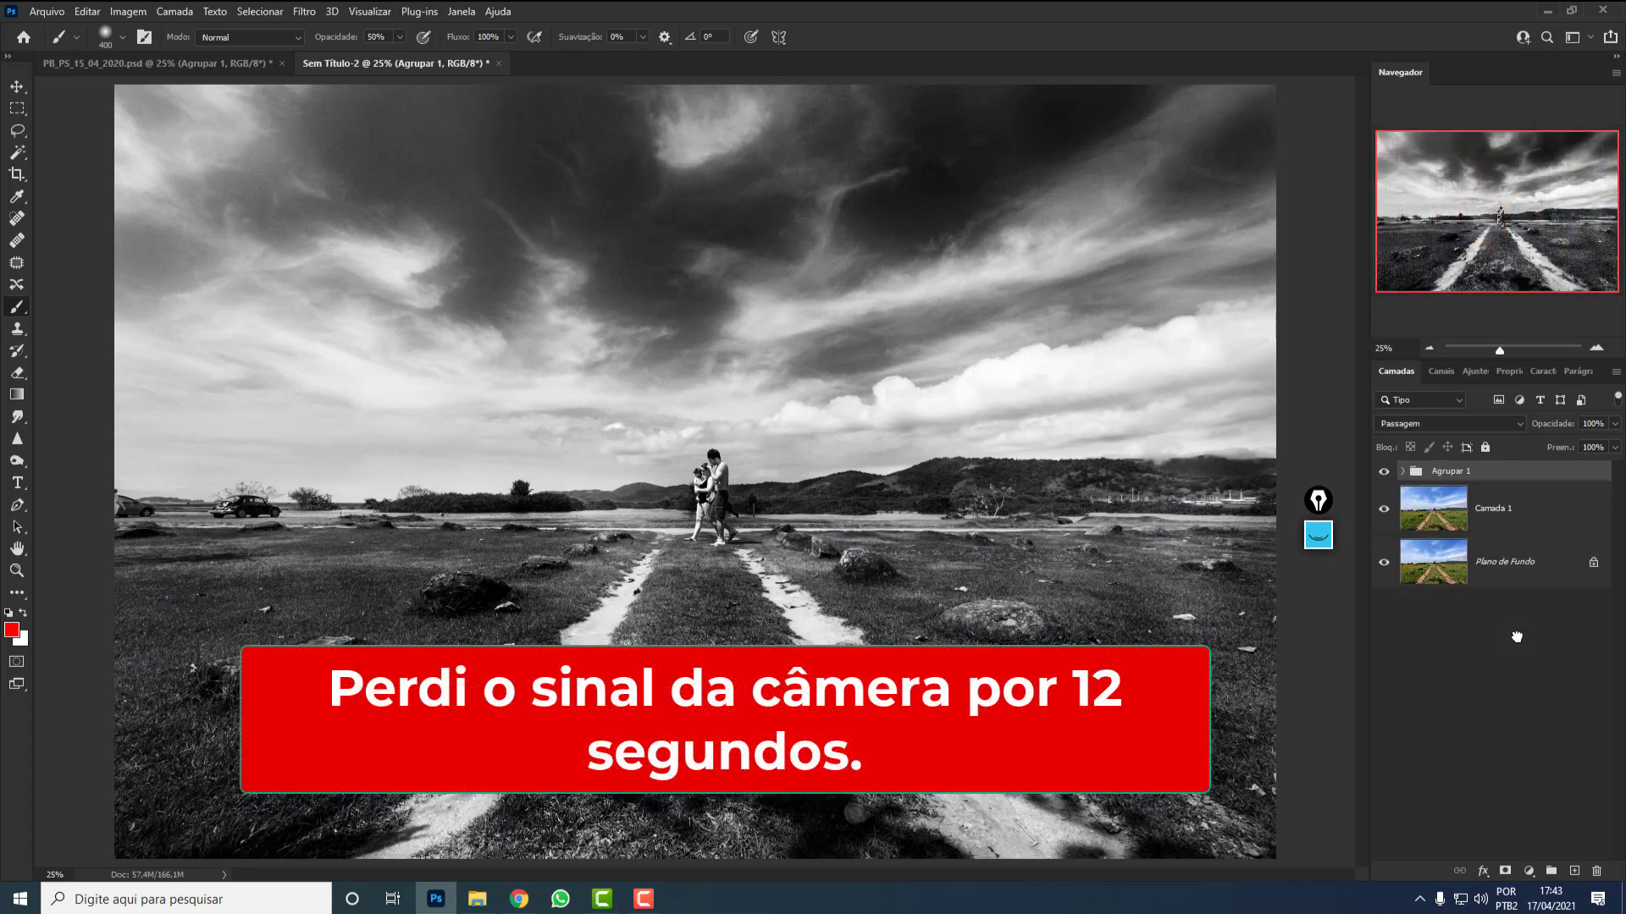
# Show and select the Camada 2 layer in the reference file PB_PS_15_04_2020.psd, and return to Sem Título-2.
pyautogui.click(217, 68)
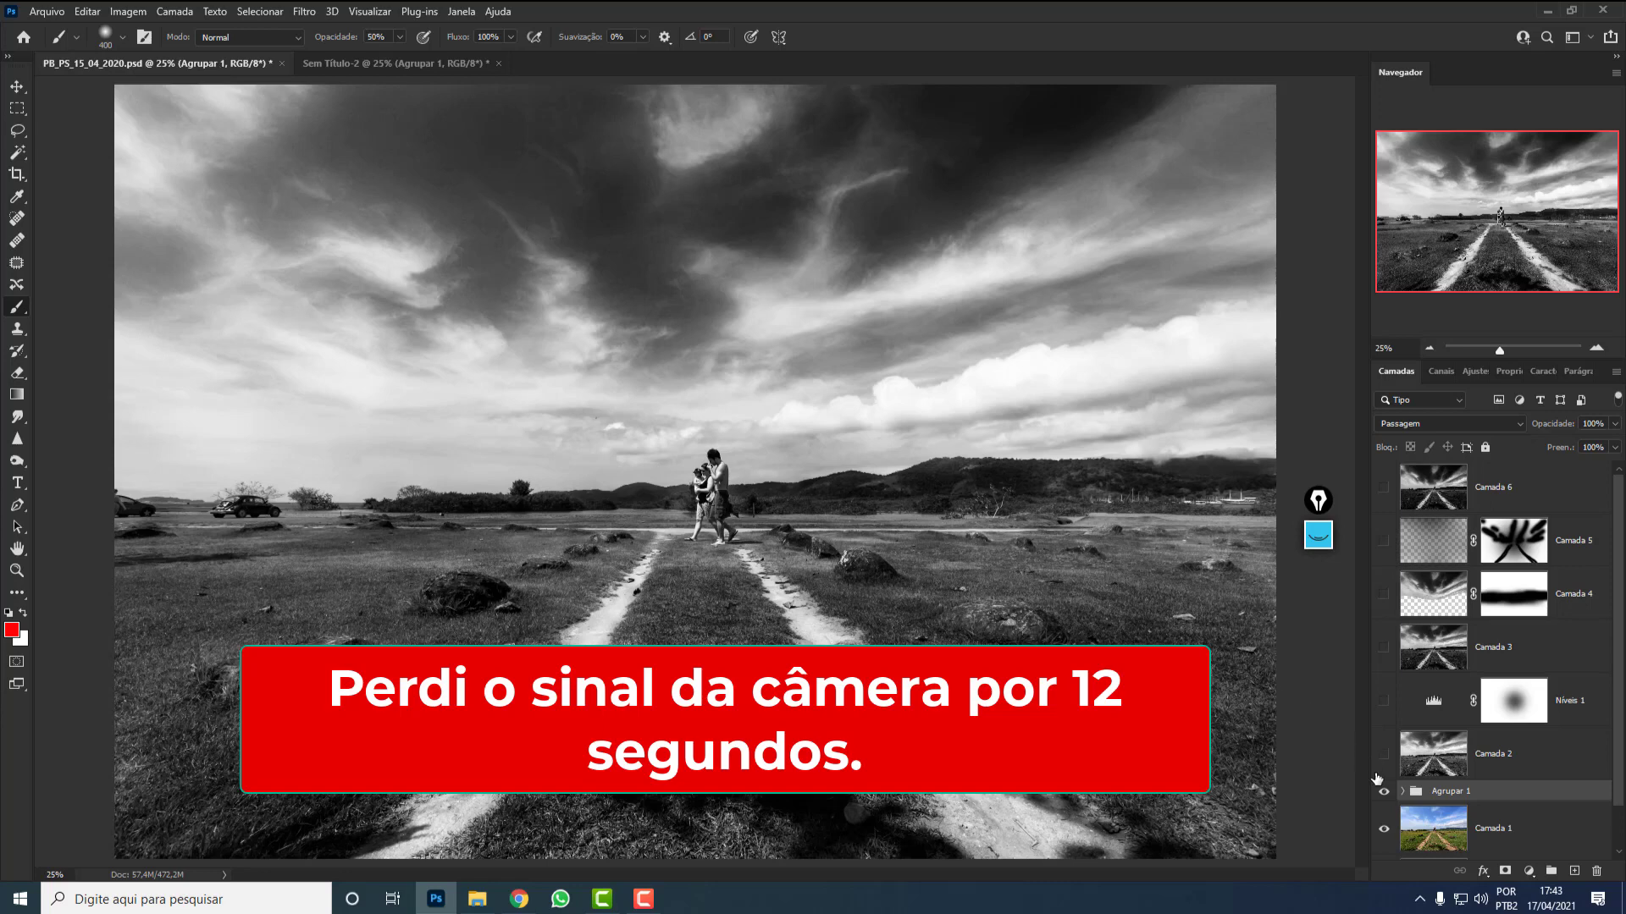
pyautogui.click(1384, 753)
pyautogui.click(1486, 762)
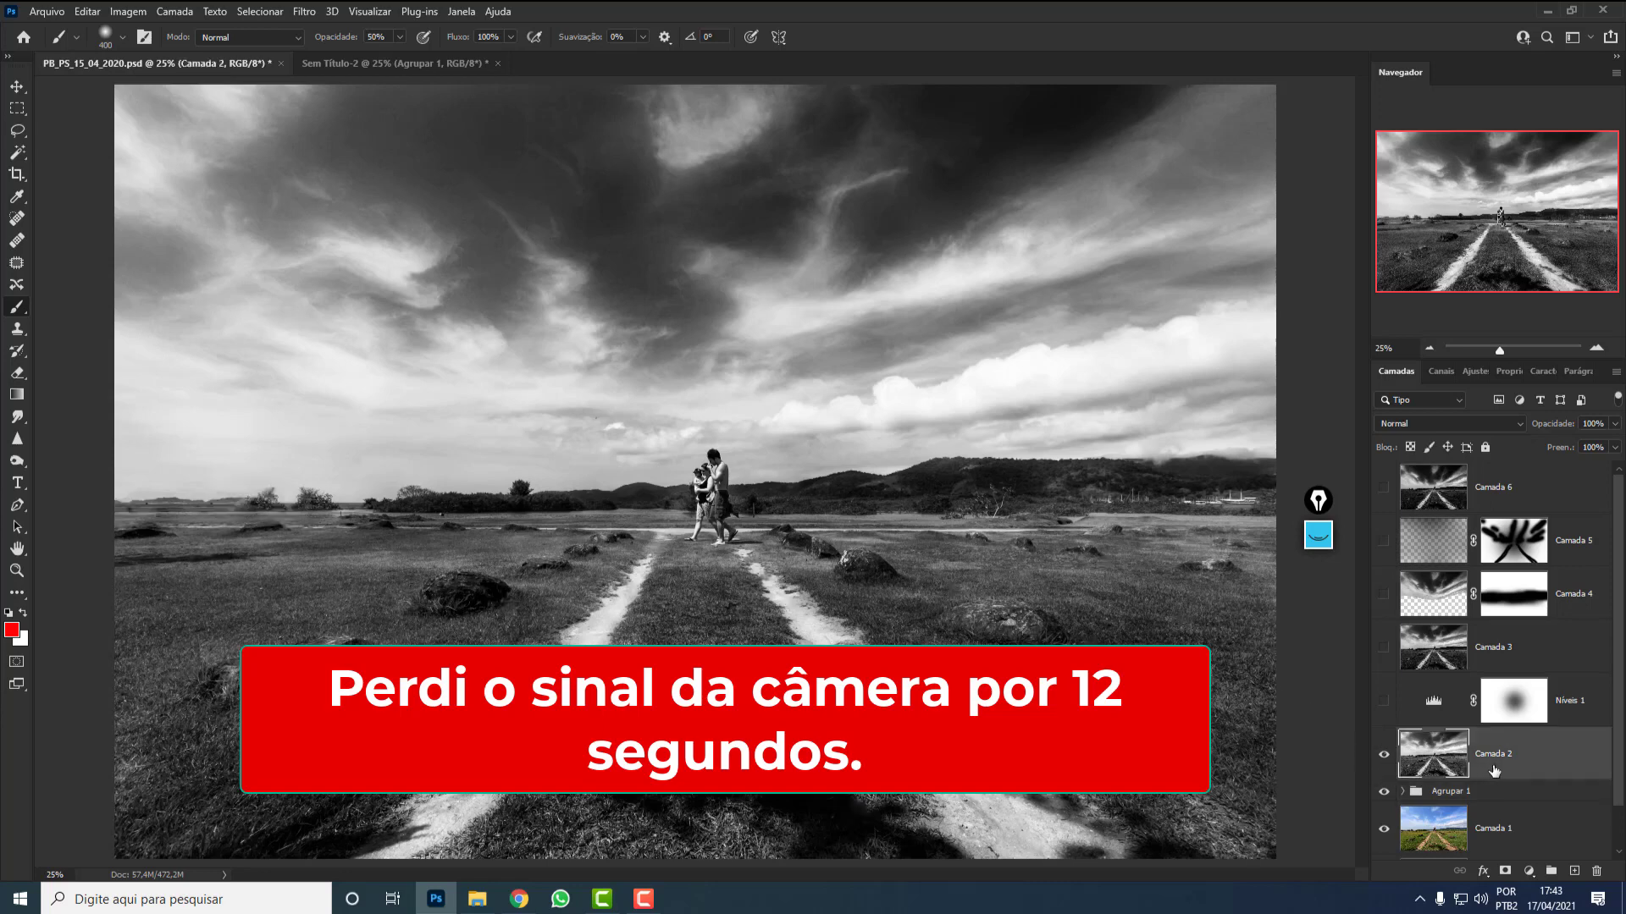
pyautogui.click(412, 66)
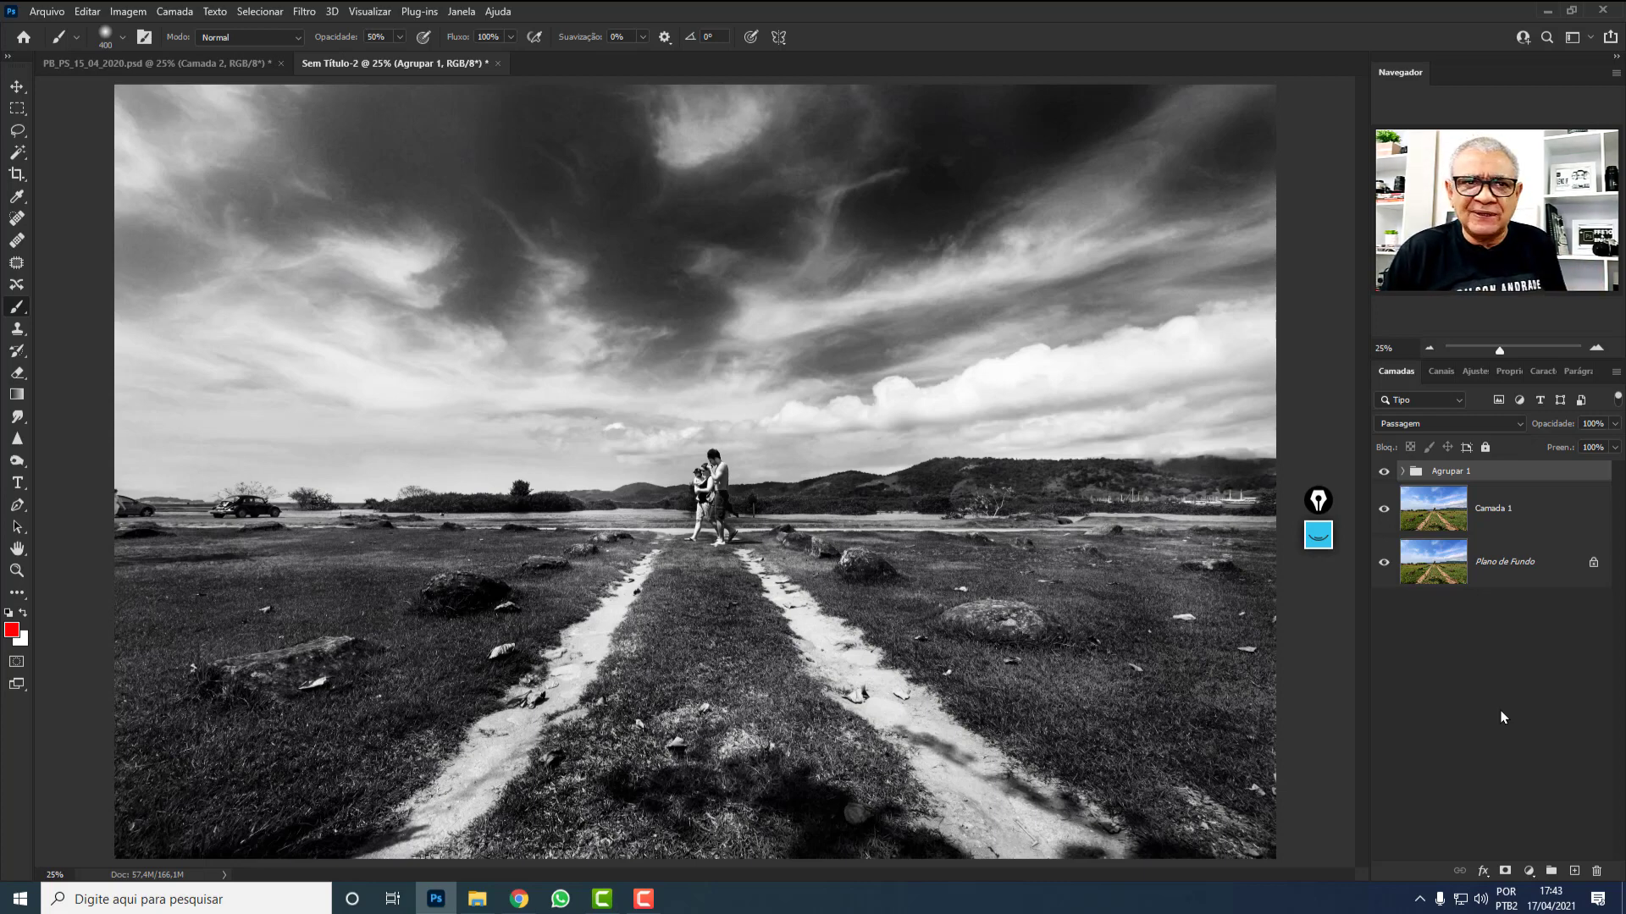
# Compare the photo with Agrupar 1 hidden and shown, and stamp all visible layers into a new layer above the group.
pyautogui.click(1383, 473)
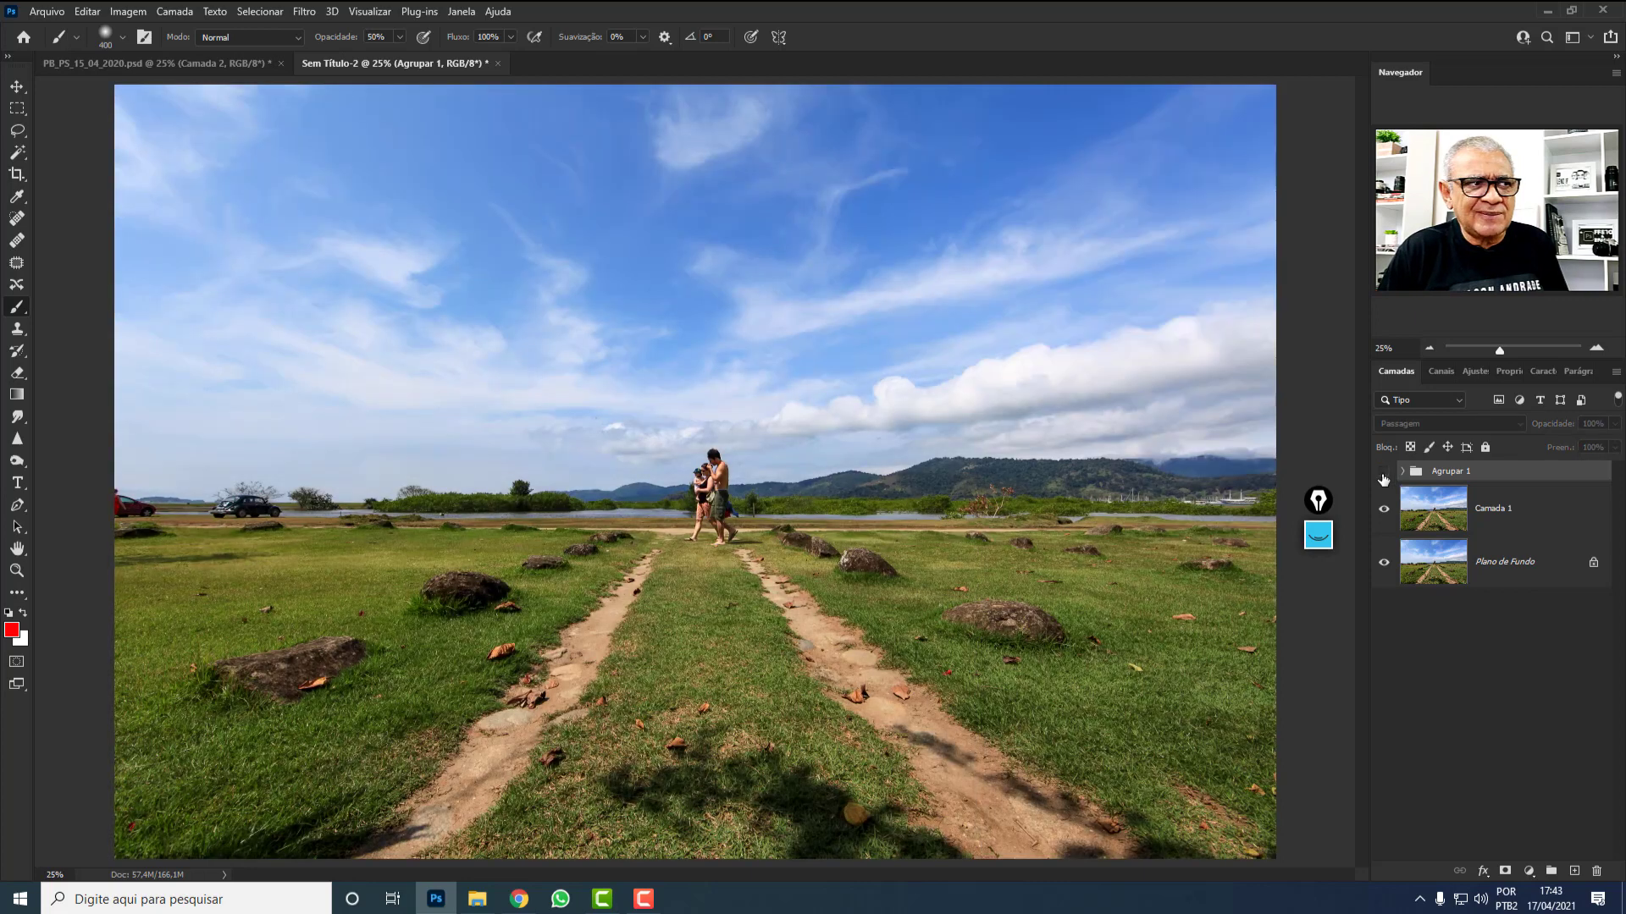
pyautogui.click(1384, 475)
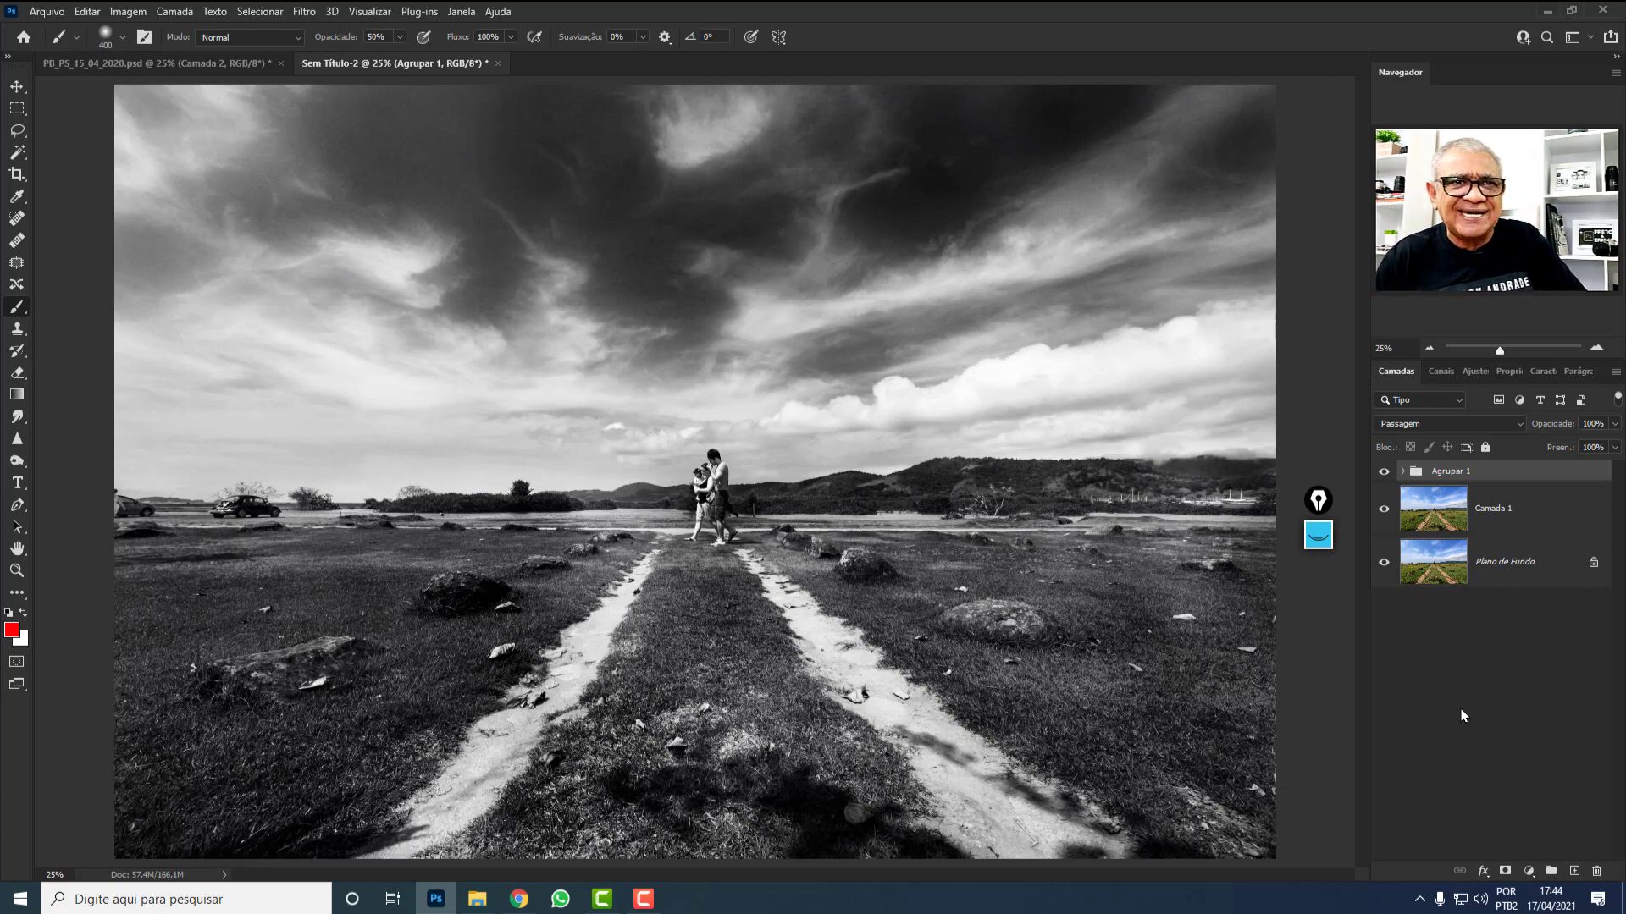
pyautogui.hotkey('ctrl', 'shift', 'alt', 'e')
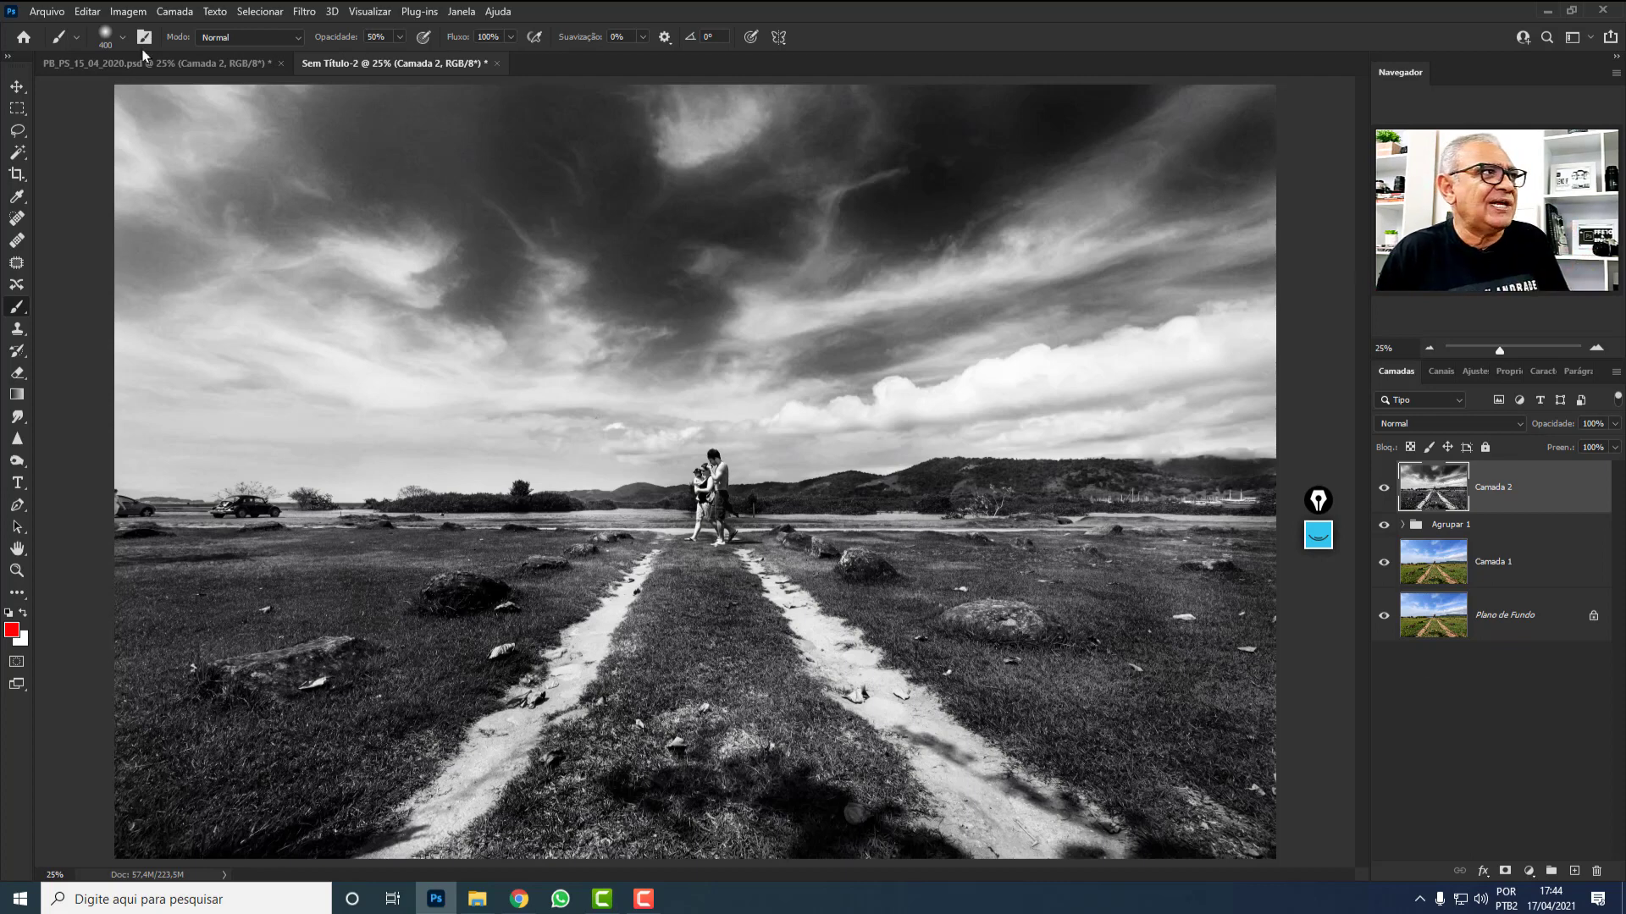
# Show the Níveis 1 layer in PB_PS_15_04_2020.psd to examine its effect, and return to Sem Título-2.
pyautogui.click(199, 66)
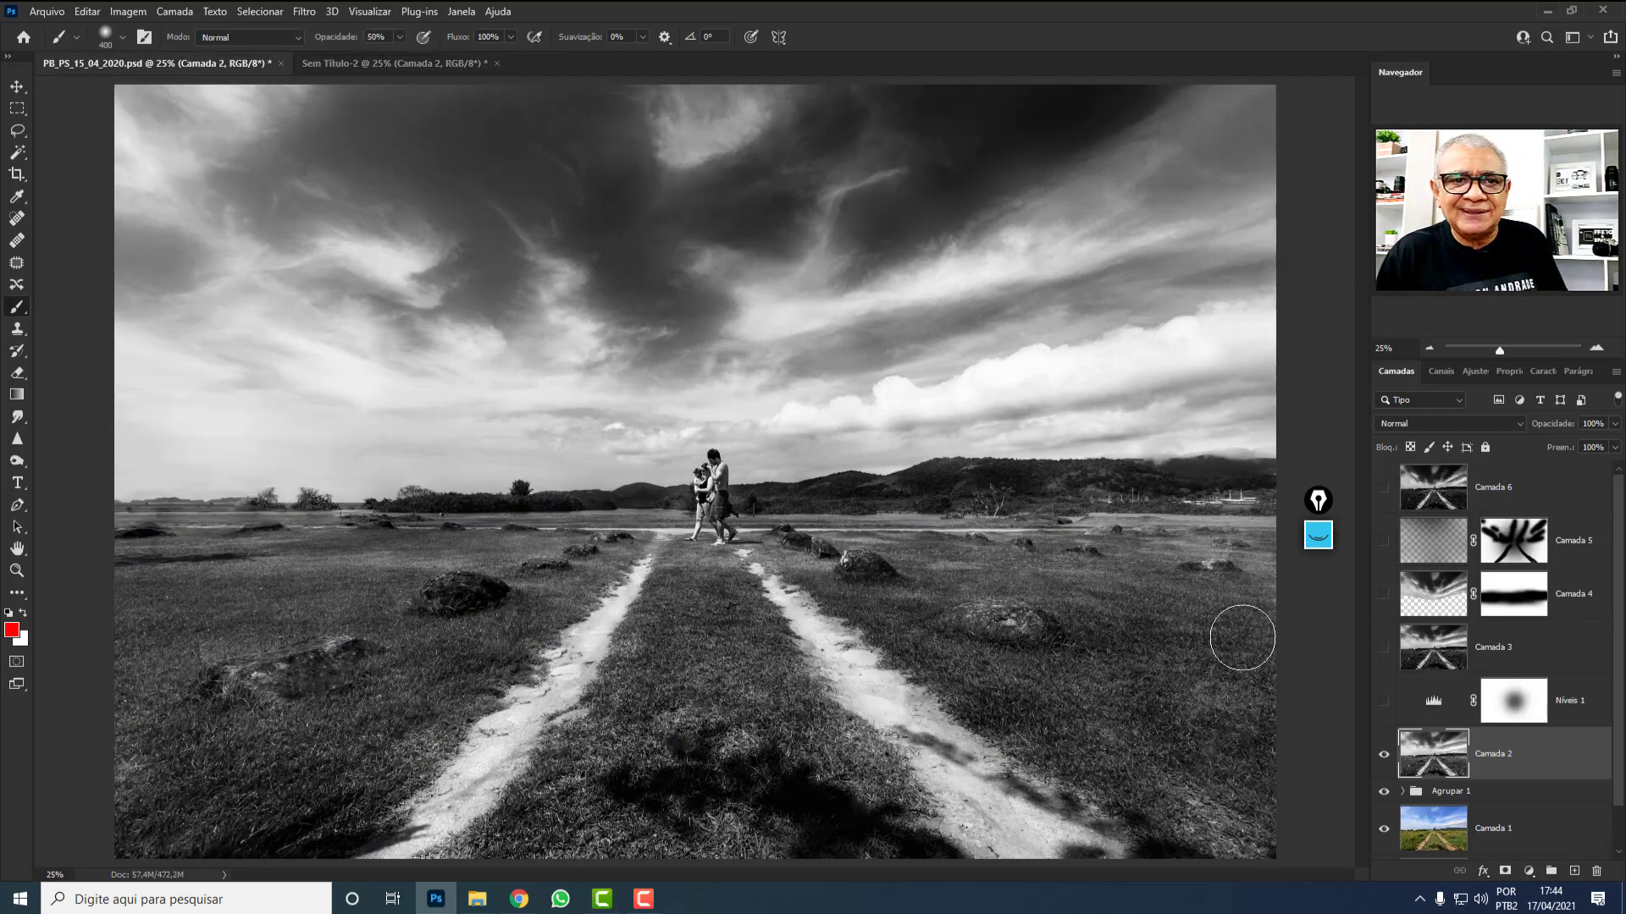
pyautogui.click(1384, 701)
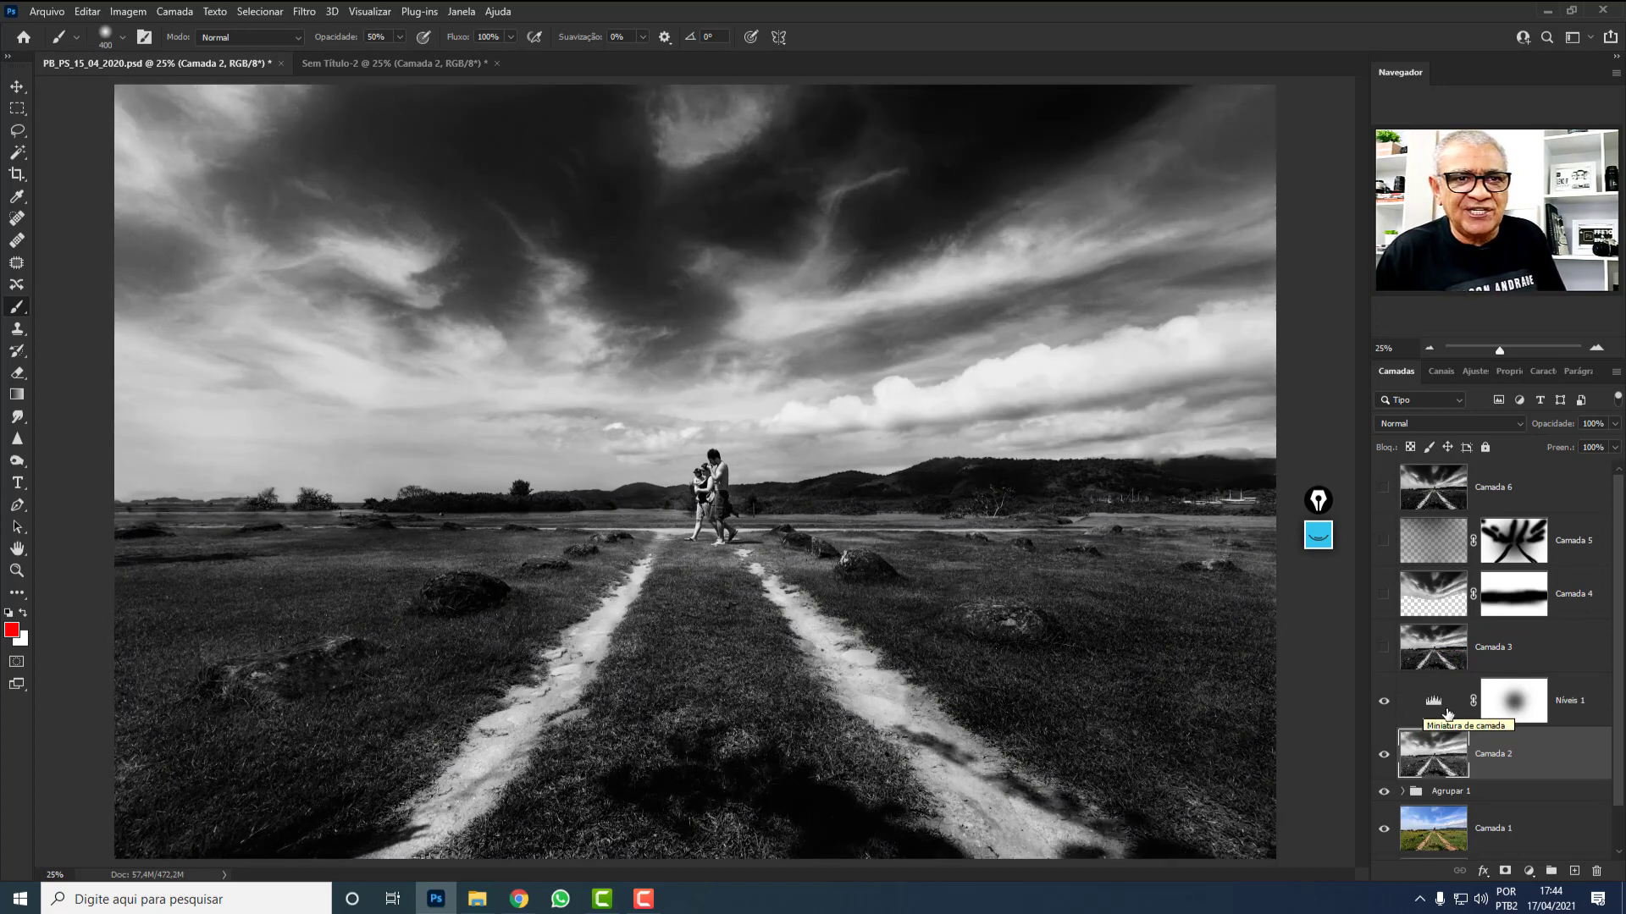
pyautogui.click(1440, 374)
pyautogui.click(1398, 372)
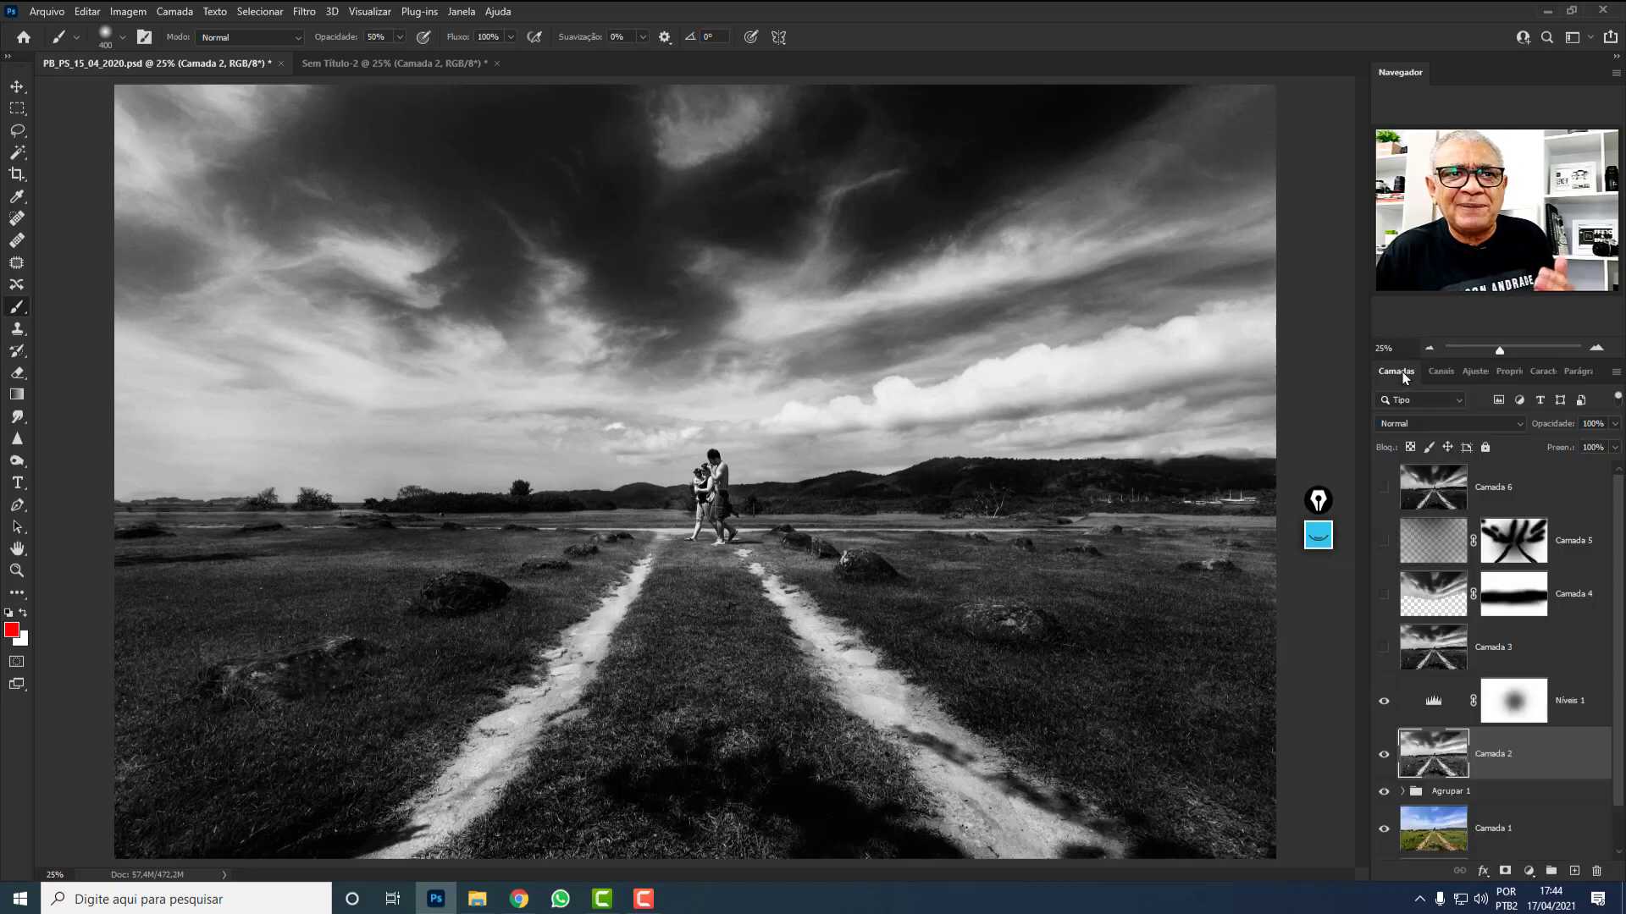
pyautogui.click(446, 70)
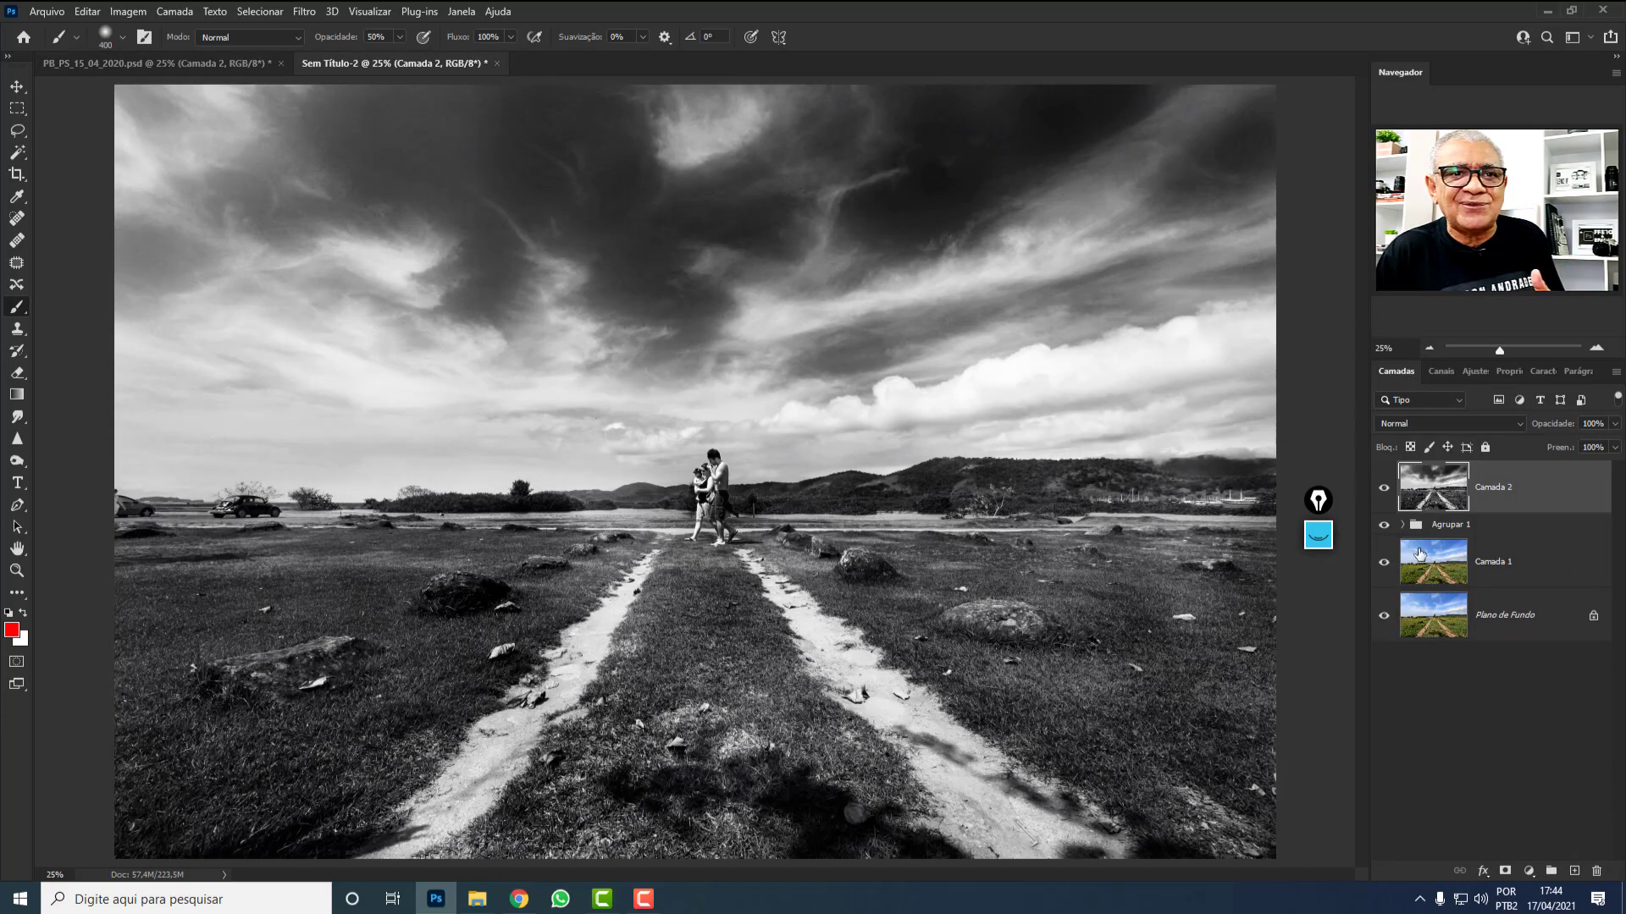
# Add a Levels adjustment layer above Camada 2 with input levels 8 and 246 and output levels 14 and 242.
pyautogui.click(1475, 372)
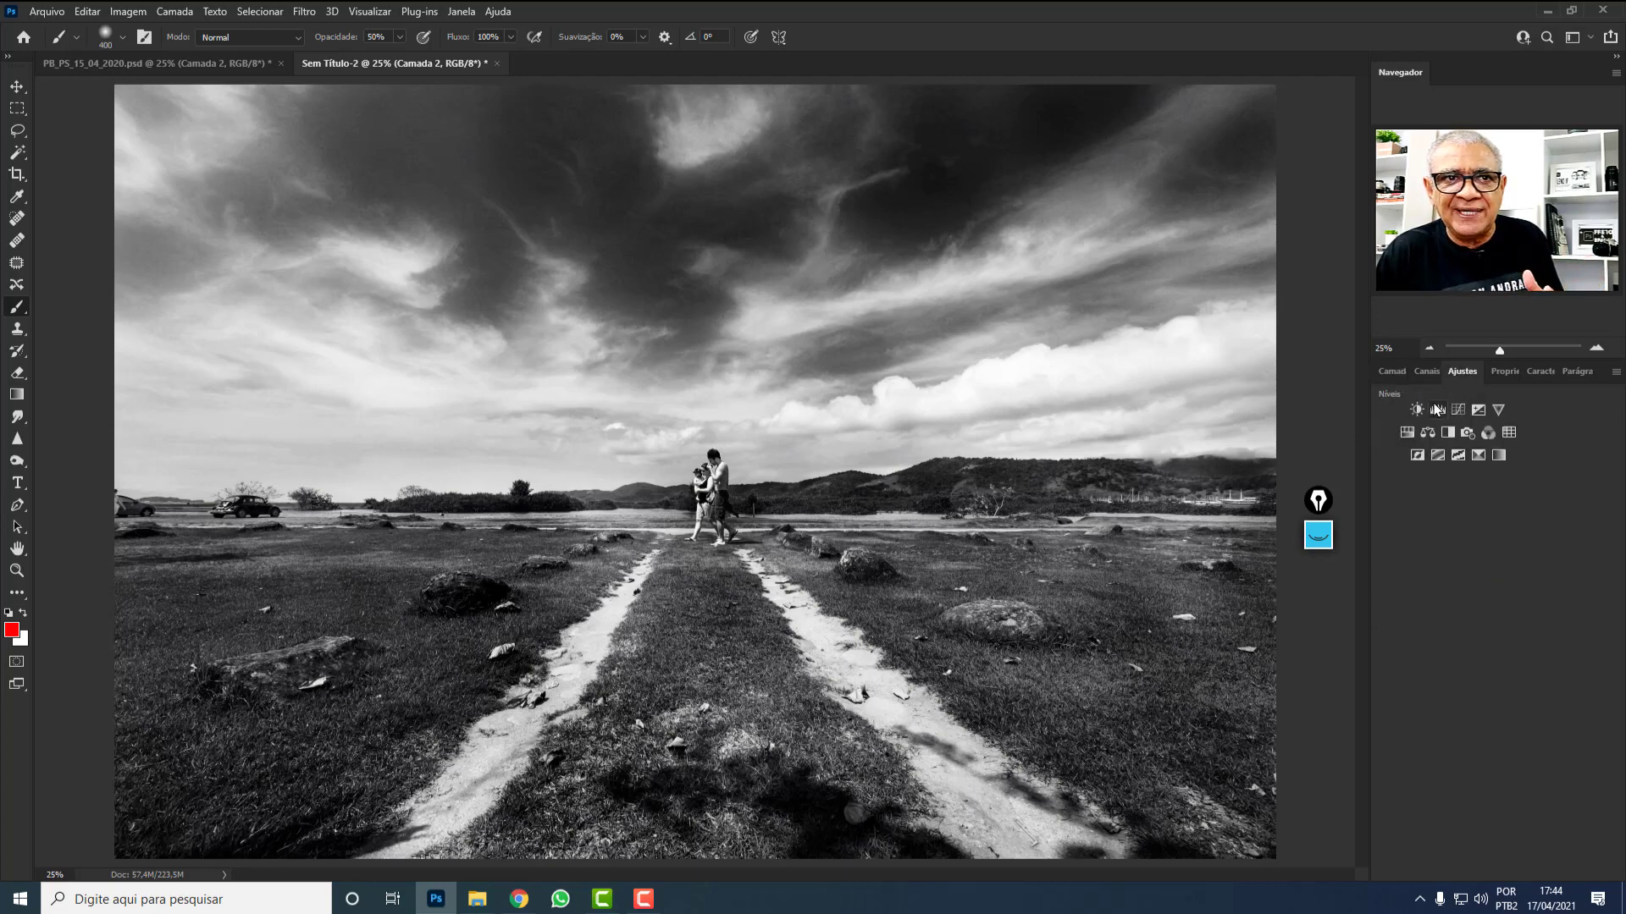
pyautogui.click(1436, 409)
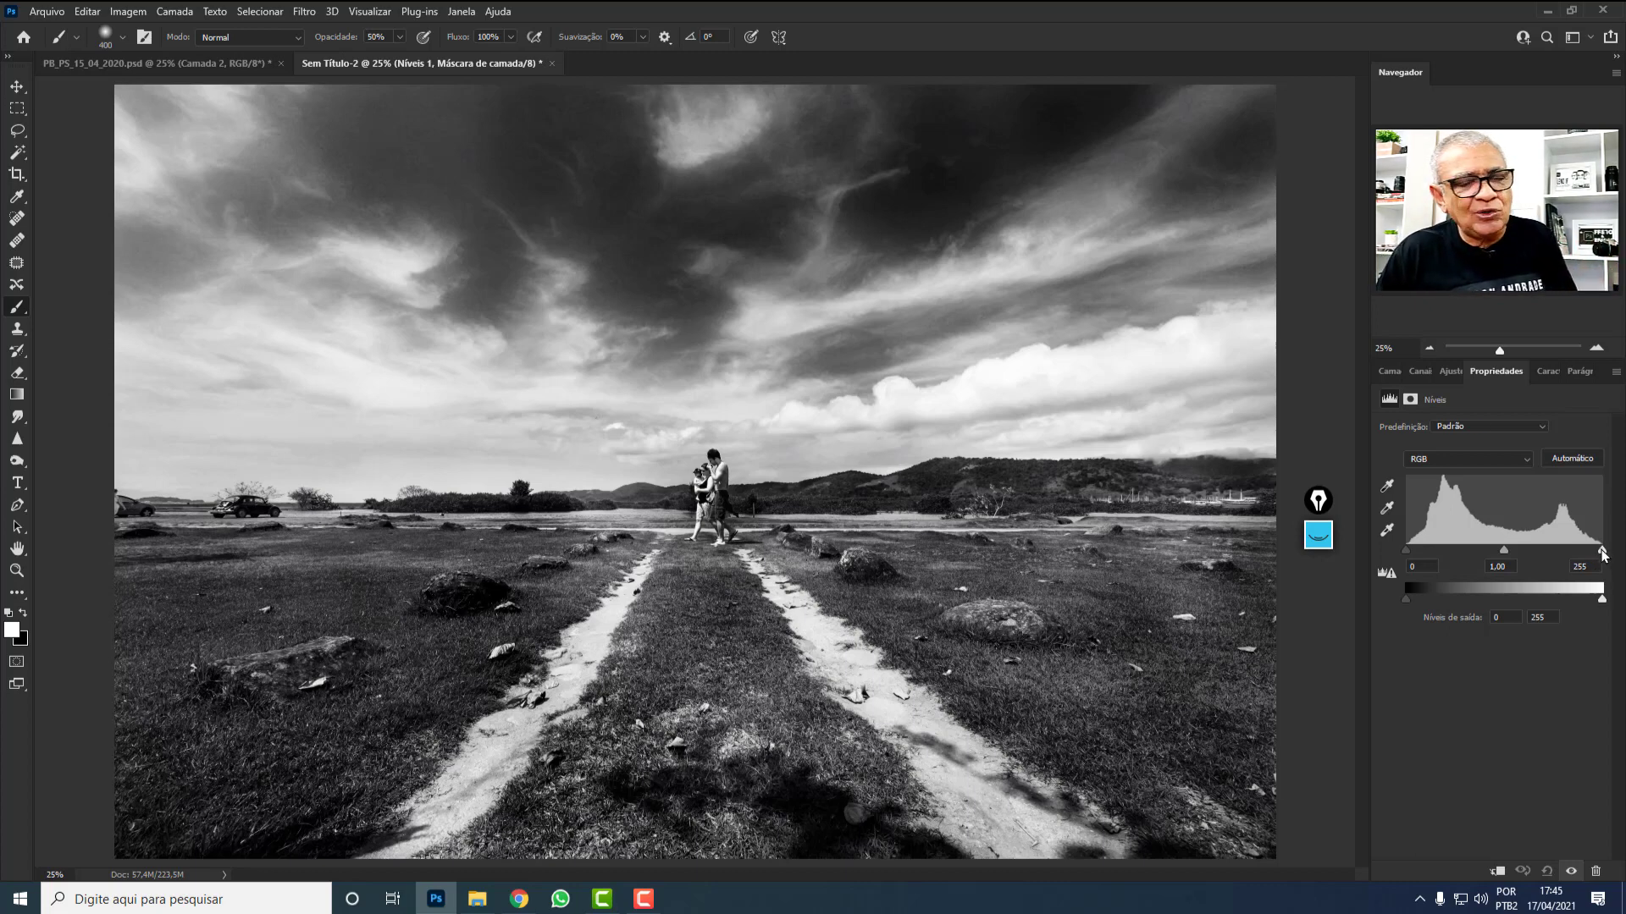
pyautogui.moveTo(1603, 555); pyautogui.dragTo(1599, 556)
pyautogui.moveTo(1407, 552); pyautogui.dragTo(1413, 558)
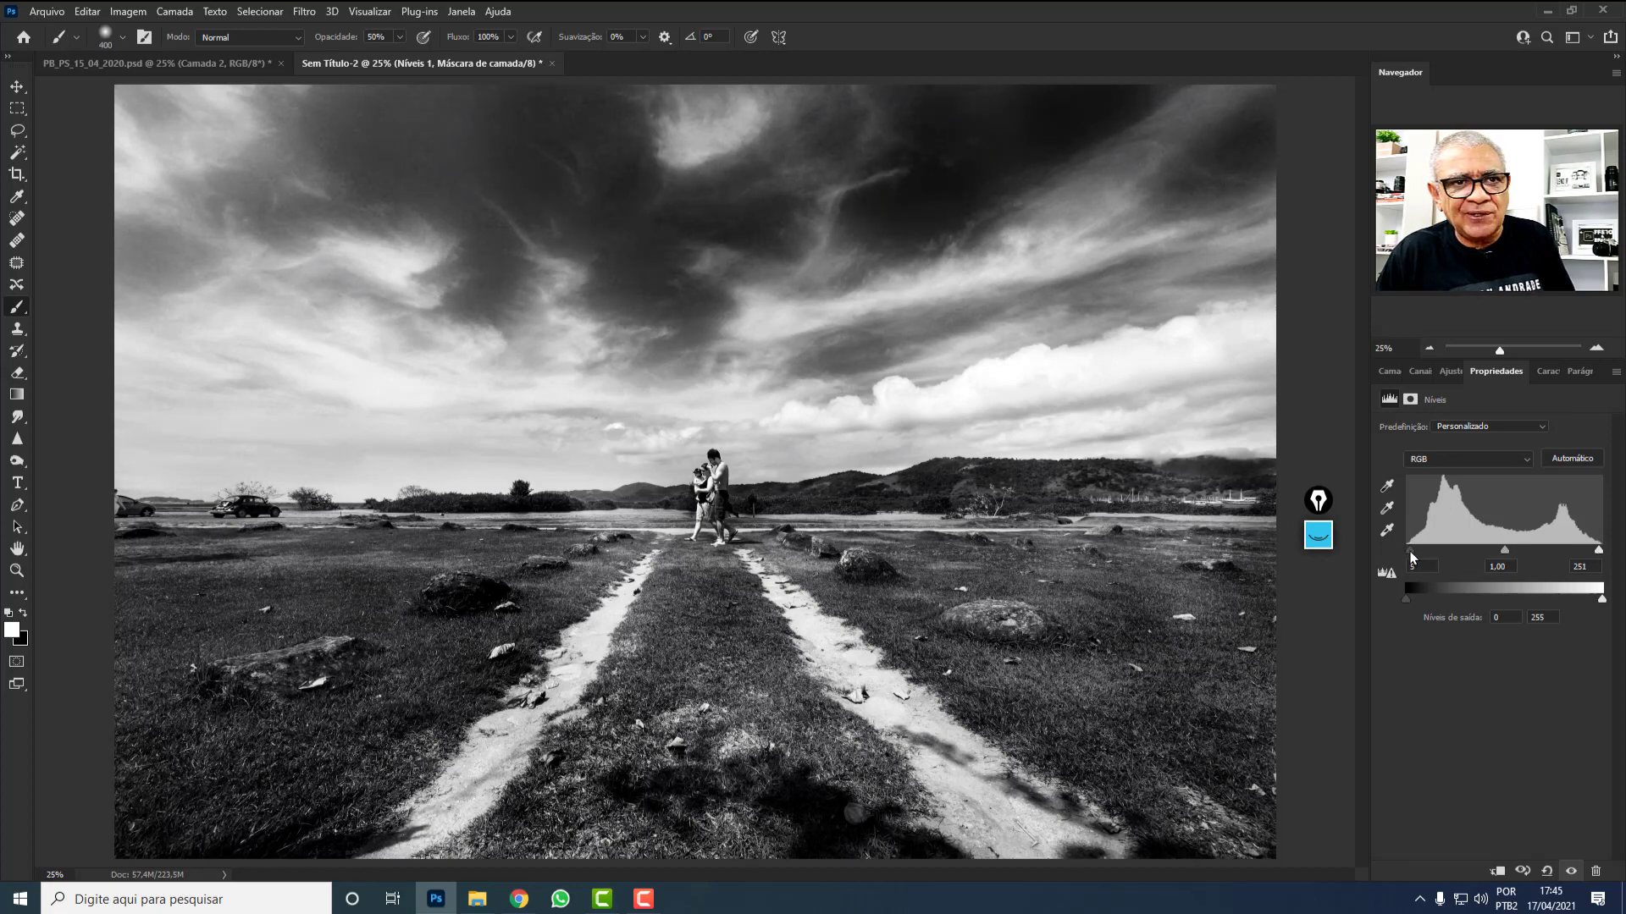
pyautogui.moveTo(1599, 556); pyautogui.dragTo(1599, 556)
pyautogui.moveTo(1411, 557); pyautogui.dragTo(1414, 557)
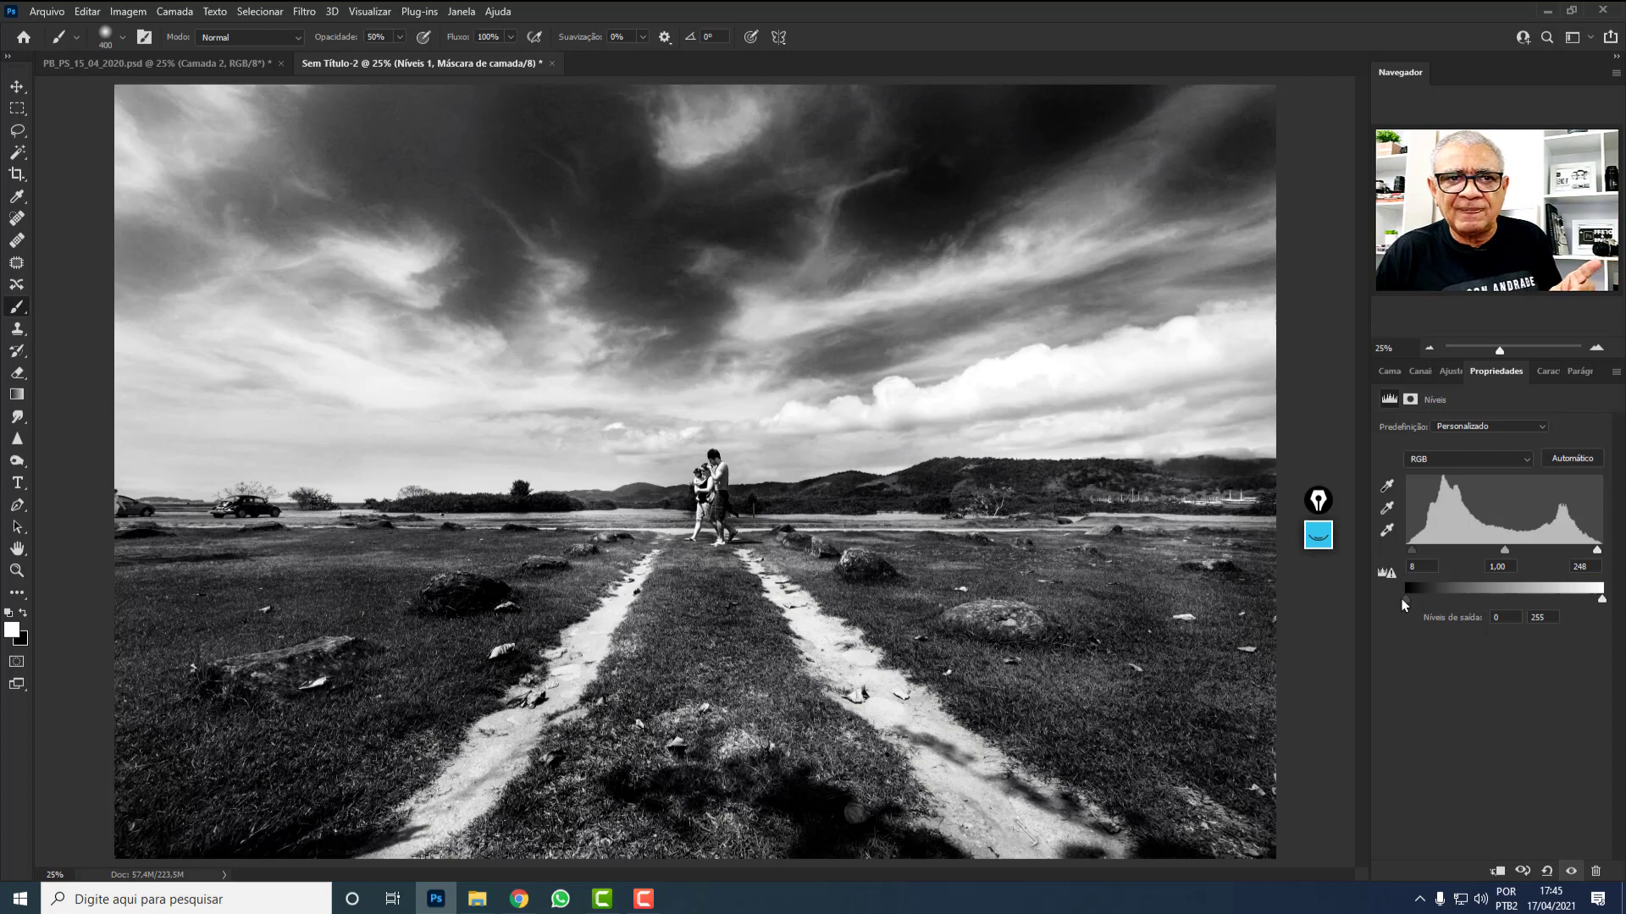
pyautogui.moveTo(1406, 602); pyautogui.dragTo(1419, 602)
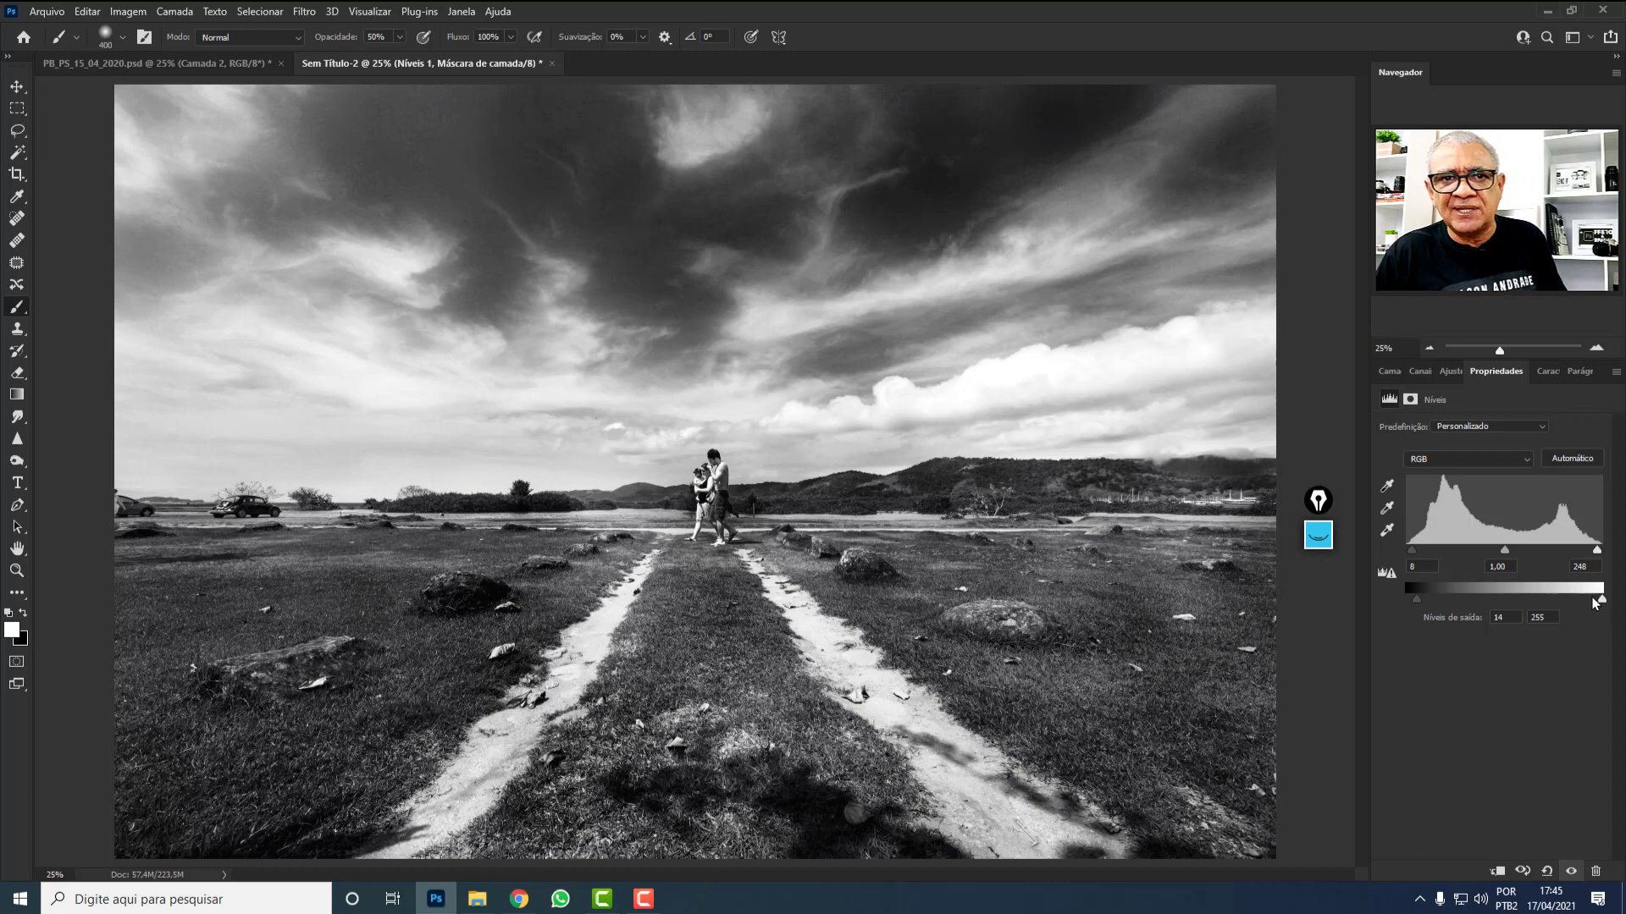
pyautogui.moveTo(1602, 602); pyautogui.dragTo(1592, 605)
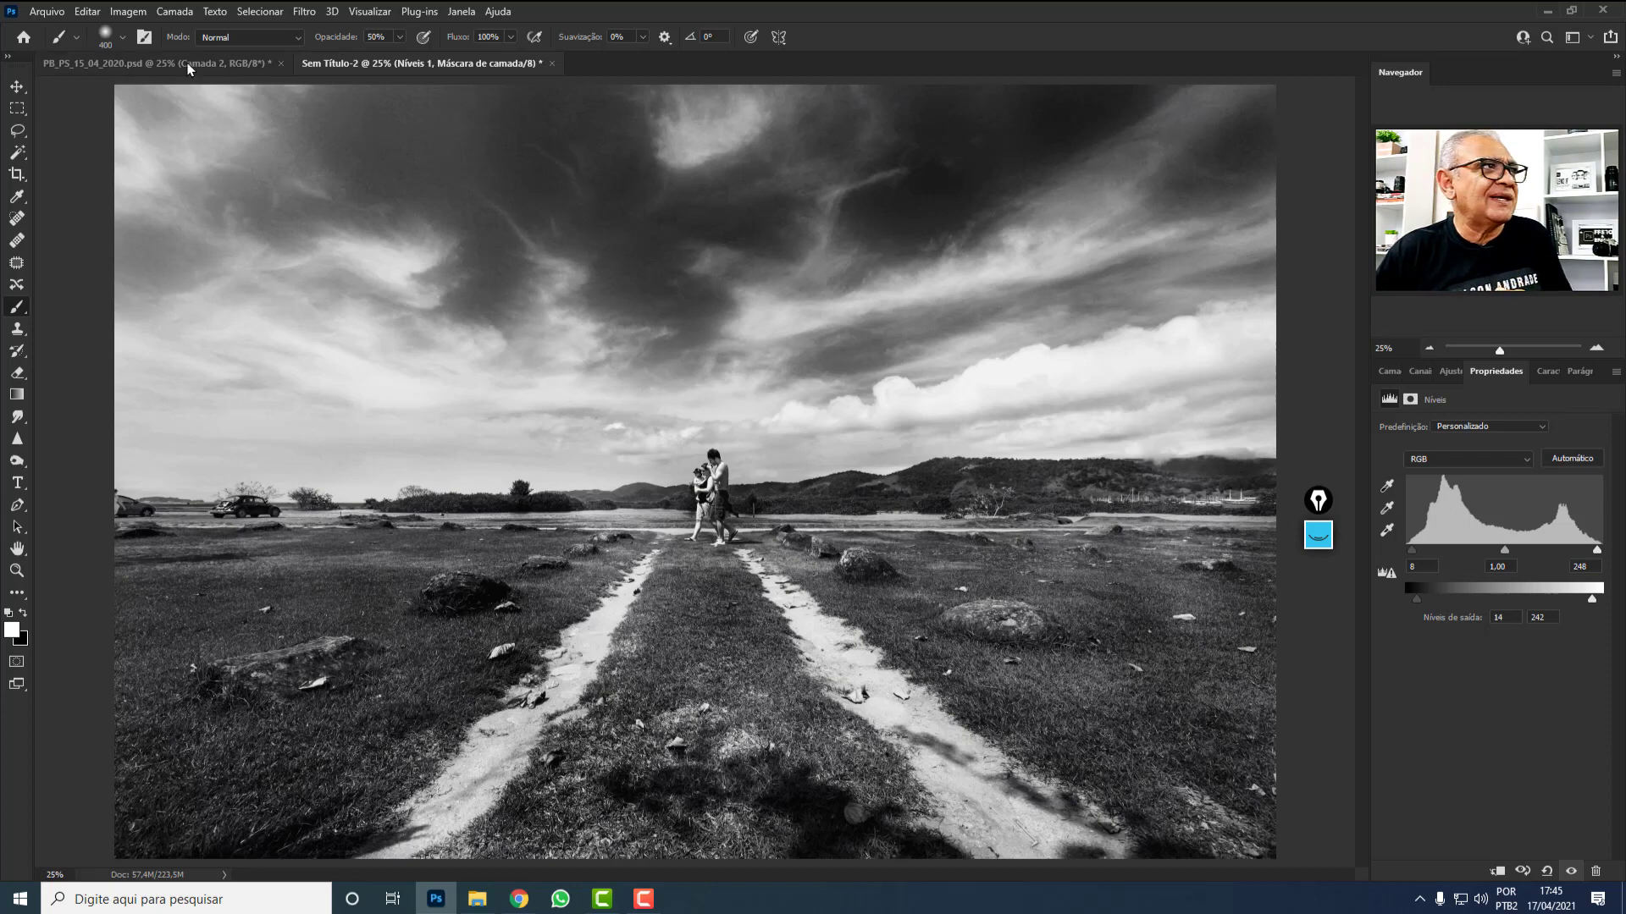
# Switch to the reference file PB_PS_15_04_2020.psd and display its layer list.
pyautogui.click(246, 64)
pyautogui.click(1386, 373)
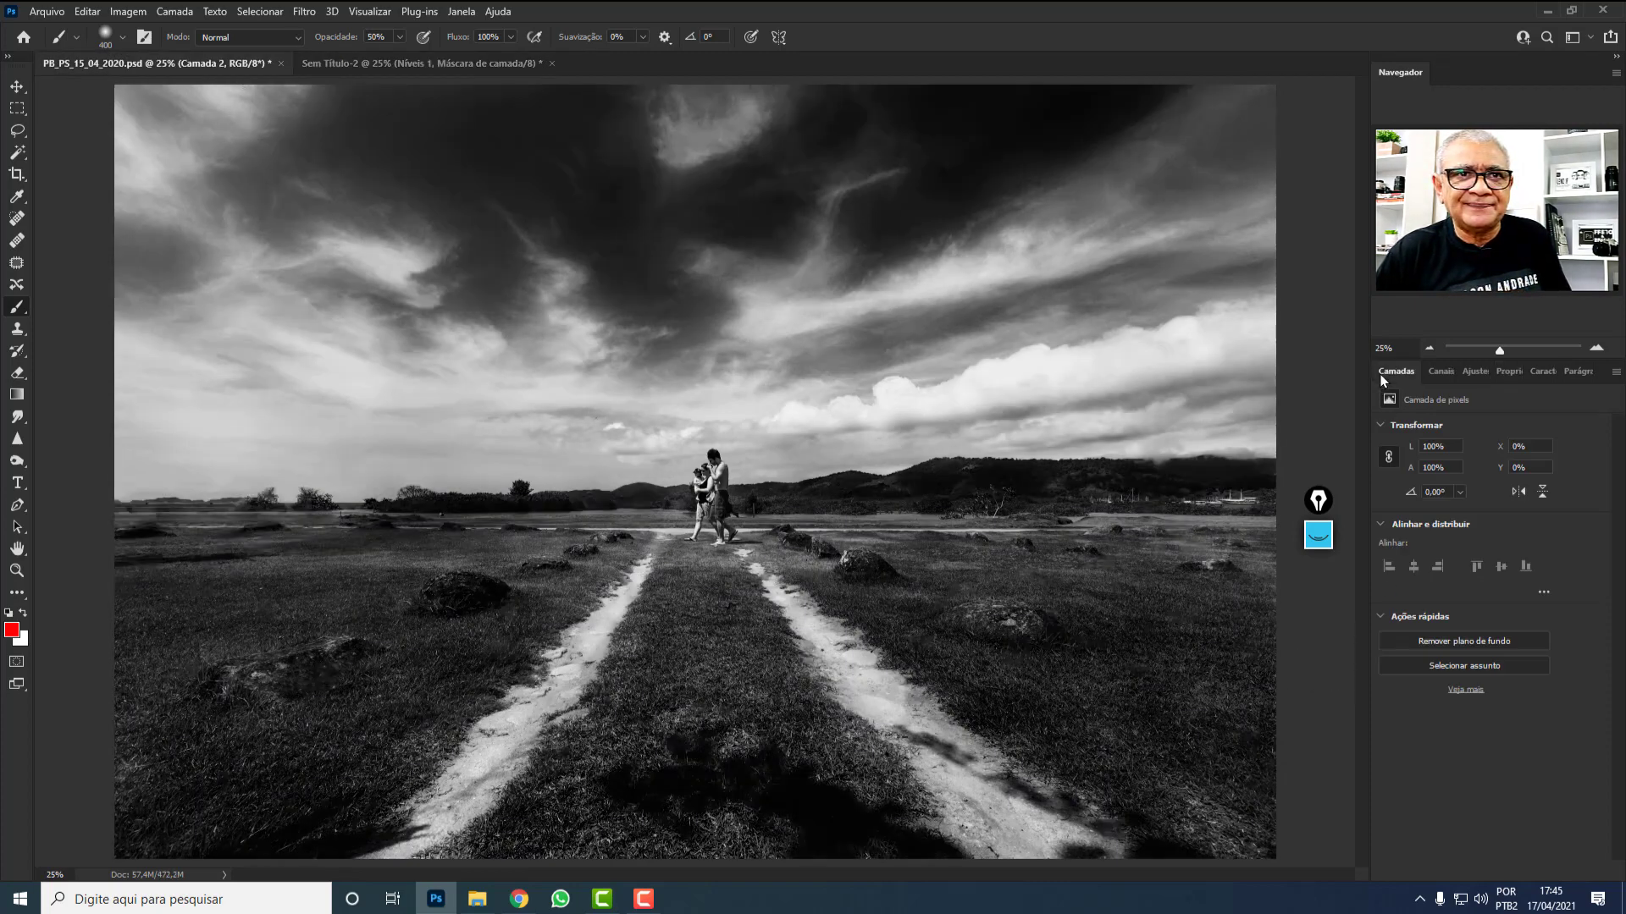
# Examine the Níveis 1 layer mask as a selection and on its own, and make Camada 3 visible and active.
pyautogui.click(1579, 717)
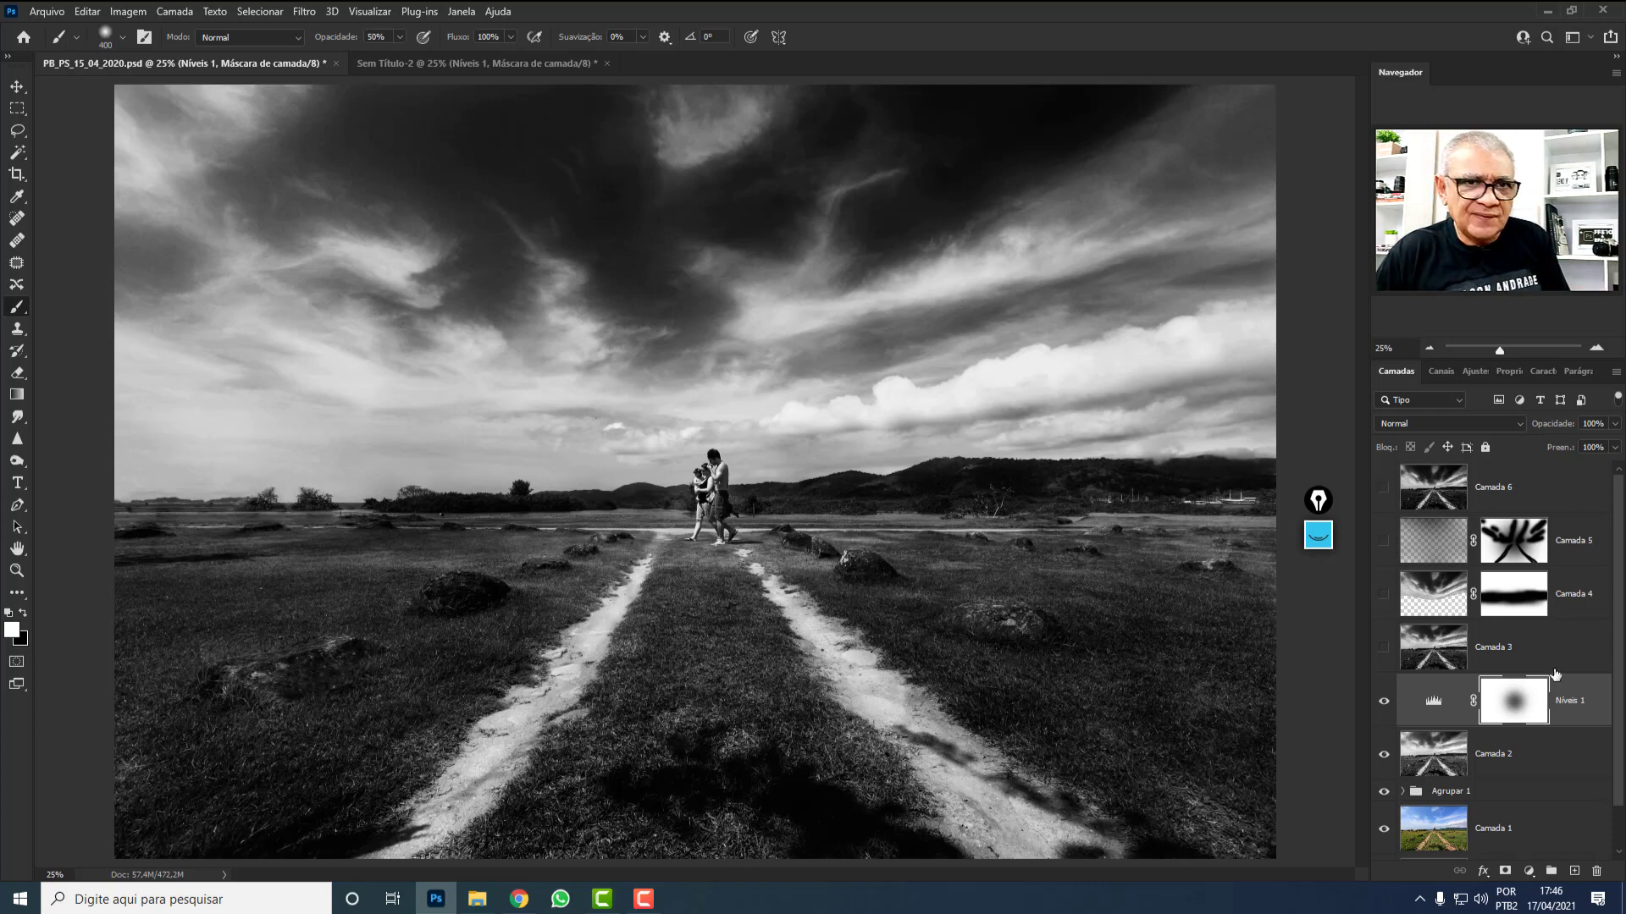
pyautogui.keyDown('ctrl'); pyautogui.click(1515, 704); pyautogui.keyUp('ctrl')
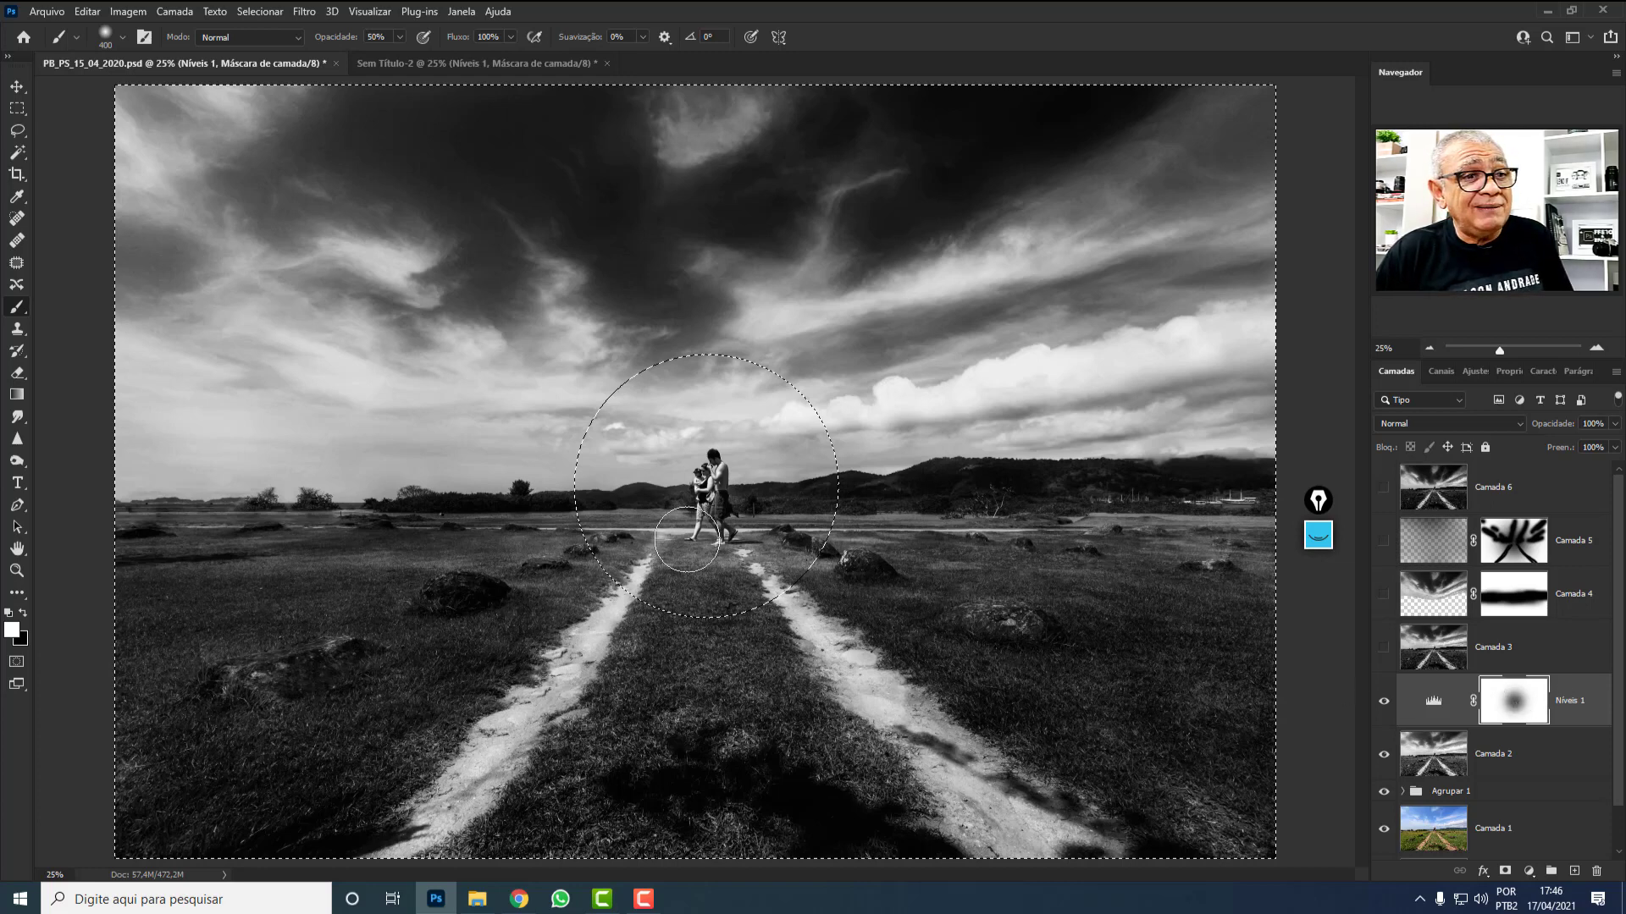
pyautogui.hotkey('ctrl', 'd')
pyautogui.keyDown('alt'); pyautogui.click(1527, 718); pyautogui.keyUp('alt')
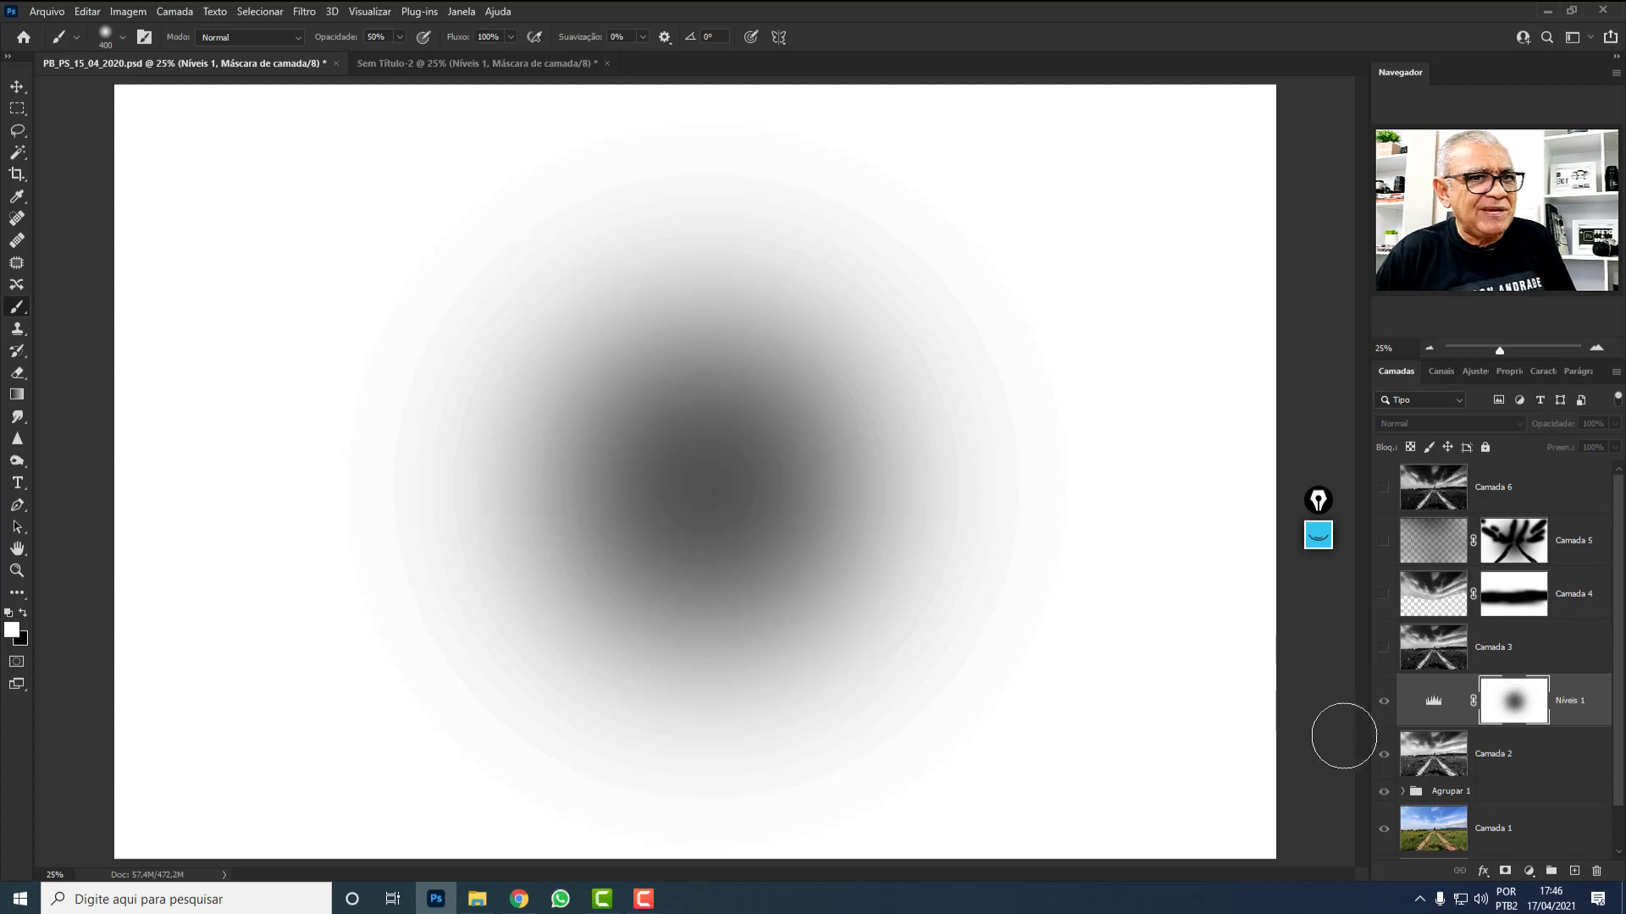
pyautogui.click(1446, 705)
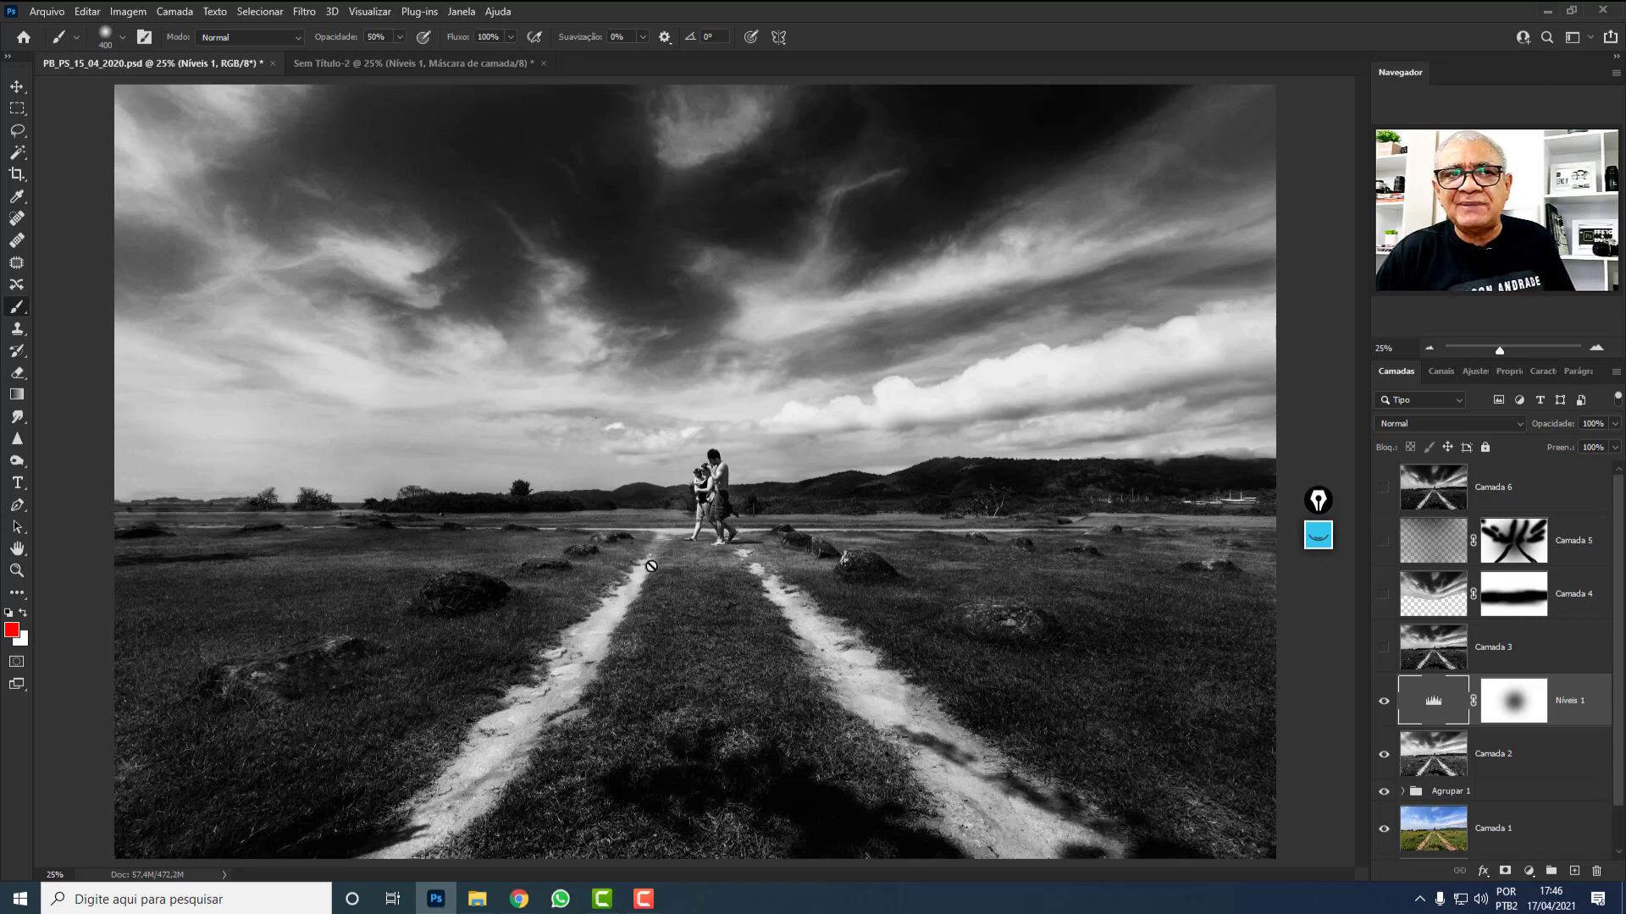
pyautogui.click(1382, 648)
pyautogui.click(1496, 652)
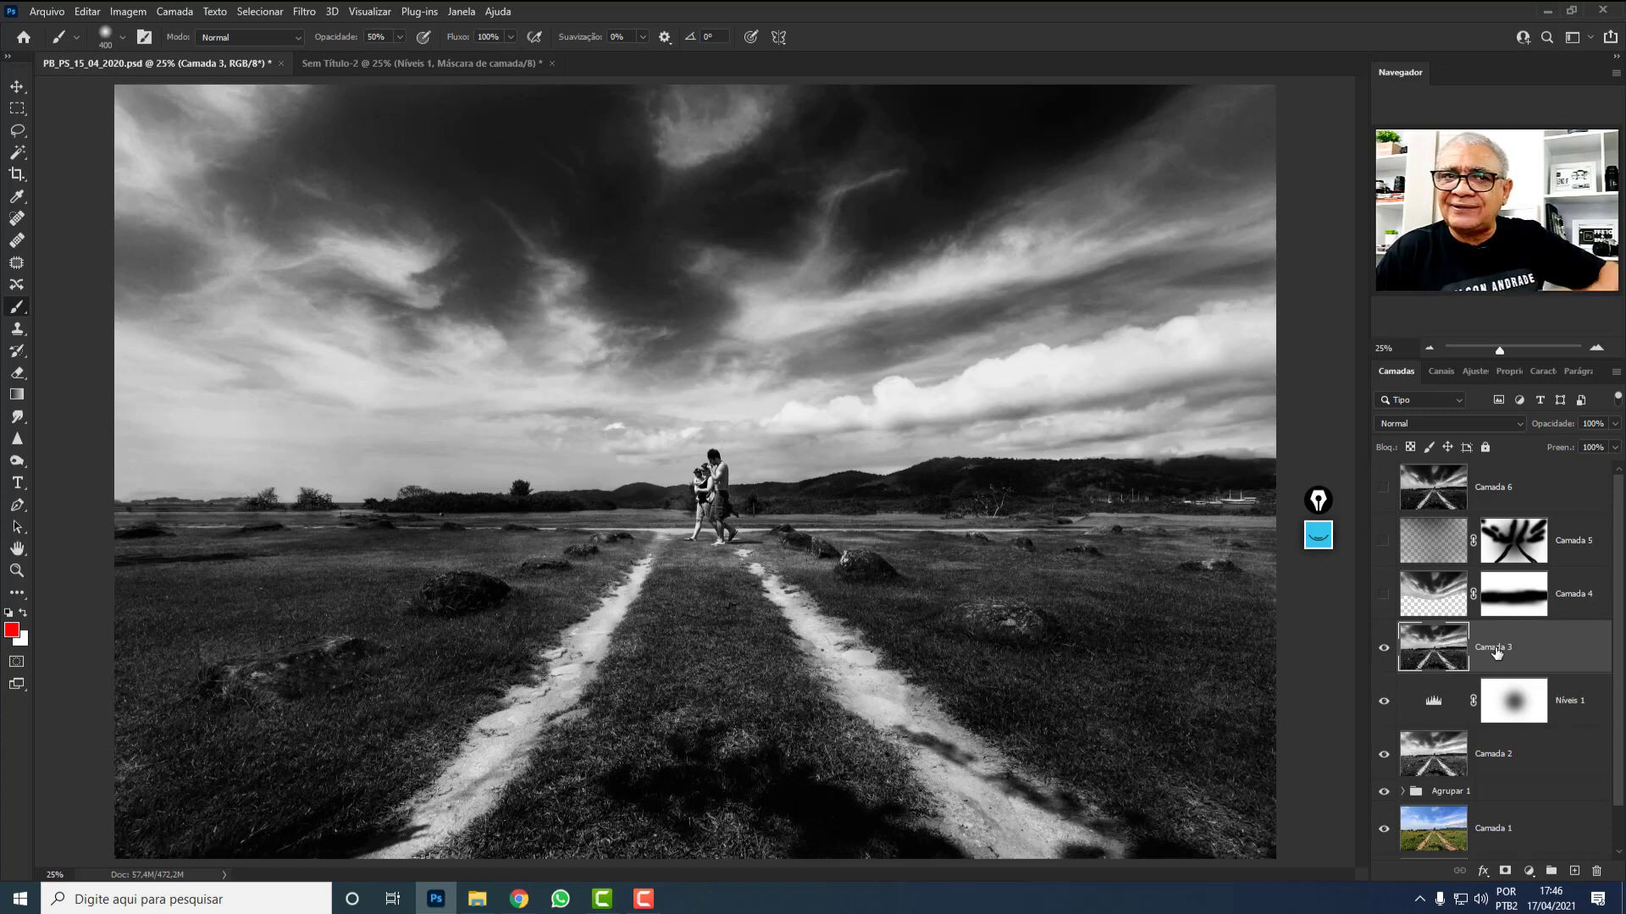
# Switch to the Sem Título-2 document, try stamping the visible layers into a new layer, and undo the stamp.
pyautogui.click(444, 64)
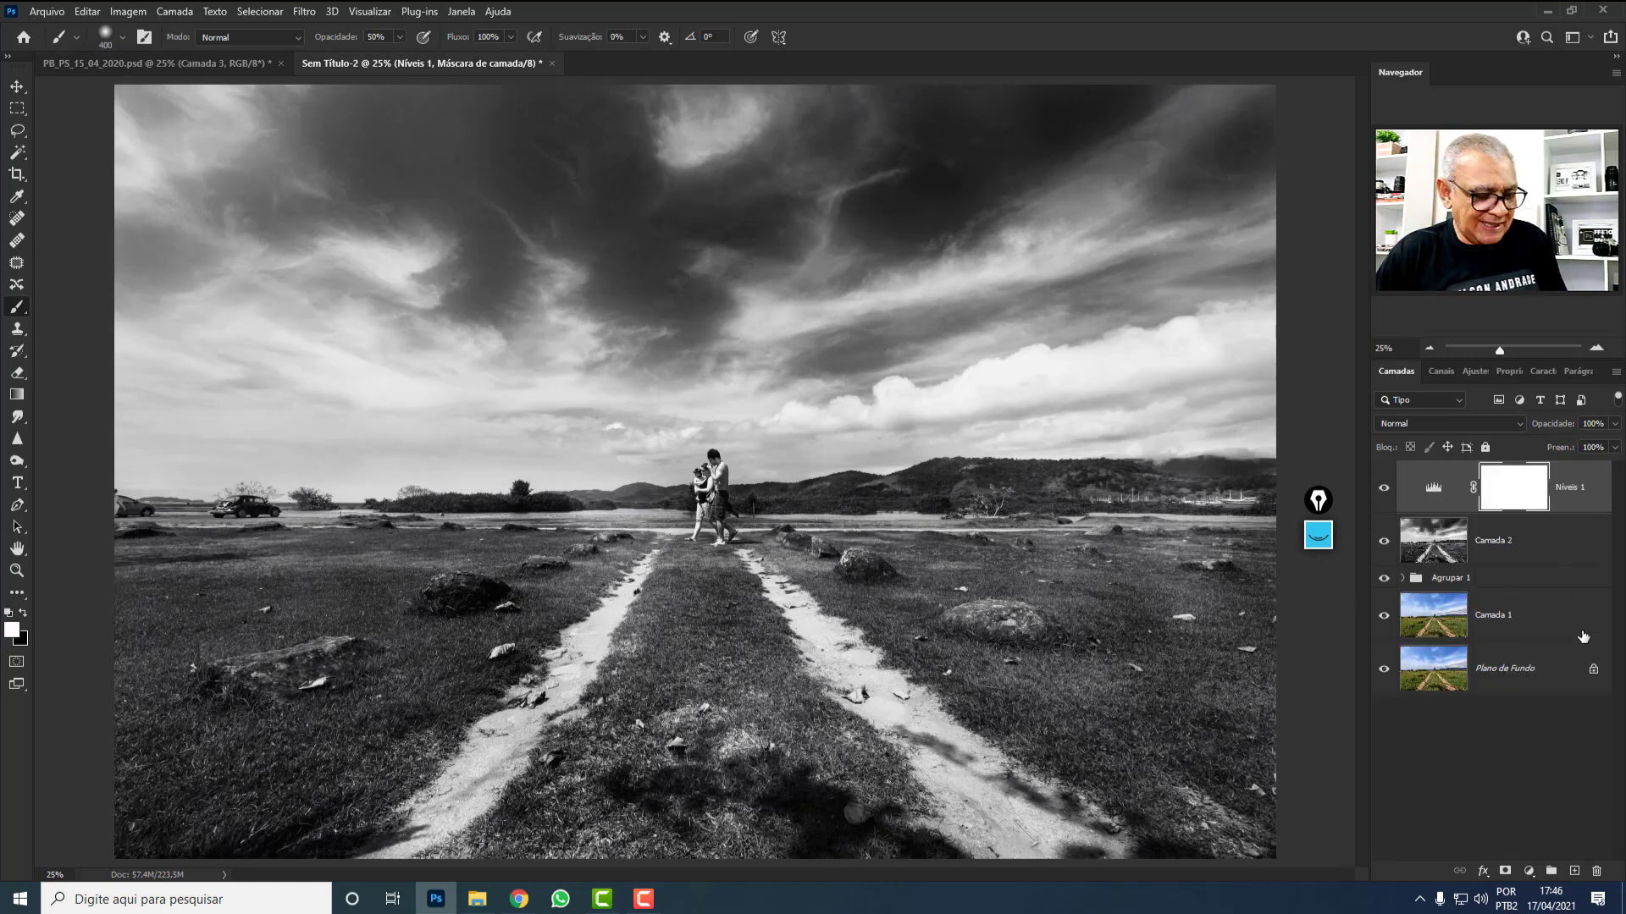
pyautogui.hotkey('ctrl', 'shift', 'alt', 'e')
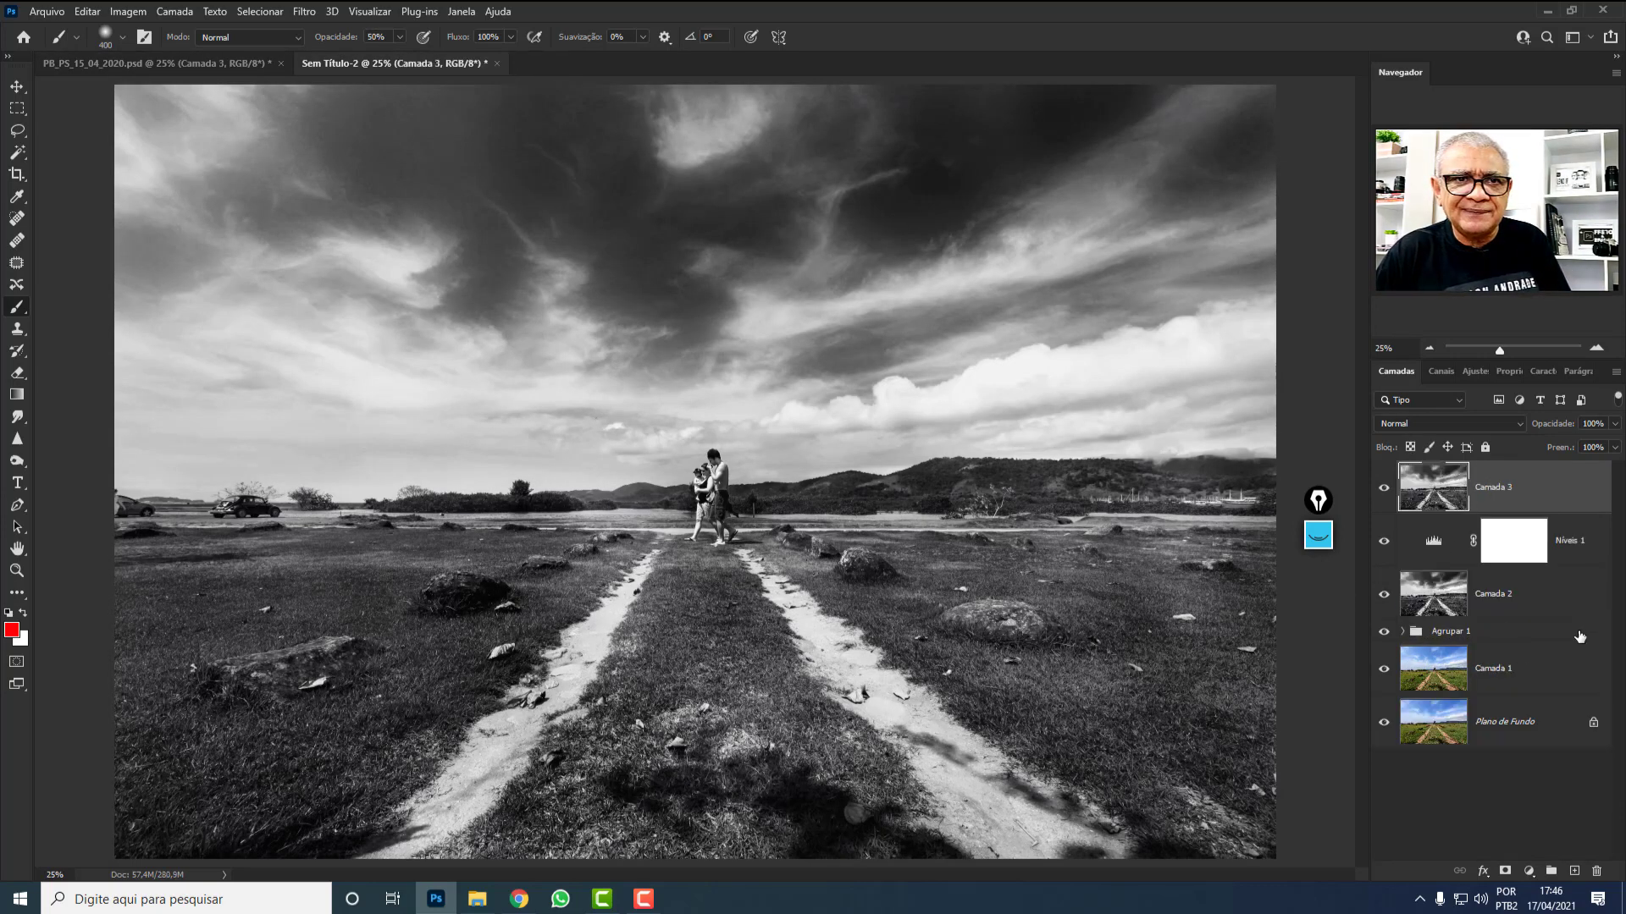
pyautogui.hotkey('ctrl', 'z')
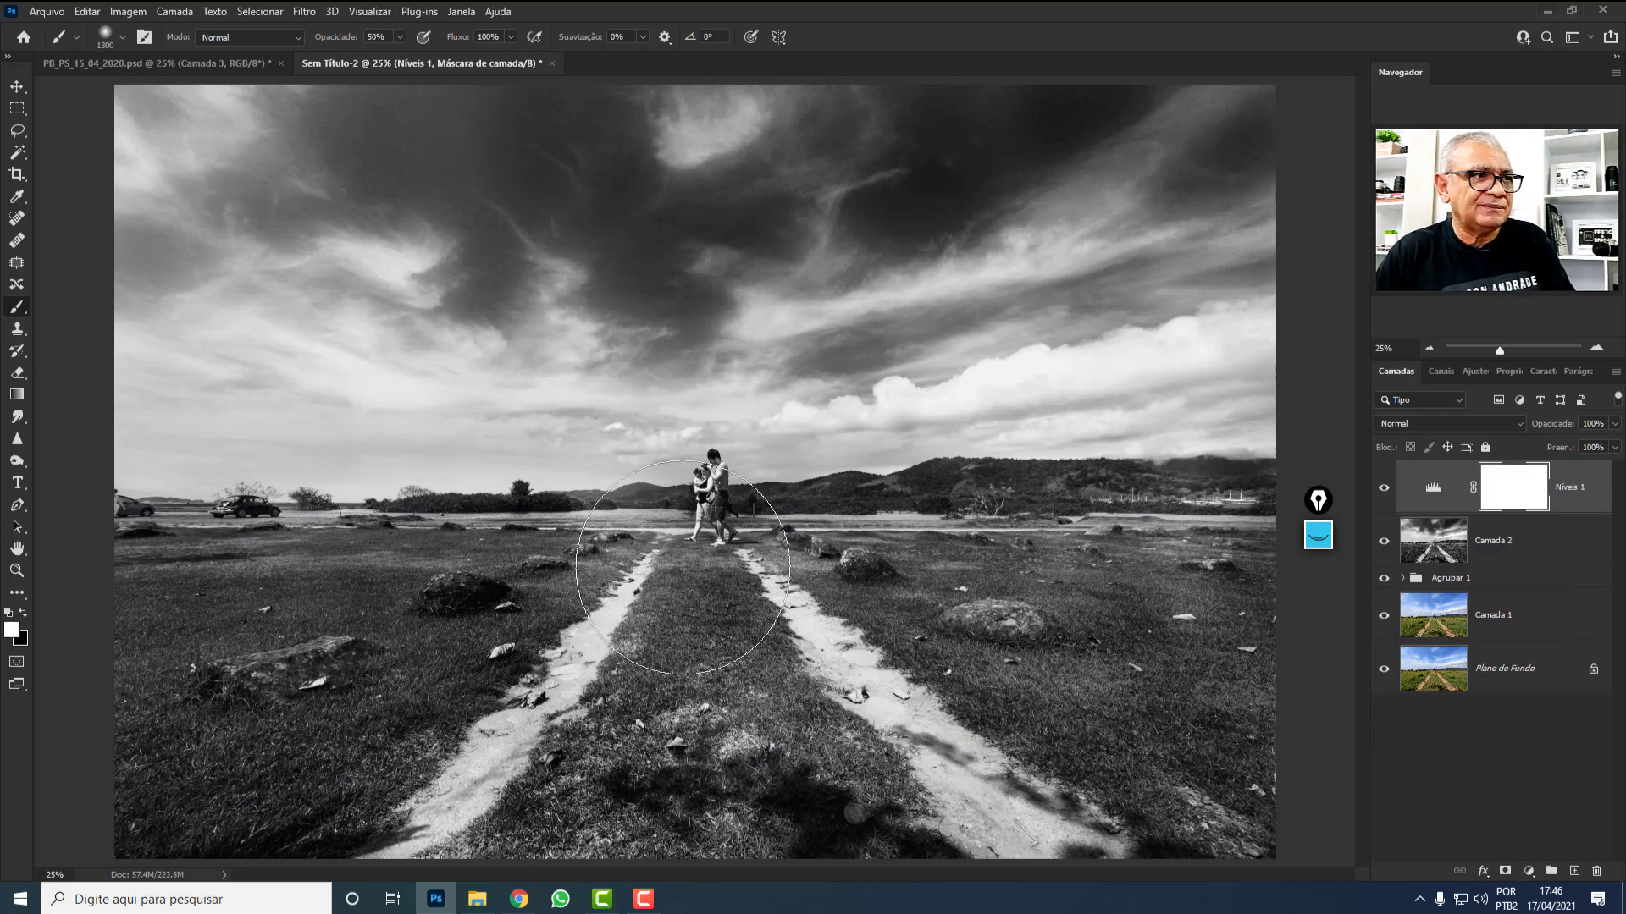
# Paint the Níveis 1 mask over the couple with a black brush of about 3100 px at 50% opacity, and stamp the visible layers into a new layer.
pyautogui.press(']')
pyautogui.press(']')
pyautogui.press(']')
pyautogui.press(']')
pyautogui.press(']')
pyautogui.press(']')
pyautogui.press(']')
pyautogui.press(']')
pyautogui.press(']')
pyautogui.press(']')
pyautogui.press(']')
pyautogui.press(']')
pyautogui.press(']')
pyautogui.press(']')
pyautogui.press(']')
pyautogui.press(']')
pyautogui.press(']')
pyautogui.press(']')
pyautogui.press(']')
pyautogui.press(']')
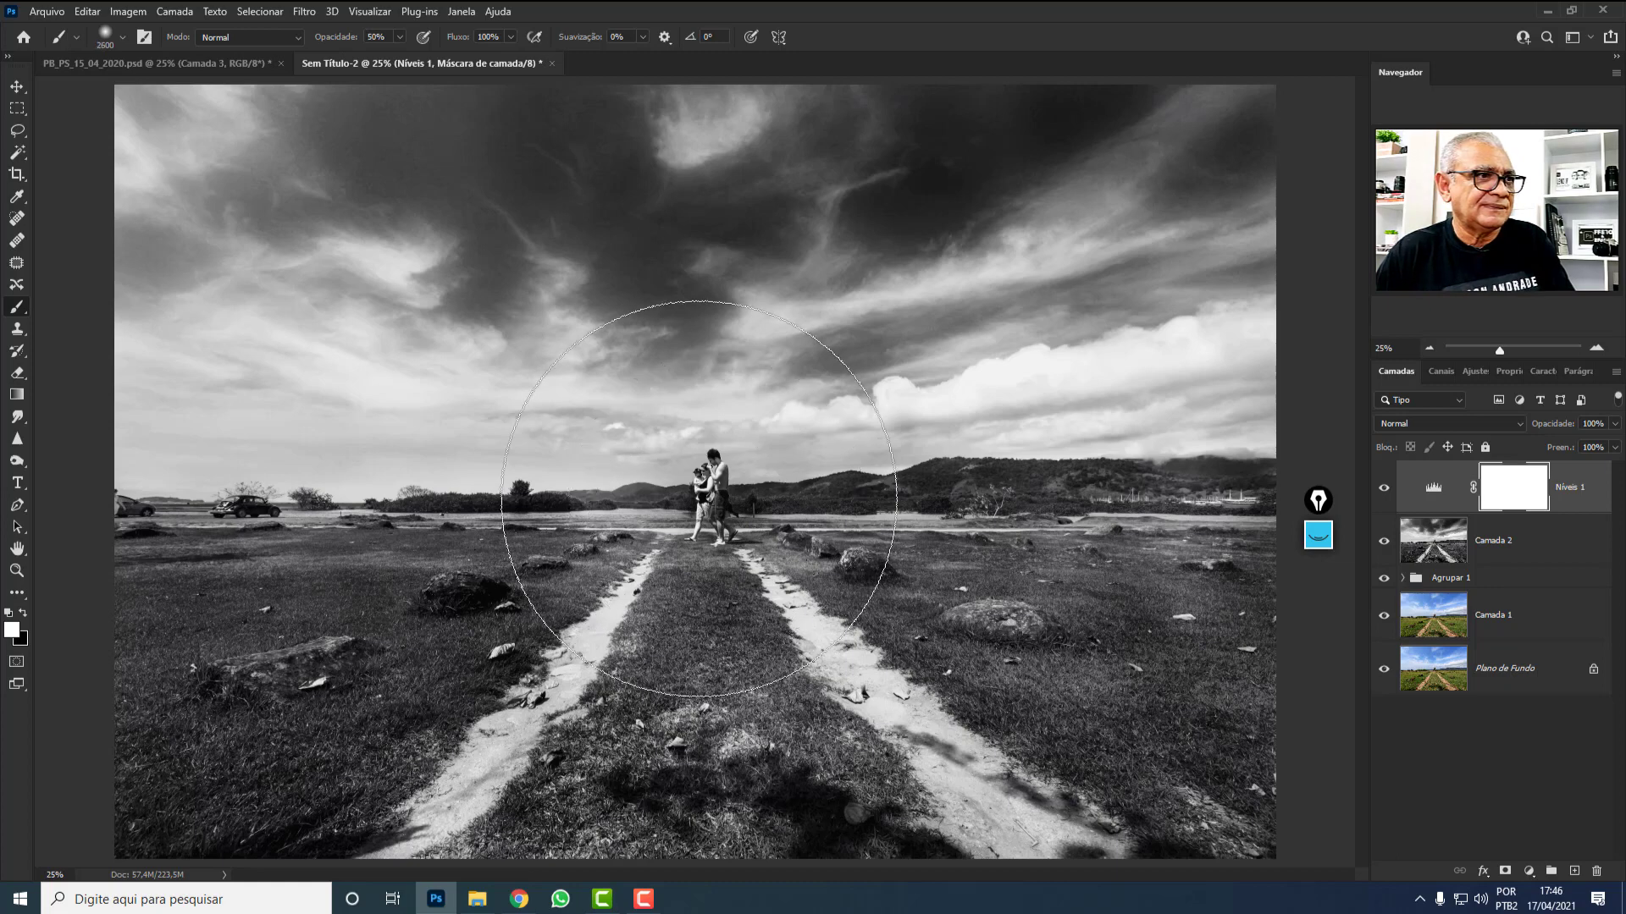
pyautogui.press('x')
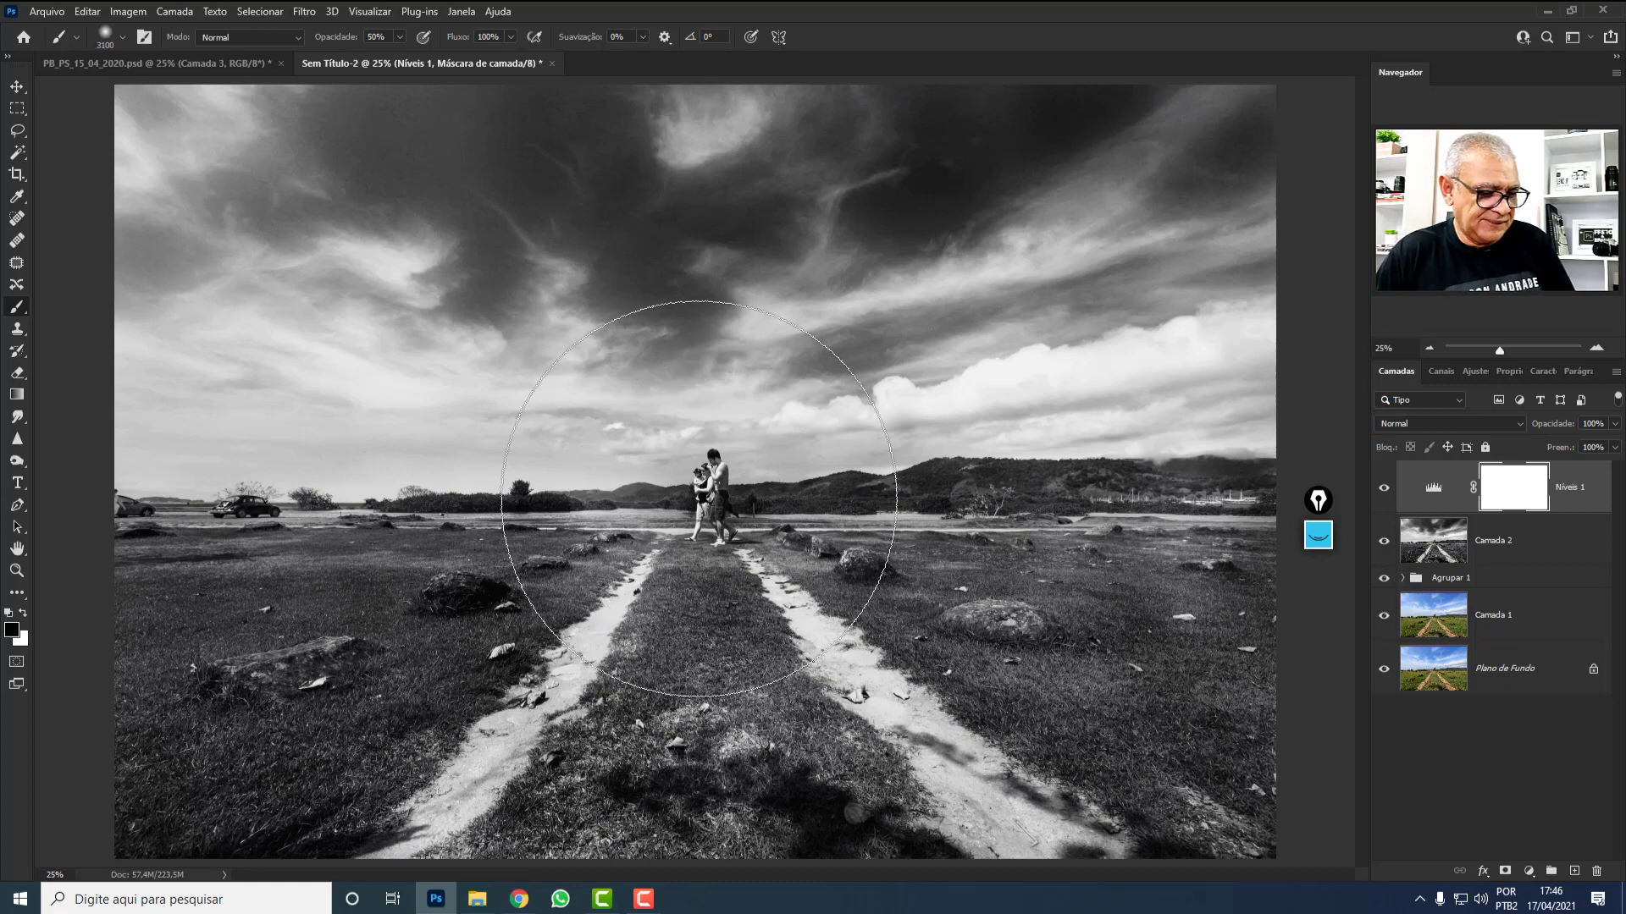
pyautogui.press(']')
pyautogui.press(']')
pyautogui.press(']')
pyautogui.press(']')
pyautogui.press(']')
pyautogui.press(']')
pyautogui.press(']')
pyautogui.press(']')
pyautogui.press(']')
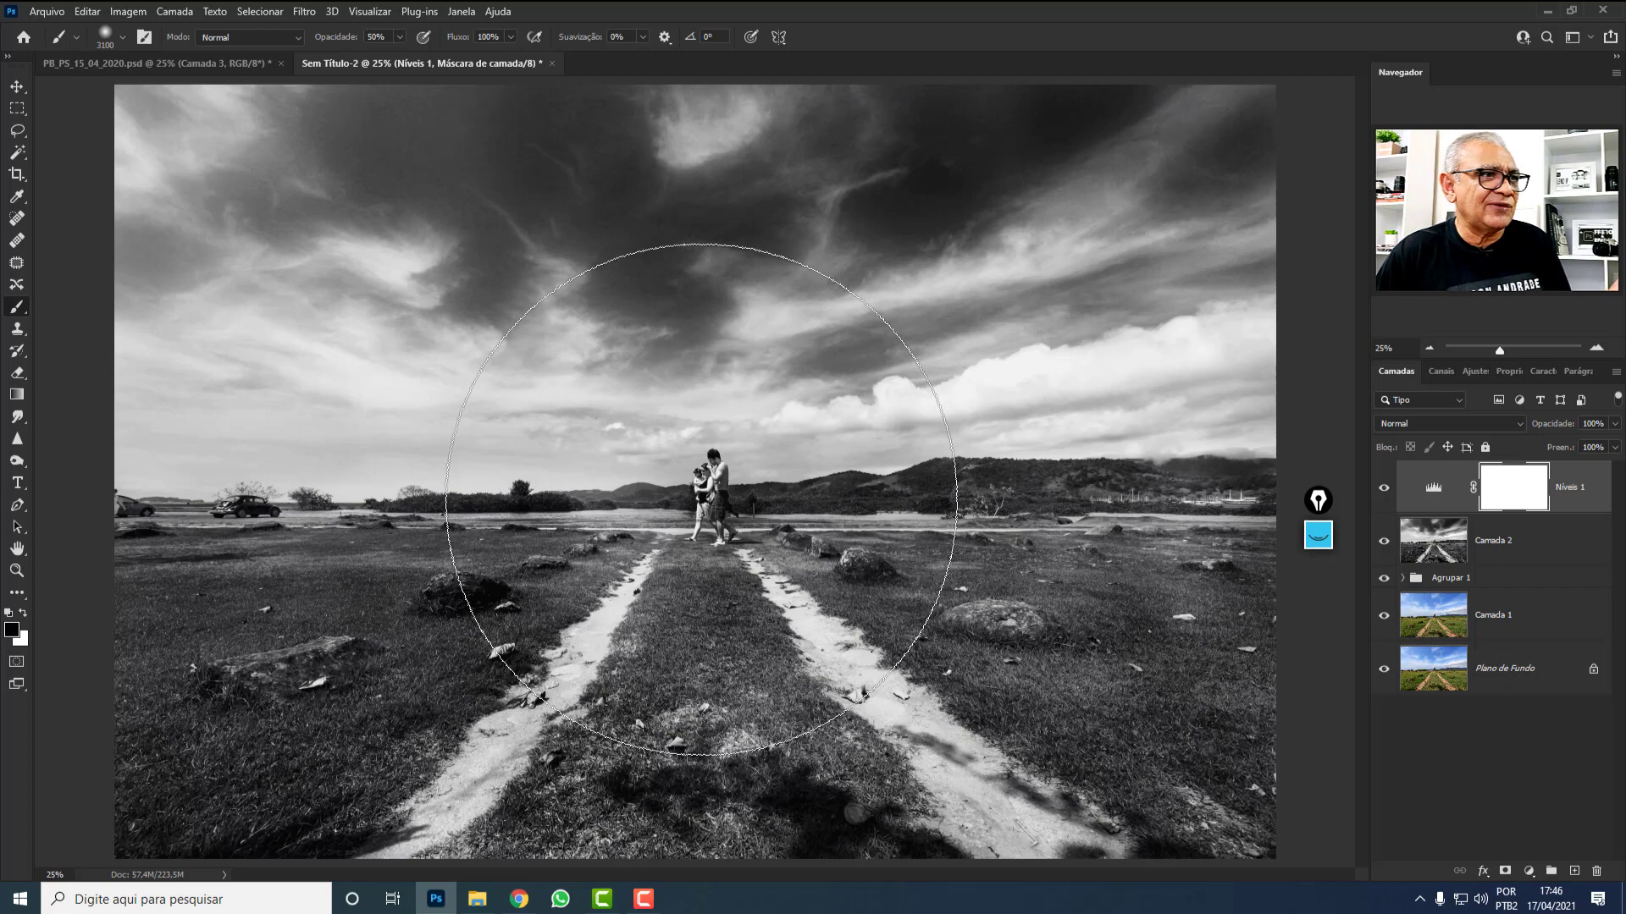
pyautogui.click(700, 499)
pyautogui.click(700, 499)
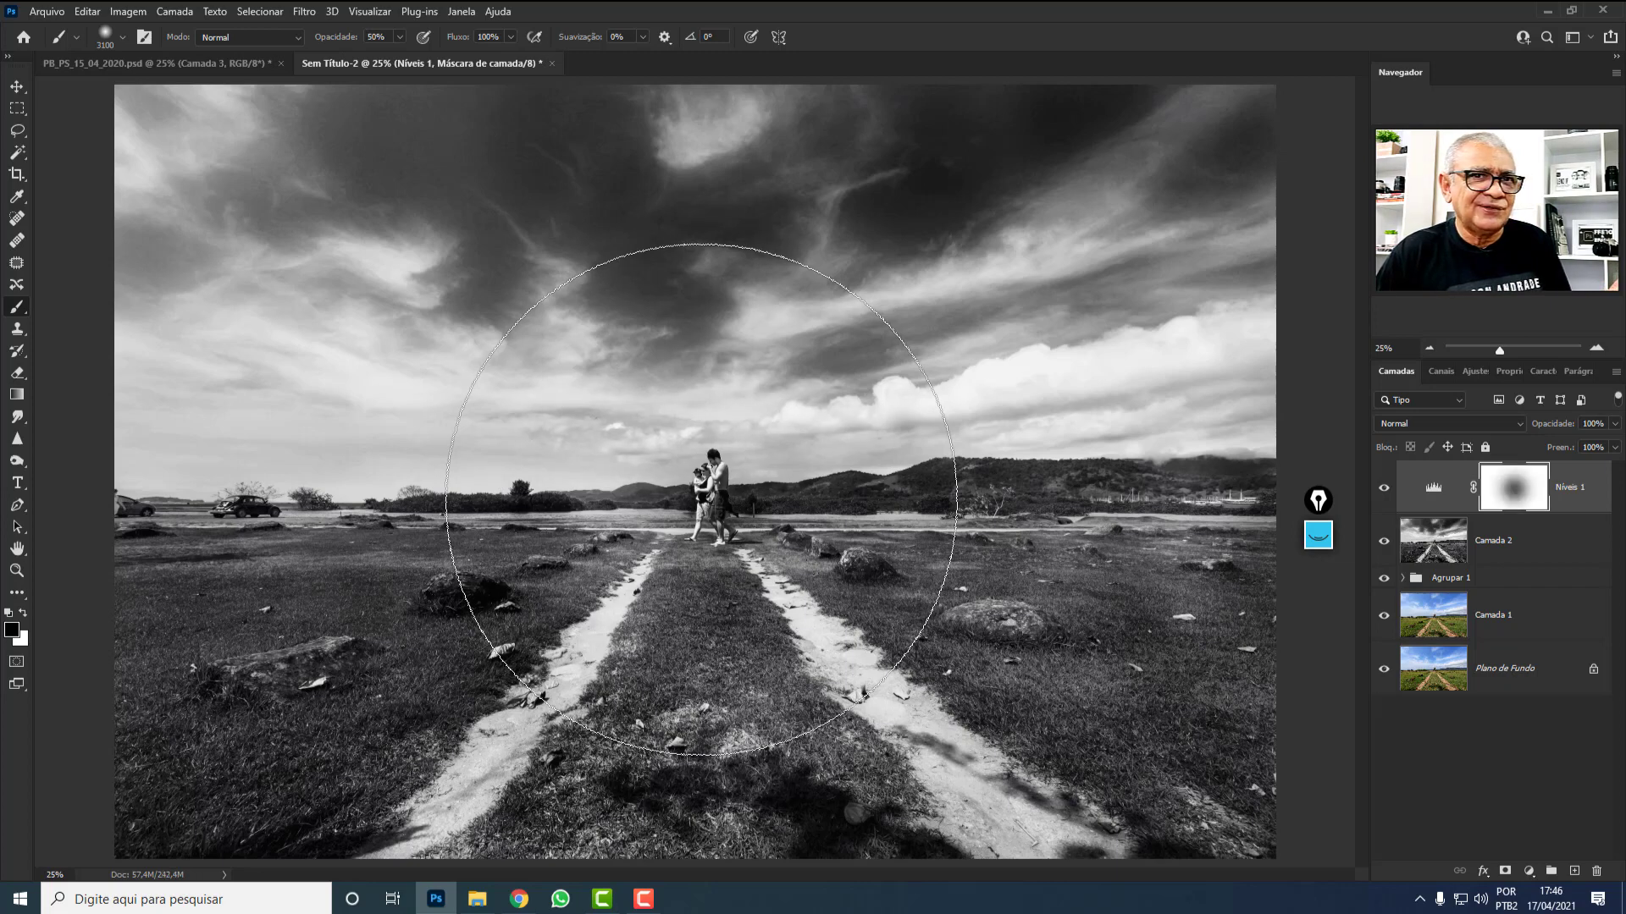
pyautogui.click(701, 500)
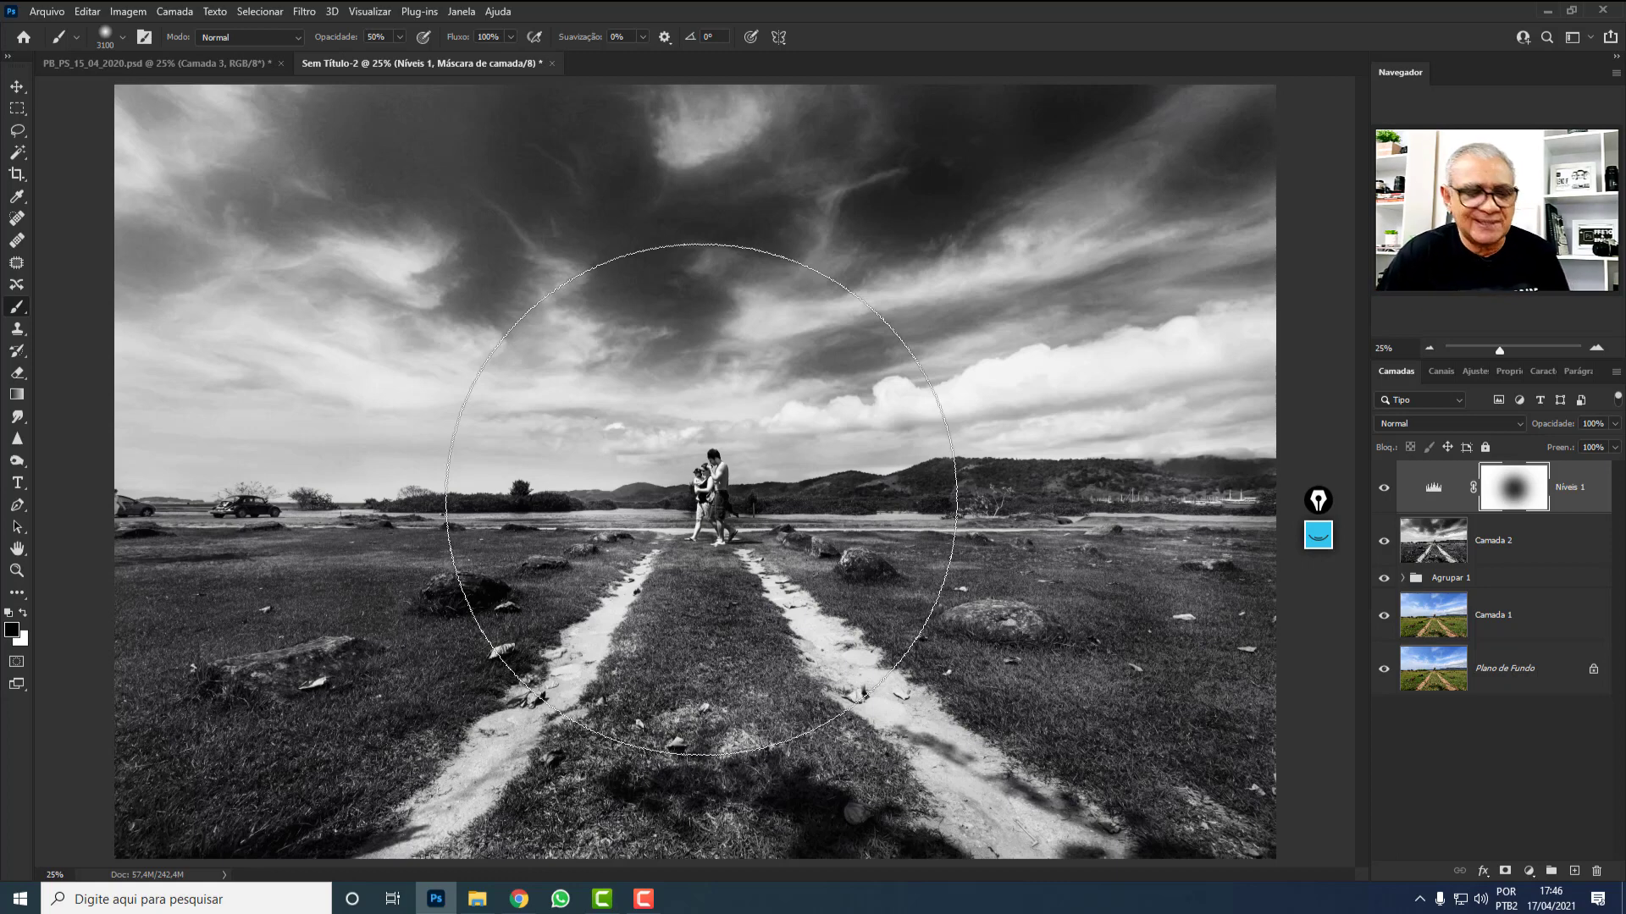
pyautogui.hotkey('ctrl', 'shift', 'alt', 'e')
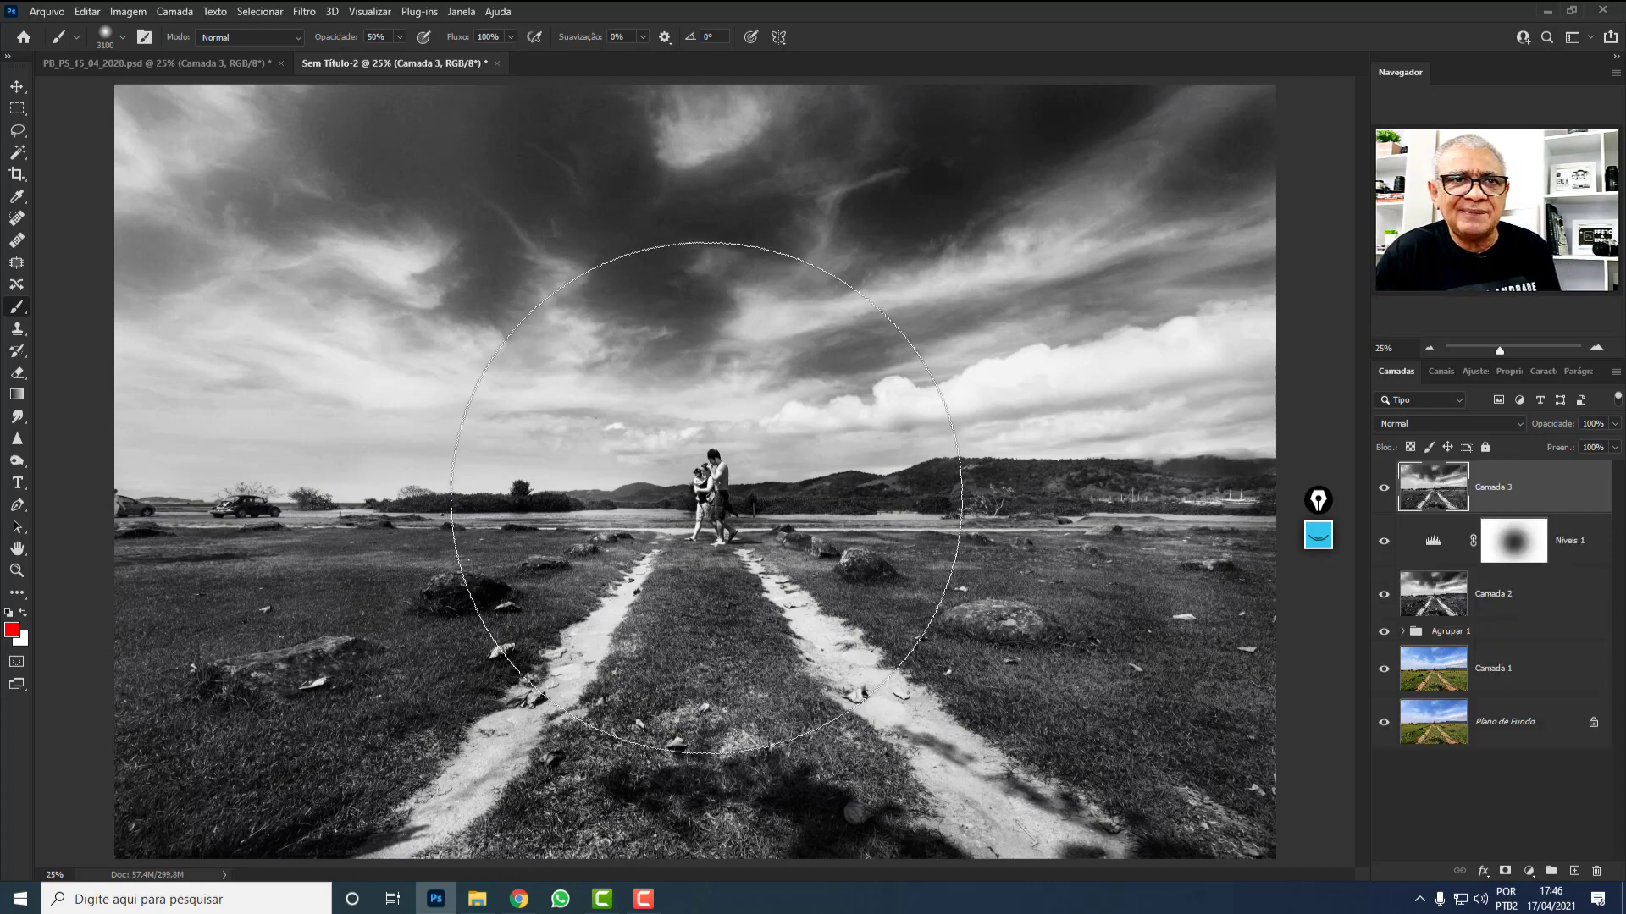
# Switch to PB_PS_15_04_2020.psd, and show and select Camada 4 to view its effect on the sky.
pyautogui.click(240, 65)
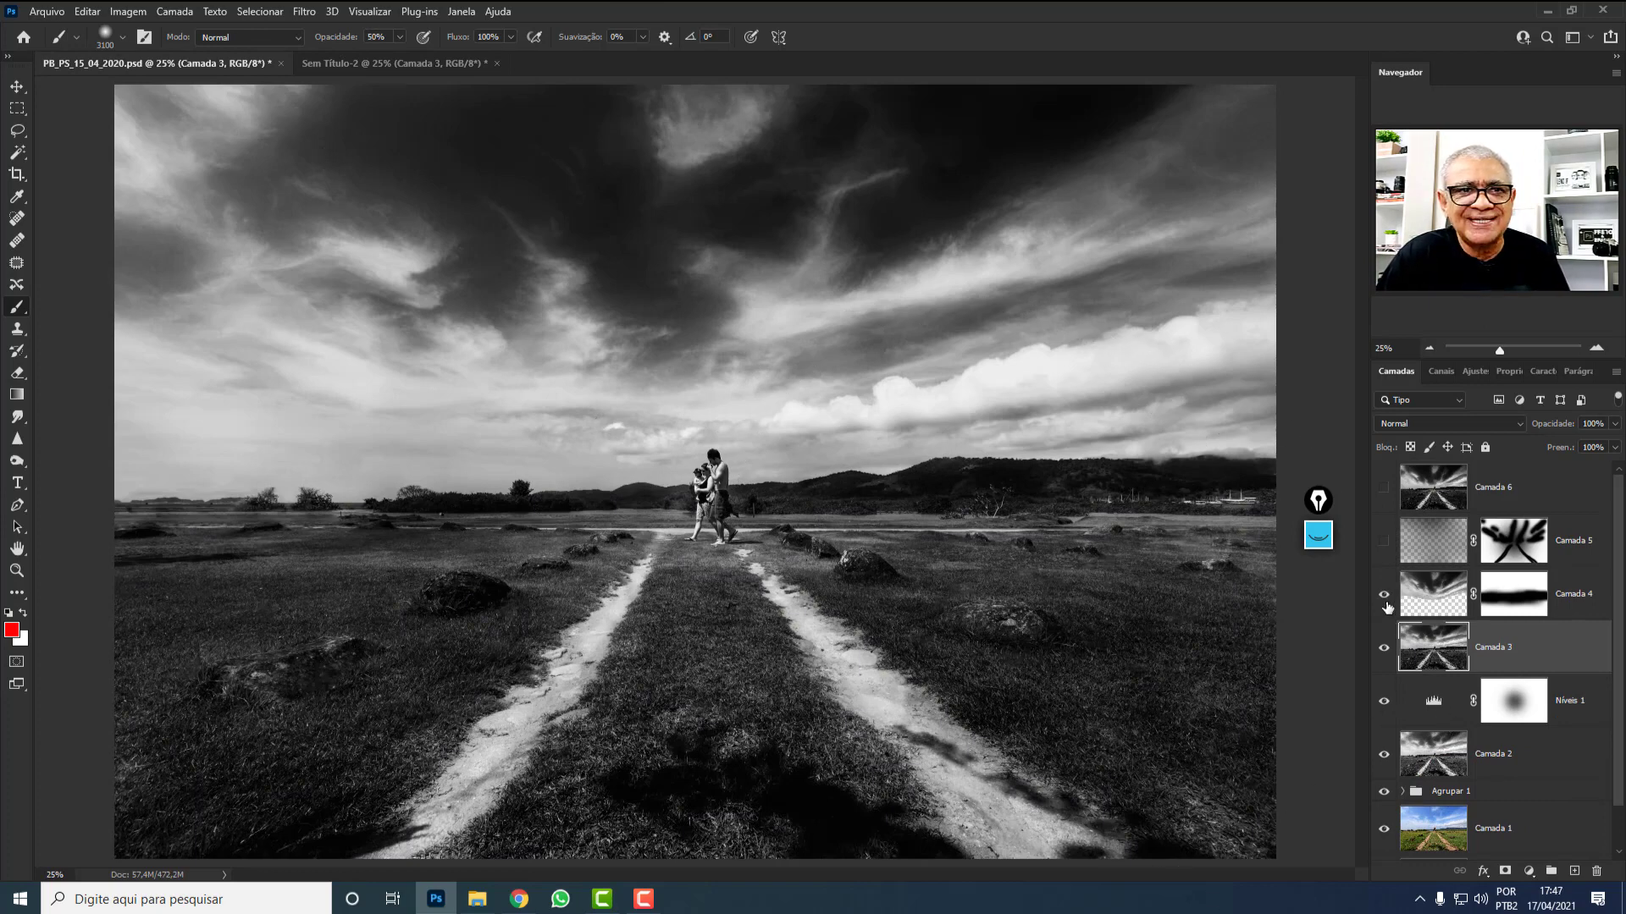
pyautogui.click(1384, 593)
pyautogui.click(1431, 598)
# Reduce the brush size to about 900 px and hide Camada 4 to compare the sky without it.
pyautogui.press('[')
pyautogui.press('[')
pyautogui.press('[')
pyautogui.press('[')
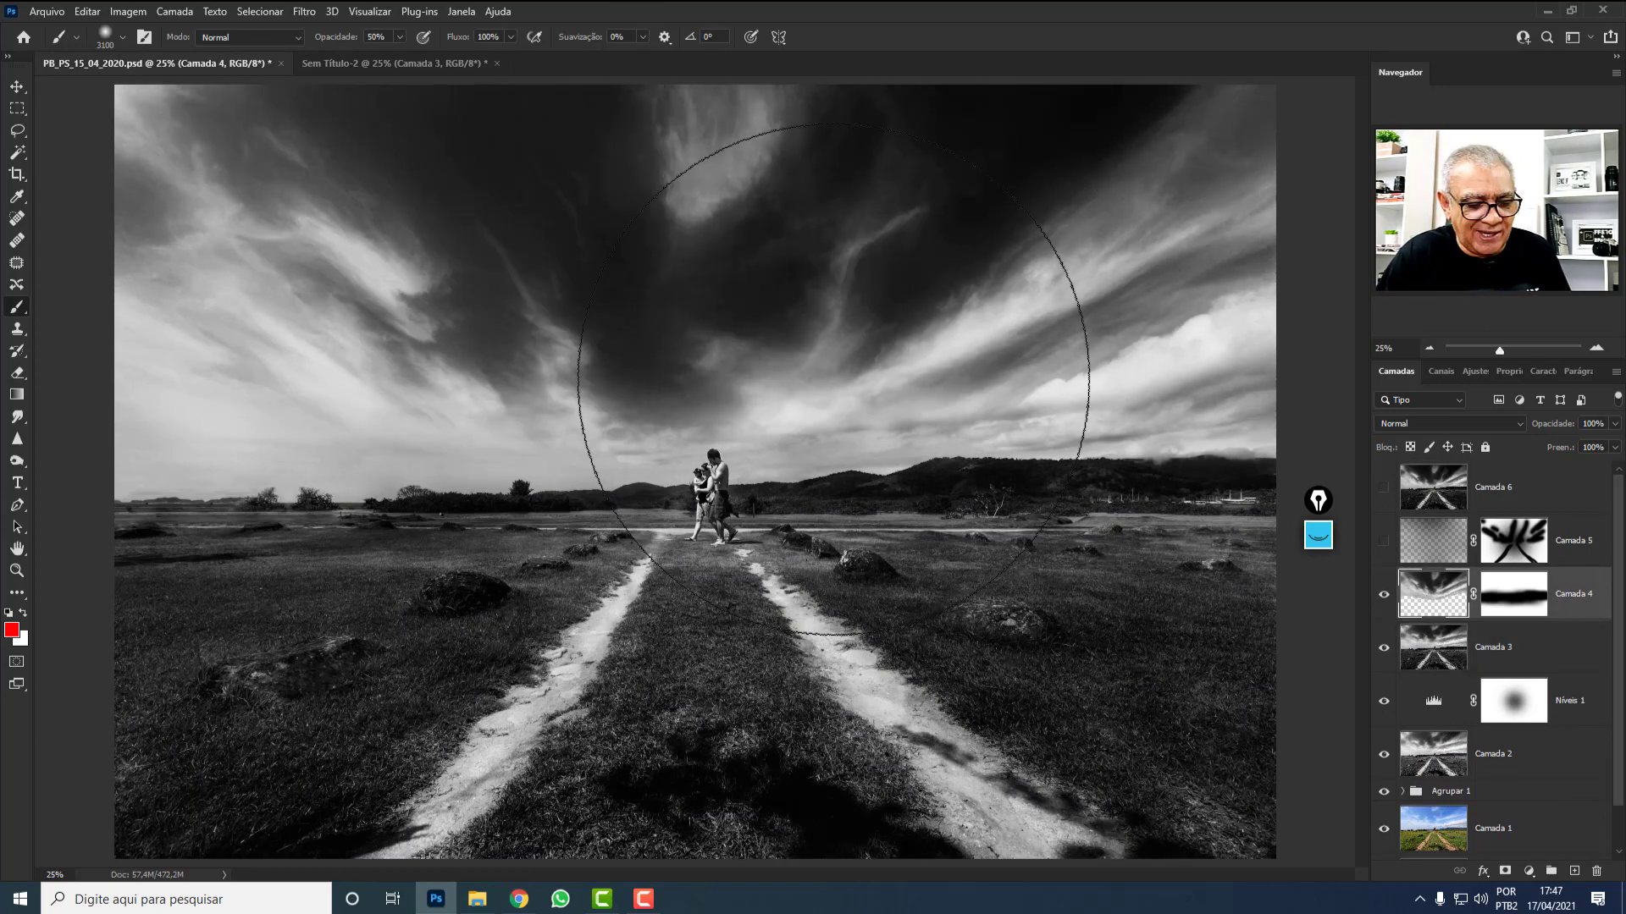
pyautogui.press('[')
pyautogui.press('[')
pyautogui.press('[')
pyautogui.press('[')
pyautogui.press('[')
pyautogui.press('[')
pyautogui.press('[')
pyautogui.press('[')
pyautogui.press('[')
pyautogui.press('[')
pyautogui.press('[')
pyautogui.press('[')
pyautogui.press('[')
pyautogui.press('[')
pyautogui.press('[')
pyautogui.press('[')
pyautogui.press('[')
pyautogui.press('[')
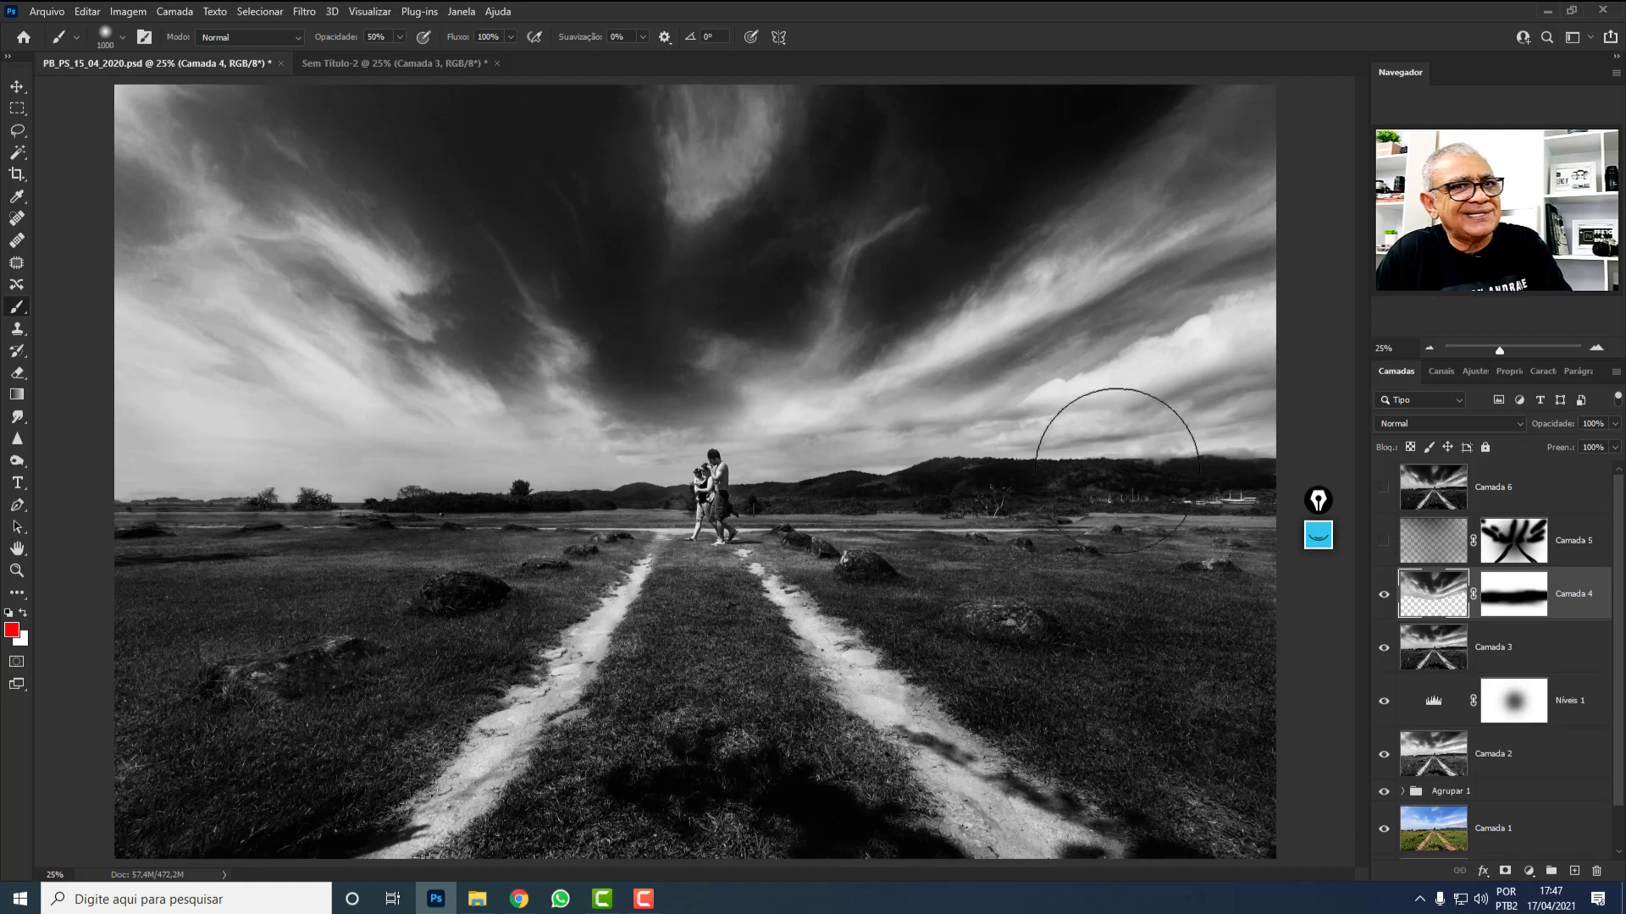
pyautogui.click(1385, 595)
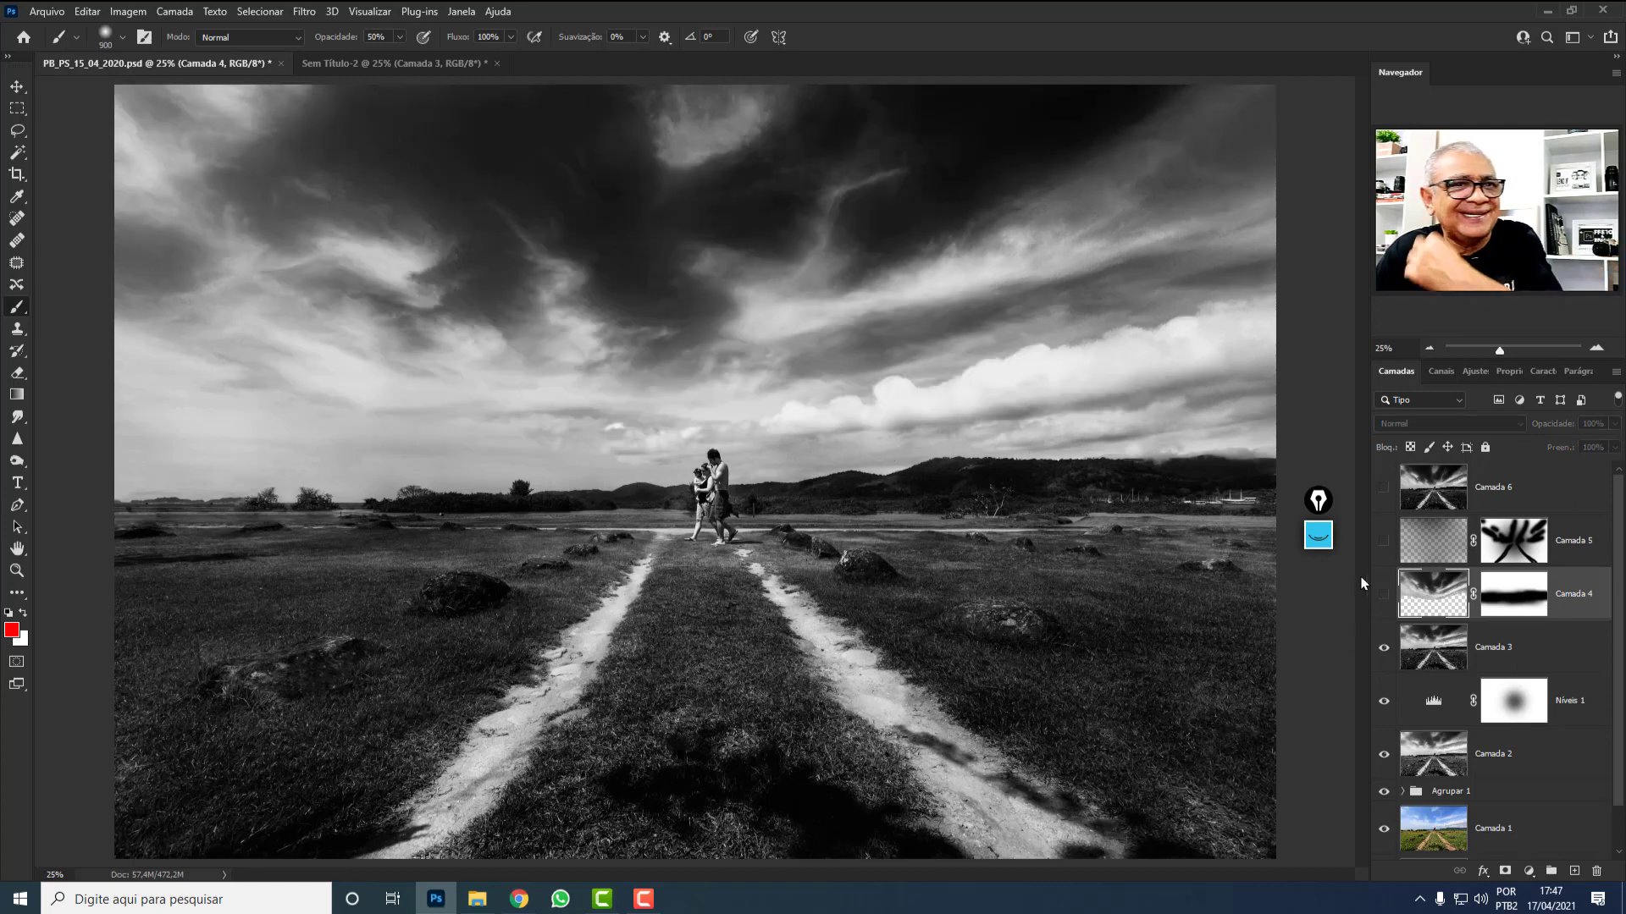
# Draw red annotation arrows across the sky converging on the couple, and hide the annotations.
pyautogui.click(1326, 535)
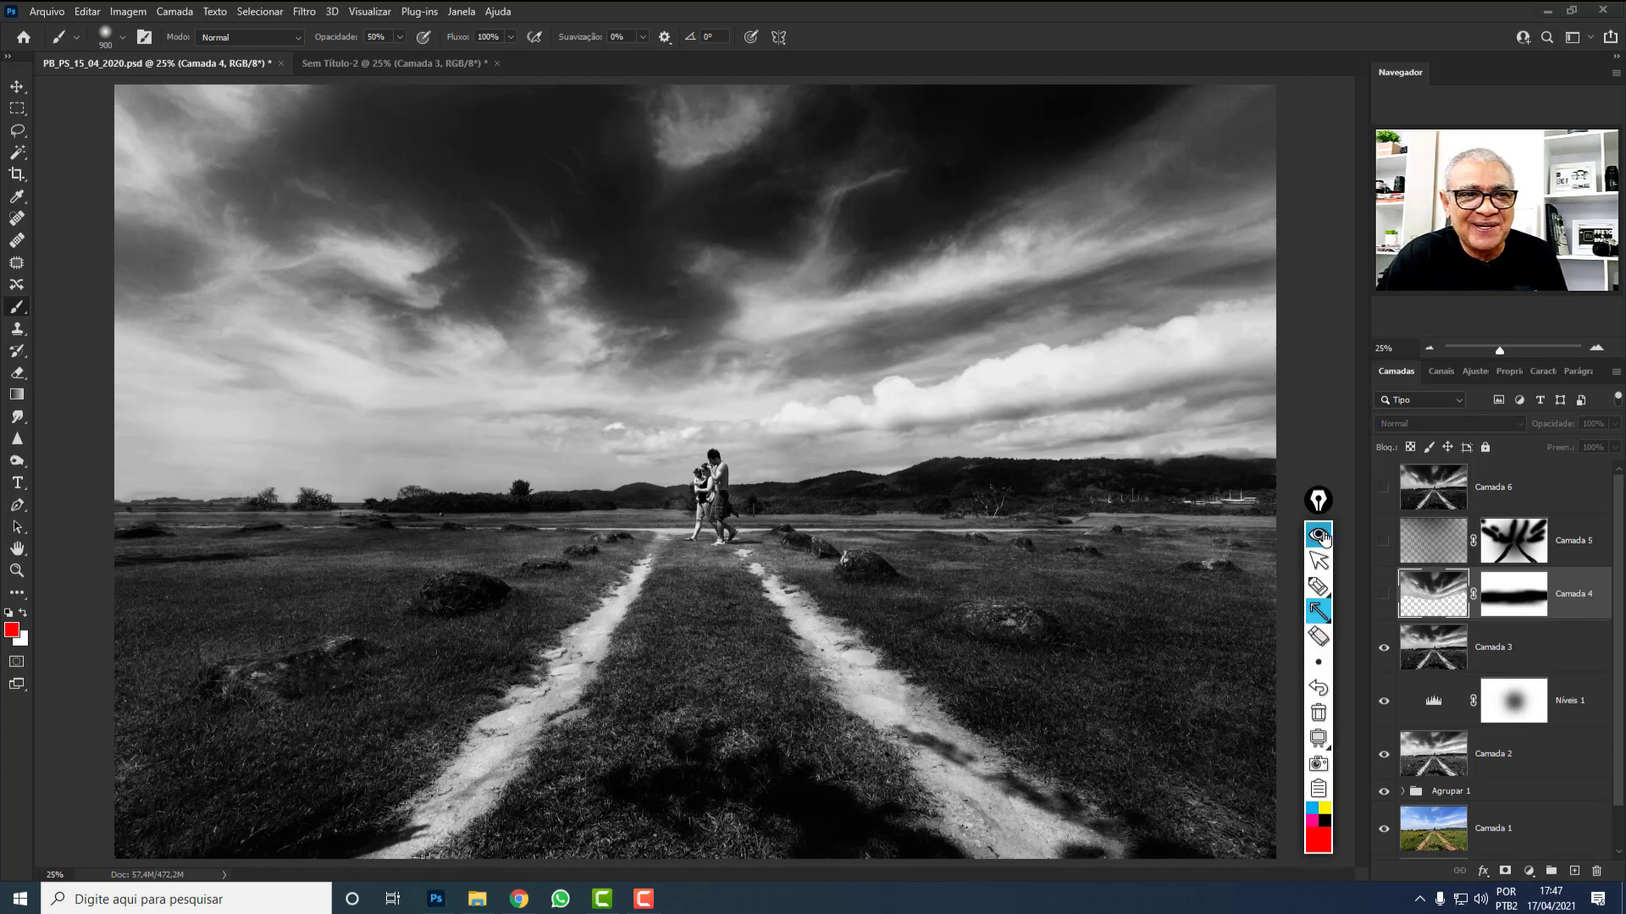
pyautogui.click(1323, 616)
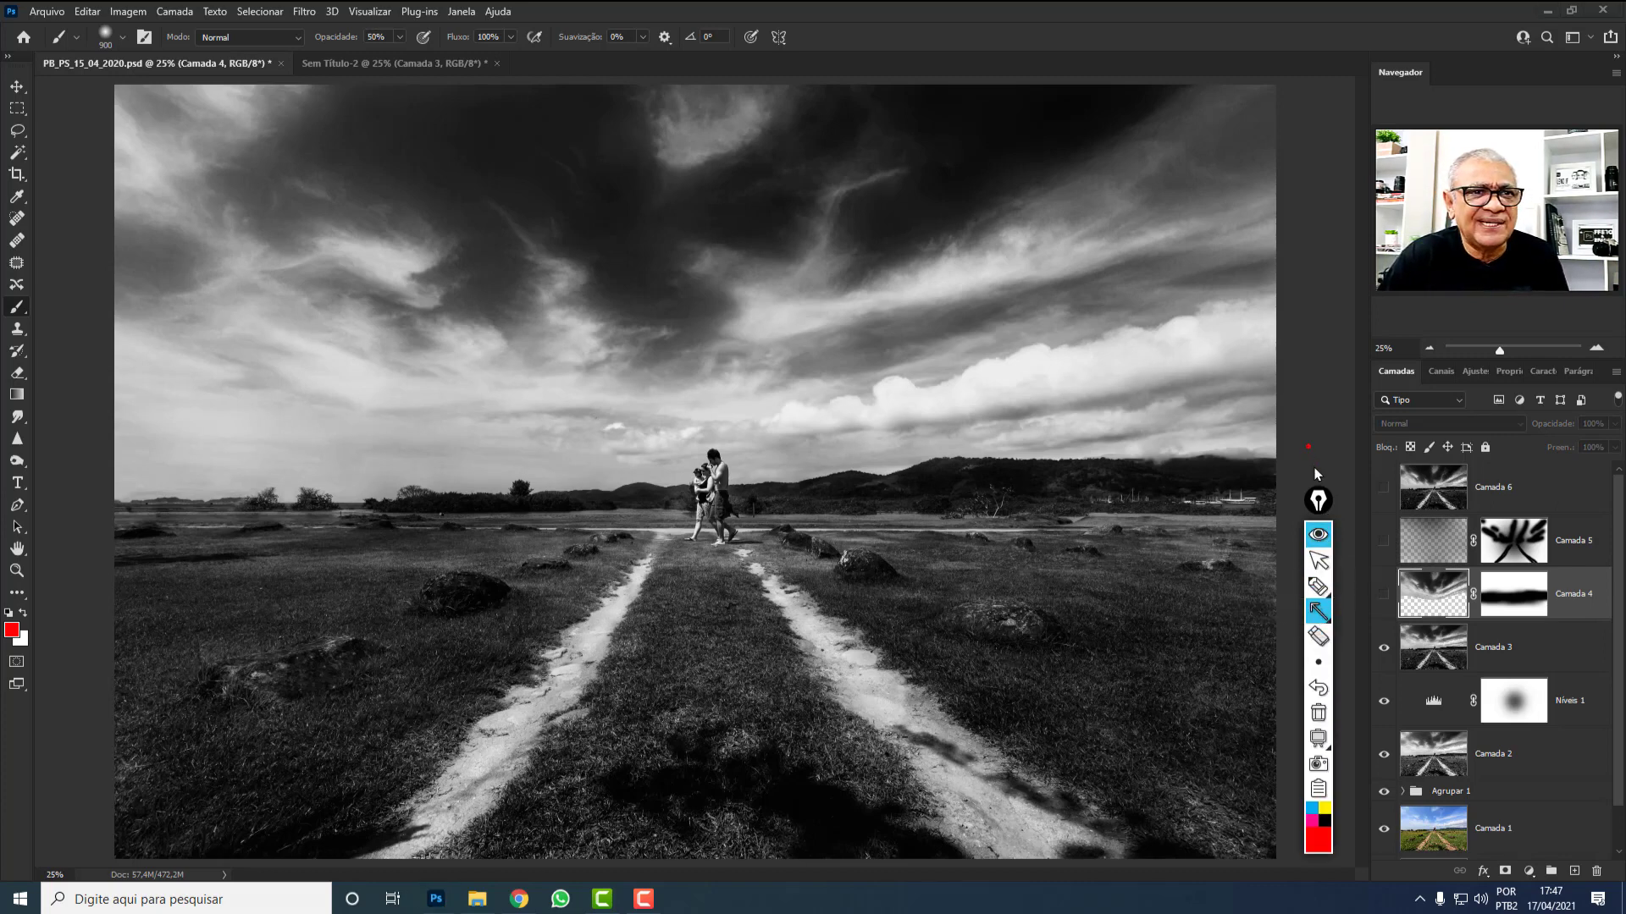
pyautogui.moveTo(135, 100); pyautogui.dragTo(674, 454)
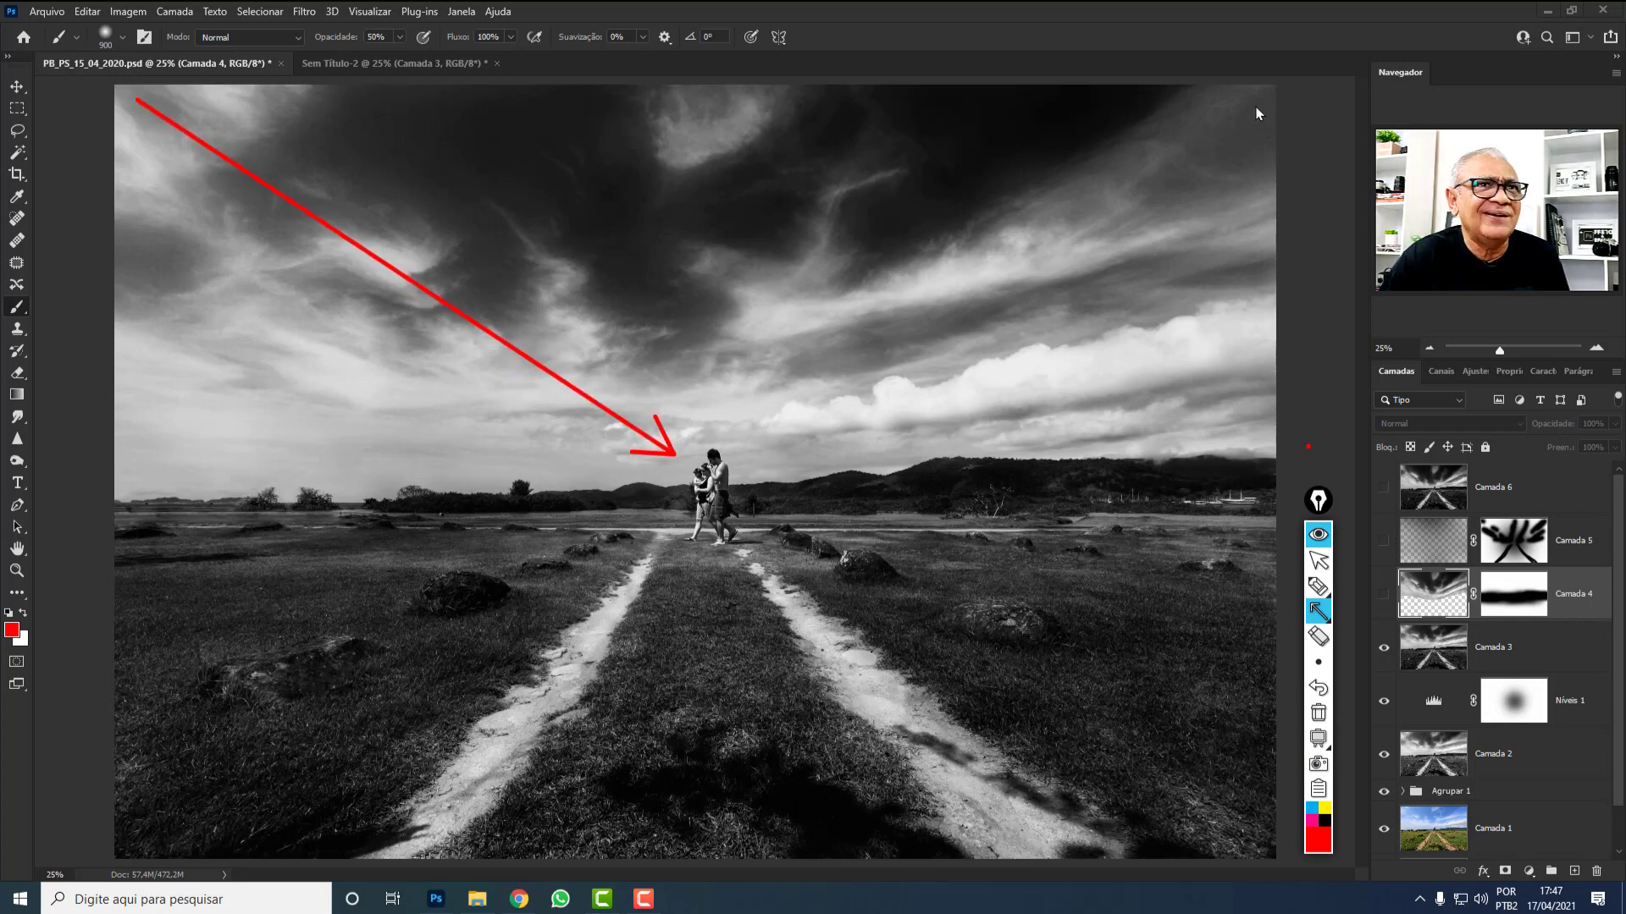
pyautogui.moveTo(1266, 89)
pyautogui.mouseDown()
pyautogui.moveTo(835, 363)
pyautogui.moveTo(743, 455)
pyautogui.mouseUp()
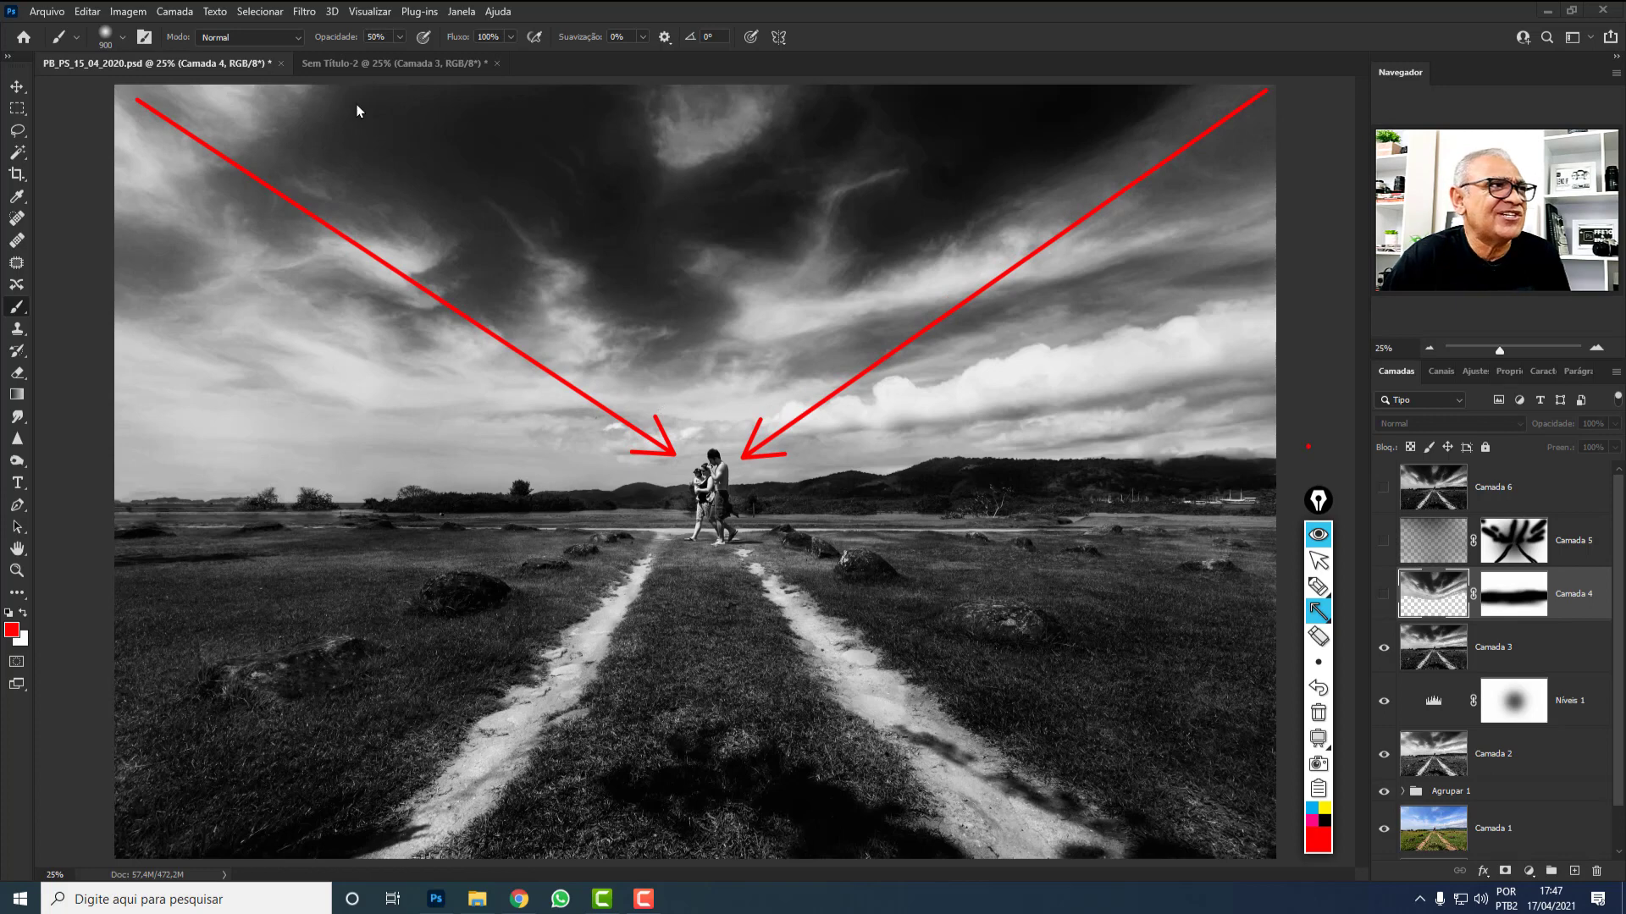
pyautogui.moveTo(354, 100)
pyautogui.mouseDown()
pyautogui.moveTo(508, 303)
pyautogui.moveTo(701, 447)
pyautogui.mouseUp()
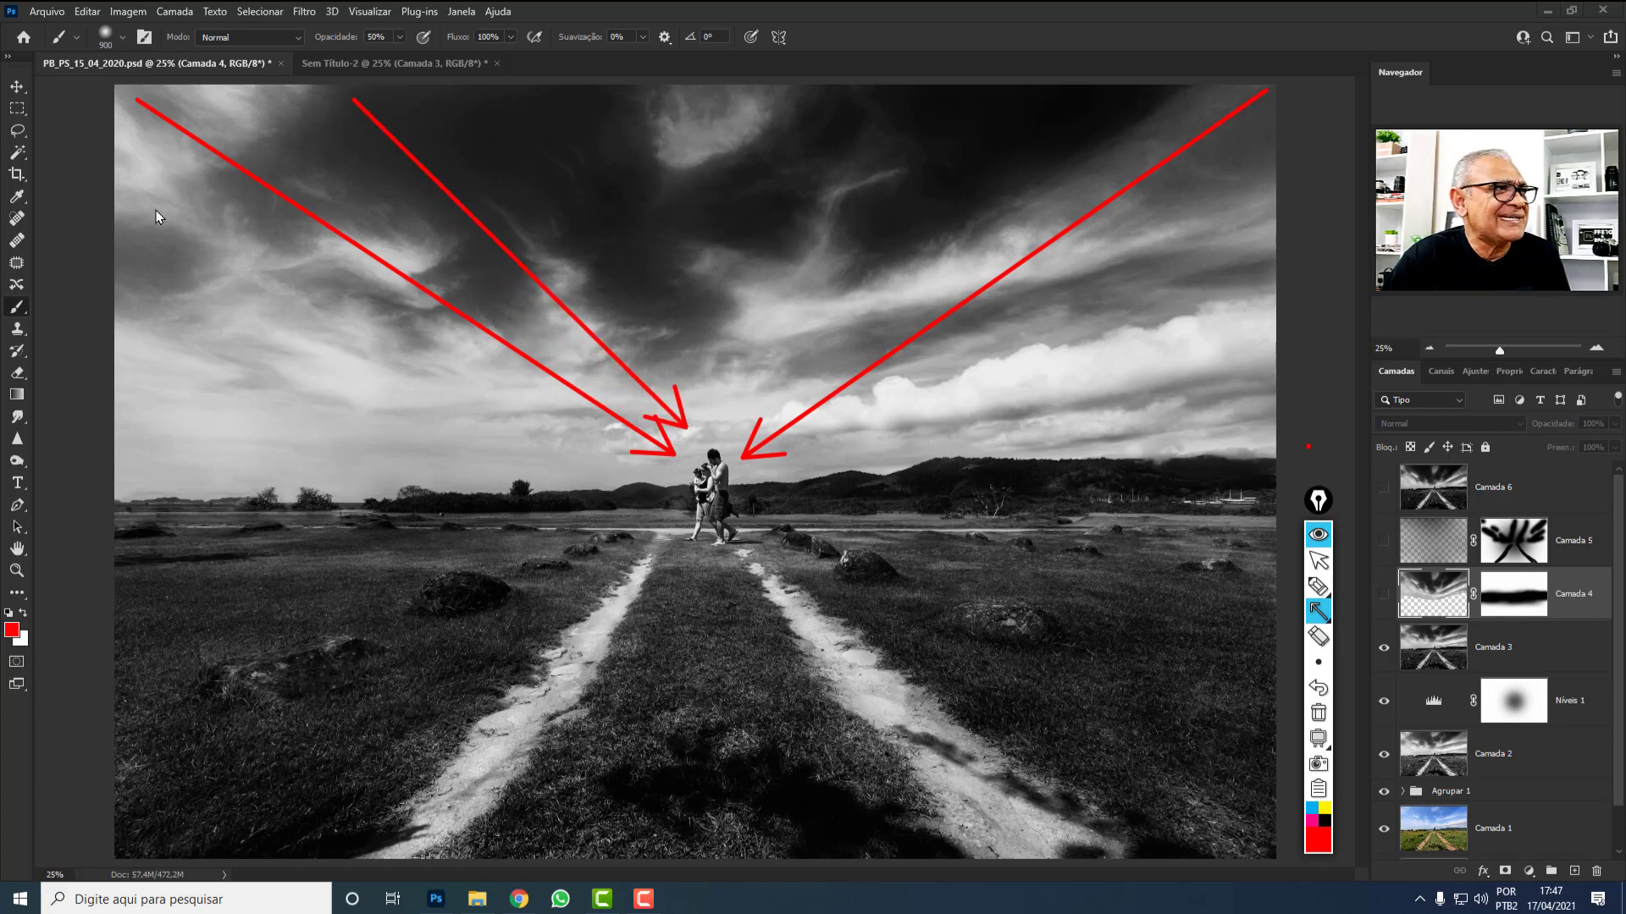
pyautogui.moveTo(155, 210)
pyautogui.mouseDown()
pyautogui.moveTo(354, 362)
pyautogui.moveTo(572, 466)
pyautogui.moveTo(630, 470)
pyautogui.mouseUp()
pyautogui.moveTo(608, 432); pyautogui.dragTo(631, 468)
pyautogui.moveTo(586, 468); pyautogui.dragTo(631, 470)
pyautogui.moveTo(152, 431); pyautogui.dragTo(527, 480)
pyautogui.moveTo(489, 451); pyautogui.dragTo(527, 478)
pyautogui.moveTo(484, 492); pyautogui.dragTo(565, 483)
pyautogui.moveTo(724, 161); pyautogui.dragTo(737, 407)
pyautogui.moveTo(534, 130); pyautogui.dragTo(660, 324)
pyautogui.moveTo(922, 157); pyautogui.dragTo(818, 363)
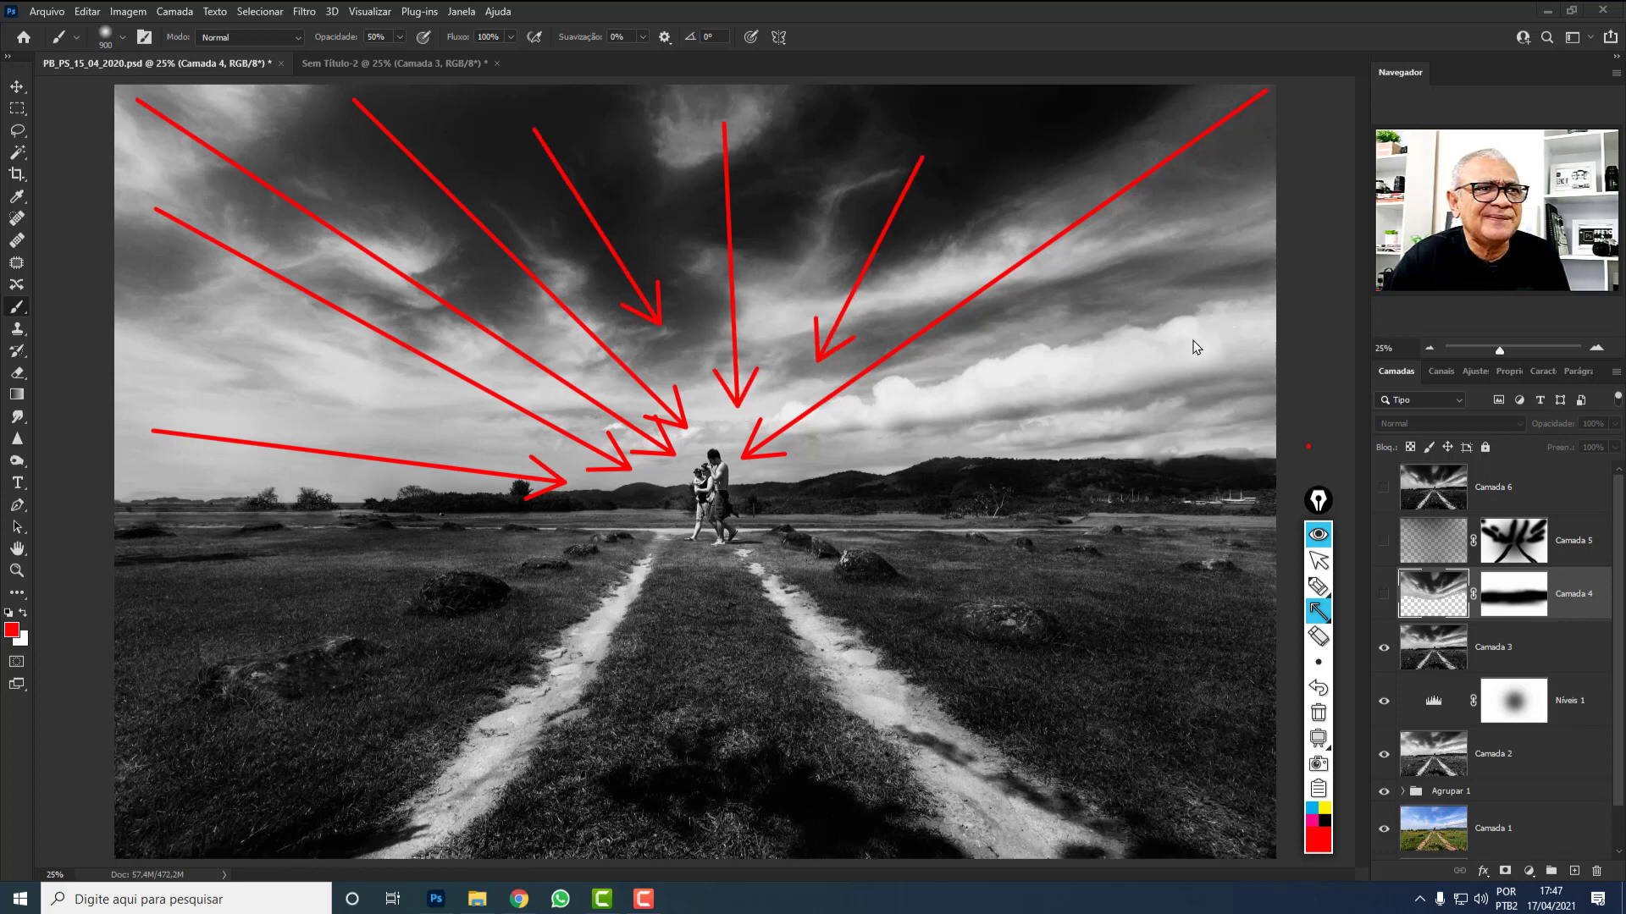
pyautogui.moveTo(1234, 310)
pyautogui.mouseDown()
pyautogui.moveTo(792, 470)
pyautogui.moveTo(808, 459)
pyautogui.mouseUp()
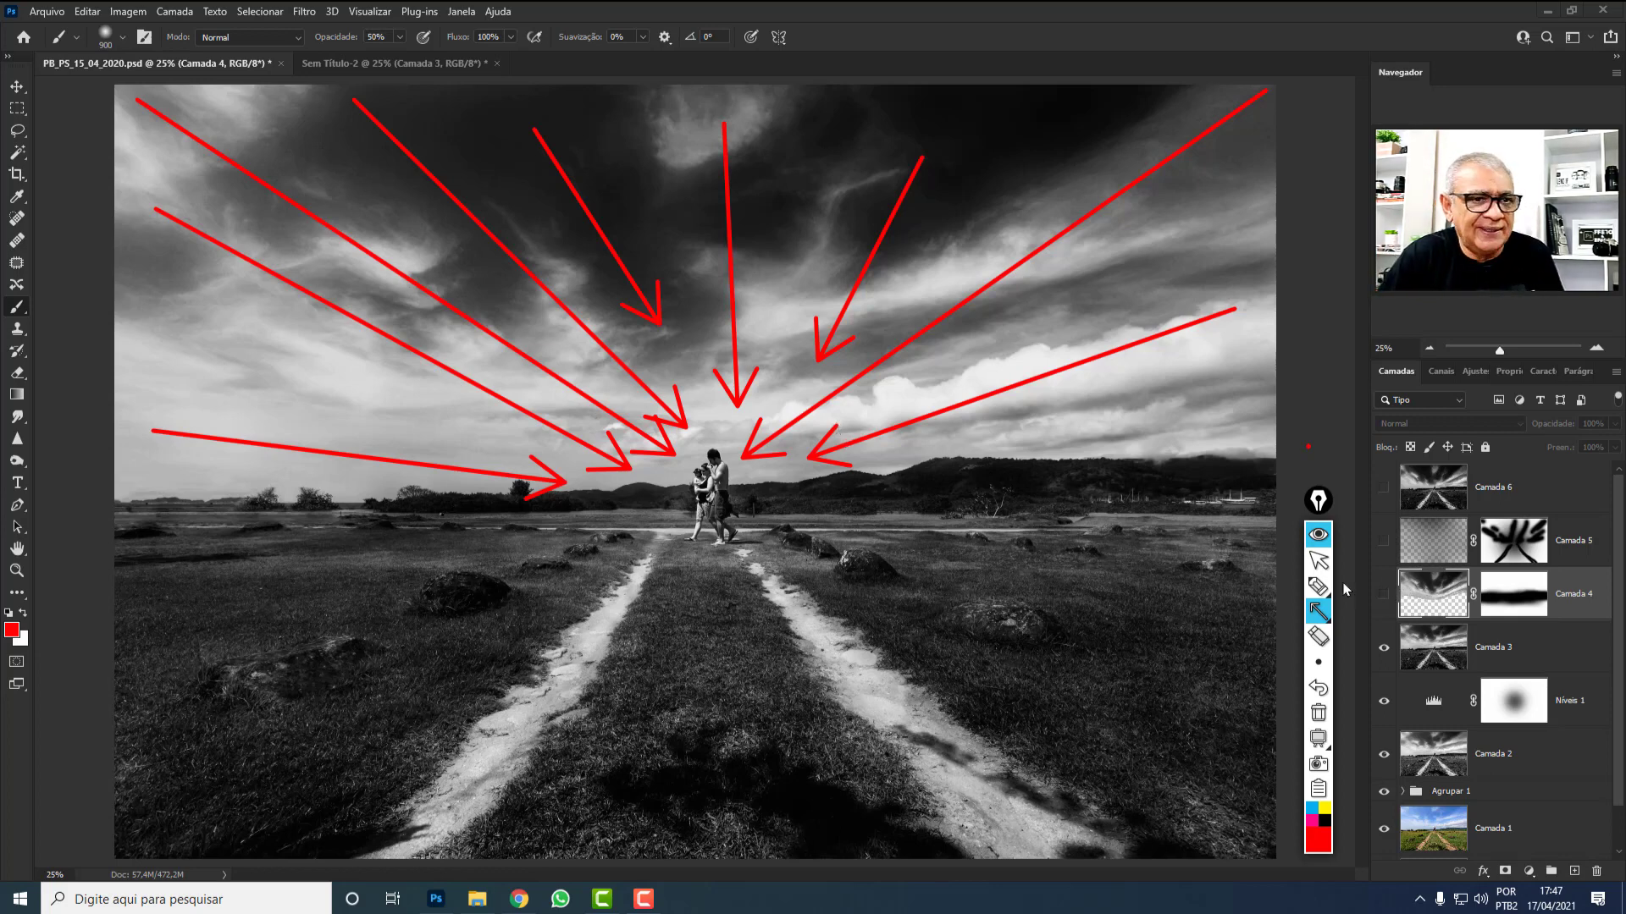
pyautogui.click(1319, 540)
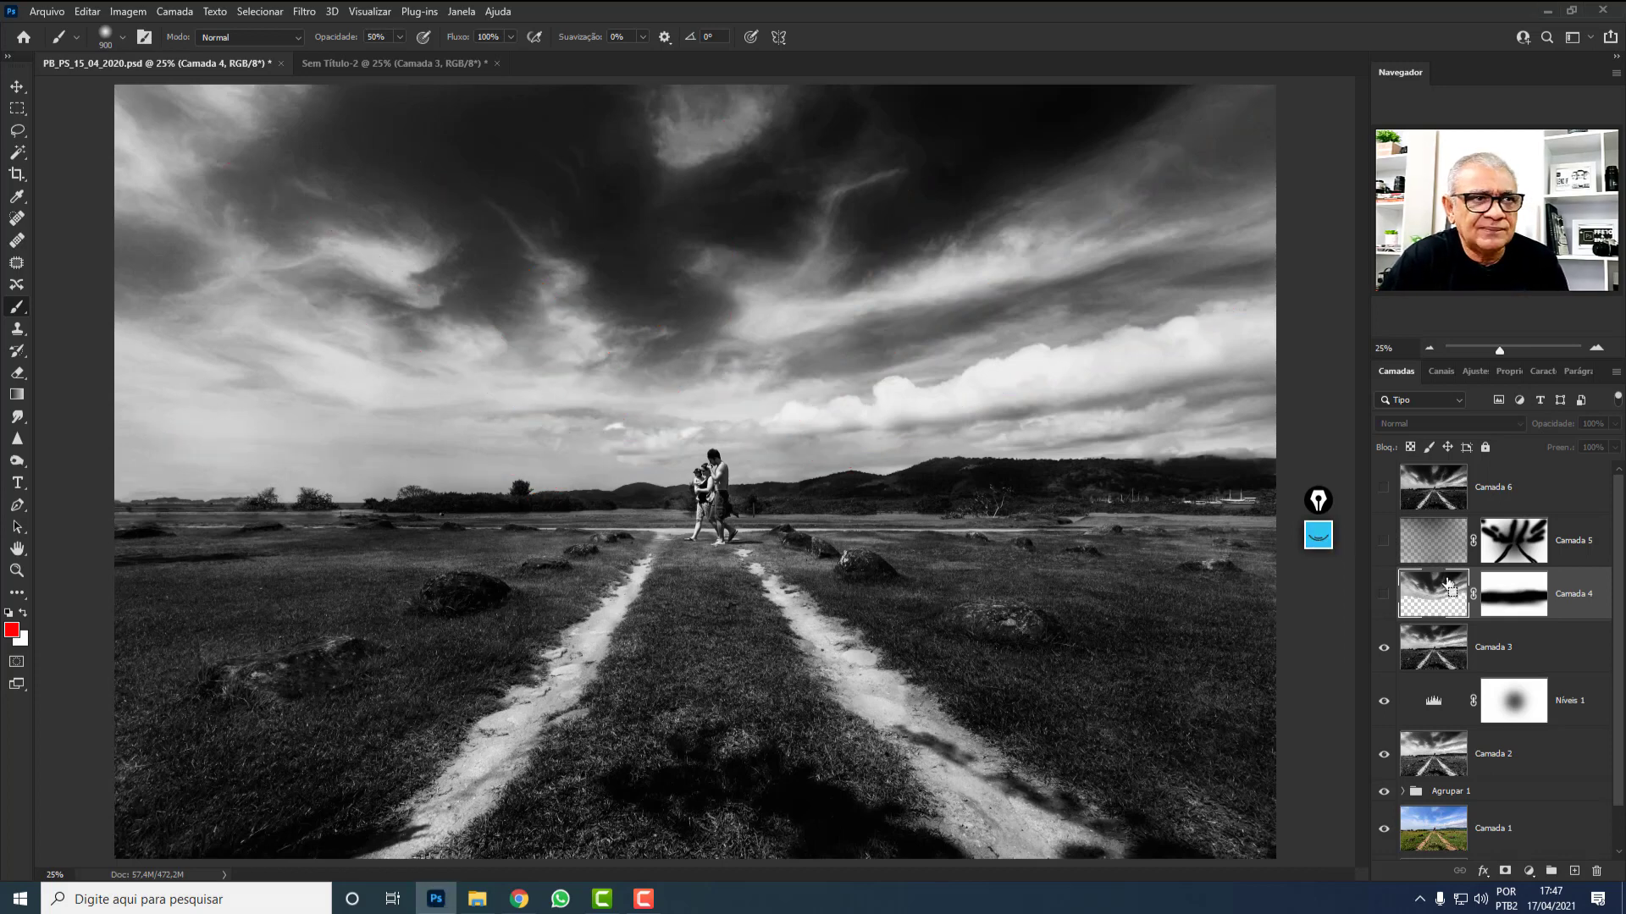
# Inspect the pixel area of Camada 4 as a selection, hide Camada 3 and show Camada 4 without the selection.
pyautogui.keyDown('ctrl'); pyautogui.click(1448, 584); pyautogui.keyUp('ctrl')
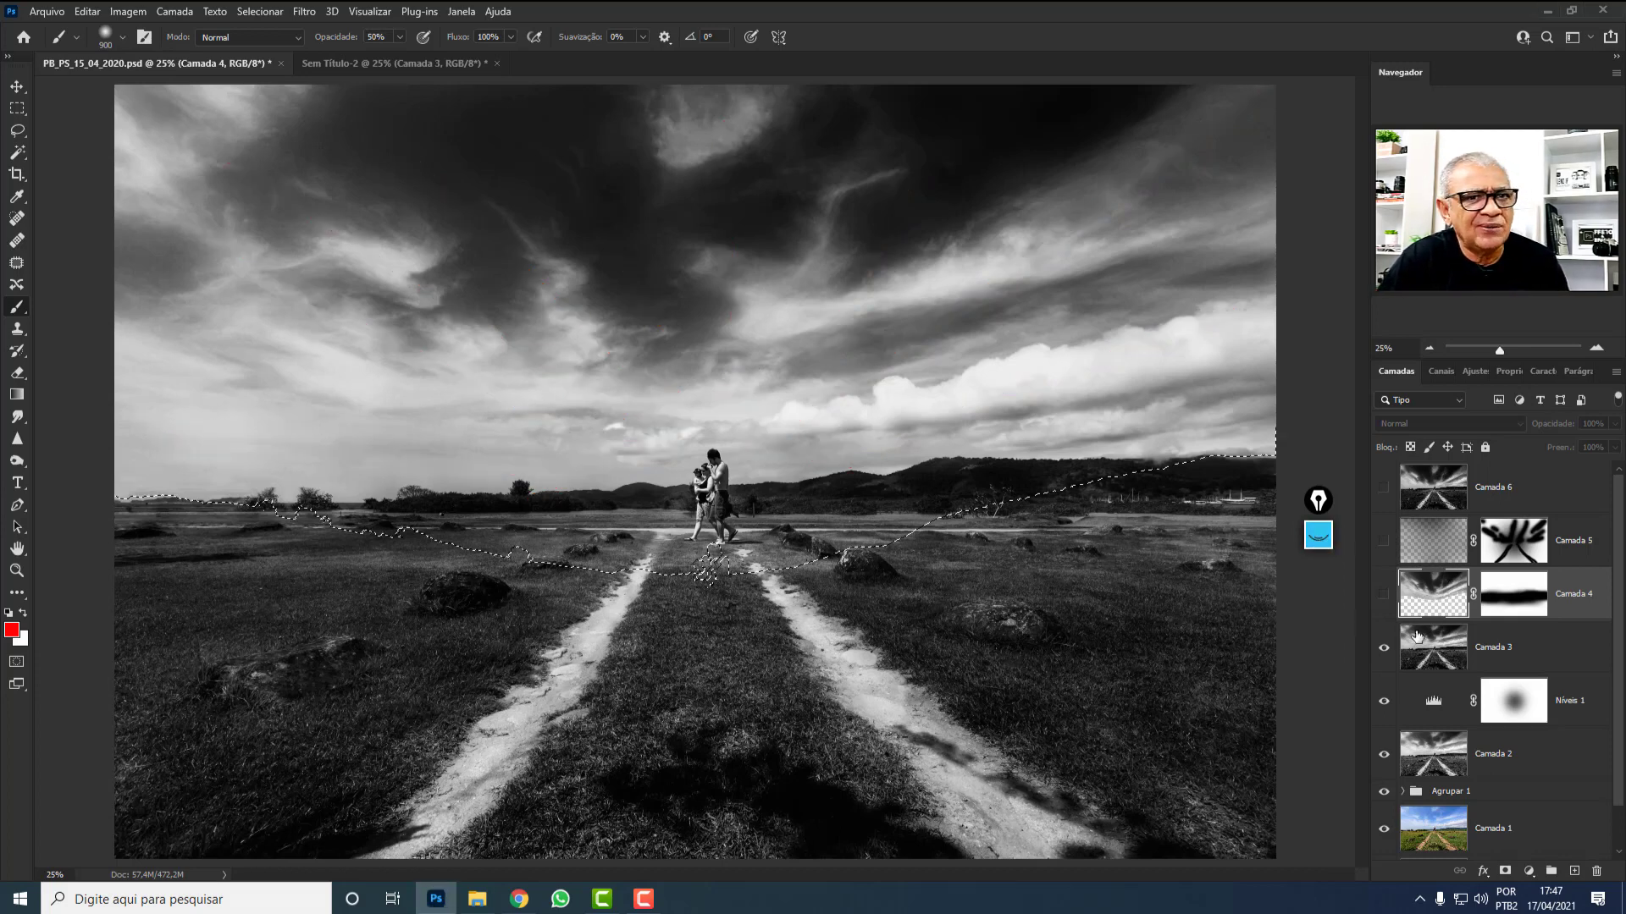
pyautogui.click(1383, 646)
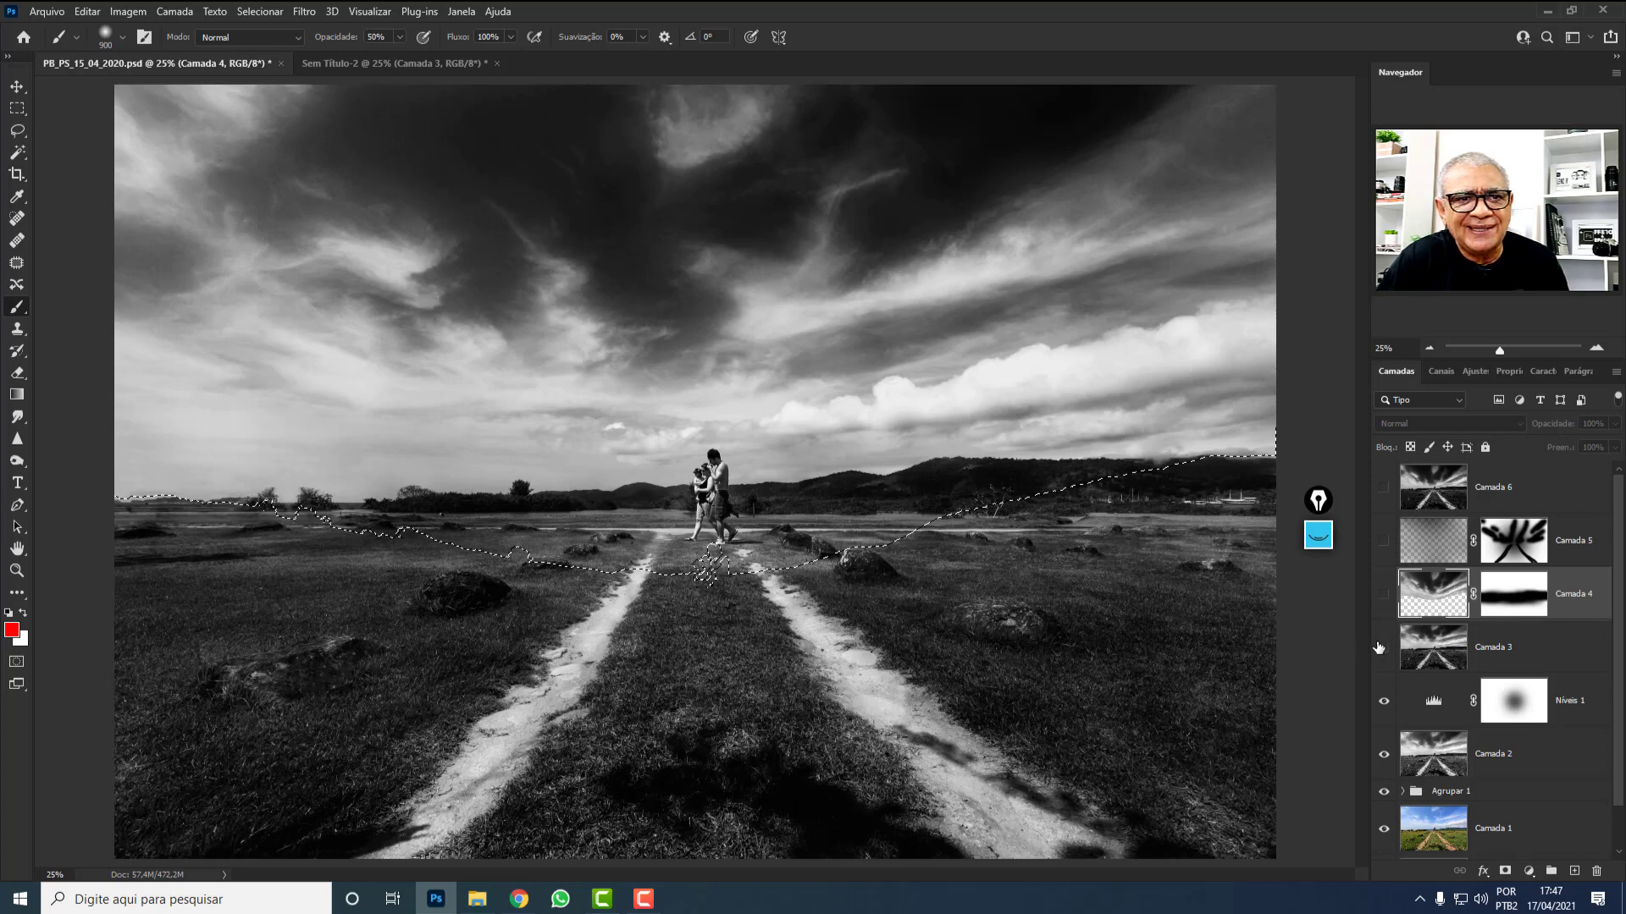
pyautogui.click(1490, 602)
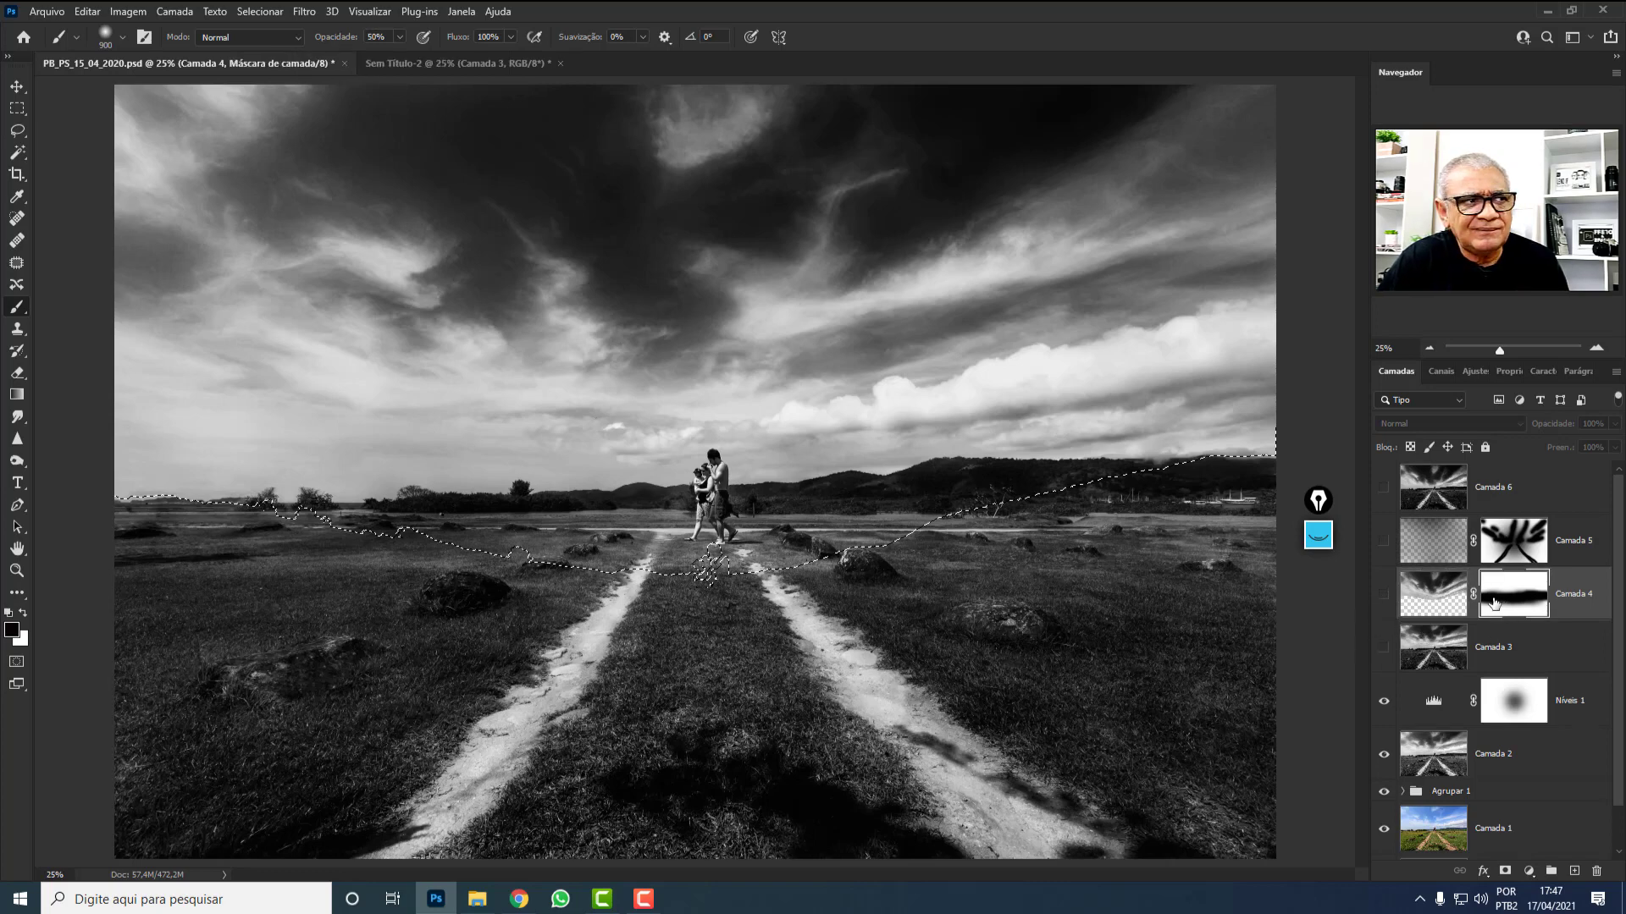
pyautogui.click(1432, 593)
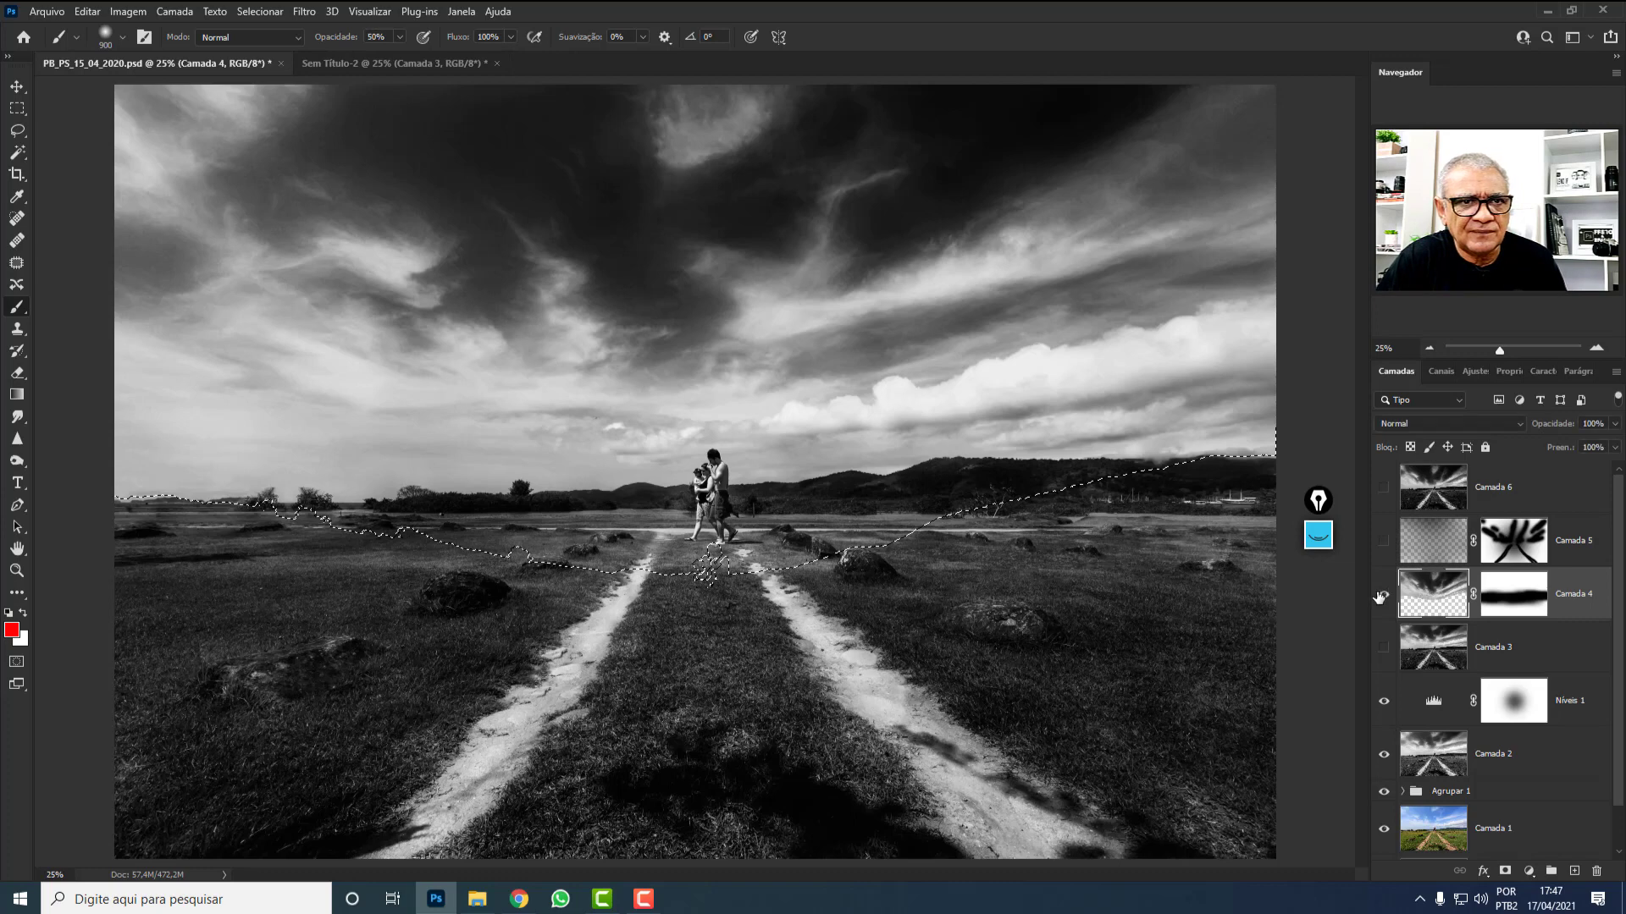
pyautogui.click(1383, 594)
pyautogui.hotkey('ctrl', 'd')
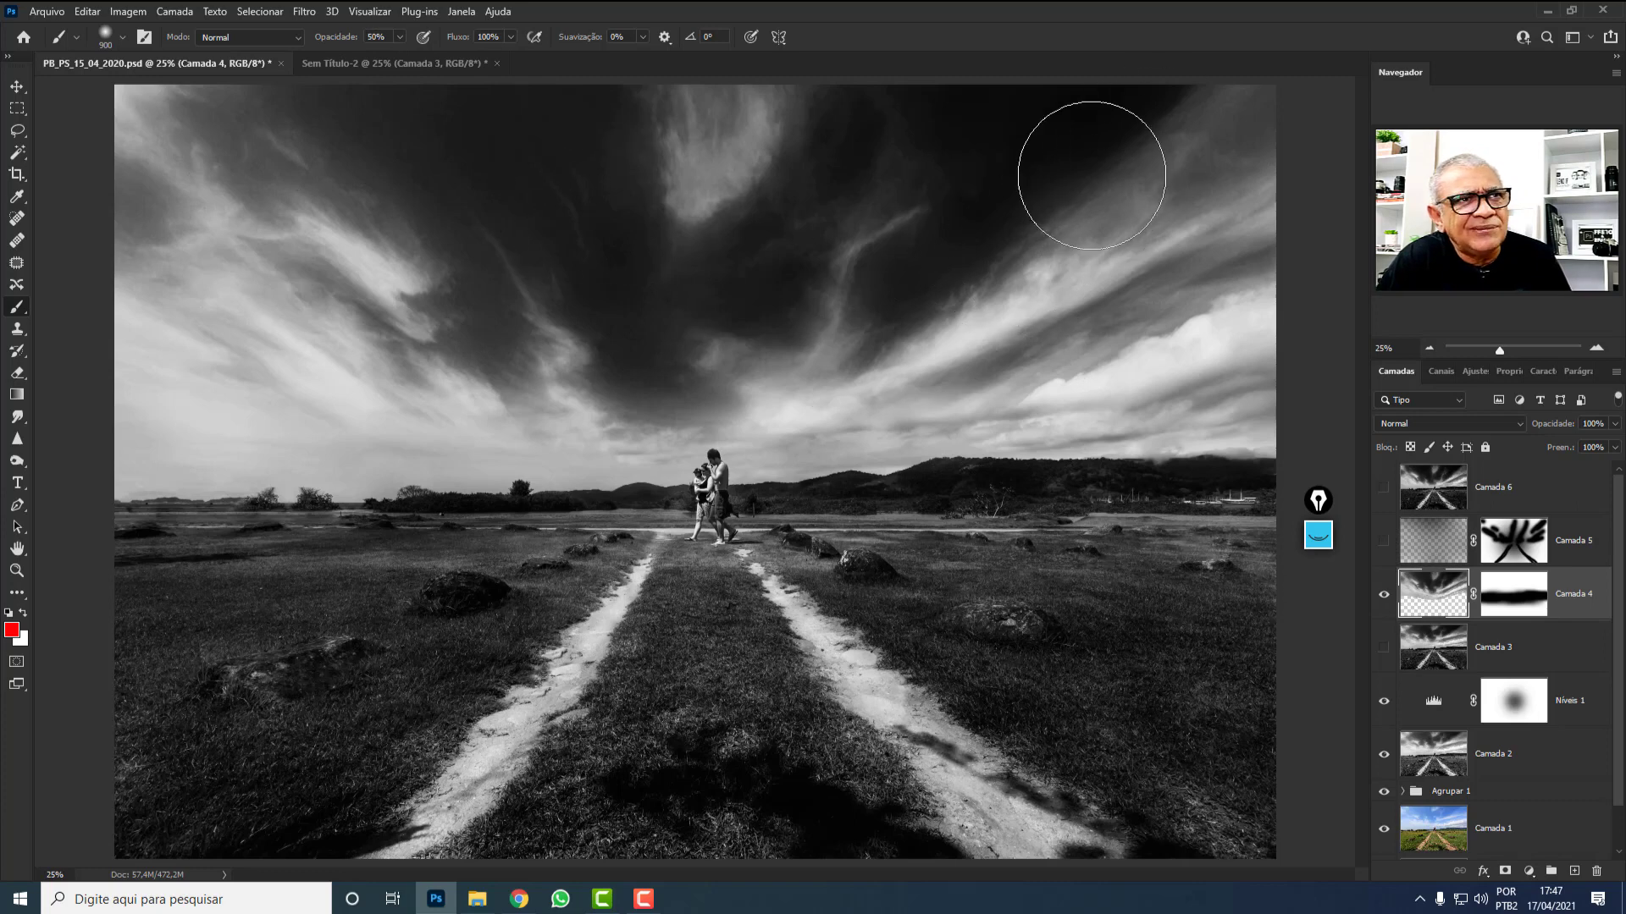
# Examine the Camada 4 layer mask on its own, restore the normal image view and switch to the Sem Título-2 document.
pyautogui.click(1509, 596)
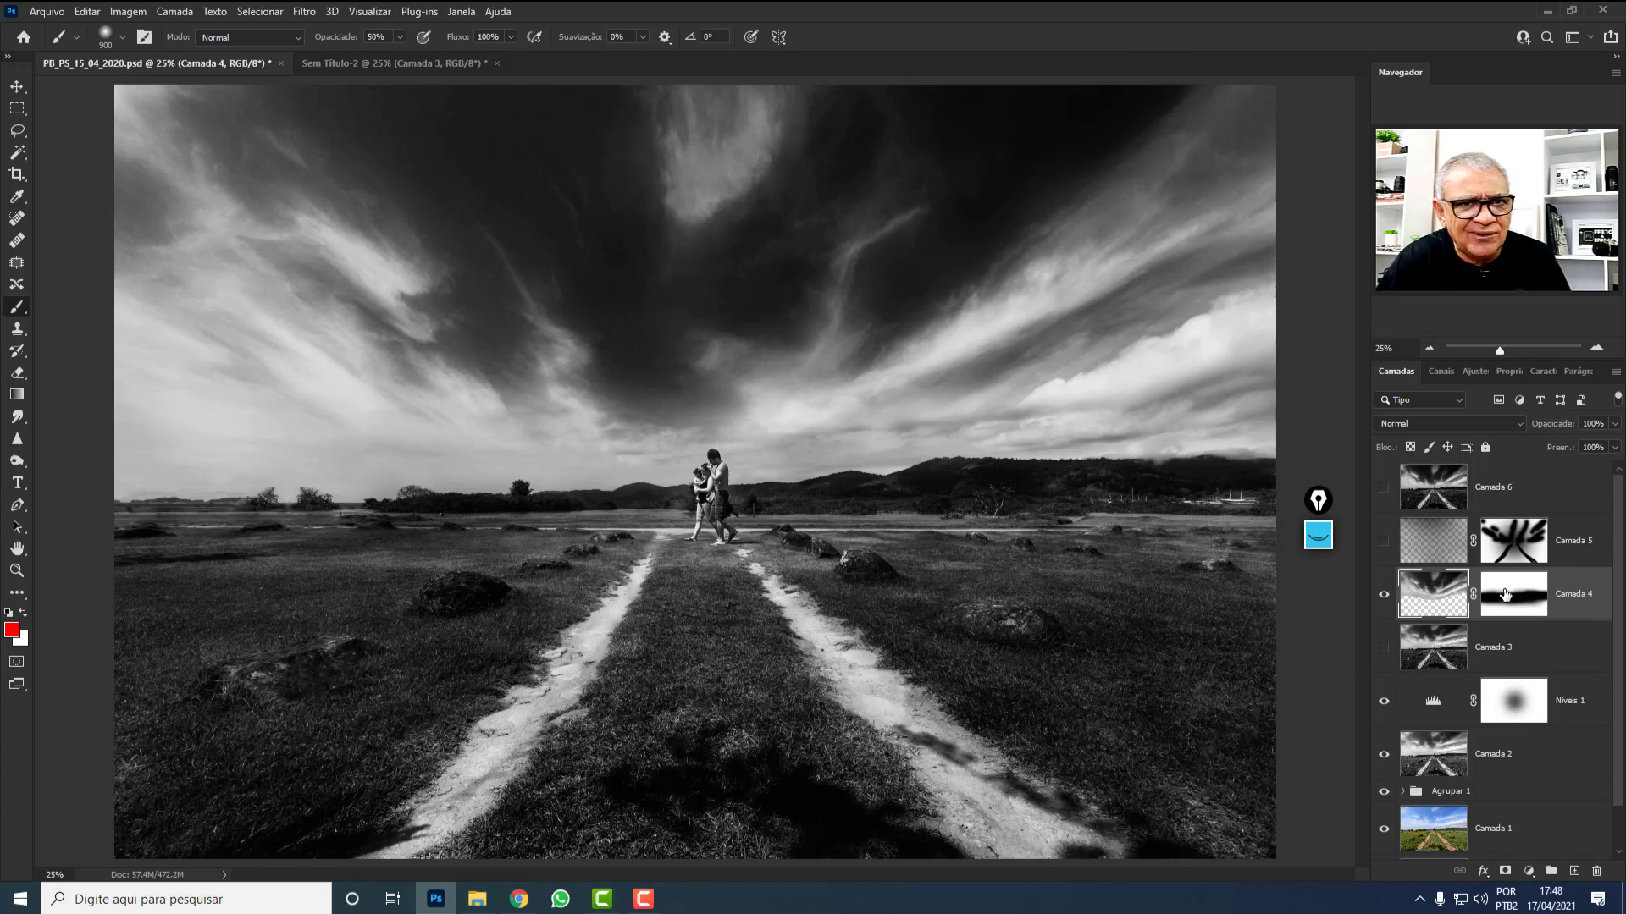
pyautogui.keyDown('alt'); pyautogui.click(1509, 596); pyautogui.keyUp('alt')
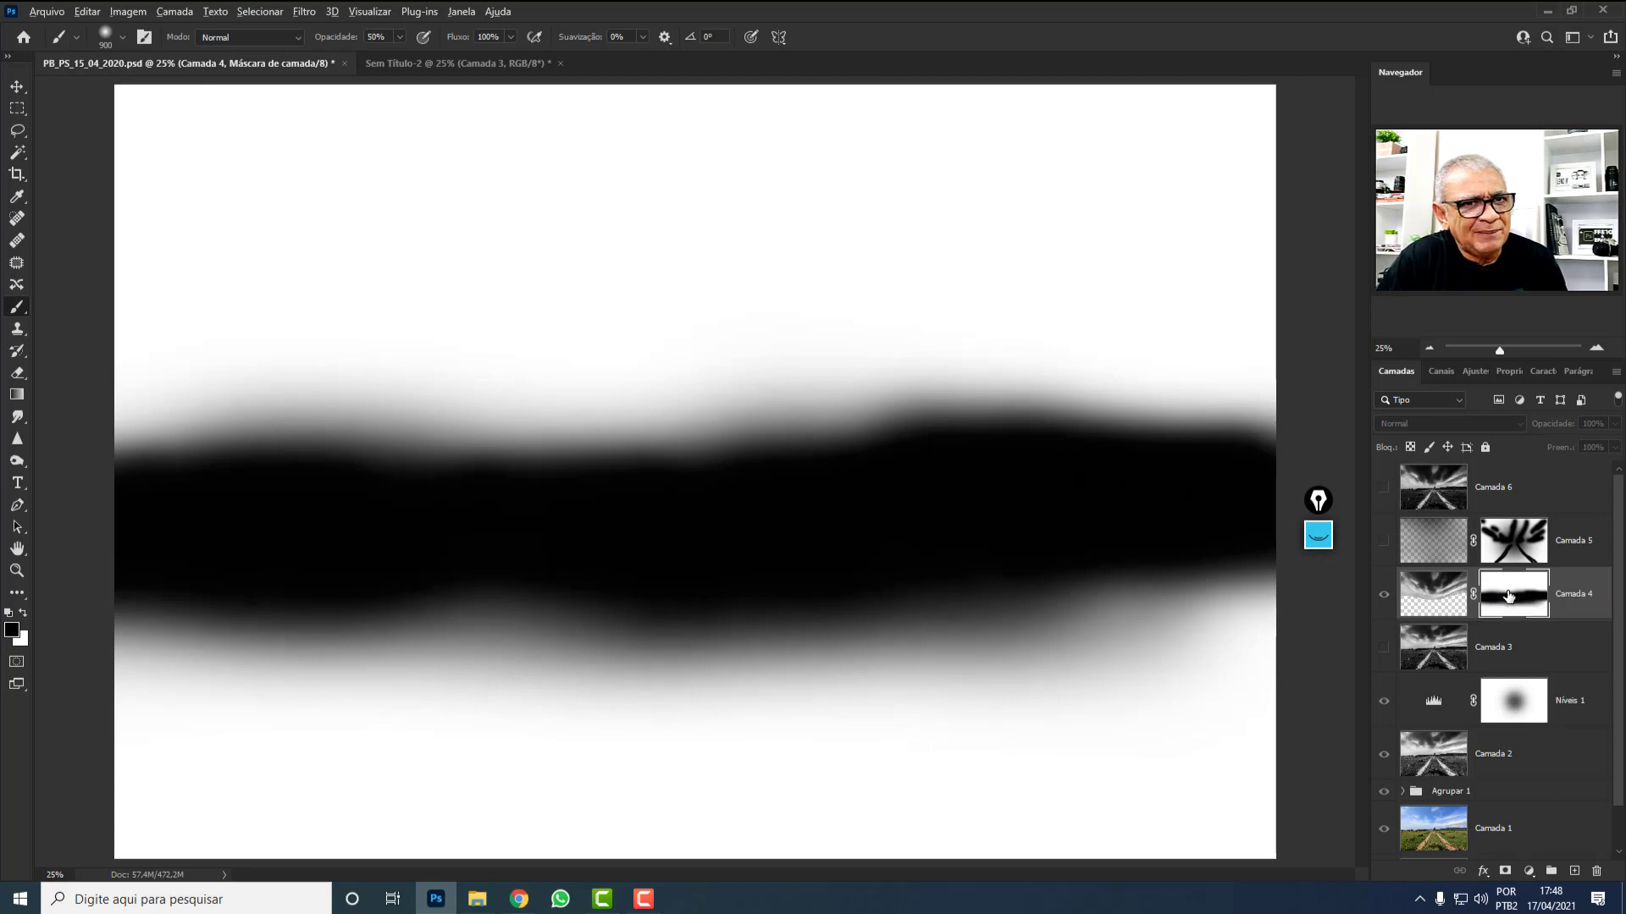
pyautogui.keyDown('alt'); pyautogui.click(1508, 596); pyautogui.keyUp('alt')
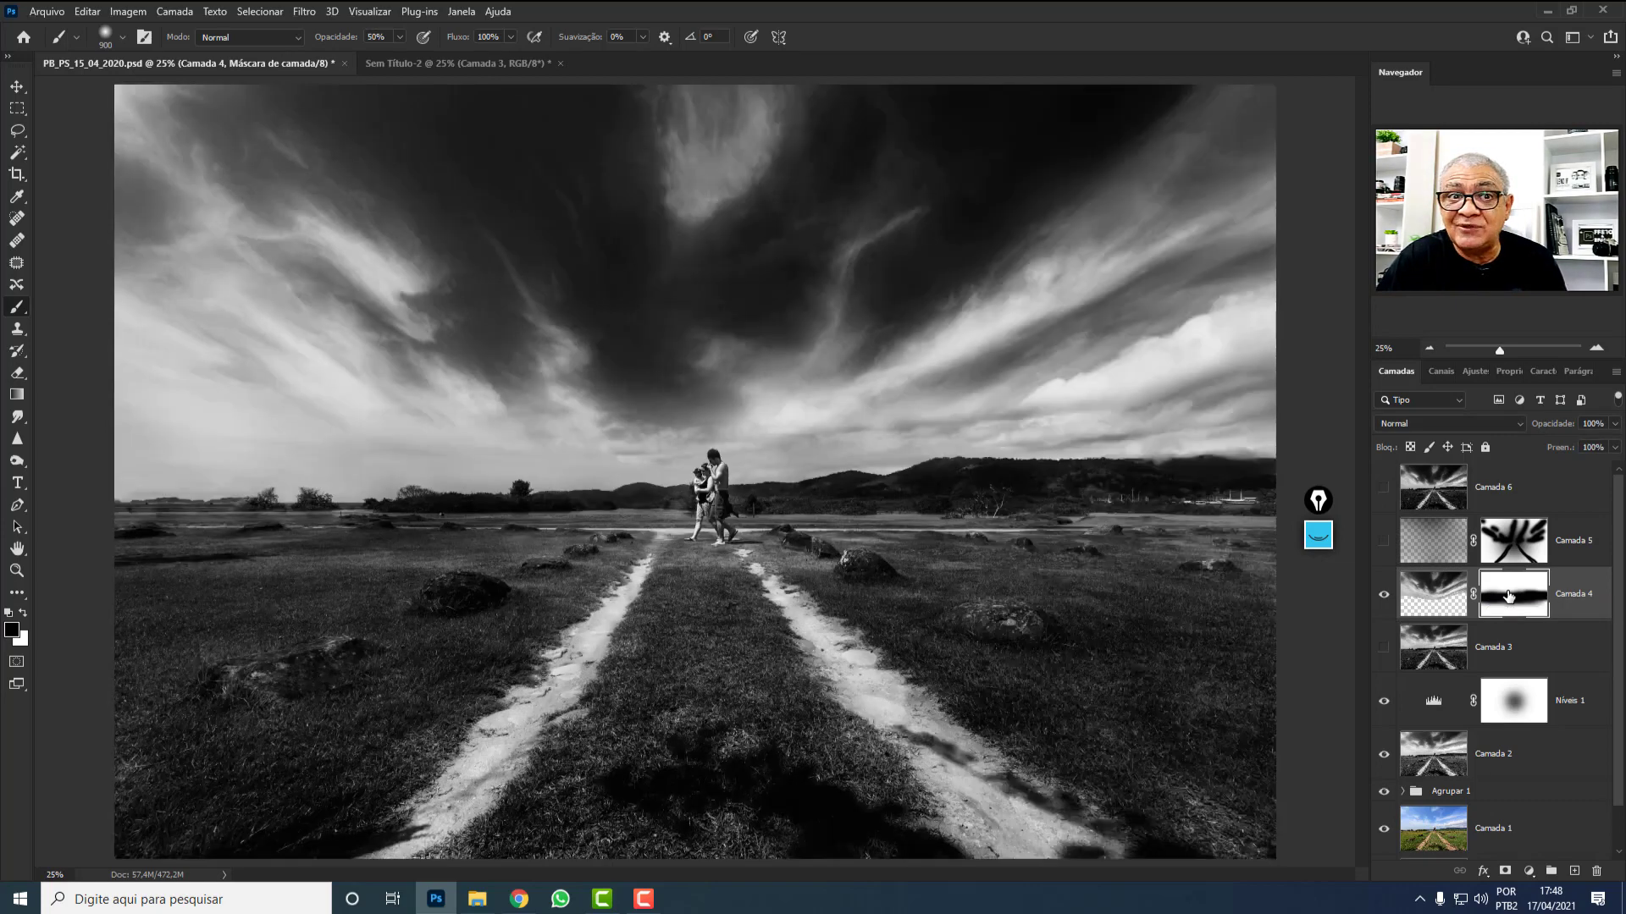
pyautogui.click(464, 66)
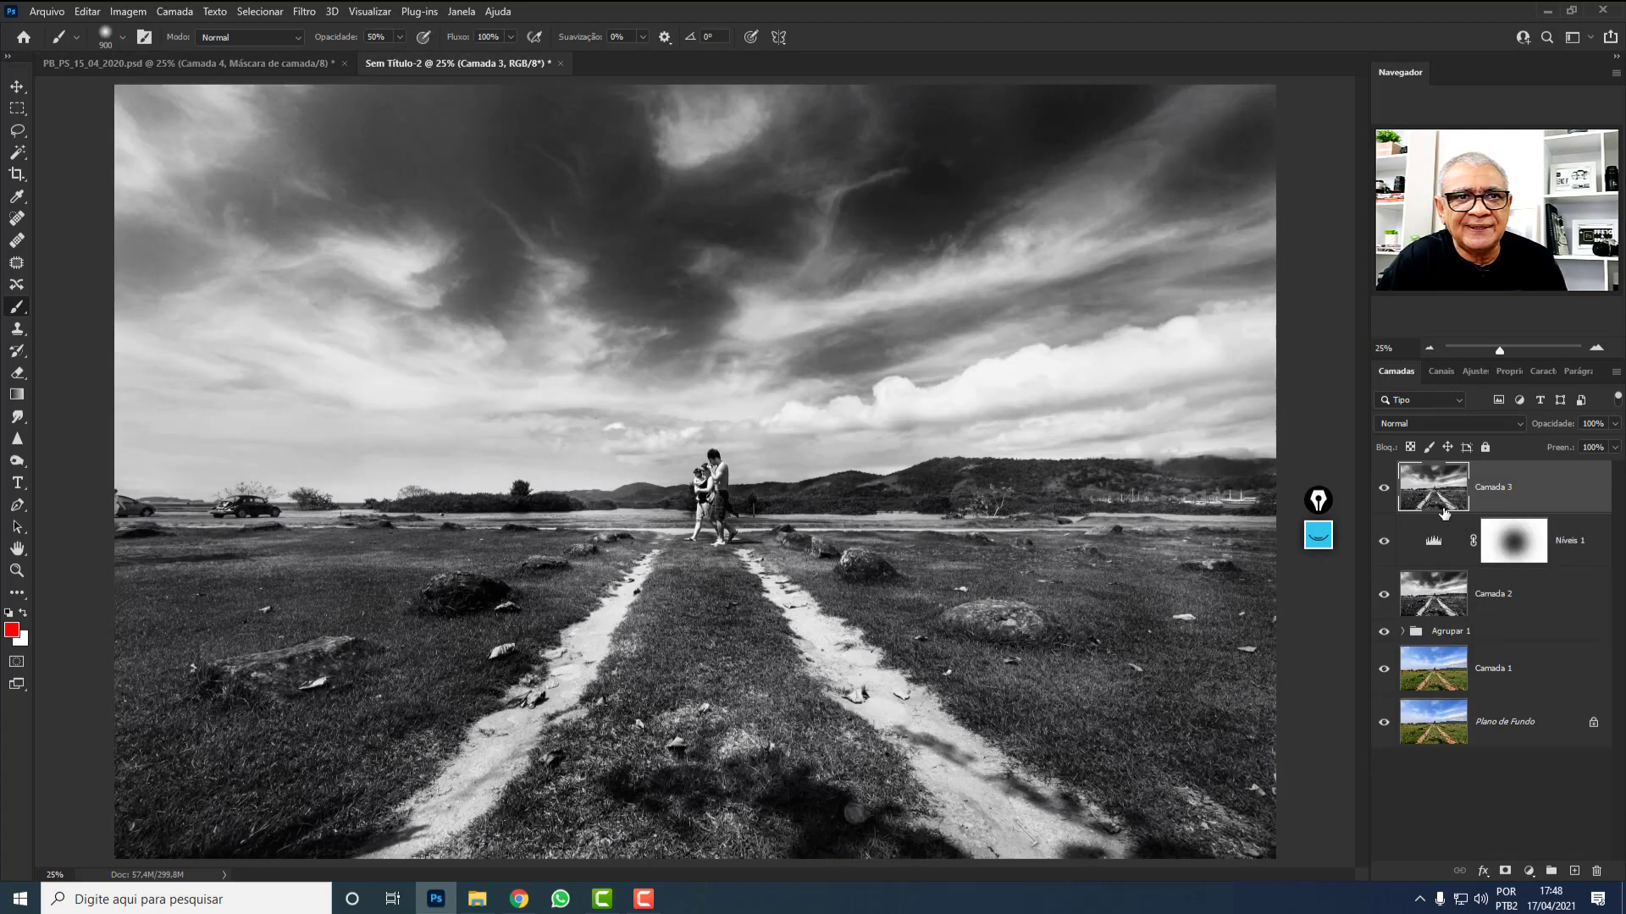
# Select the sky of Camada 3 automatically and copy it to a new layer.
pyautogui.click(261, 12)
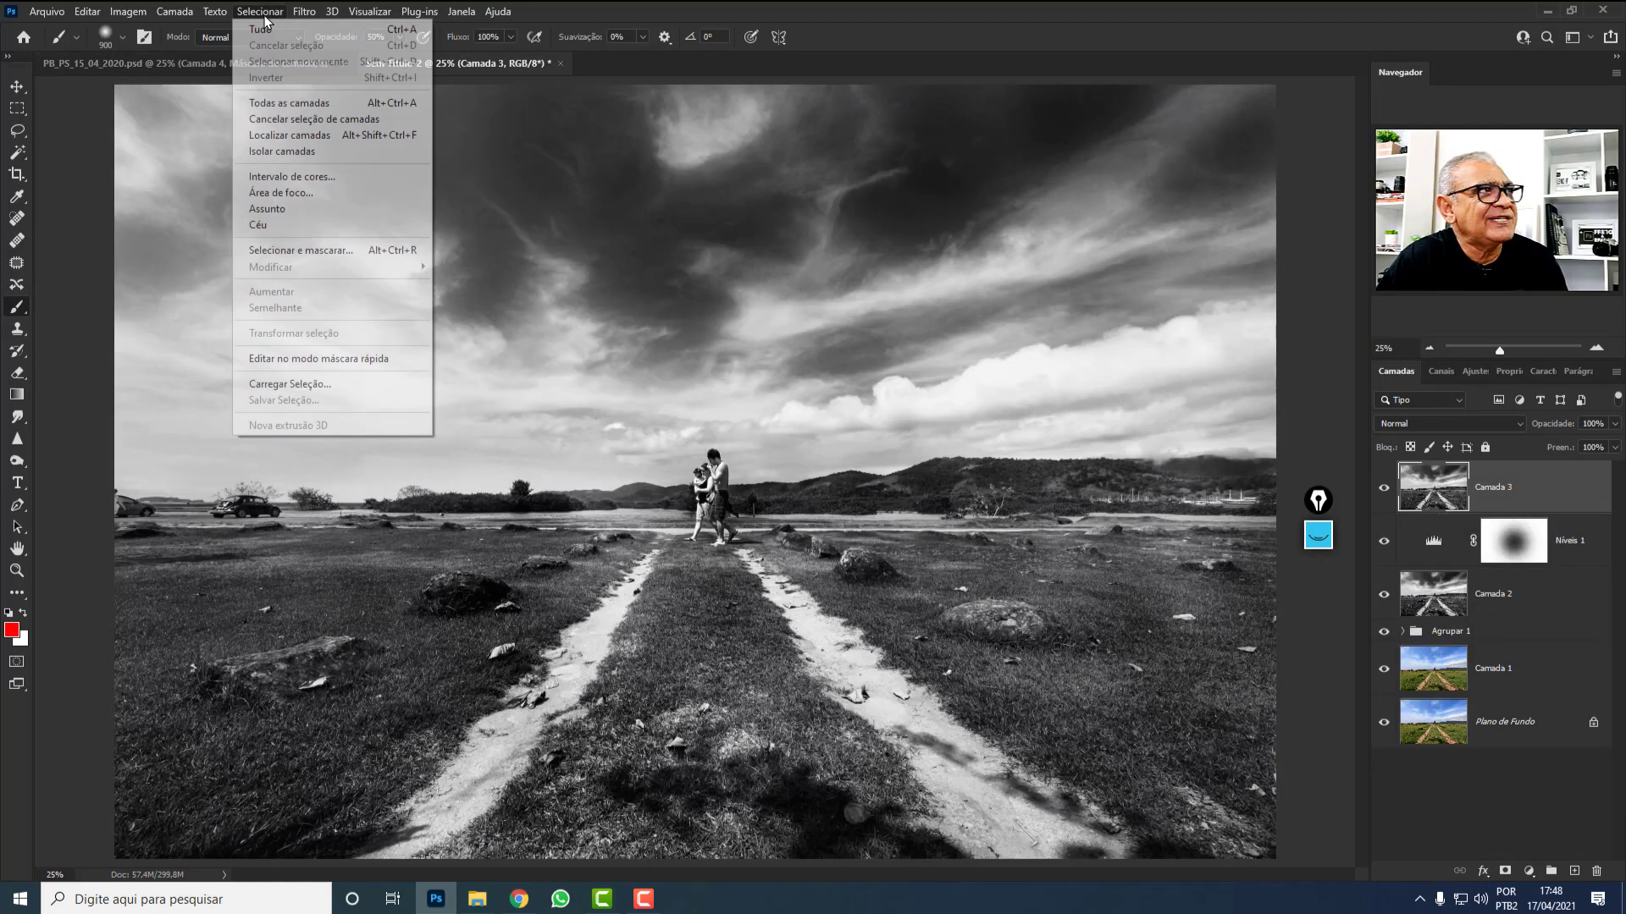
pyautogui.click(309, 225)
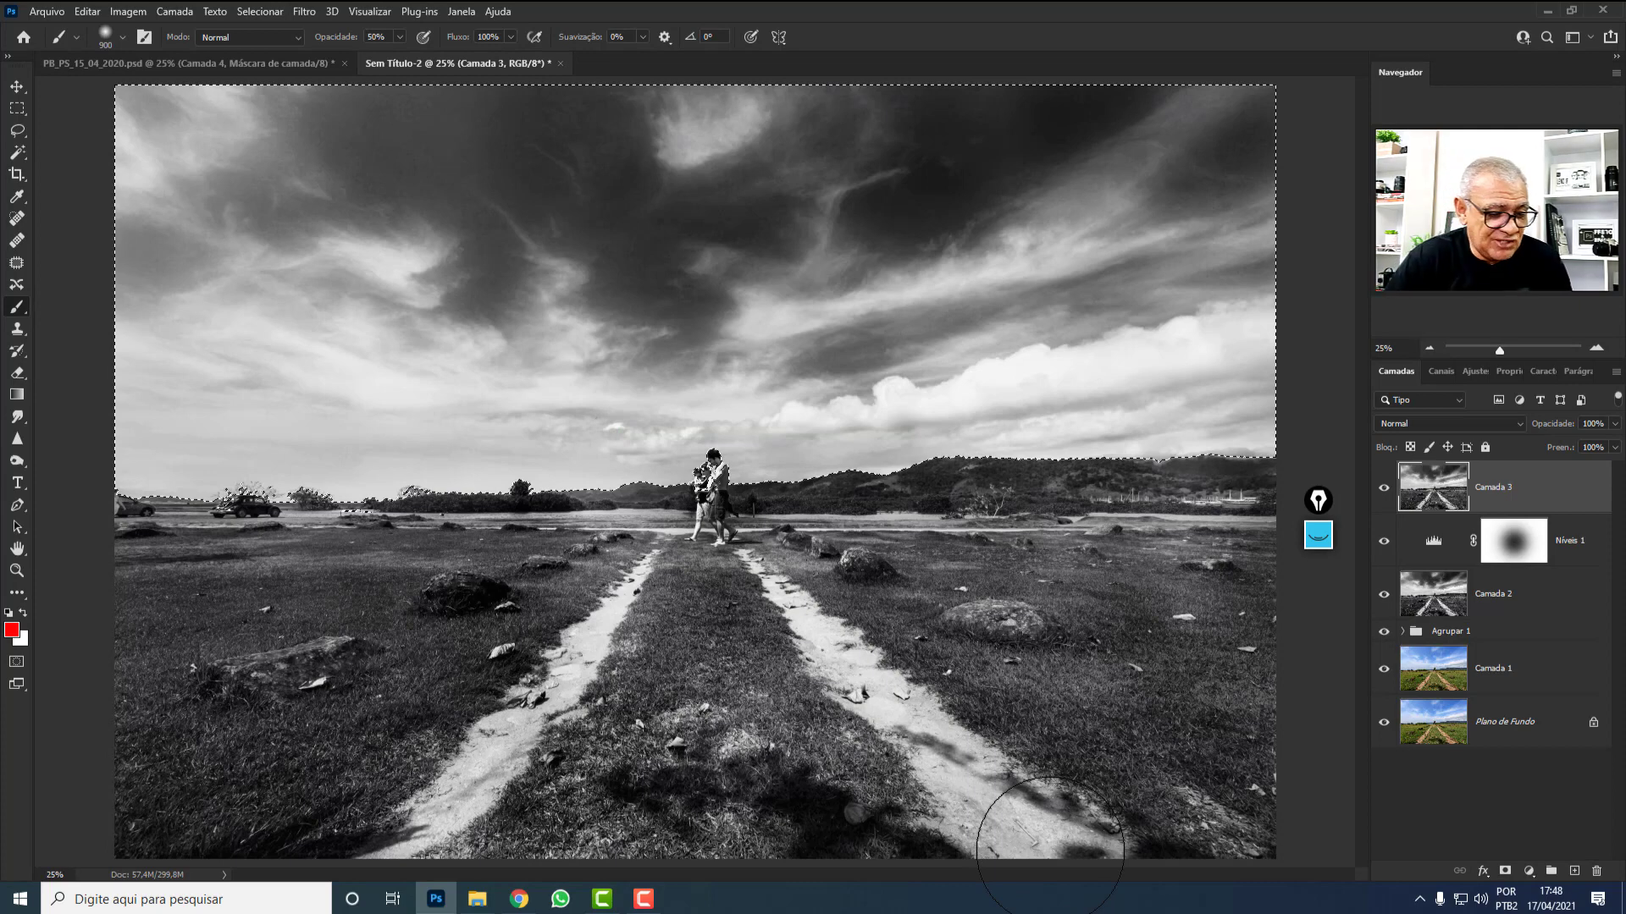
pyautogui.hotkey('ctrl', 'j')
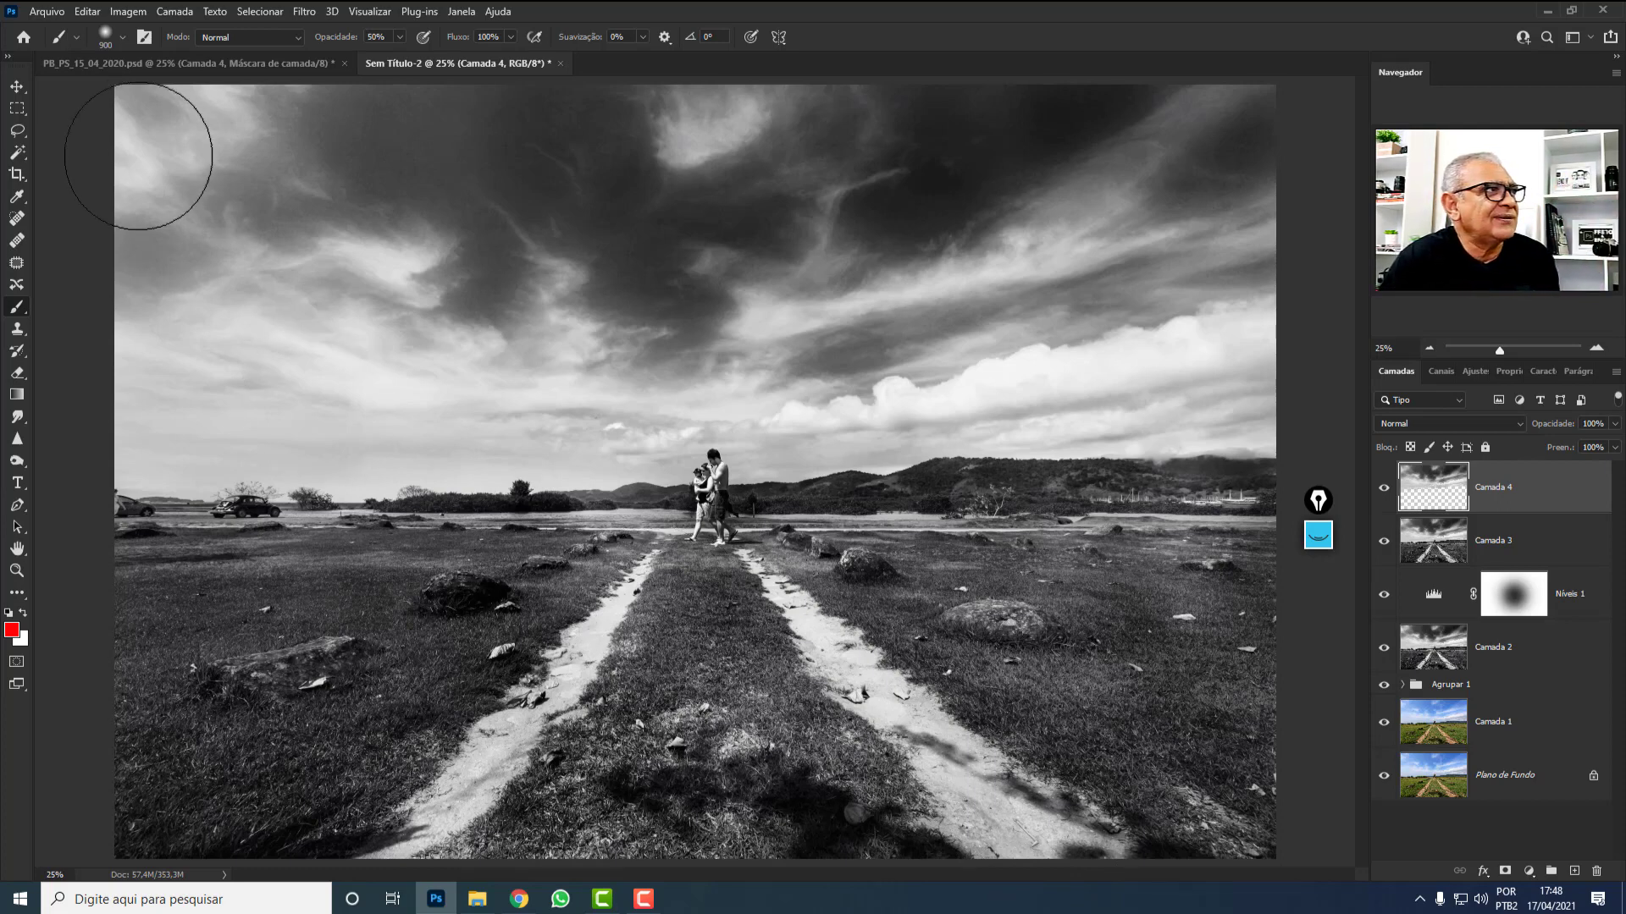
# Start a Warp transformation on the copied sky layer and add a vertical split line running through the couple.
pyautogui.click(89, 12)
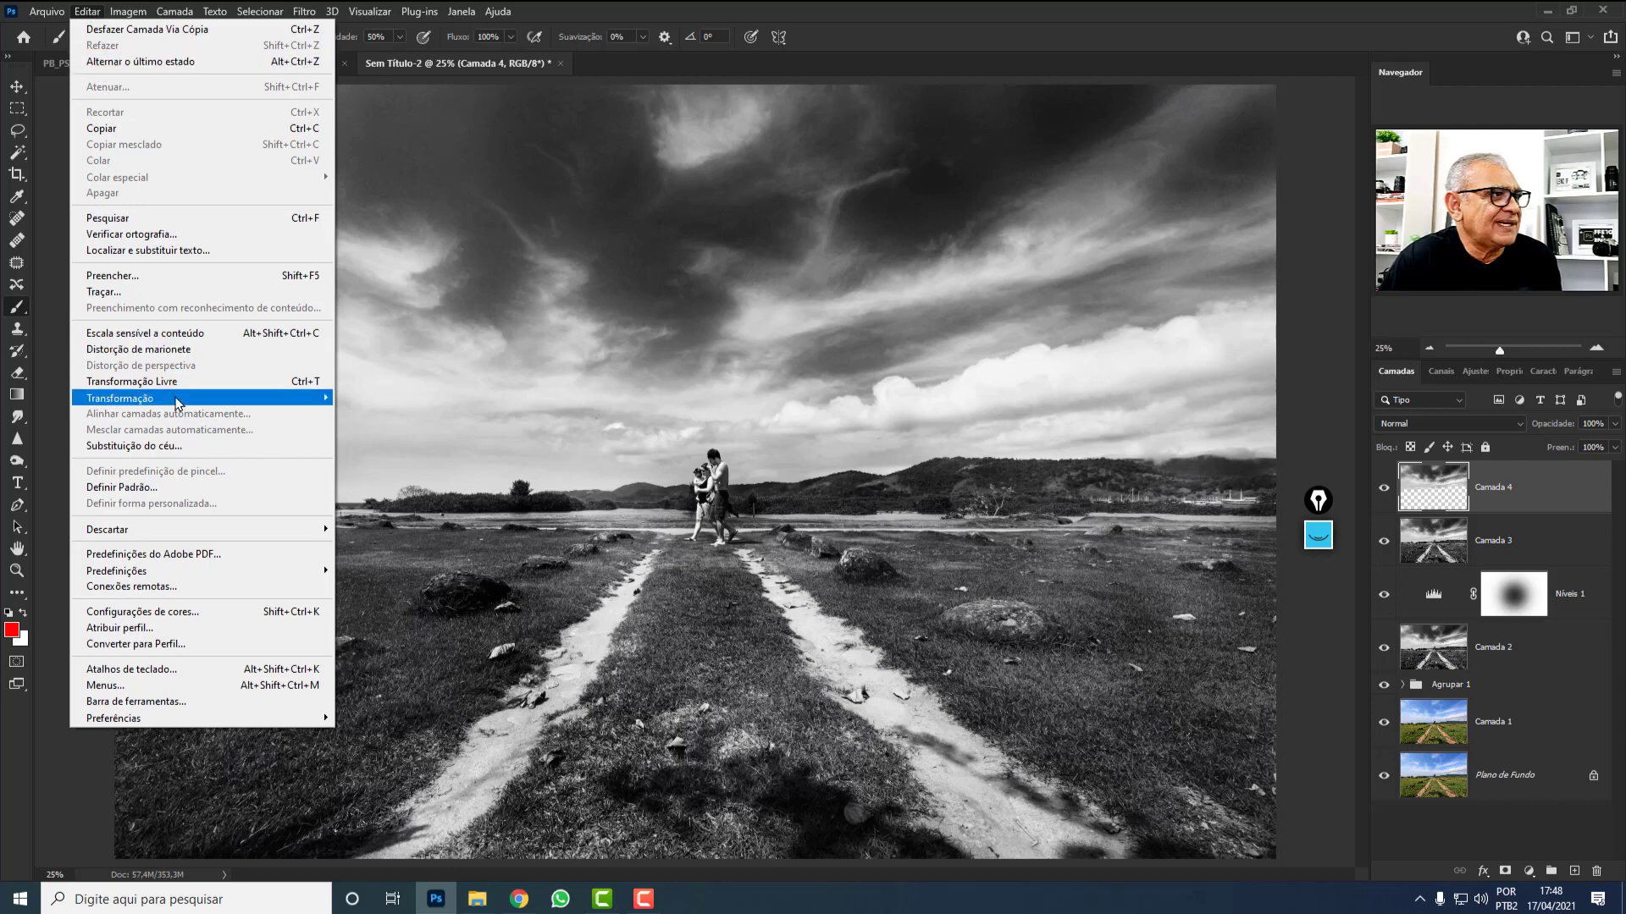
pyautogui.moveTo(161, 398)
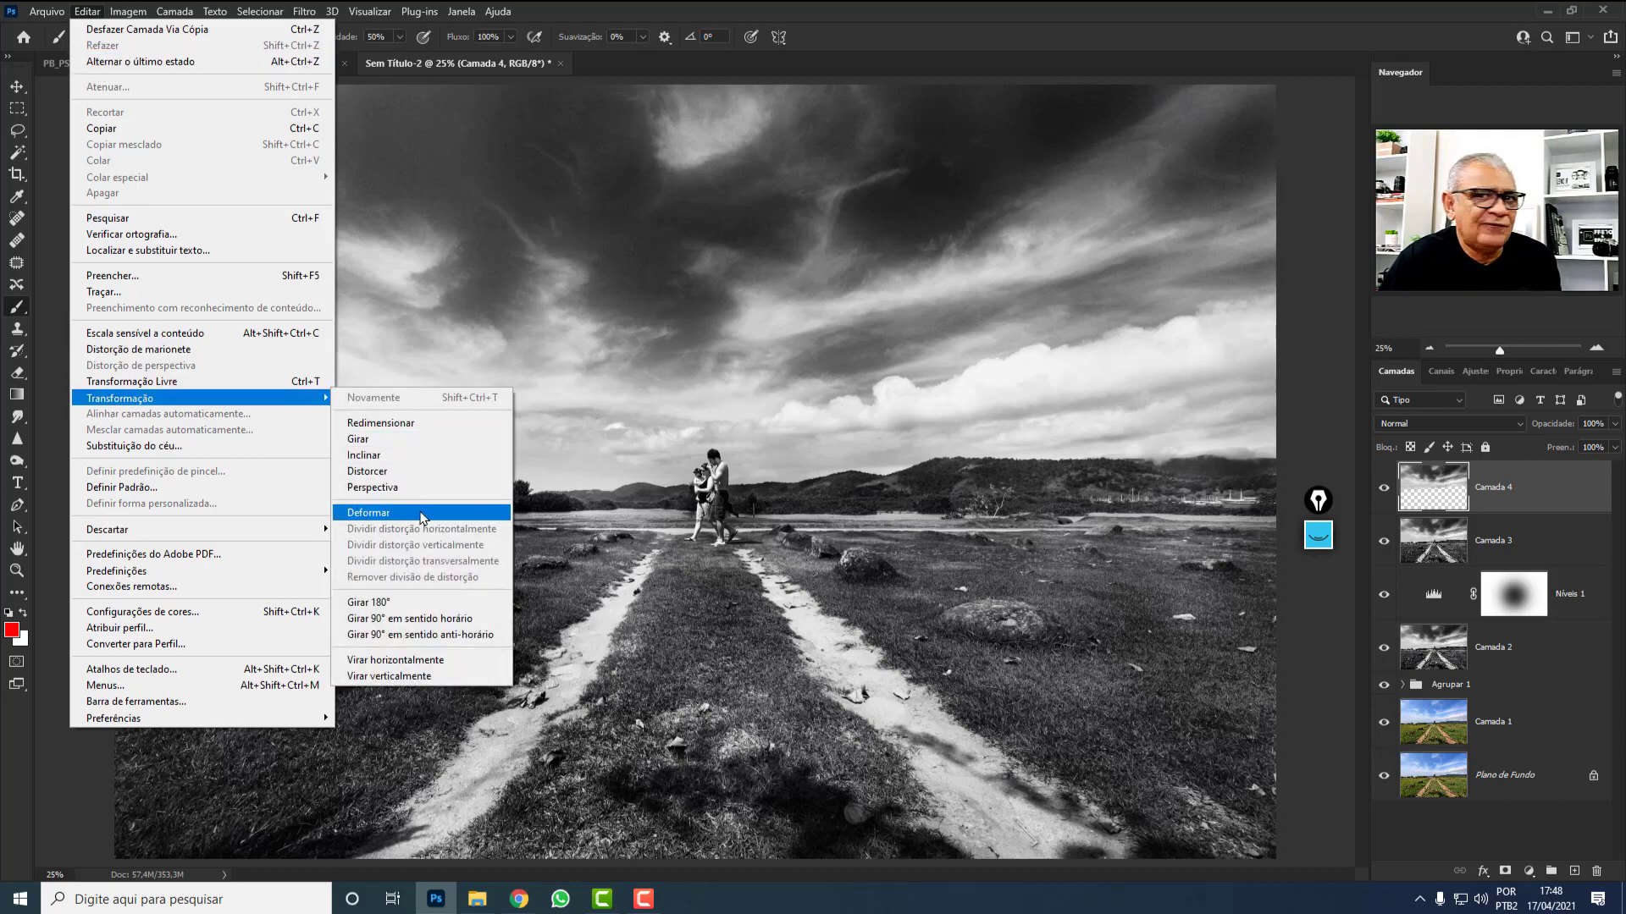
pyautogui.click(373, 513)
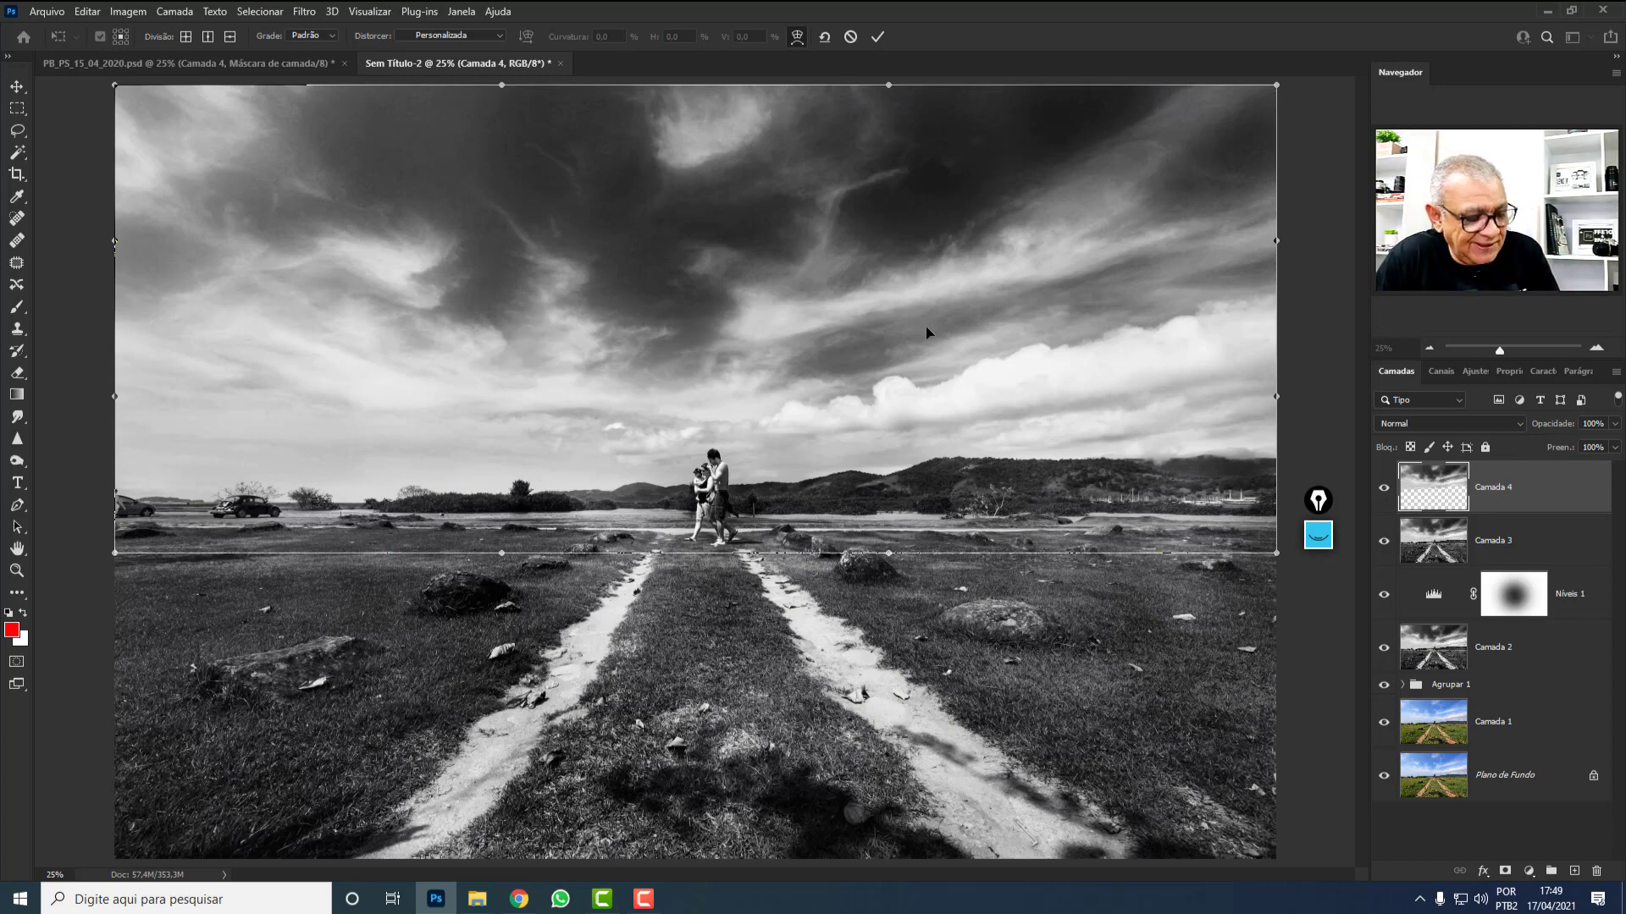
pyautogui.press('alt')
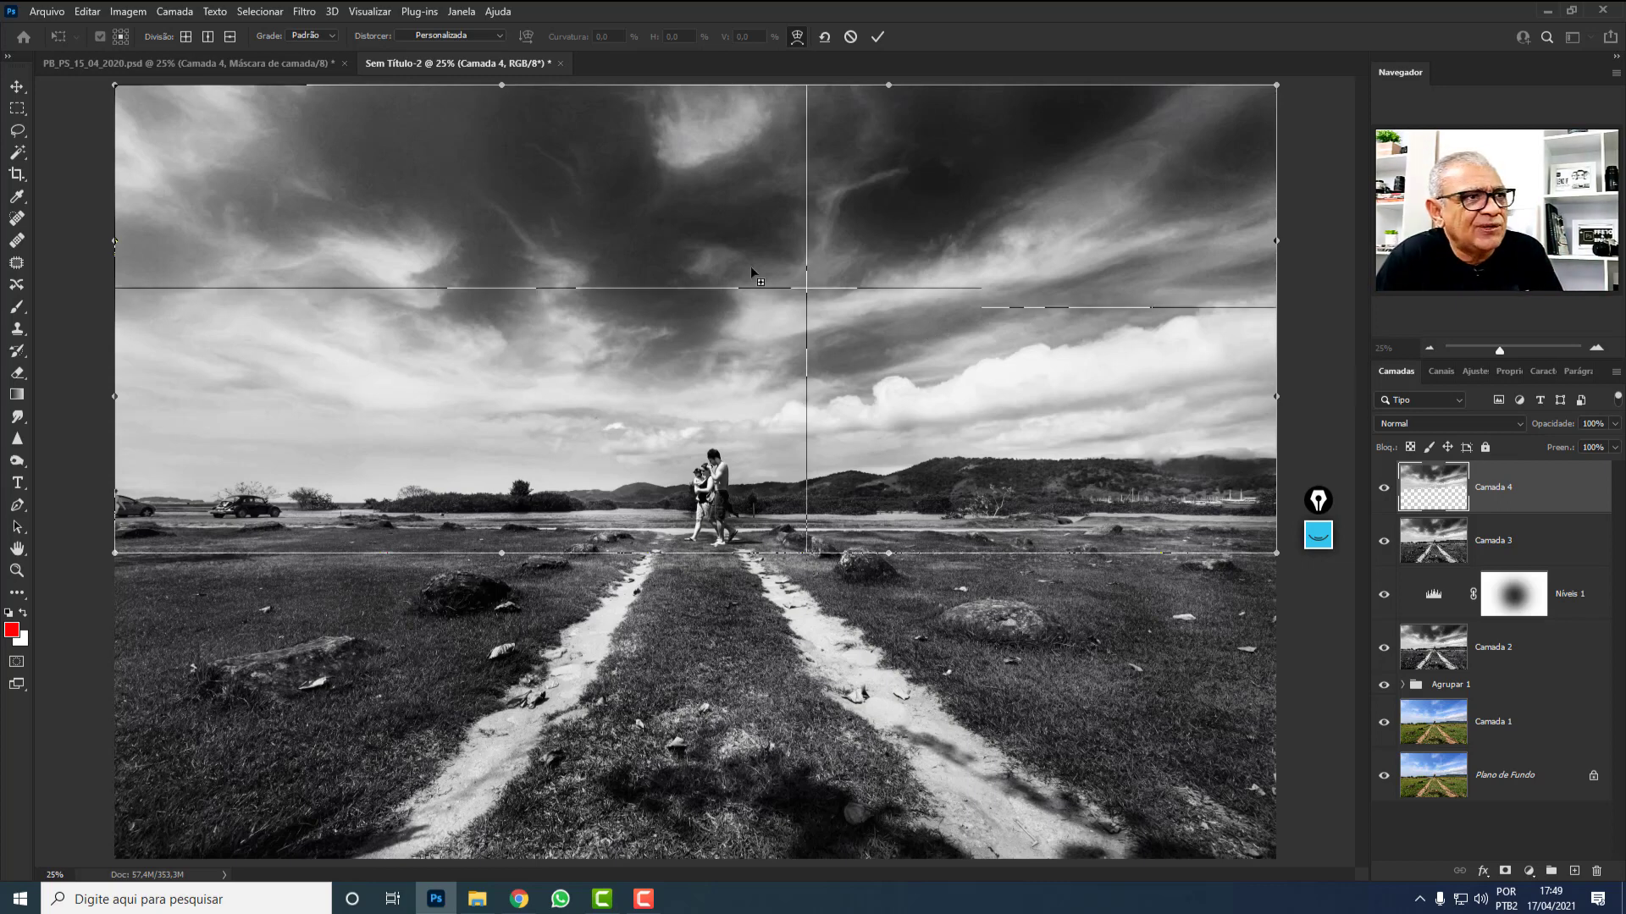
pyautogui.click(714, 556)
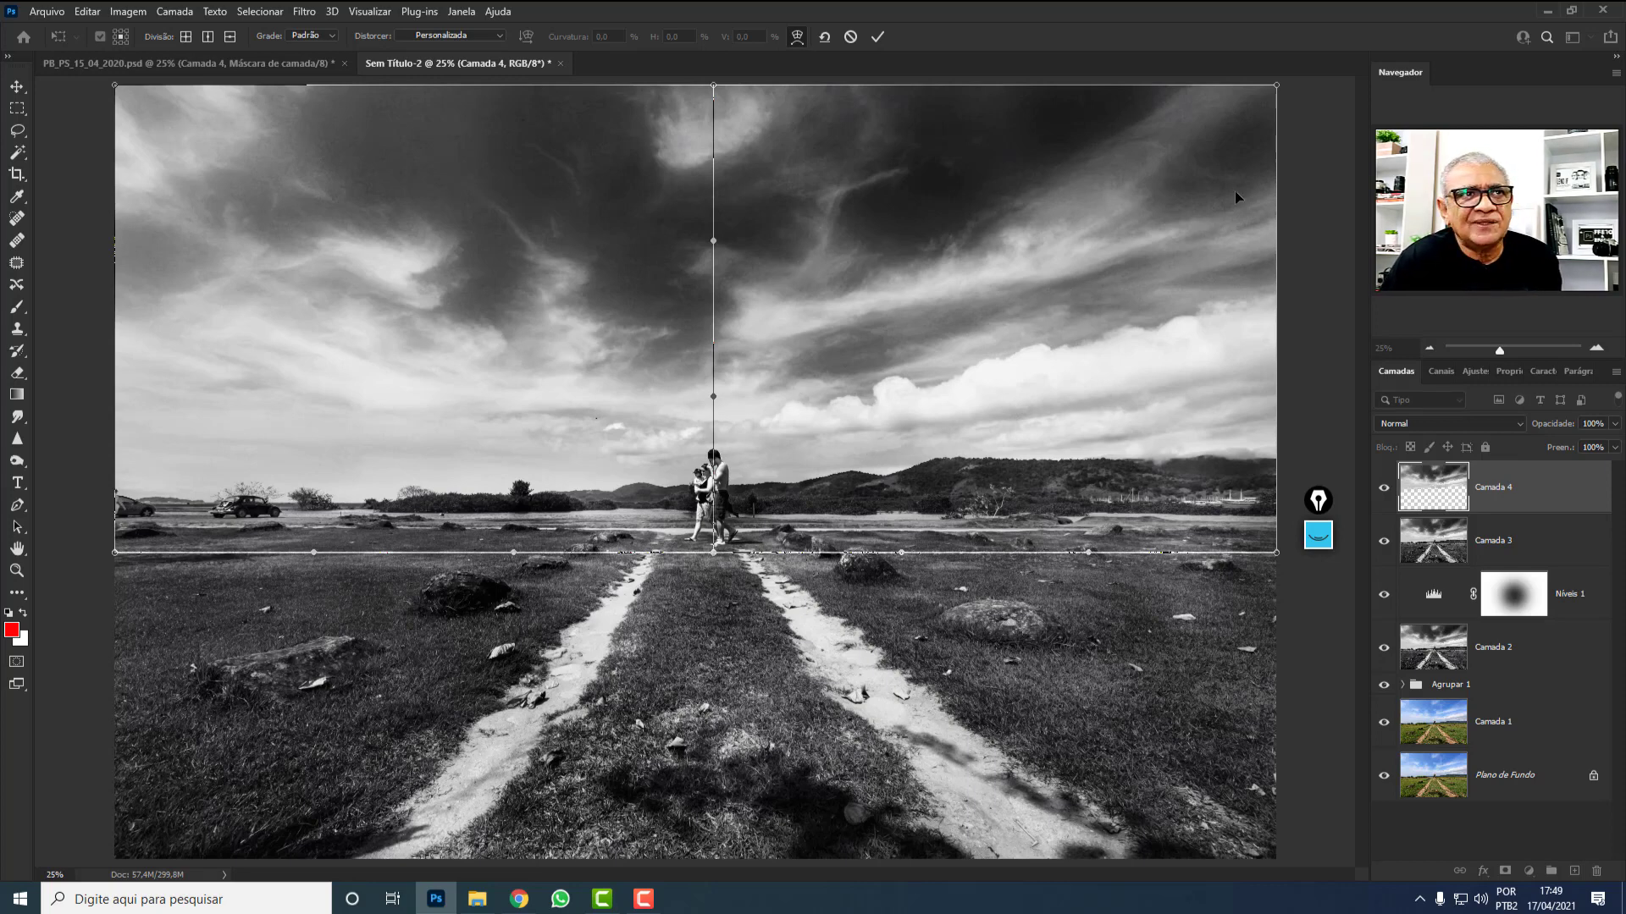
# Pull the warp's upper-right corner well above and slightly outside the canvas to stretch the clouds diagonally.
pyautogui.moveTo(1276, 85); pyautogui.dragTo(1263, 67)
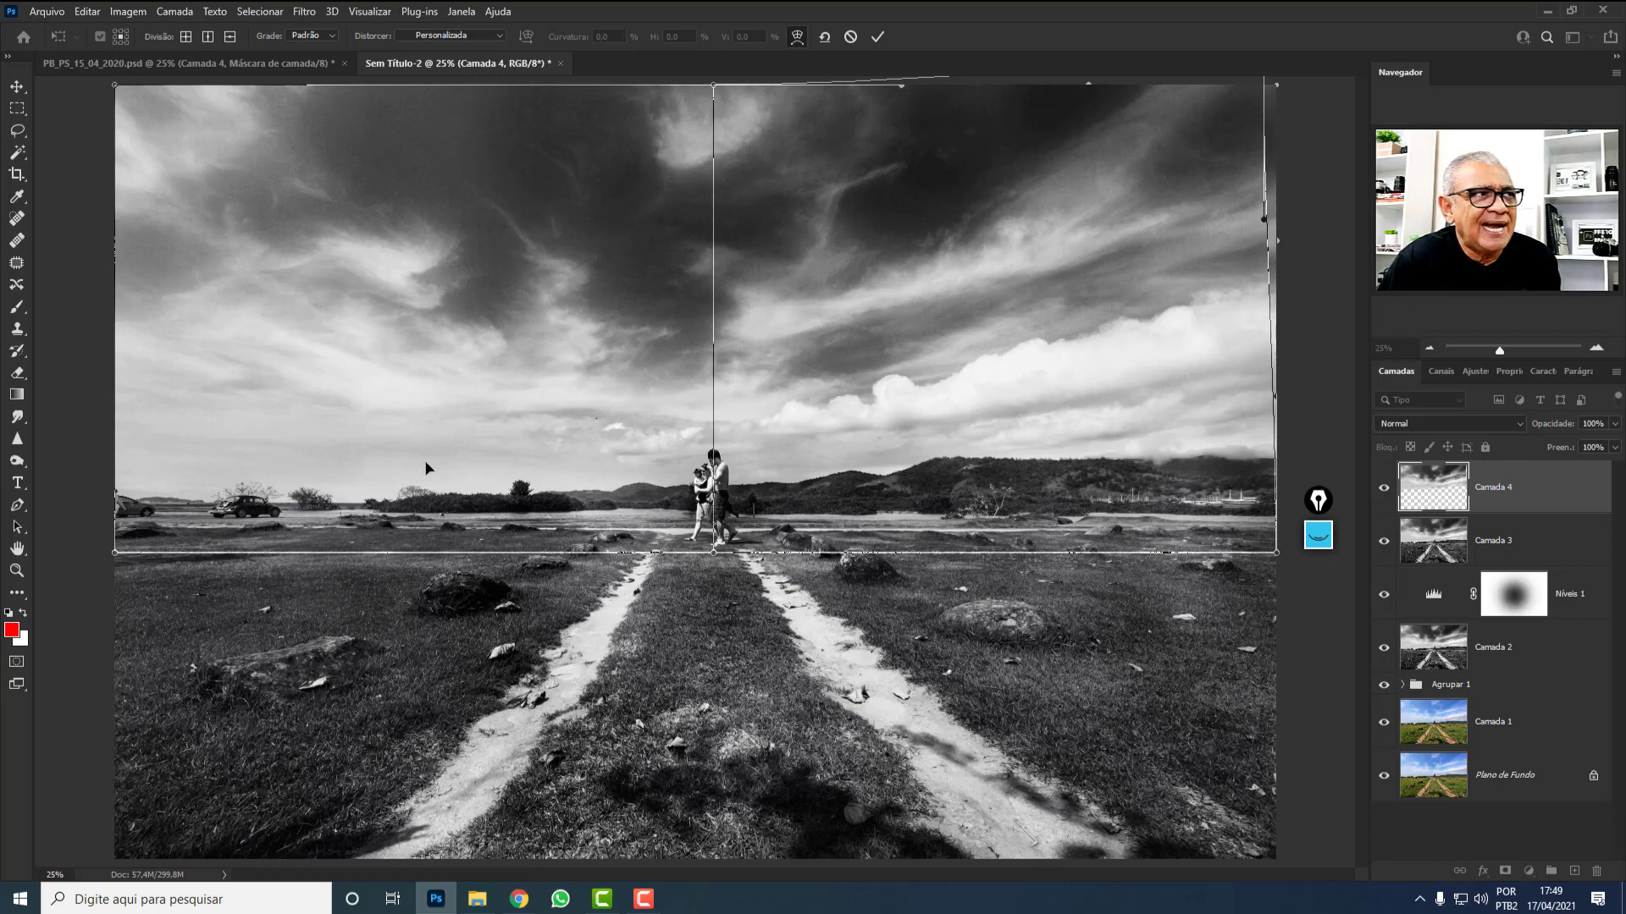
pyautogui.hotkey('ctrl', '-')
pyautogui.hotkey('ctrl', '-')
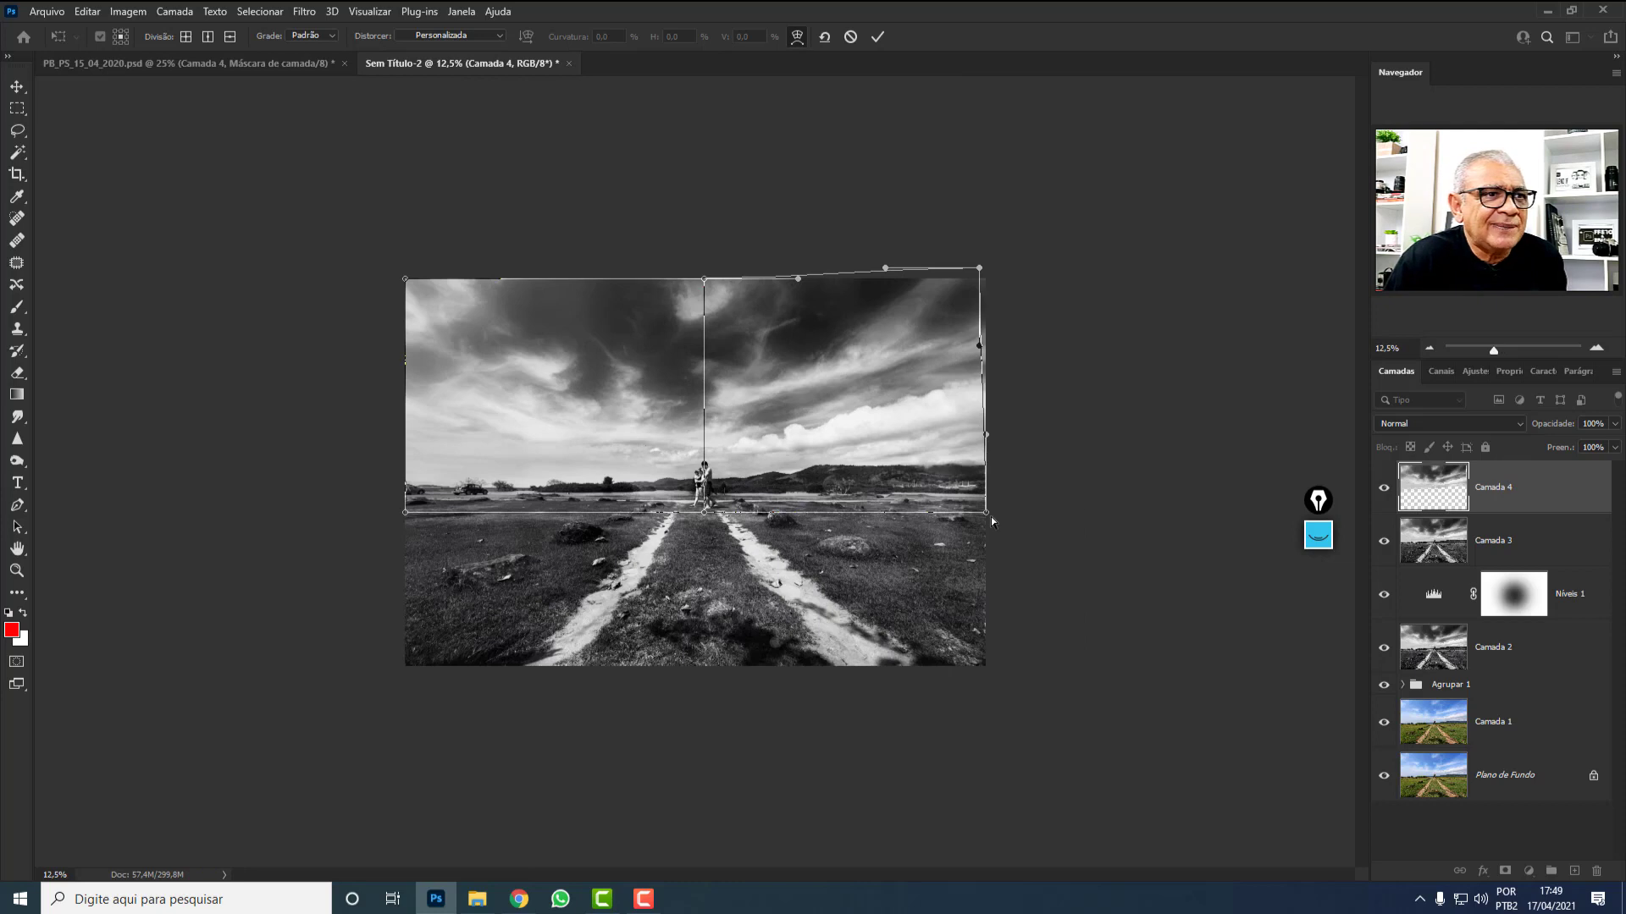
pyautogui.moveTo(986, 513); pyautogui.dragTo(983, 481)
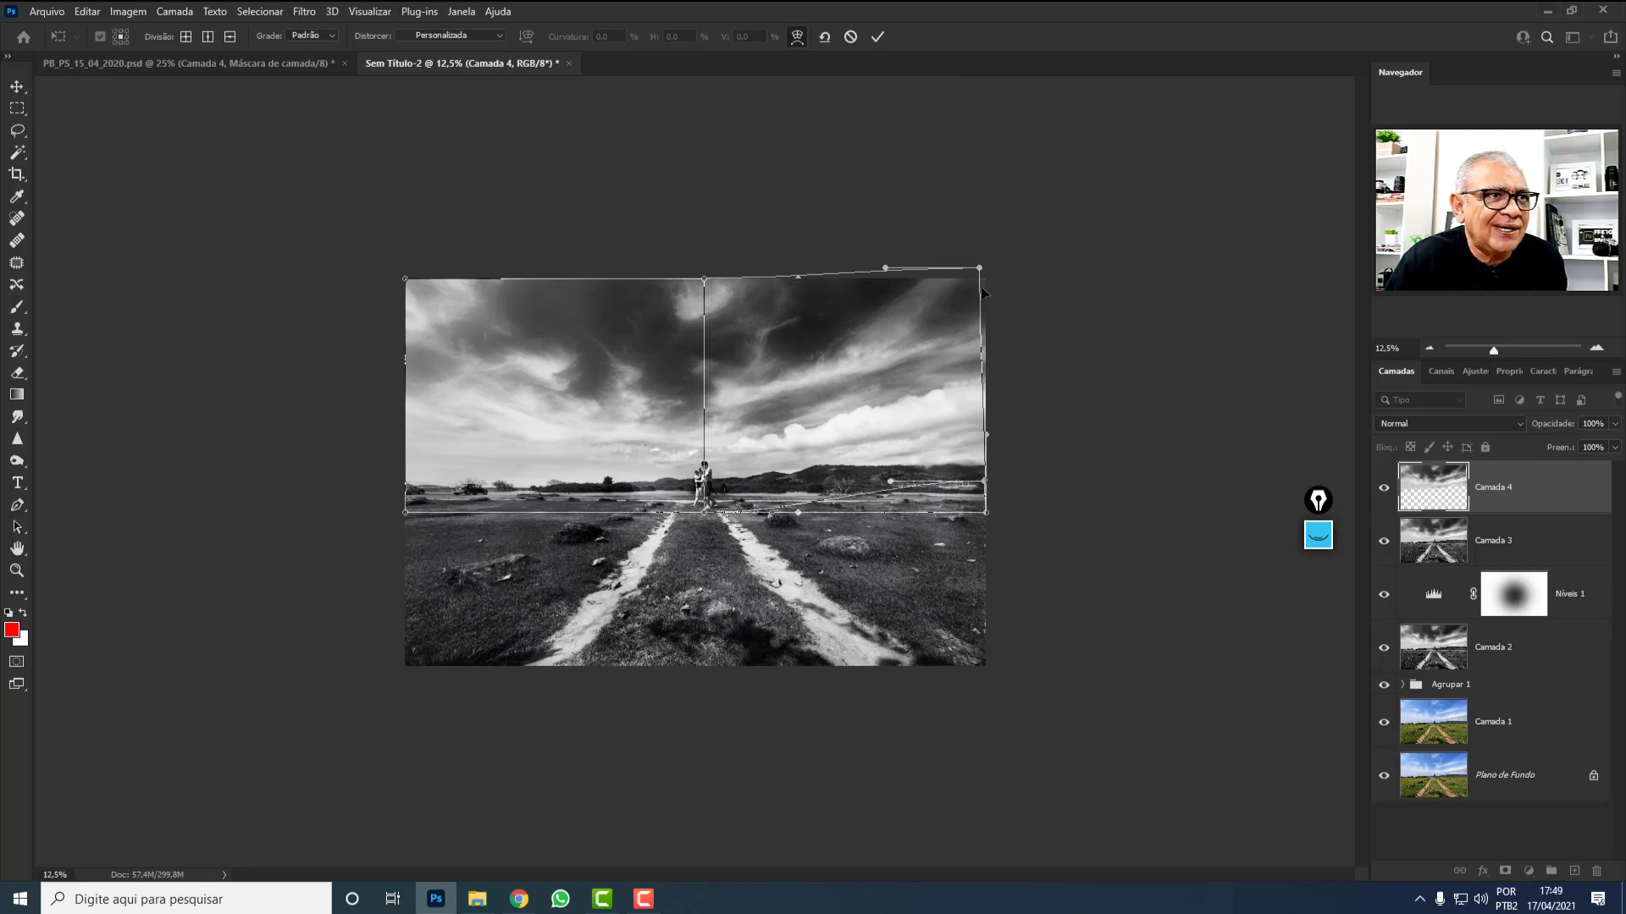
pyautogui.moveTo(983, 260); pyautogui.dragTo(1036, 125)
# Curve the warp along the central split, raise its top anchor slightly above the image and move the lower-right corner slightly down and outward.
pyautogui.moveTo(705, 280); pyautogui.dragTo(825, 301)
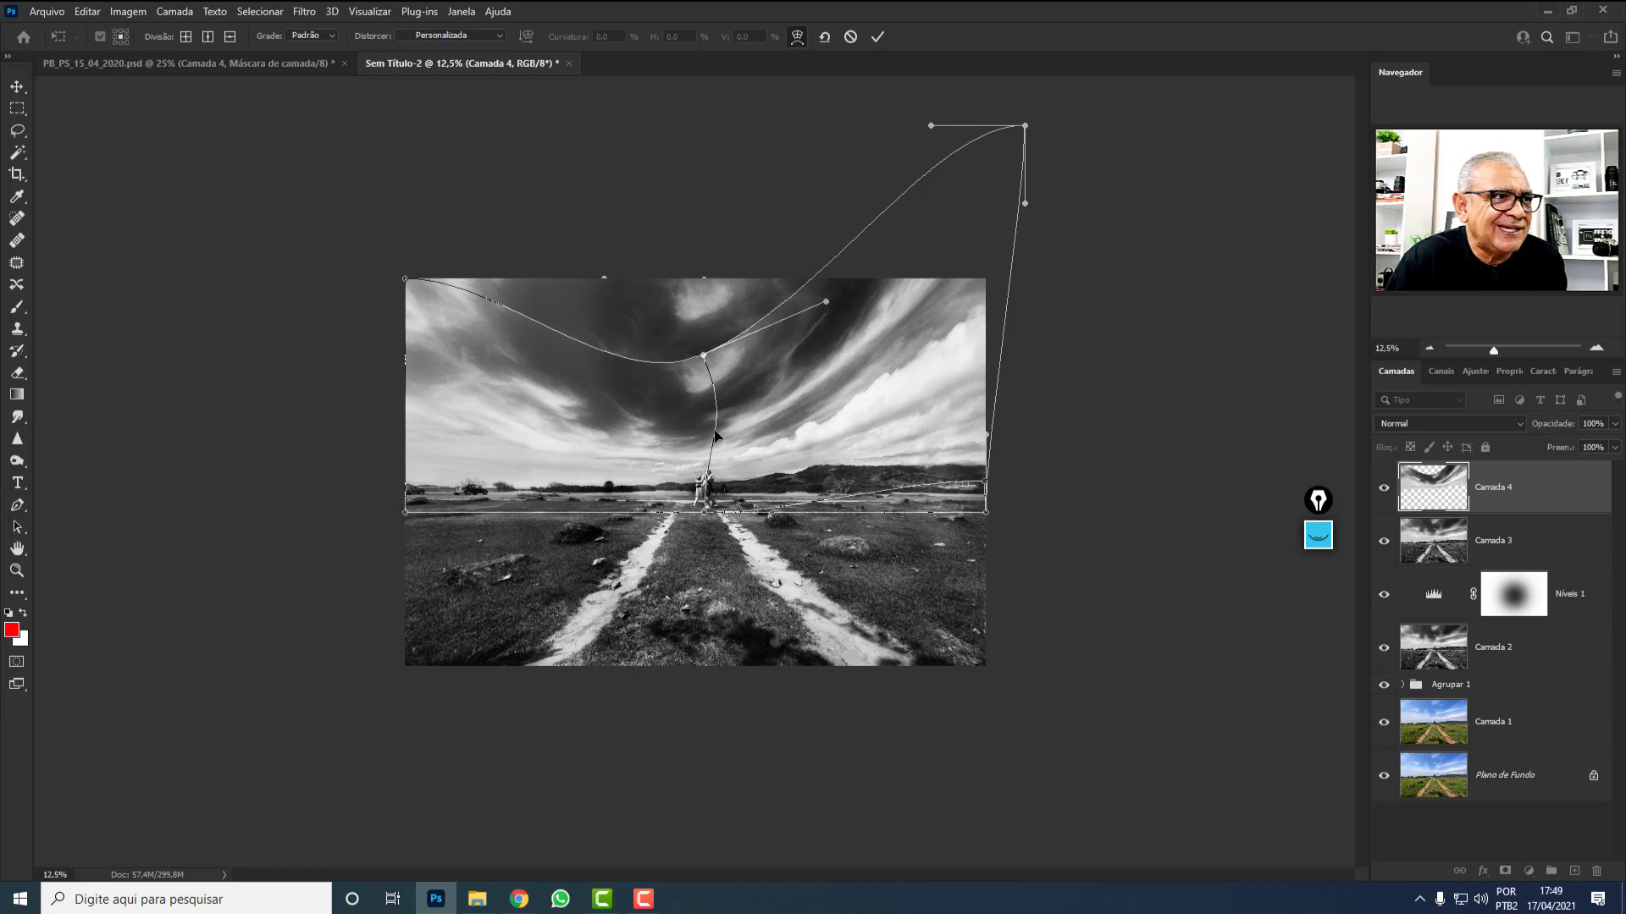
pyautogui.moveTo(715, 432); pyautogui.dragTo(708, 453)
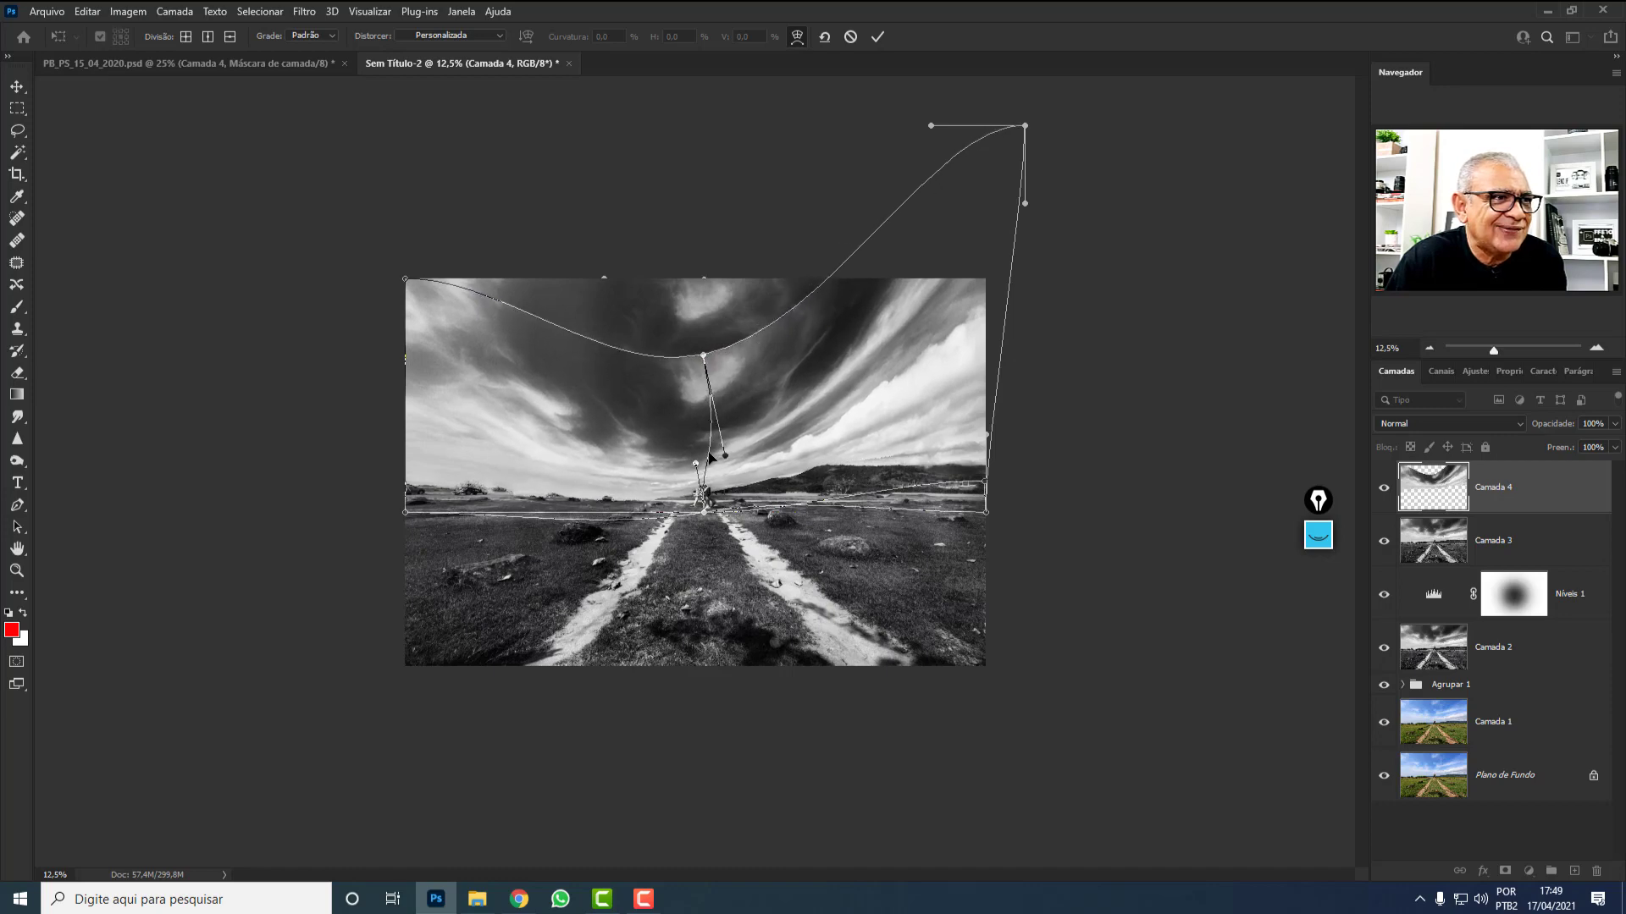
pyautogui.moveTo(703, 357); pyautogui.dragTo(698, 263)
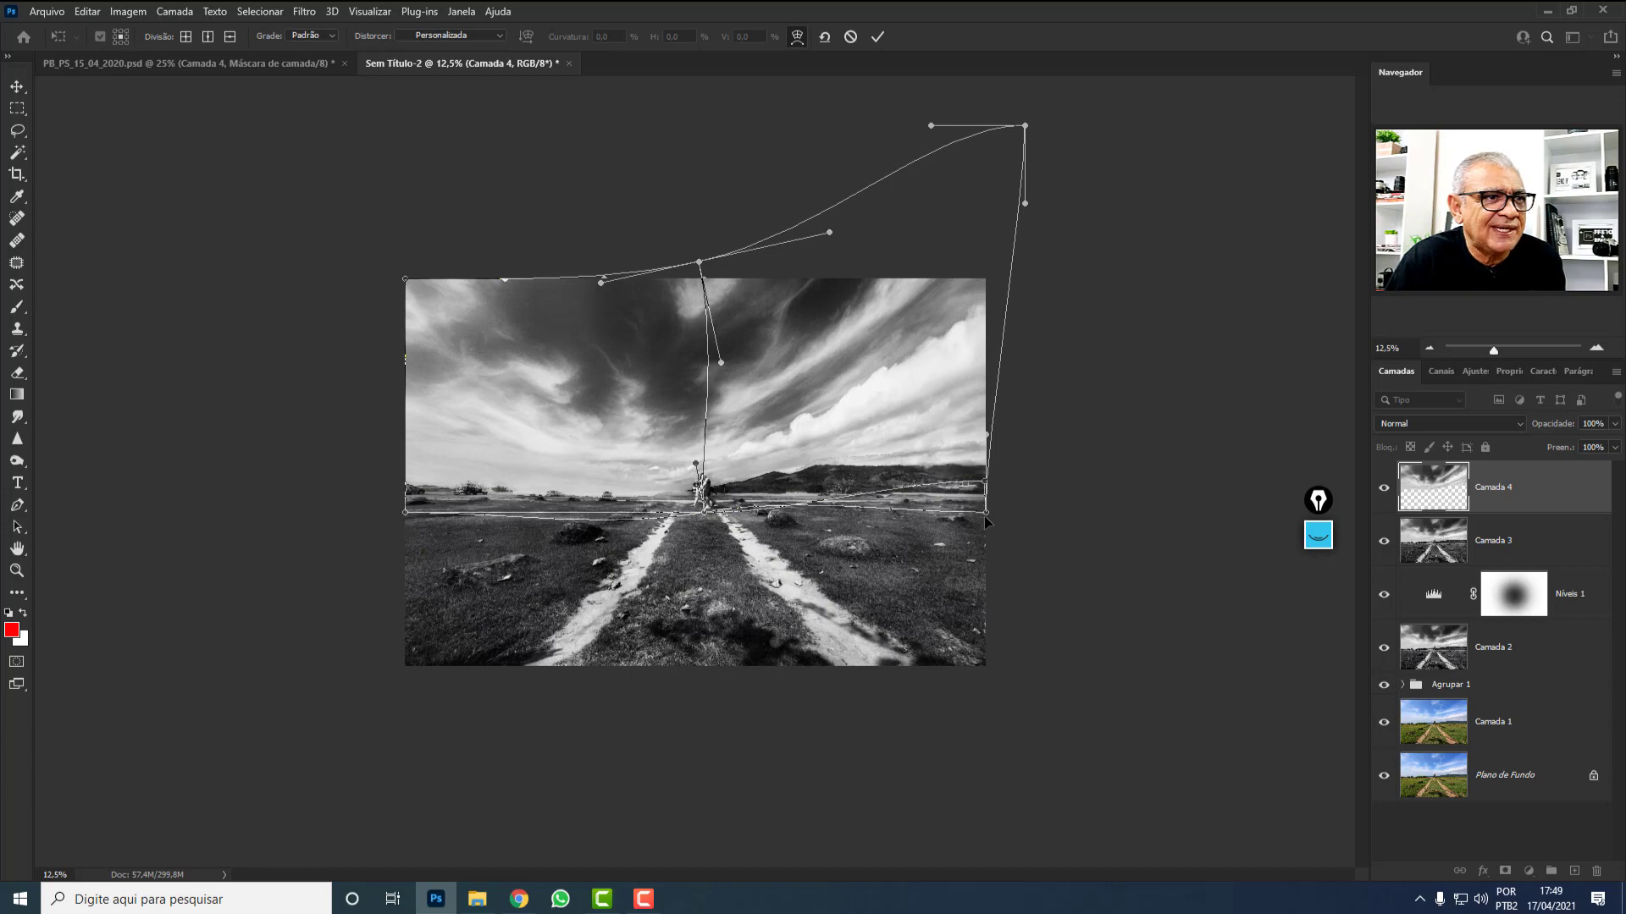
pyautogui.moveTo(985, 519); pyautogui.dragTo(993, 529)
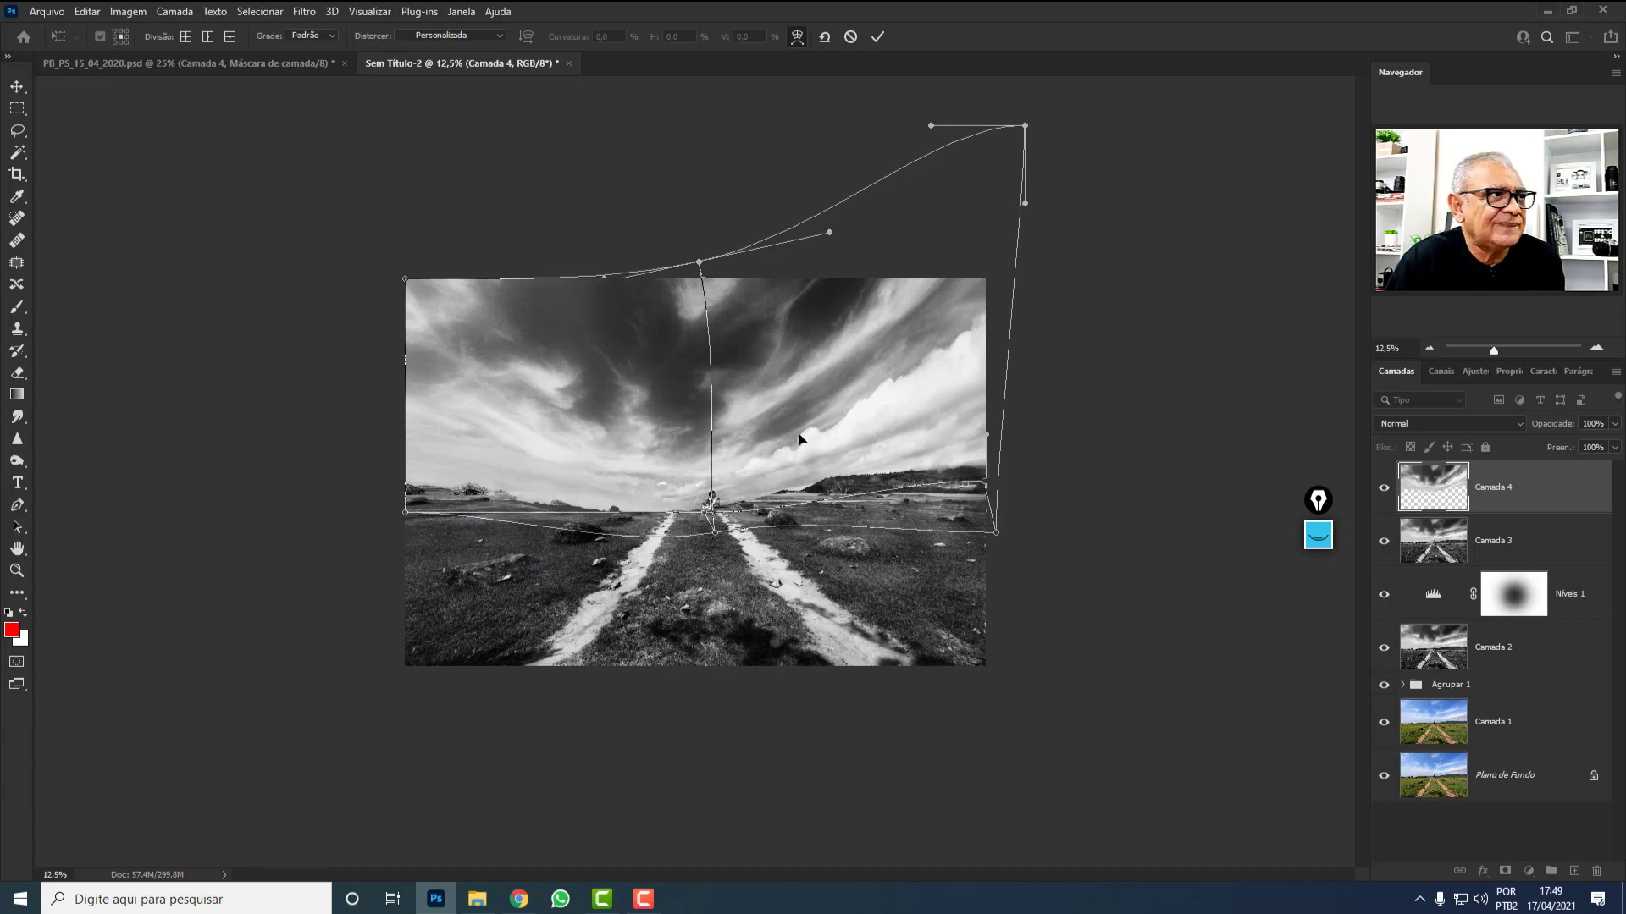
# Pull the warp's upper-left corner above and outside the canvas and bend the left half so its clouds converge on the couple.
pyautogui.moveTo(413, 281); pyautogui.dragTo(369, 174)
pyautogui.moveTo(606, 288); pyautogui.dragTo(588, 250)
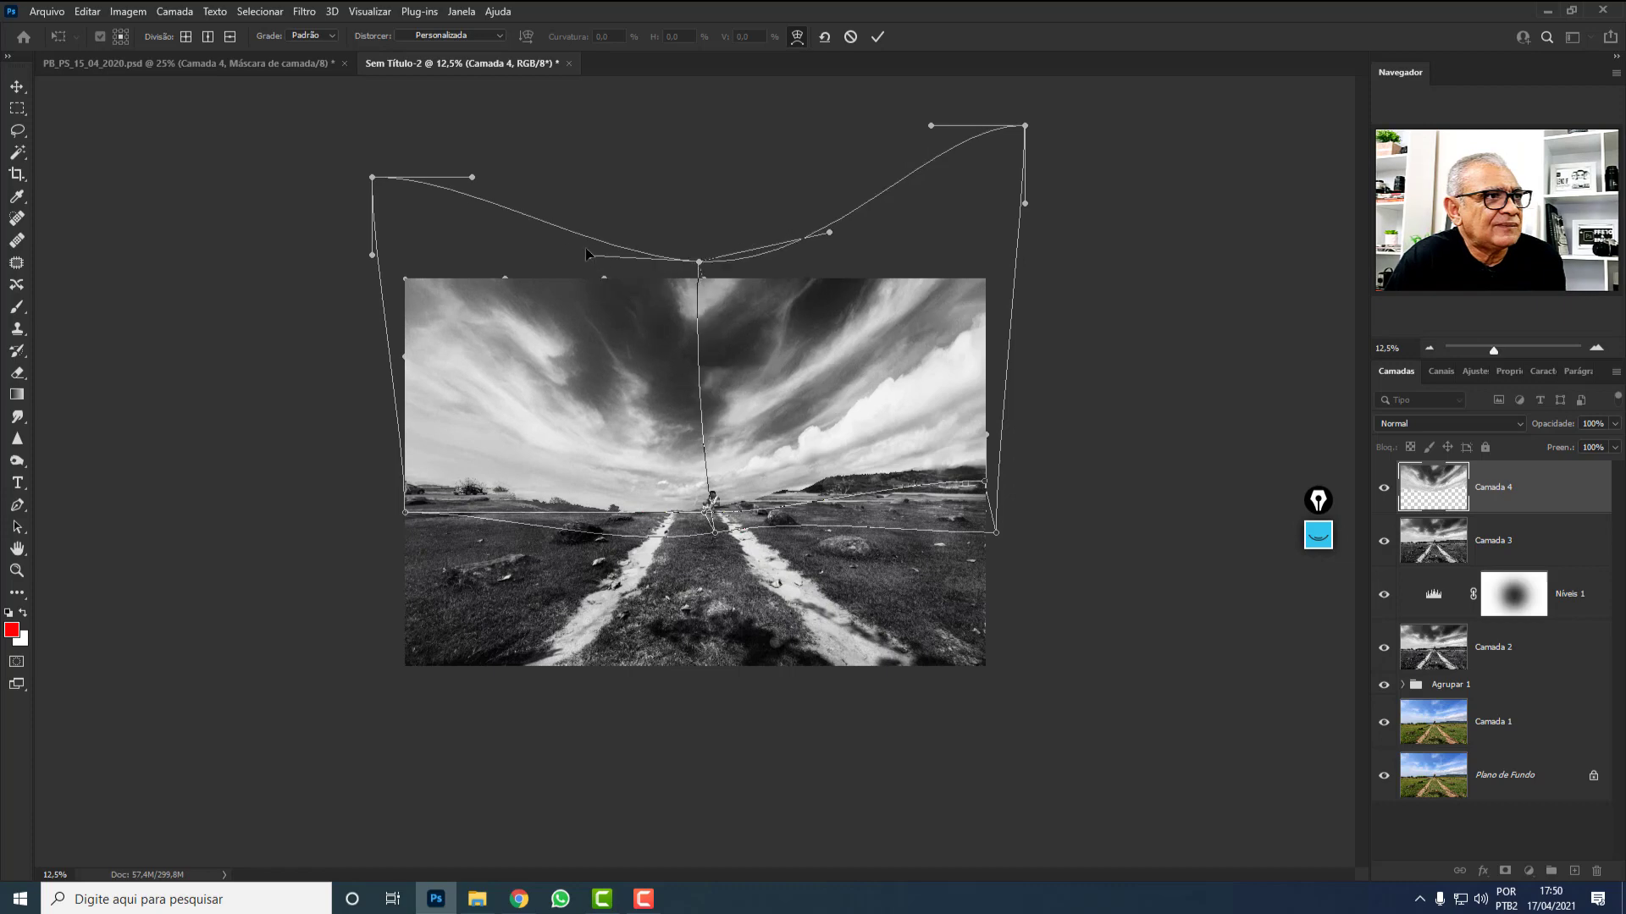
pyautogui.moveTo(542, 457); pyautogui.dragTo(555, 448)
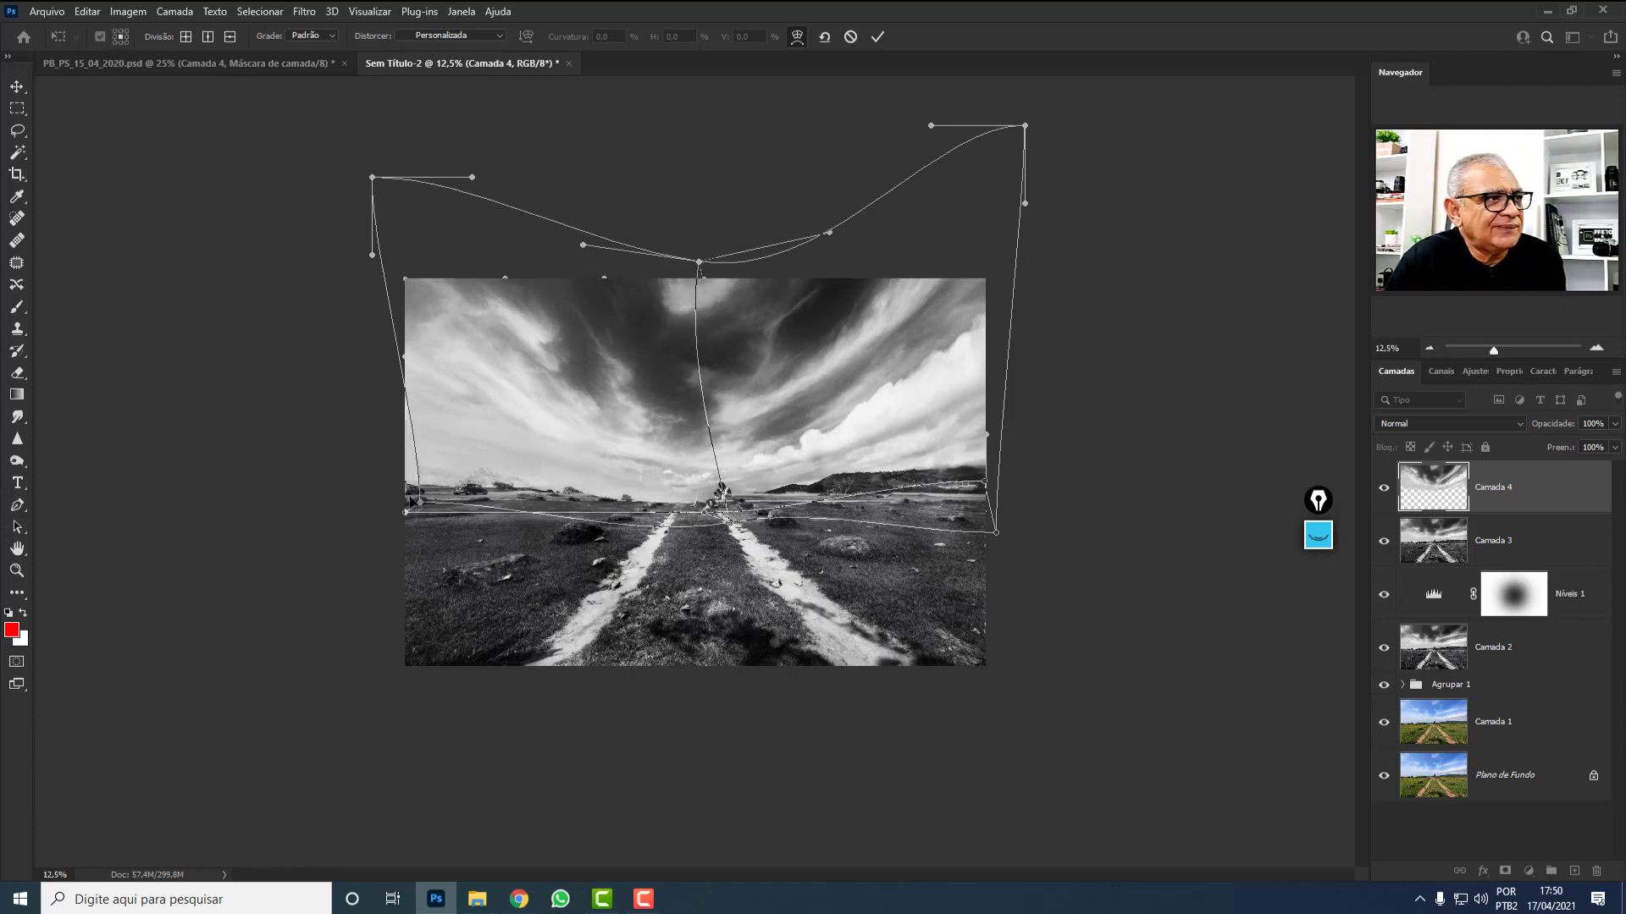
pyautogui.moveTo(415, 511); pyautogui.dragTo(427, 570)
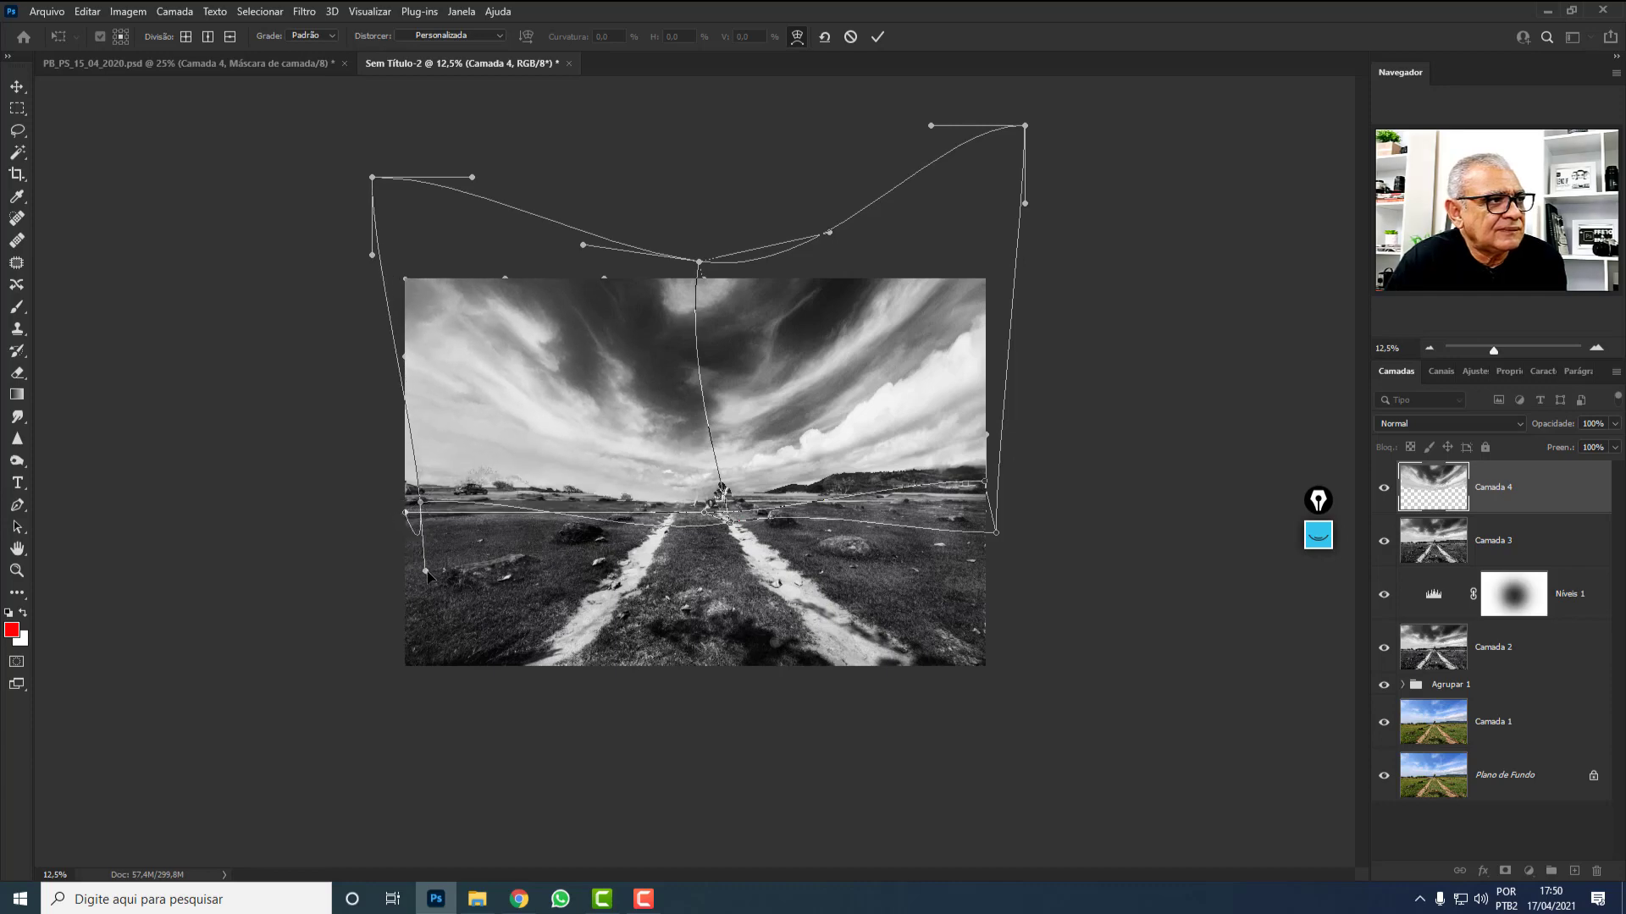
pyautogui.hotkey('ctrl', 'z')
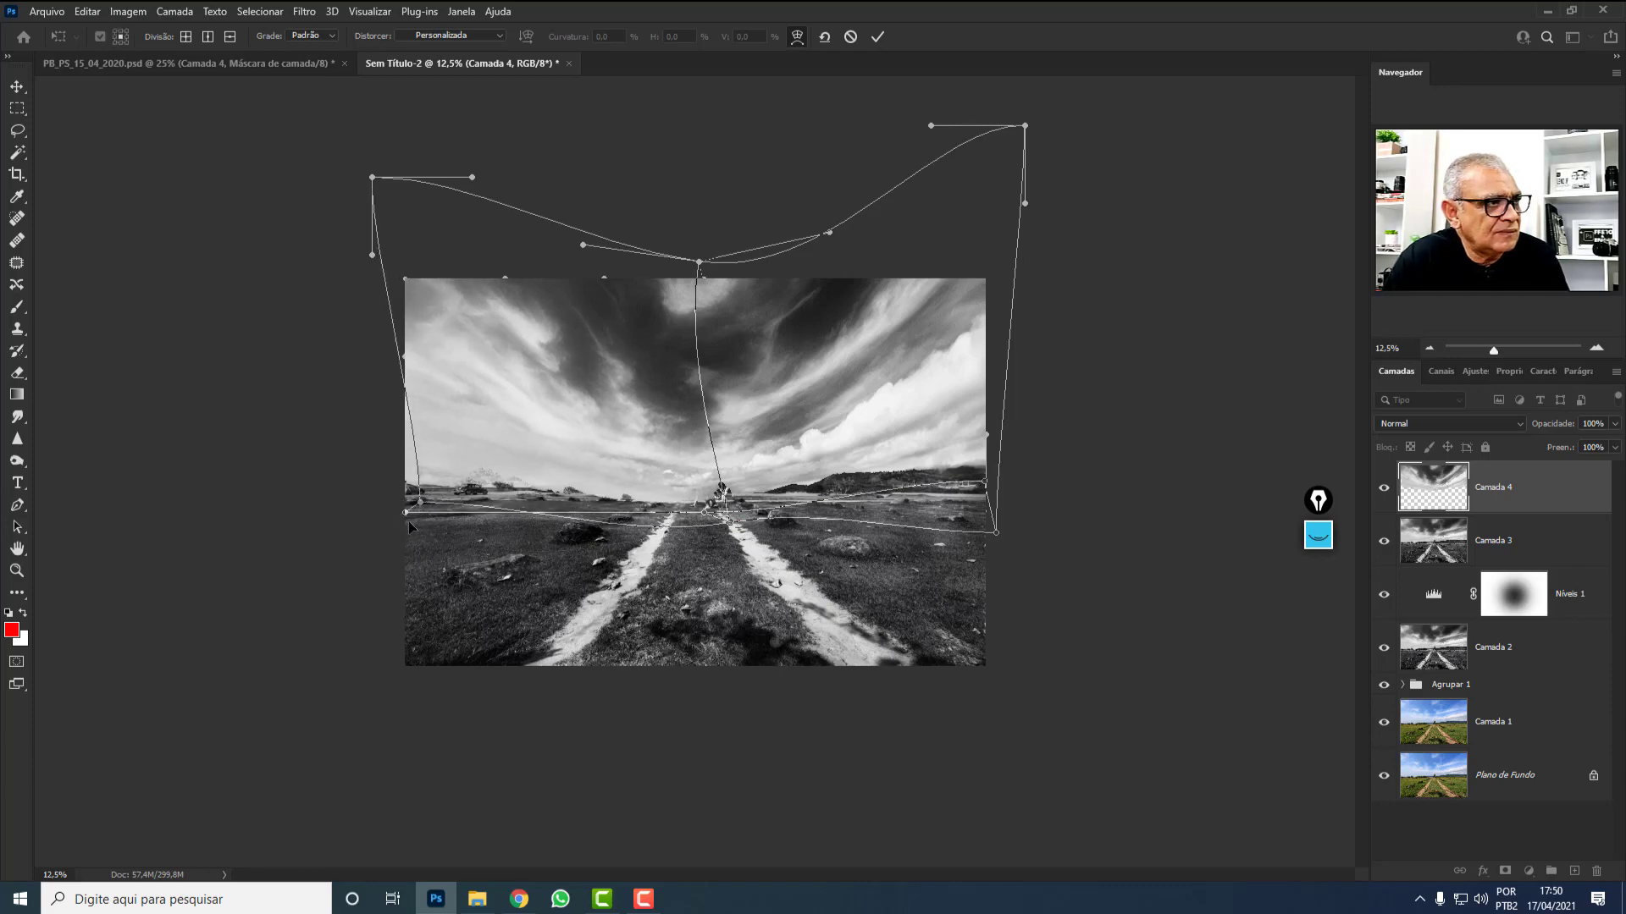
pyautogui.moveTo(407, 515); pyautogui.dragTo(401, 552)
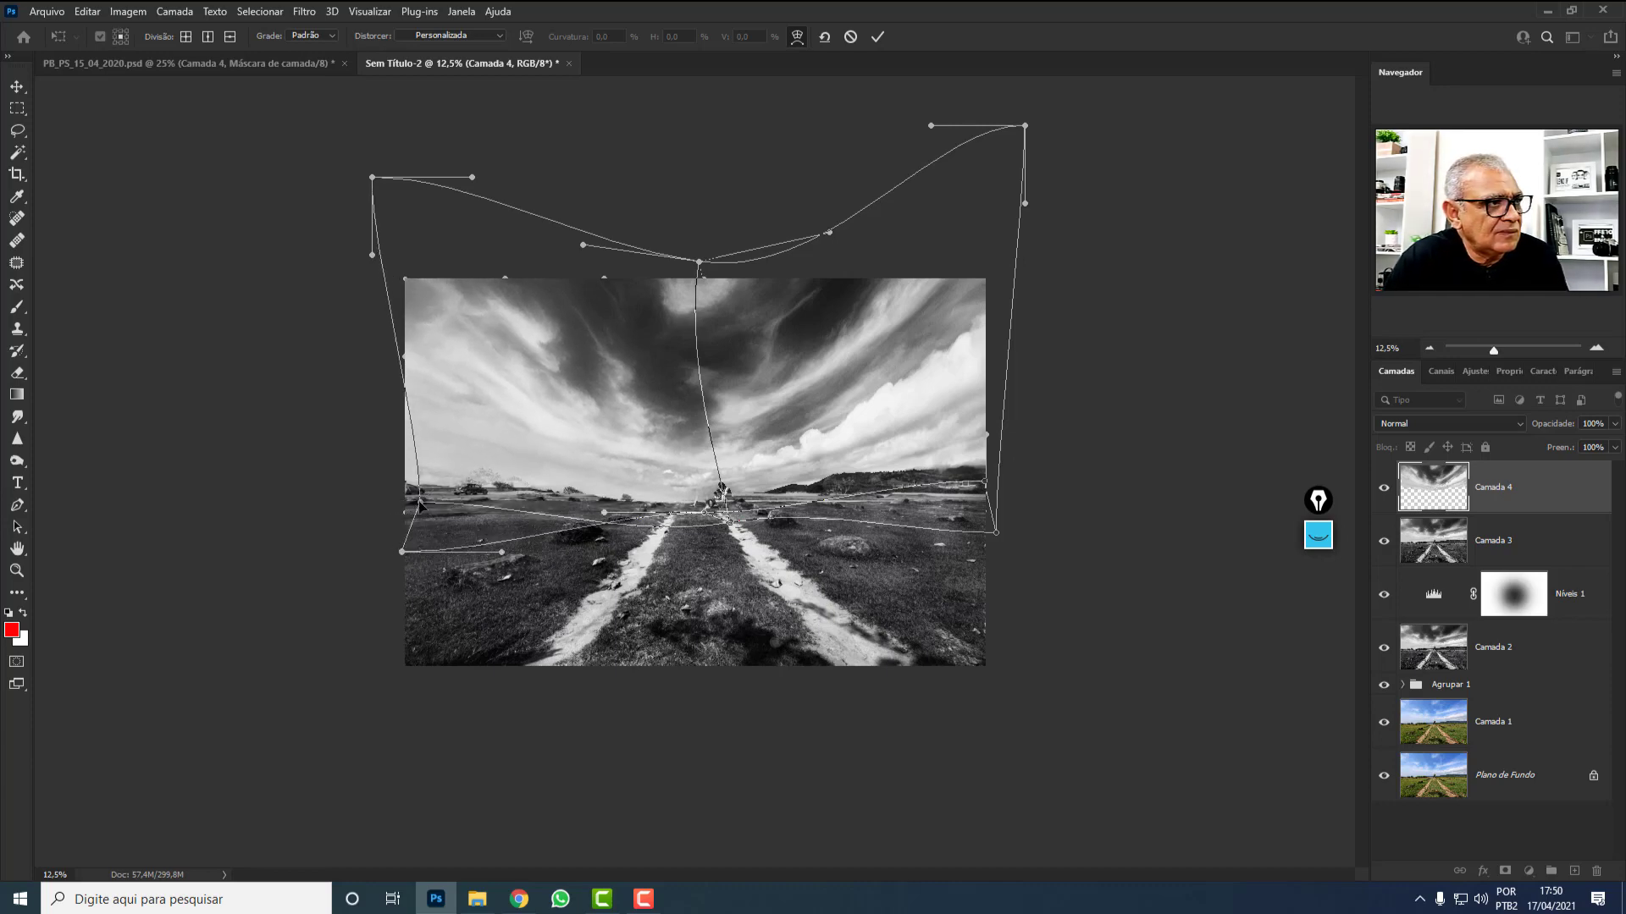
pyautogui.hotkey('ctrl', 'z')
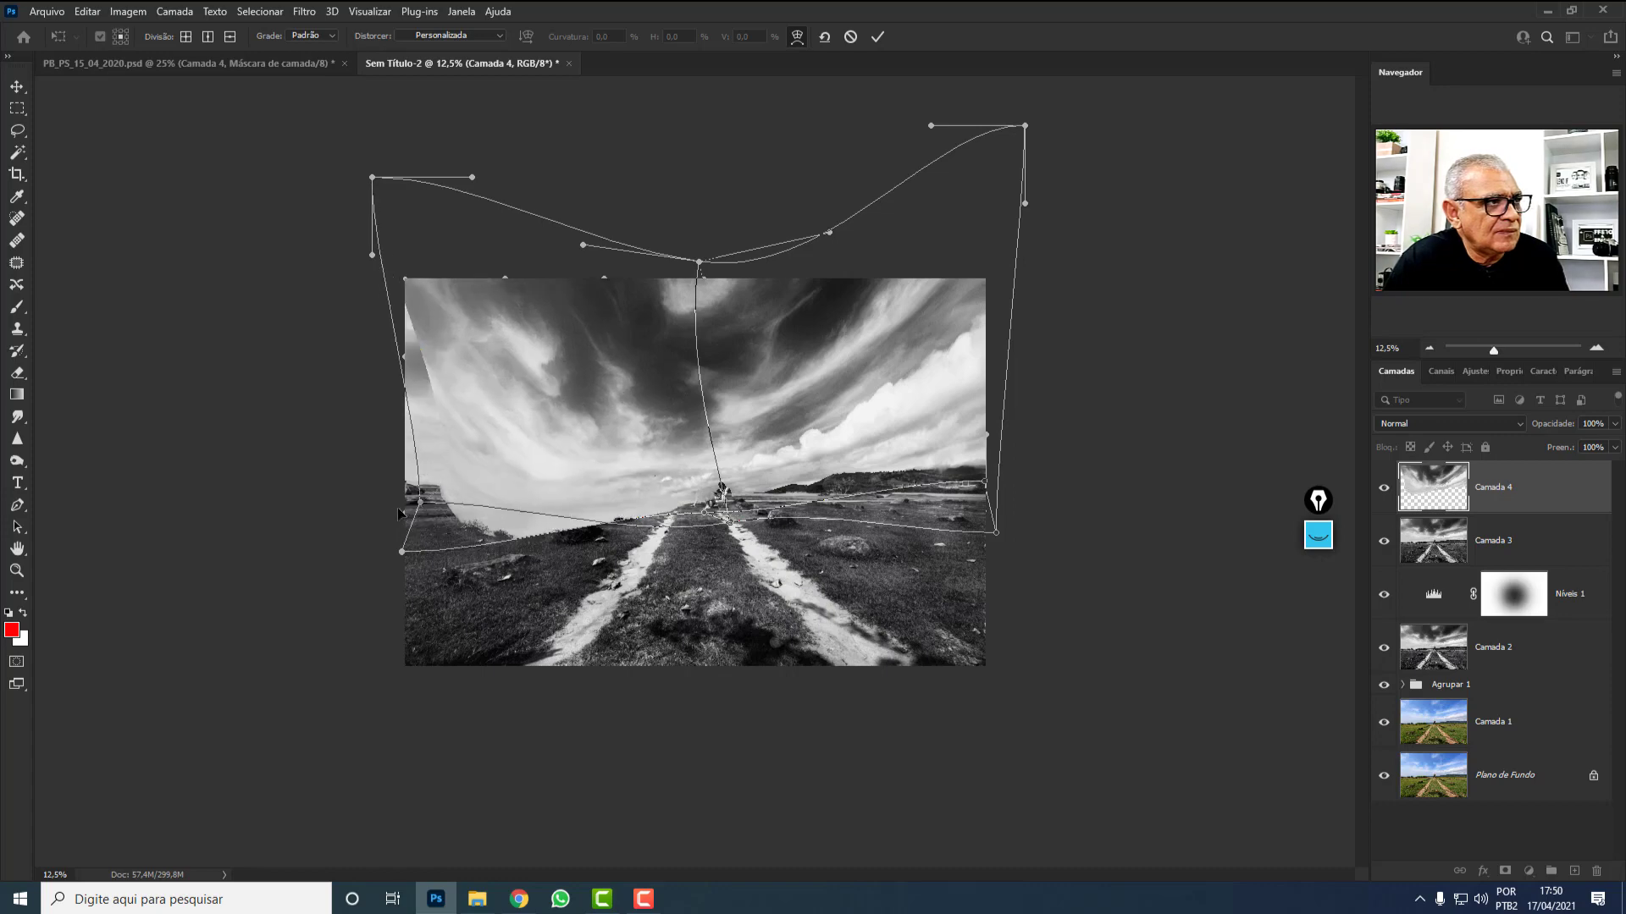
# Bow the left edge of the warped sky slightly outward, apply the warp and return to the Brush tool.
pyautogui.moveTo(404, 363); pyautogui.dragTo(389, 363)
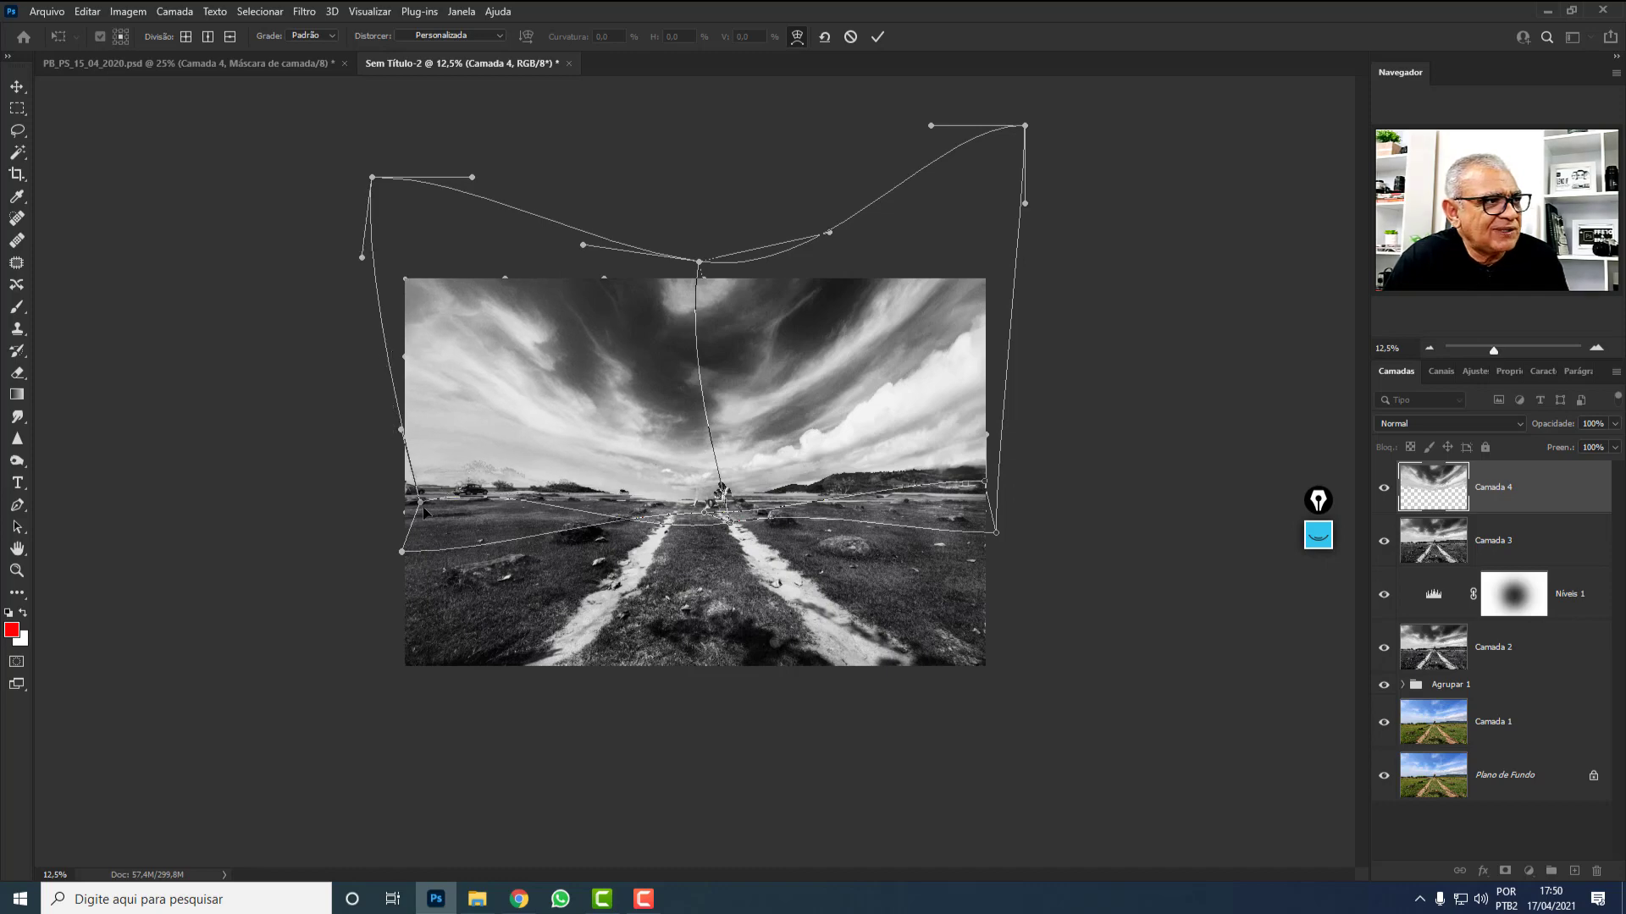
pyautogui.moveTo(421, 504)
pyautogui.mouseDown()
pyautogui.moveTo(434, 511)
pyautogui.moveTo(422, 506)
pyautogui.mouseUp()
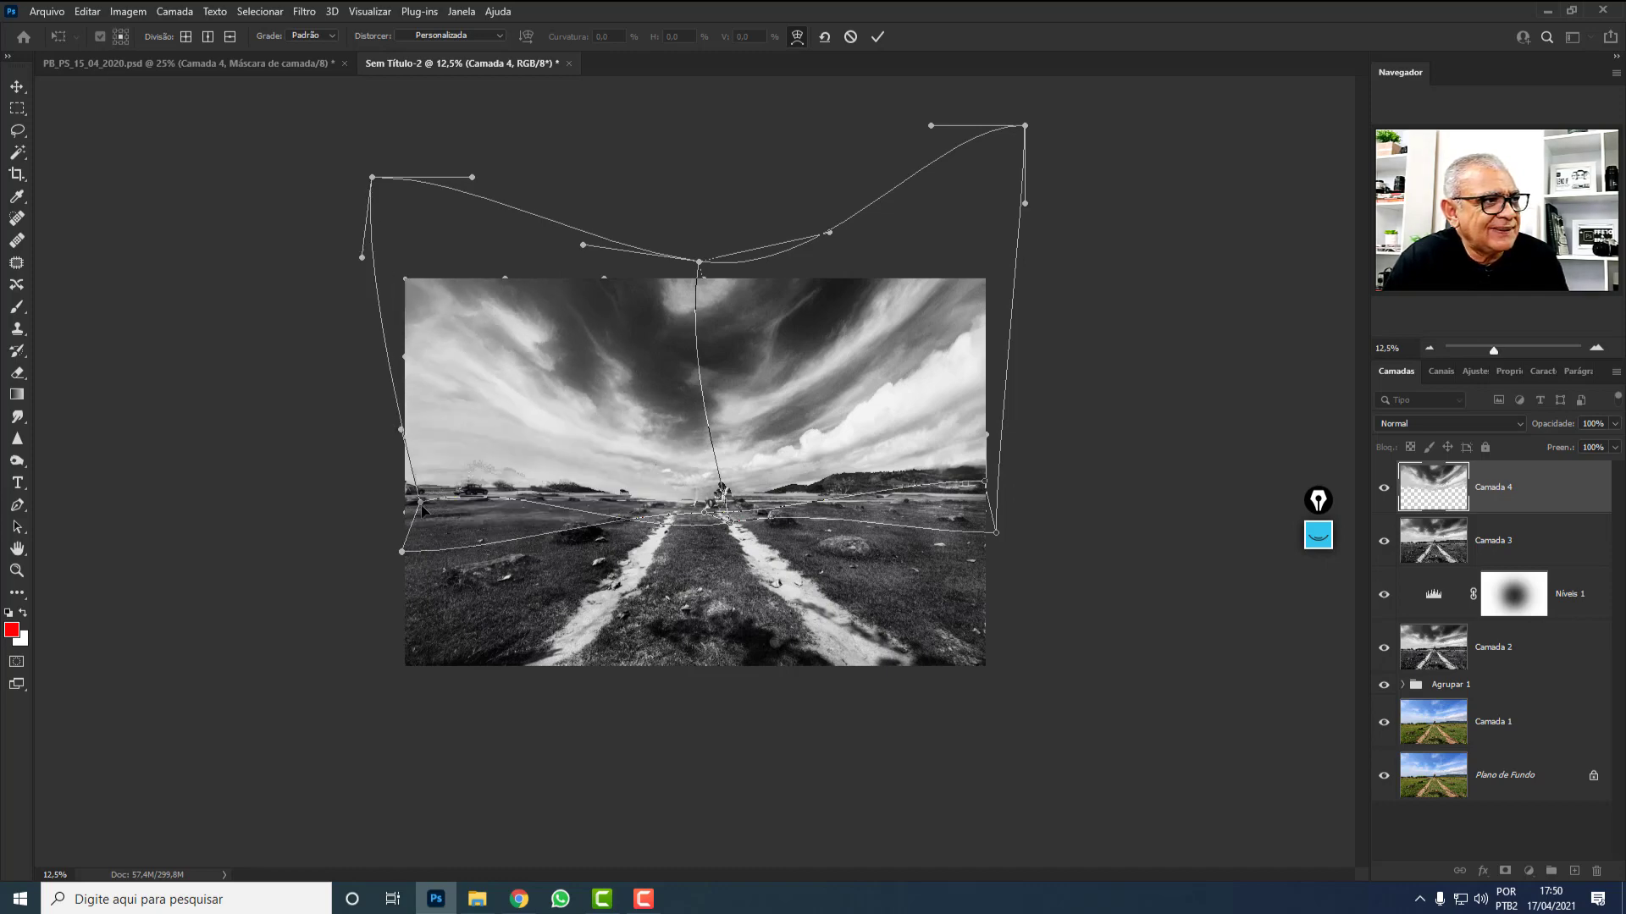
pyautogui.moveTo(470, 457); pyautogui.dragTo(442, 461)
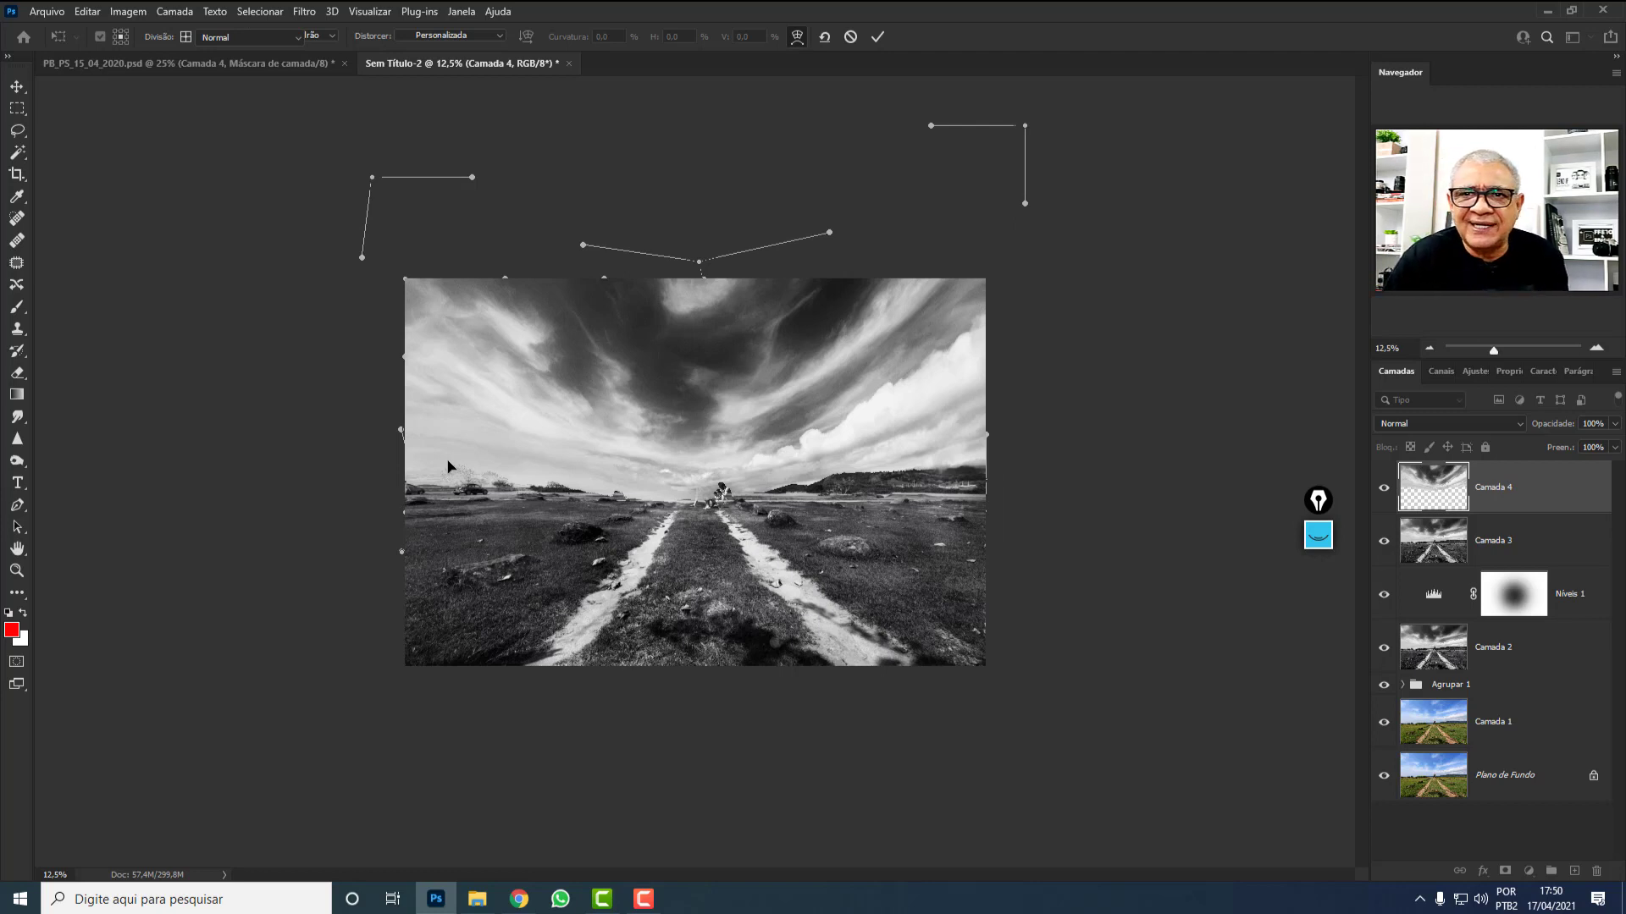
pyautogui.press('b')
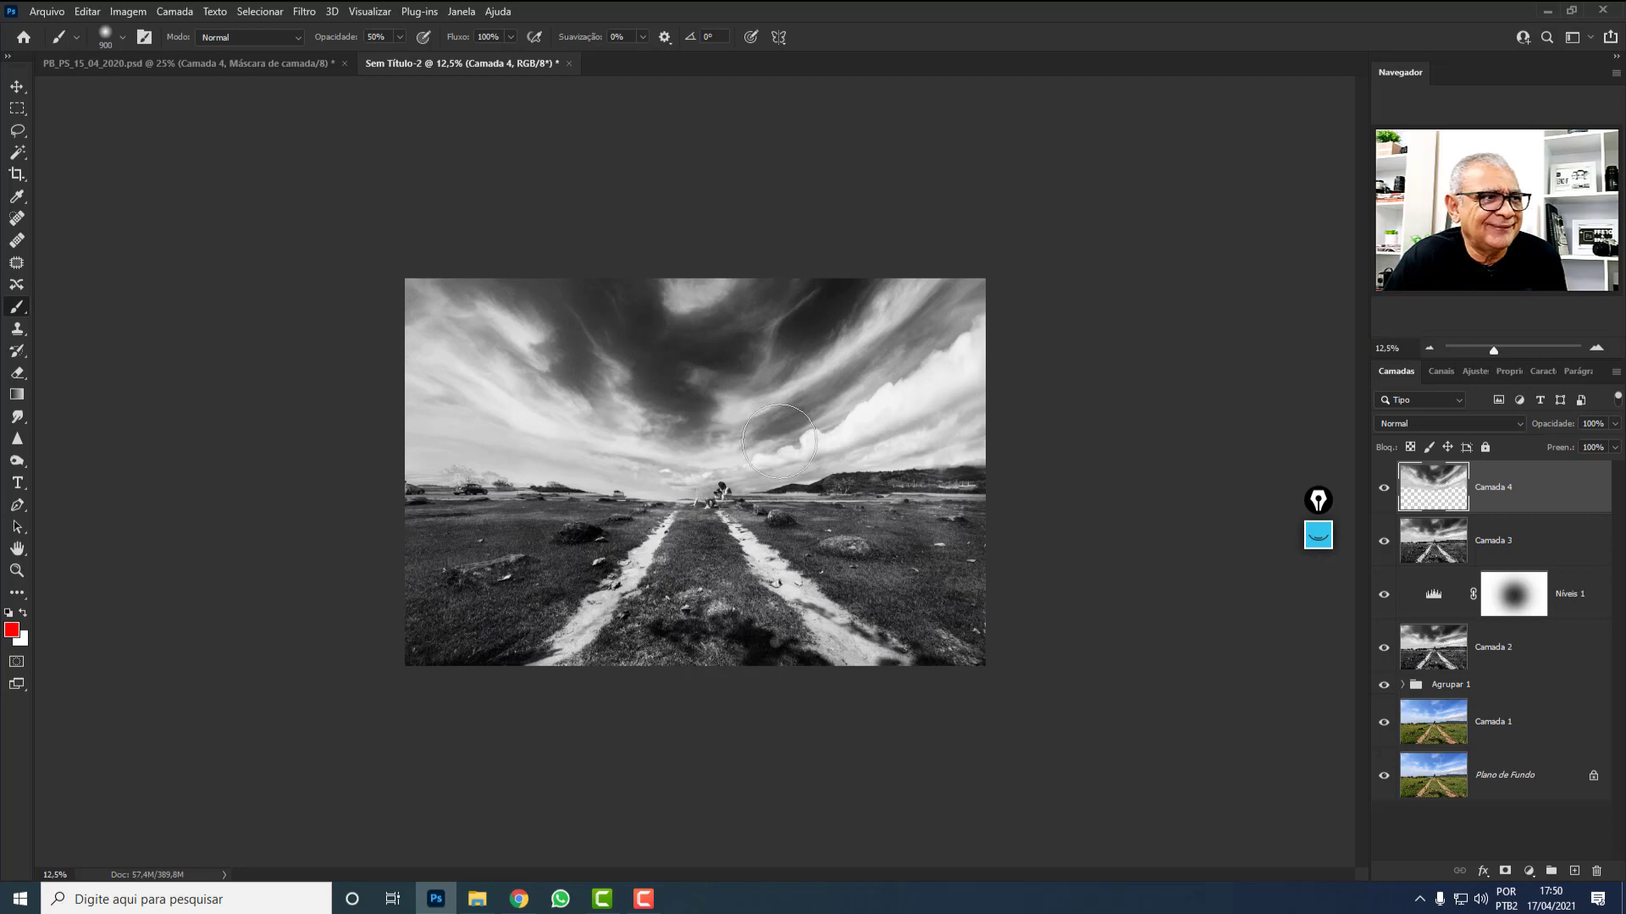
# Compare the image with and without the warped sky on Camada 4.
pyautogui.click(1386, 490)
pyautogui.click(1386, 490)
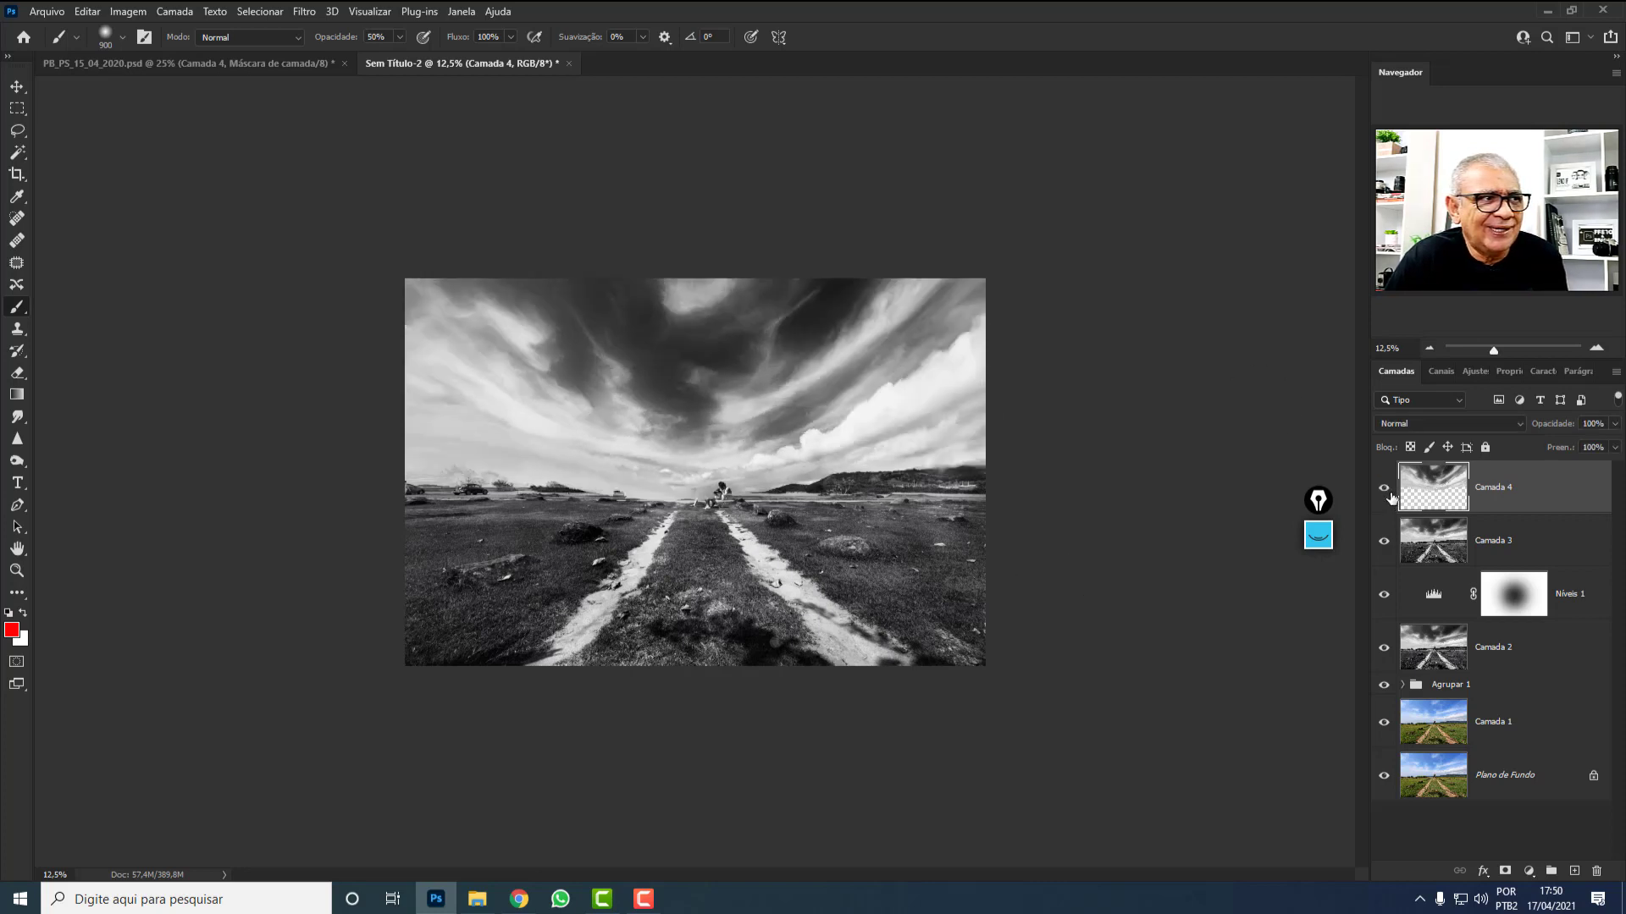
pyautogui.click(1386, 491)
pyautogui.click(1385, 489)
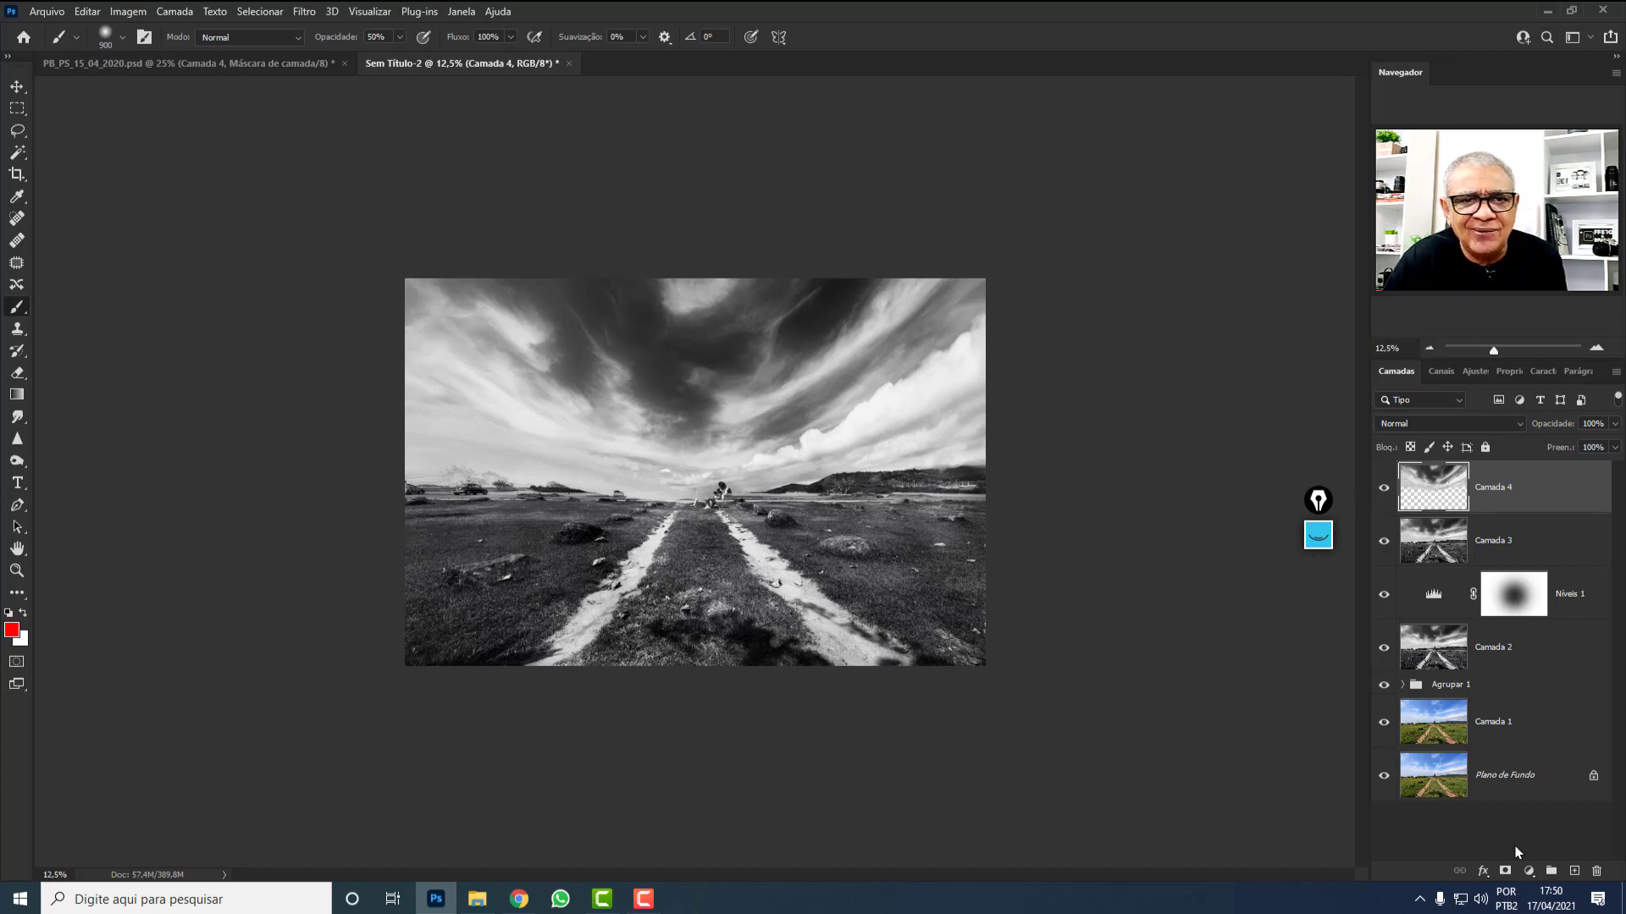
# Add a layer mask to Camada 4 and paint black at 100% opacity along the horizon to restore the couple and hills.
pyautogui.click(1505, 871)
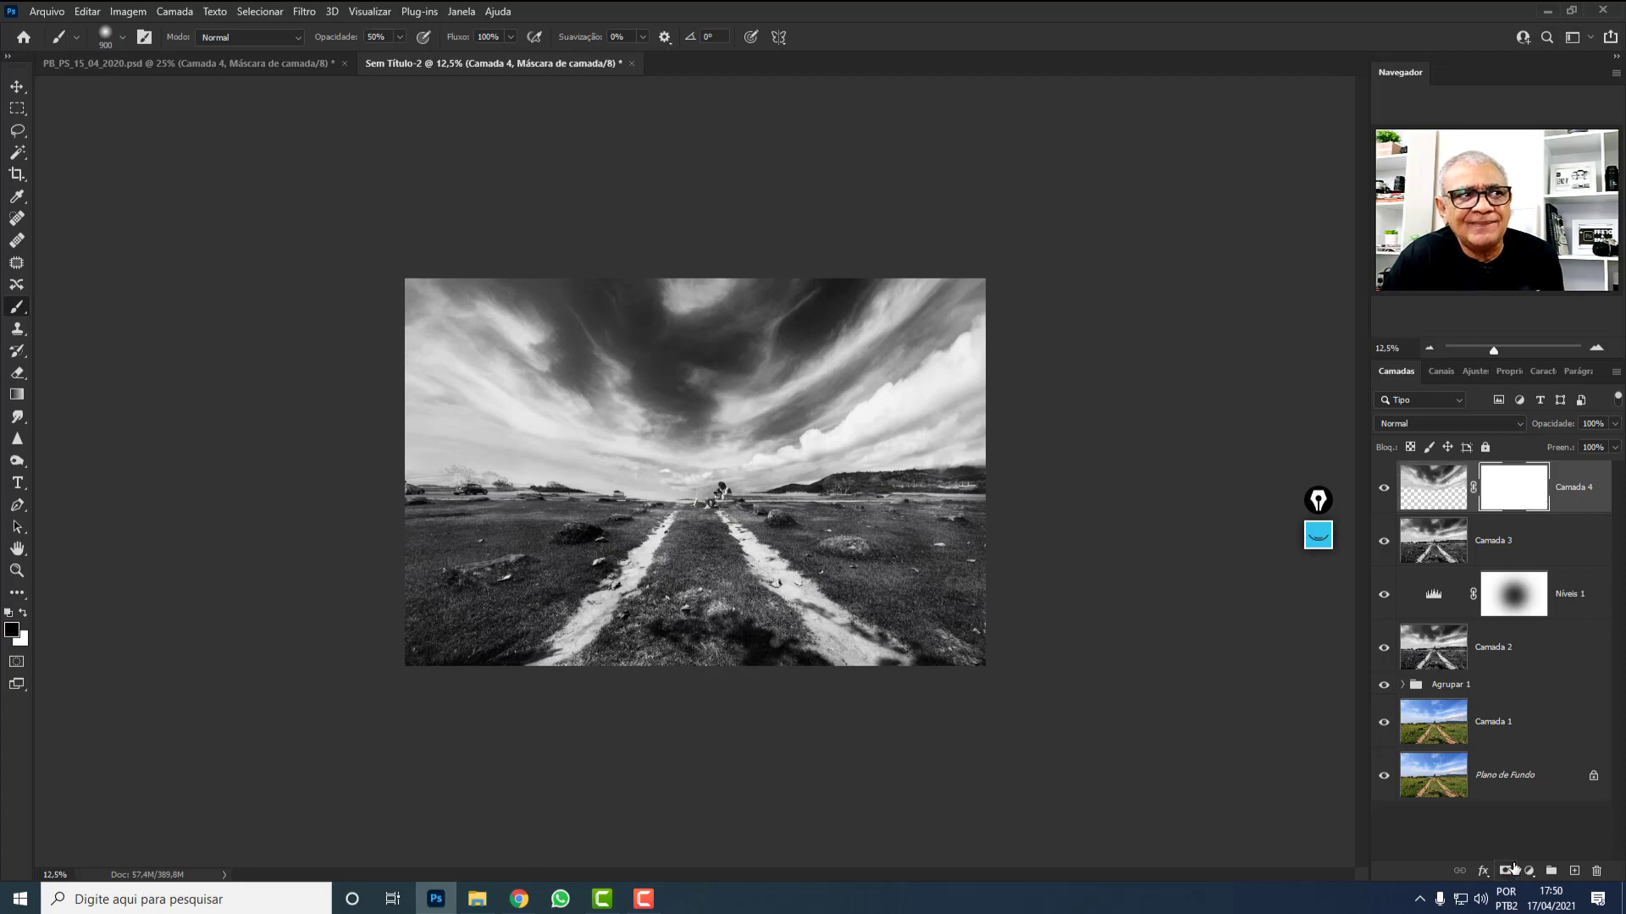
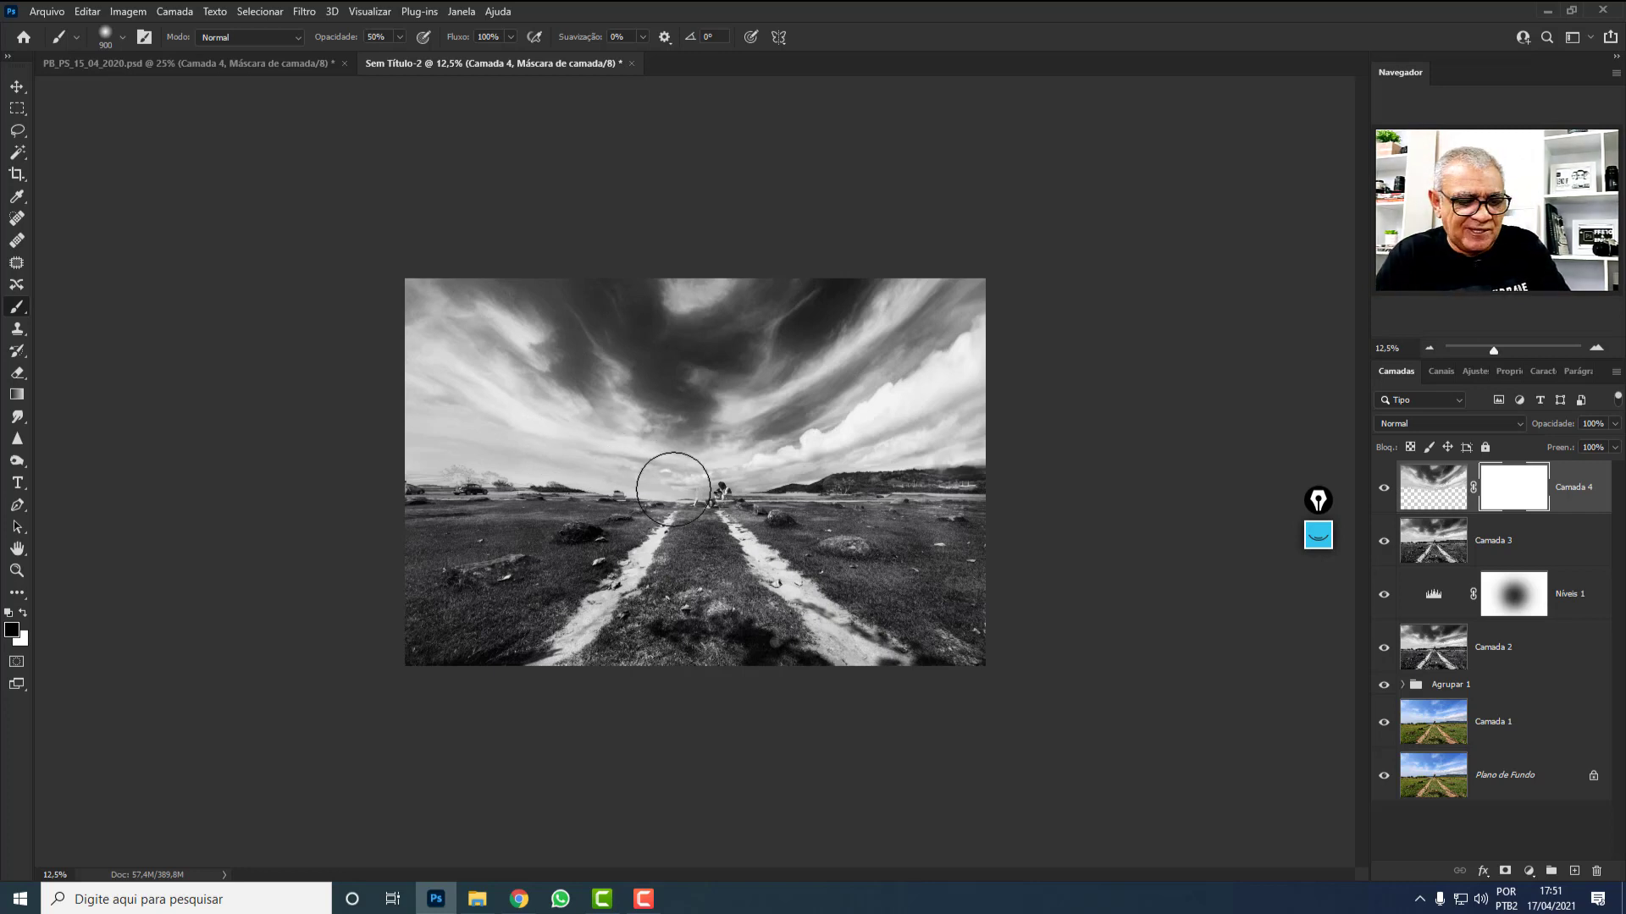
pyautogui.press('0')
pyautogui.moveTo(697, 472)
pyautogui.mouseDown()
pyautogui.moveTo(706, 508)
pyautogui.moveTo(656, 518)
pyautogui.moveTo(679, 520)
pyautogui.moveTo(471, 522)
pyautogui.moveTo(478, 498)
pyautogui.moveTo(805, 519)
pyautogui.moveTo(680, 498)
pyautogui.moveTo(918, 503)
pyautogui.moveTo(777, 530)
pyautogui.moveTo(695, 502)
pyautogui.moveTo(702, 491)
pyautogui.moveTo(700, 508)
pyautogui.moveTo(301, 511)
pyautogui.mouseUp()
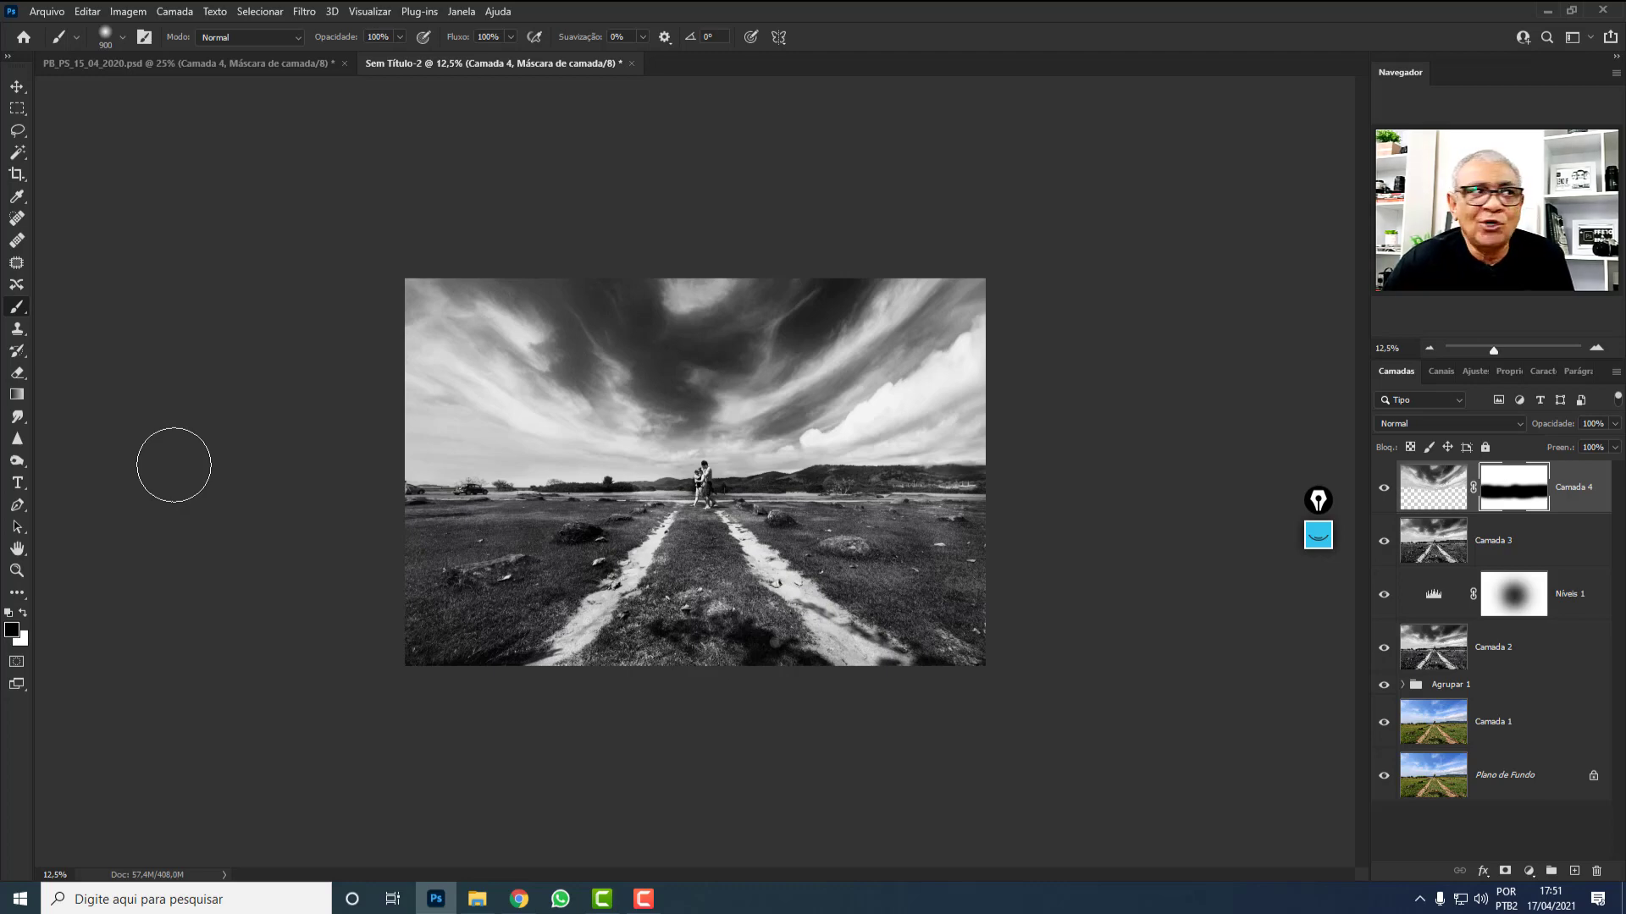
pyautogui.hotkey('ctrl', '0')
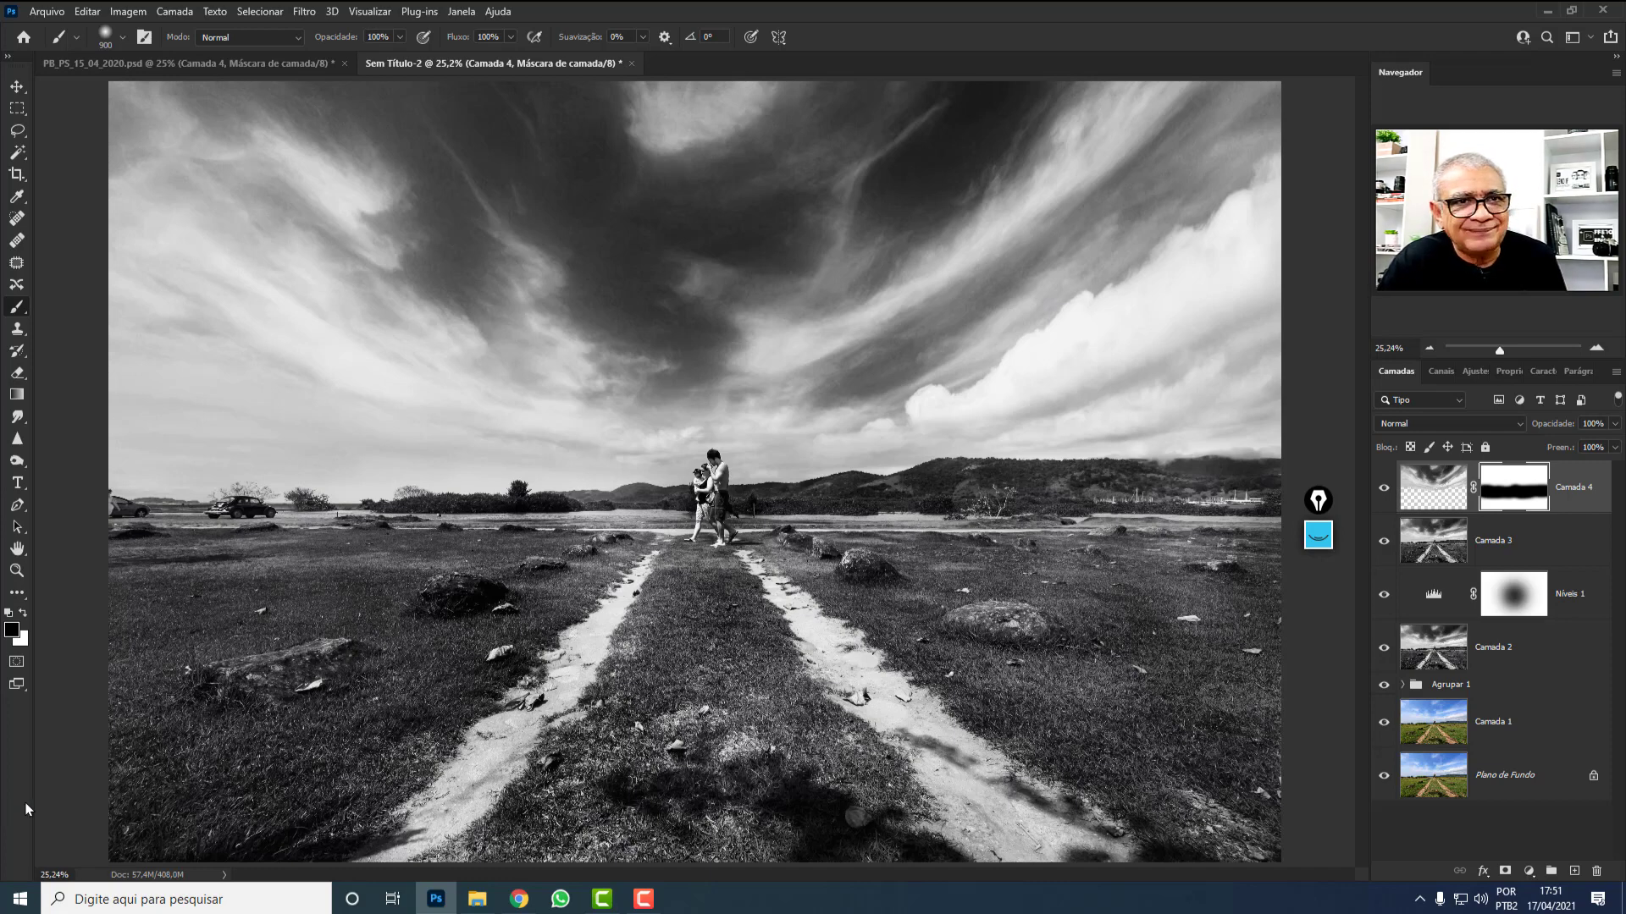
# Check the sky against PB_PS_15_04_2020.psd and stamp all visible layers of Sem Título-2 into a new top layer.
pyautogui.click(250, 64)
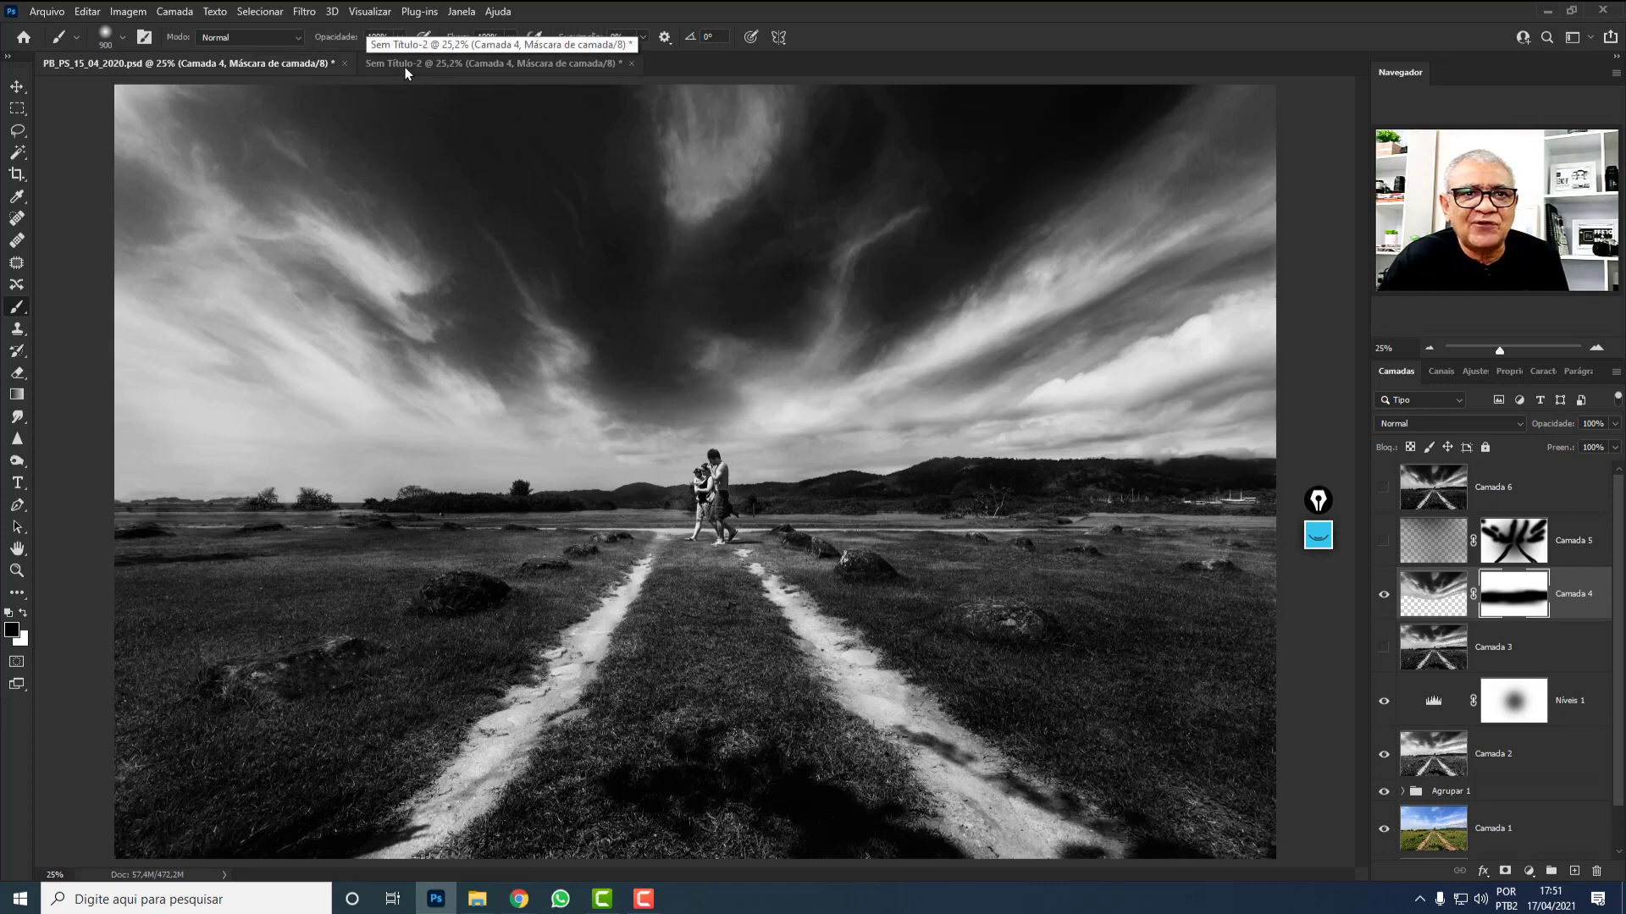
pyautogui.click(452, 66)
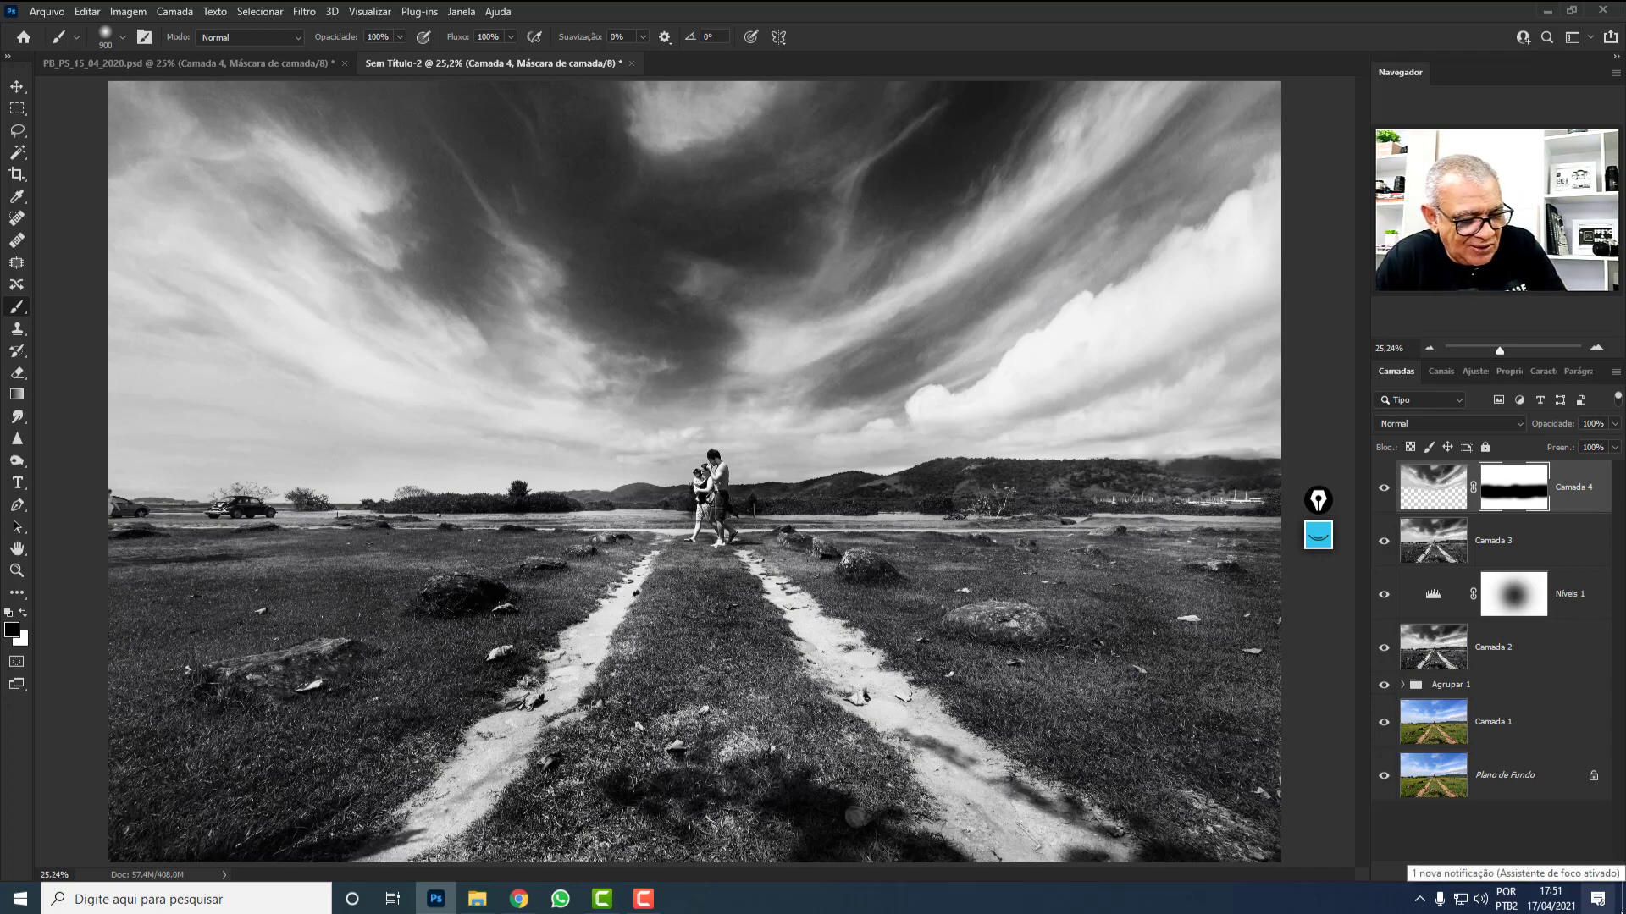
pyautogui.hotkey('ctrl', 'shift', 'alt', 'e')
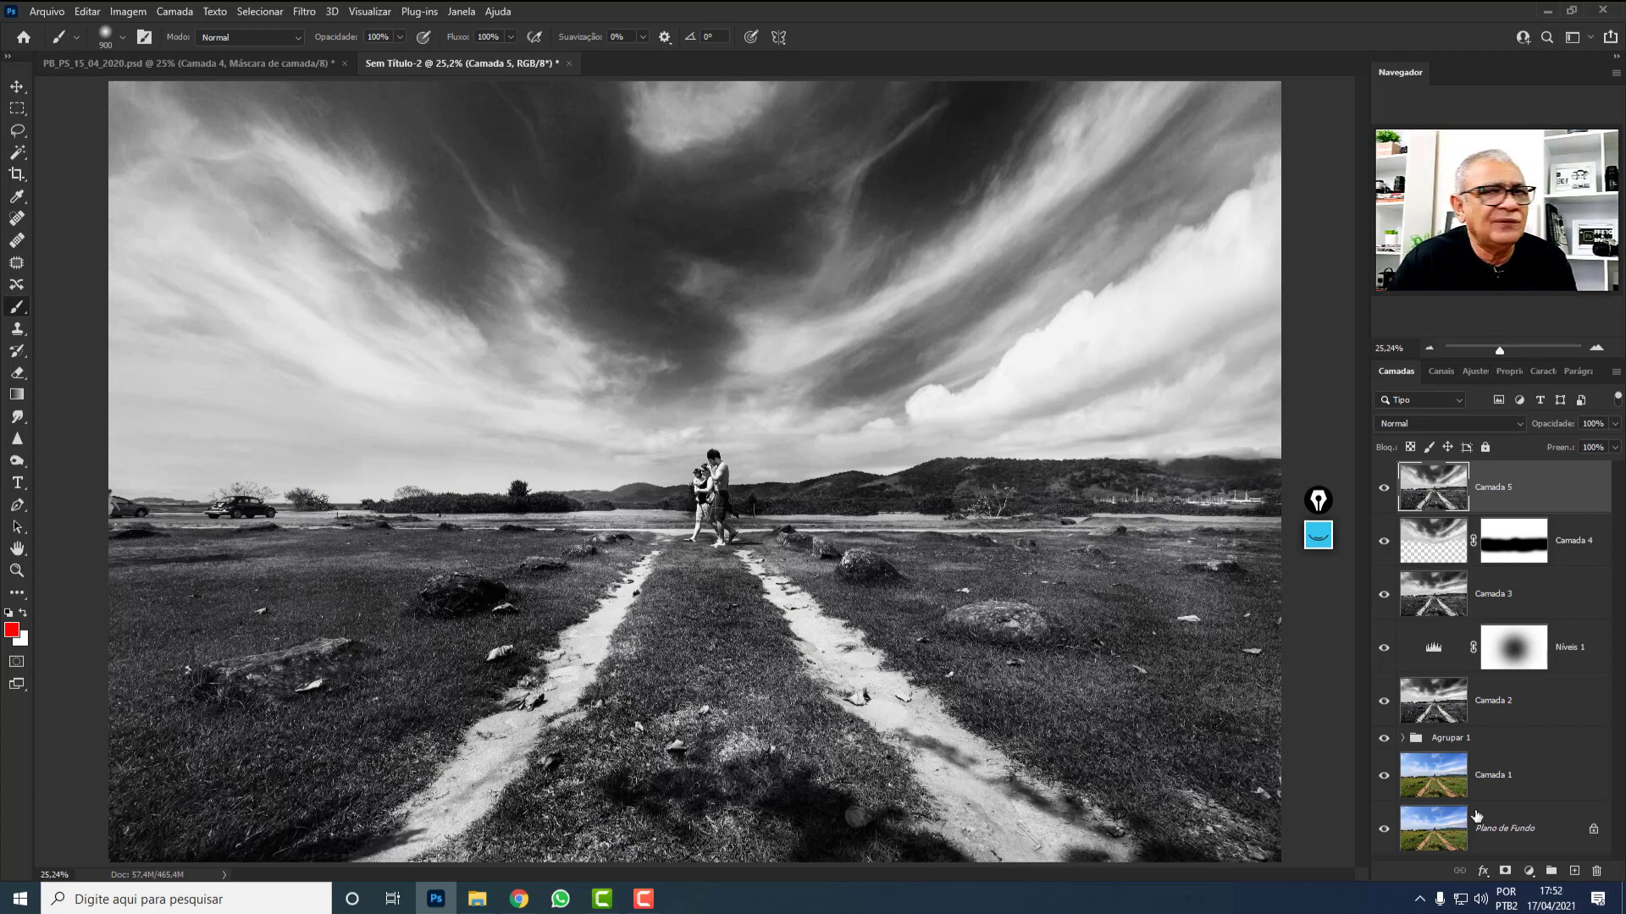
pyautogui.click(87, 11)
pyautogui.click(1328, 432)
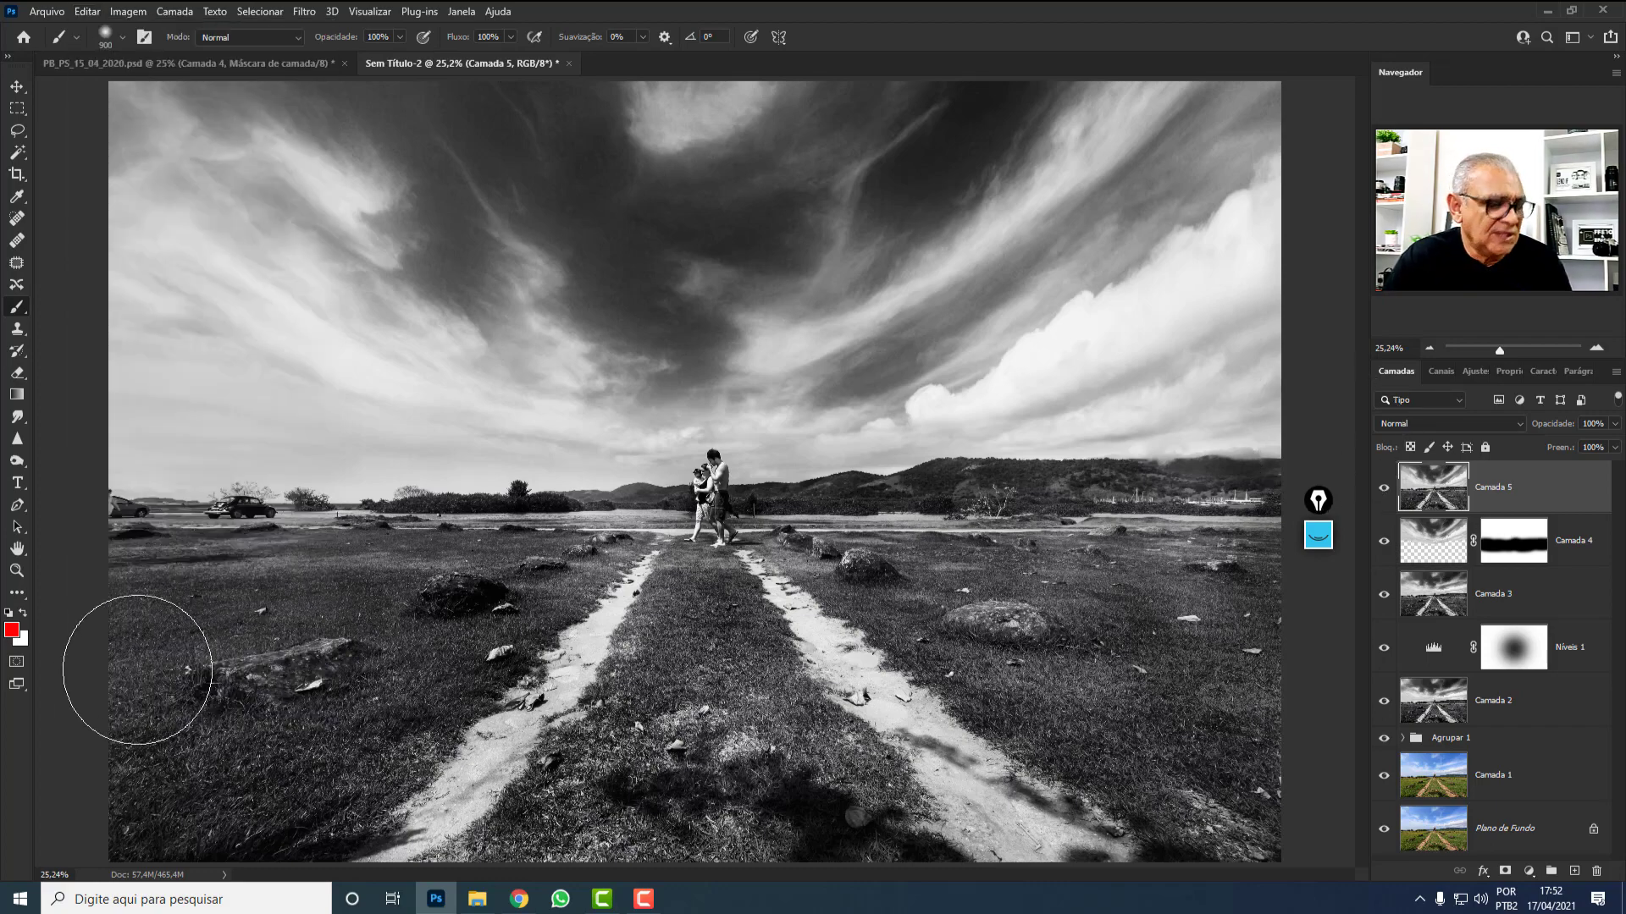
# Show the rulers, check the horizon in Sem Título-2 against a horizontal guide, and clear the guide.
pyautogui.hotkey('ctrl', '+')
pyautogui.hotkey('ctrl', '+')
pyautogui.hotkey('ctrl', '+')
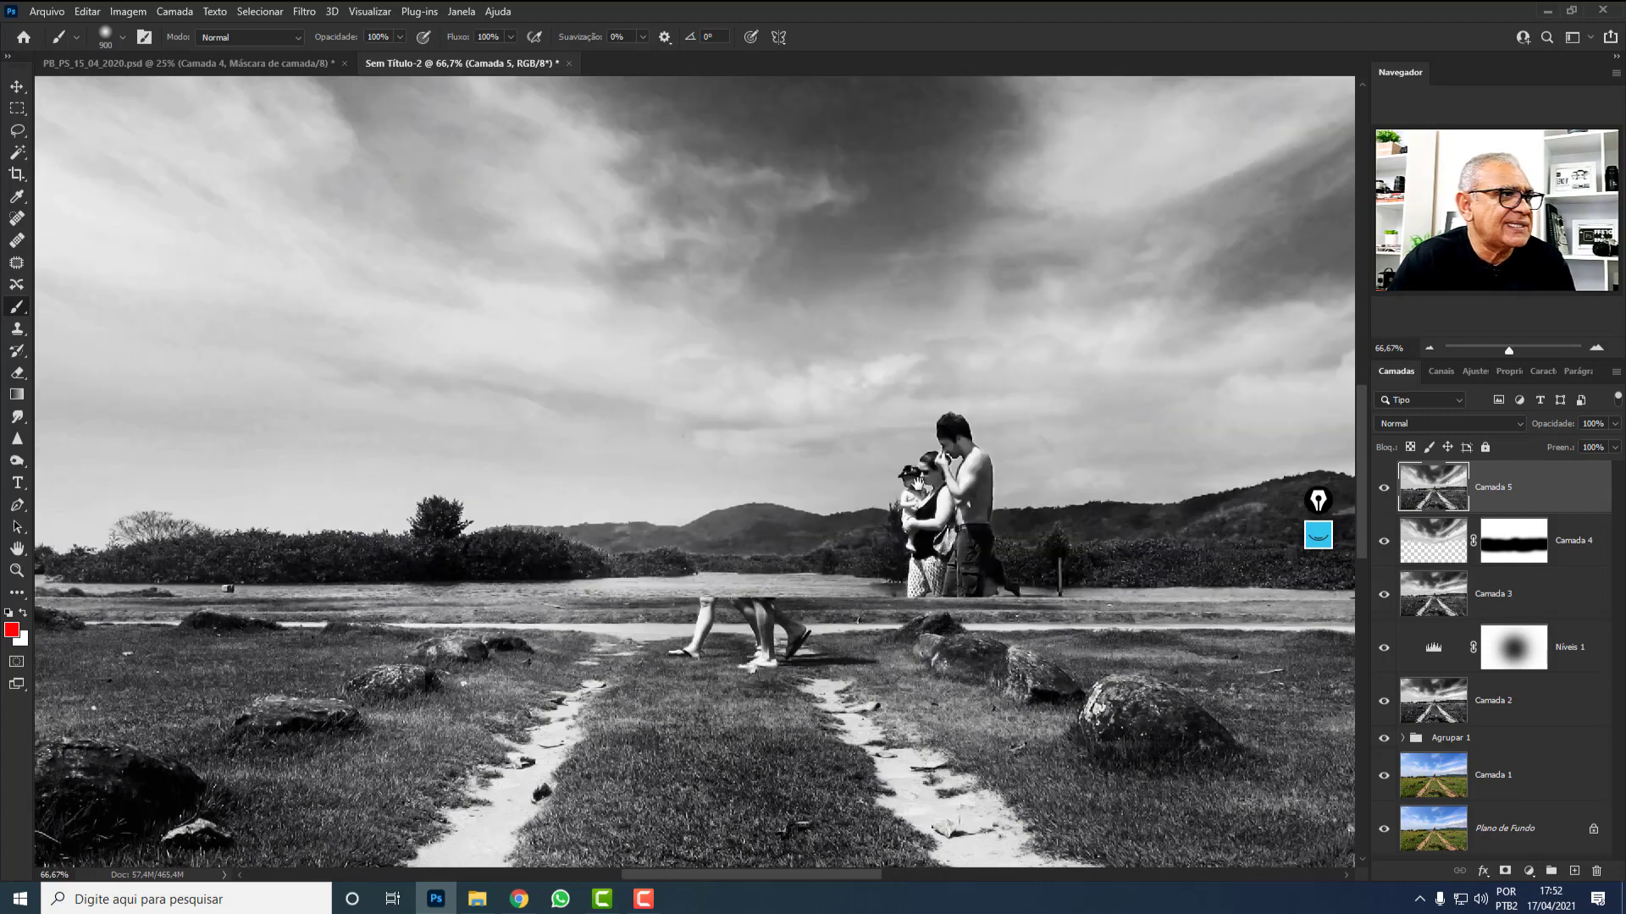
pyautogui.moveTo(97, 520); pyautogui.dragTo(1175, 500)
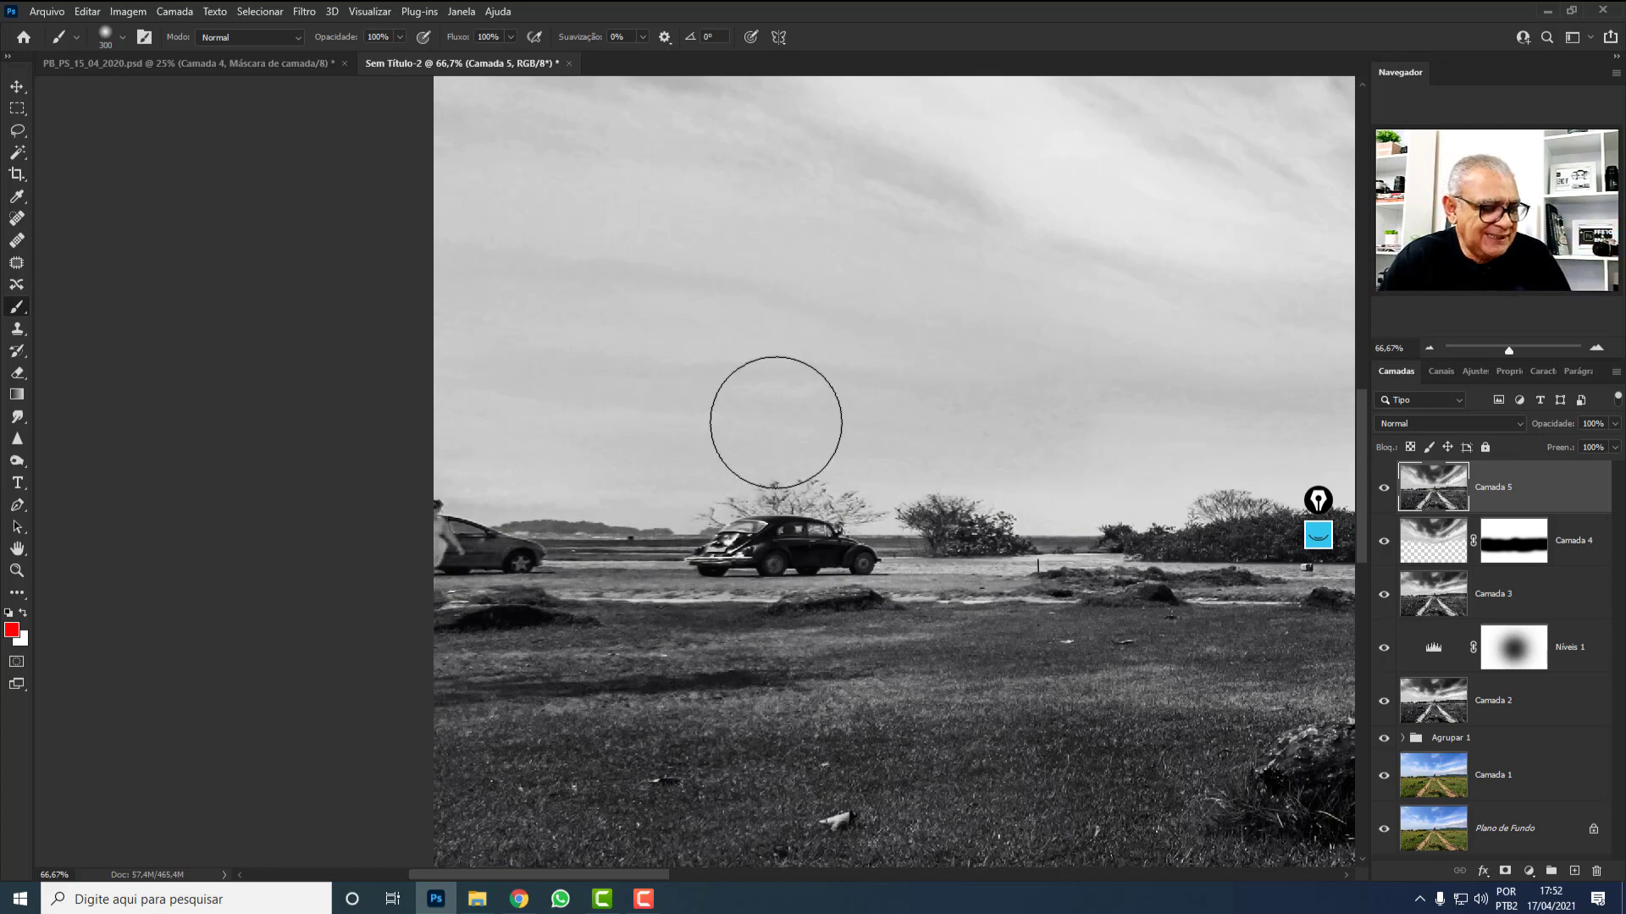
pyautogui.hotkey('ctrl', 'r')
pyautogui.moveTo(901, 83); pyautogui.dragTo(868, 555)
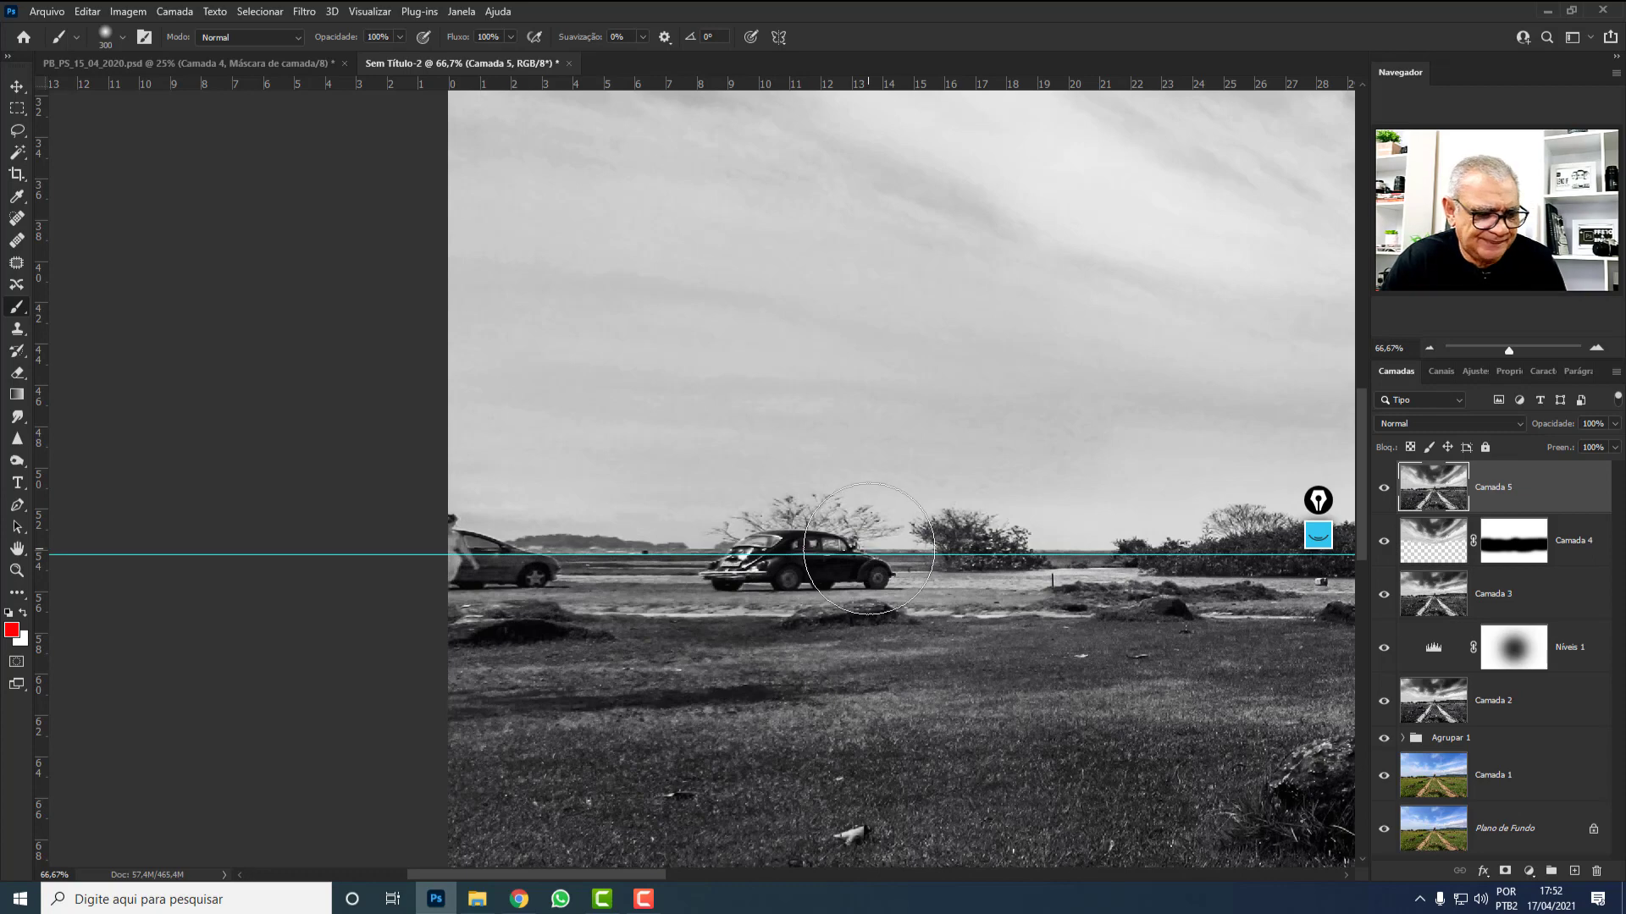
pyautogui.scroll(-4, 869, 549)
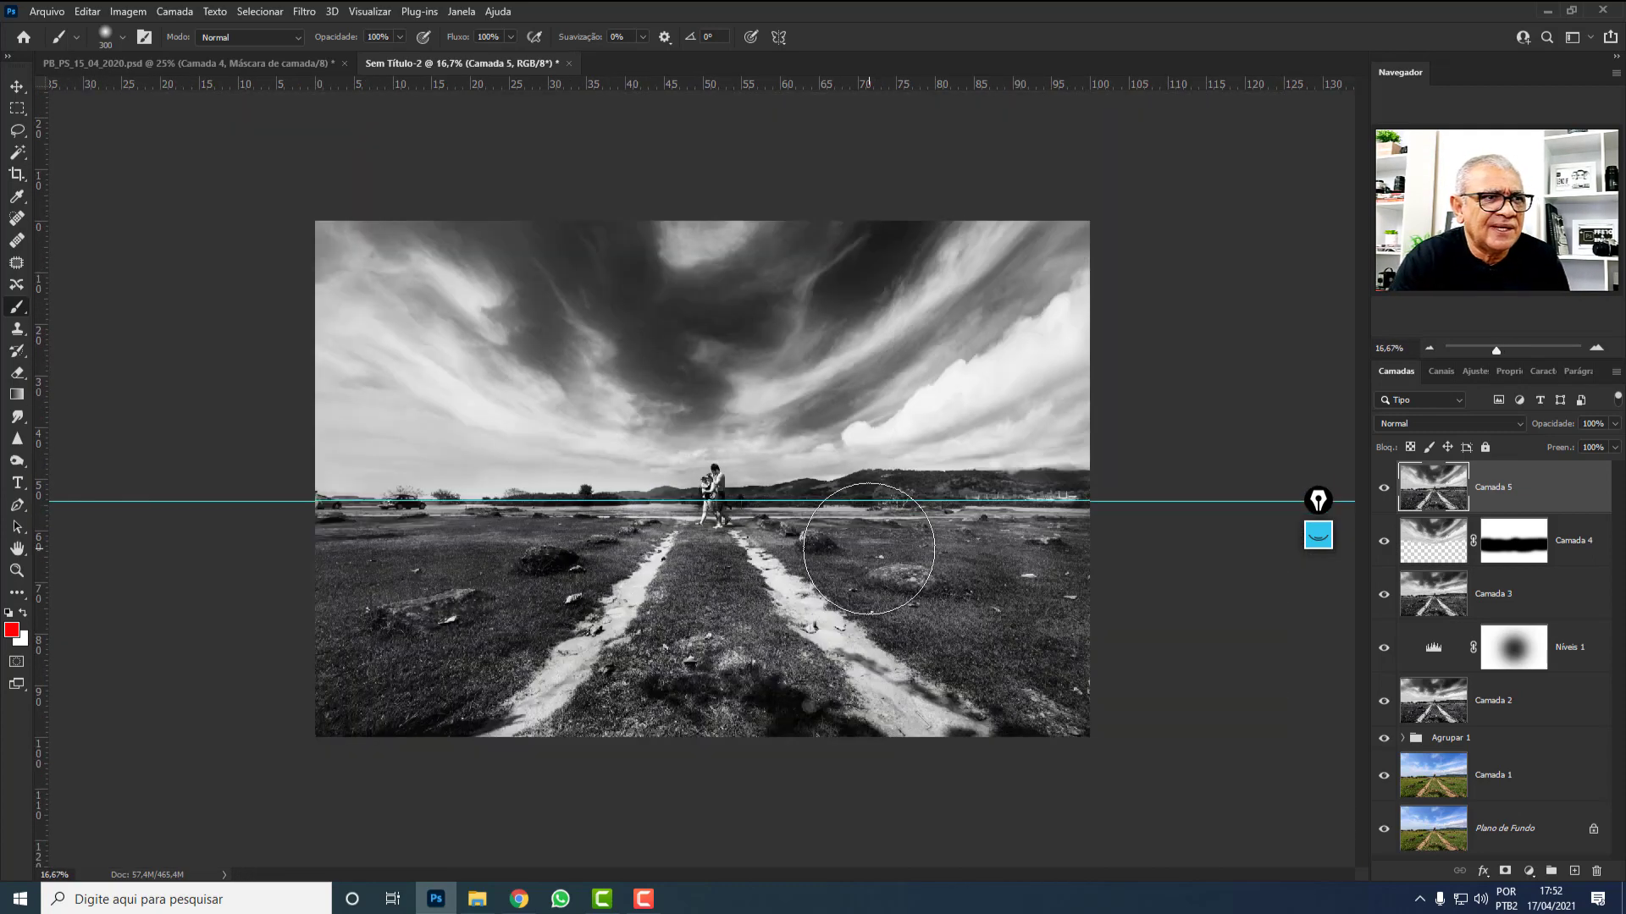
pyautogui.click(365, 11)
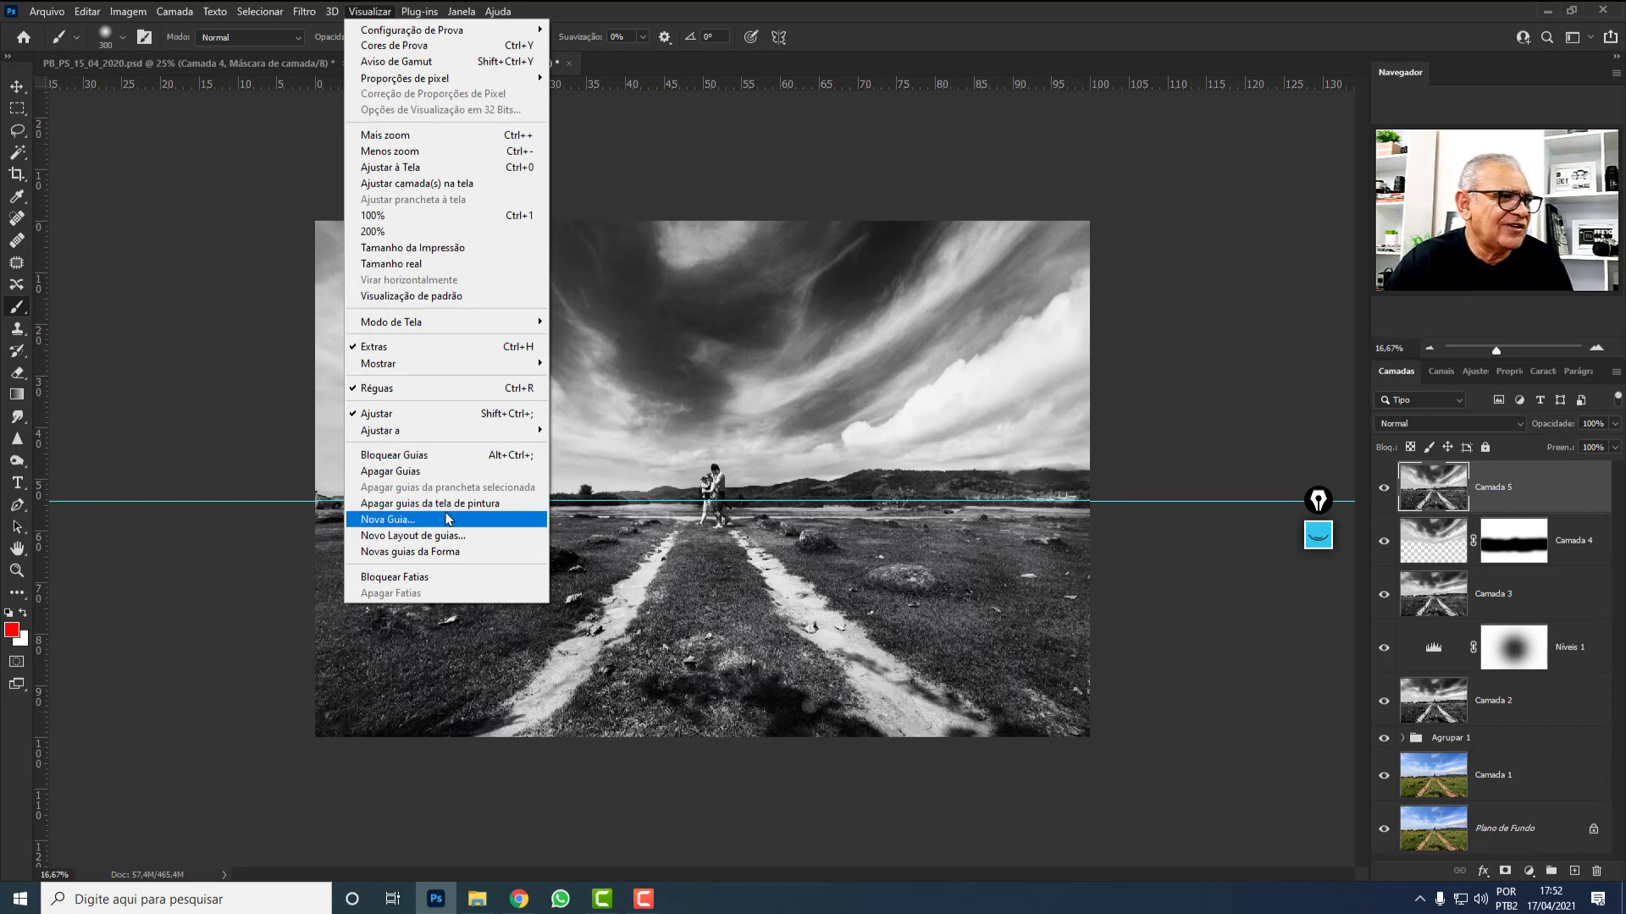
pyautogui.click(394, 471)
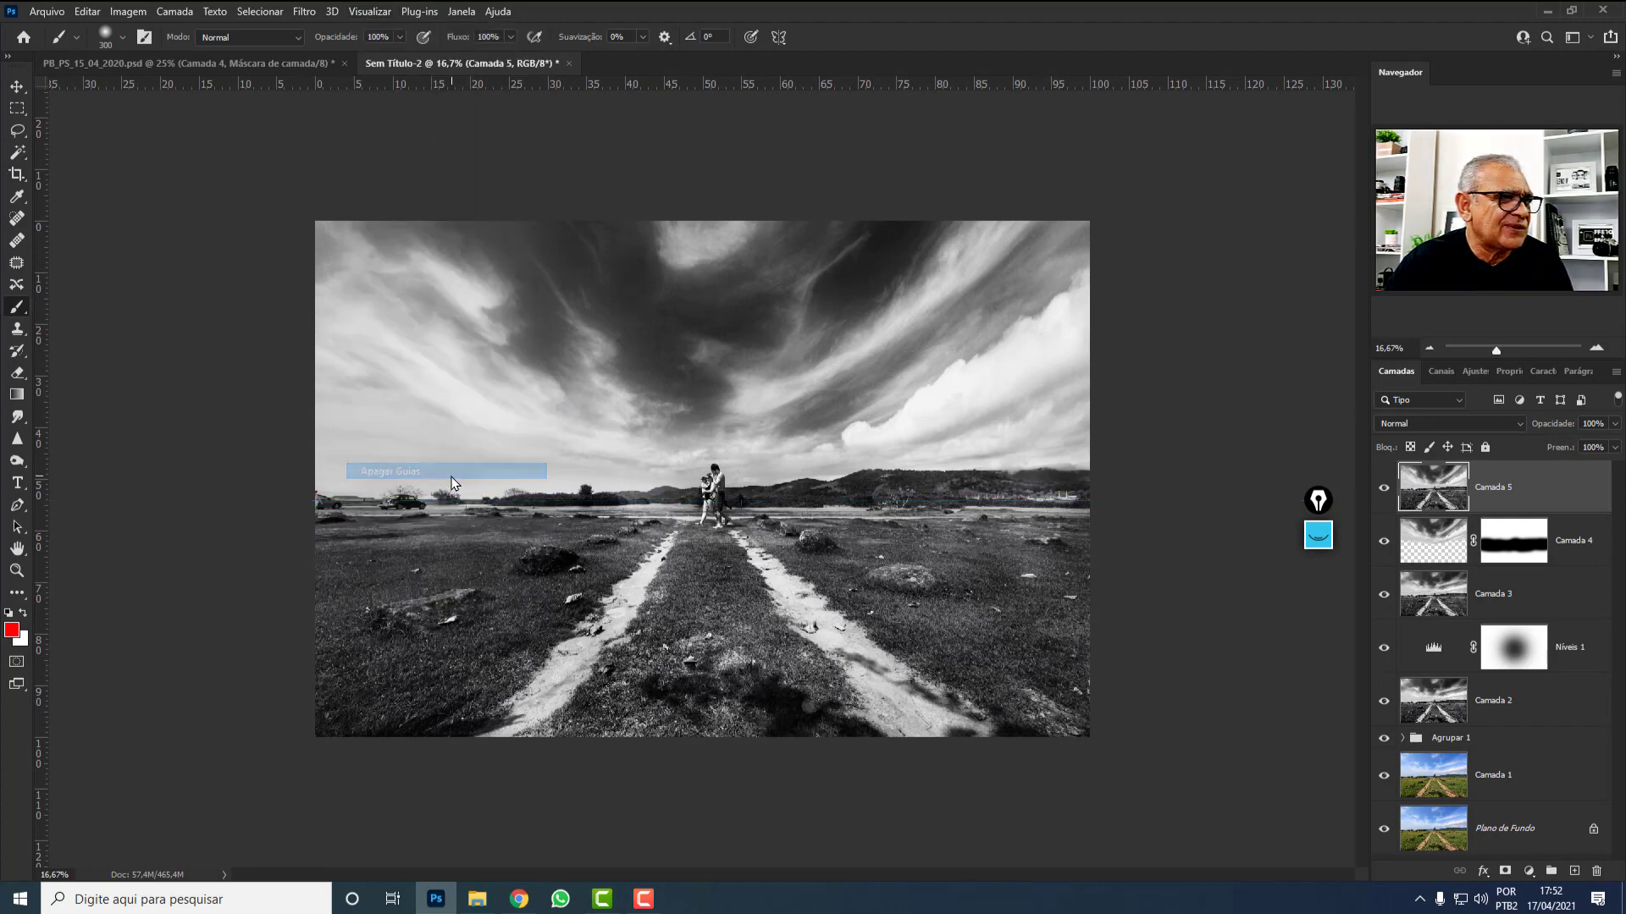
# Straighten Sem Título-2 with the Crop tool at a 2:3 ratio, using the ground line behind the couple as reference.
pyautogui.click(15, 173)
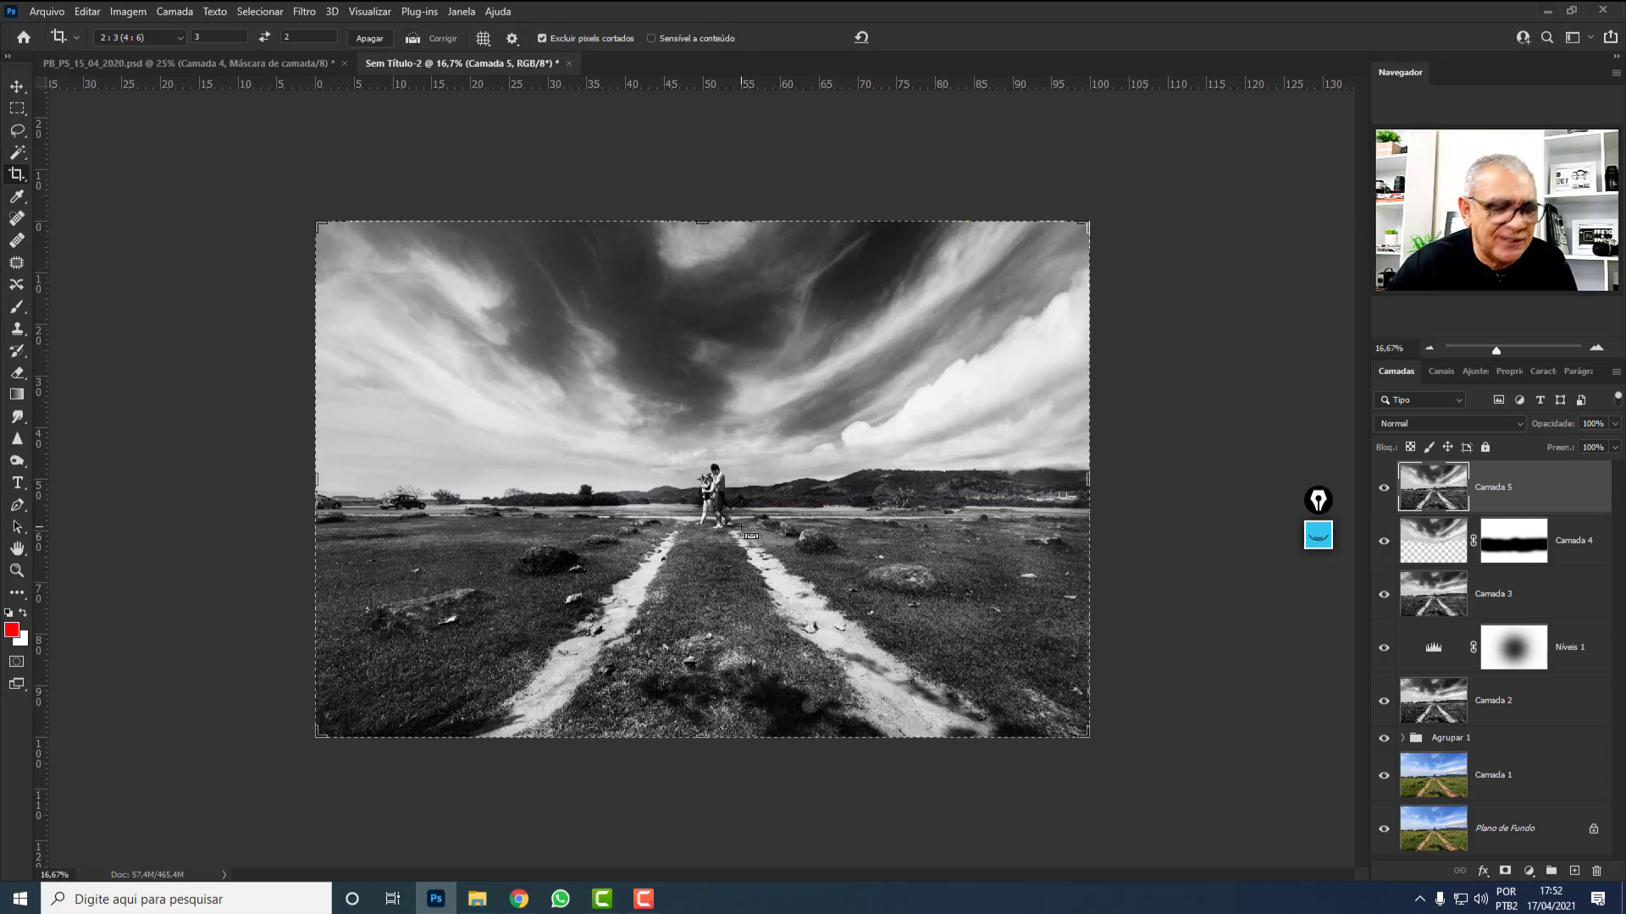
pyautogui.hotkey('ctrl', '+')
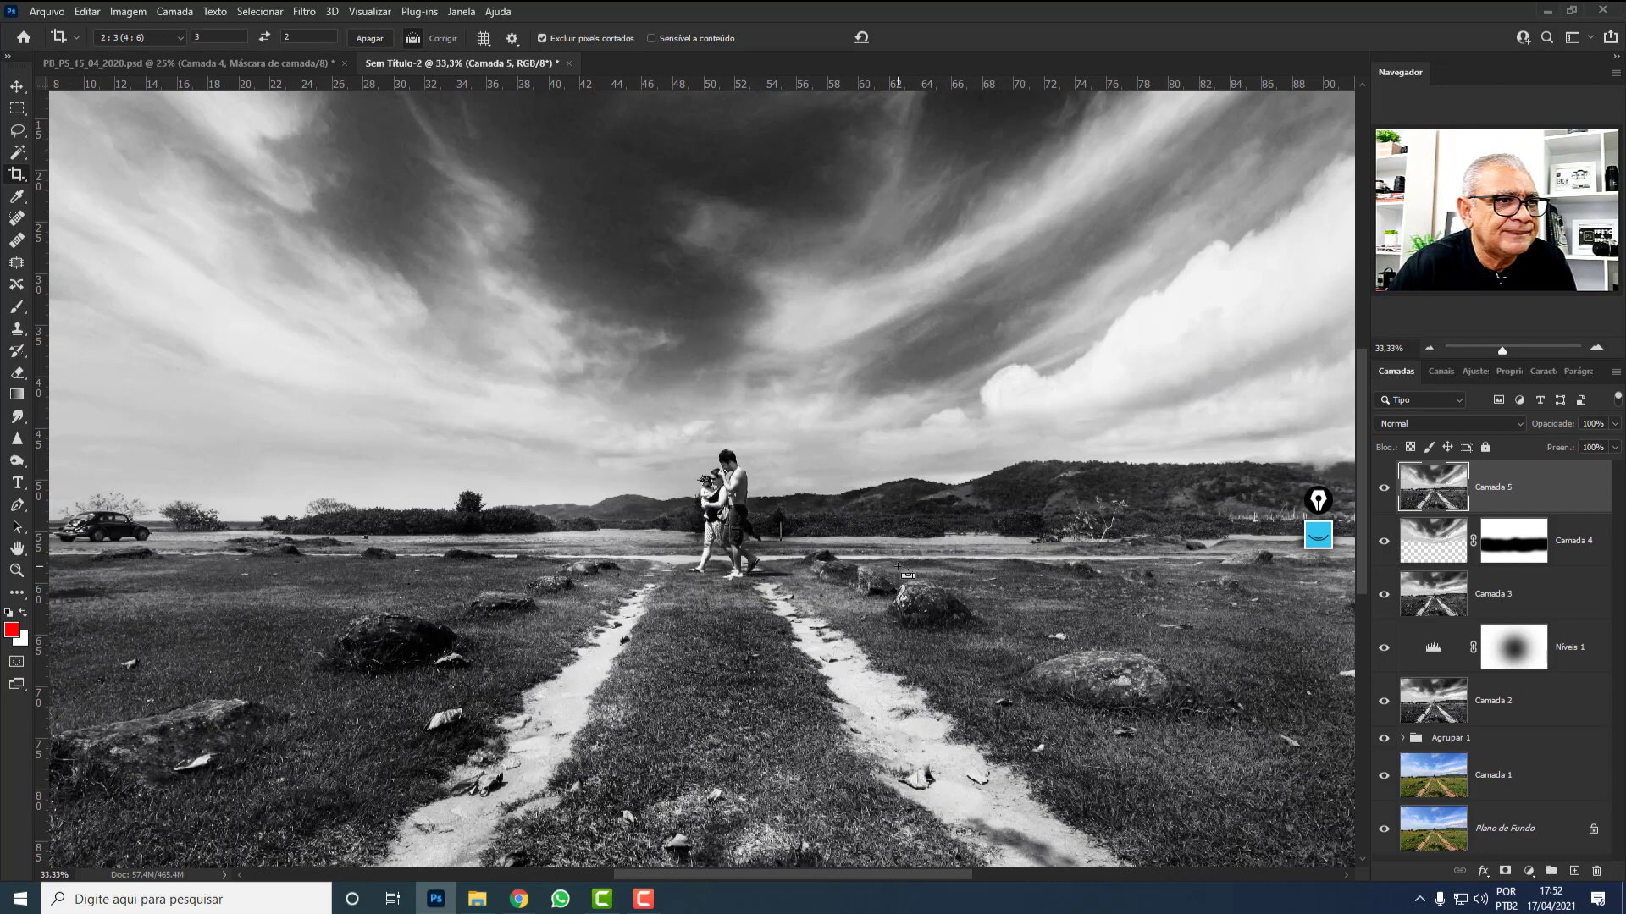
pyautogui.moveTo(1058, 558); pyautogui.dragTo(570, 560)
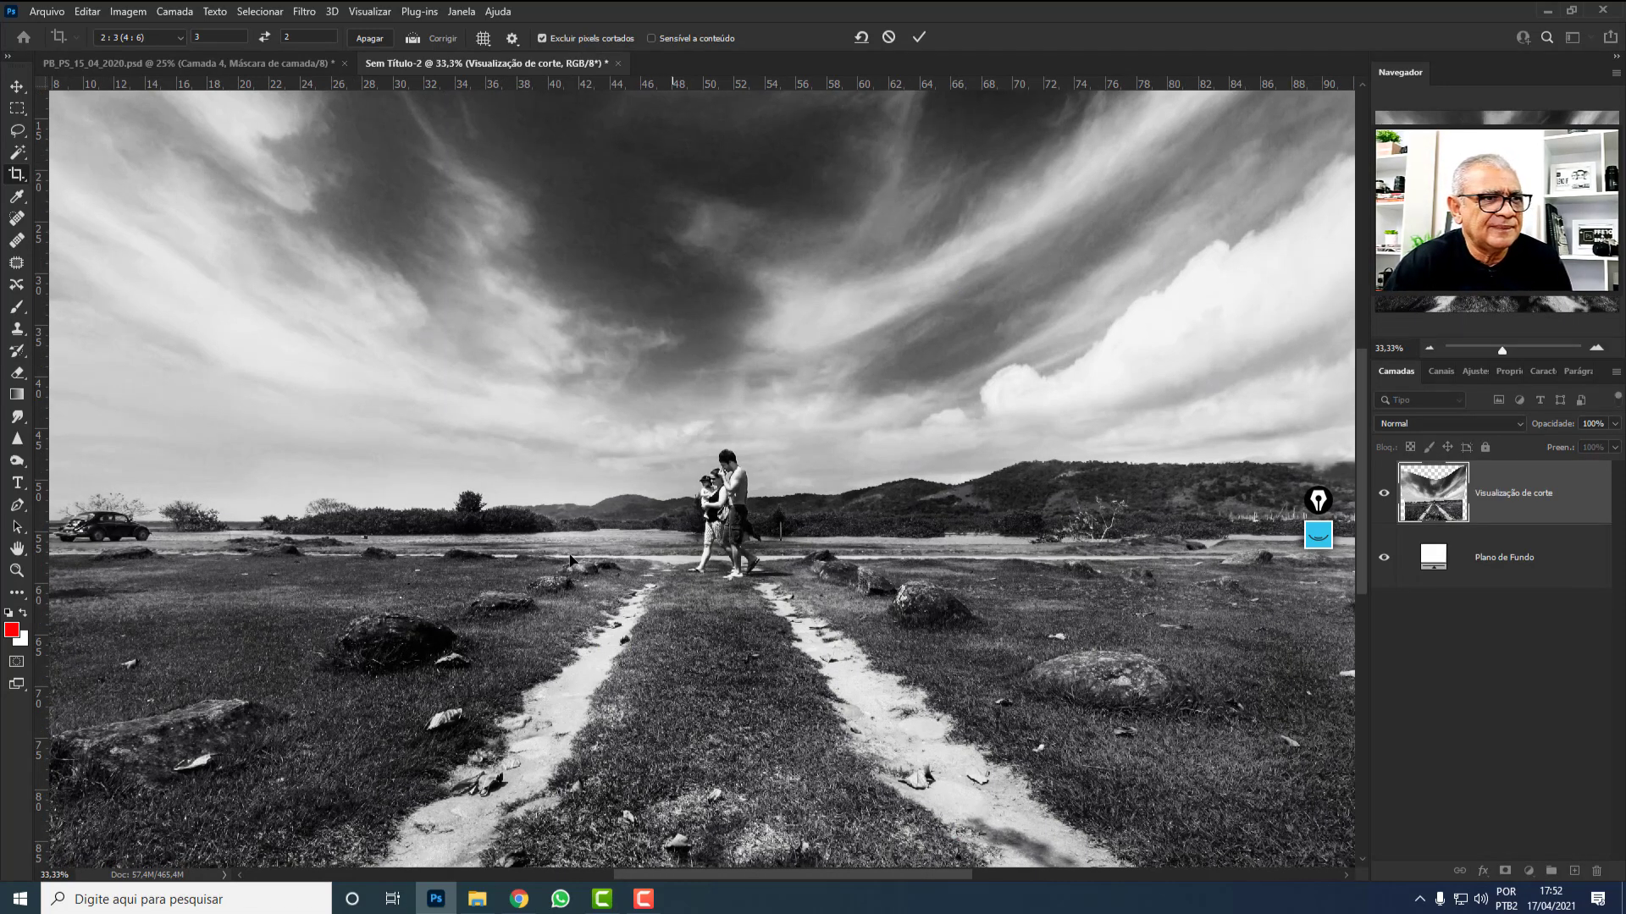
pyautogui.press('Return')
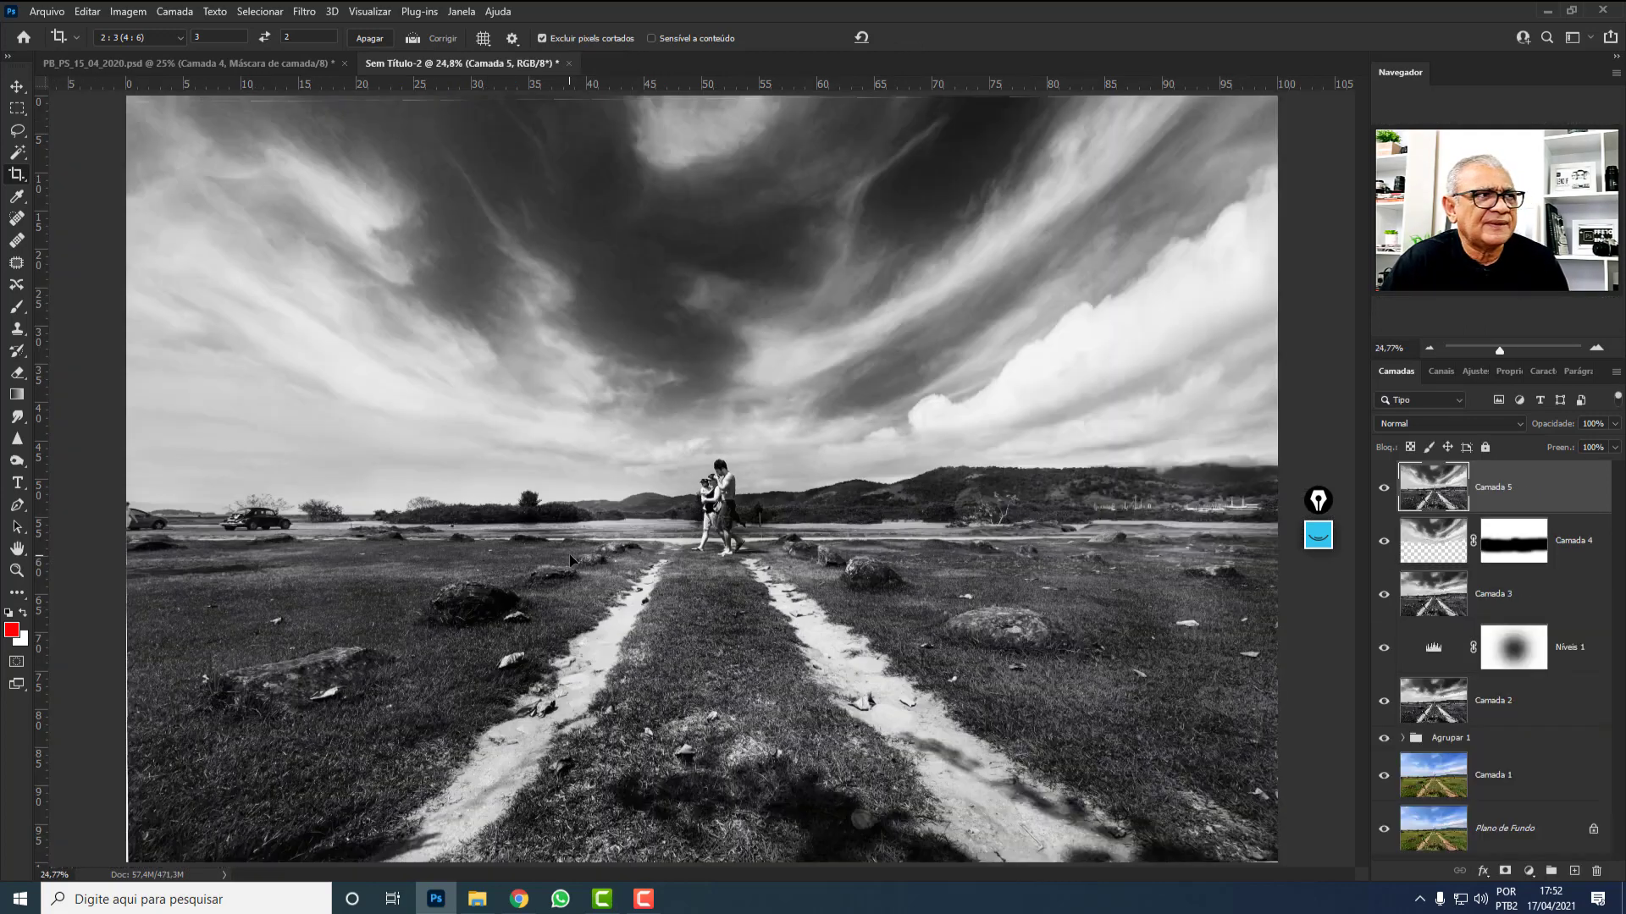
pyautogui.hotkey('ctrl', '-')
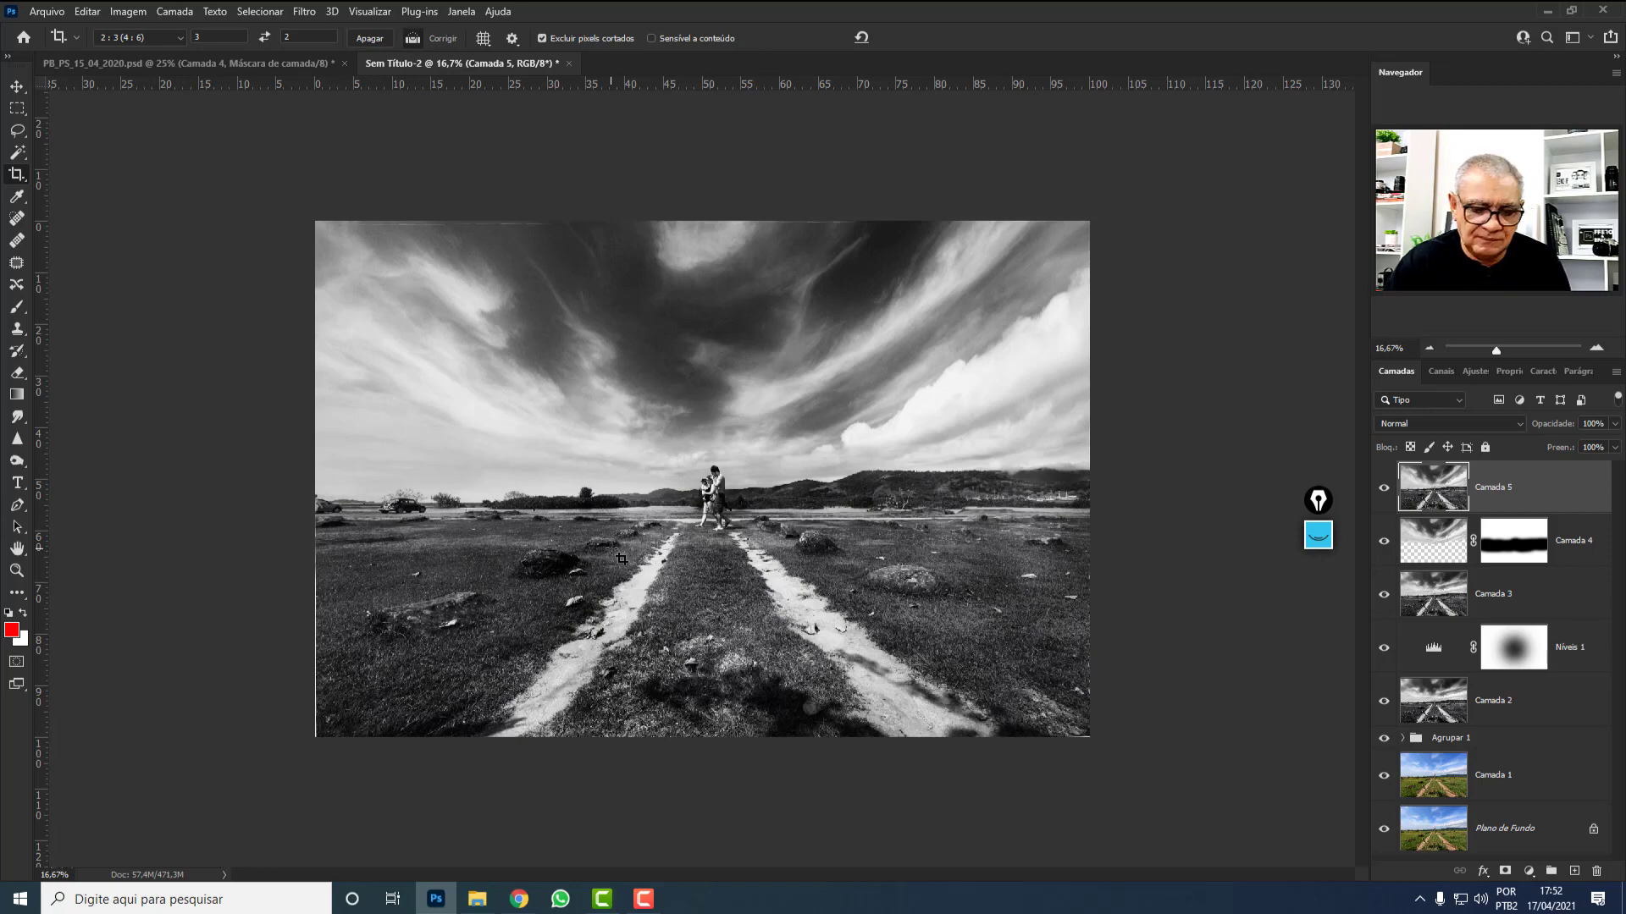
pyautogui.hotkey('ctrl', '0')
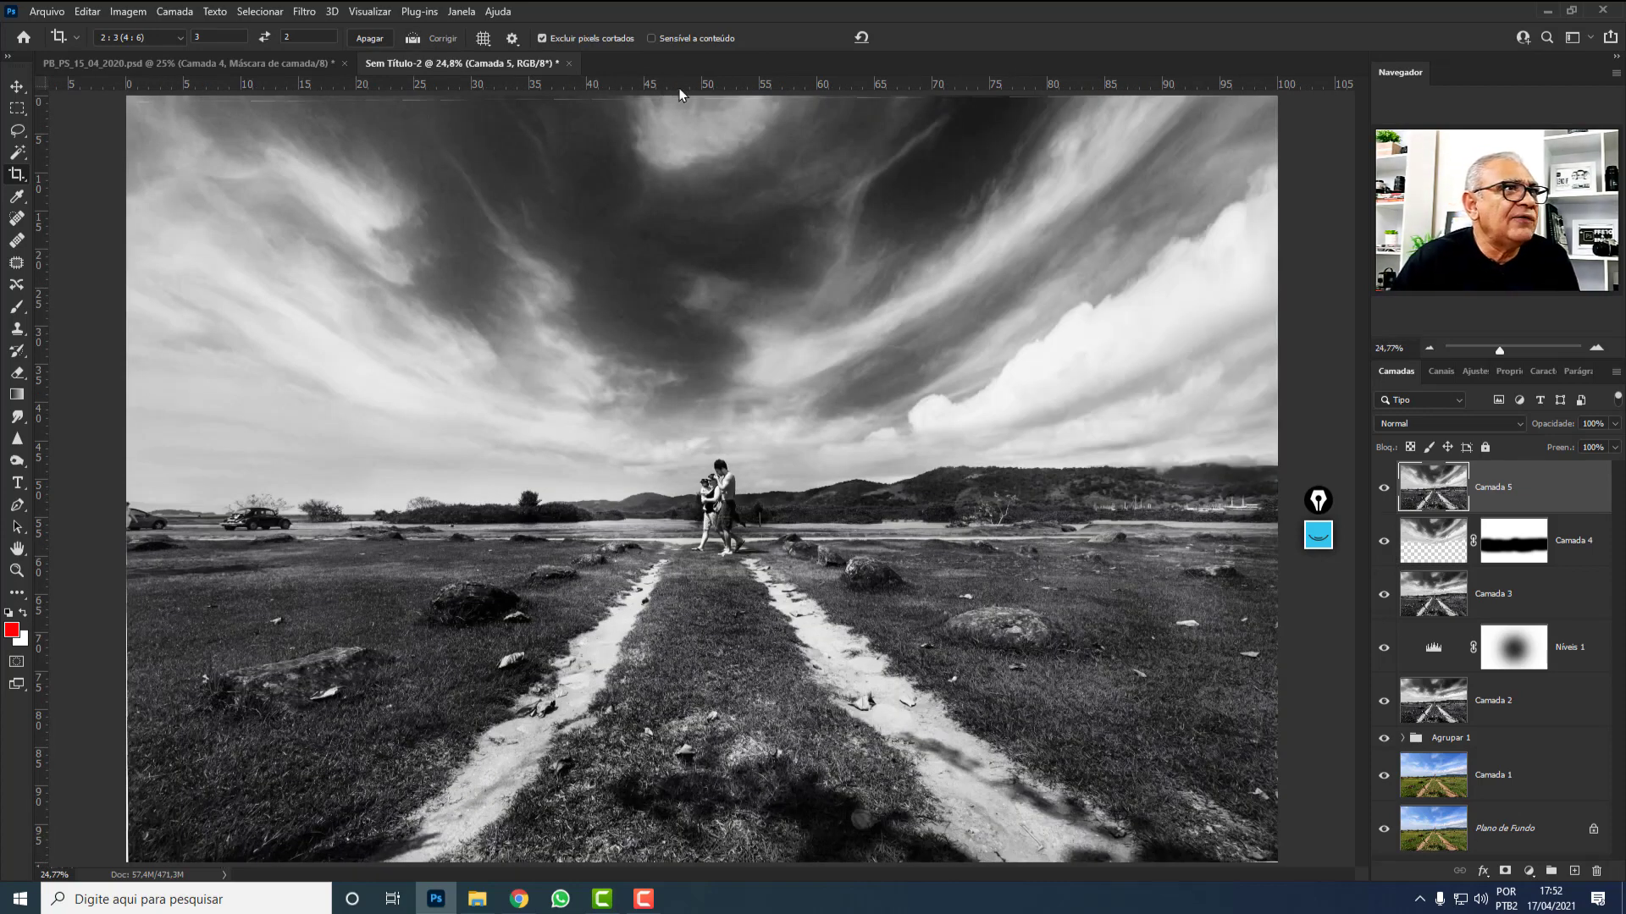
# Place two horizontal guides, one along the grass edge and one just below the bushes, and hide the rulers.
pyautogui.moveTo(679, 94); pyautogui.dragTo(658, 539)
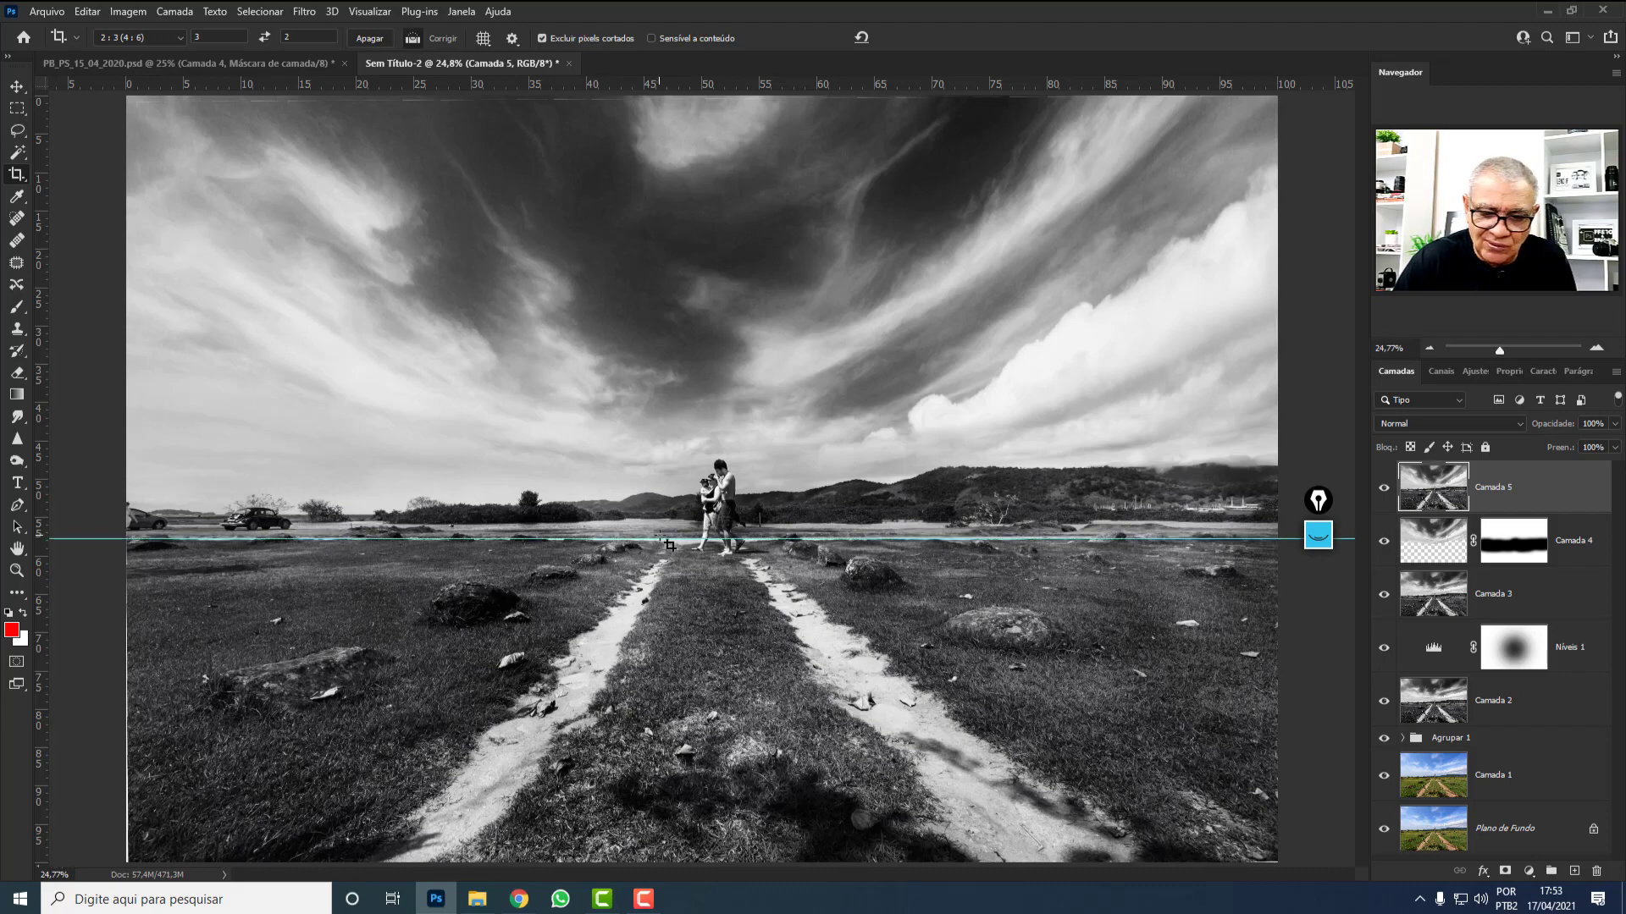
pyautogui.hotkey('ctrl', '+')
pyautogui.hotkey('ctrl', '+')
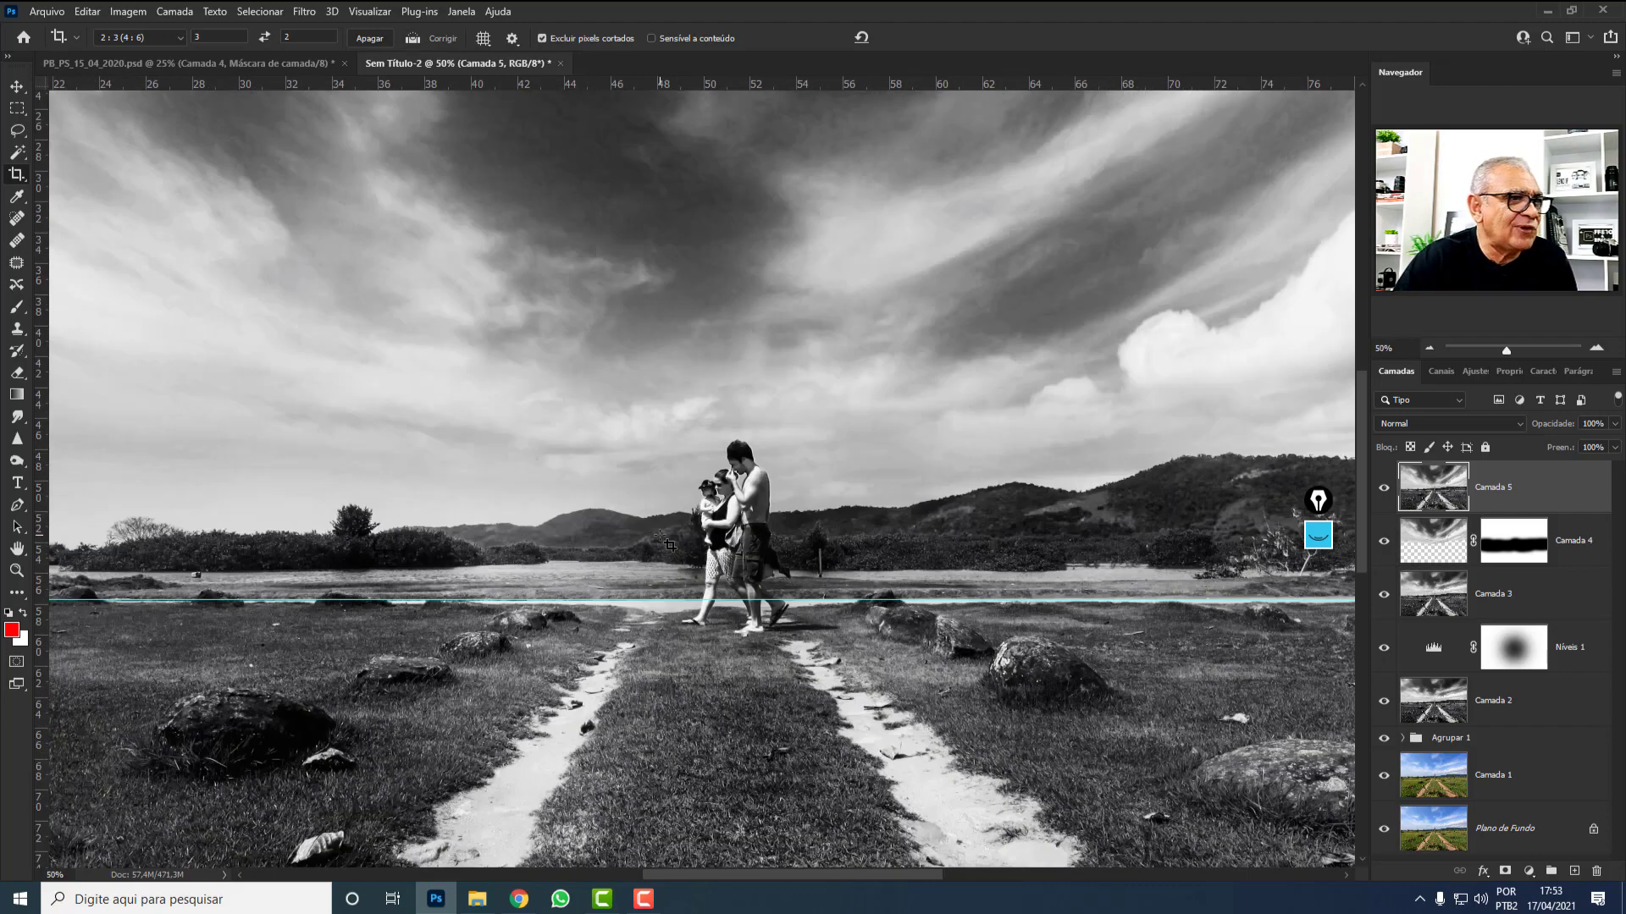
pyautogui.hotkey('ctrl', '+')
pyautogui.moveTo(150, 450); pyautogui.dragTo(983, 435)
pyautogui.moveTo(762, 492); pyautogui.dragTo(805, 497)
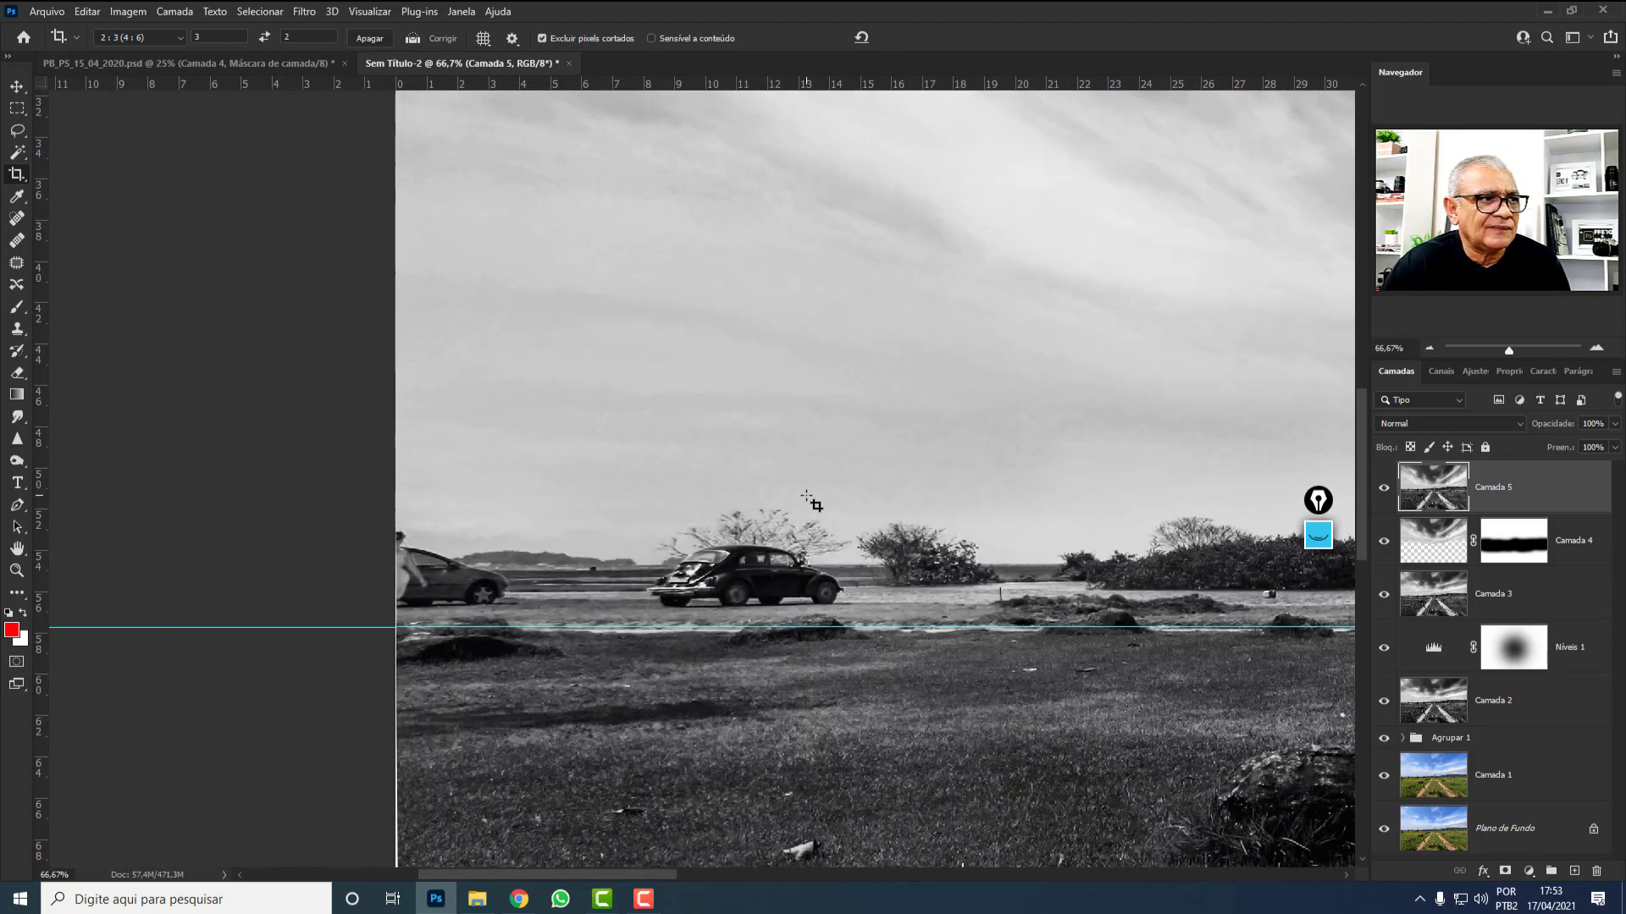
pyautogui.moveTo(862, 74); pyautogui.dragTo(842, 559)
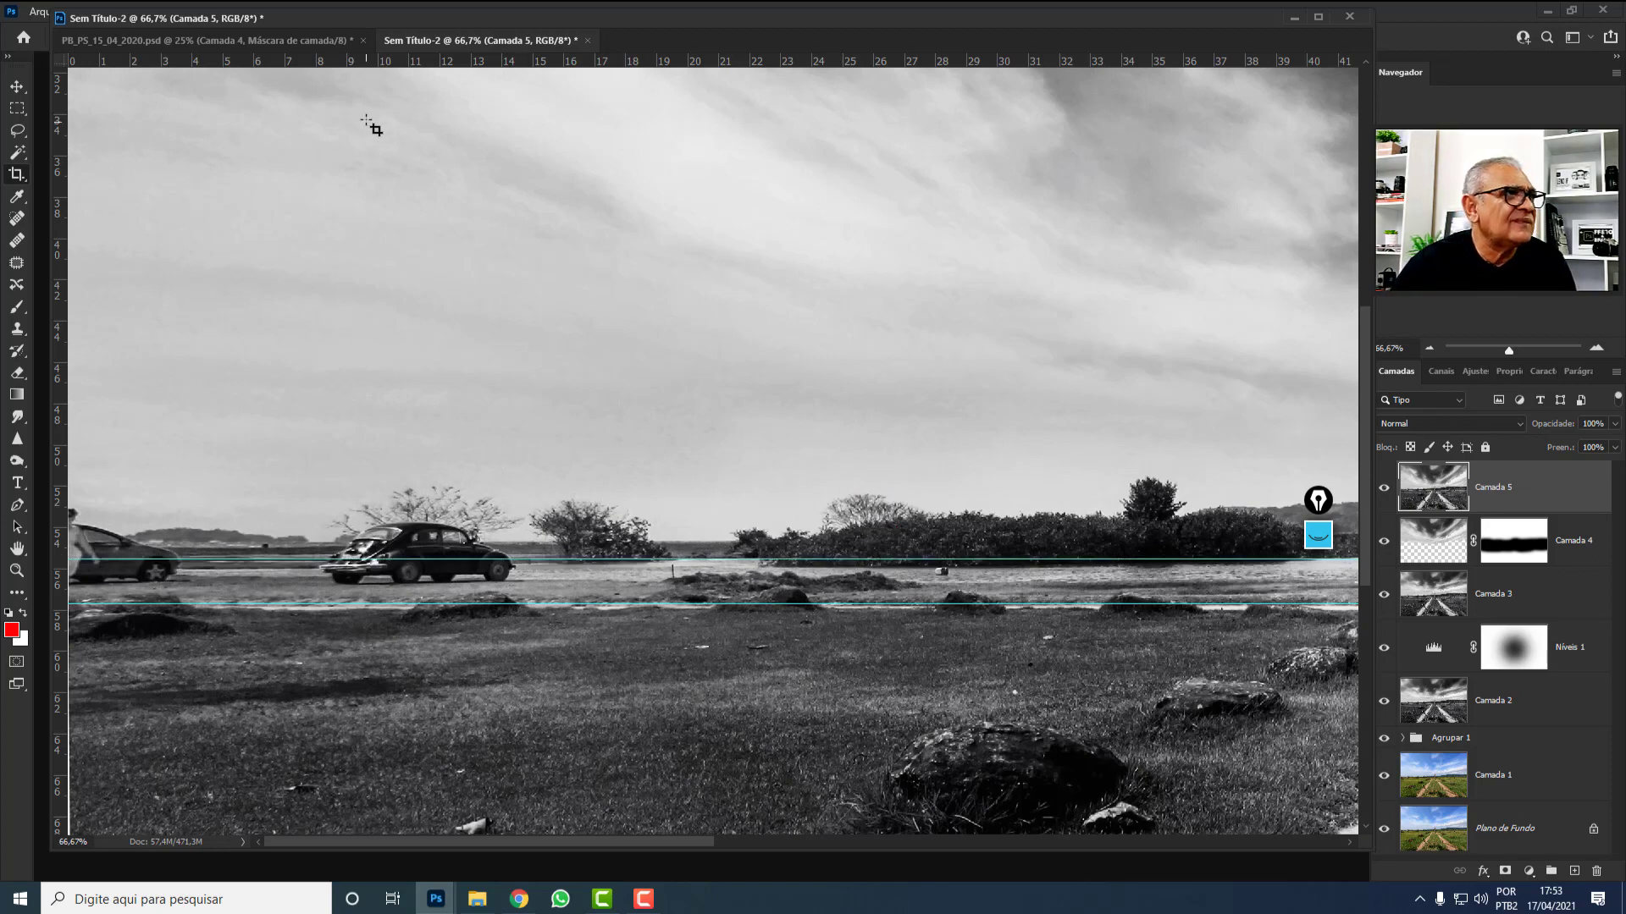
pyautogui.moveTo(348, 416); pyautogui.dragTo(544, 414)
pyautogui.hotkey('ctrl', 'r')
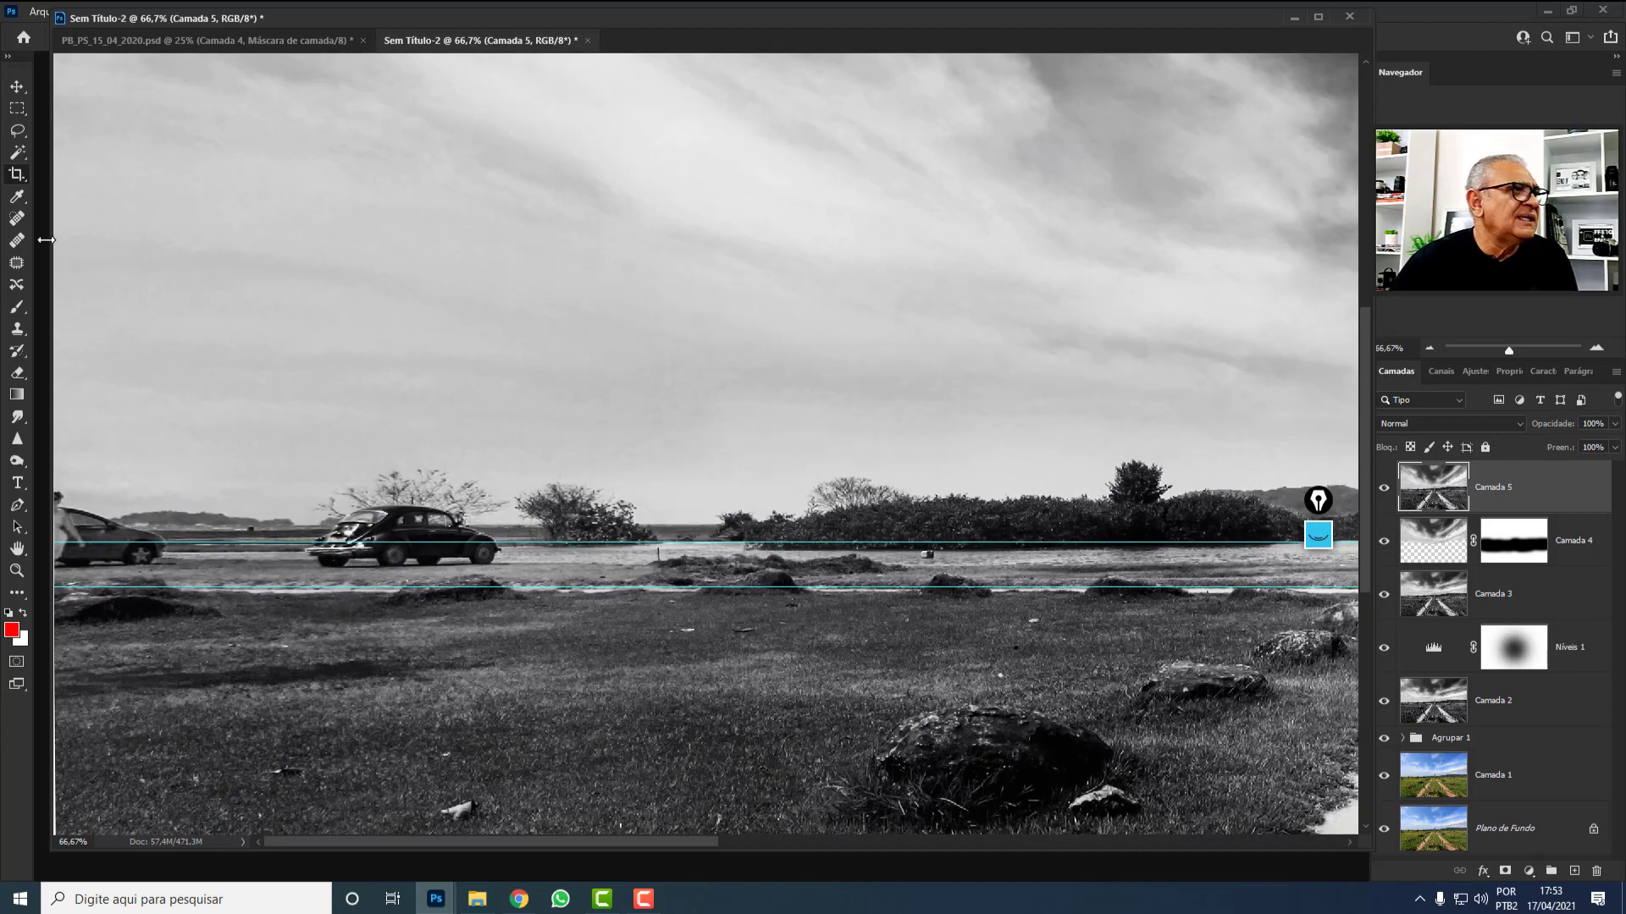
# Redock the floating document window and clone nearby ground and sky over the partly cropped car at the image's left edge on Camada 5.
pyautogui.click(21, 331)
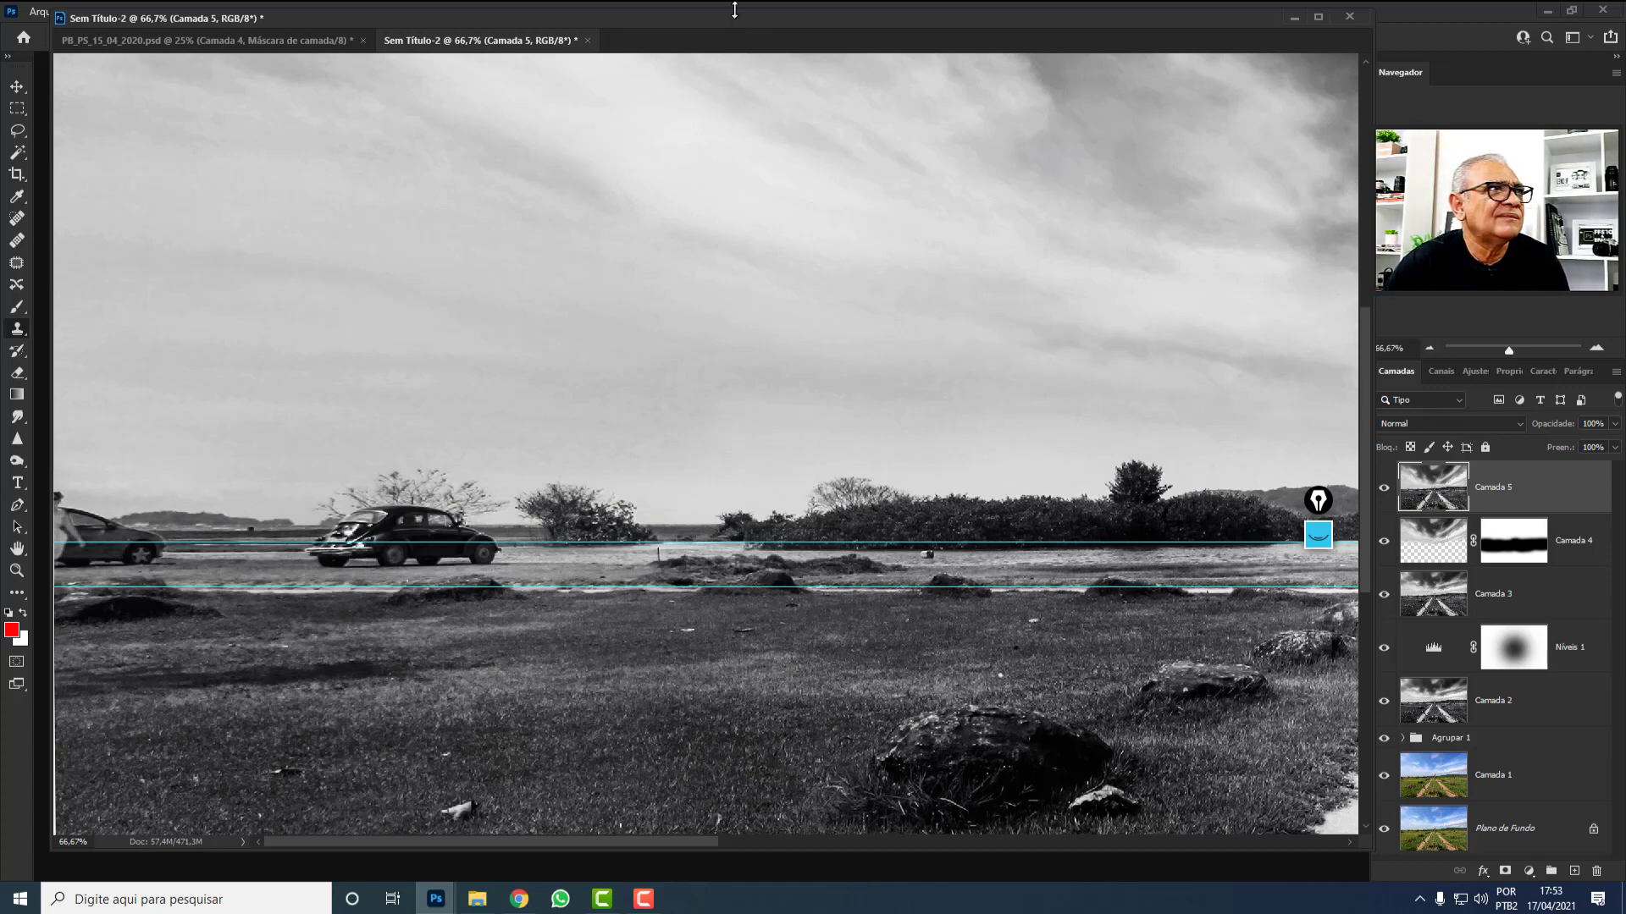
pyautogui.moveTo(734, 10); pyautogui.dragTo(714, 62)
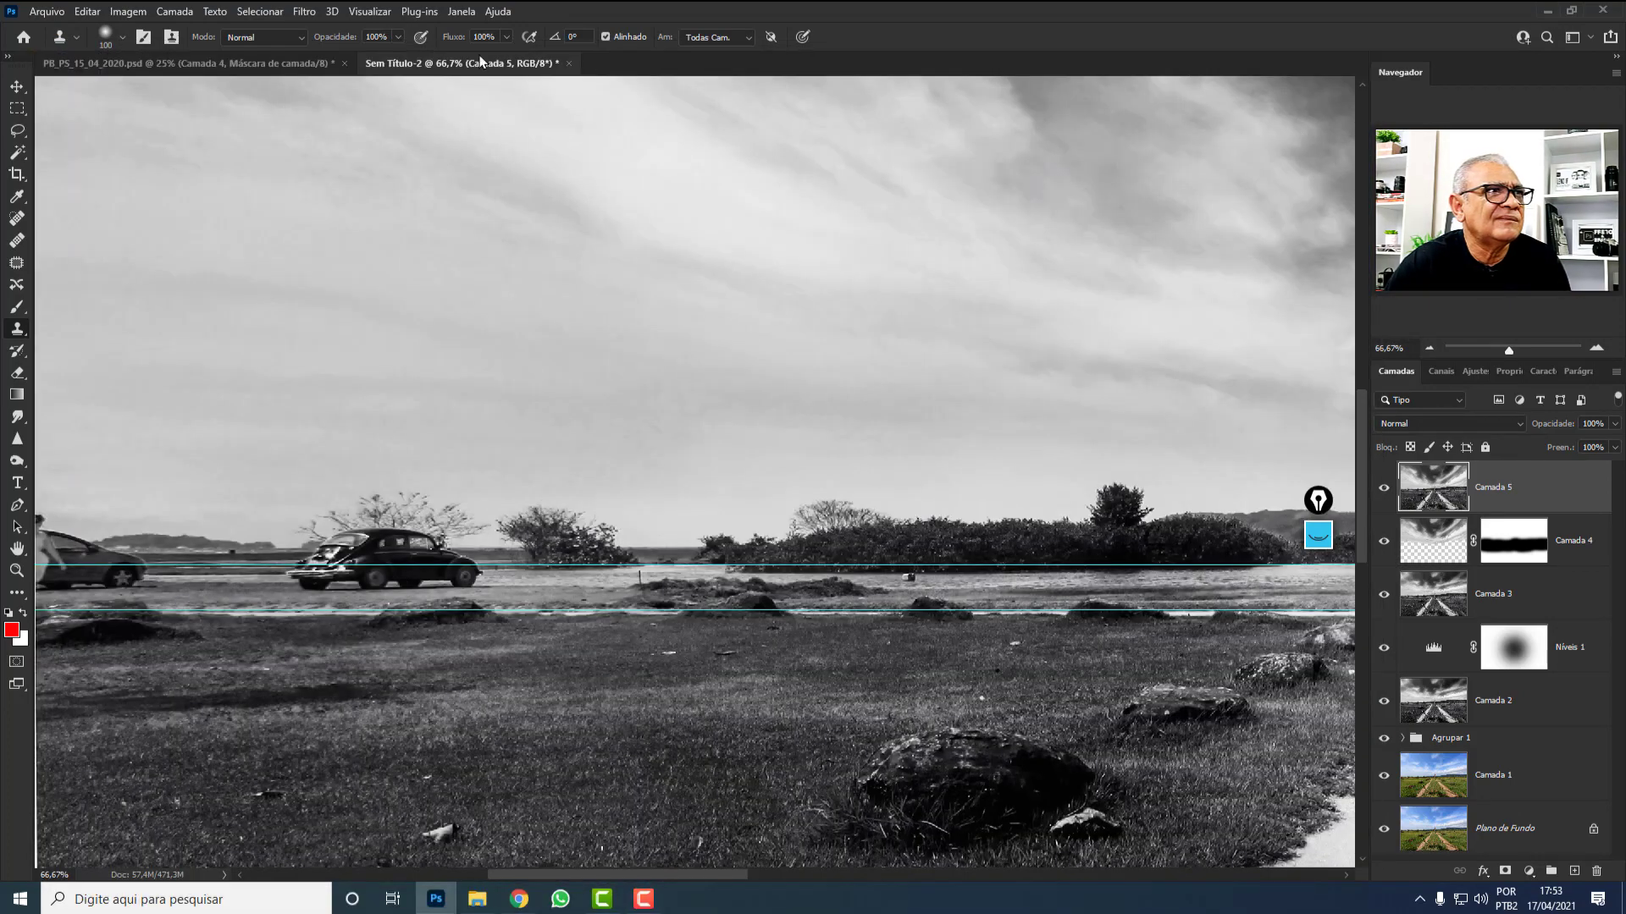
pyautogui.click(169, 38)
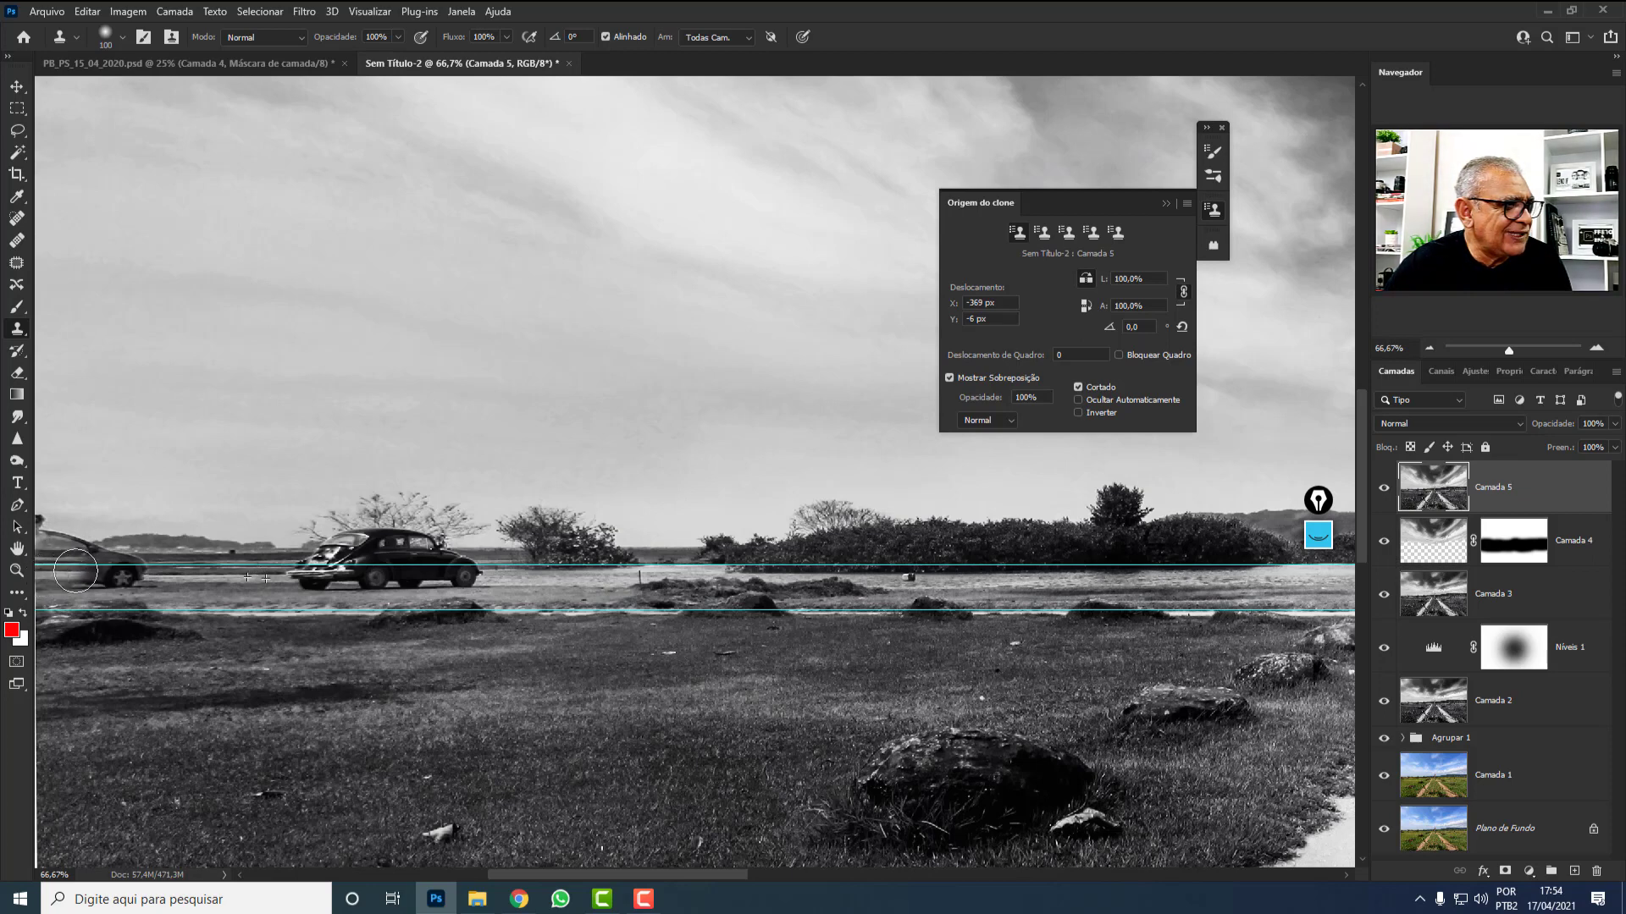
pyautogui.moveTo(76, 571); pyautogui.dragTo(139, 567)
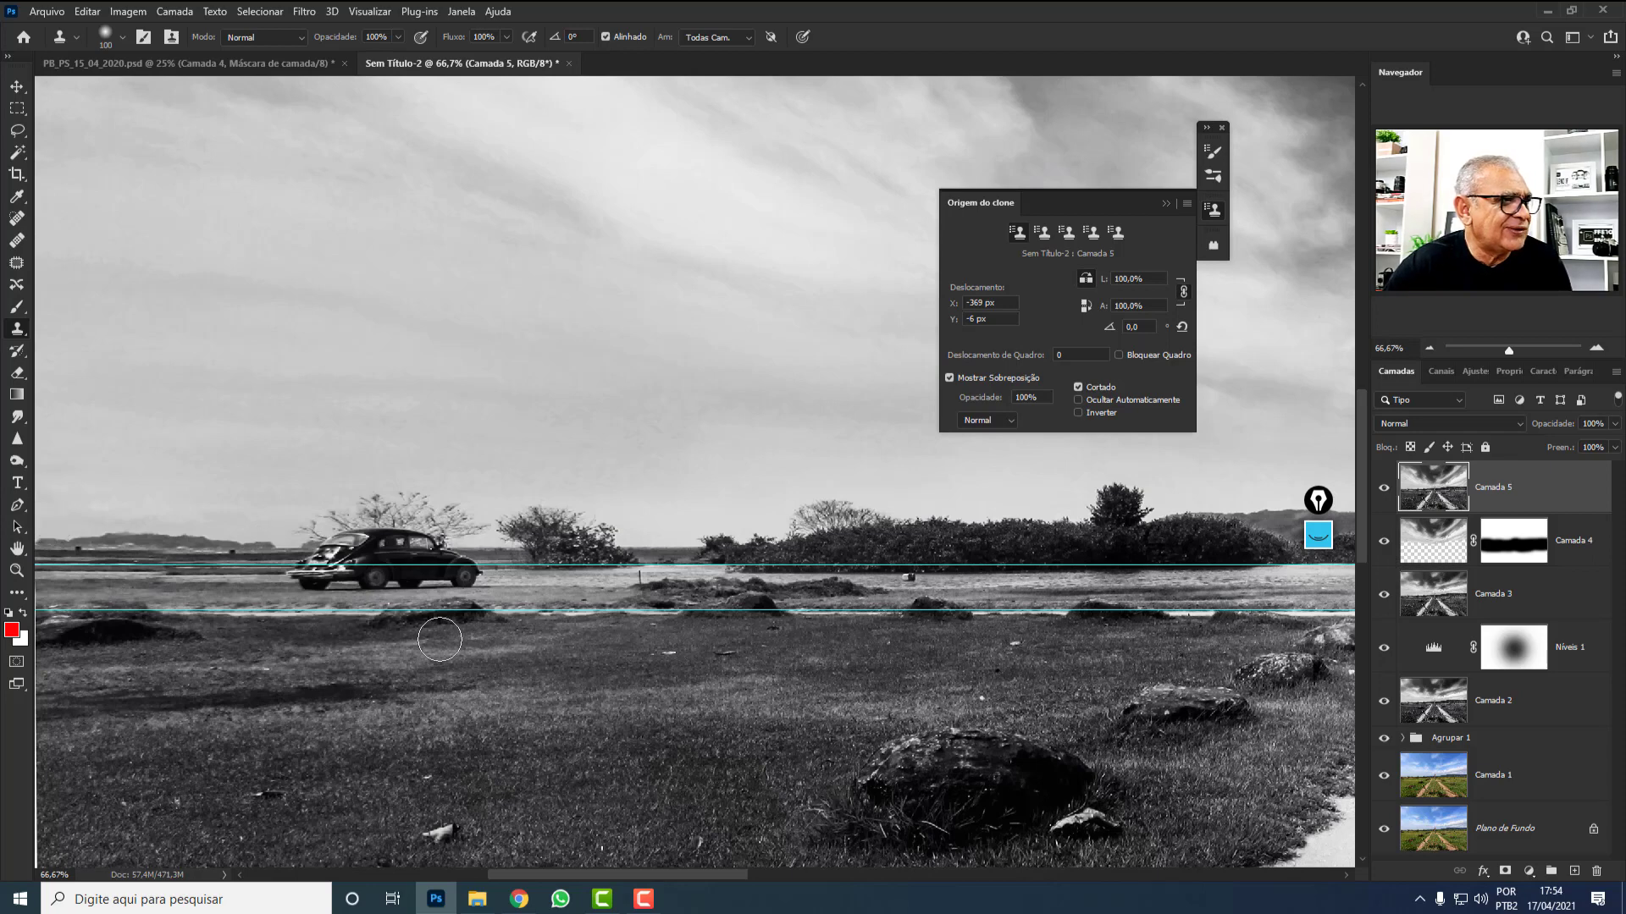
pyautogui.moveTo(321, 595); pyautogui.dragTo(245, 587)
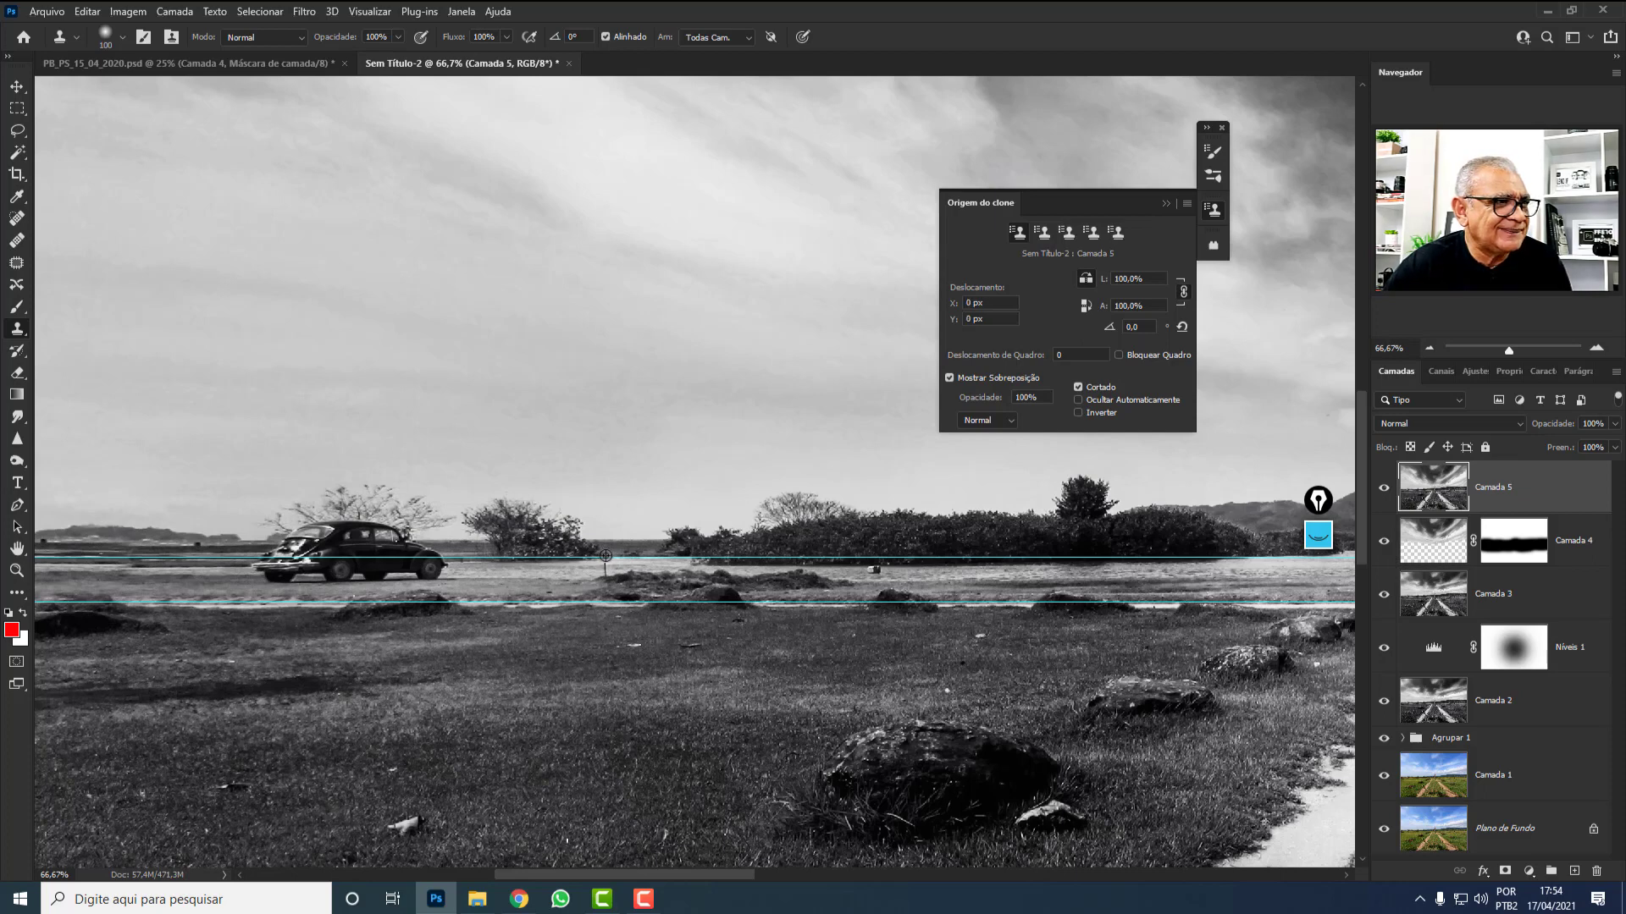
# Clone the neighbouring bush, sky and ground over the black Beetle on Camada 5 with the Clone Stamp.
pyautogui.keyDown('alt'); pyautogui.click(603, 556); pyautogui.keyUp('alt')
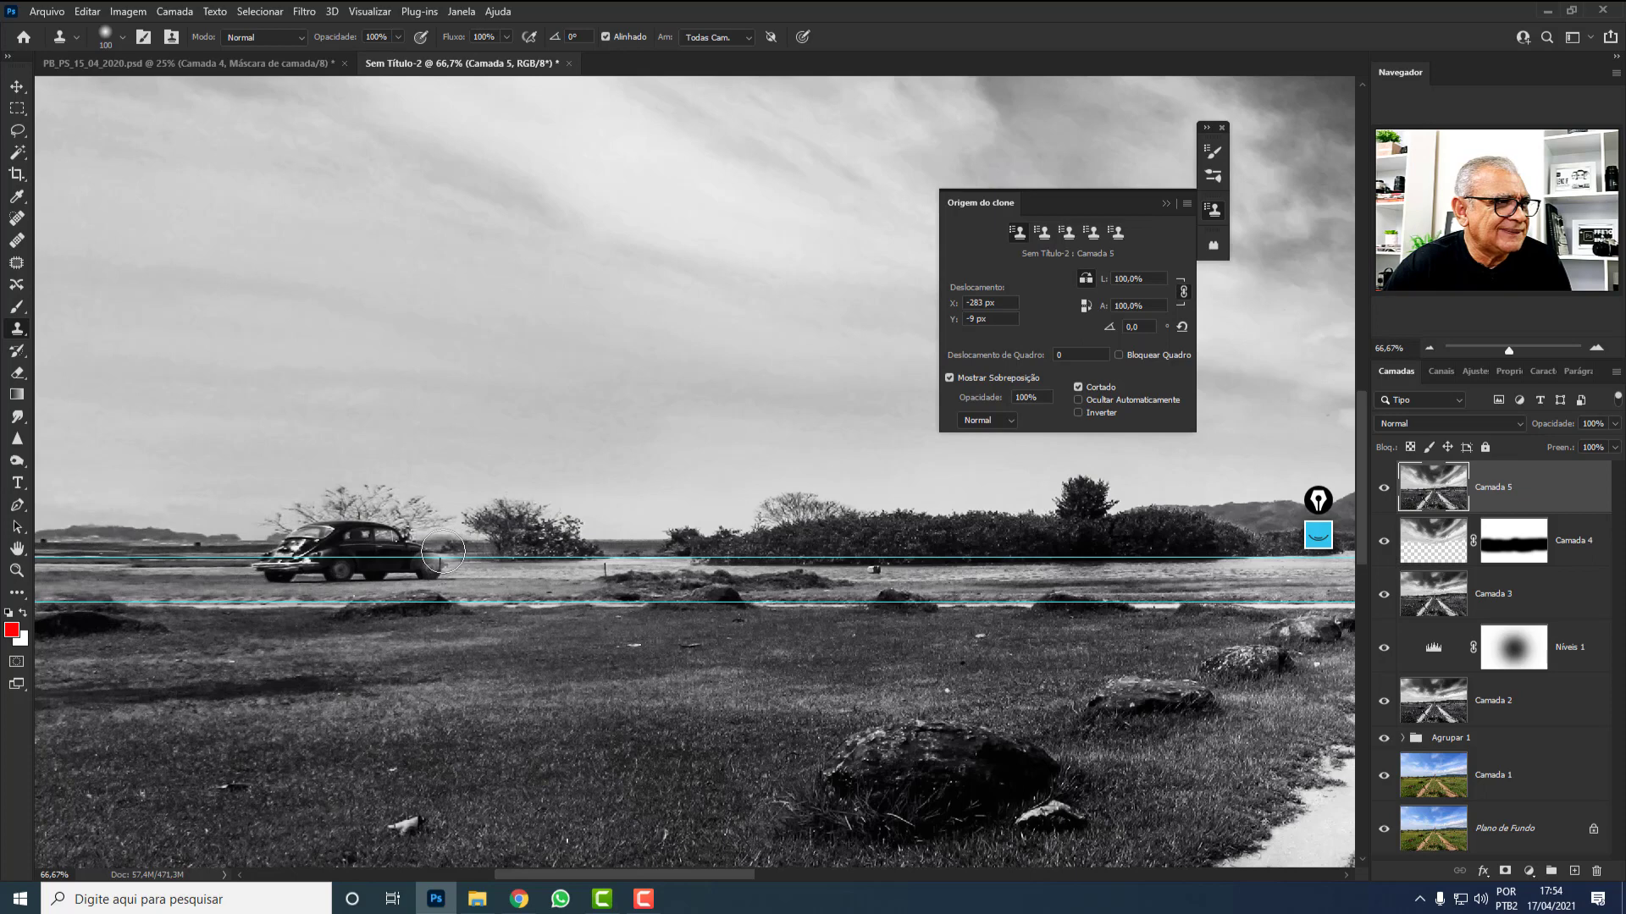
pyautogui.moveTo(443, 552)
pyautogui.mouseDown()
pyautogui.moveTo(511, 508)
pyautogui.moveTo(474, 529)
pyautogui.moveTo(543, 528)
pyautogui.mouseUp()
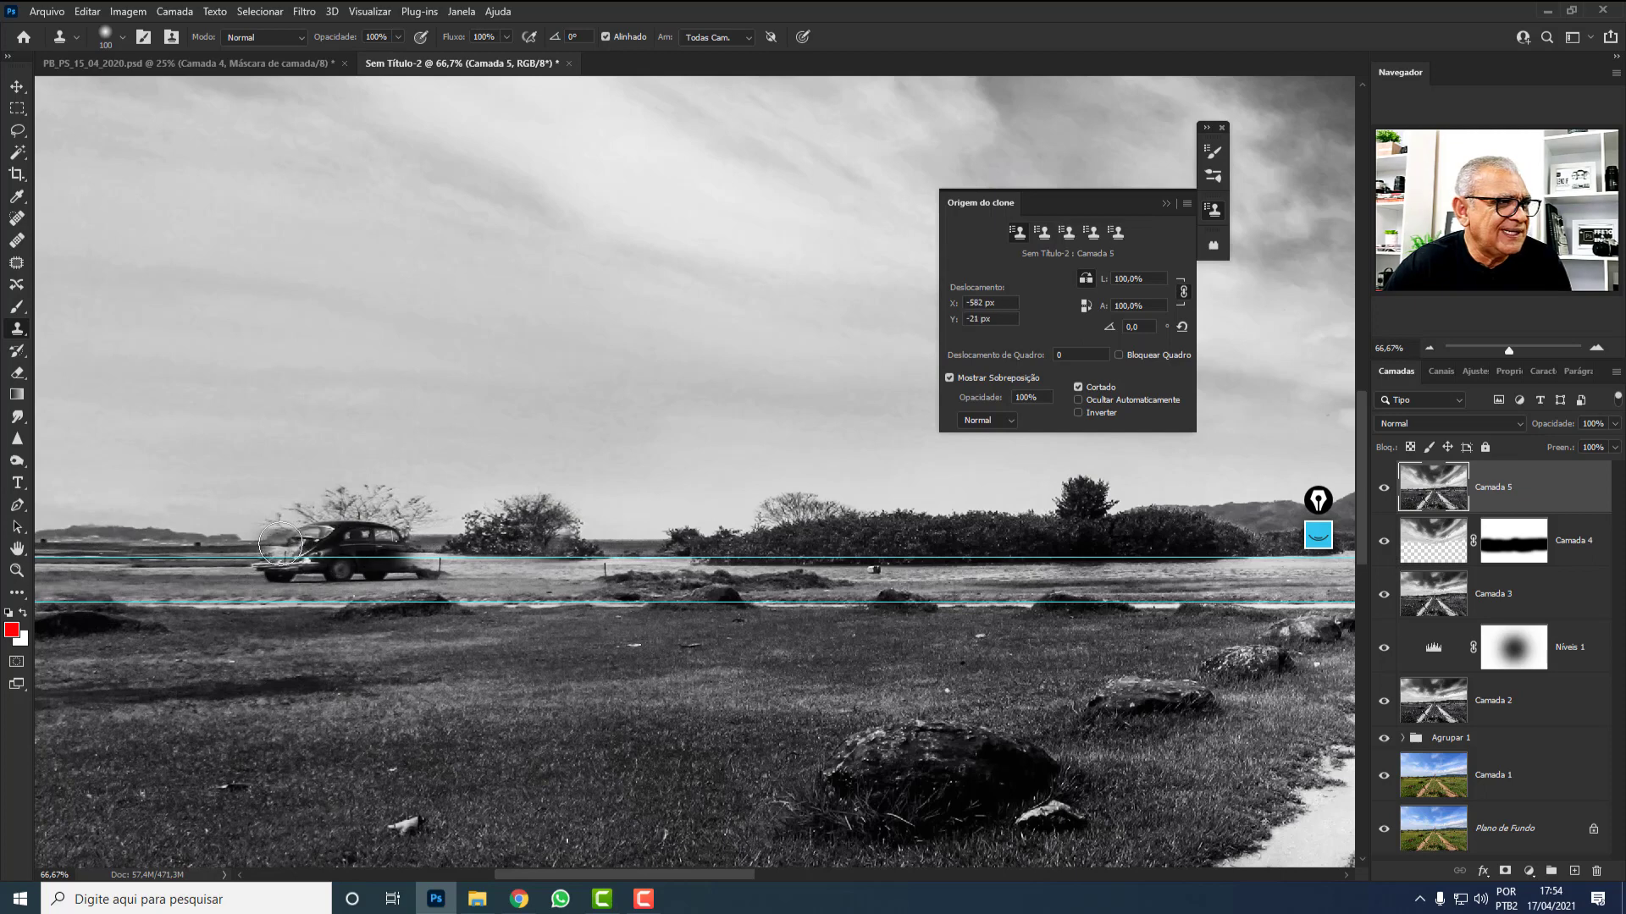
pyautogui.moveTo(278, 552)
pyautogui.mouseDown()
pyautogui.moveTo(291, 520)
pyautogui.moveTo(332, 540)
pyautogui.moveTo(368, 508)
pyautogui.moveTo(397, 559)
pyautogui.moveTo(420, 556)
pyautogui.moveTo(402, 552)
pyautogui.moveTo(399, 583)
pyautogui.moveTo(210, 584)
pyautogui.mouseUp()
pyautogui.keyDown('alt'); pyautogui.click(542, 577); pyautogui.keyUp('alt')
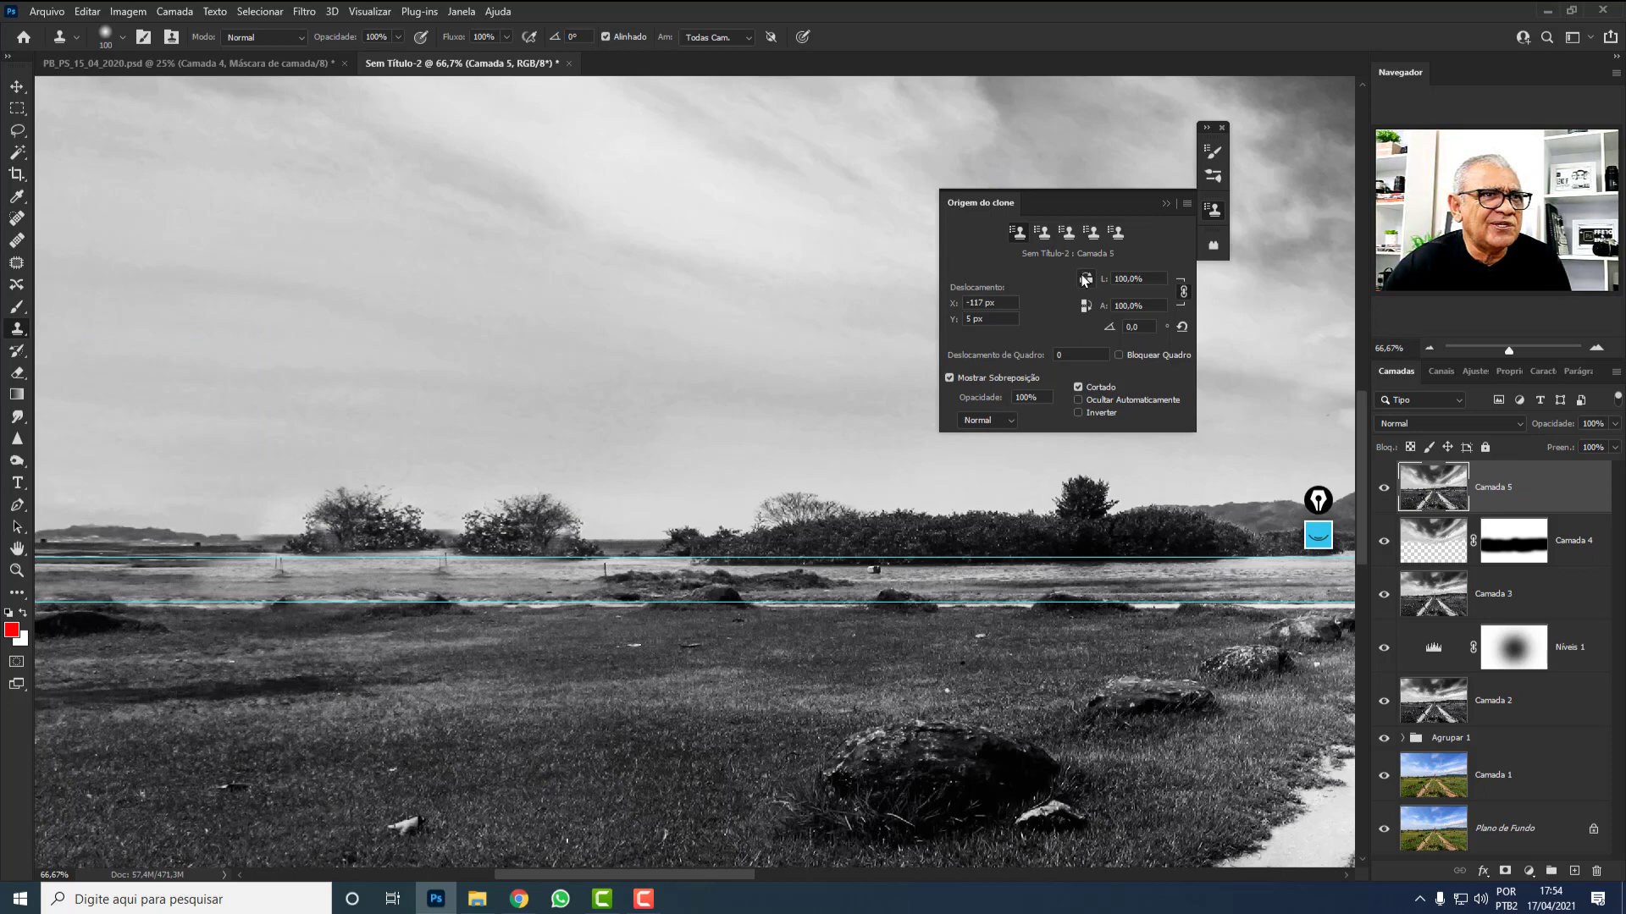
# Collapse the Clone Source settings and clone out the duplicated posts on the sand below the bushes.
pyautogui.click(1166, 204)
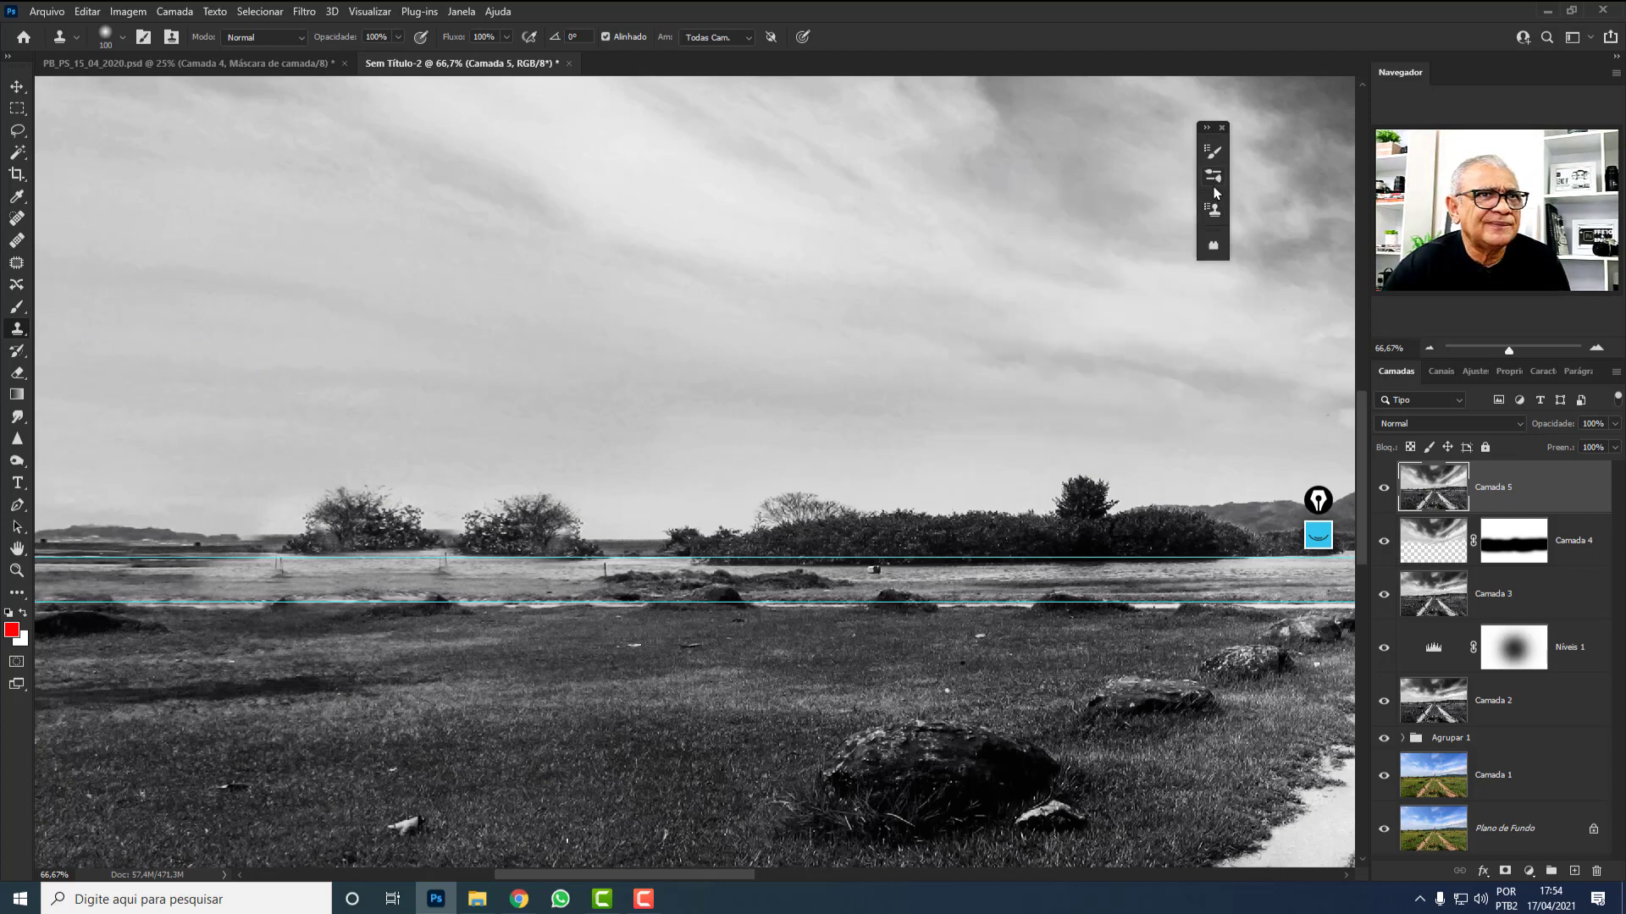
pyautogui.click(1216, 213)
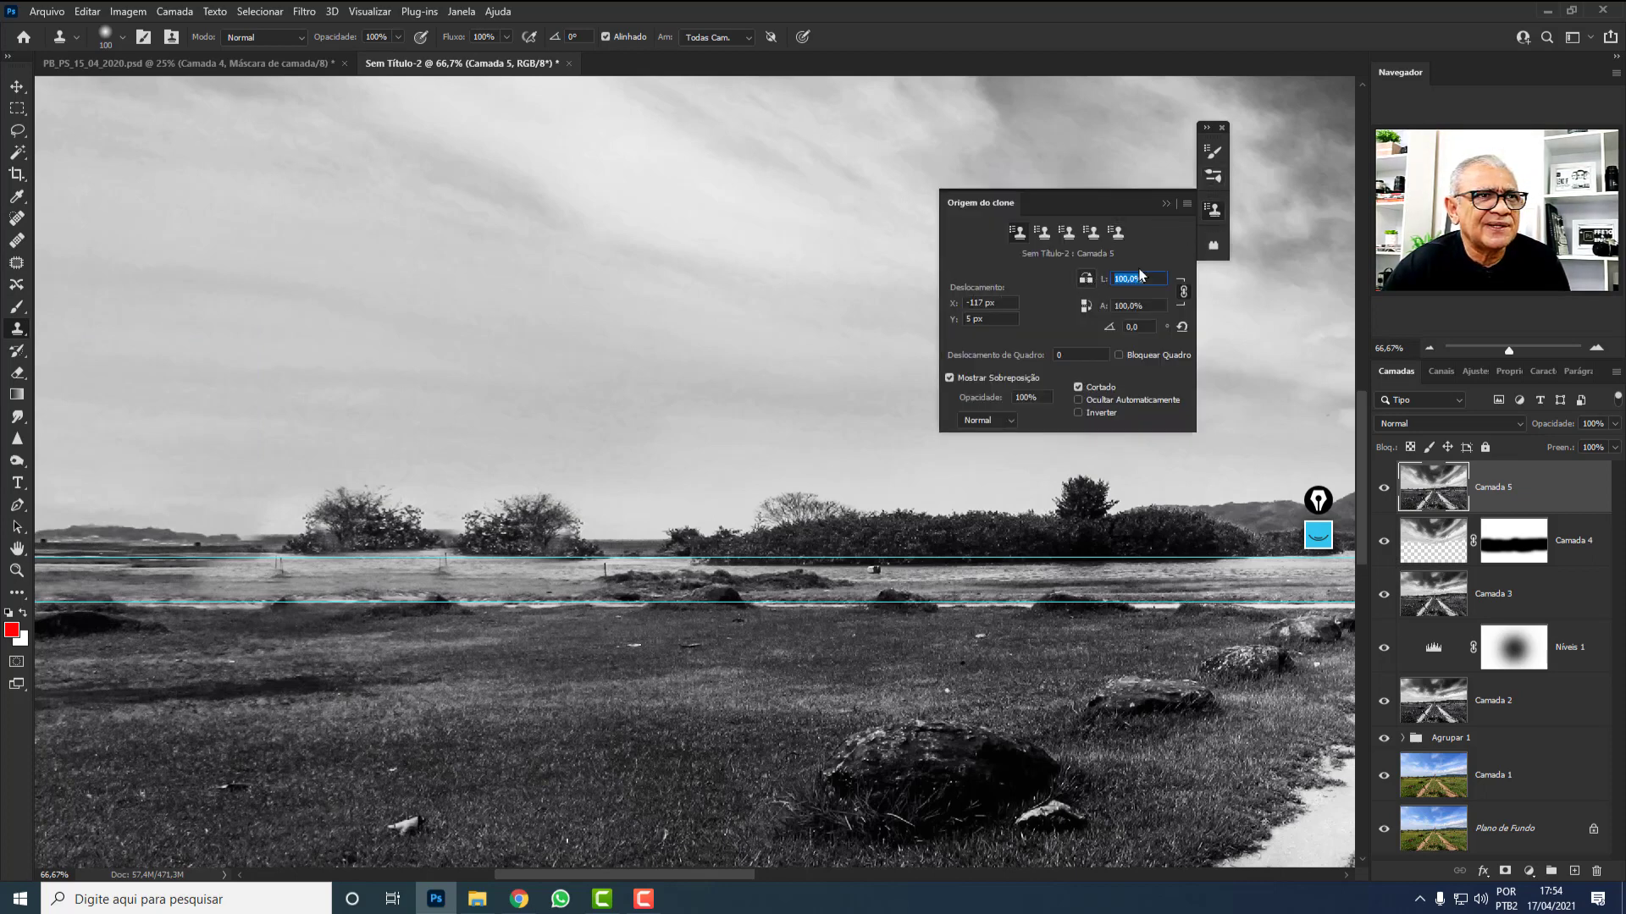
pyautogui.click(1166, 204)
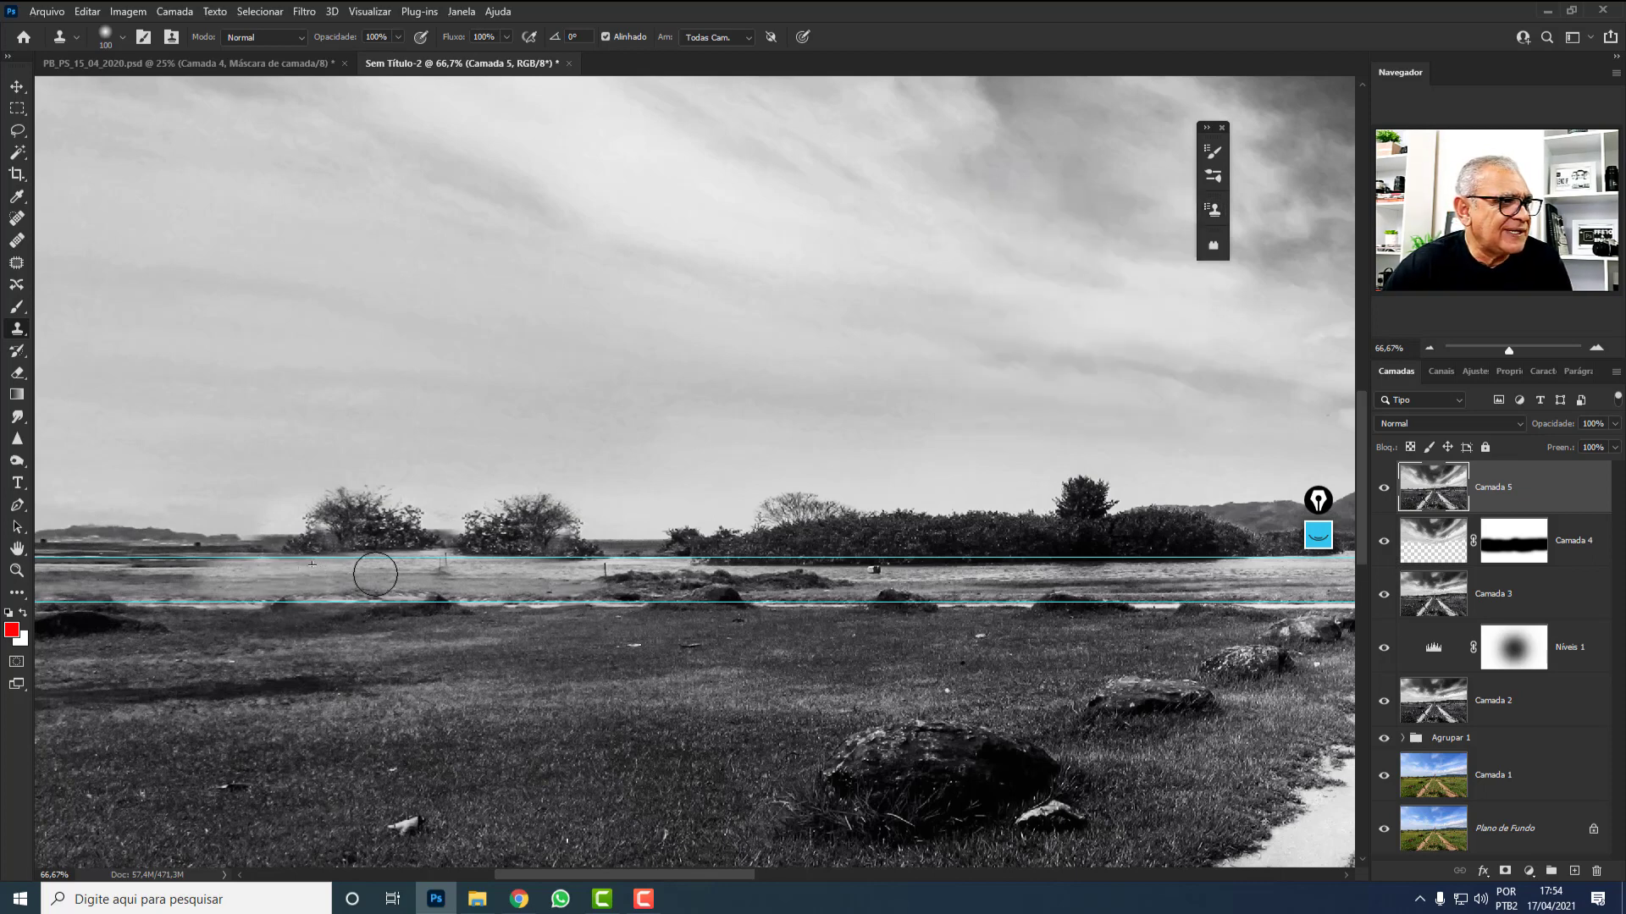
pyautogui.click(441, 566)
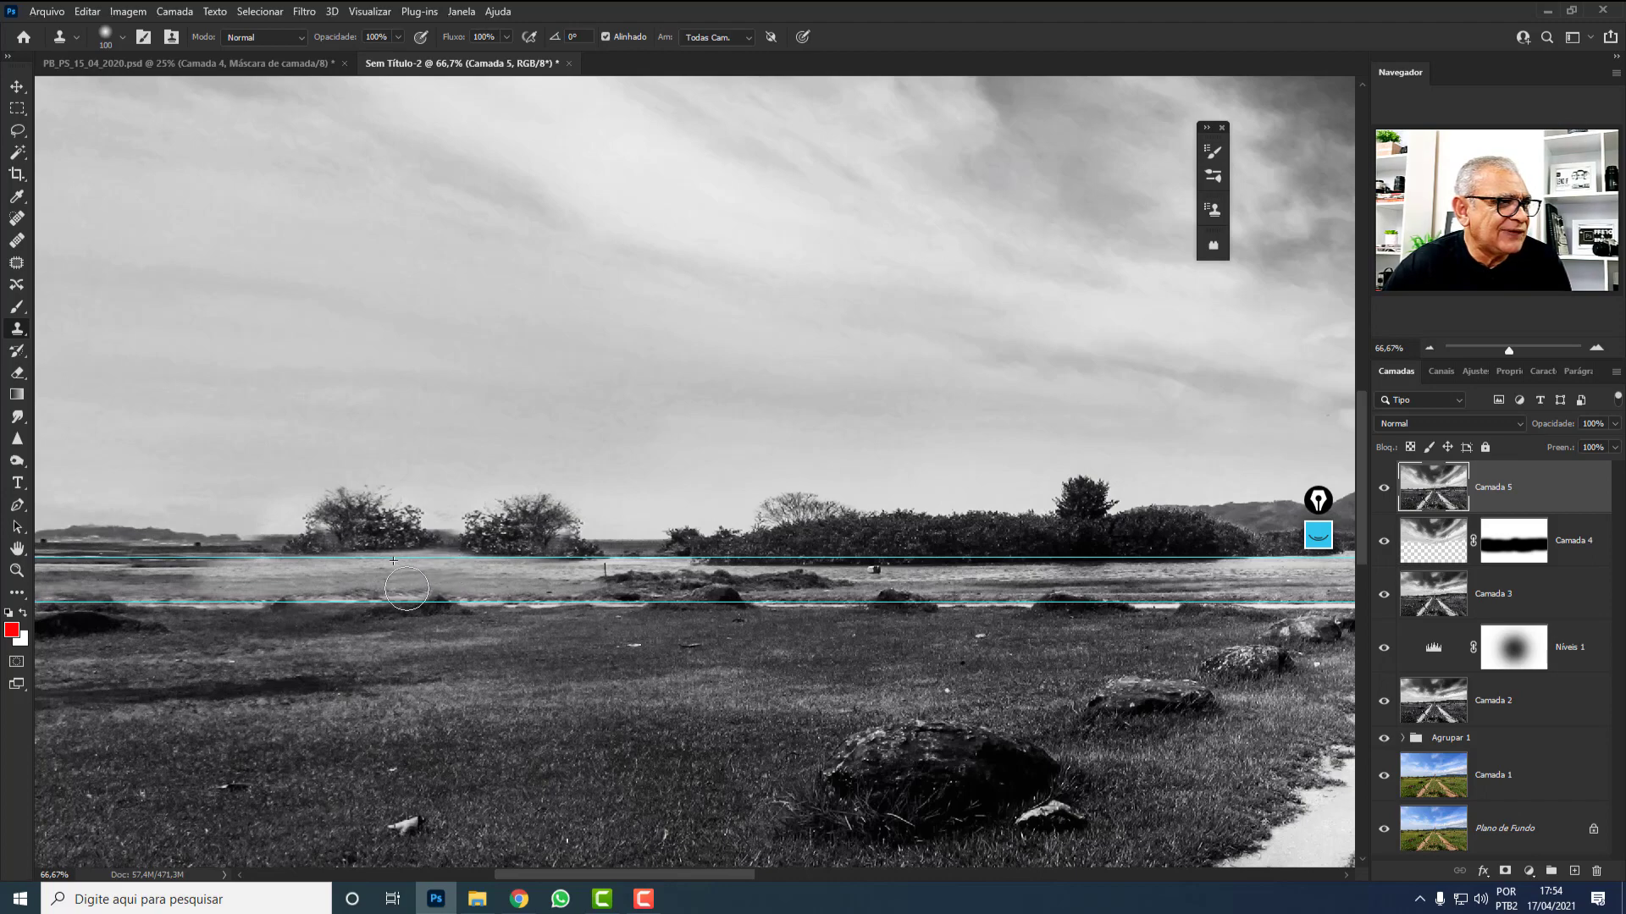
pyautogui.hotkey('ctrl', '-')
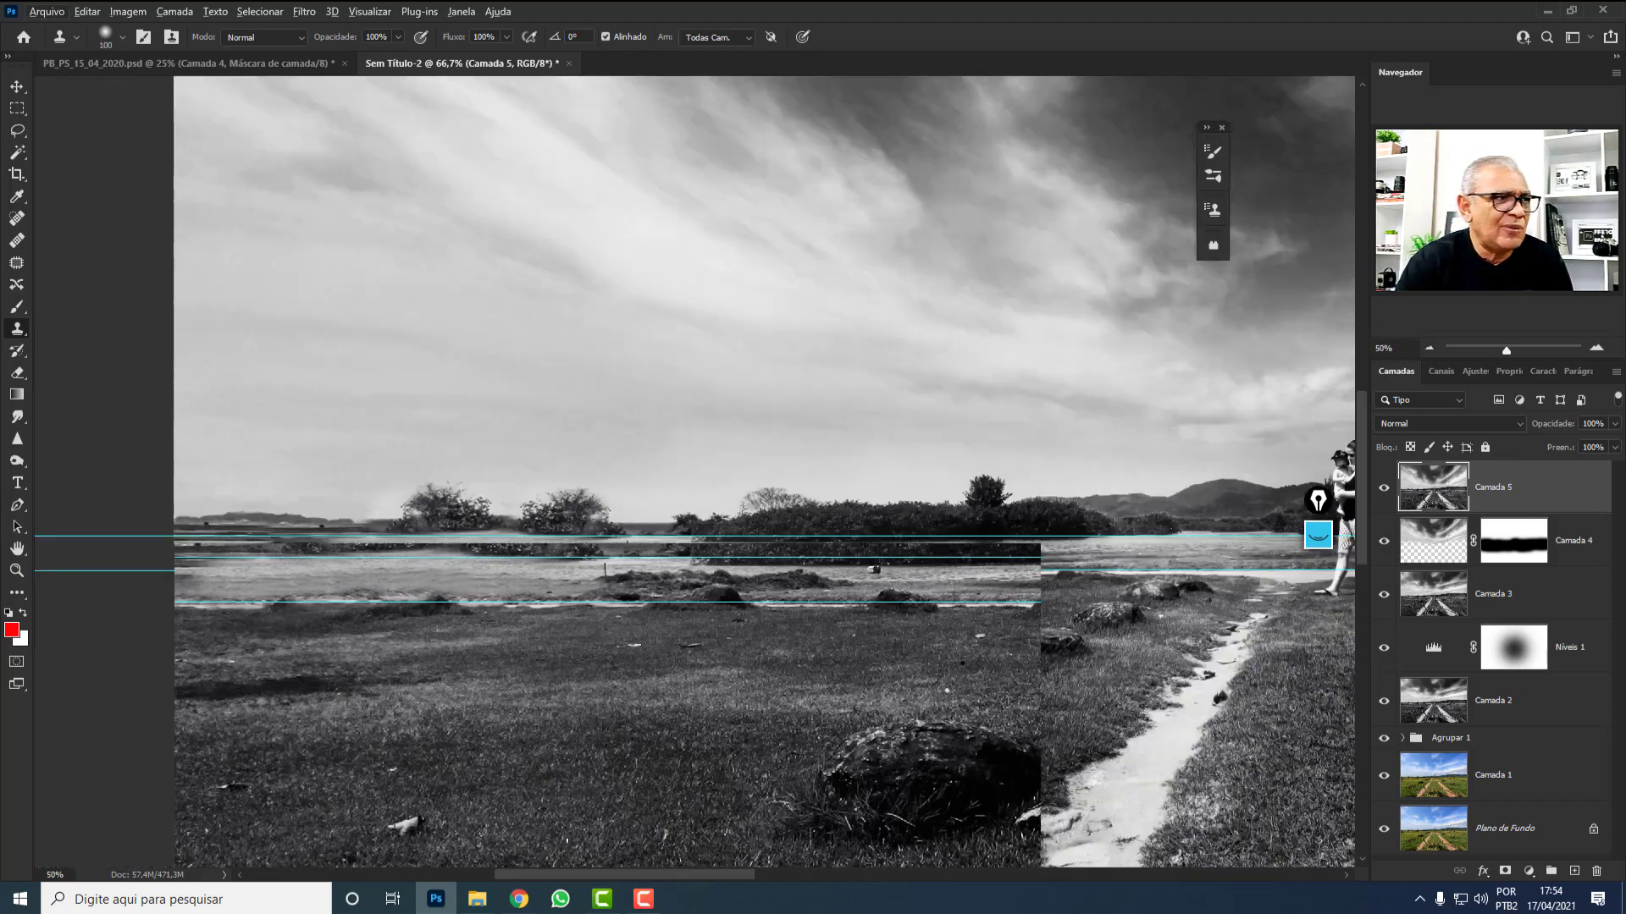
pyautogui.hotkey('ctrl', '-')
pyautogui.hotkey('ctrl', '-')
pyautogui.hotkey('ctrl', '-')
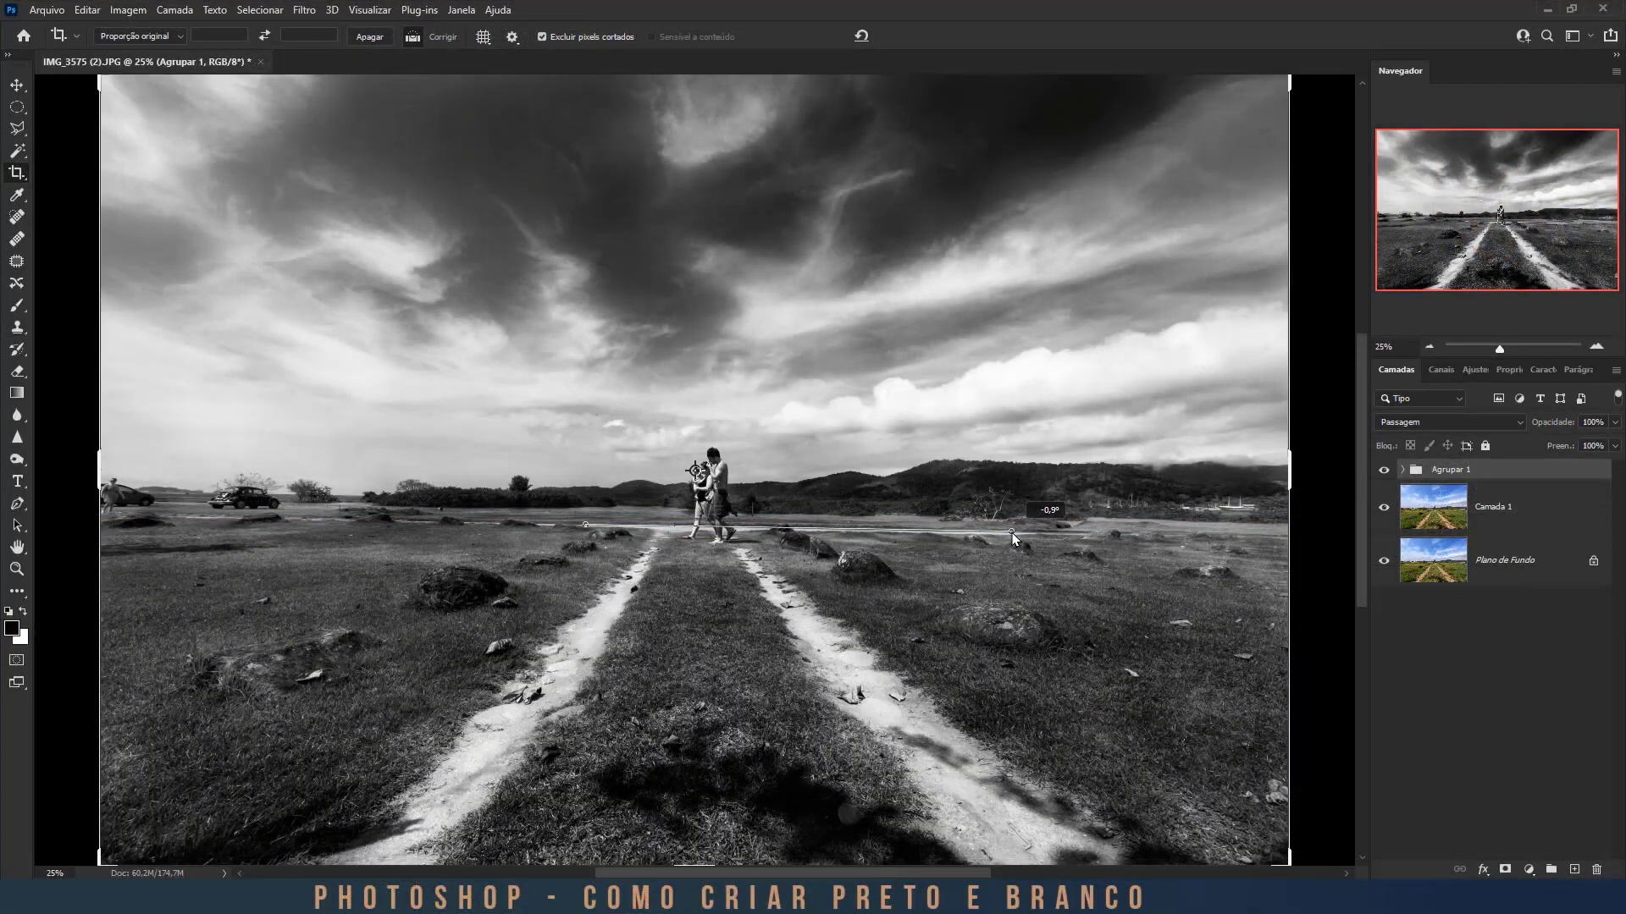
# Rotate the crop by about -0.9° to straighten the horizon.
pyautogui.moveTo(1013, 532); pyautogui.dragTo(1012, 532)
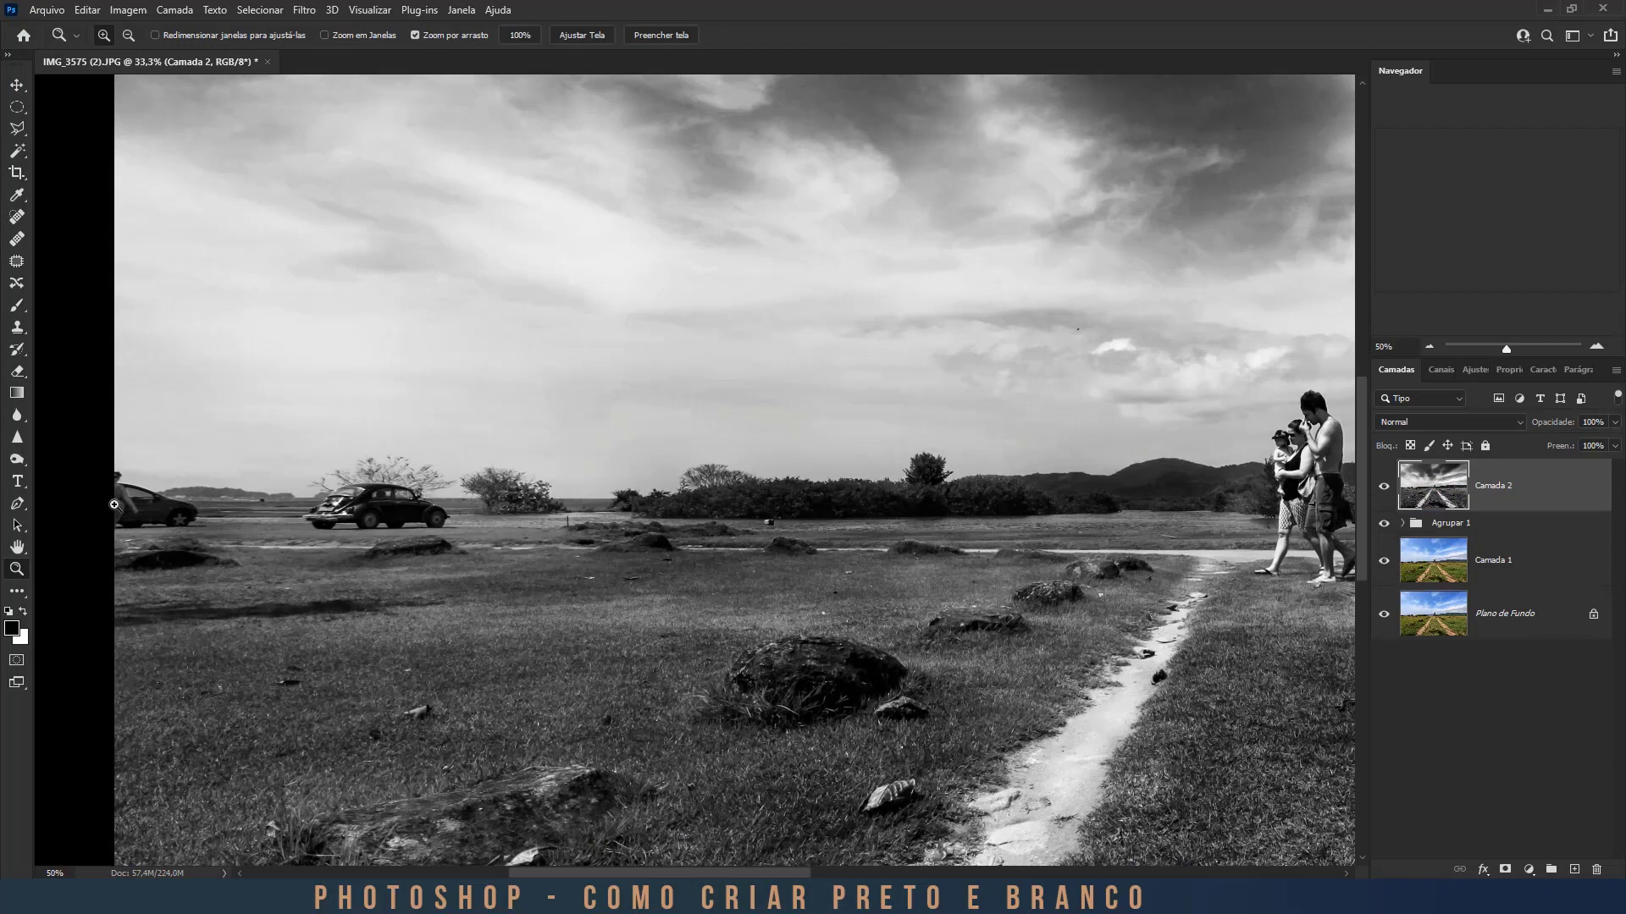
# Show the horizontal guide and clone the neighbouring horizon and ground over the car at the image's left edge on Camada 2.
pyautogui.scroll(5, 664, 497)
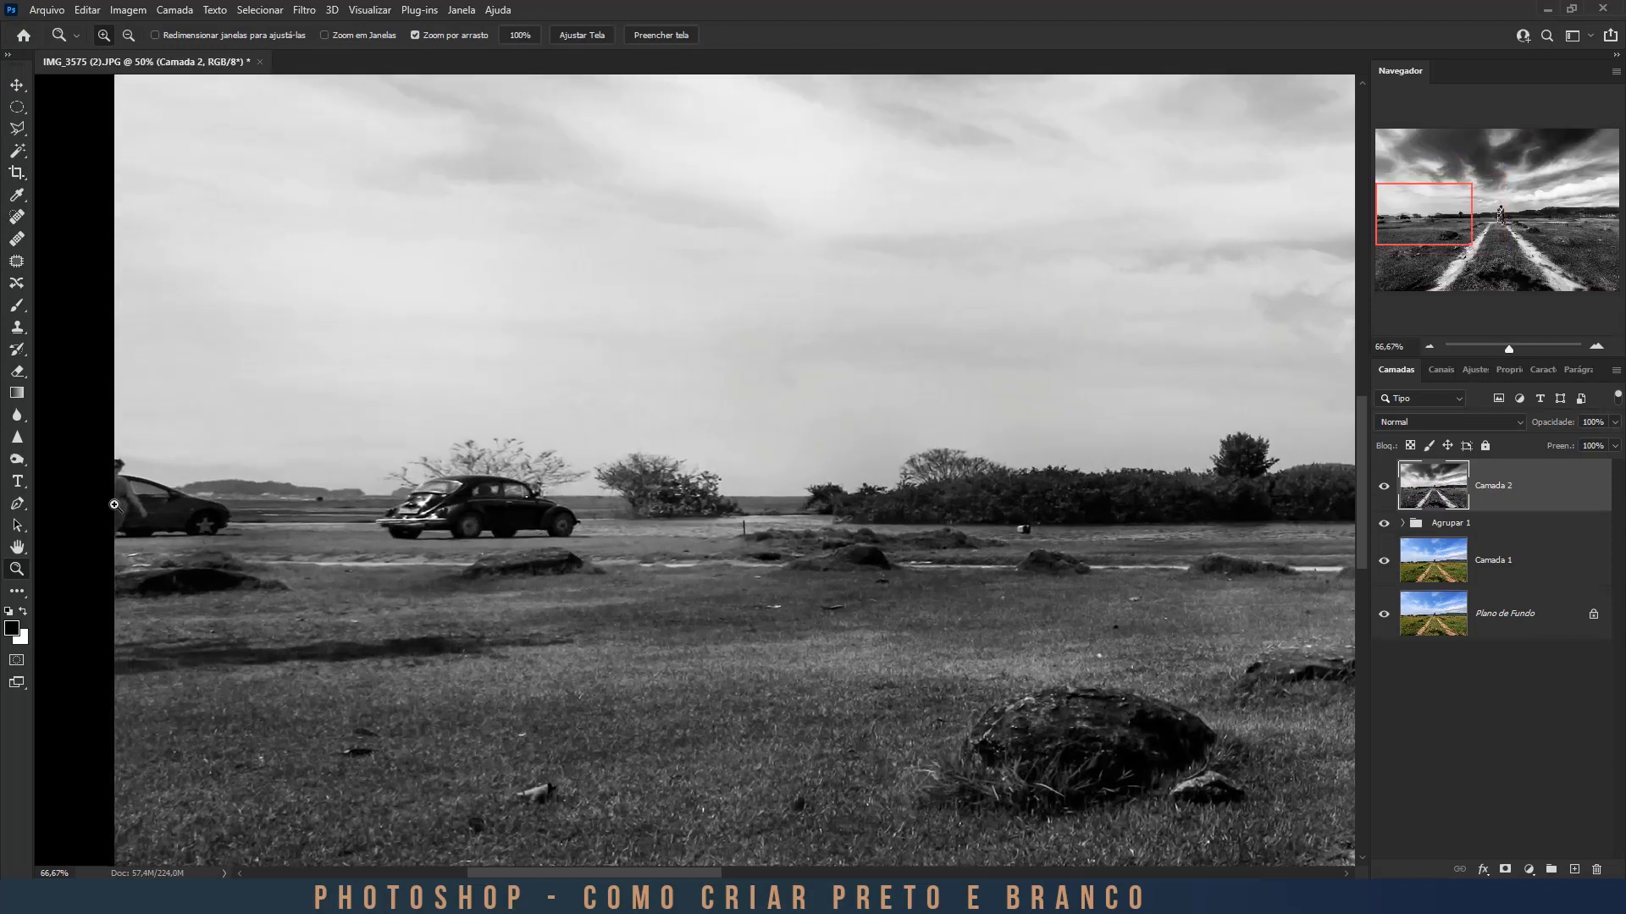
pyautogui.keyDown('alt'); pyautogui.click(838, 477); pyautogui.keyUp('alt')
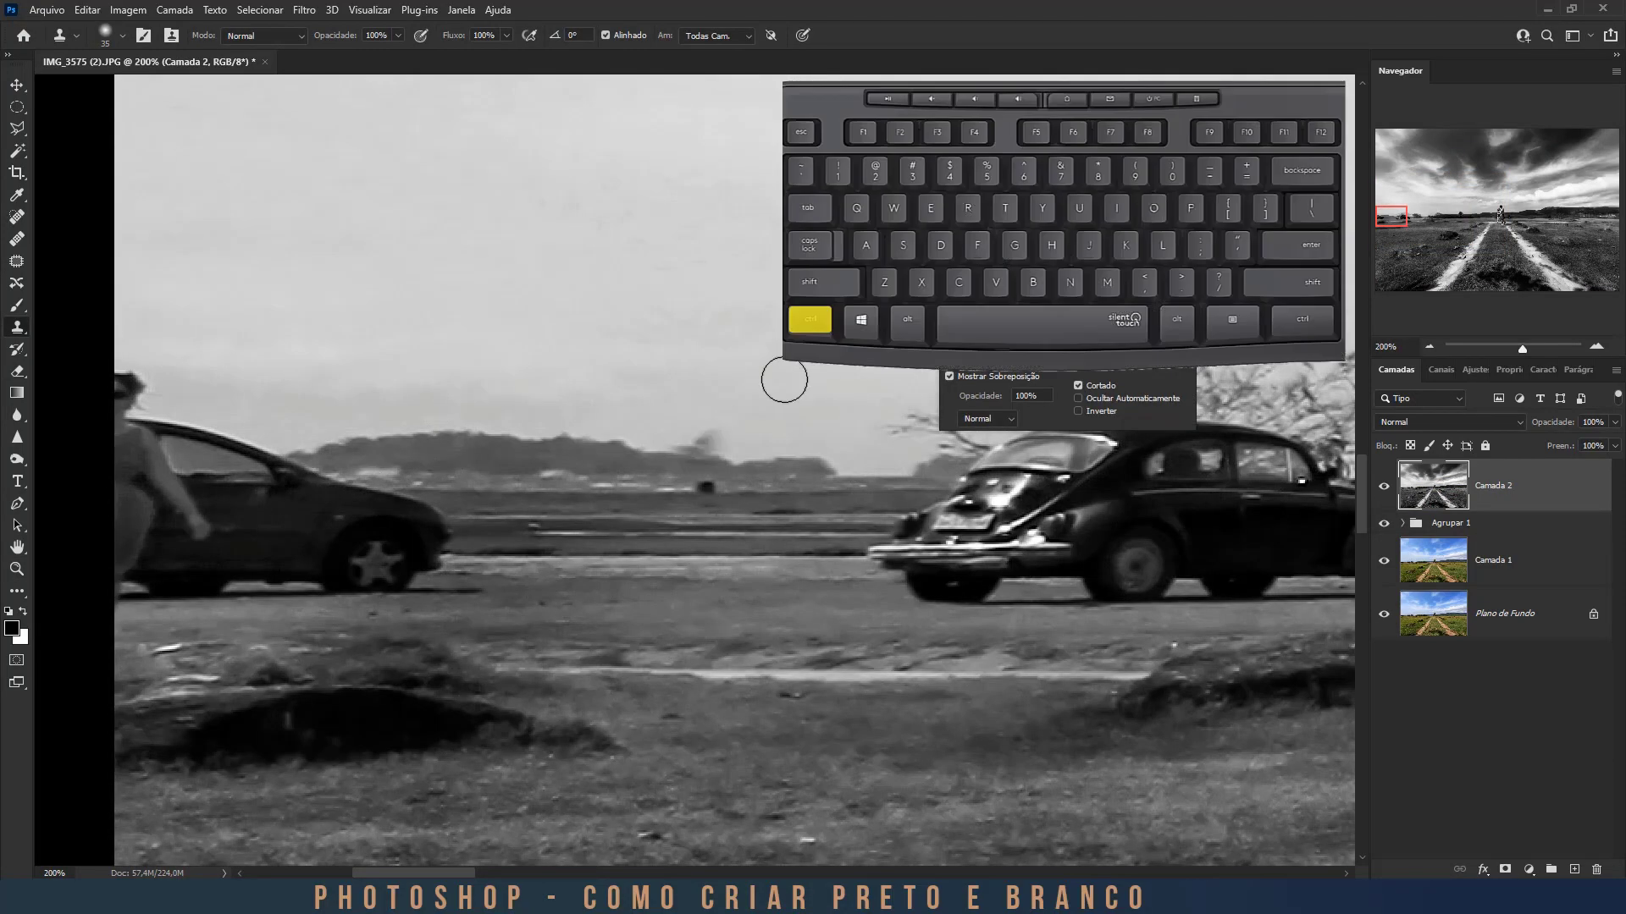
pyautogui.hotkey('ctrl', 'z')
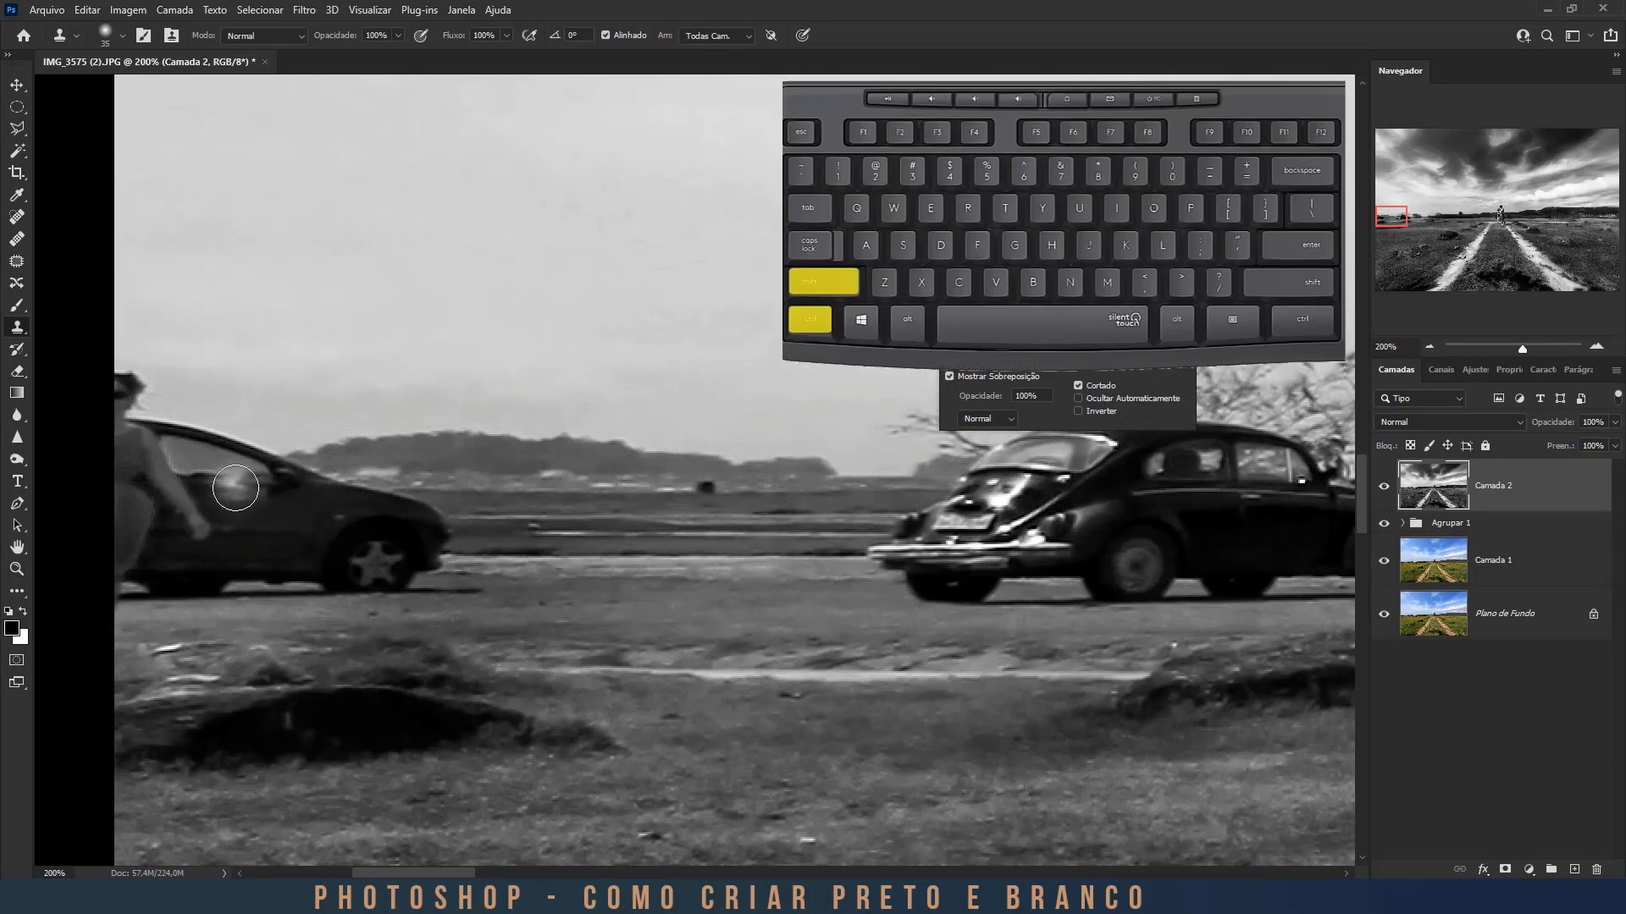
pyautogui.hotkey('ctrl', 'r')
pyautogui.hotkey('ctrl', ';')
pyautogui.hotkey('ctrl', 'r')
pyautogui.keyDown('alt'); pyautogui.click(839, 498); pyautogui.keyUp('alt')
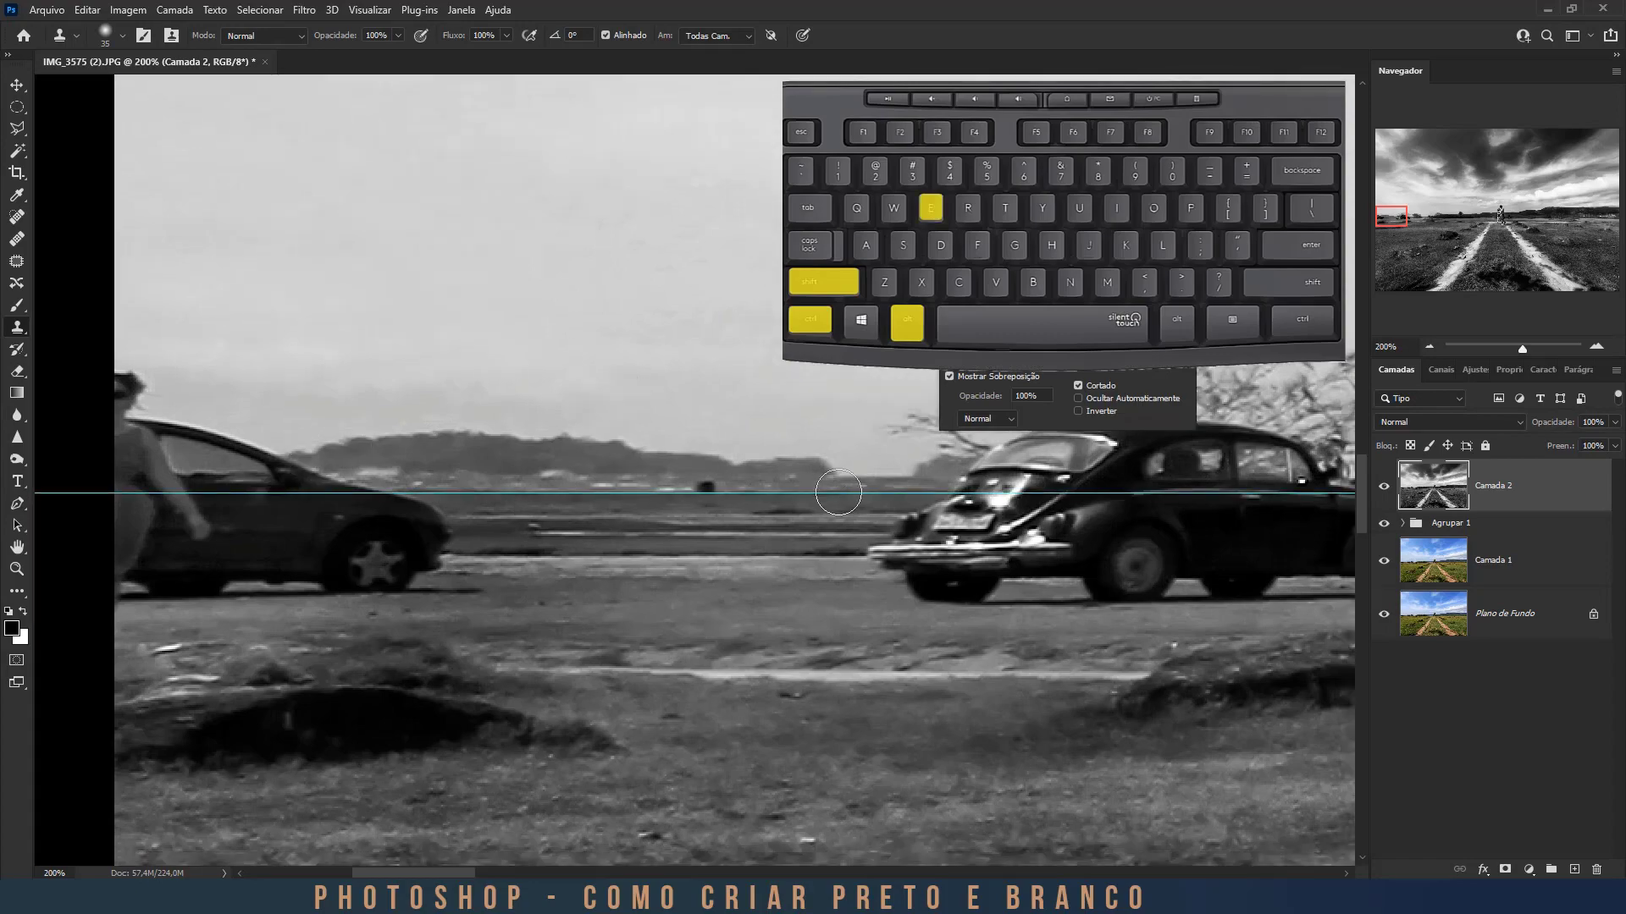
pyautogui.moveTo(252, 499)
pyautogui.mouseDown()
pyautogui.moveTo(190, 450)
pyautogui.moveTo(149, 532)
pyautogui.mouseUp()
pyautogui.keyDown('alt'); pyautogui.click(777, 495); pyautogui.keyUp('alt')
pyautogui.moveTo(423, 525); pyautogui.dragTo(443, 497)
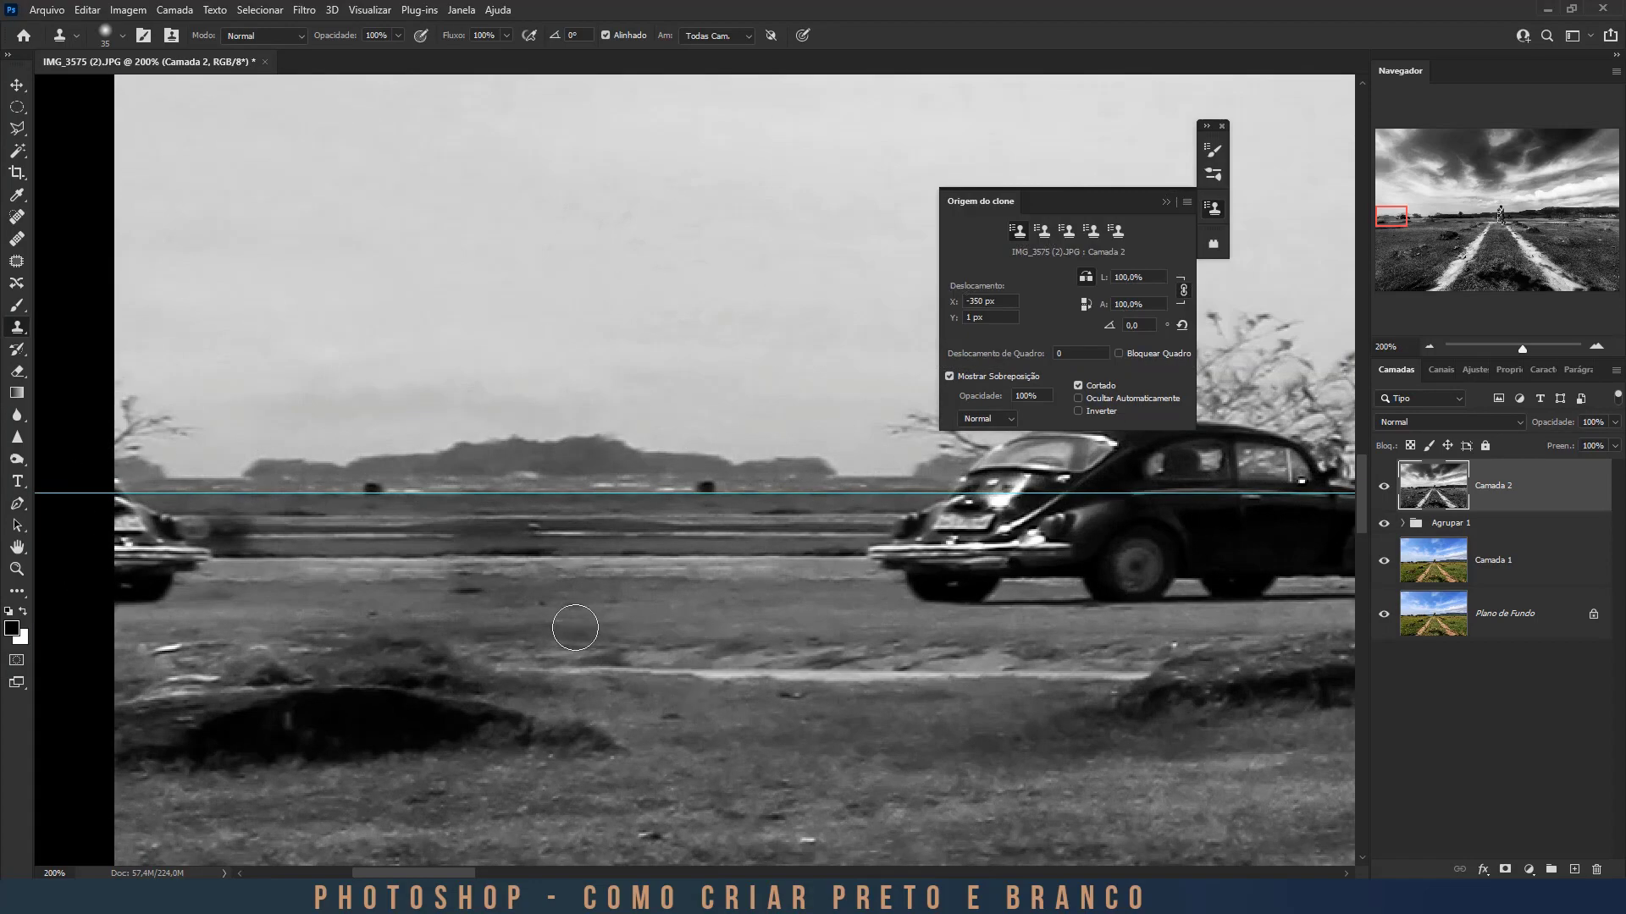
# Clone out the duplicated car rear and branches at the left edge and cover the Beetle's lower body with ground.
pyautogui.keyDown('alt'); pyautogui.click(374, 561); pyautogui.keyUp('alt')
pyautogui.moveTo(211, 559); pyautogui.dragTo(102, 525)
pyautogui.keyDown('alt'); pyautogui.click(244, 396); pyautogui.keyUp('alt')
pyautogui.moveTo(193, 444)
pyautogui.mouseDown()
pyautogui.moveTo(126, 431)
pyautogui.moveTo(127, 416)
pyautogui.mouseUp()
pyautogui.moveTo(849, 583)
pyautogui.mouseDown()
pyautogui.moveTo(274, 565)
pyautogui.moveTo(295, 521)
pyautogui.moveTo(823, 558)
pyautogui.mouseUp()
pyautogui.keyDown('alt'); pyautogui.click(57, 515); pyautogui.keyUp('alt')
pyautogui.keyDown('alt'); pyautogui.click(78, 539); pyautogui.keyUp('alt')
pyautogui.moveTo(355, 519)
pyautogui.mouseDown()
pyautogui.moveTo(388, 498)
pyautogui.moveTo(799, 511)
pyautogui.moveTo(687, 493)
pyautogui.moveTo(782, 490)
pyautogui.mouseUp()
# Select a rectangle around the remaining Beetle and tree, fill it with the Sensível a conteúdo option, and deselect.
pyautogui.press('m')
pyautogui.moveTo(268, 237); pyautogui.dragTo(918, 537)
pyautogui.hotkey('shift', 'F5')
pyautogui.click(834, 236)
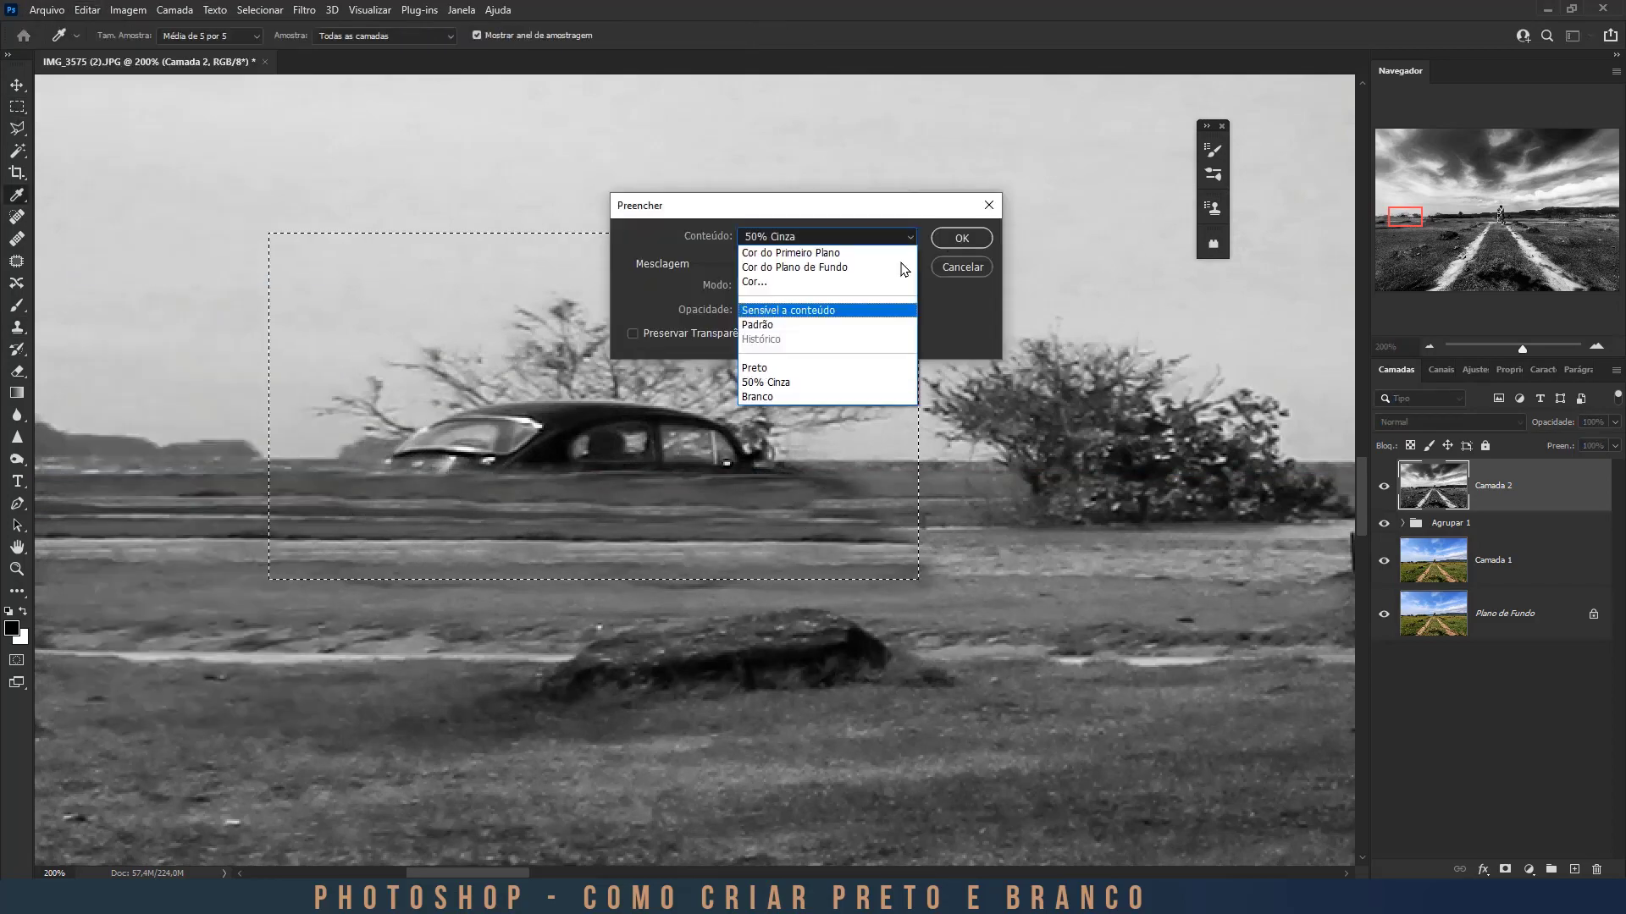
pyautogui.click(835, 308)
pyautogui.click(961, 232)
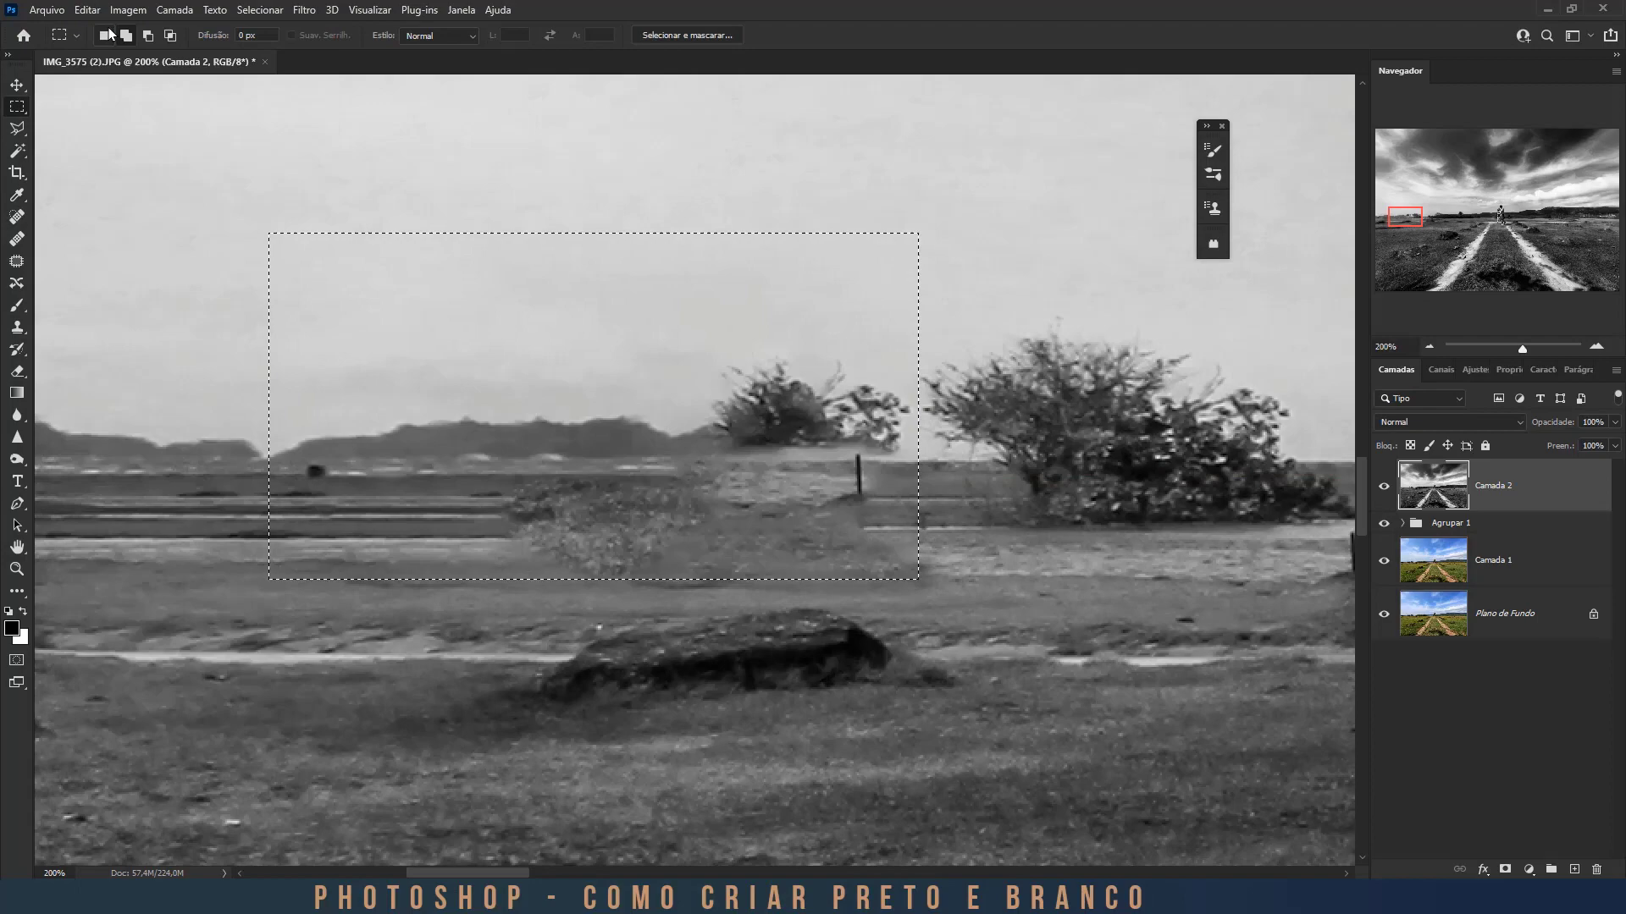
pyautogui.hotkey('ctrl', 'd')
# Clone the neighbouring bush over the smeared patch and small shrubs left in the filled area, with the Clone Source settings collapsed.
pyautogui.hotkey('ctrl', '-')
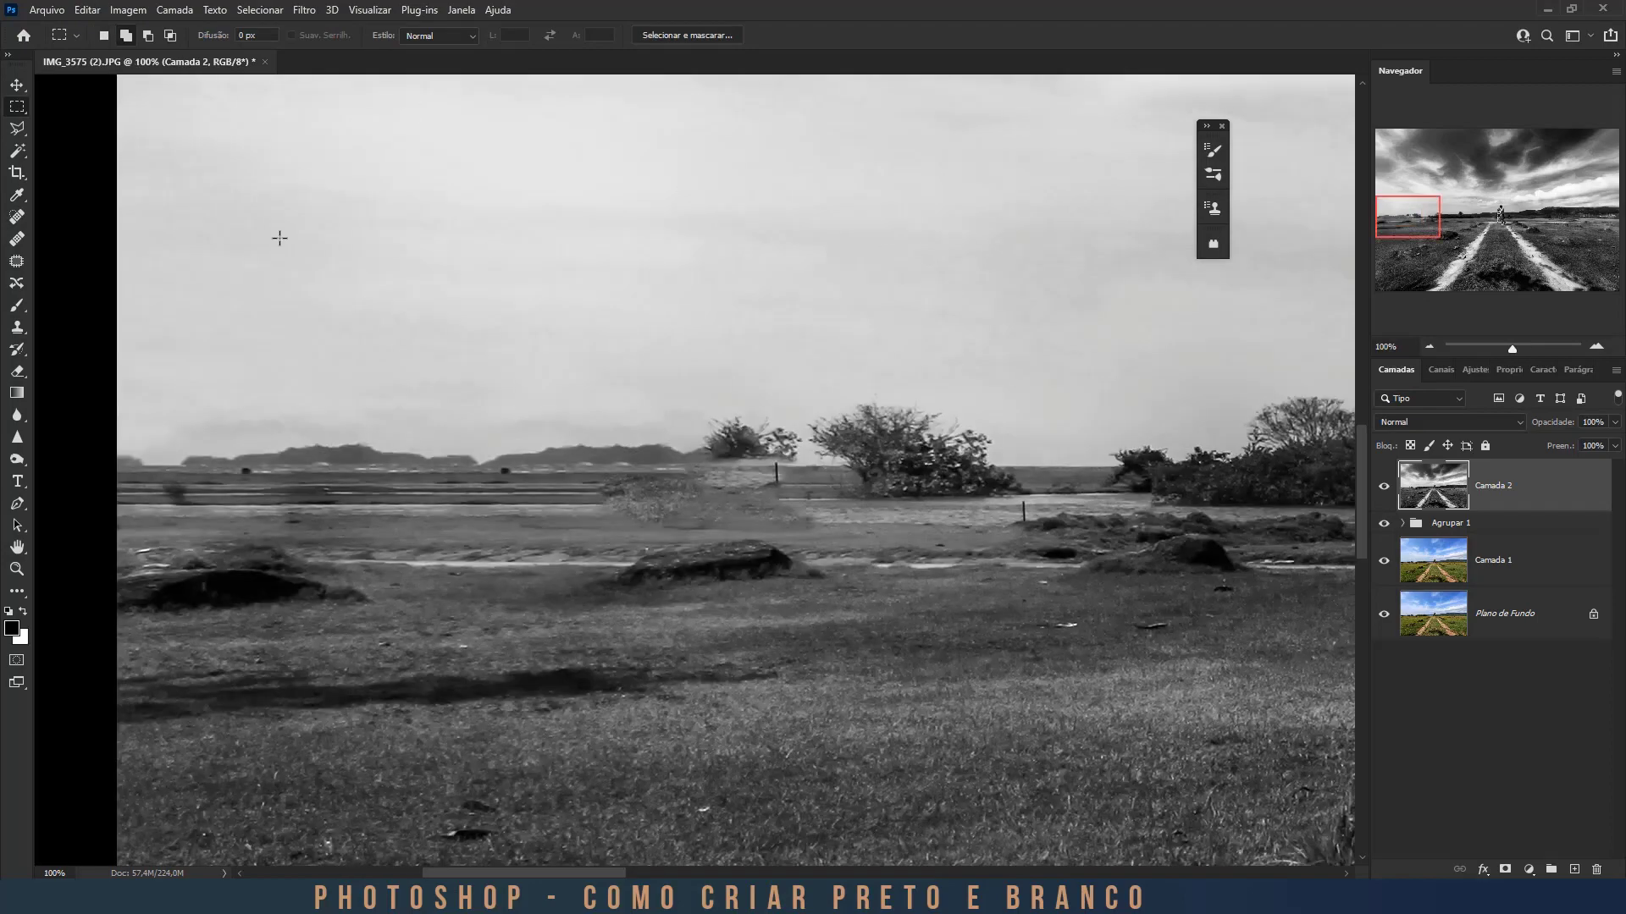
pyautogui.press('s')
pyautogui.moveTo(897, 471); pyautogui.dragTo(967, 423)
pyautogui.click(1212, 208)
pyautogui.click(1056, 272)
pyautogui.click(1213, 208)
pyautogui.keyDown('alt'); pyautogui.click(1015, 436); pyautogui.keyUp('alt')
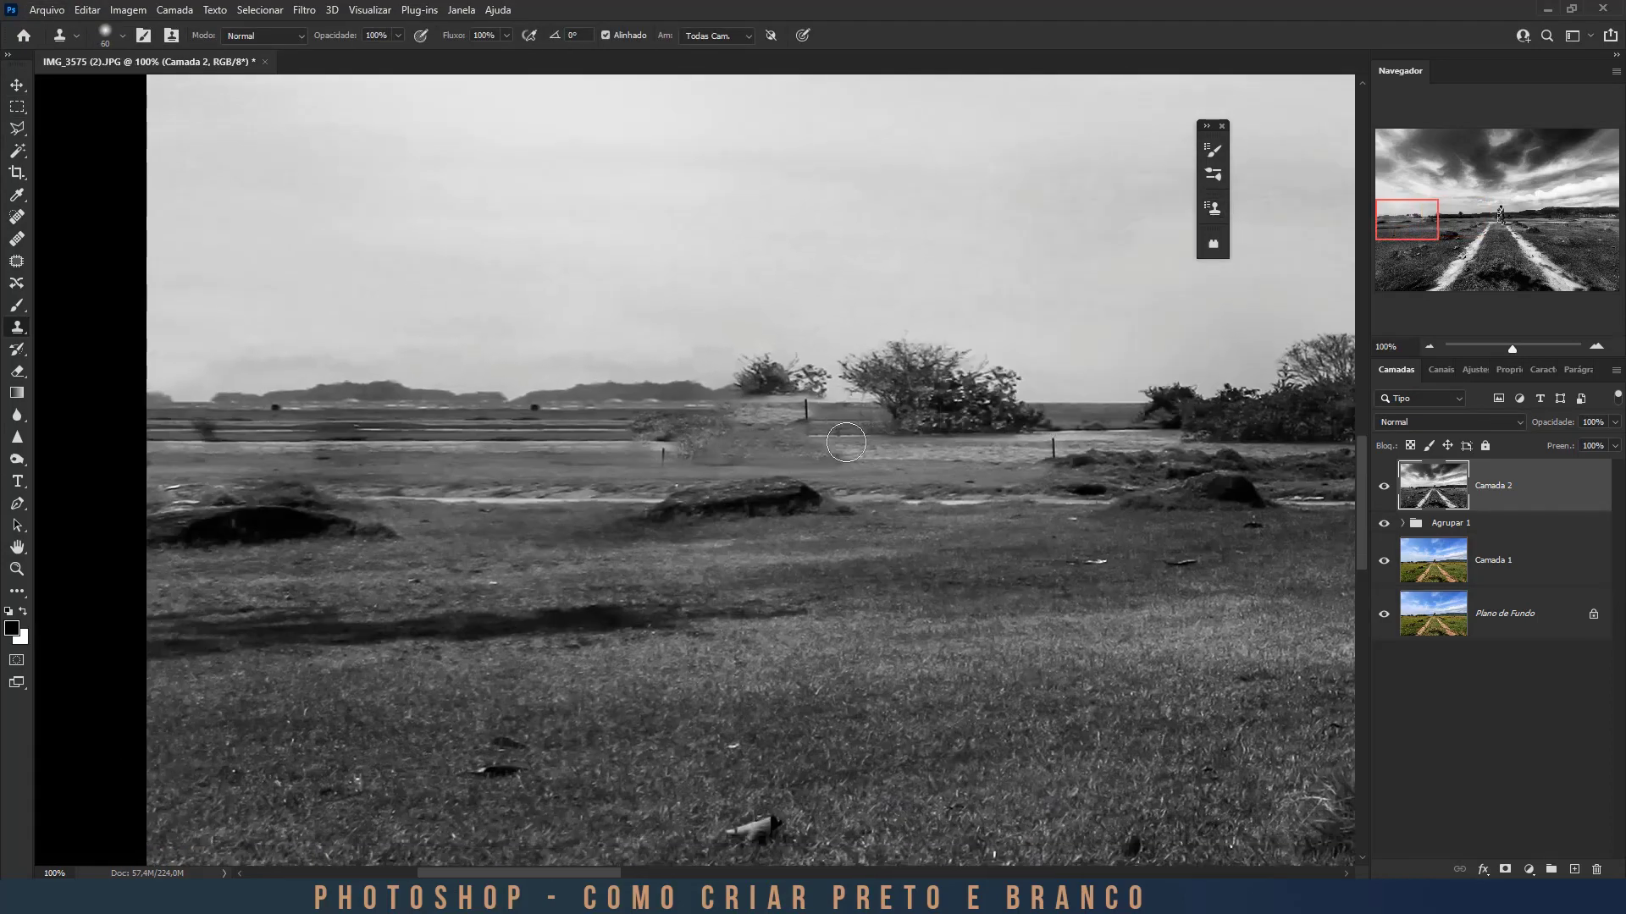
pyautogui.moveTo(664, 445)
pyautogui.mouseDown()
pyautogui.moveTo(792, 440)
pyautogui.moveTo(984, 497)
pyautogui.moveTo(983, 432)
pyautogui.moveTo(836, 432)
pyautogui.moveTo(855, 373)
pyautogui.mouseUp()
# Refine the cloned bush with nearby sky and foliage, and clone sand over the duplicated posts below it.
pyautogui.keyDown('alt'); pyautogui.click(983, 432); pyautogui.keyUp('alt')
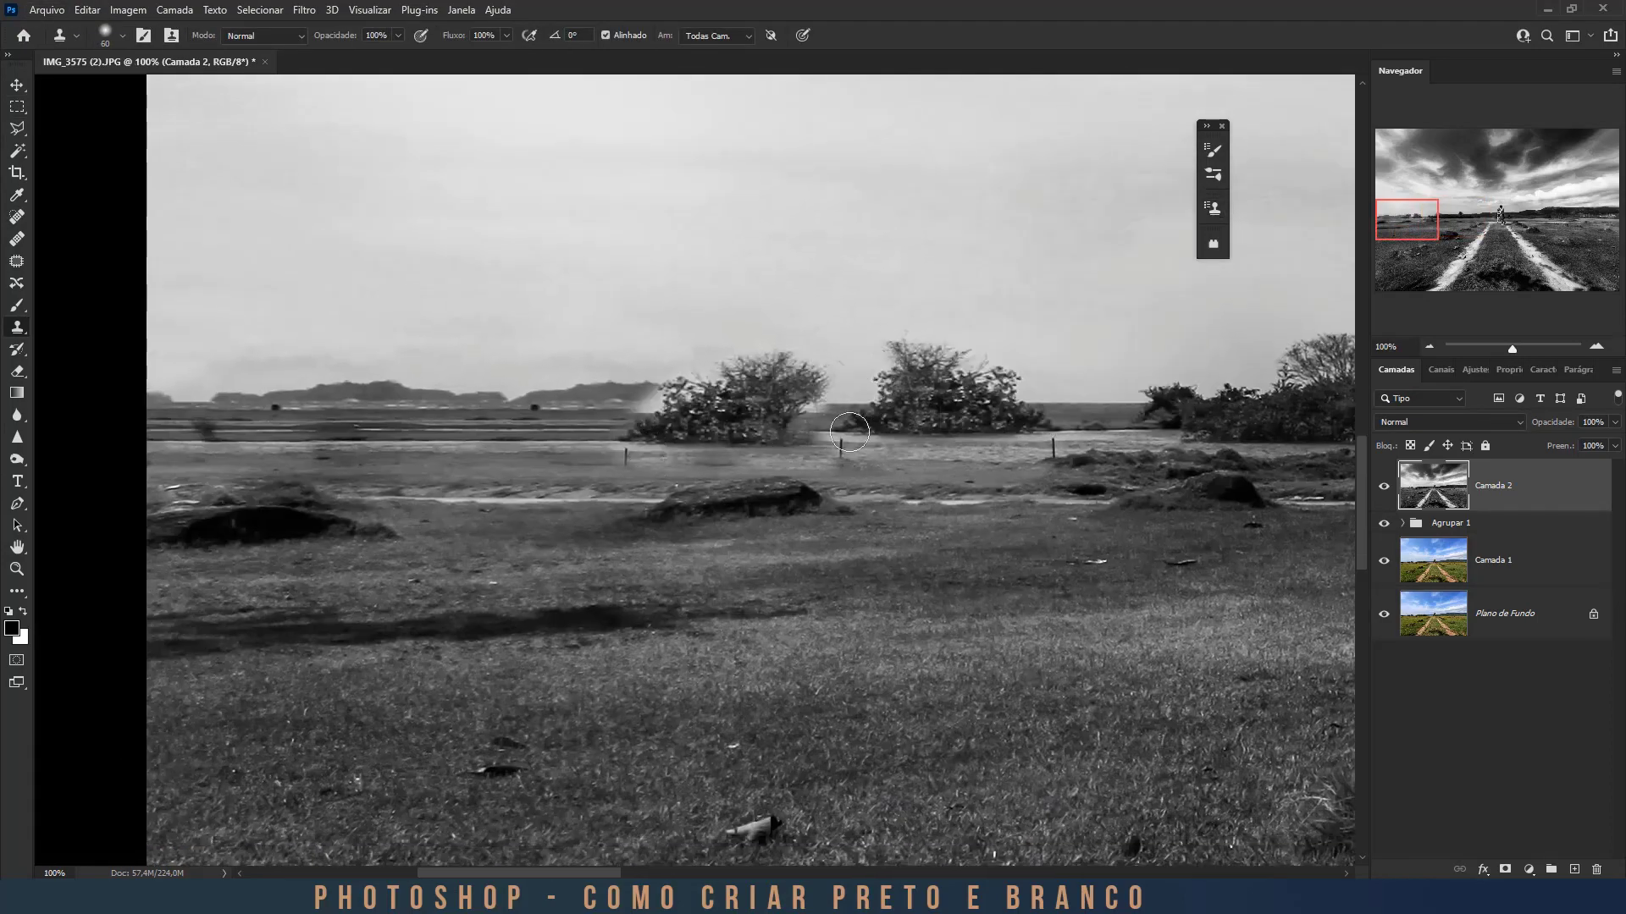
pyautogui.keyDown('alt'); pyautogui.click(851, 432); pyautogui.keyUp('alt')
pyautogui.moveTo(806, 433); pyautogui.dragTo(622, 448)
pyautogui.keyDown('alt'); pyautogui.click(614, 393); pyautogui.keyUp('alt')
pyautogui.moveTo(821, 389)
pyautogui.mouseDown()
pyautogui.moveTo(745, 374)
pyautogui.moveTo(648, 414)
pyautogui.mouseUp()
pyautogui.keyDown('alt'); pyautogui.click(1006, 433); pyautogui.keyUp('alt')
pyautogui.hotkey('ctrl', 'z')
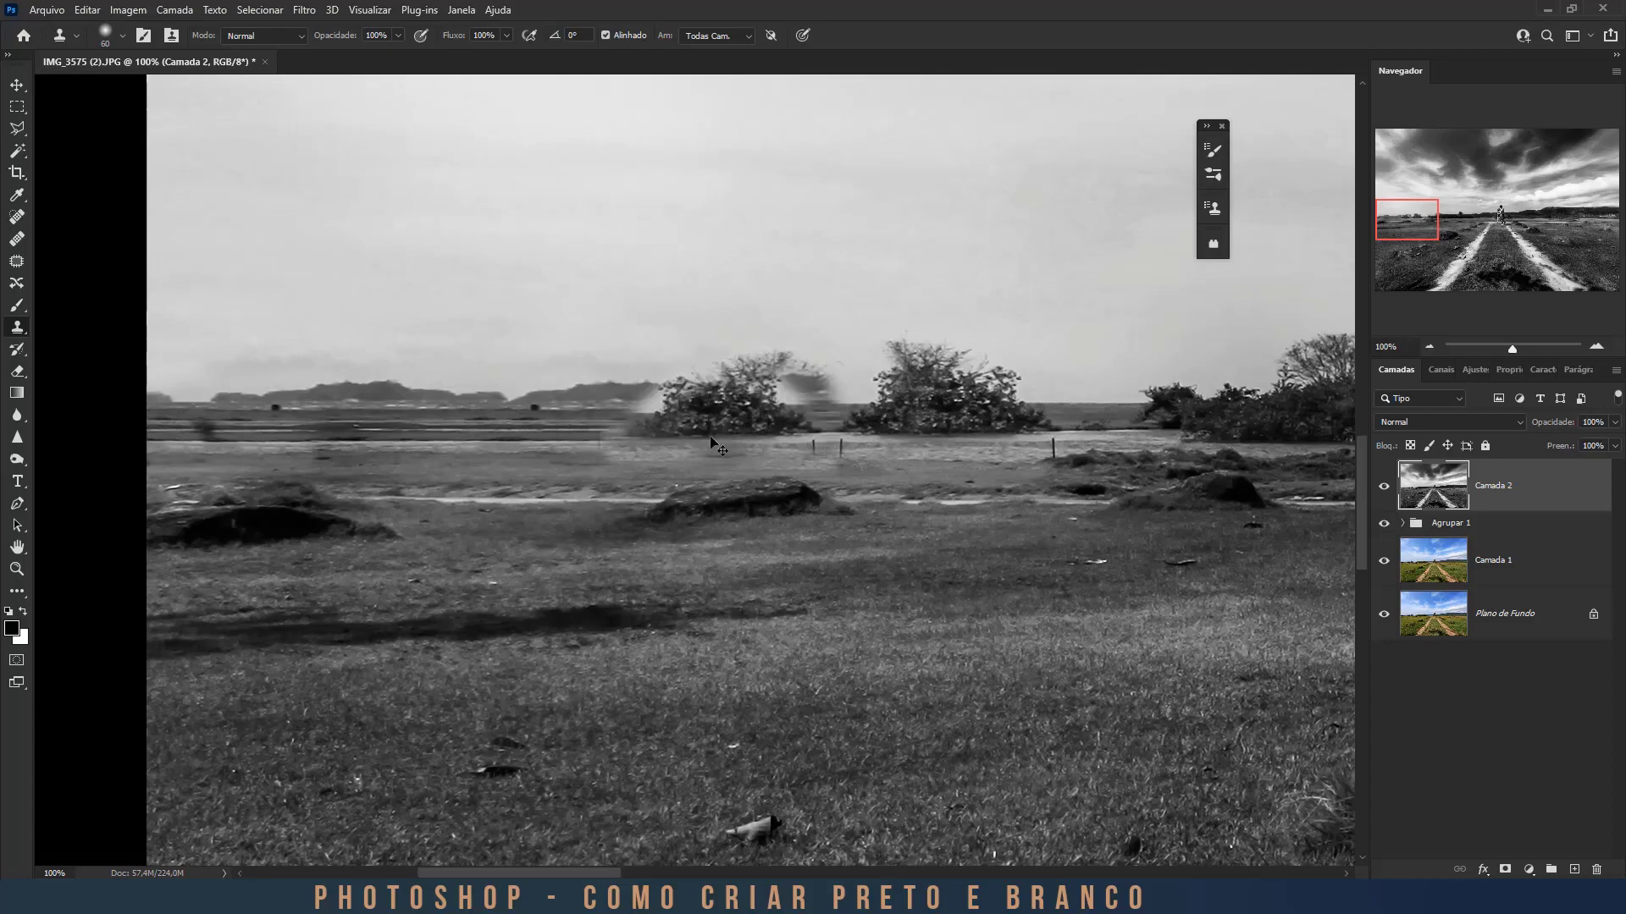
pyautogui.keyDown('alt'); pyautogui.click(1023, 445); pyautogui.keyUp('alt')
pyautogui.moveTo(837, 432); pyautogui.dragTo(766, 362)
pyautogui.keyDown('alt'); pyautogui.click(437, 457); pyautogui.keyUp('alt')
pyautogui.moveTo(613, 461); pyautogui.dragTo(1013, 462)
# Lasso the leaves and debris on the grass and the flat rock in the left foreground.
pyautogui.hotkey('ctrl', '-')
pyautogui.hotkey('ctrl', '-')
pyautogui.hotkey('ctrl', '0')
pyautogui.press('l')
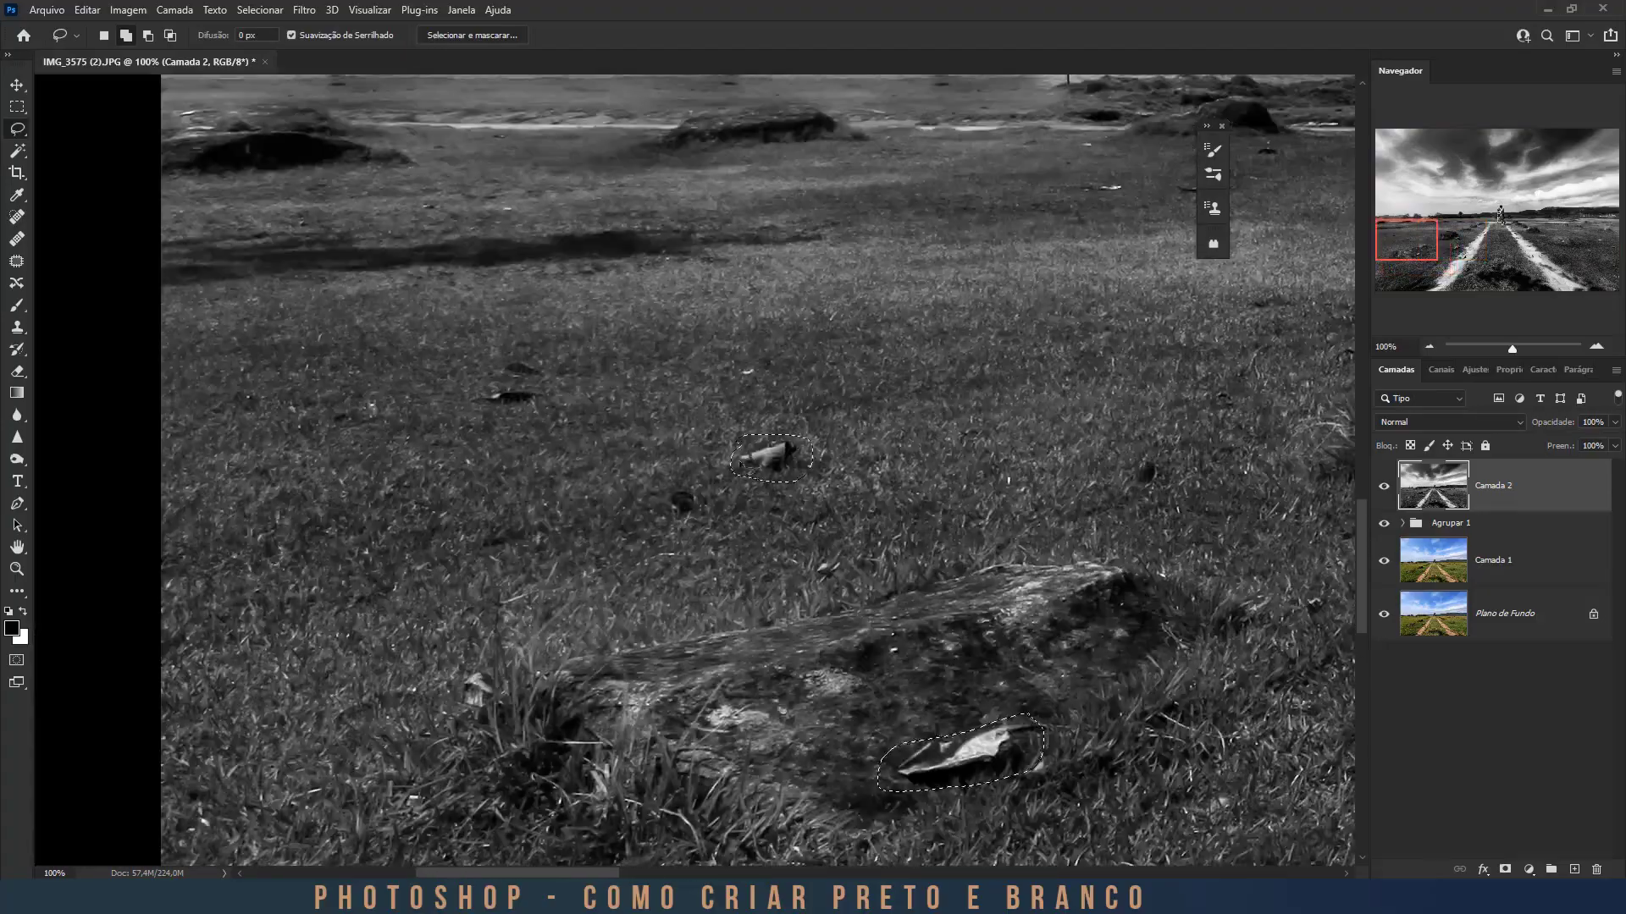
pyautogui.moveTo(739, 463); pyautogui.dragTo(793, 525)
pyautogui.moveTo(713, 562); pyautogui.dragTo(715, 559)
pyautogui.moveTo(677, 356); pyautogui.dragTo(833, 647)
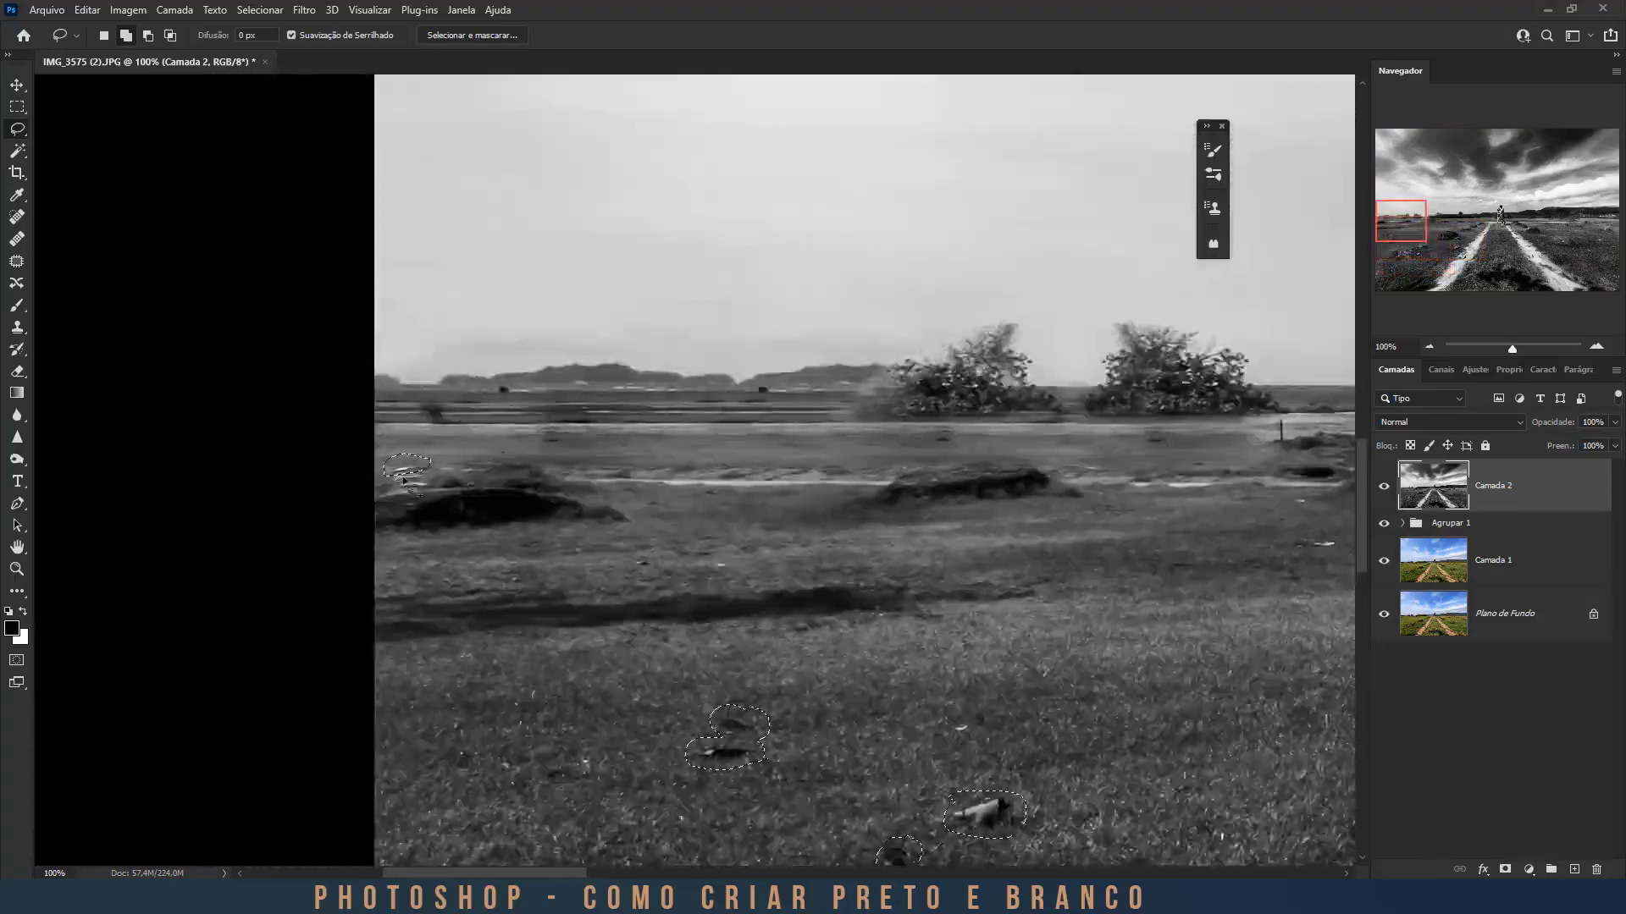
# Add the small debris scattered across the grass between the left edge and the left track to the lasso selection.
pyautogui.moveTo(1101, 541); pyautogui.dragTo(610, 535)
pyautogui.moveTo(781, 527); pyautogui.dragTo(783, 523)
pyautogui.moveTo(884, 535); pyautogui.dragTo(886, 531)
pyautogui.moveTo(986, 491); pyautogui.dragTo(988, 492)
pyautogui.moveTo(646, 436); pyautogui.dragTo(645, 439)
pyautogui.moveTo(871, 797); pyautogui.dragTo(873, 799)
pyautogui.moveTo(788, 813); pyautogui.dragTo(788, 254)
pyautogui.moveTo(516, 433); pyautogui.dragTo(798, 297)
pyautogui.moveTo(1059, 525); pyautogui.dragTo(314, 289)
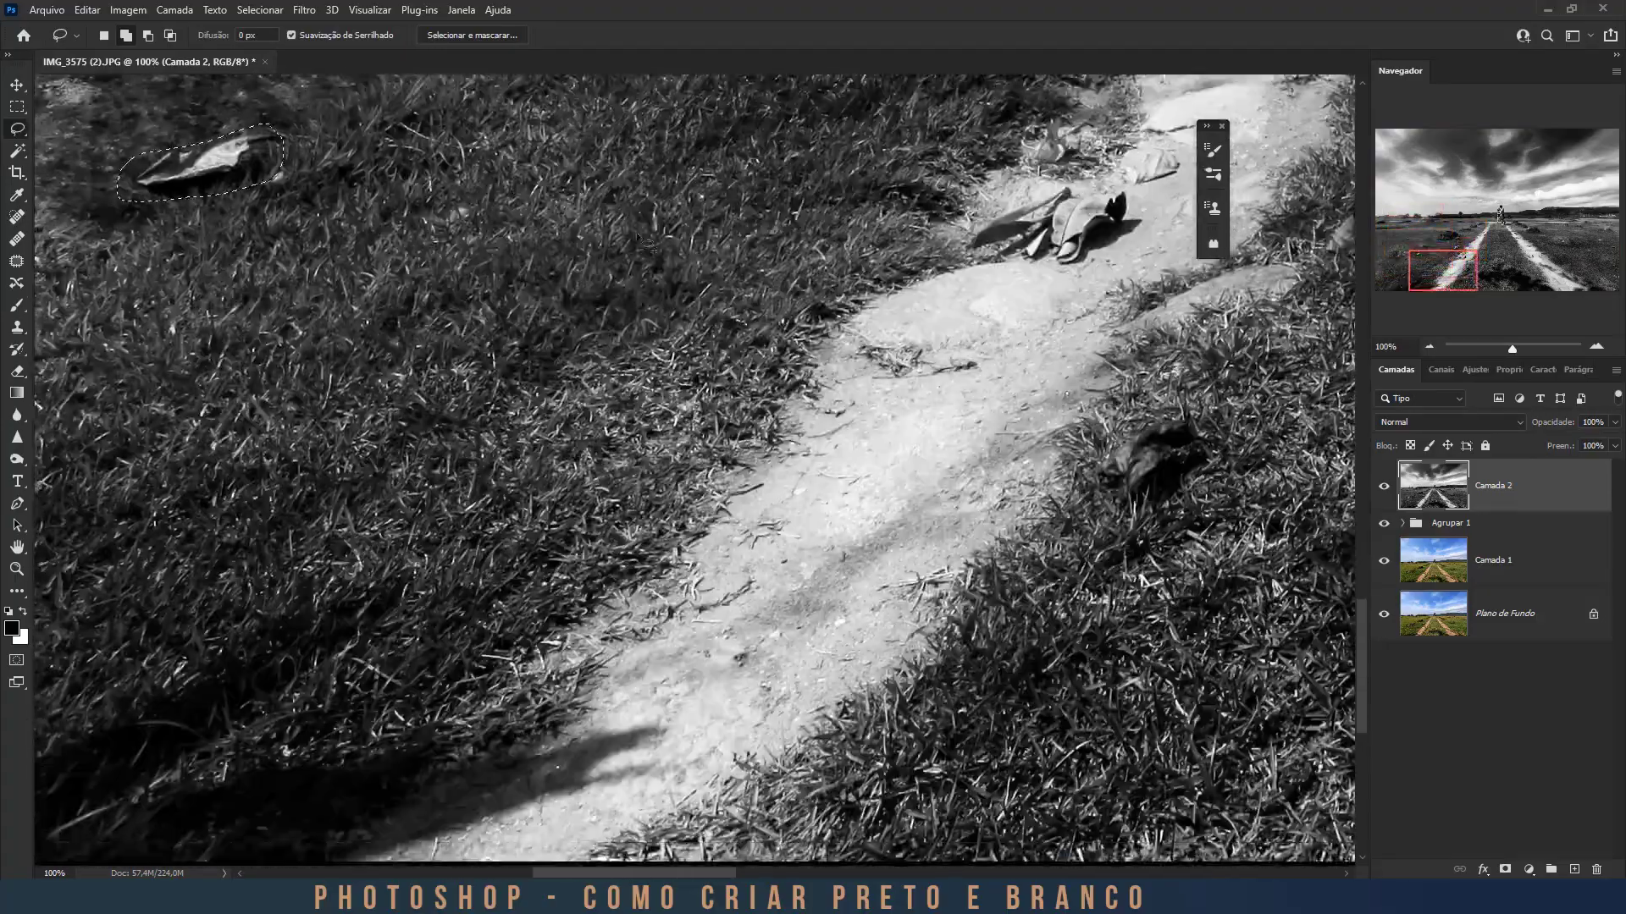
# Add the leaves and debris on the two sandy tracks and the grass between them to the lasso selection.
pyautogui.moveTo(1058, 203); pyautogui.dragTo(990, 464)
pyautogui.moveTo(984, 431); pyautogui.dragTo(986, 432)
pyautogui.moveTo(930, 531); pyautogui.dragTo(933, 532)
pyautogui.moveTo(1124, 456); pyautogui.dragTo(1068, 452)
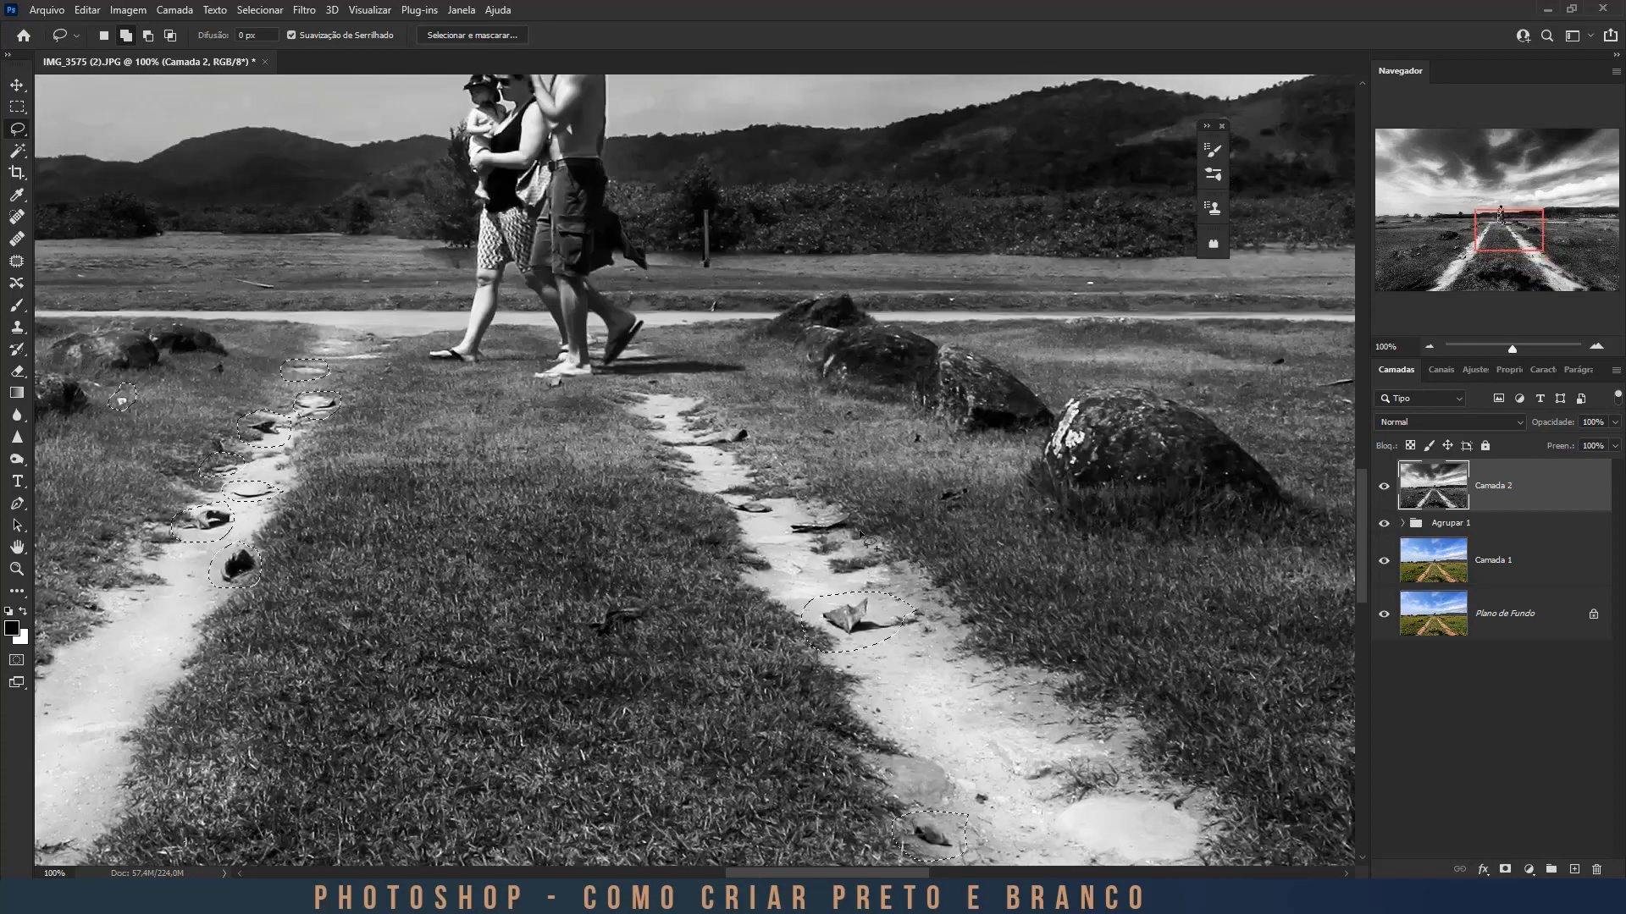
pyautogui.moveTo(673, 425); pyautogui.dragTo(665, 430)
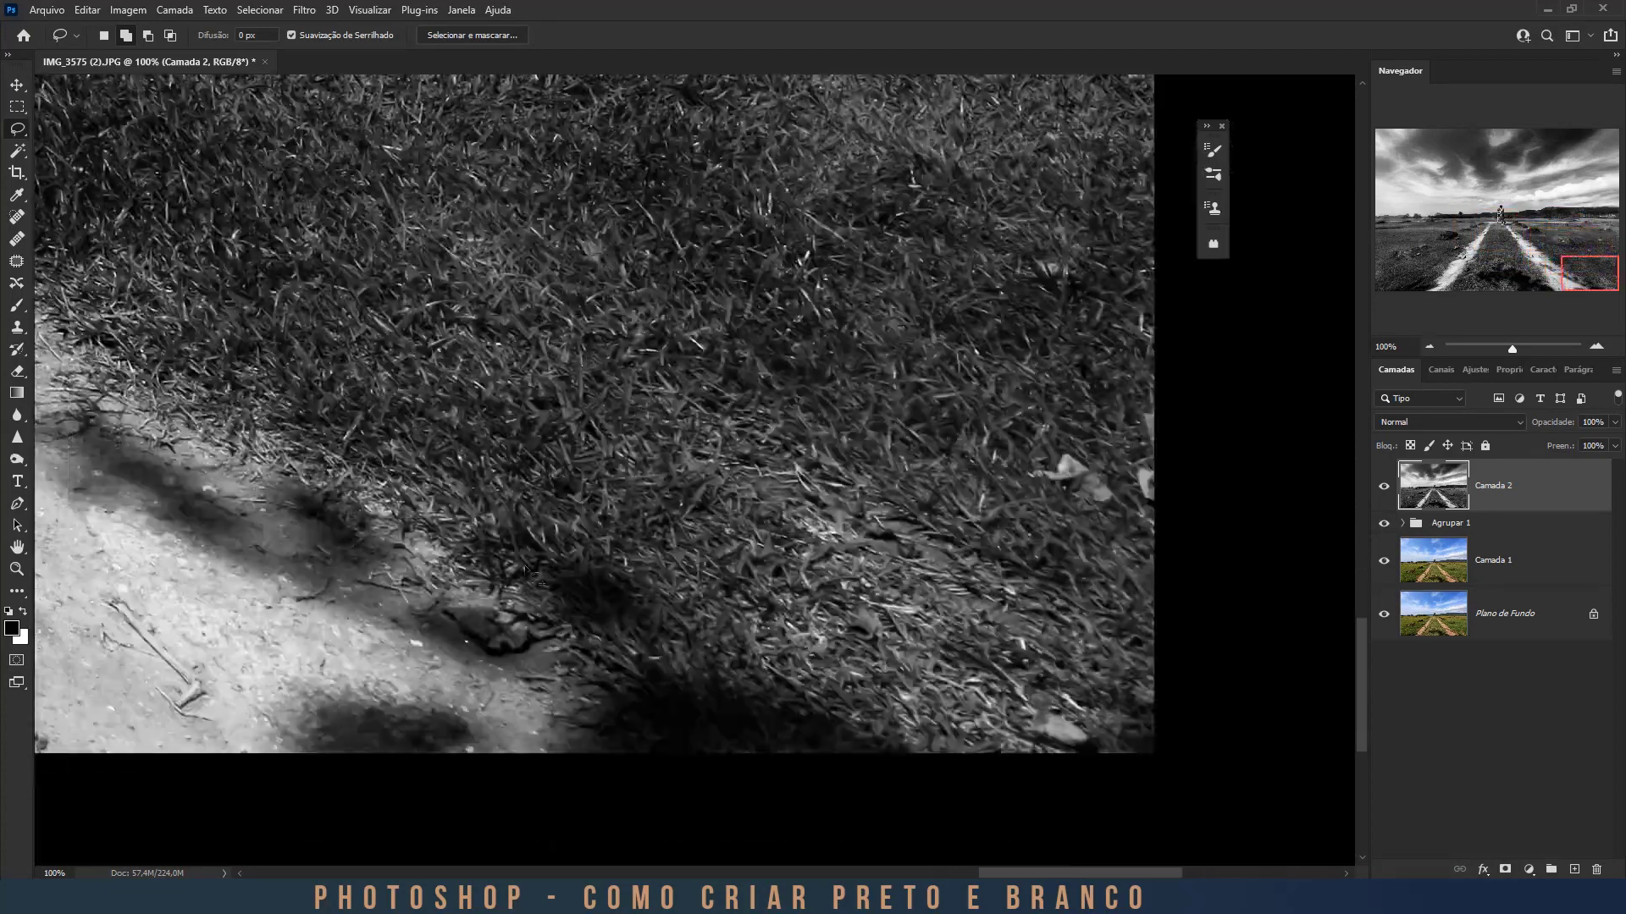
# Add the leaves and debris on the grass right of the tracks to the lasso selection.
pyautogui.moveTo(1111, 751); pyautogui.dragTo(1126, 746)
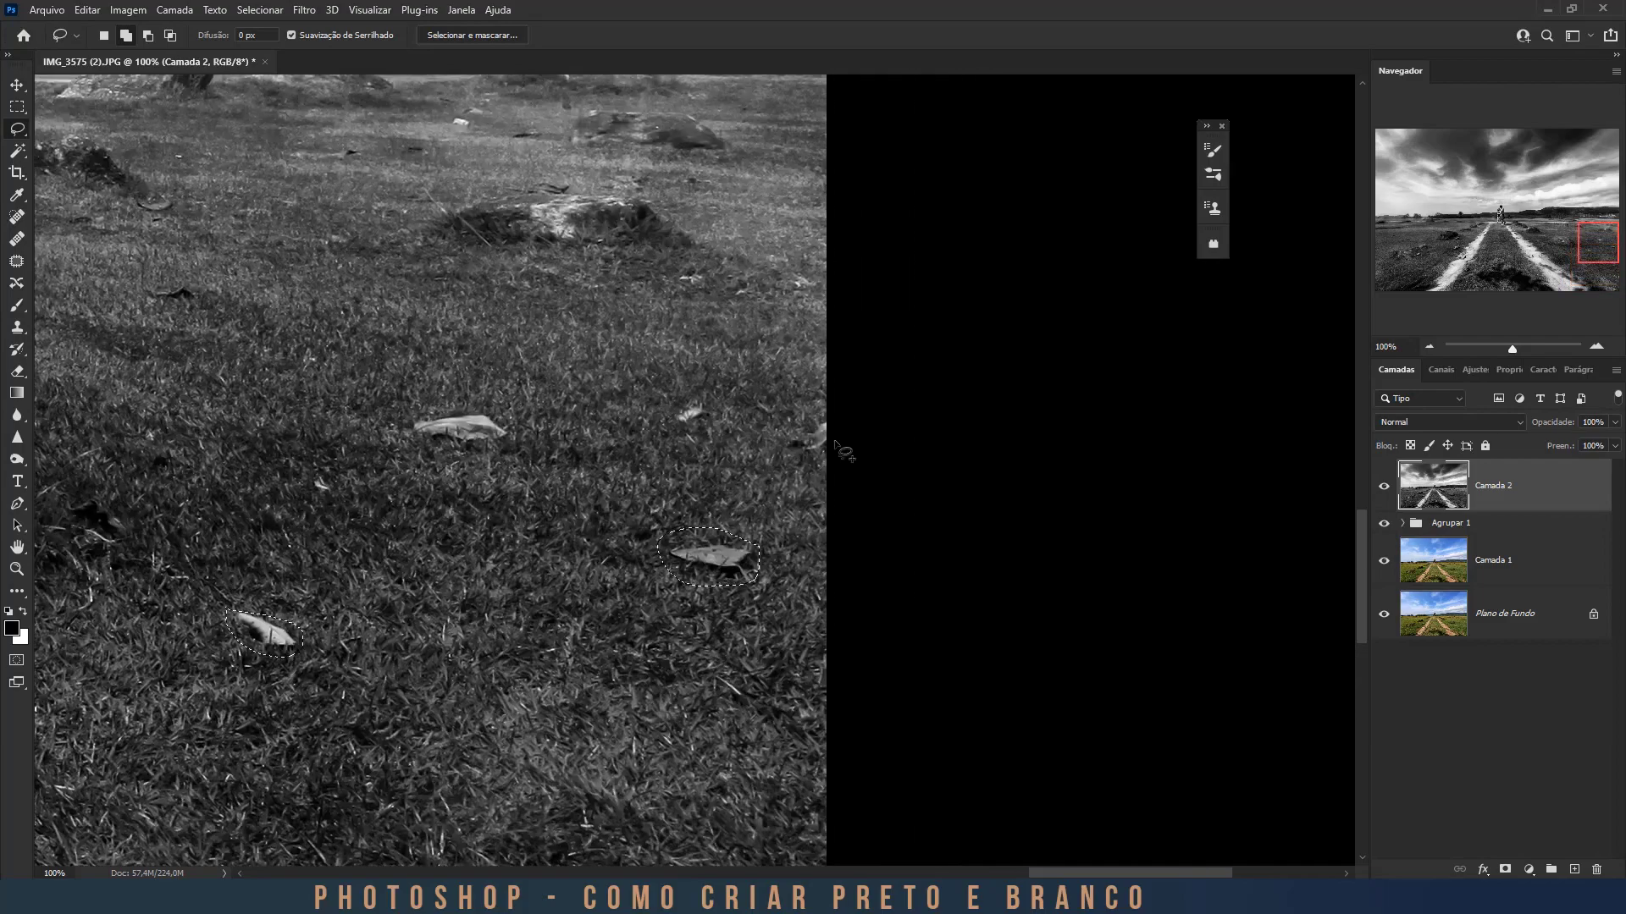
pyautogui.moveTo(403, 422); pyautogui.dragTo(398, 432)
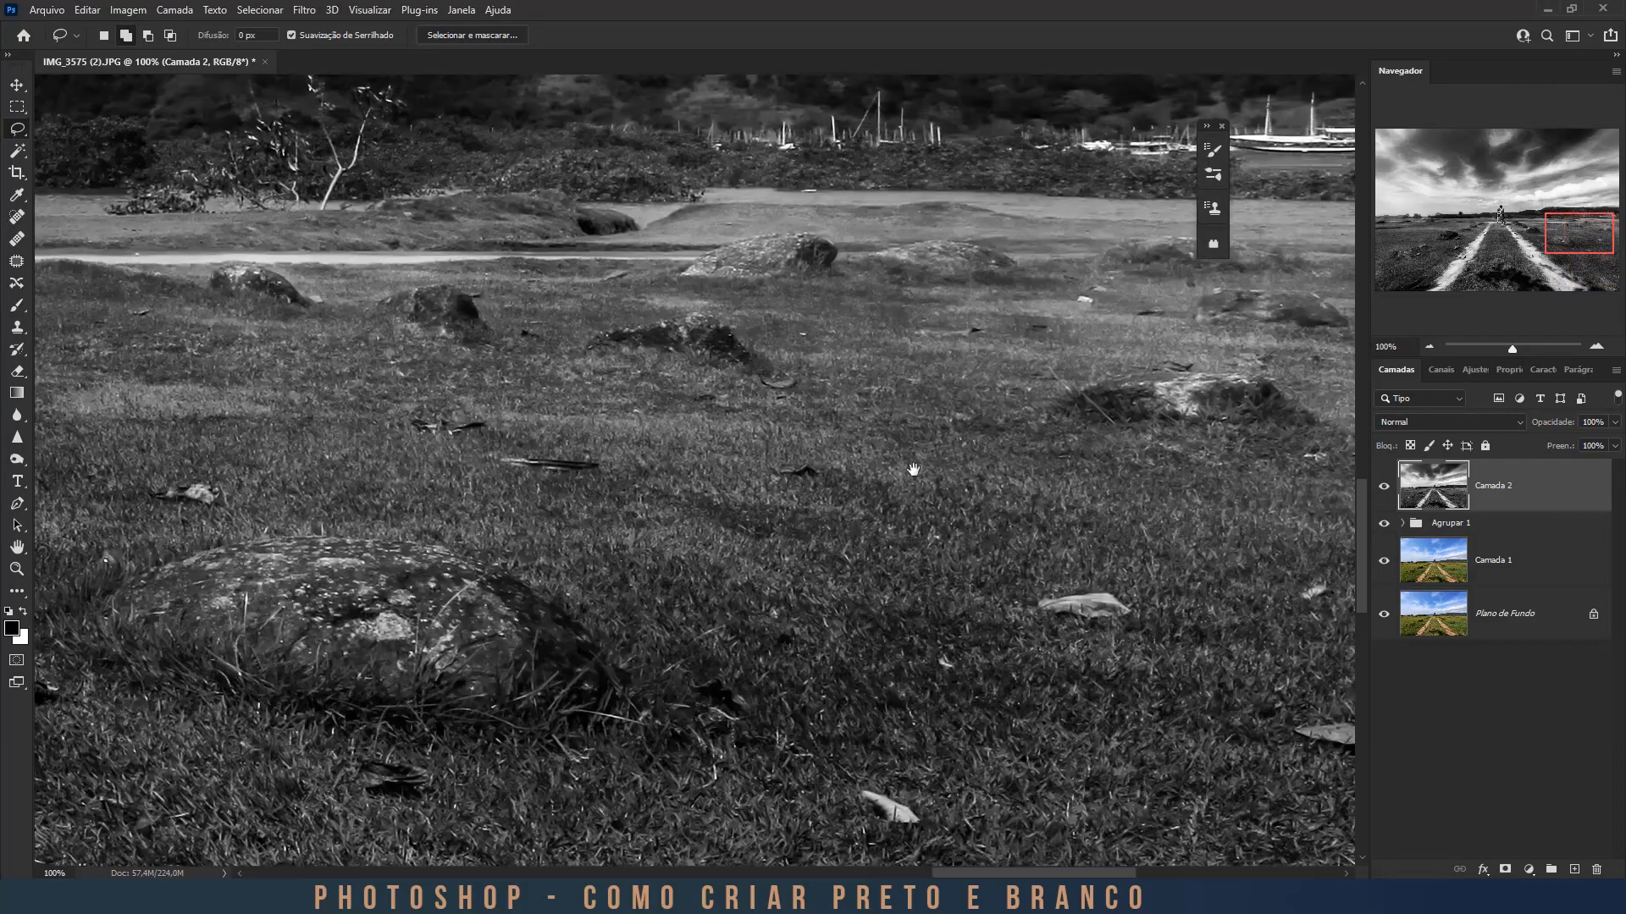
pyautogui.moveTo(598, 288); pyautogui.dragTo(641, 272)
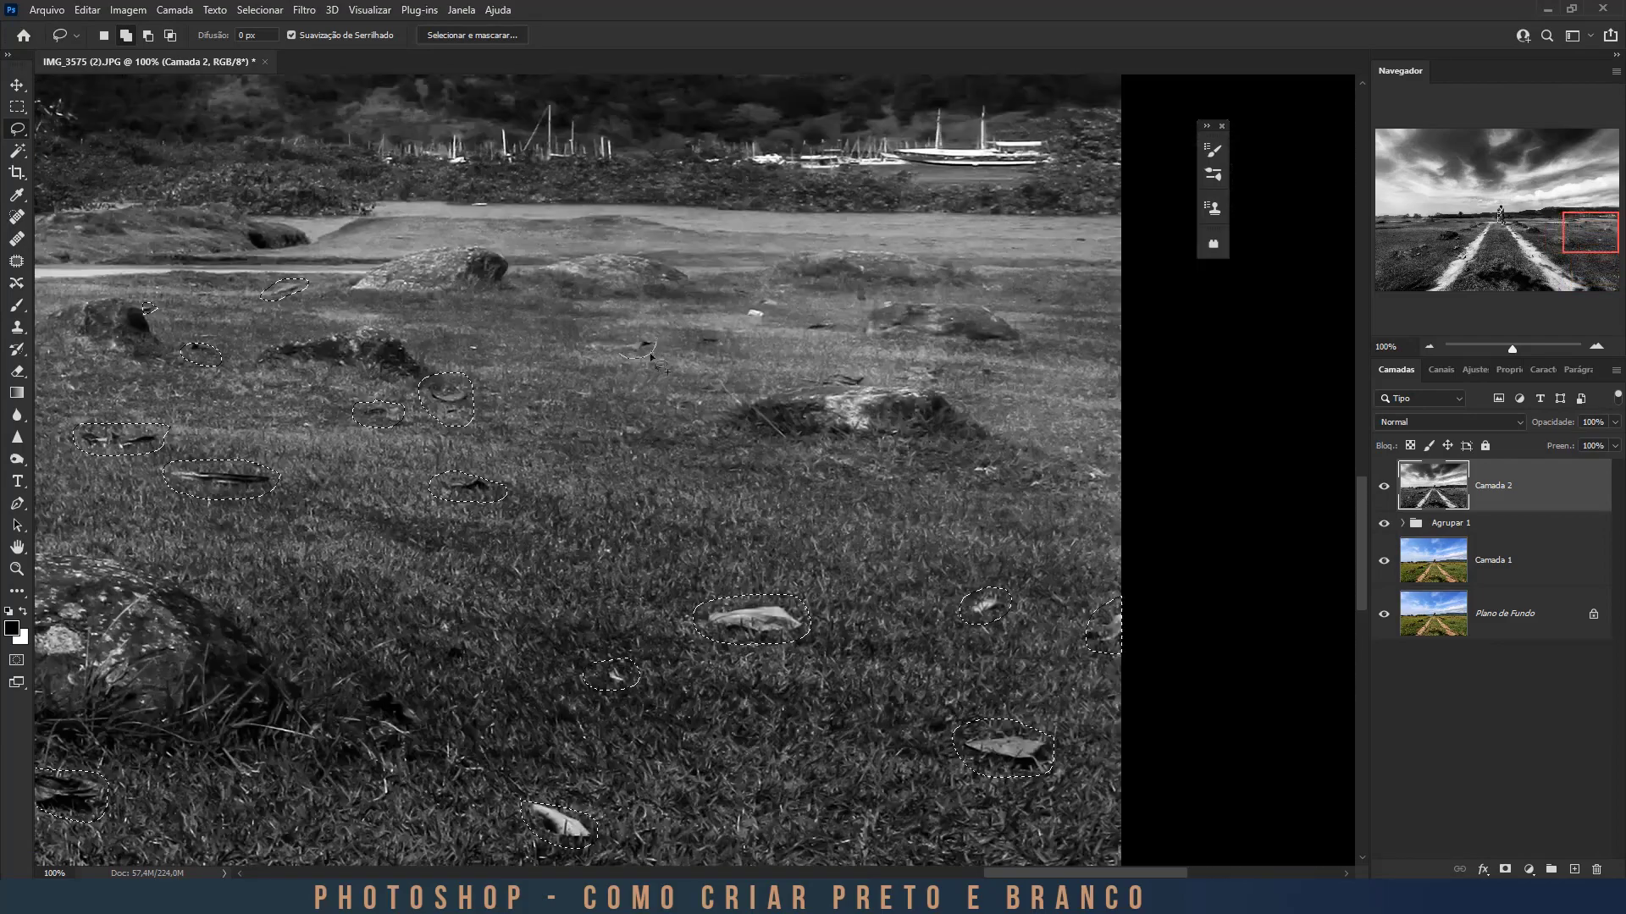
pyautogui.moveTo(750, 356); pyautogui.dragTo(752, 359)
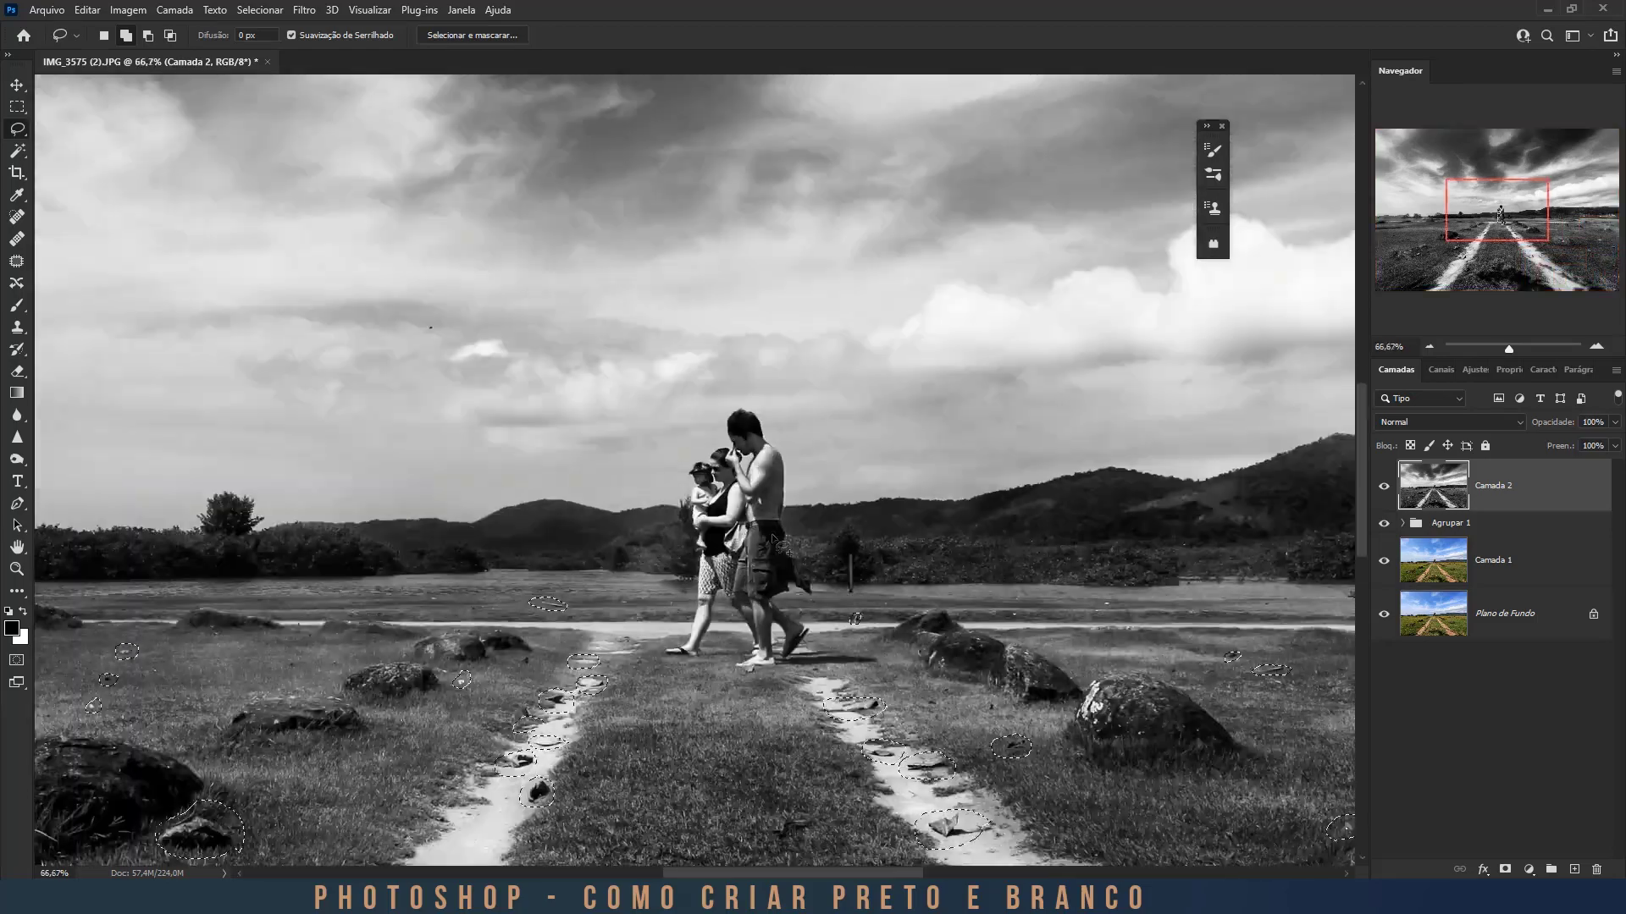
# Fill the selected debris areas with surrounding texture, deselect, and toggle Camada 2's visibility to compare the result.
pyautogui.click(128, 10)
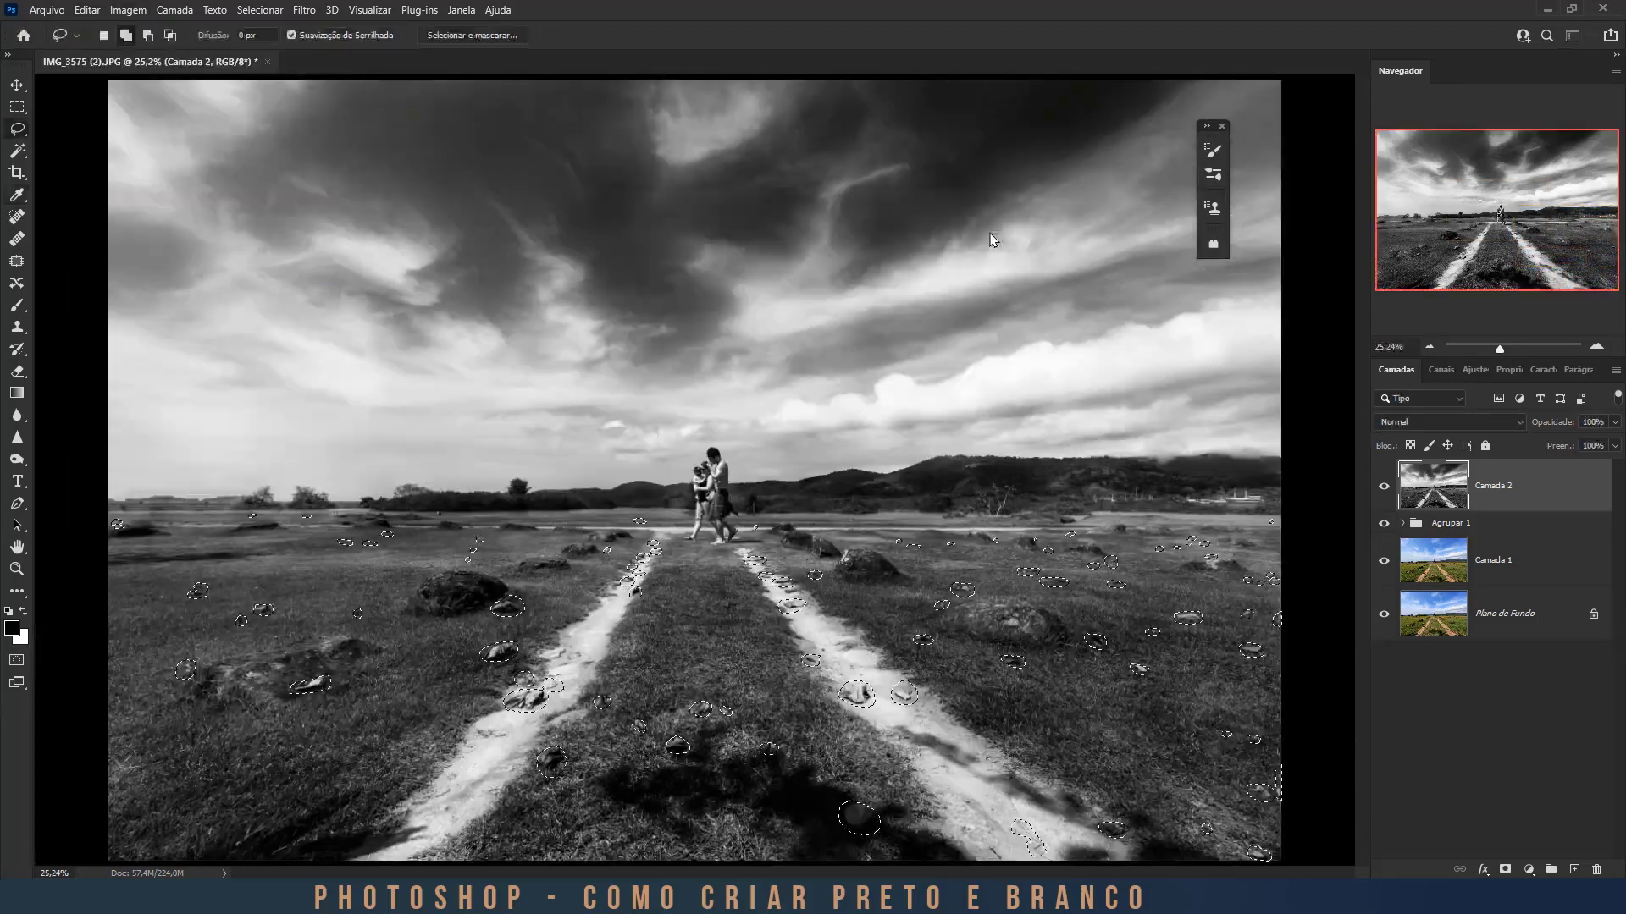
pyautogui.hotkey('ctrl', 'd')
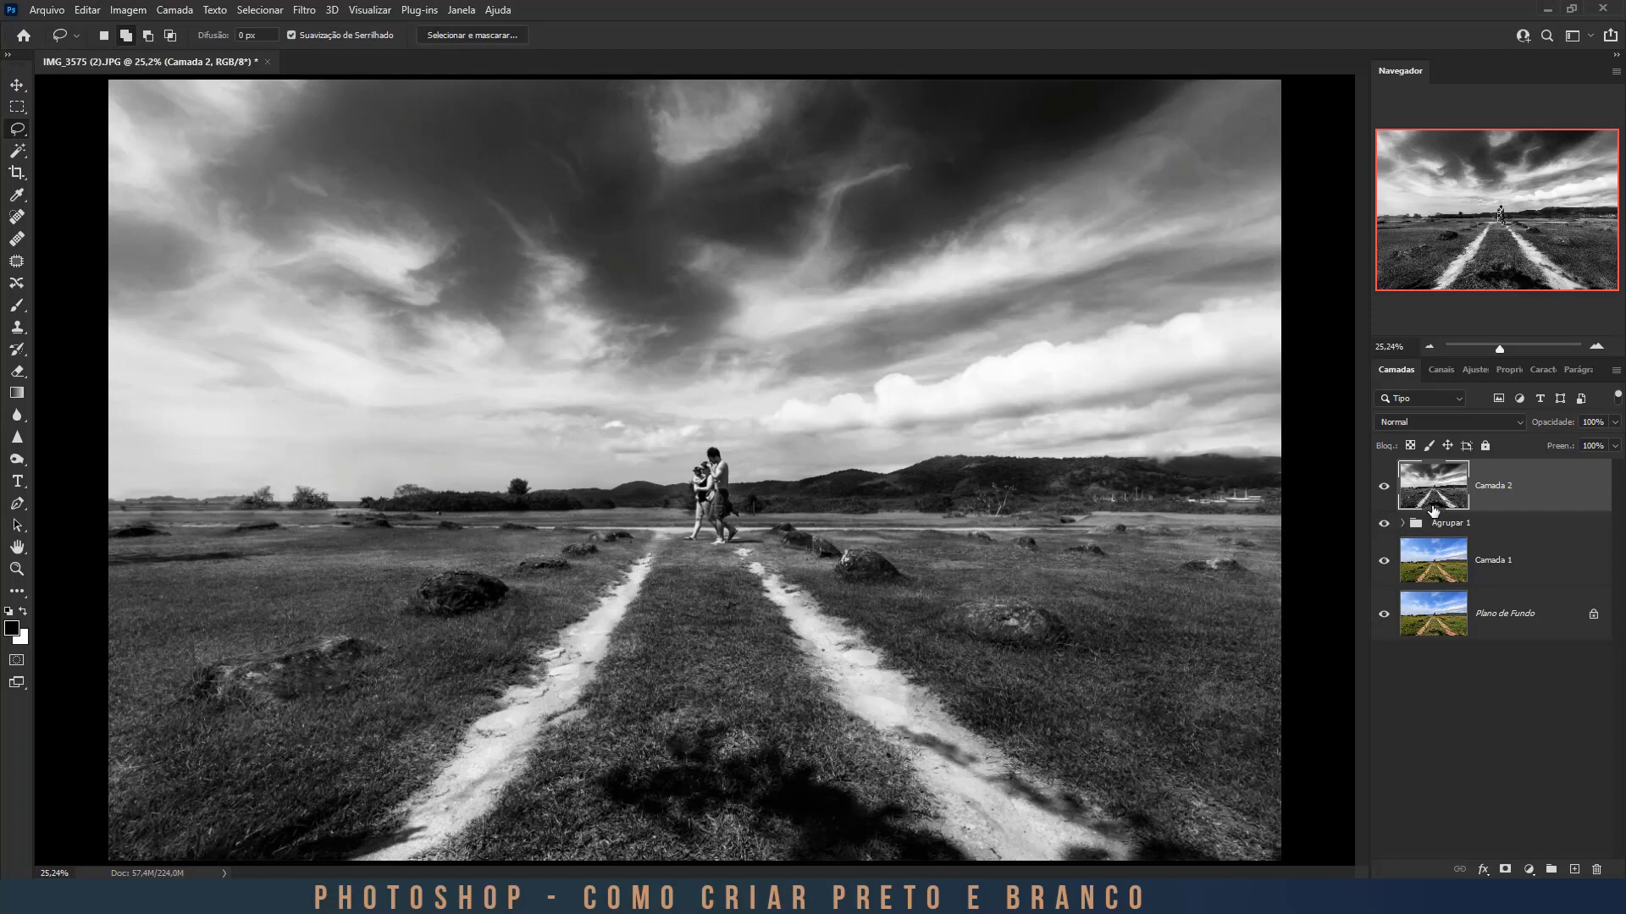
pyautogui.click(1385, 488)
pyautogui.click(1387, 493)
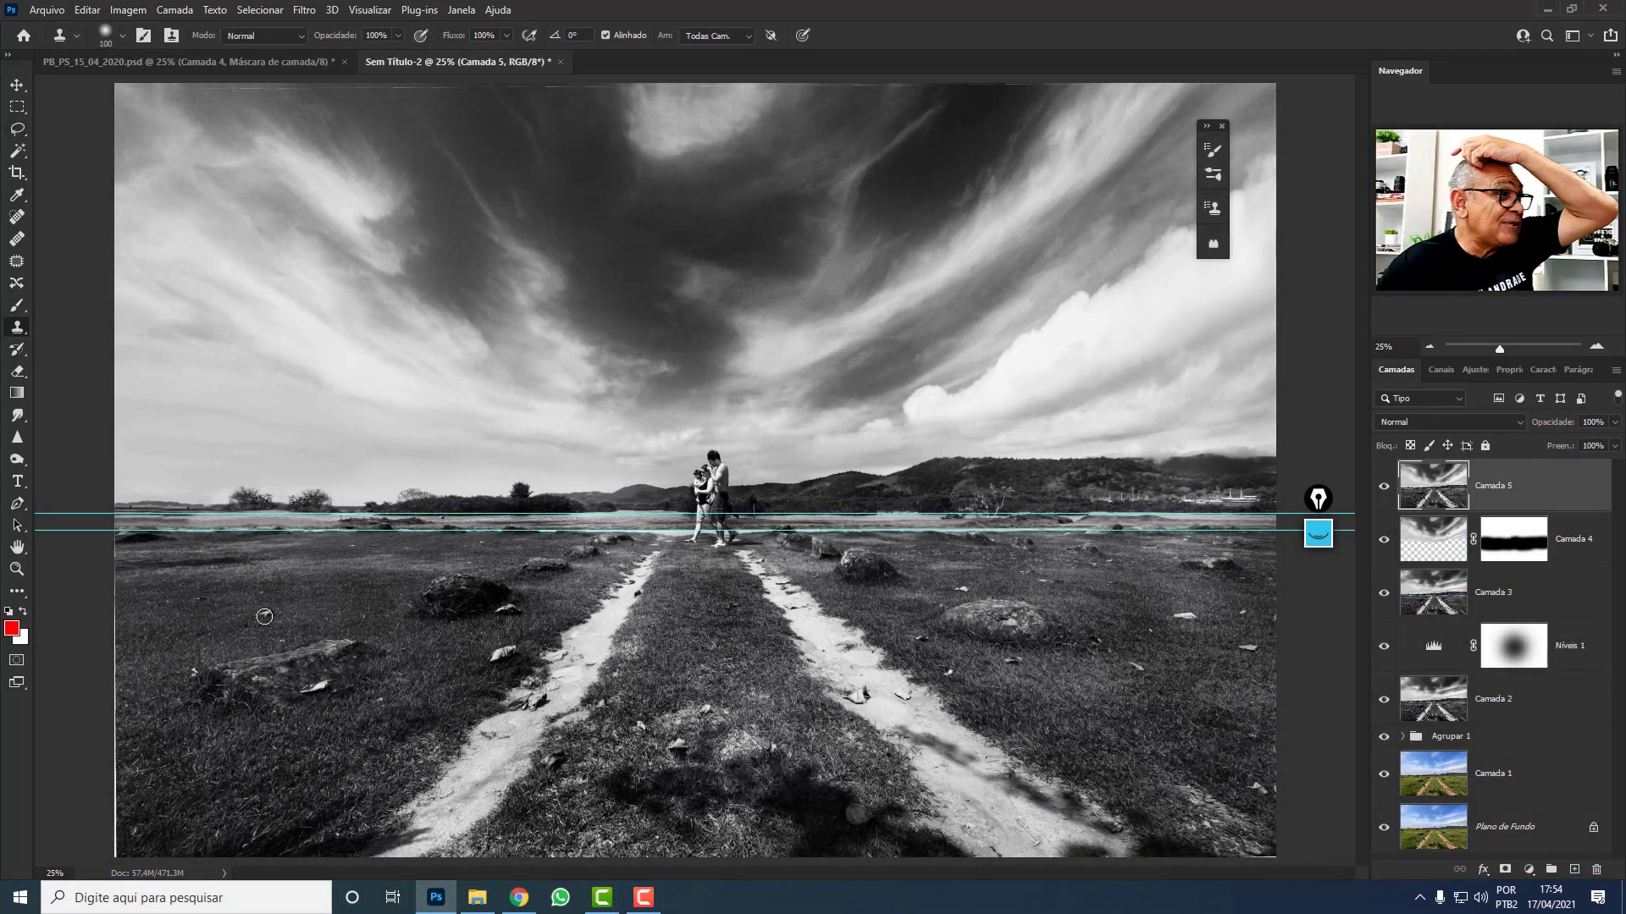
# In Sem Título-2, lasso five distracting leaves and debris spots on the grass at both sides of Camada 5.
pyautogui.click(17, 128)
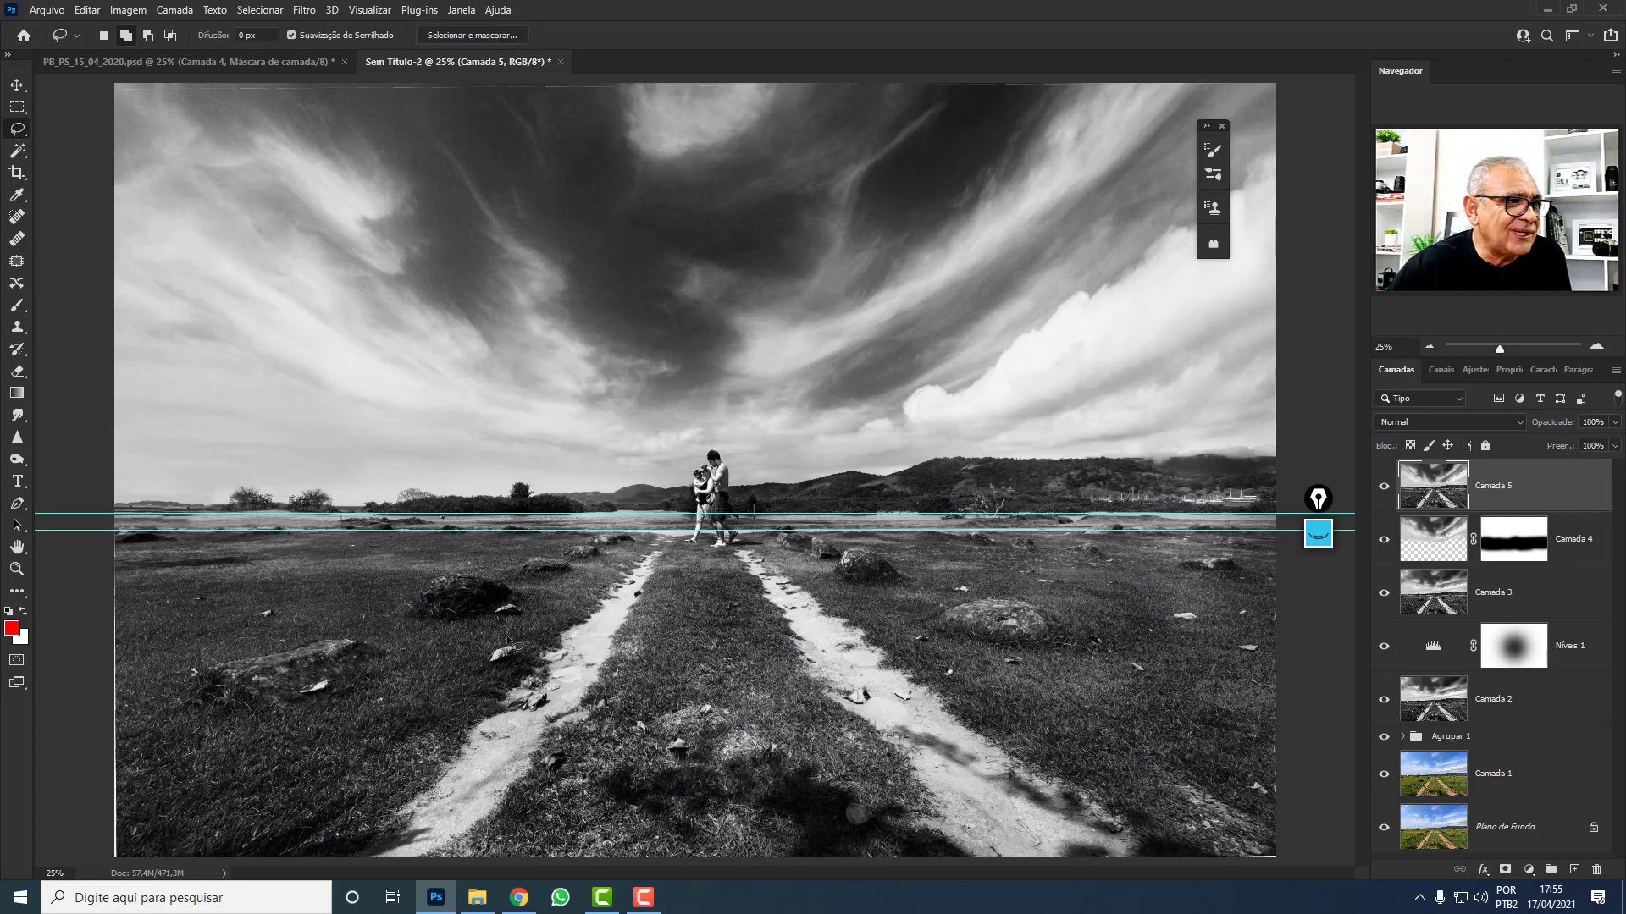
pyautogui.moveTo(508, 641)
pyautogui.mouseDown()
pyautogui.moveTo(490, 669)
pyautogui.moveTo(525, 665)
pyautogui.moveTo(508, 640)
pyautogui.mouseUp()
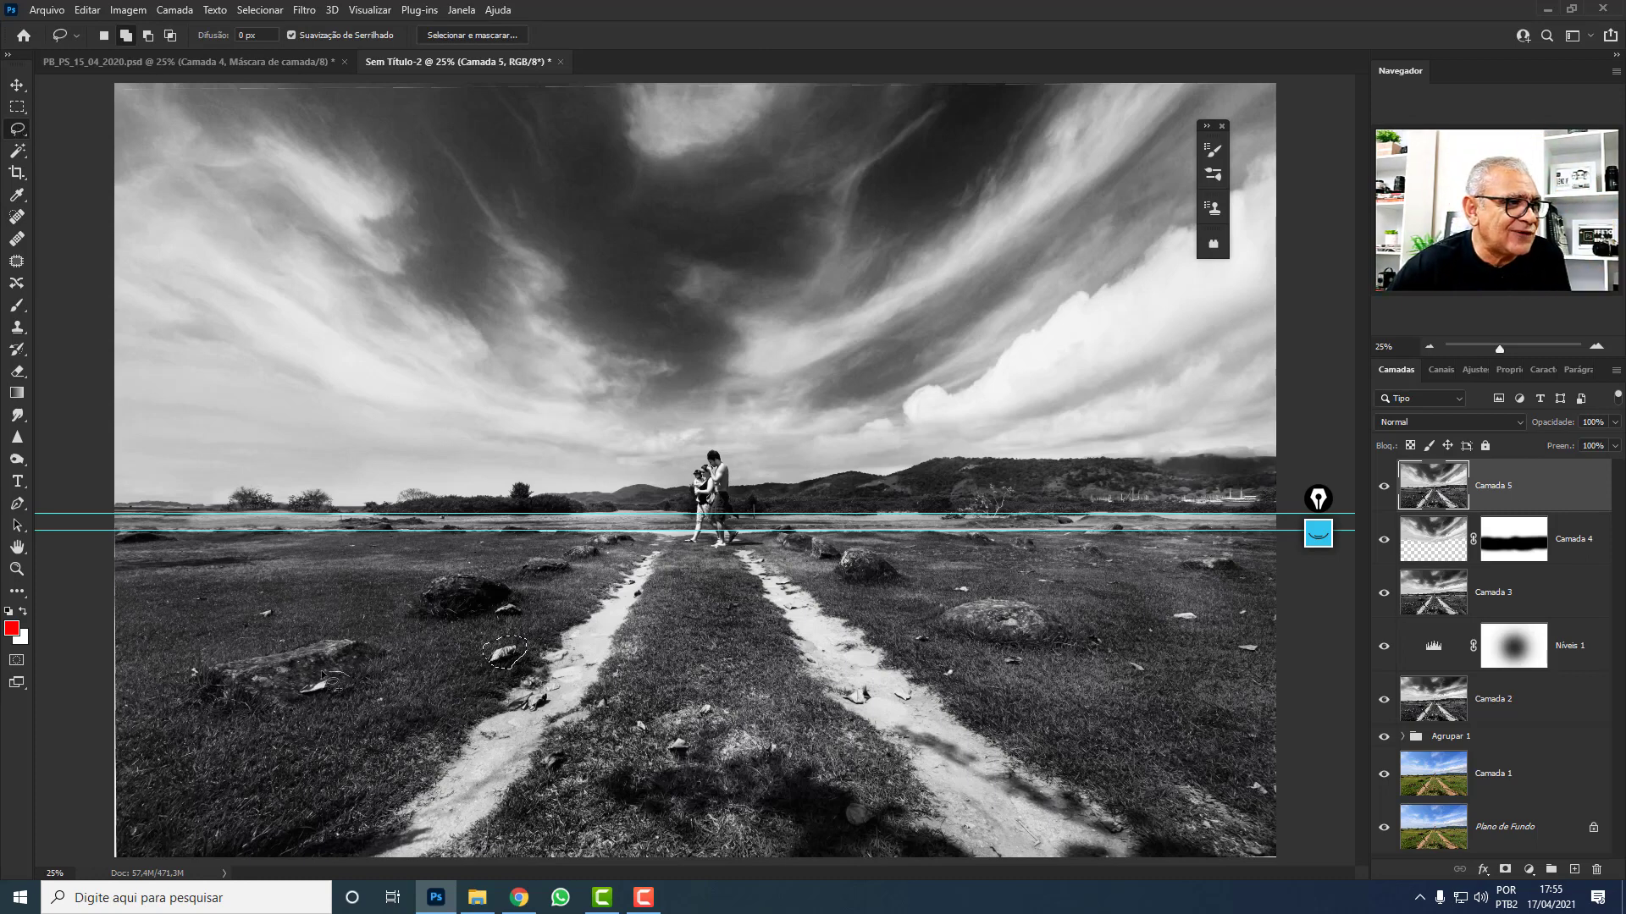
pyautogui.moveTo(322, 673)
pyautogui.mouseDown()
pyautogui.moveTo(302, 701)
pyautogui.moveTo(348, 677)
pyautogui.mouseUp()
pyautogui.moveTo(279, 604)
pyautogui.mouseDown()
pyautogui.moveTo(249, 620)
pyautogui.moveTo(278, 621)
pyautogui.mouseUp()
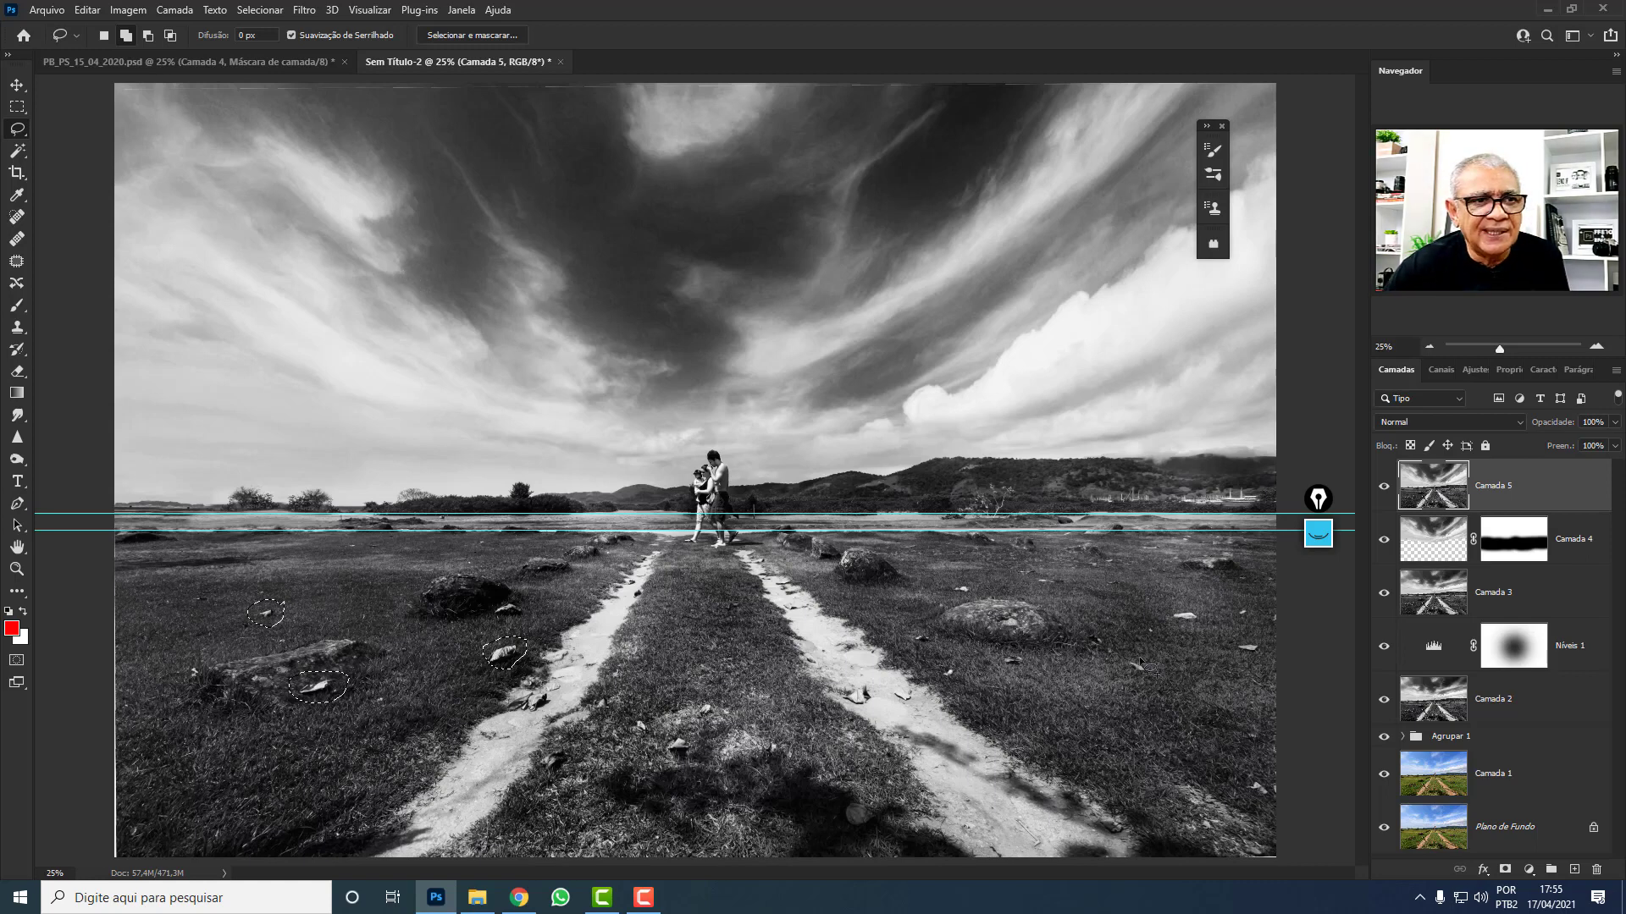
pyautogui.moveTo(1131, 662)
pyautogui.mouseDown()
pyautogui.moveTo(1151, 694)
pyautogui.moveTo(1124, 654)
pyautogui.mouseUp()
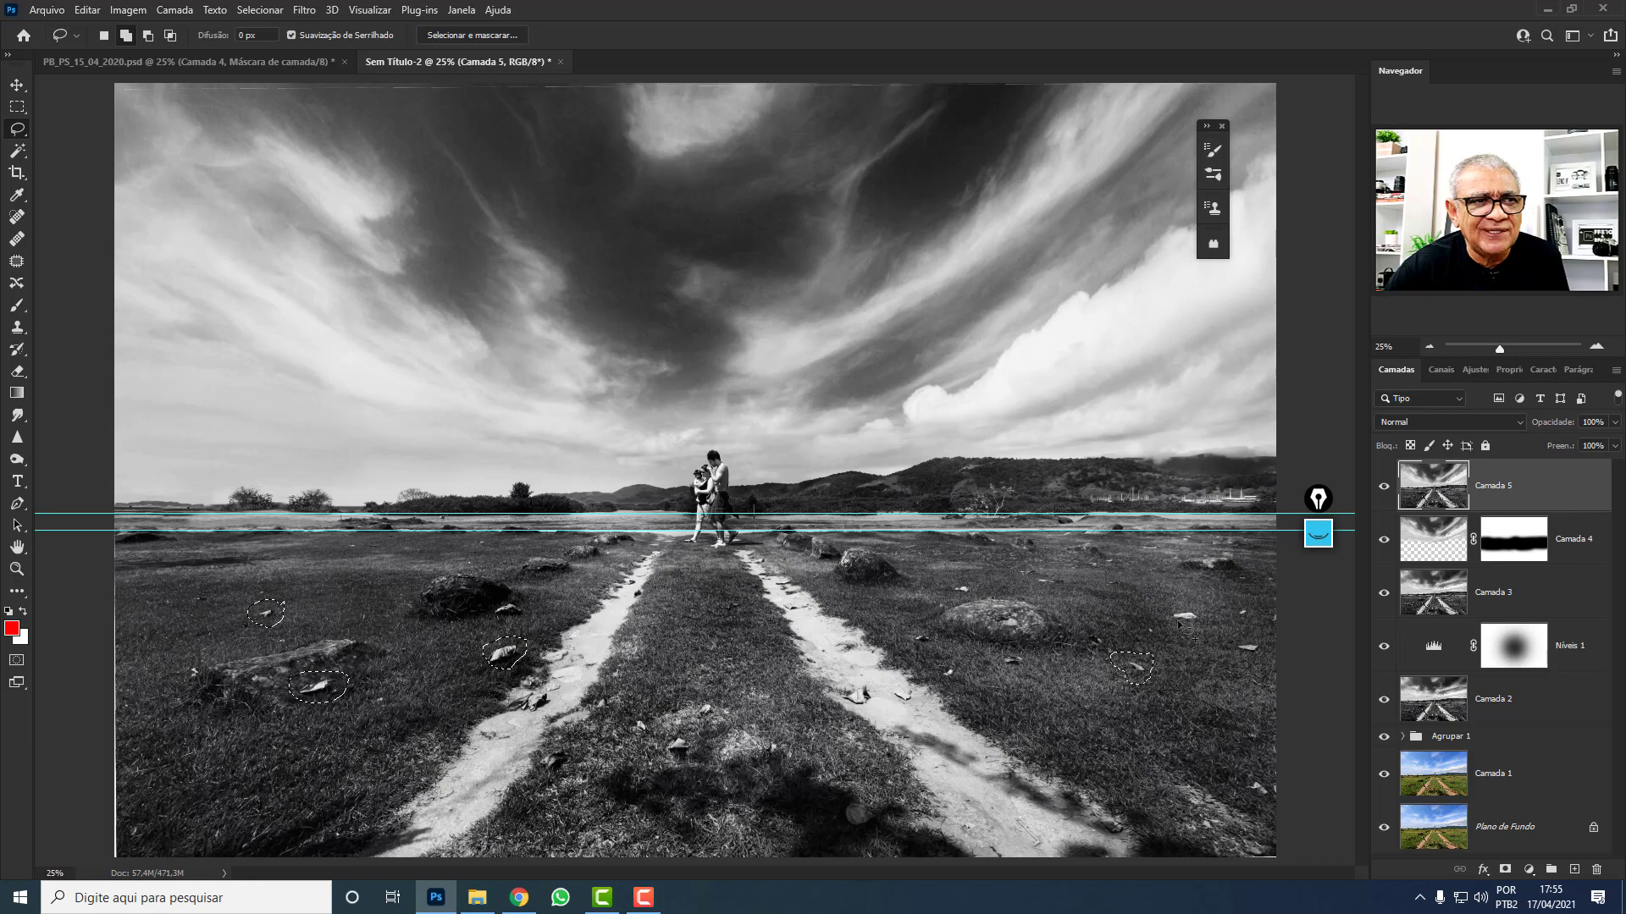
pyautogui.moveTo(1188, 608)
pyautogui.mouseDown()
pyautogui.moveTo(1167, 623)
pyautogui.moveTo(1198, 636)
pyautogui.moveTo(1204, 606)
pyautogui.moveTo(1185, 608)
pyautogui.mouseUp()
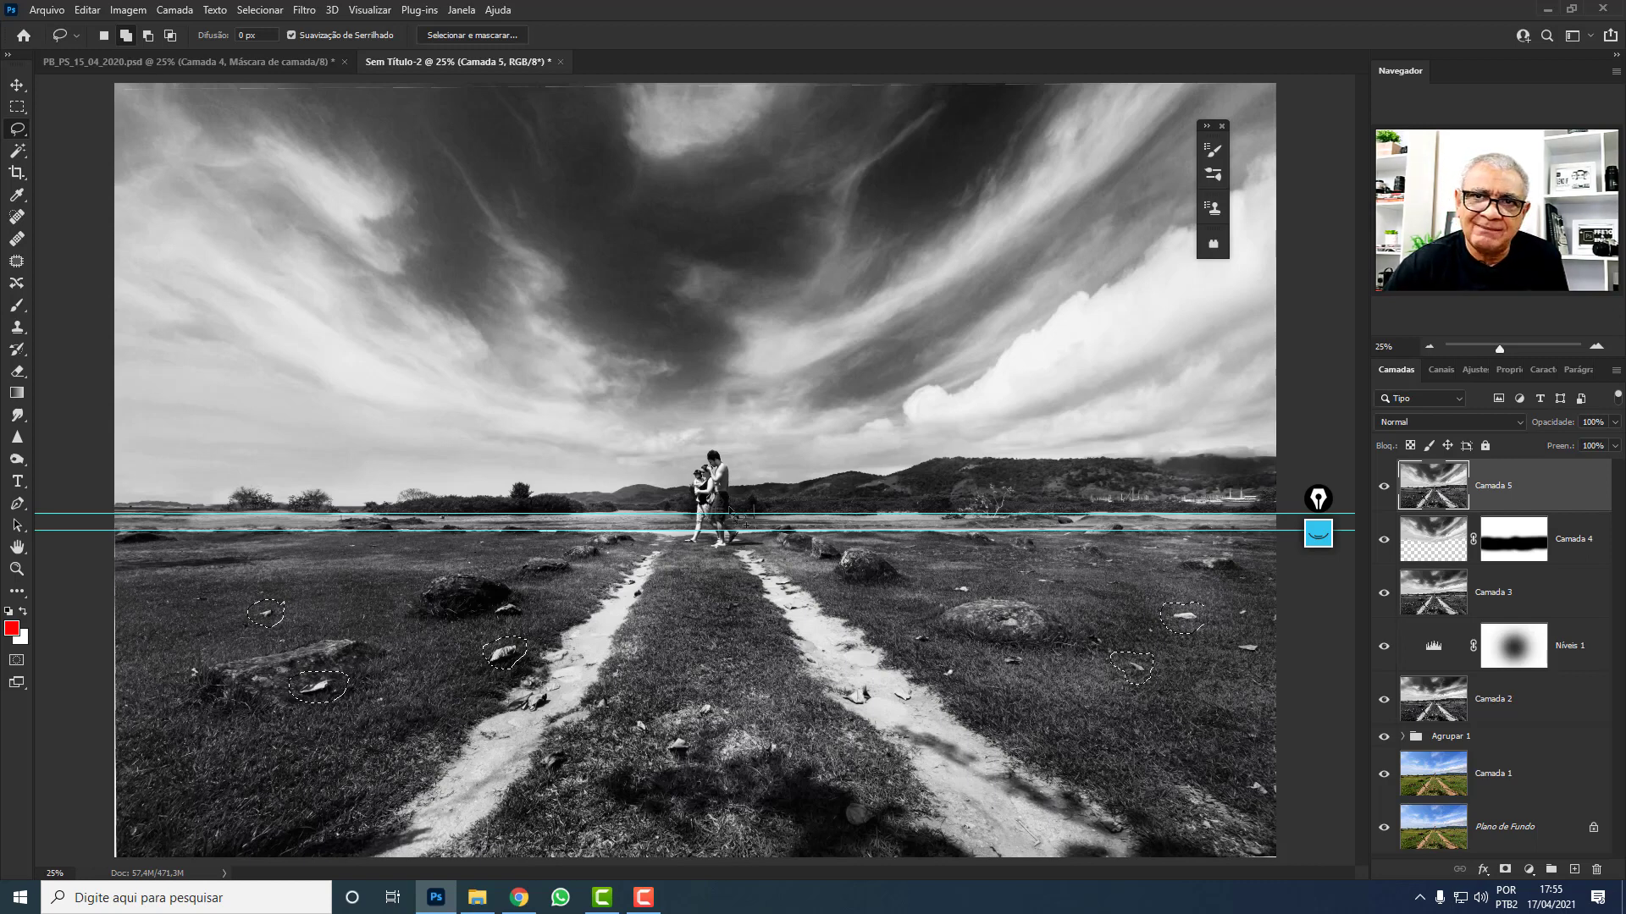
# Fill the selected spots on Camada 5 with Sensível a conteúdo in Normal mode at 100% opacity, and deselect.
pyautogui.click(92, 11)
pyautogui.click(113, 273)
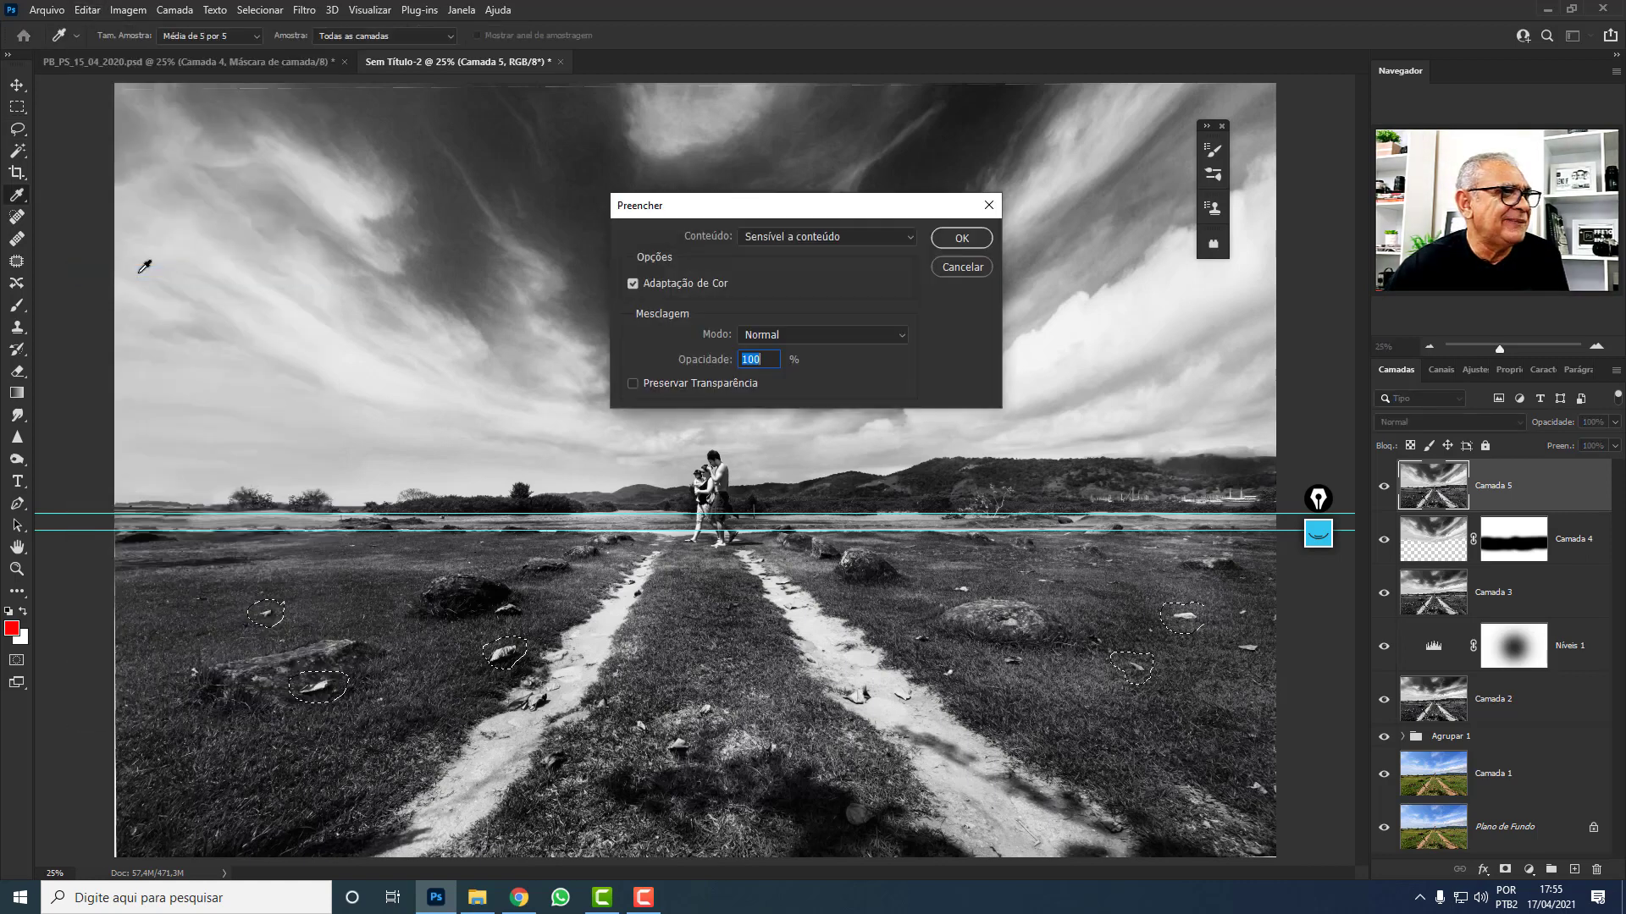
pyautogui.click(956, 246)
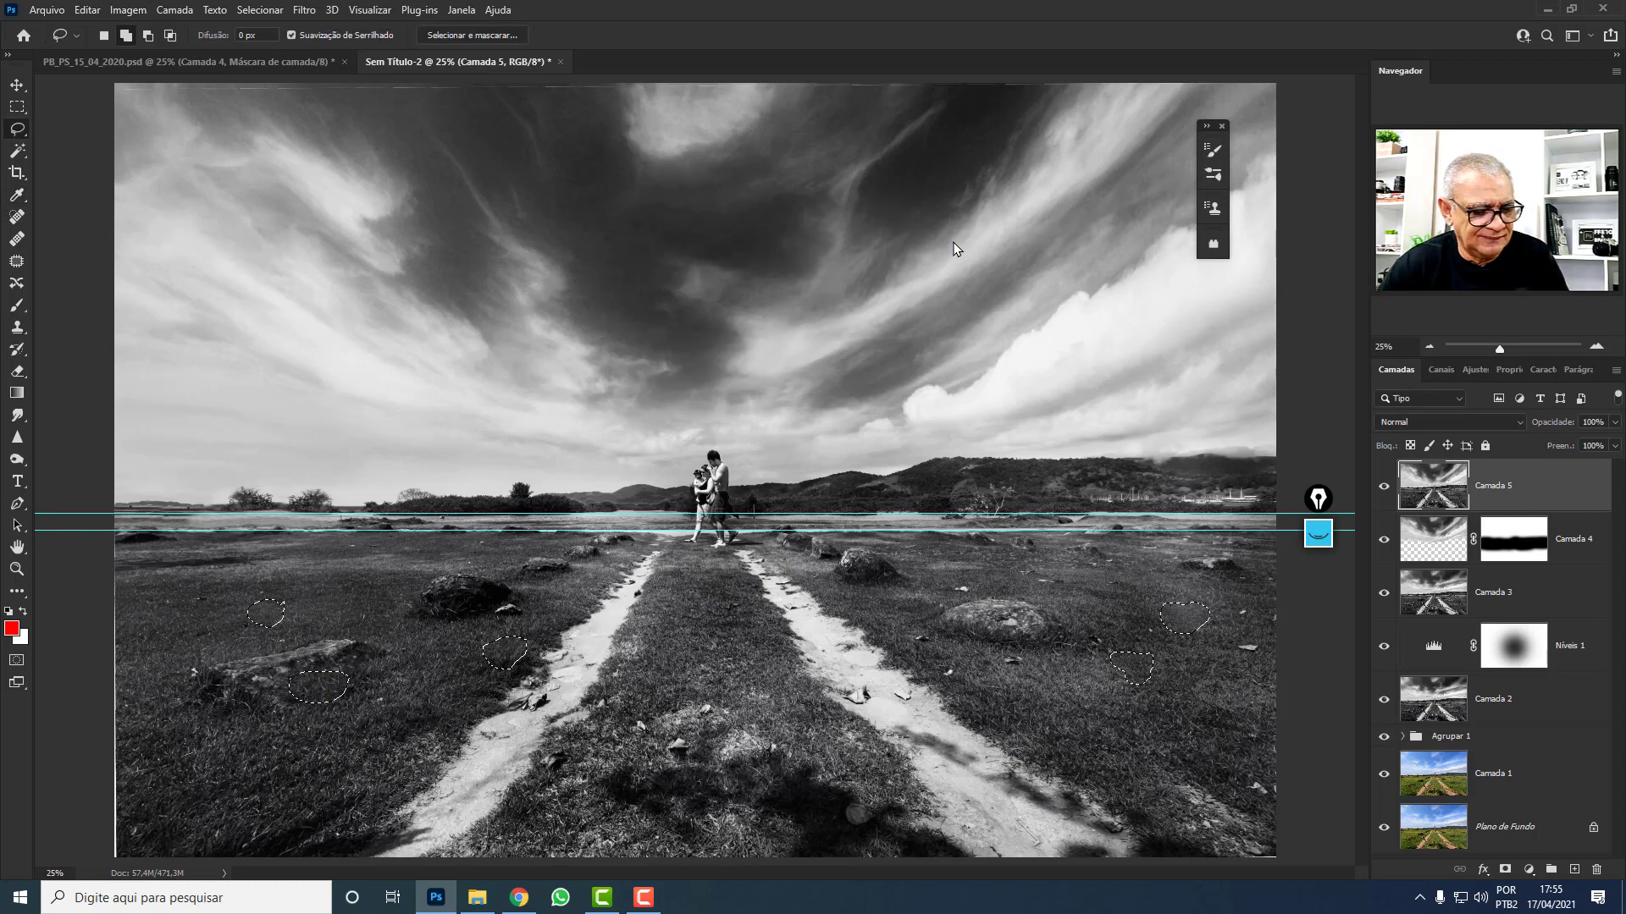
pyautogui.hotkey('ctrl', 'd')
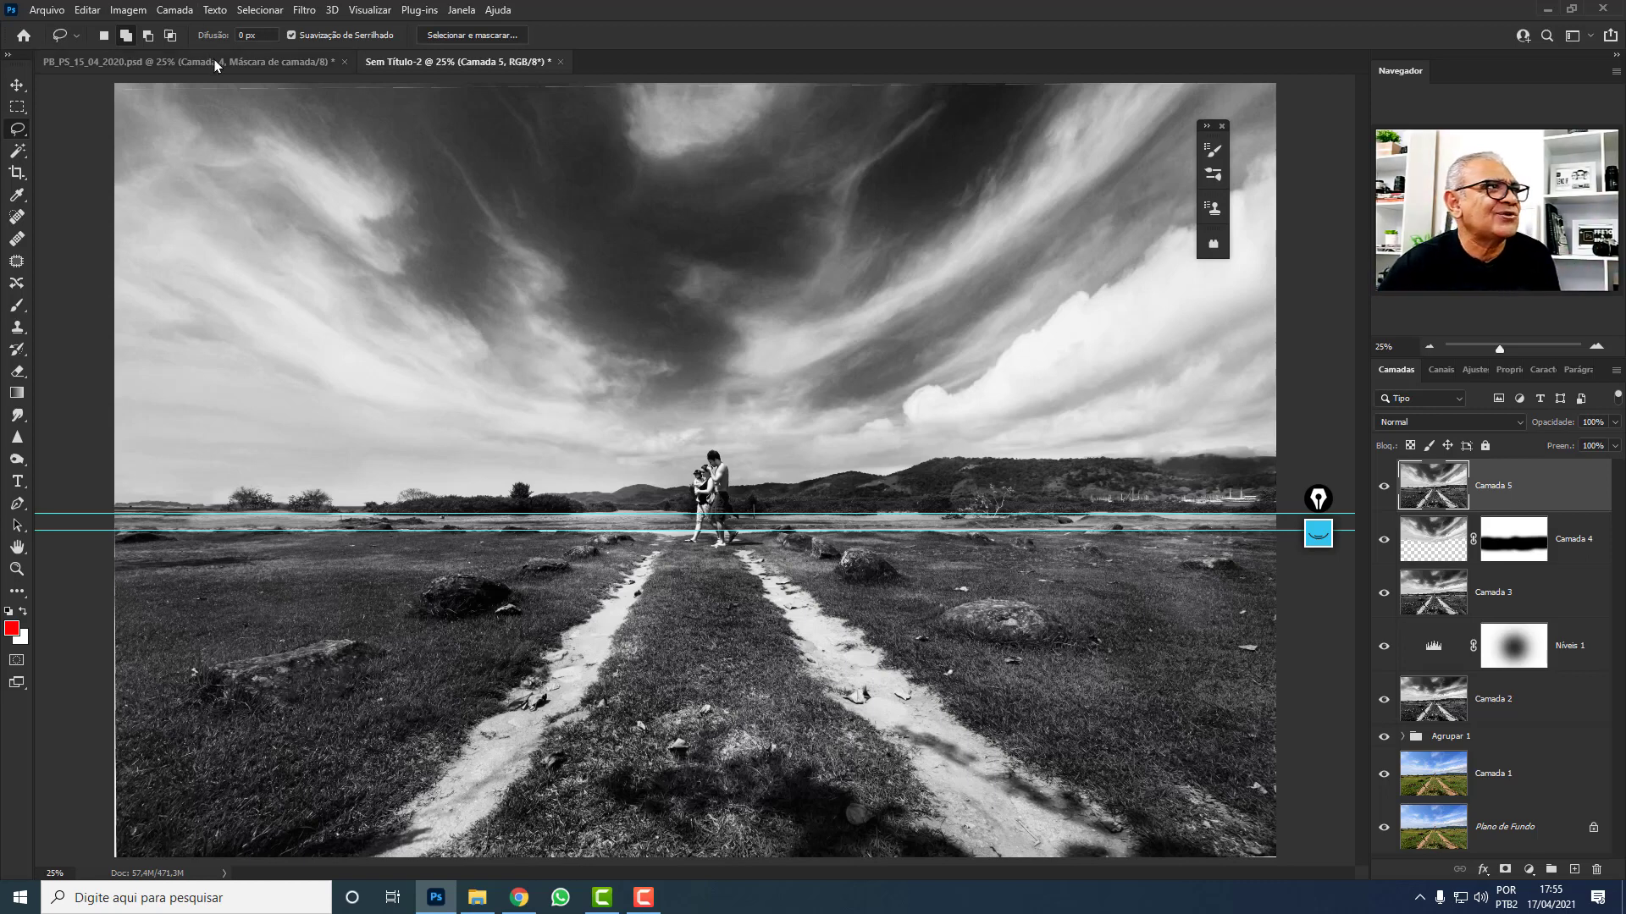
# Check the finished edit in PB_PS_15_04_2020.psd, select its whole canvas, and return to Sem Título-2.
pyautogui.click(188, 62)
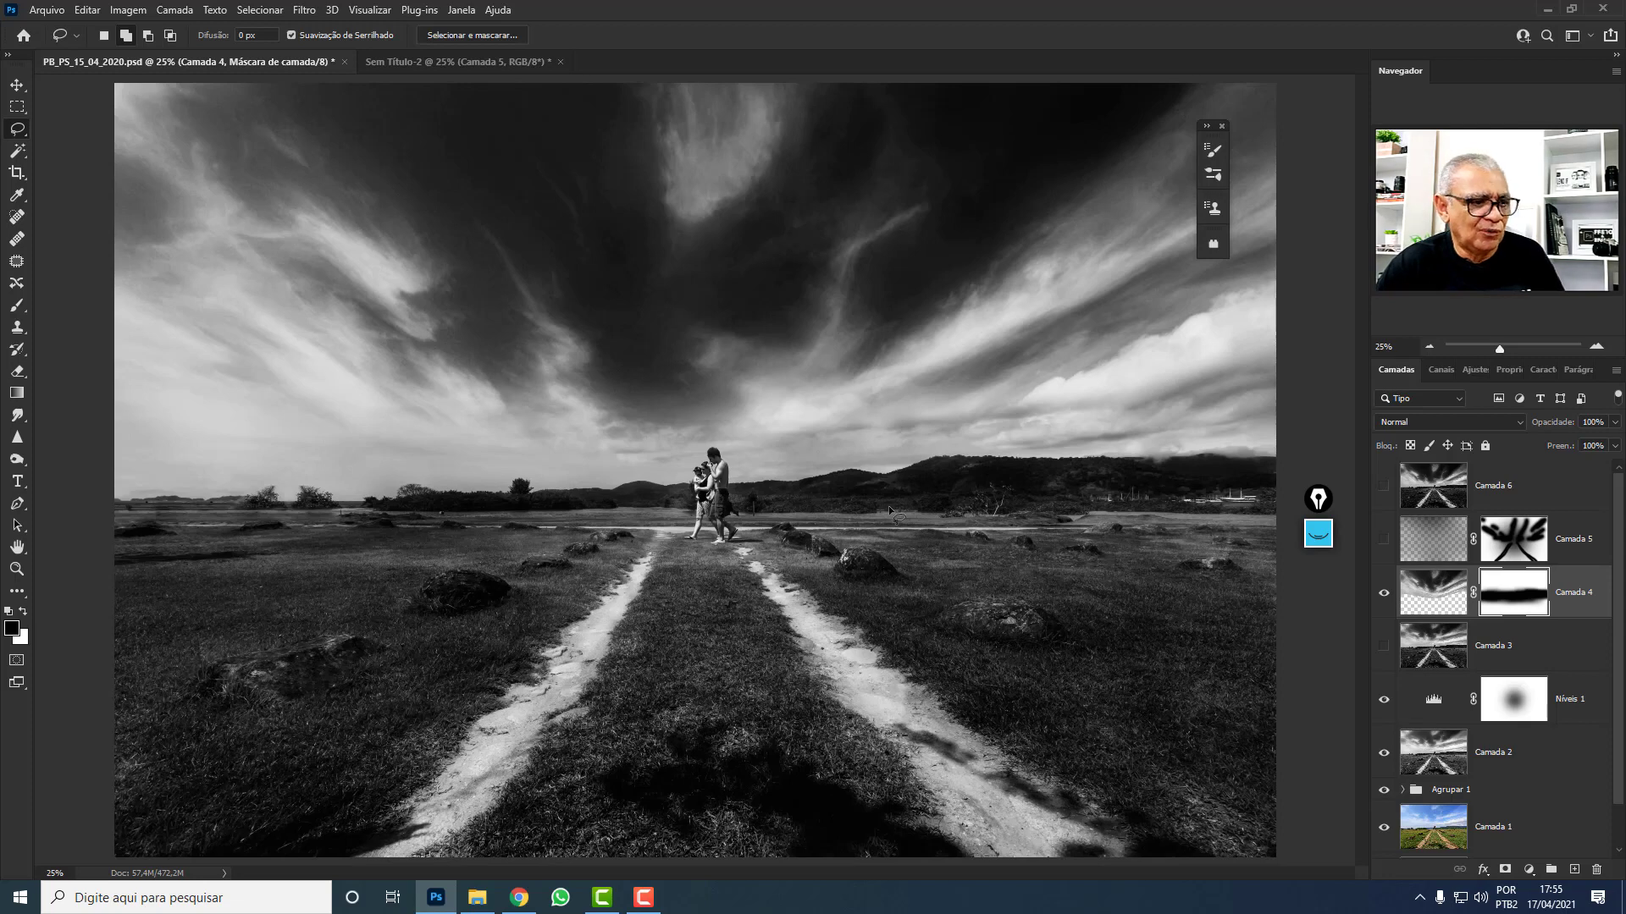
pyautogui.hotkey('ctrl', 'a')
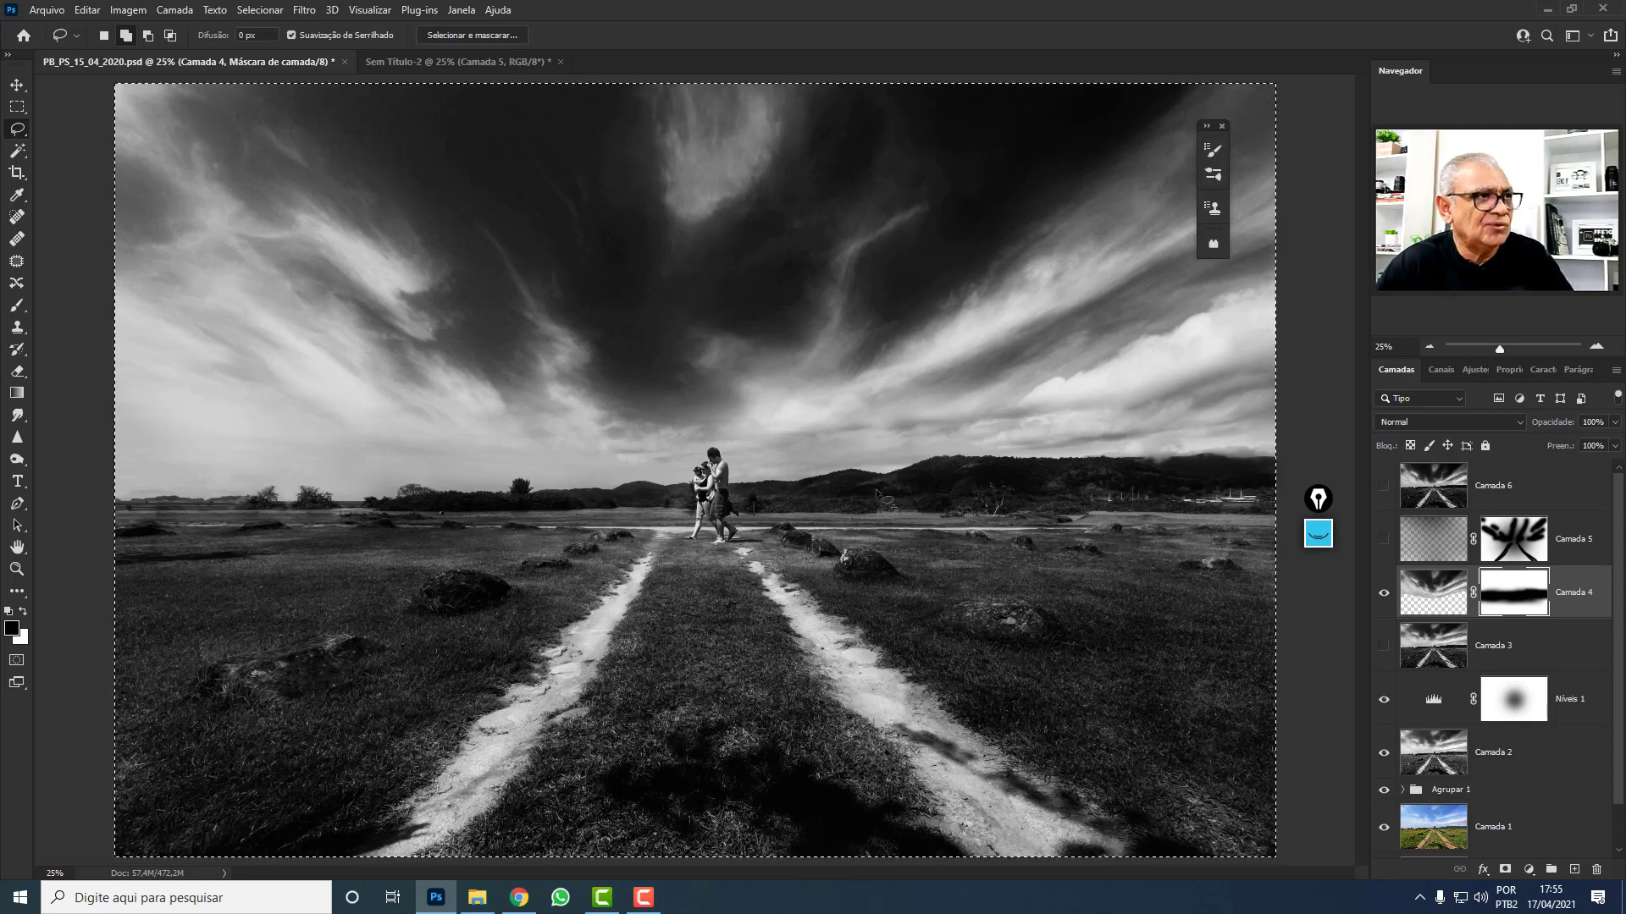
pyautogui.click(474, 62)
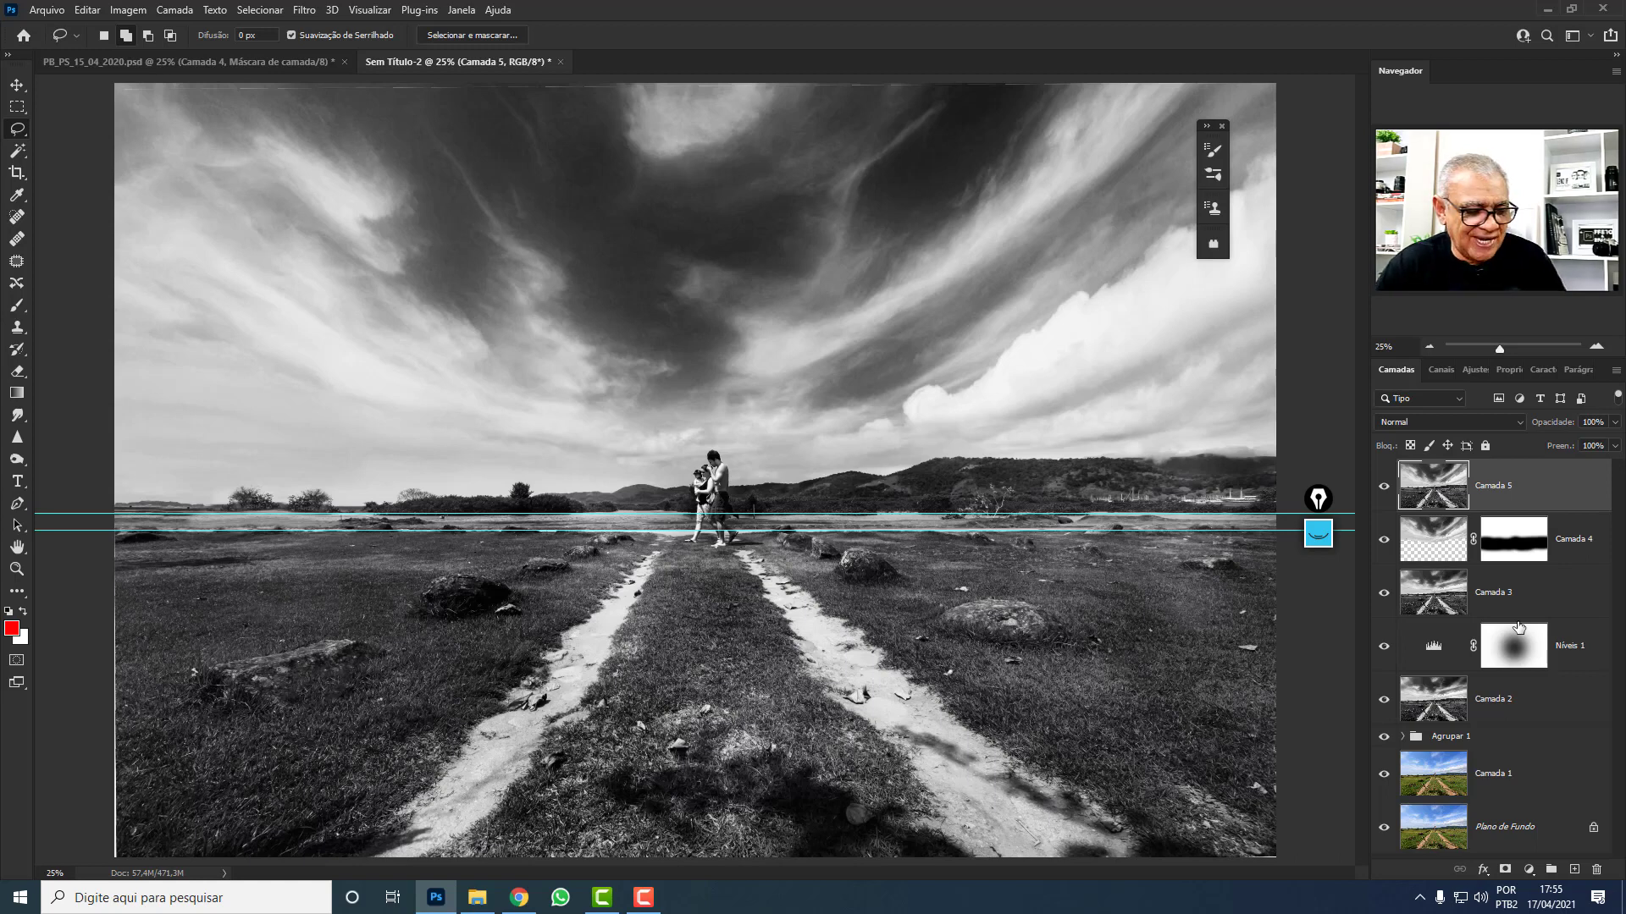
# Try to paste the copied Camada 4 mask into Sem Título-2, undo the paste, and return to PB_PS_15_04_2020.psd.
pyautogui.hotkey('ctrl', 'v')
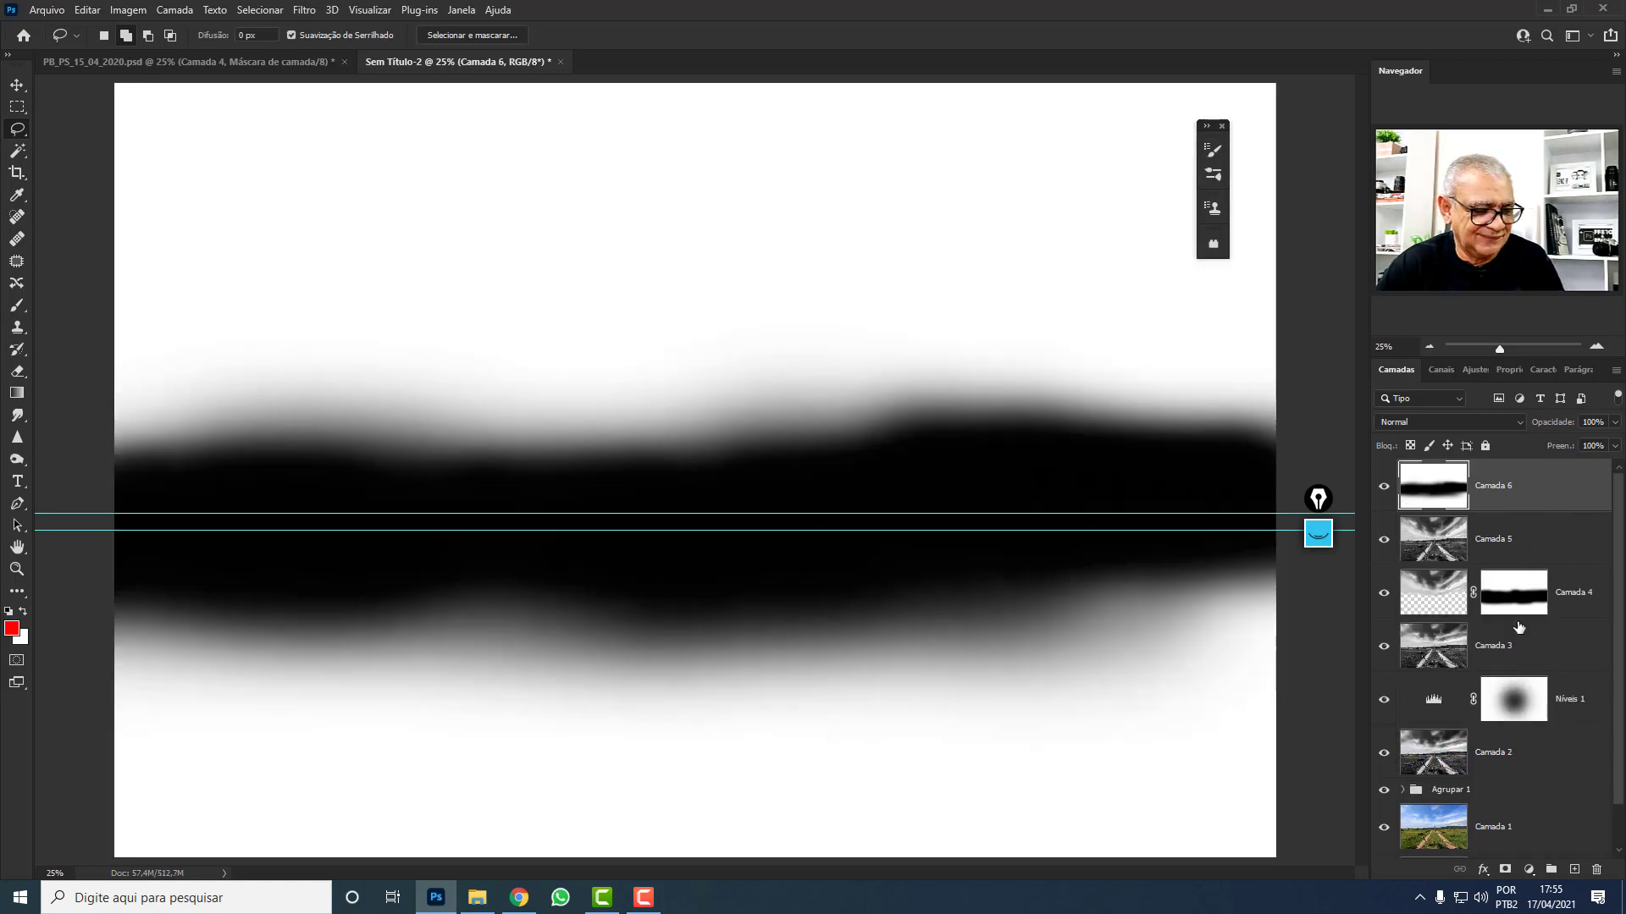
pyautogui.hotkey('ctrl', 'z')
pyautogui.click(229, 62)
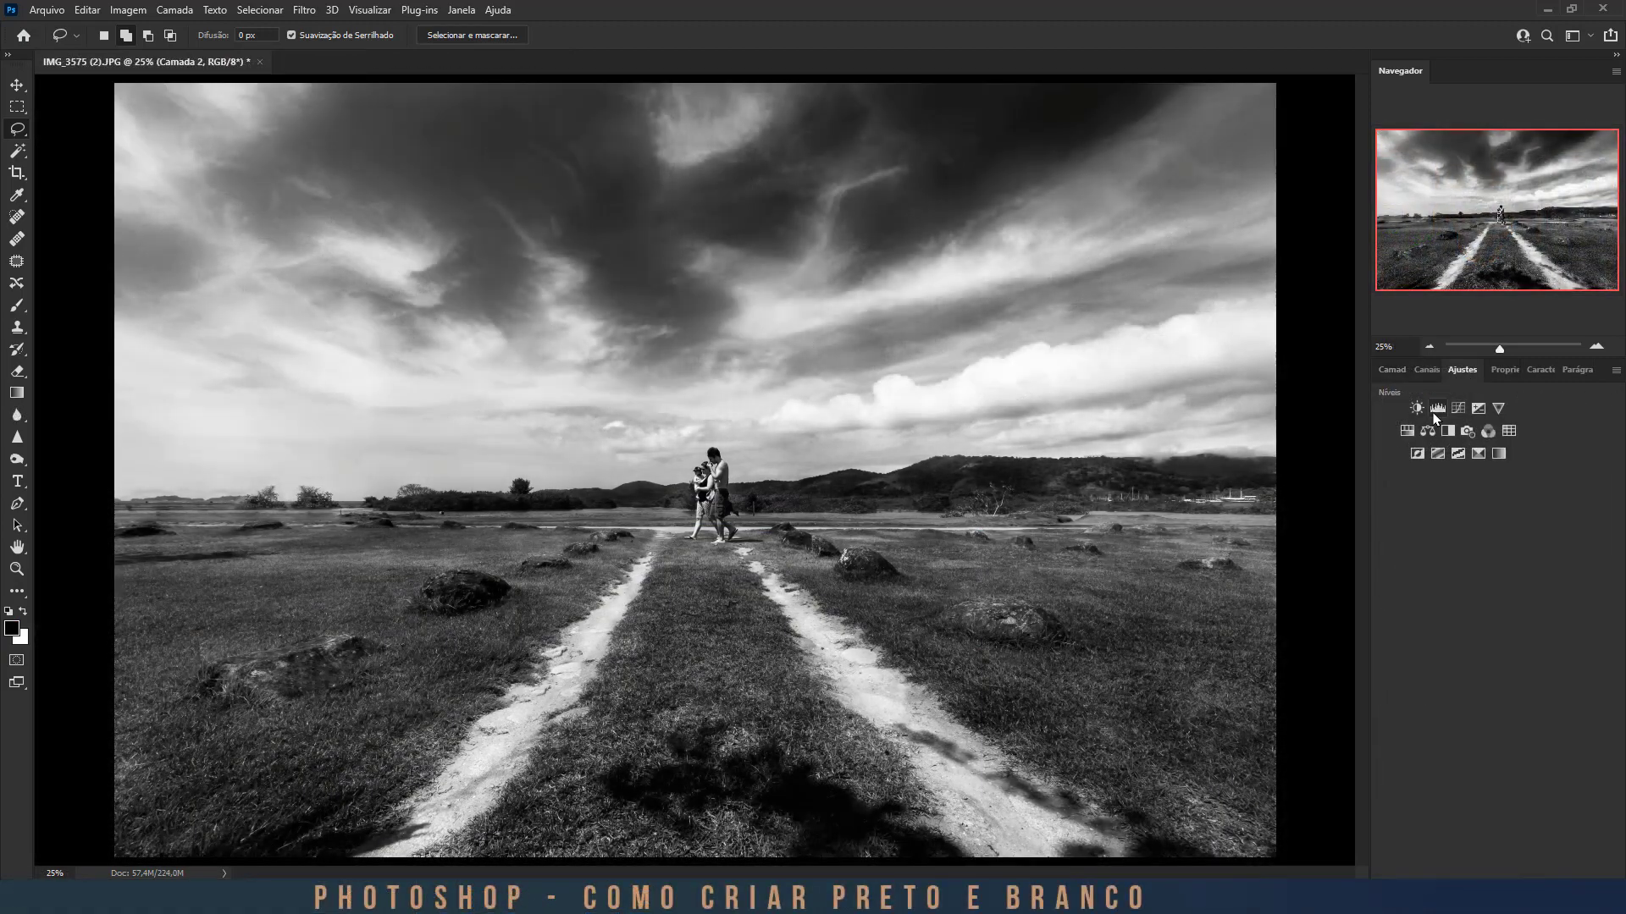
# Add a Níveis adjustment above Camada 2 in IMG_3575 (2).JPG with input levels 2, 0,72 and 251, slightly narrowing the output range.
pyautogui.click(1437, 409)
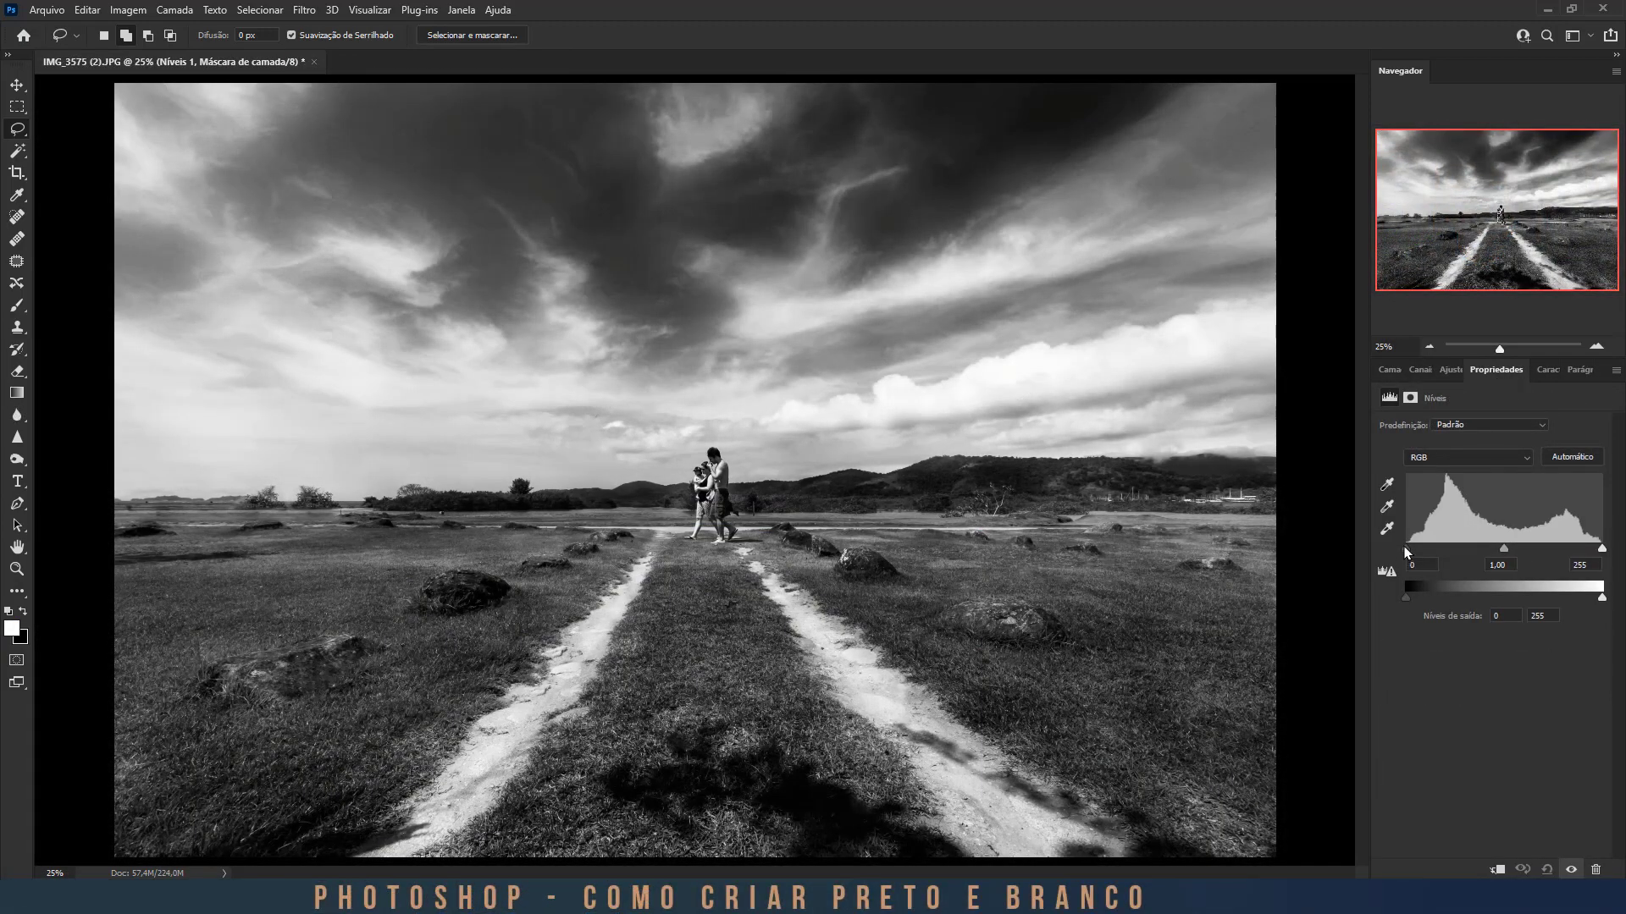
pyautogui.moveTo(1405, 552); pyautogui.dragTo(1410, 553)
pyautogui.moveTo(1508, 552); pyautogui.dragTo(1524, 550)
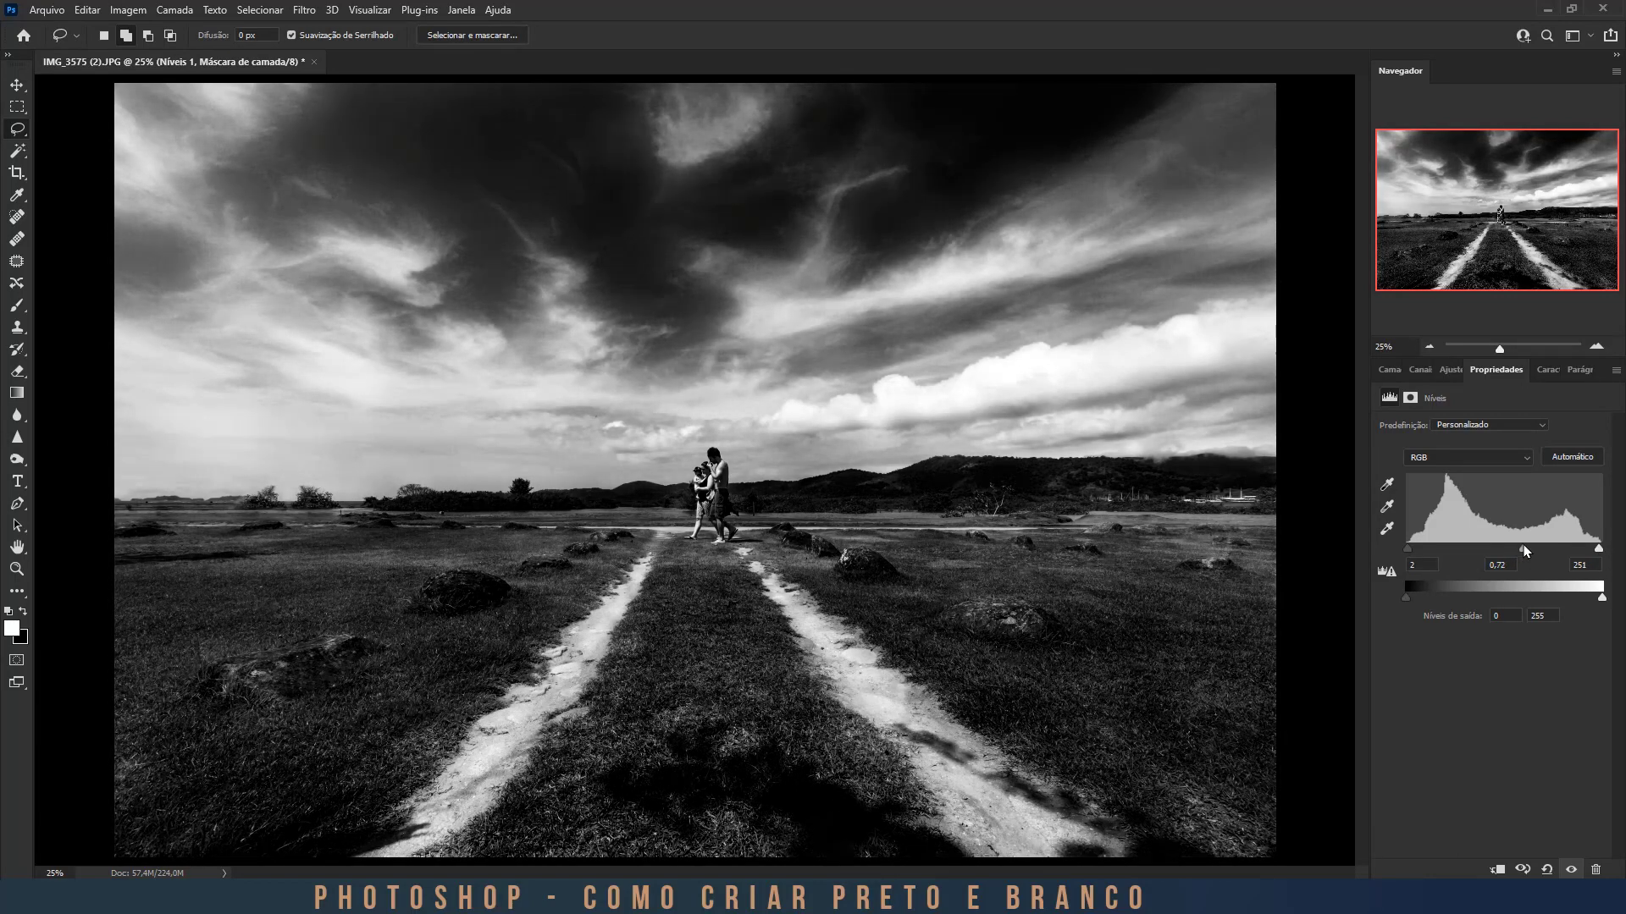
pyautogui.moveTo(1407, 550); pyautogui.dragTo(1412, 595)
pyautogui.moveTo(1602, 598); pyautogui.dragTo(1600, 602)
# Paint black at 25% opacity with a large soft brush over the couple on the Níveis 1 mask.
pyautogui.click(1390, 369)
pyautogui.press('b')
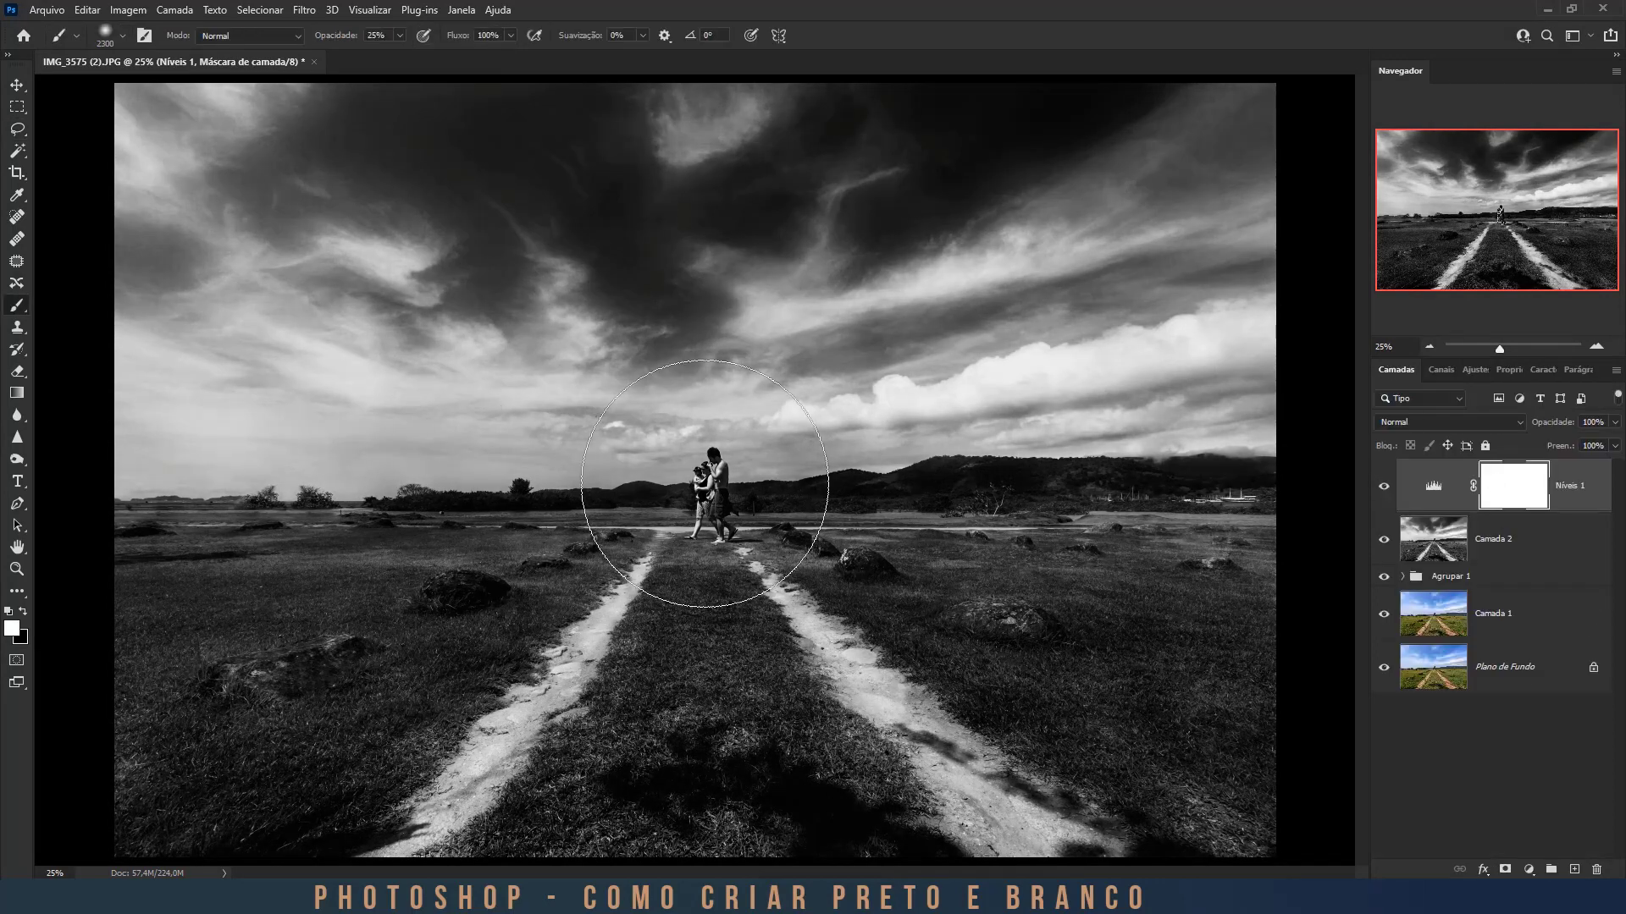
pyautogui.press('x')
pyautogui.click(705, 484)
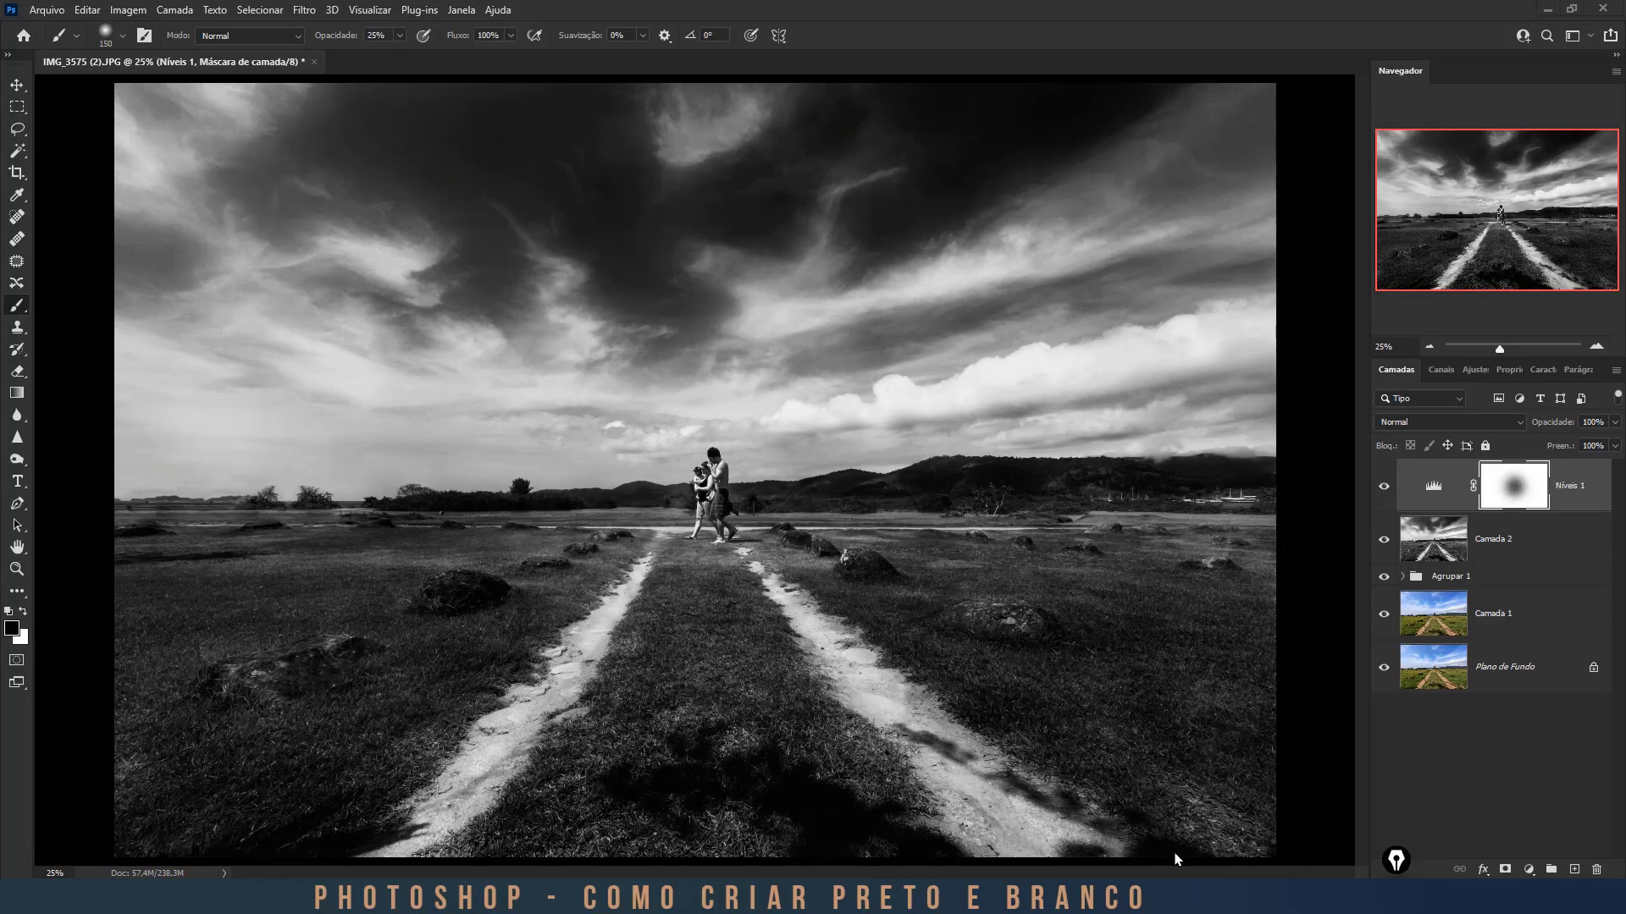
# Sketch temporary red arrows over the image from its edges along the paths and clouds toward the couple.
pyautogui.moveTo(1175, 853)
pyautogui.mouseDown()
pyautogui.moveTo(907, 664)
pyautogui.moveTo(755, 530)
pyautogui.mouseUp()
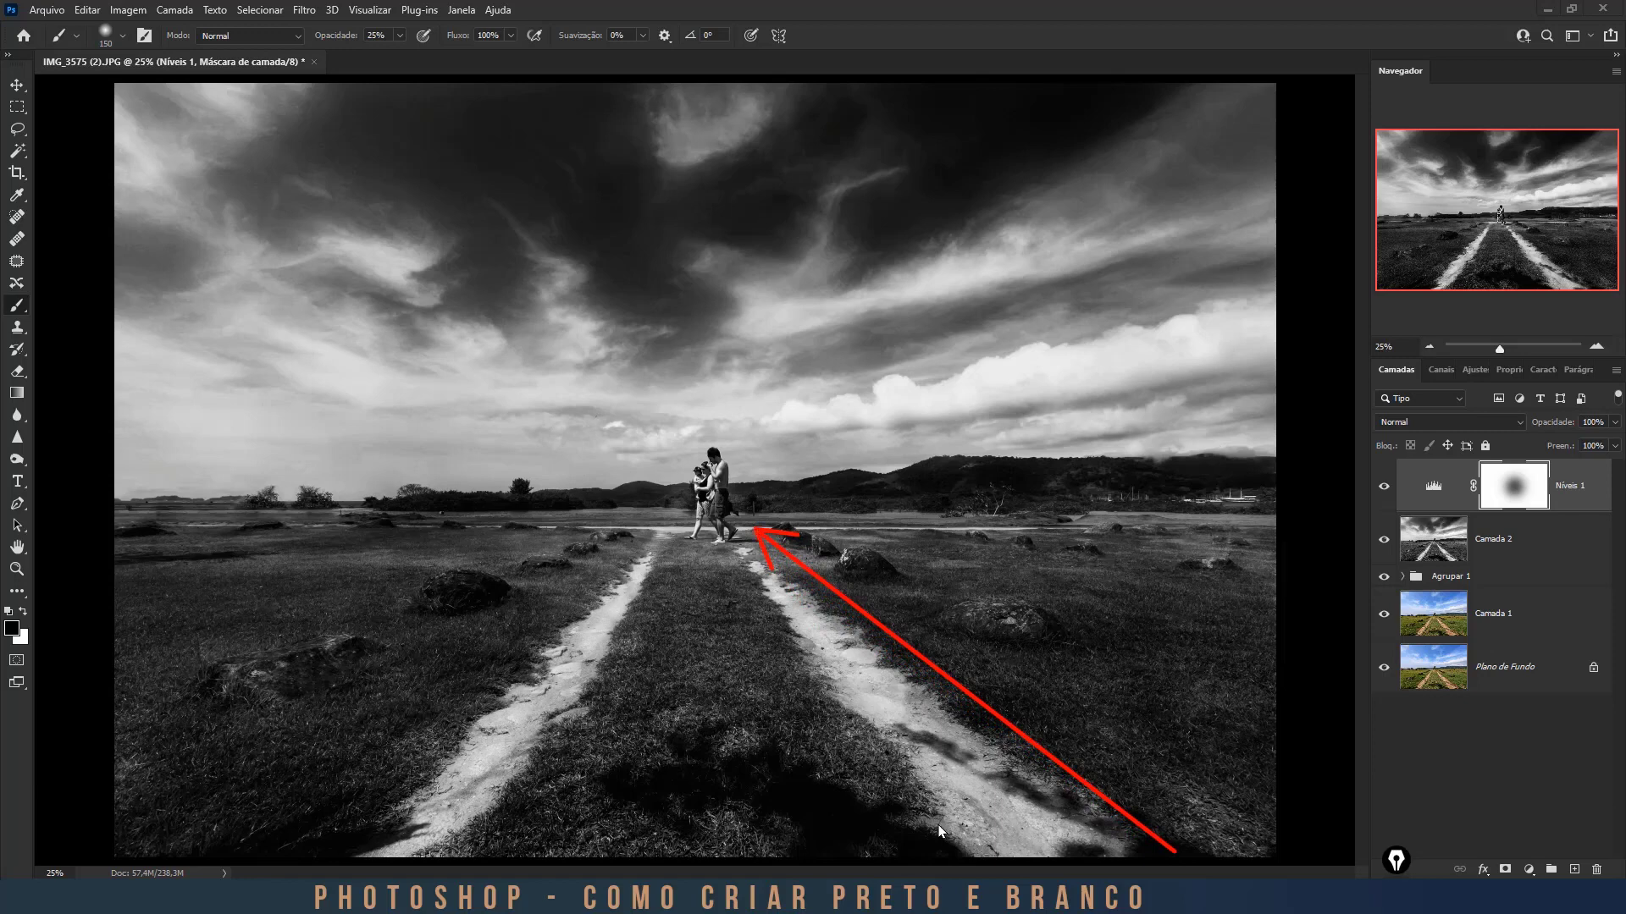
pyautogui.moveTo(957, 847); pyautogui.dragTo(731, 534)
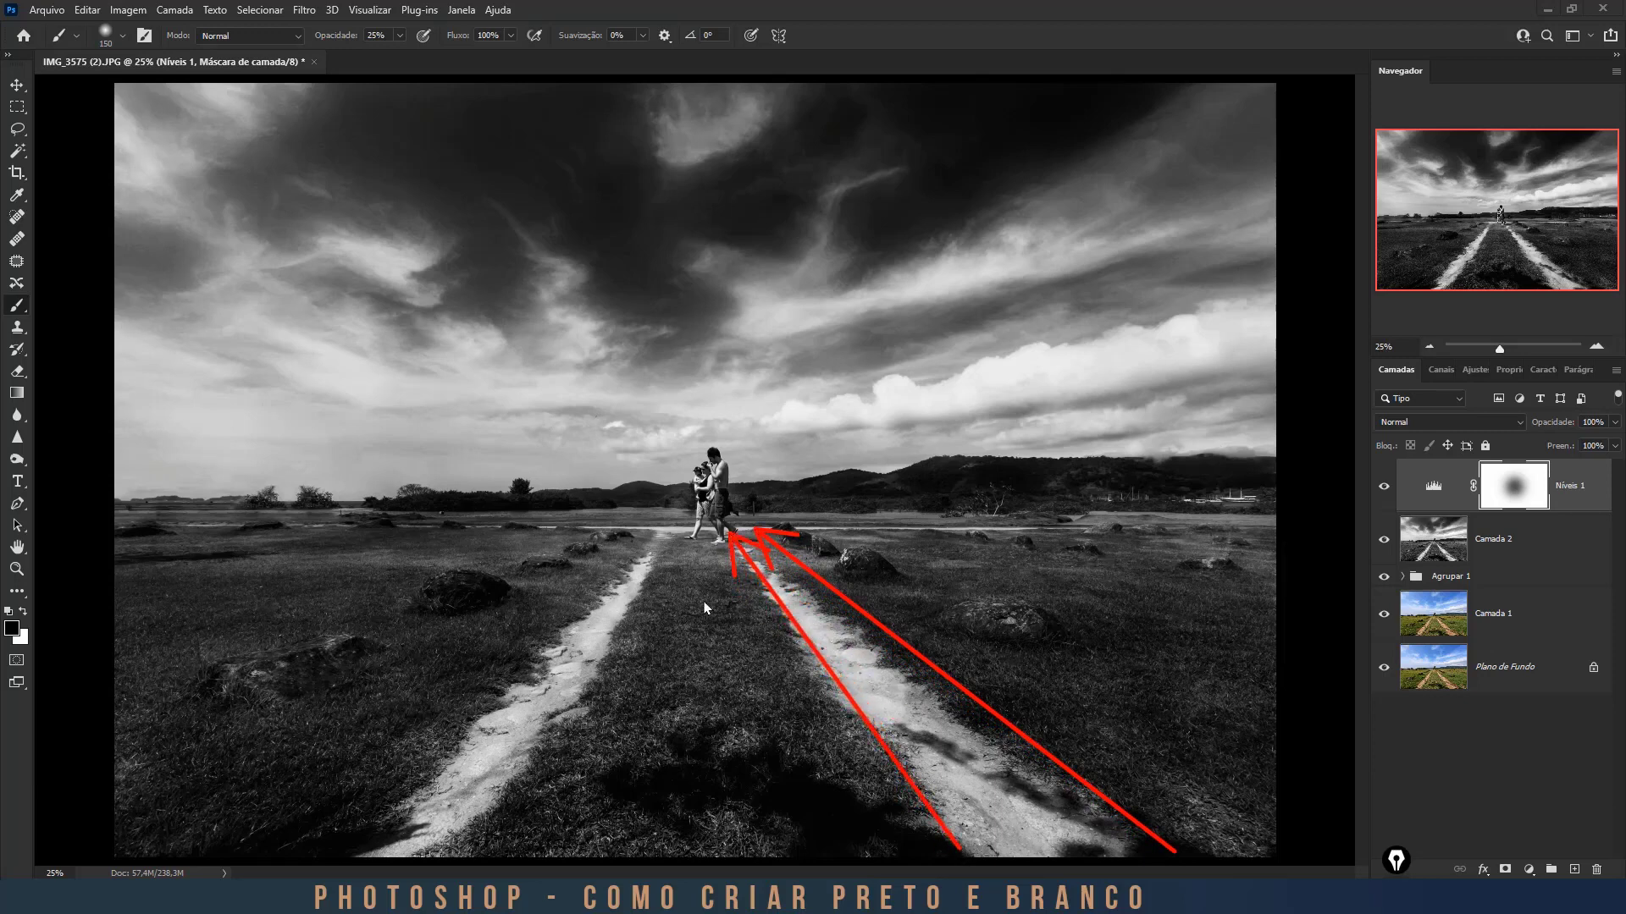
pyautogui.moveTo(435, 857)
pyautogui.mouseDown()
pyautogui.moveTo(598, 697)
pyautogui.moveTo(677, 540)
pyautogui.mouseUp()
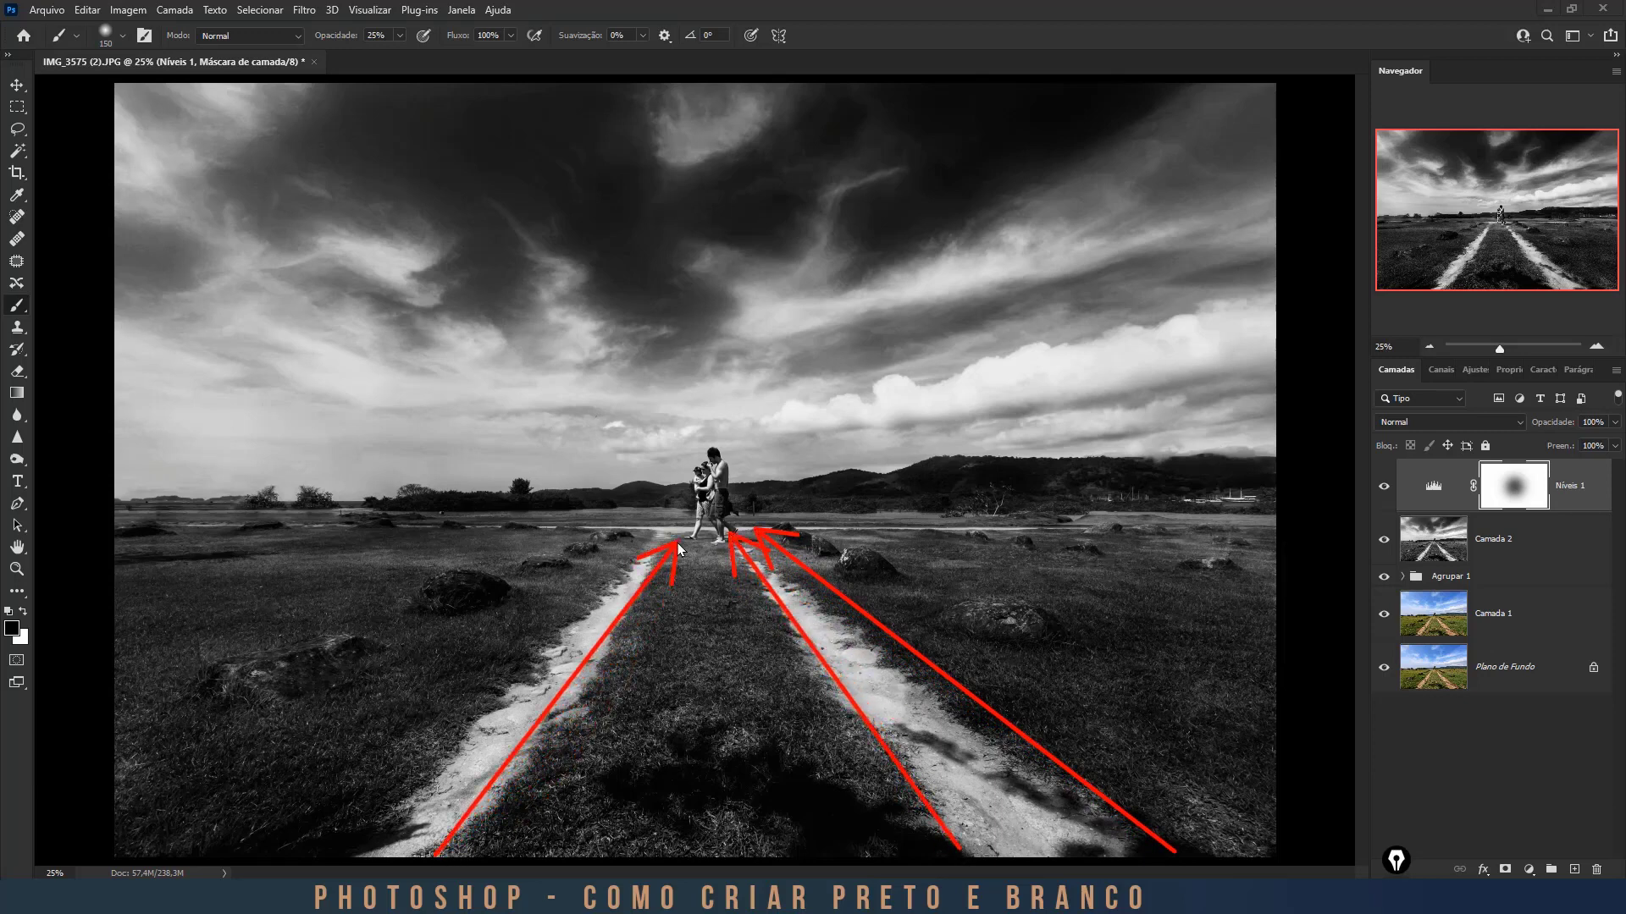
pyautogui.moveTo(313, 836)
pyautogui.mouseDown()
pyautogui.moveTo(529, 618)
pyautogui.moveTo(661, 532)
pyautogui.mouseUp()
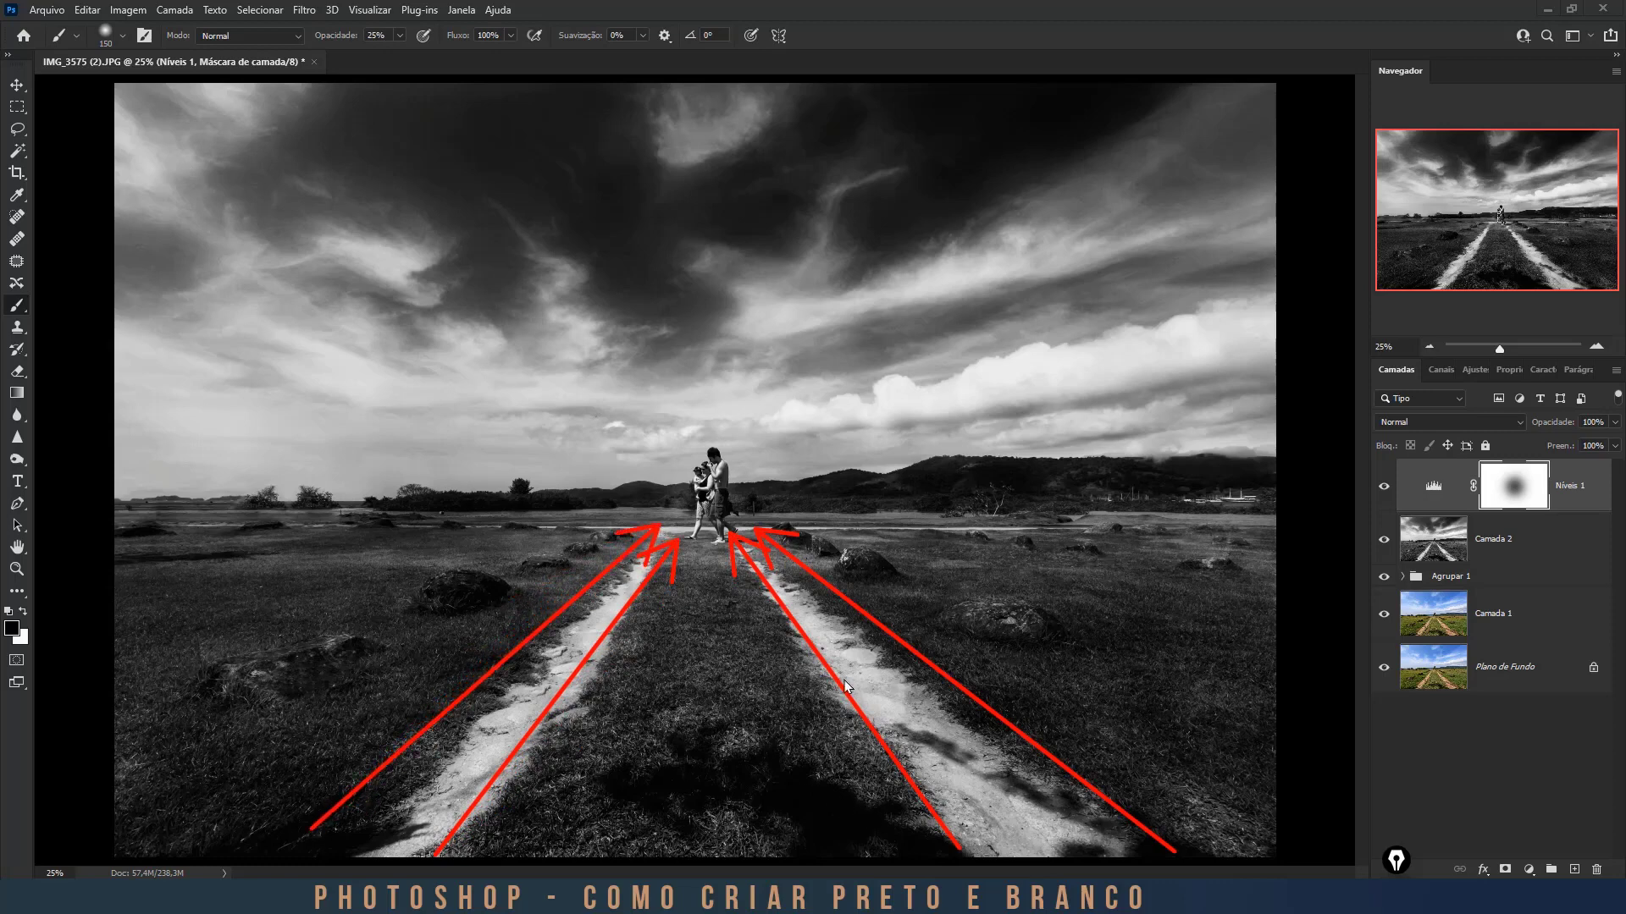
pyautogui.moveTo(1269, 85)
pyautogui.mouseDown()
pyautogui.moveTo(780, 373)
pyautogui.moveTo(729, 450)
pyautogui.mouseUp()
pyautogui.moveTo(1244, 342)
pyautogui.mouseDown()
pyautogui.moveTo(815, 452)
pyautogui.moveTo(801, 481)
pyautogui.mouseUp()
pyautogui.moveTo(126, 86); pyautogui.dragTo(676, 438)
pyautogui.moveTo(128, 227); pyautogui.dragTo(647, 459)
pyautogui.moveTo(721, 87); pyautogui.dragTo(715, 417)
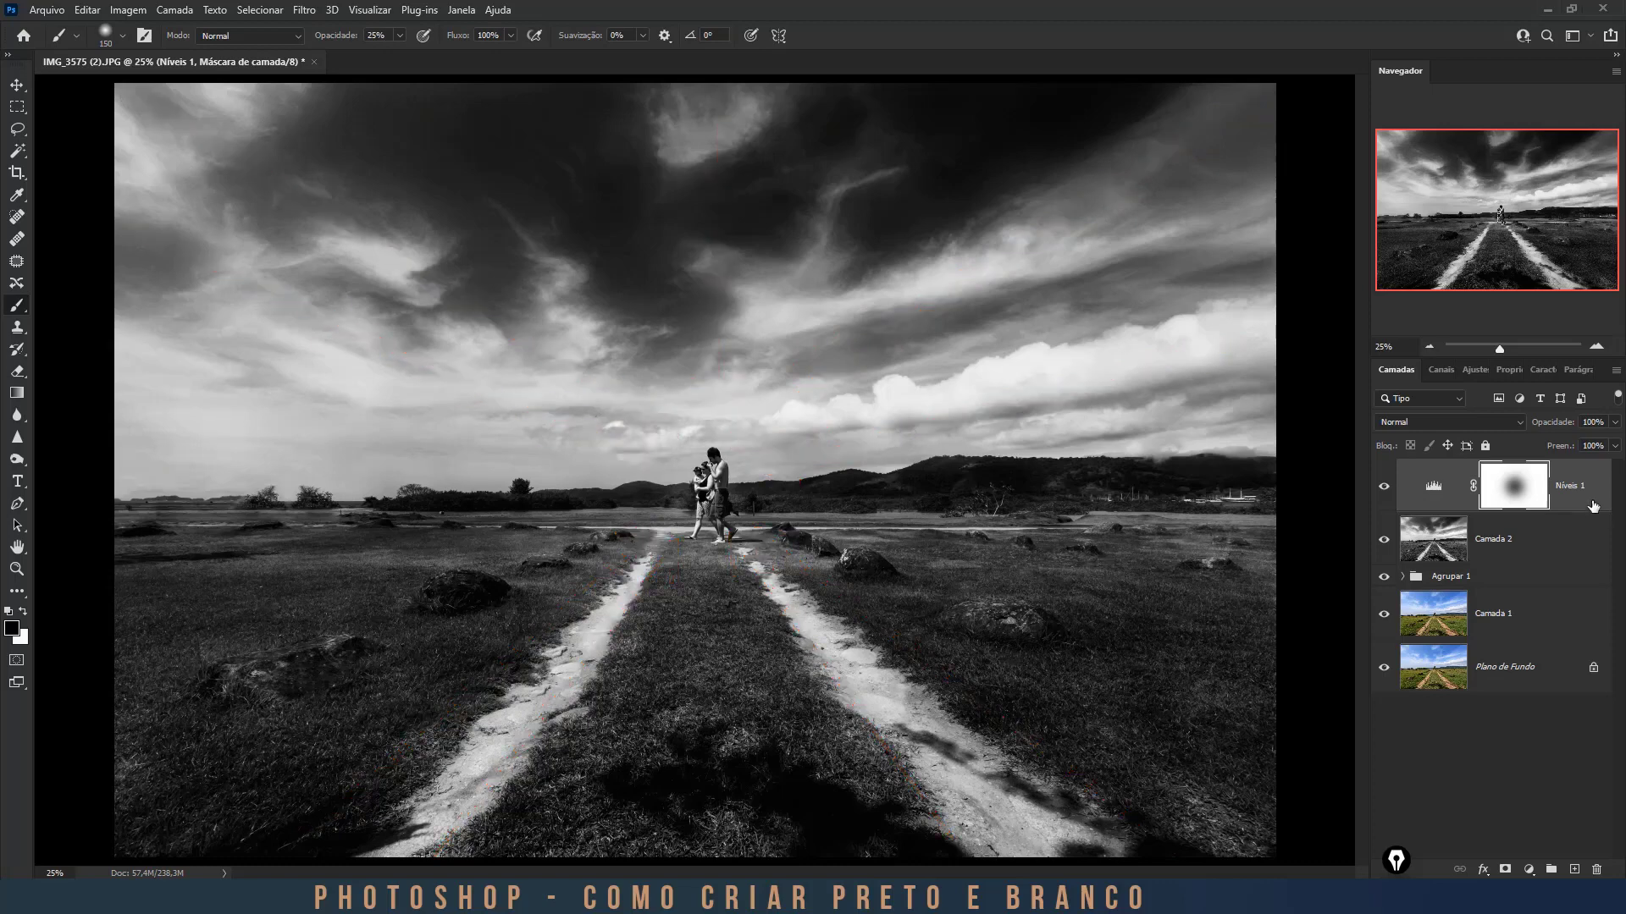
# Stamp all visible layers into a new layer above Níveis 1, and copy its selected sky onto a separate layer.
pyautogui.click(1591, 501)
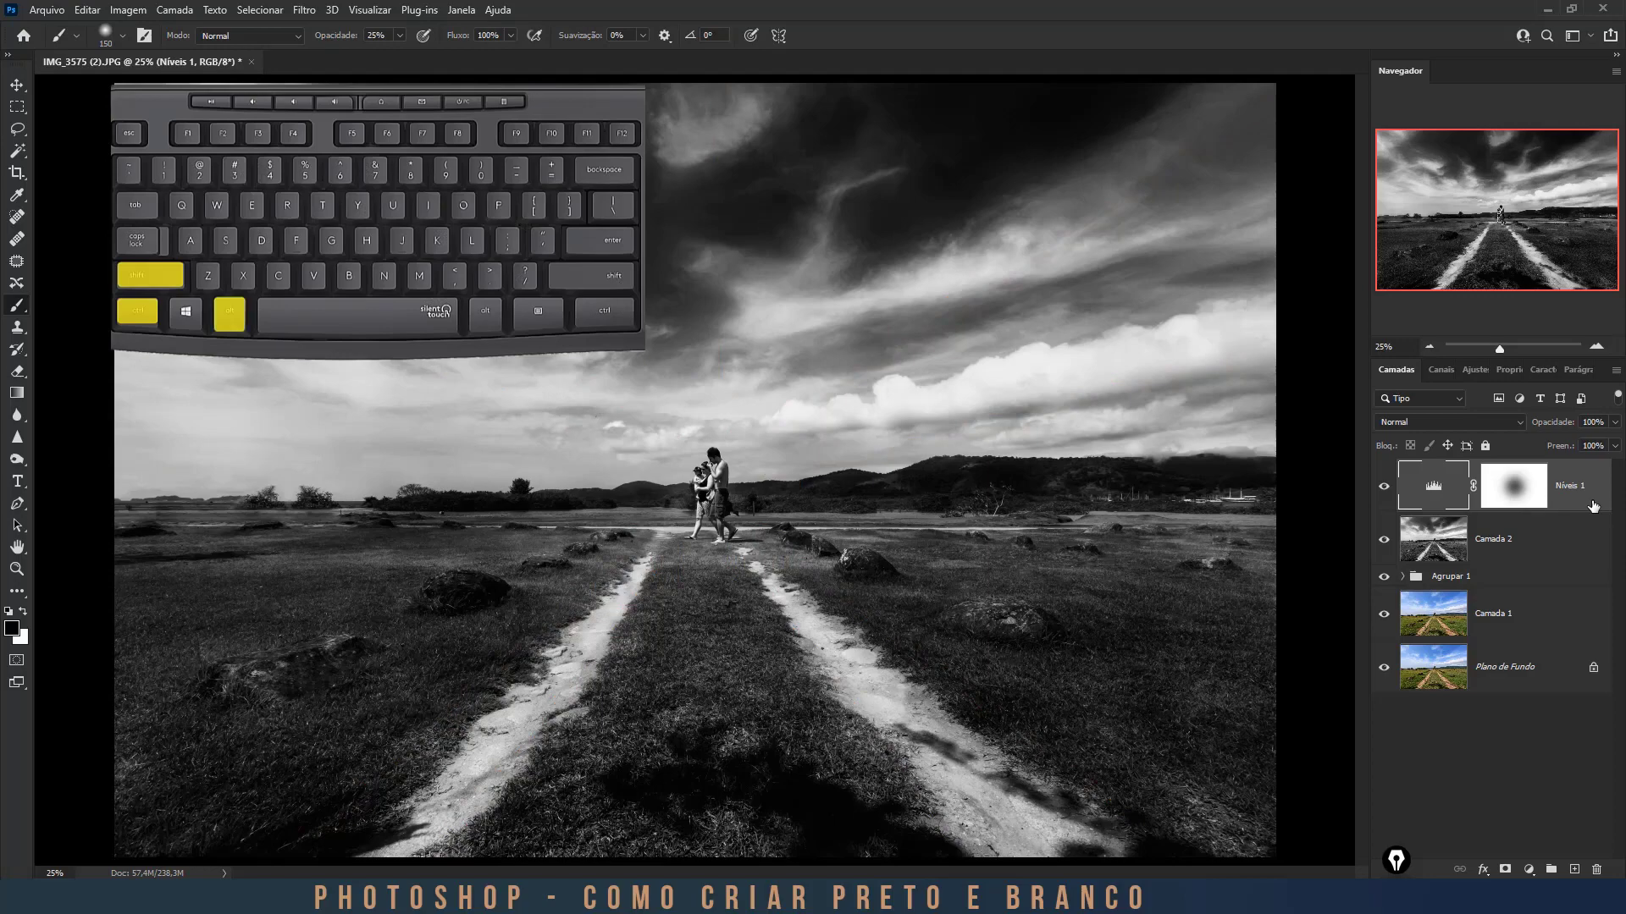
pyautogui.hotkey('ctrl', 'shift', 'alt', 'e')
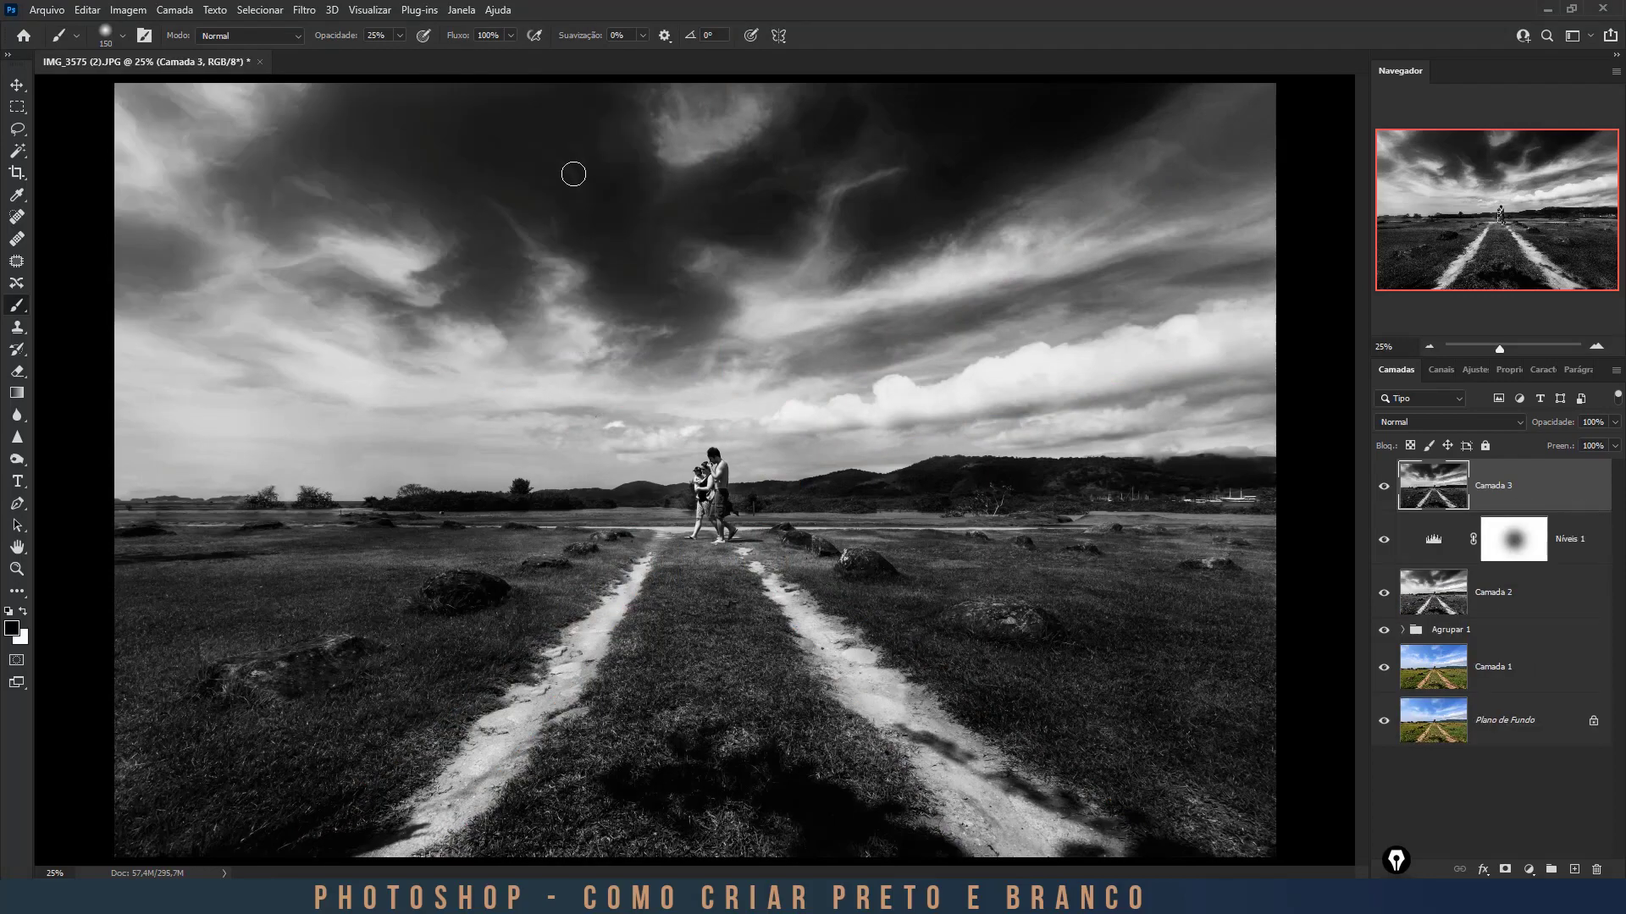
pyautogui.click(257, 11)
pyautogui.click(285, 225)
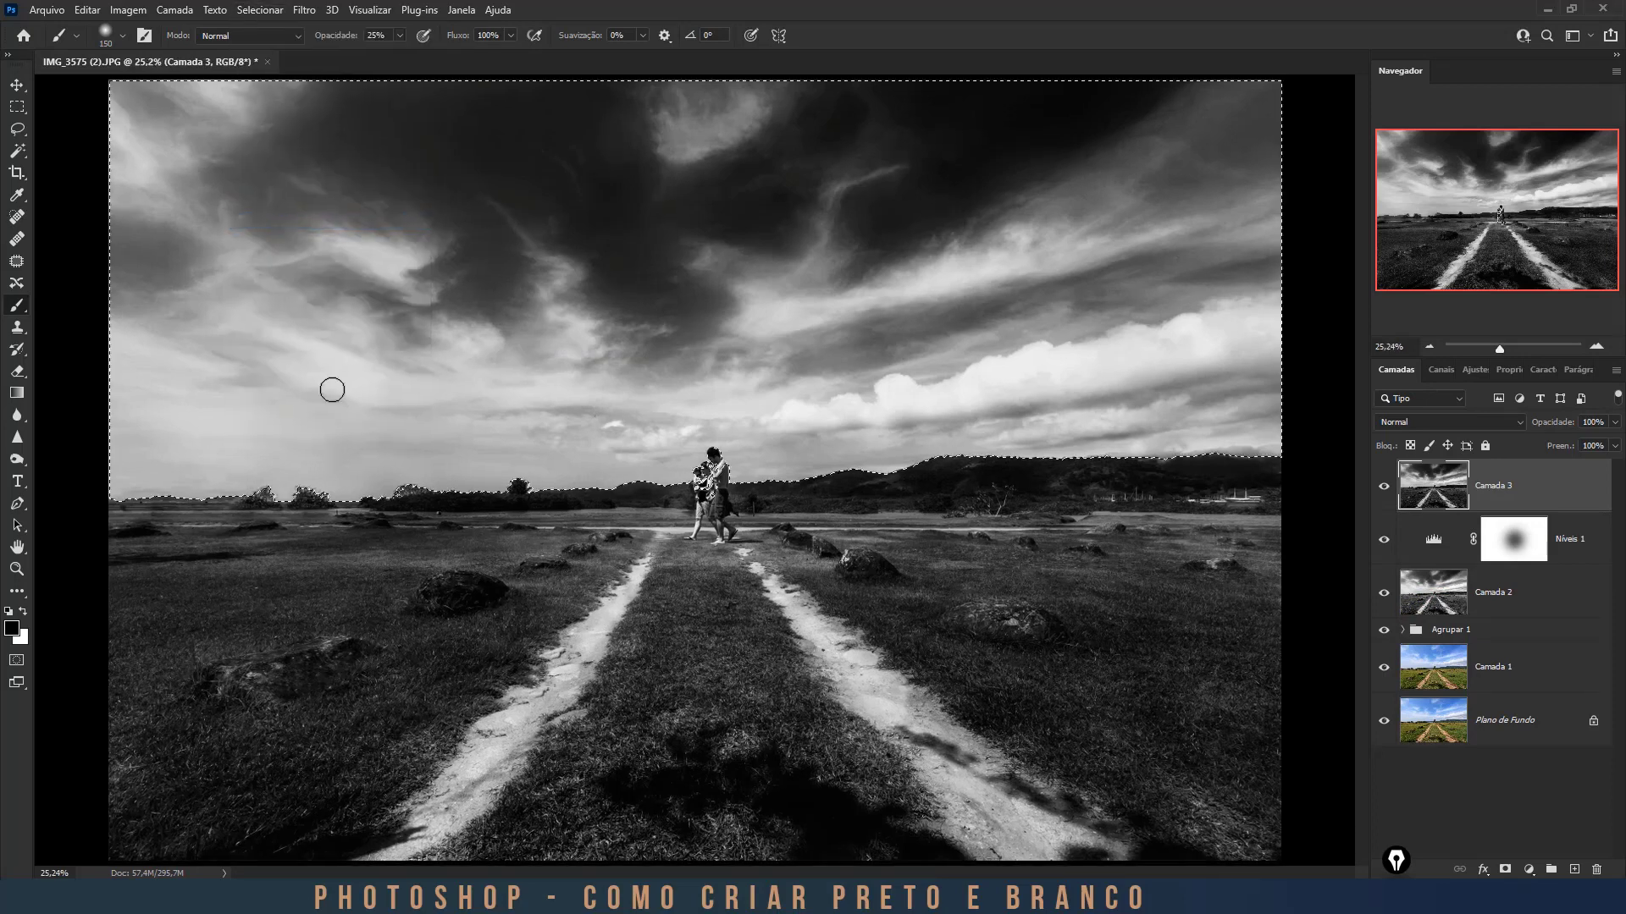
pyautogui.hotkey('ctrl', 'j')
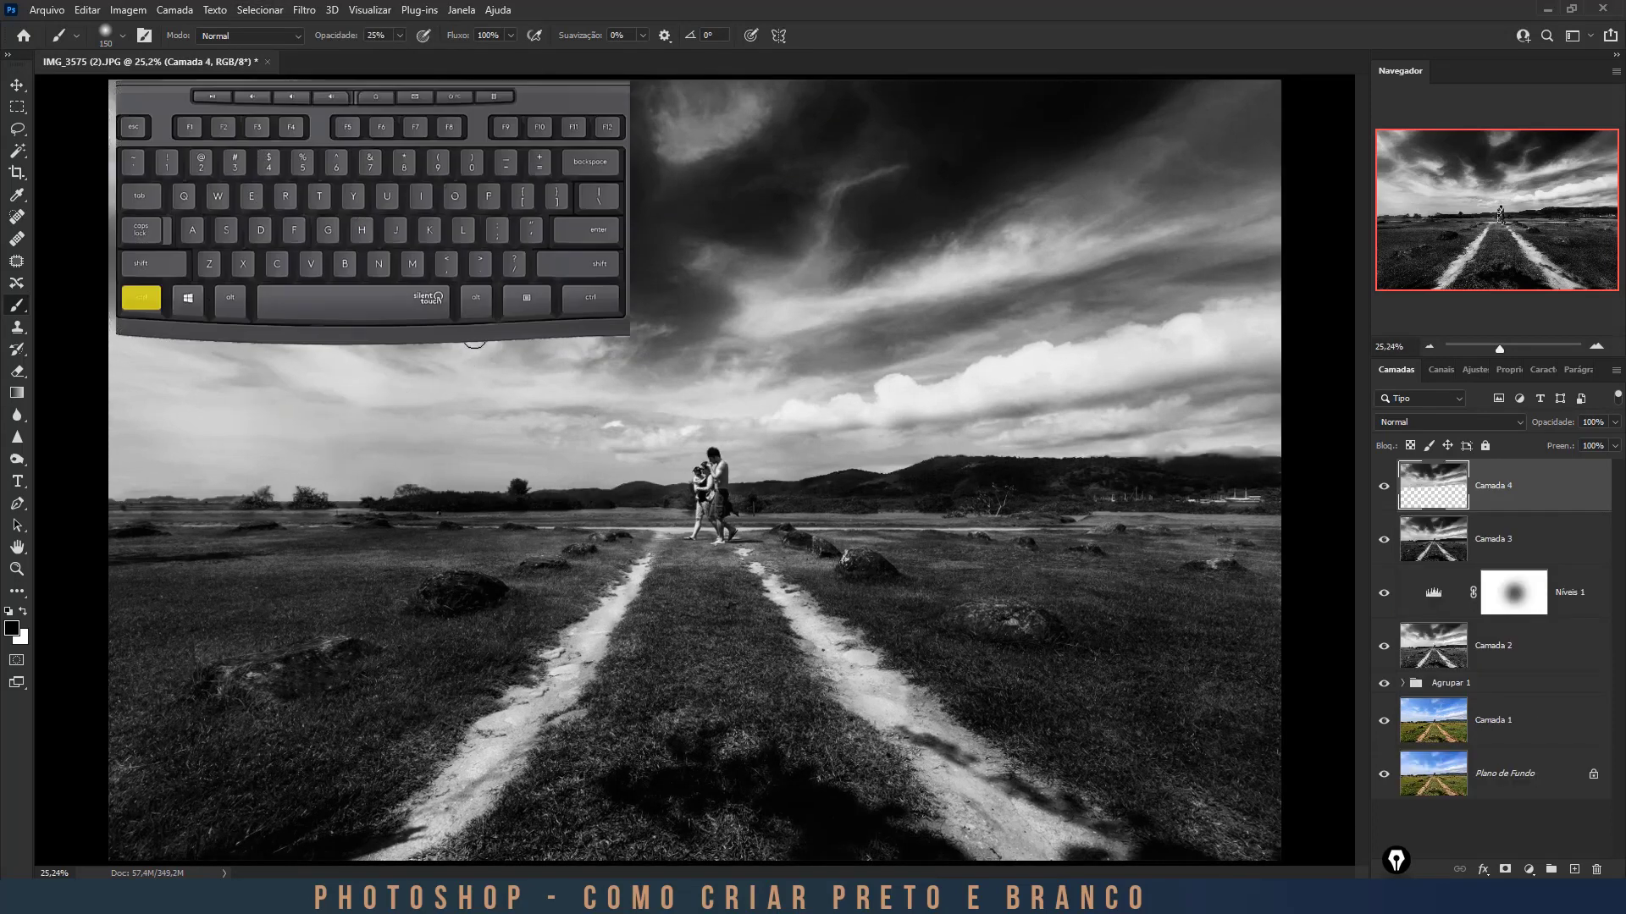
pyautogui.hotkey('ctrl', 'j')
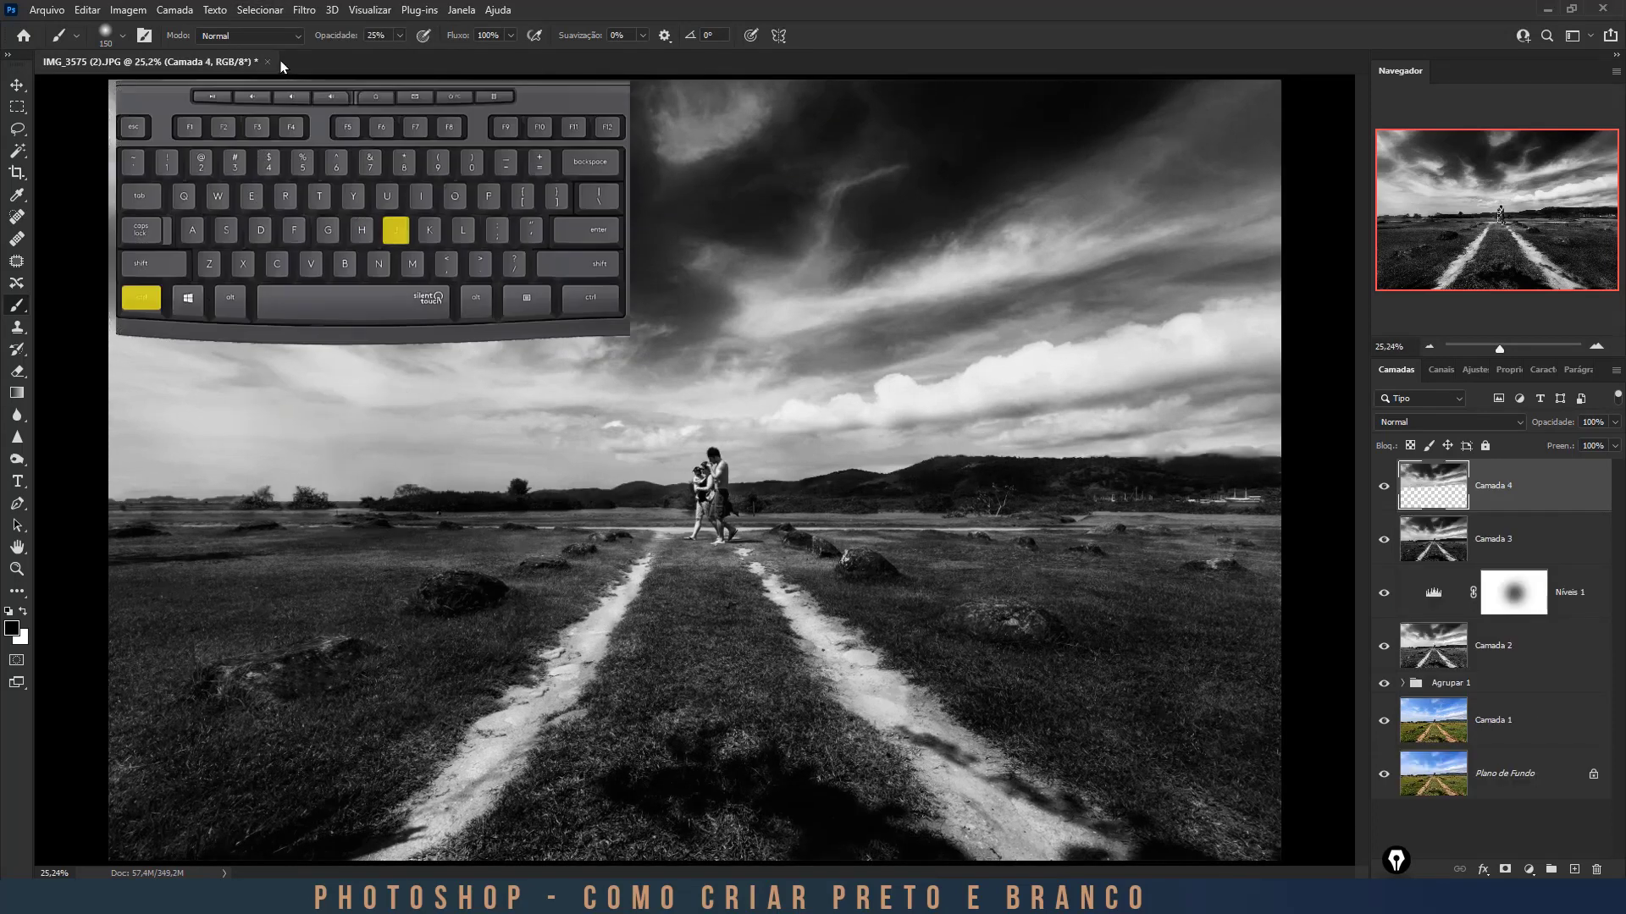
# Start a warp on Camada 4, split its grid vertically through the couple, and bend the central sky downward.
pyautogui.click(78, 12)
pyautogui.moveTo(124, 402)
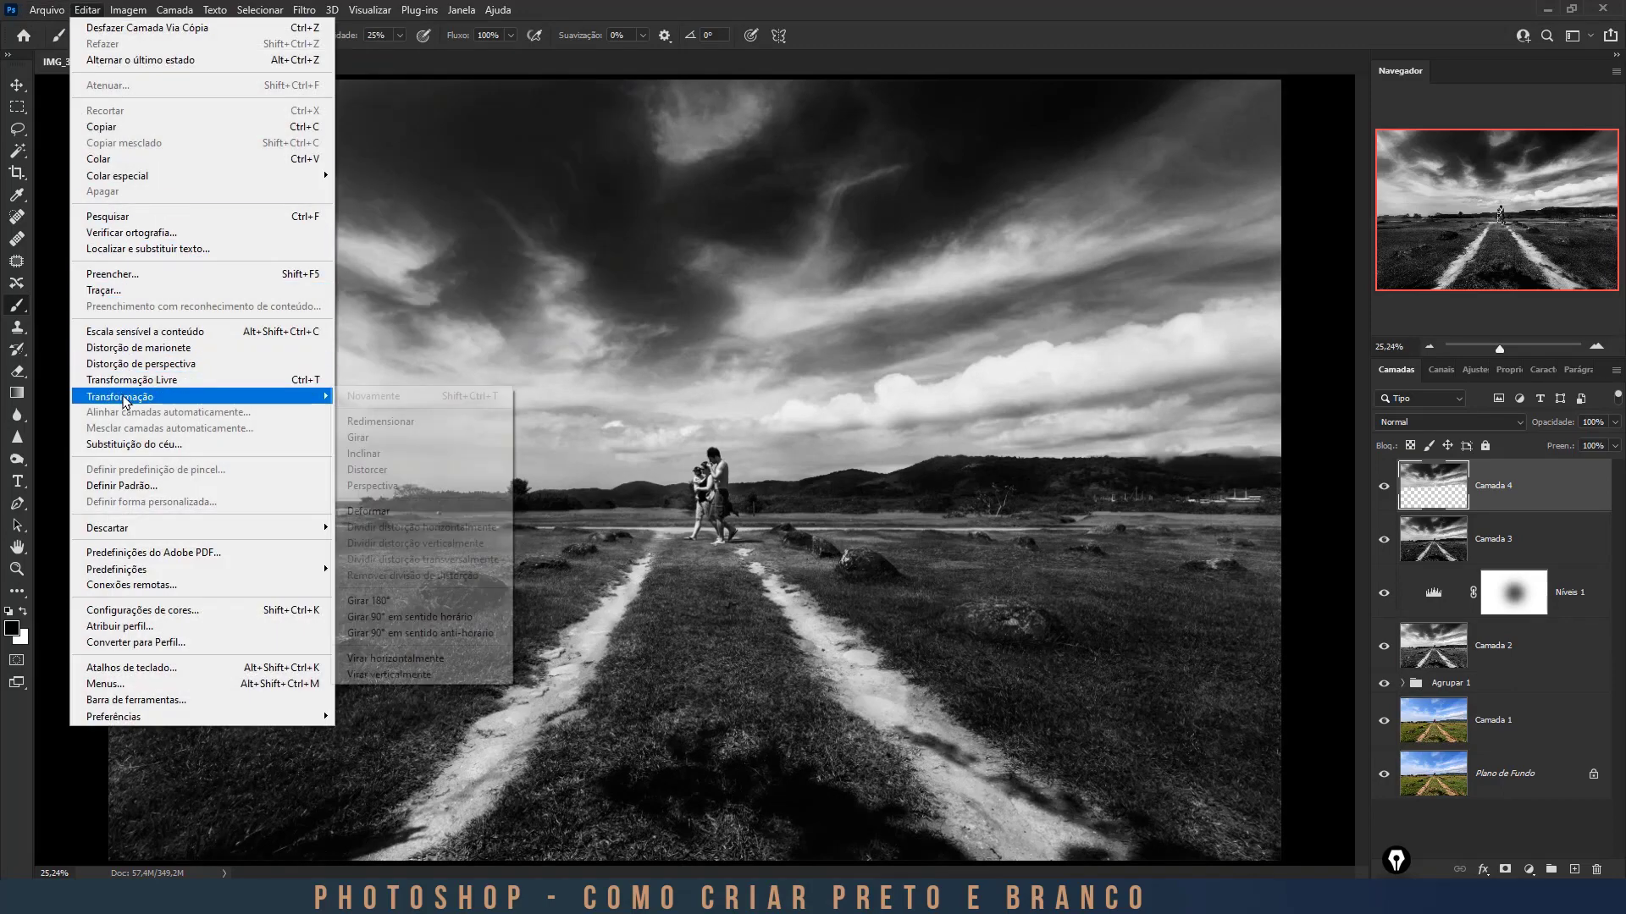
pyautogui.click(479, 510)
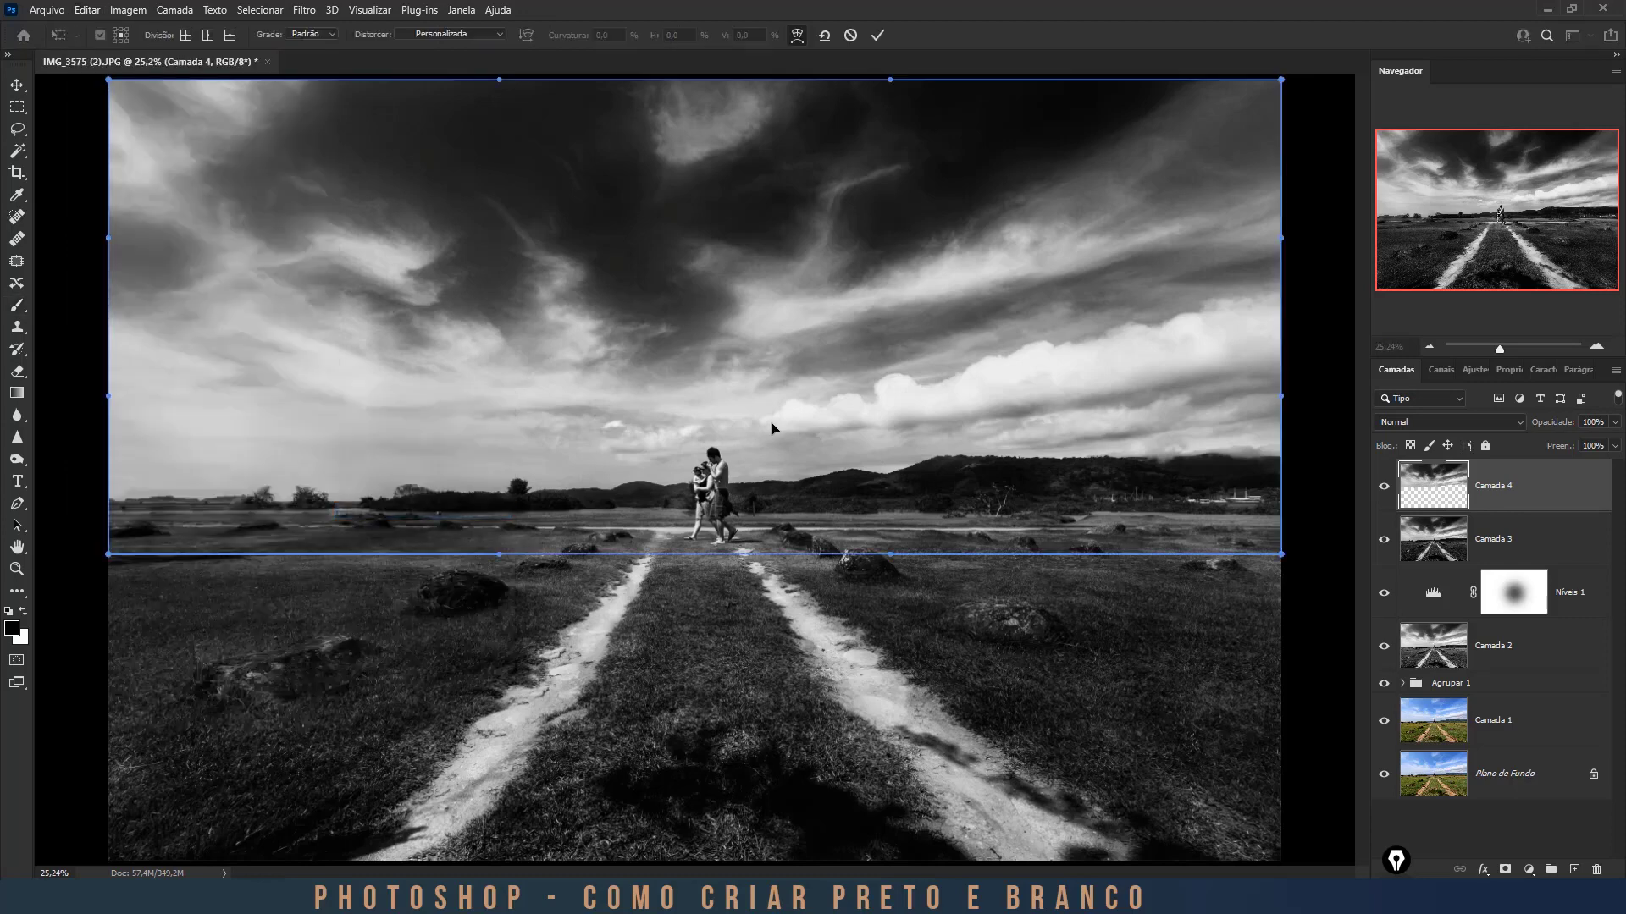
pyautogui.keyDown('alt'); pyautogui.click(709, 552); pyautogui.keyUp('alt')
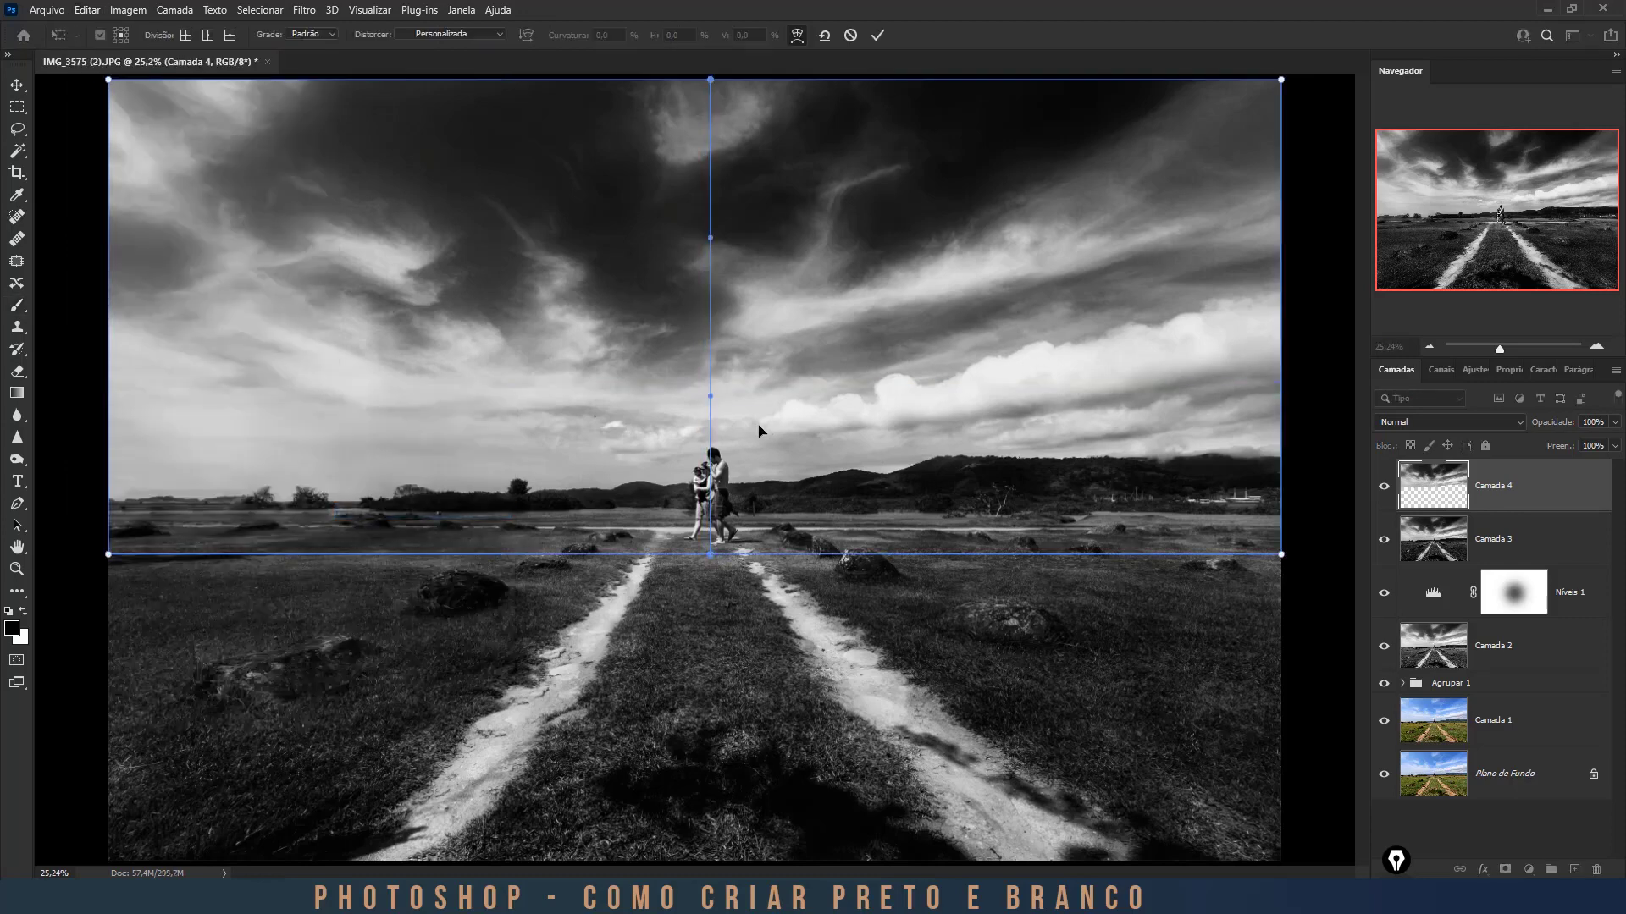
pyautogui.moveTo(766, 336); pyautogui.dragTo(769, 370)
# Extend the warp beyond the canvas's upper corners, stretch the central clouds further downward, smooth the upper edge, and apply the warp.
pyautogui.moveTo(1280, 80); pyautogui.dragTo(1283, 59)
pyautogui.hotkey('ctrl', '-')
pyautogui.hotkey('ctrl', '-')
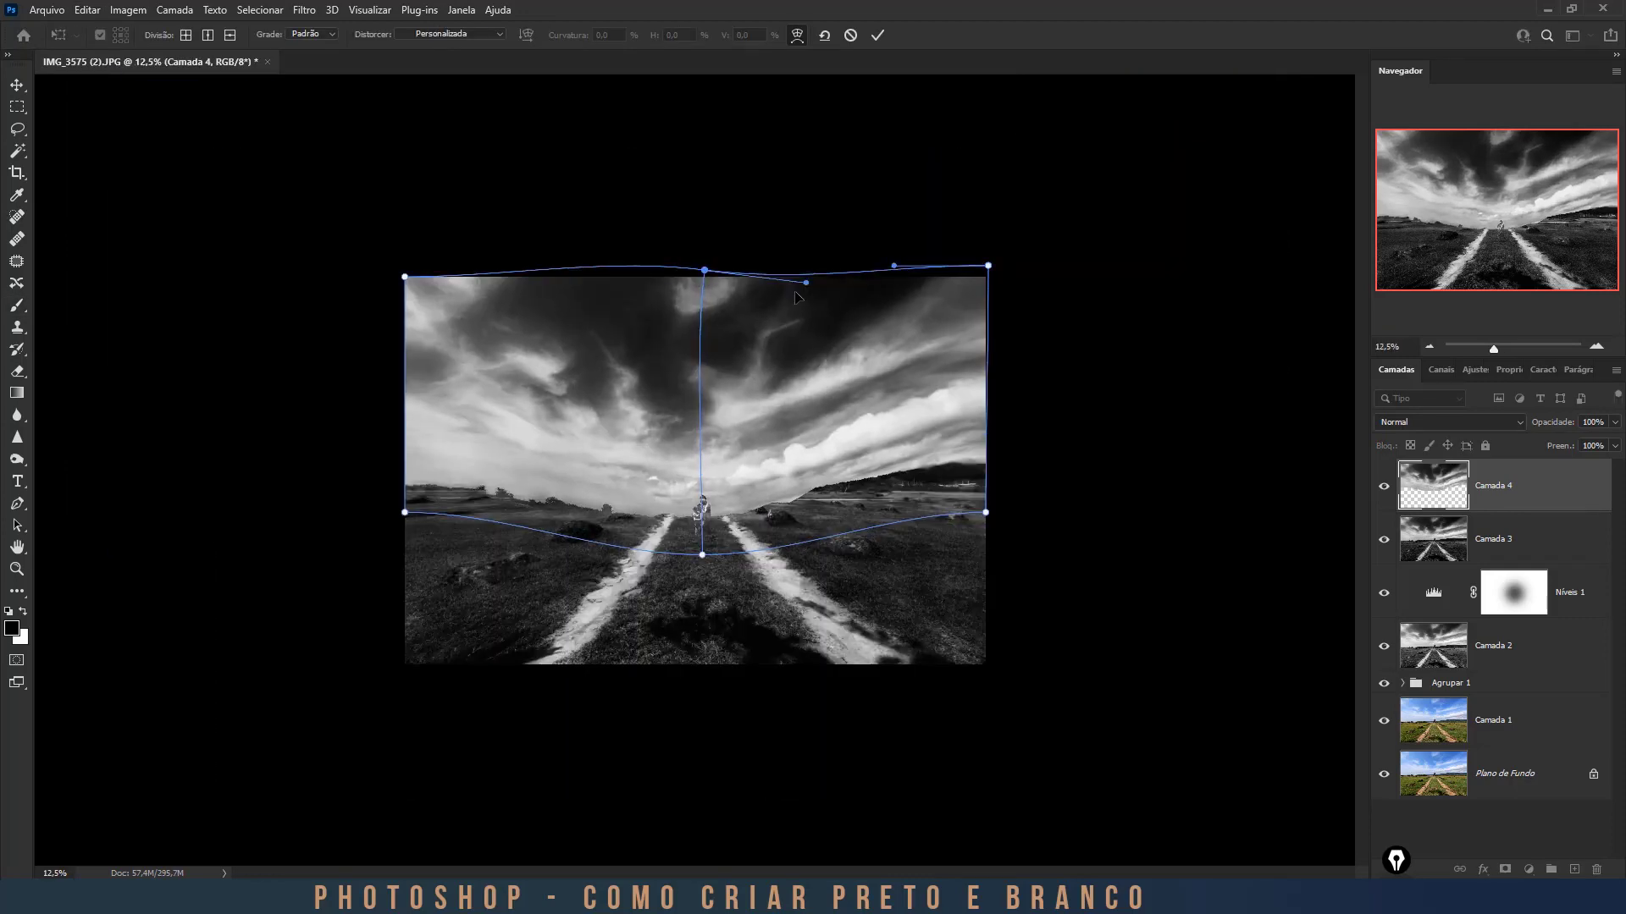
pyautogui.moveTo(781, 360); pyautogui.dragTo(777, 396)
pyautogui.moveTo(706, 290); pyautogui.dragTo(707, 269)
pyautogui.moveTo(405, 277); pyautogui.dragTo(382, 232)
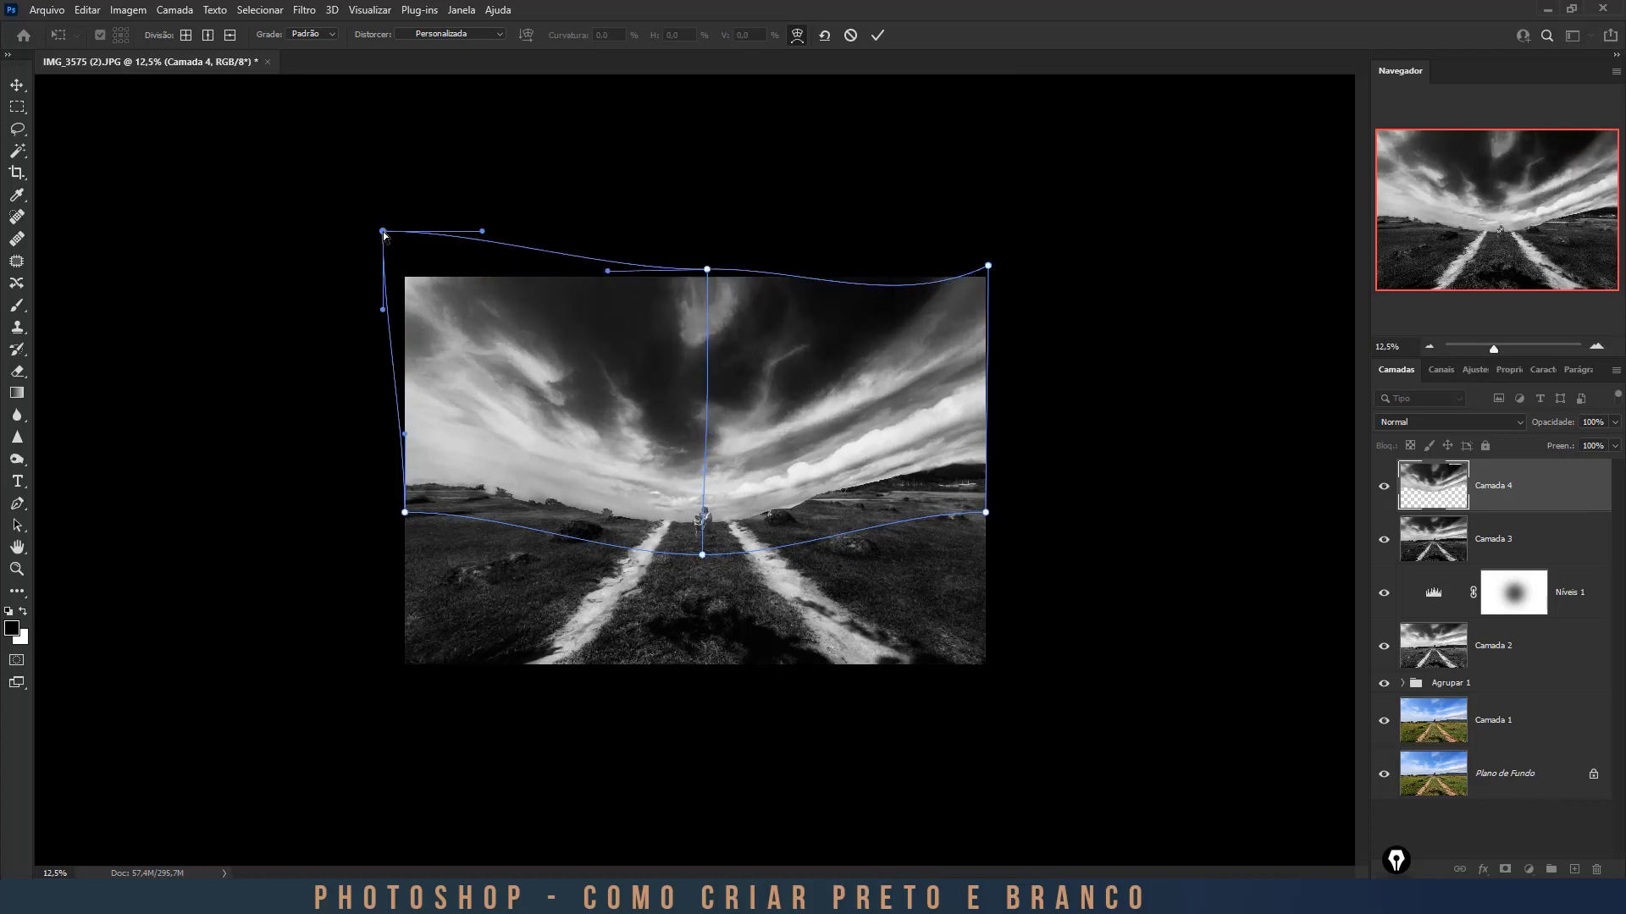
pyautogui.moveTo(707, 267); pyautogui.dragTo(707, 269)
pyautogui.moveTo(899, 308); pyautogui.dragTo(920, 275)
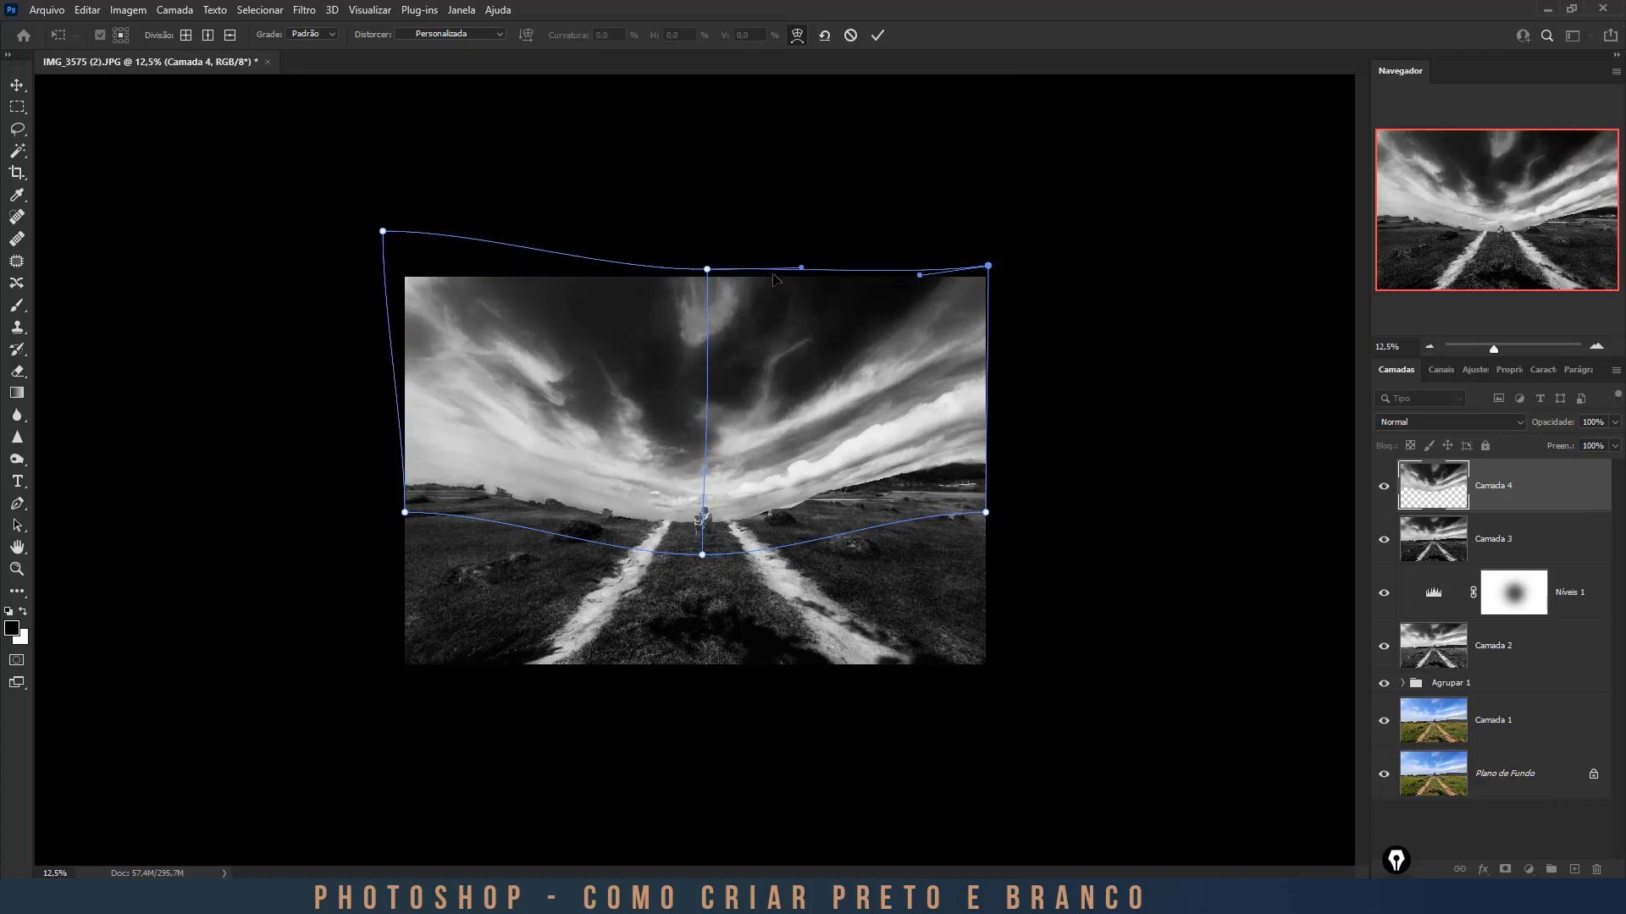
pyautogui.press('Return')
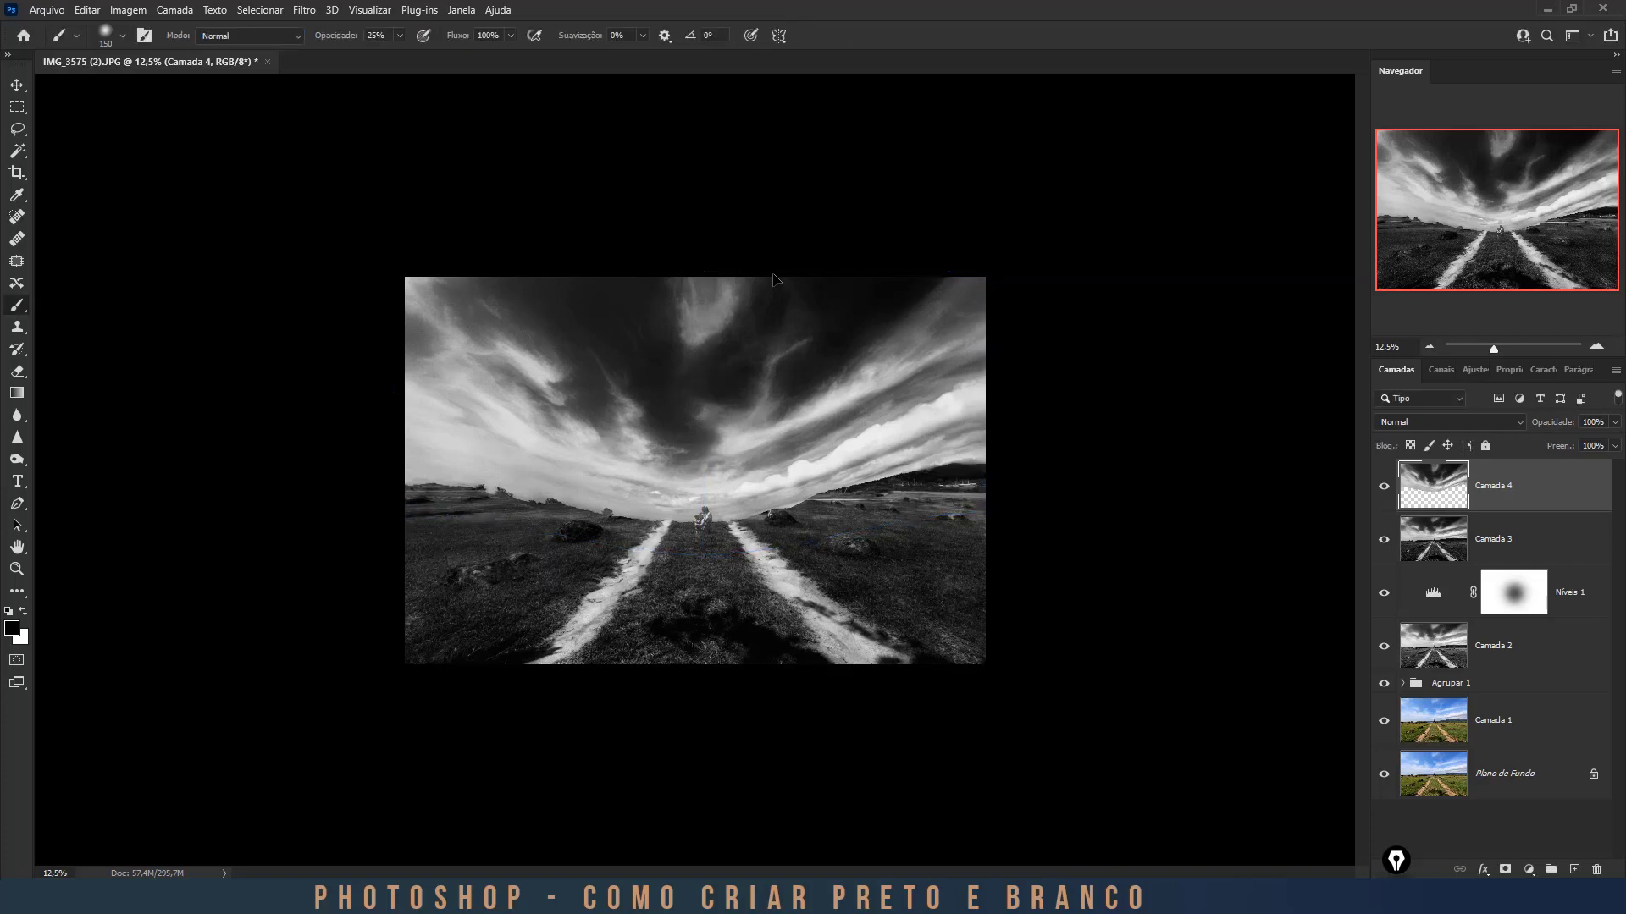
# Add a layer mask to Camada 4 and set the brush to 1100 px at 50% opacity.
pyautogui.click(1505, 870)
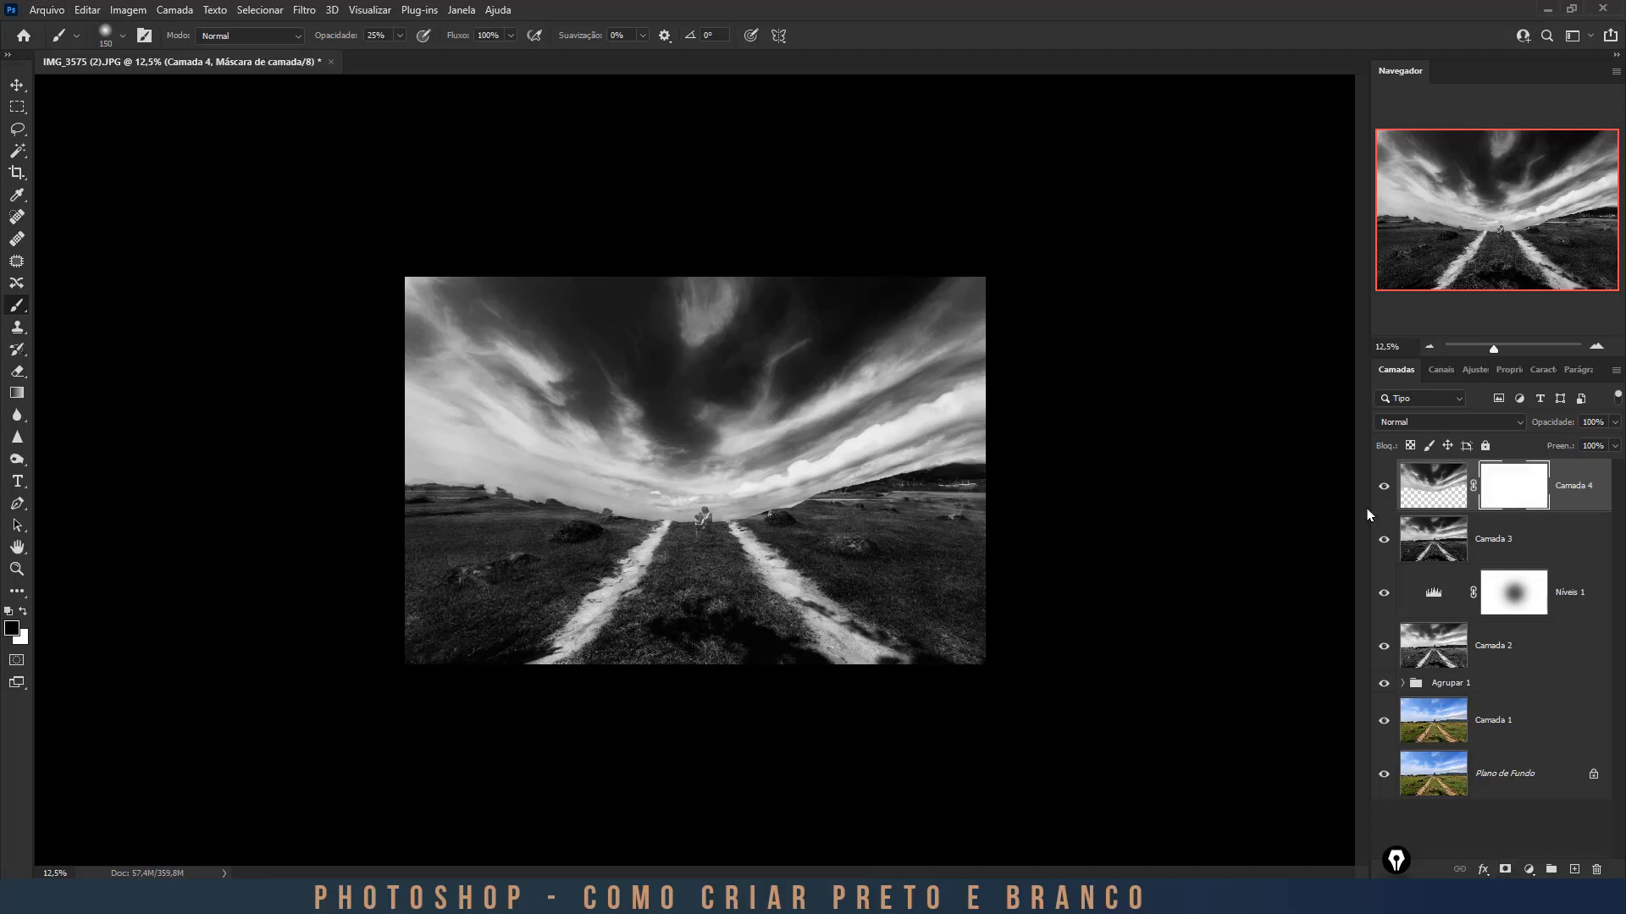
pyautogui.click(1433, 542)
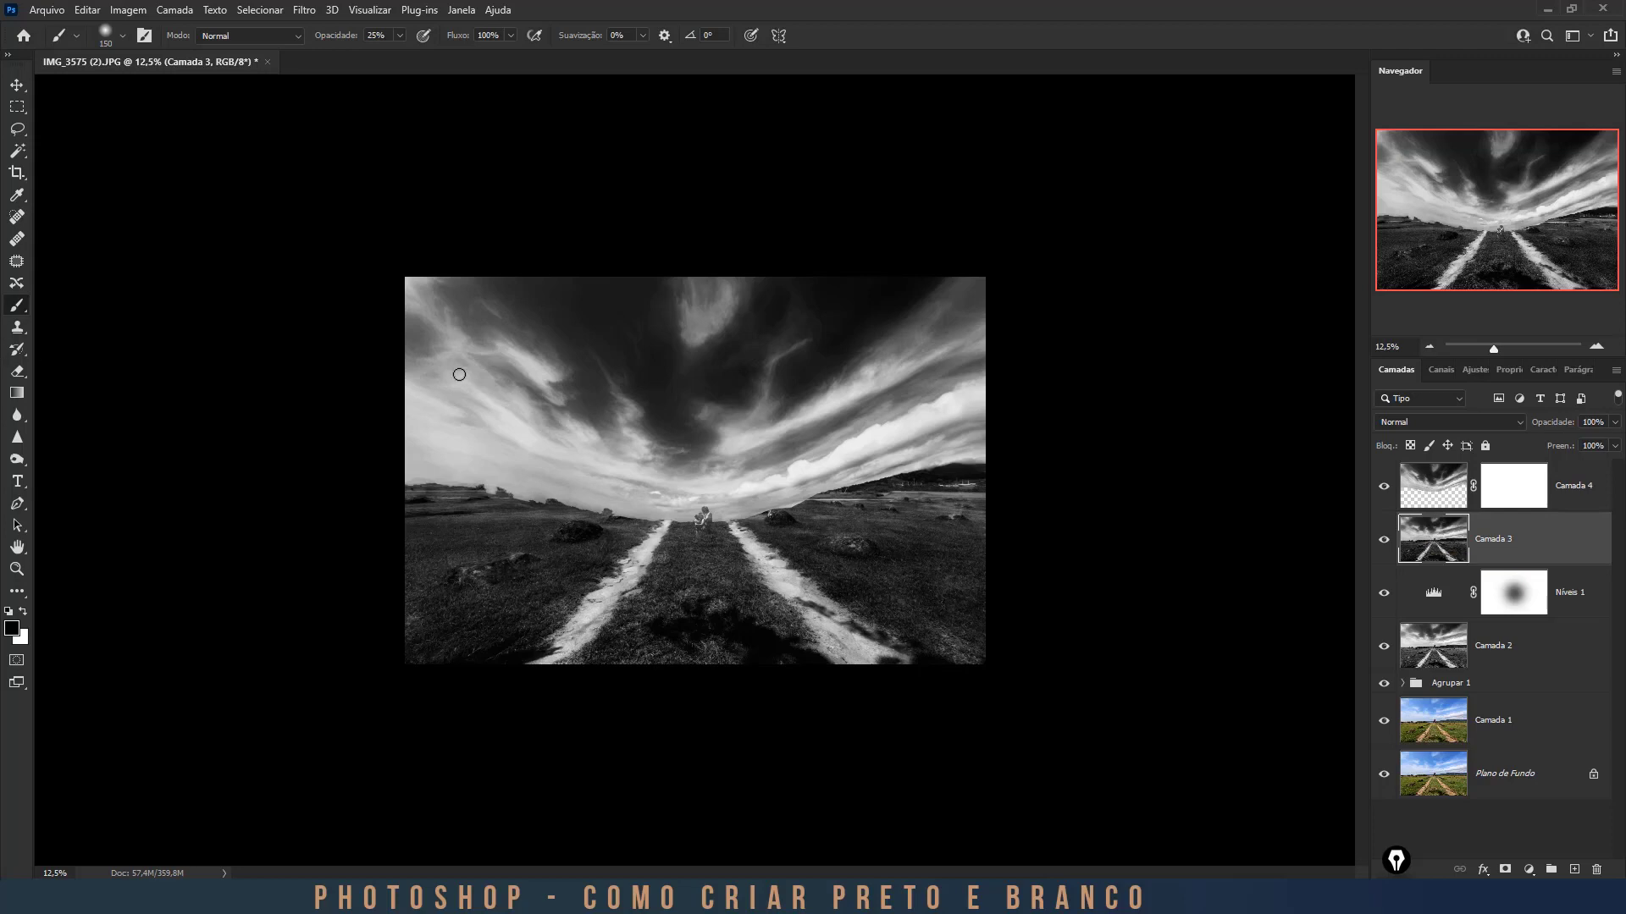
pyautogui.press(']')
pyautogui.press(']')
pyautogui.press(']')
pyautogui.press(']')
pyautogui.press(']')
pyautogui.press(']')
pyautogui.press(']')
pyautogui.press(']')
pyautogui.press(']')
pyautogui.press(']')
pyautogui.press(']')
pyautogui.press(']')
pyautogui.press('5')
# Undo the stray stroke on Camada 3 and paint black on Camada 4's mask from the couple to the left edge of the horizon.
pyautogui.moveTo(694, 516); pyautogui.dragTo(654, 518)
pyautogui.hotkey('ctrl', 'z')
pyautogui.click(1511, 496)
pyautogui.moveTo(768, 508); pyautogui.dragTo(454, 508)
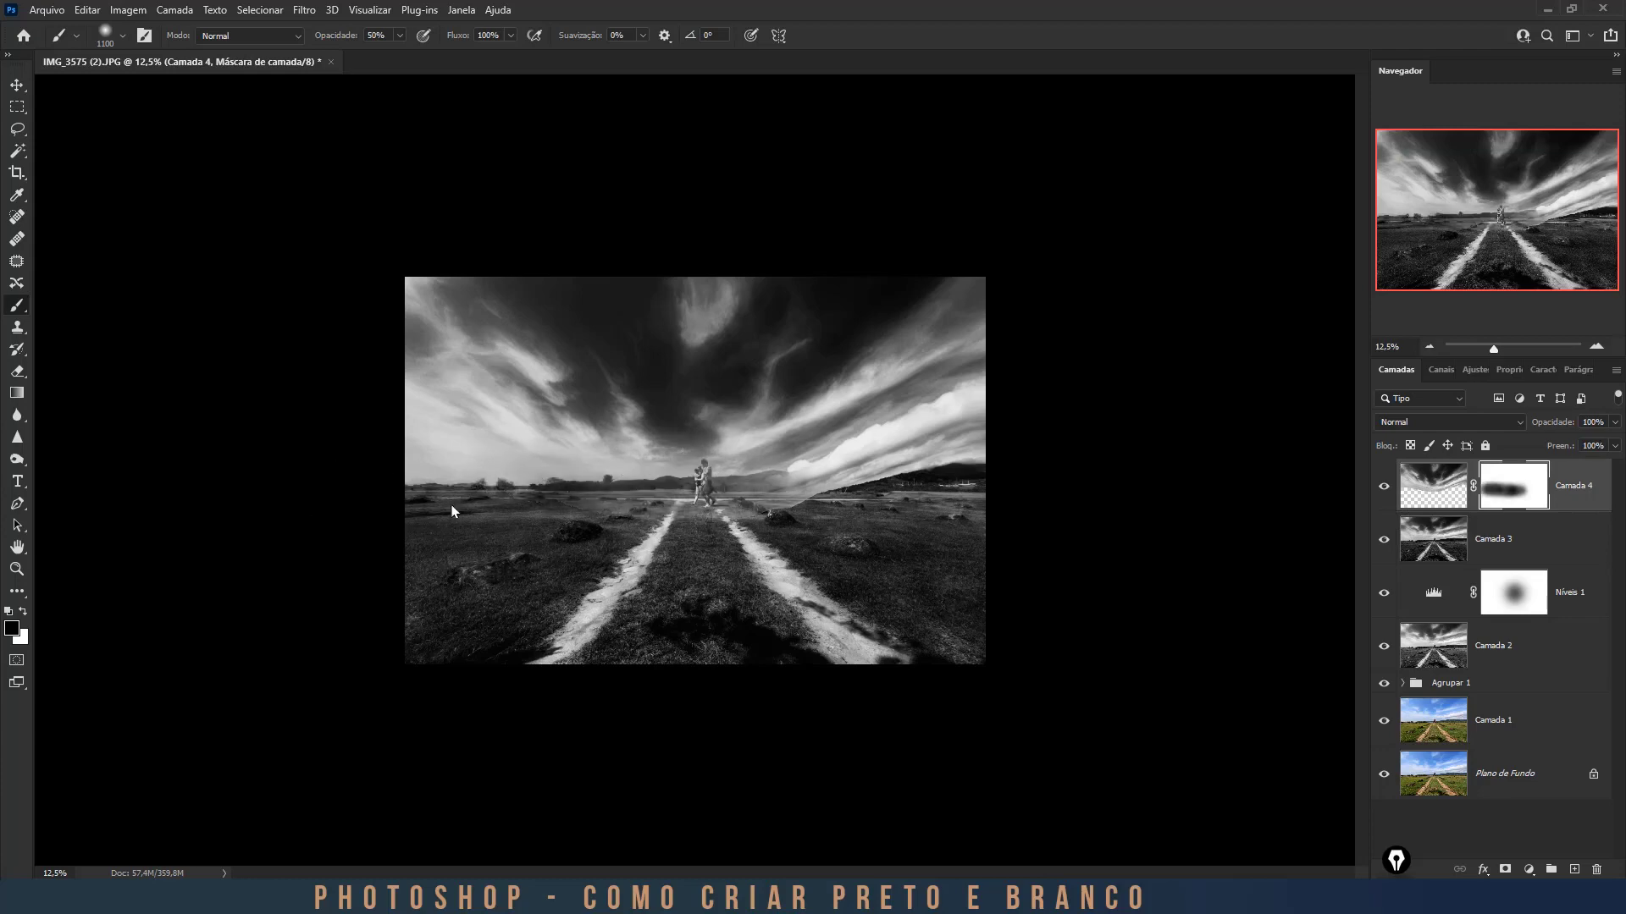
# Reduce the brush to 700 px and paint black on Camada 4's mask from the couple along the right half of the horizon.
pyautogui.press('[')
pyautogui.press('[')
pyautogui.press('[')
pyautogui.press('[')
pyautogui.moveTo(703, 504); pyautogui.dragTo(1011, 493)
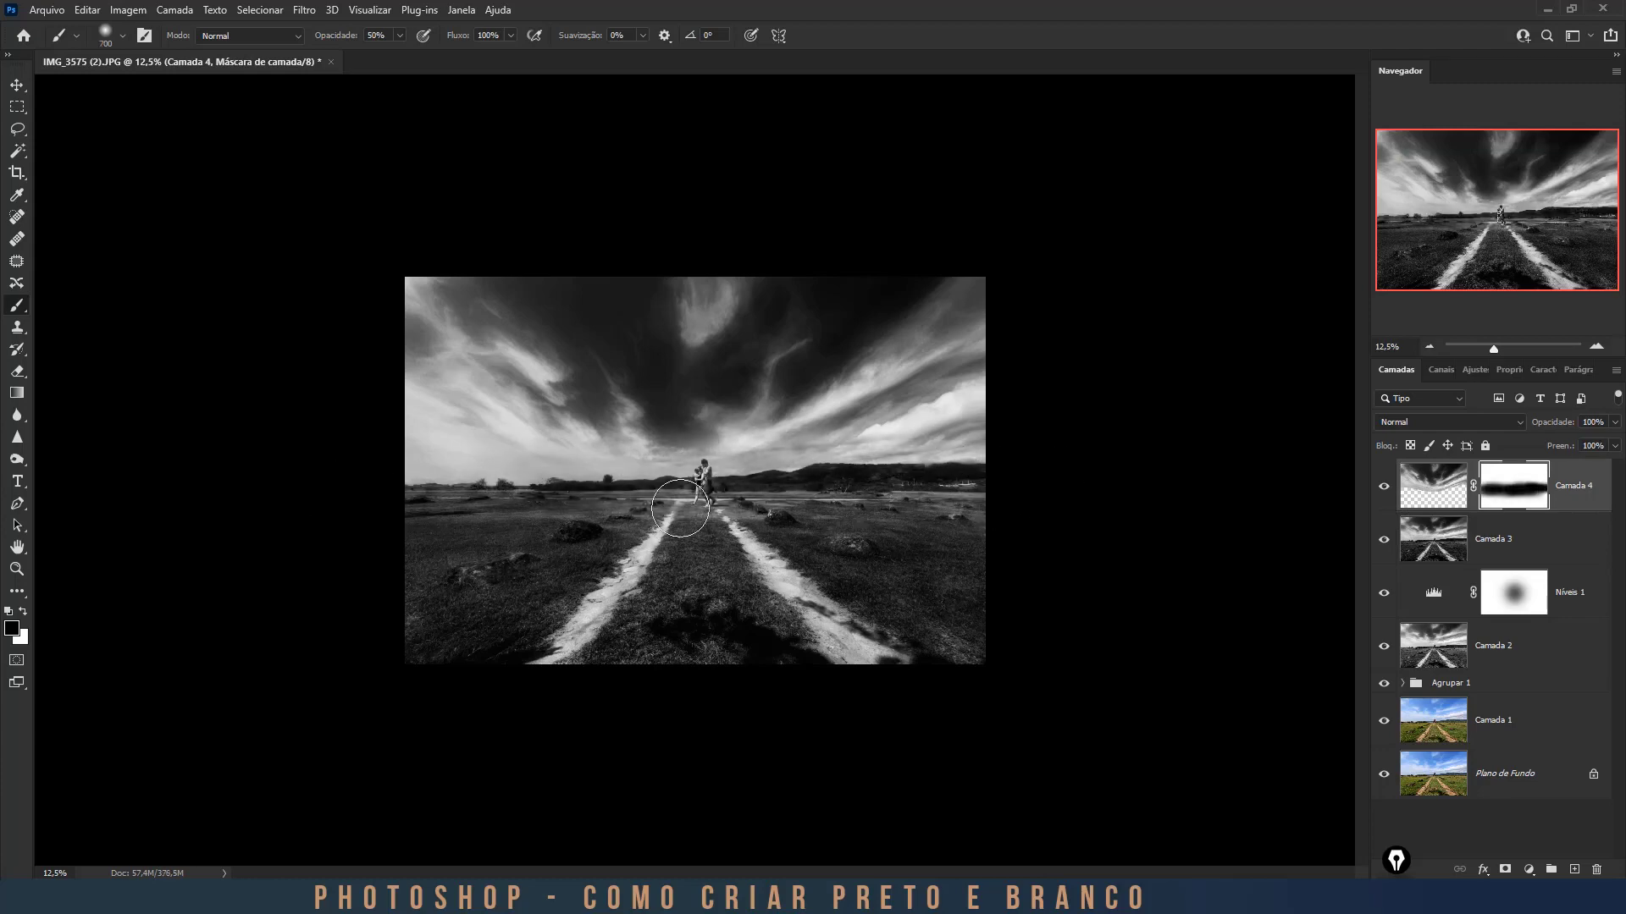
pyautogui.press('[')
pyautogui.press('[')
pyautogui.press('[')
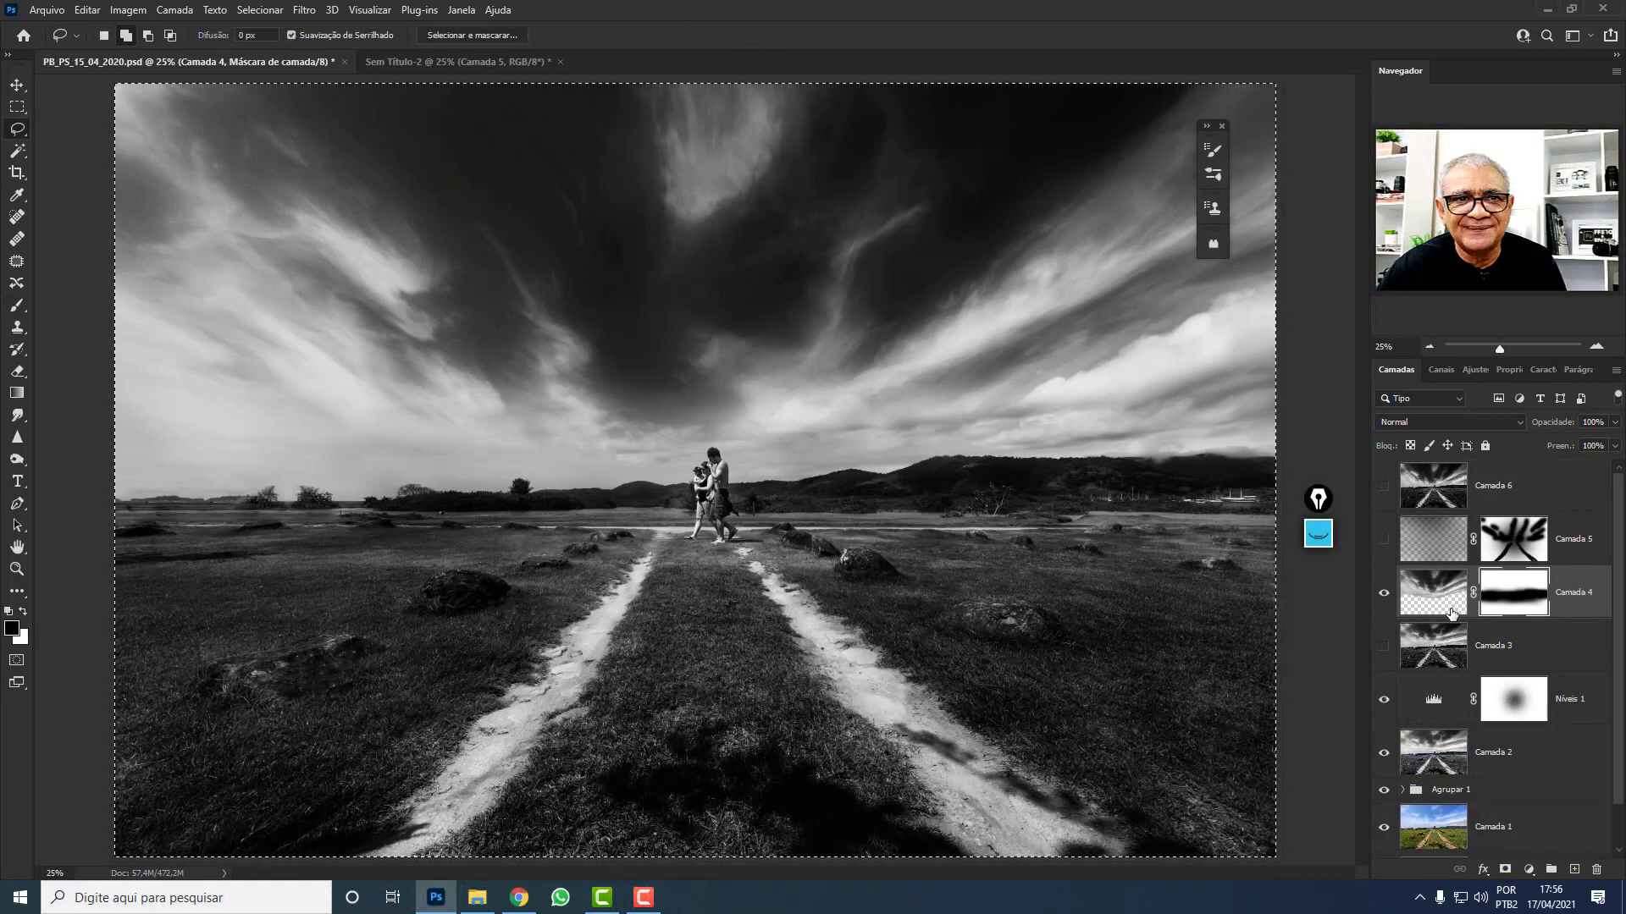
# Disable Camada 4's mask in PB_PS_15_04_2020.psd, try pasting the warped sky into Sem Título-2, and undo the paste.
pyautogui.click(1454, 616)
pyautogui.keyDown('shift'); pyautogui.click(1508, 612); pyautogui.keyUp('shift')
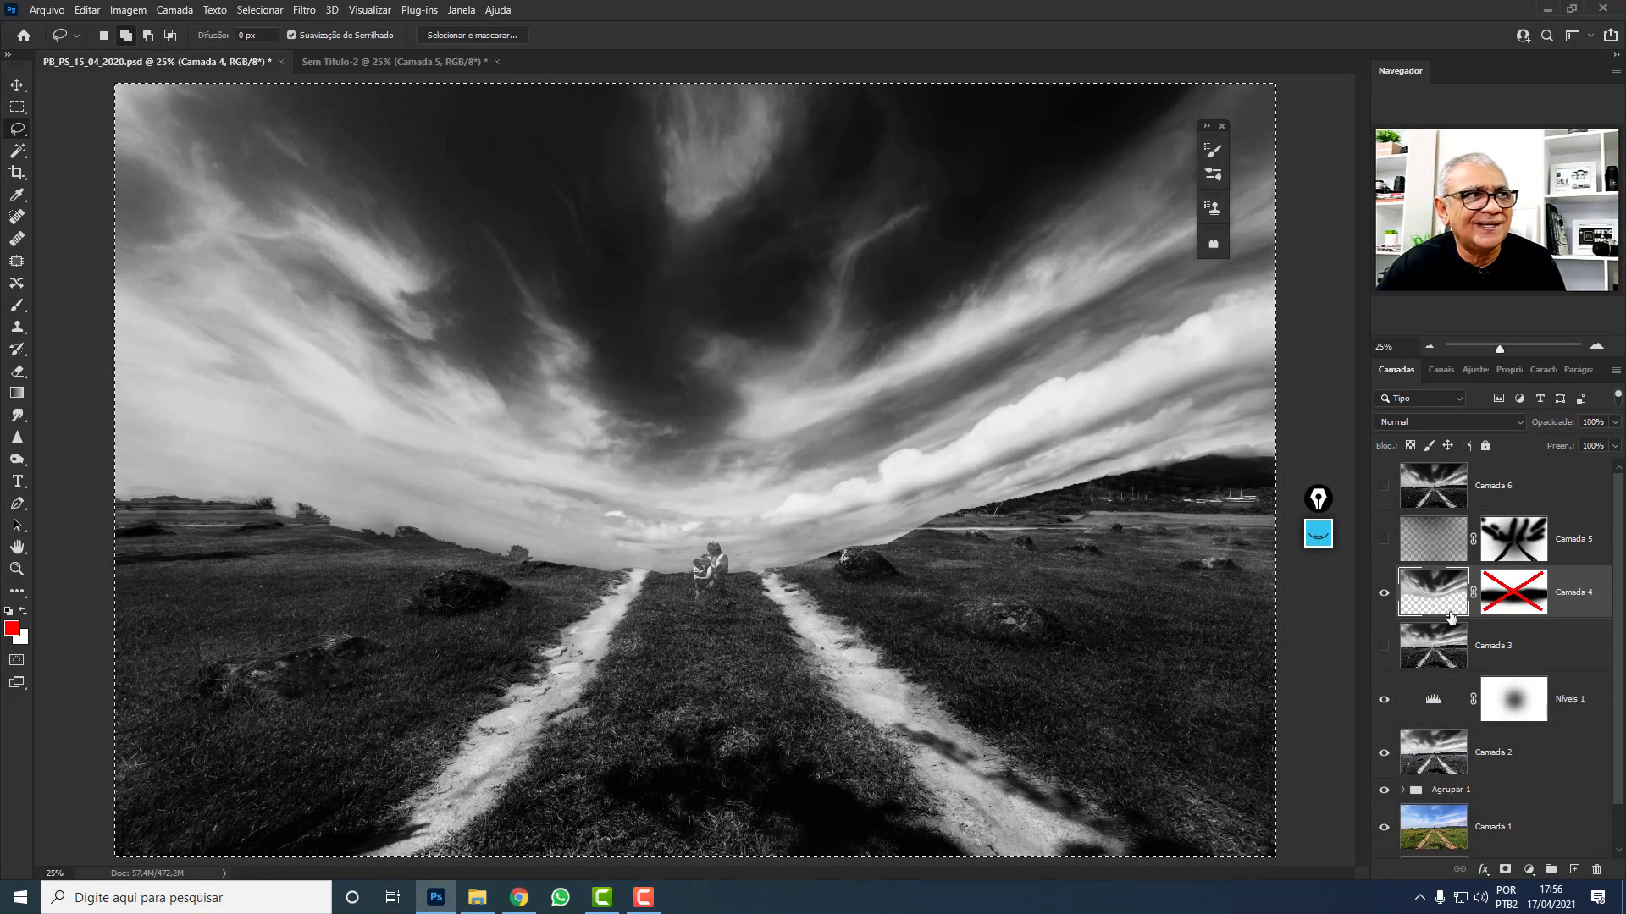
pyautogui.click(440, 62)
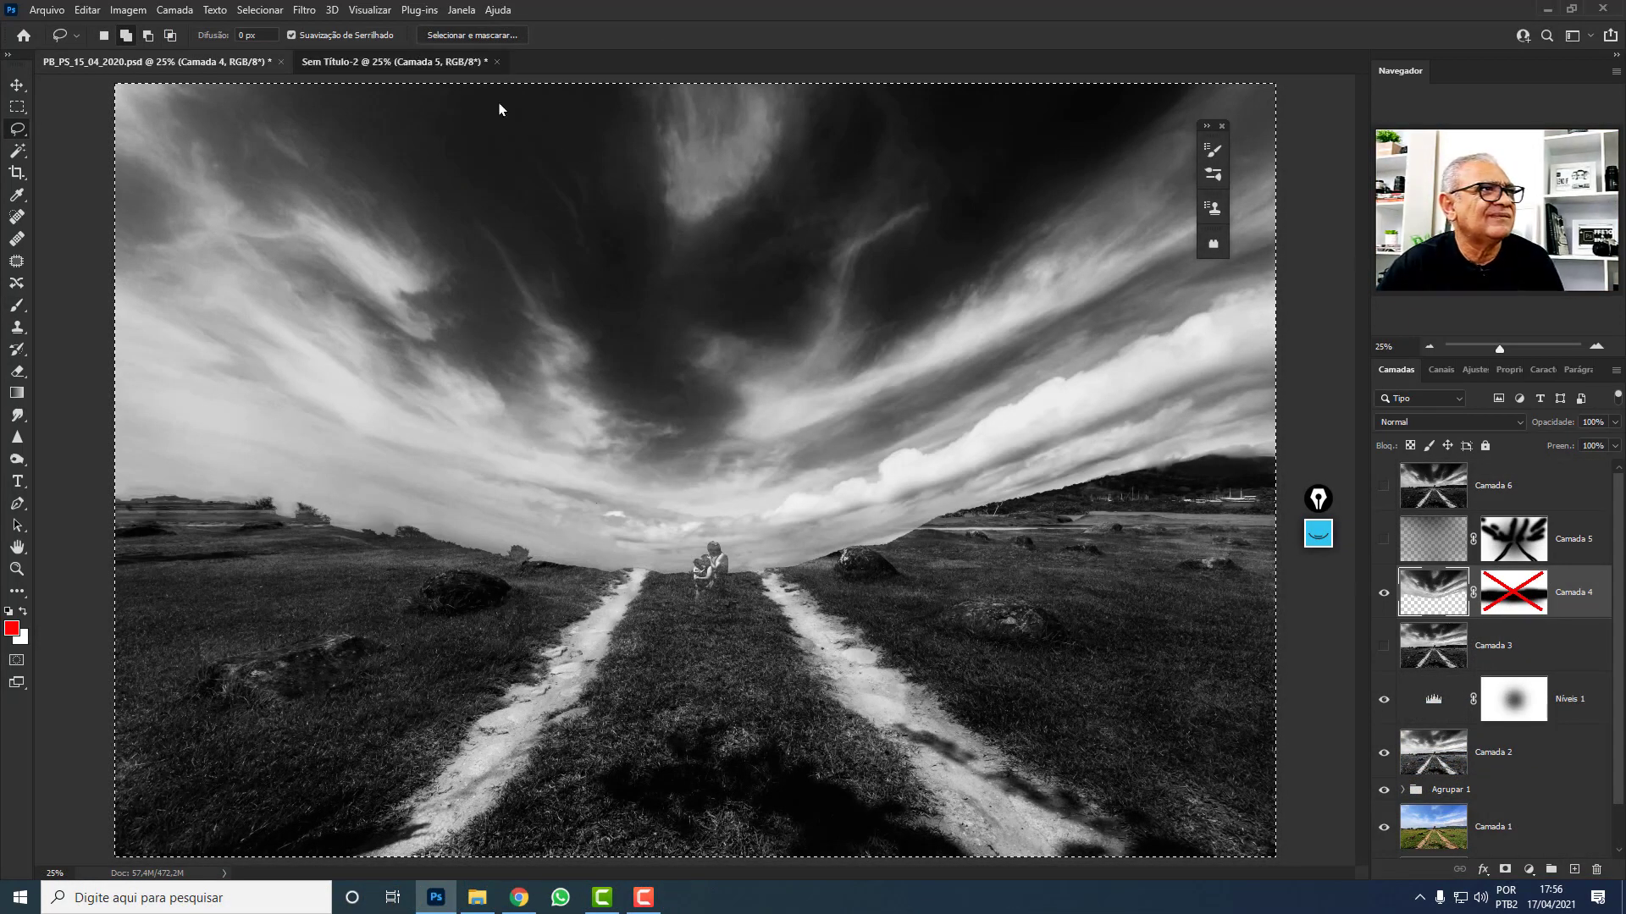
pyautogui.hotkey('ctrl', 'v')
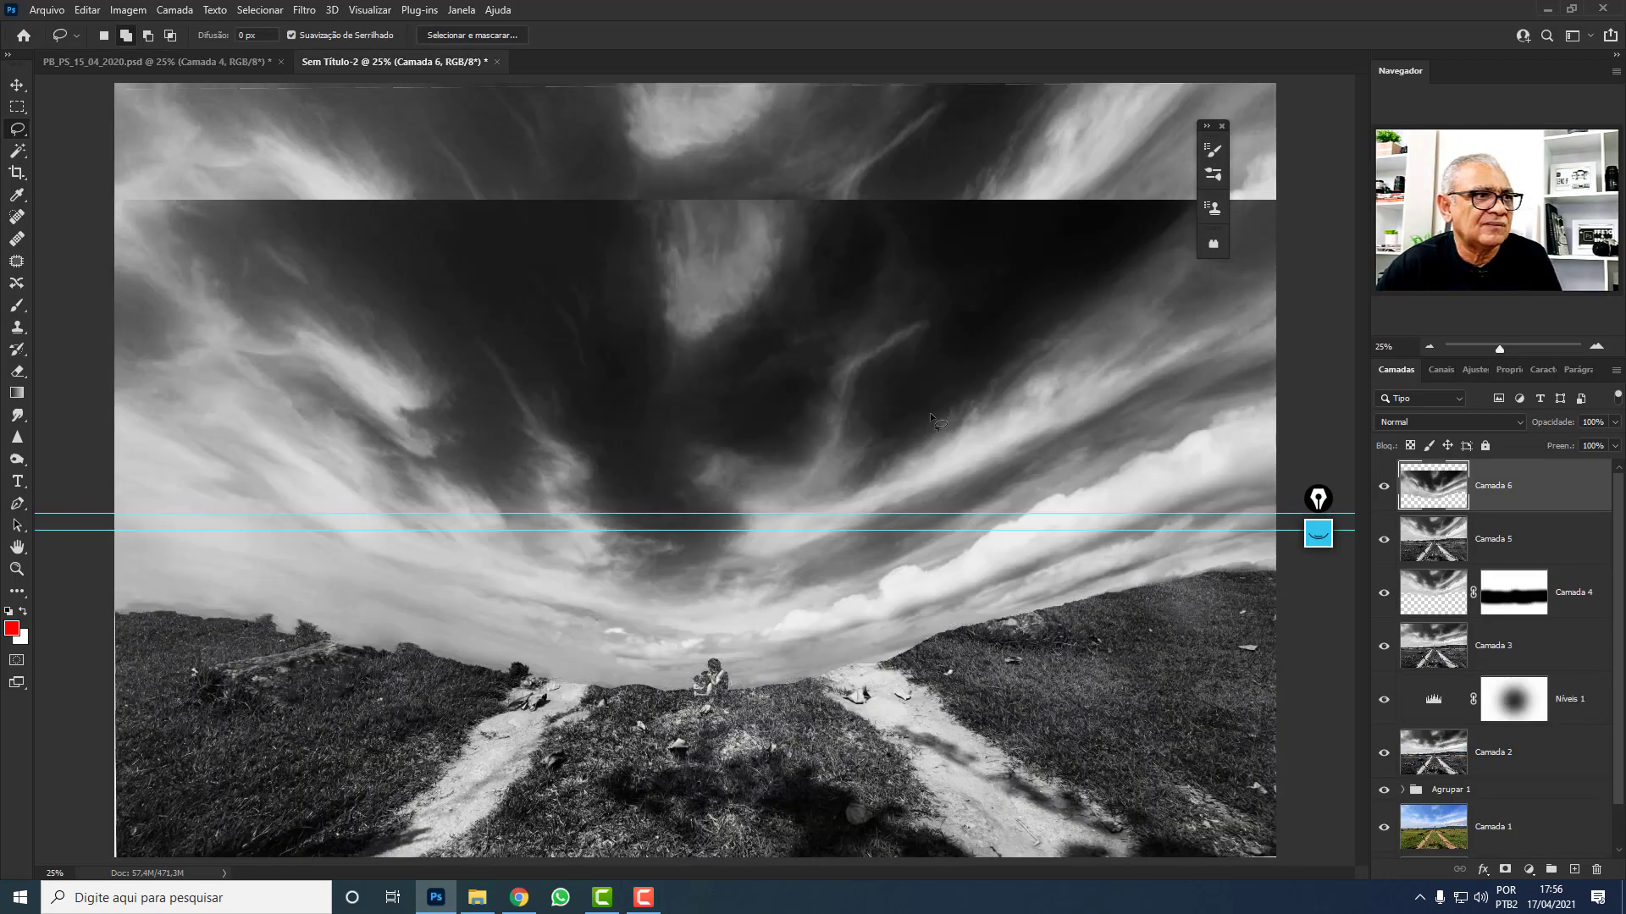
pyautogui.hotkey('ctrl', 'z')
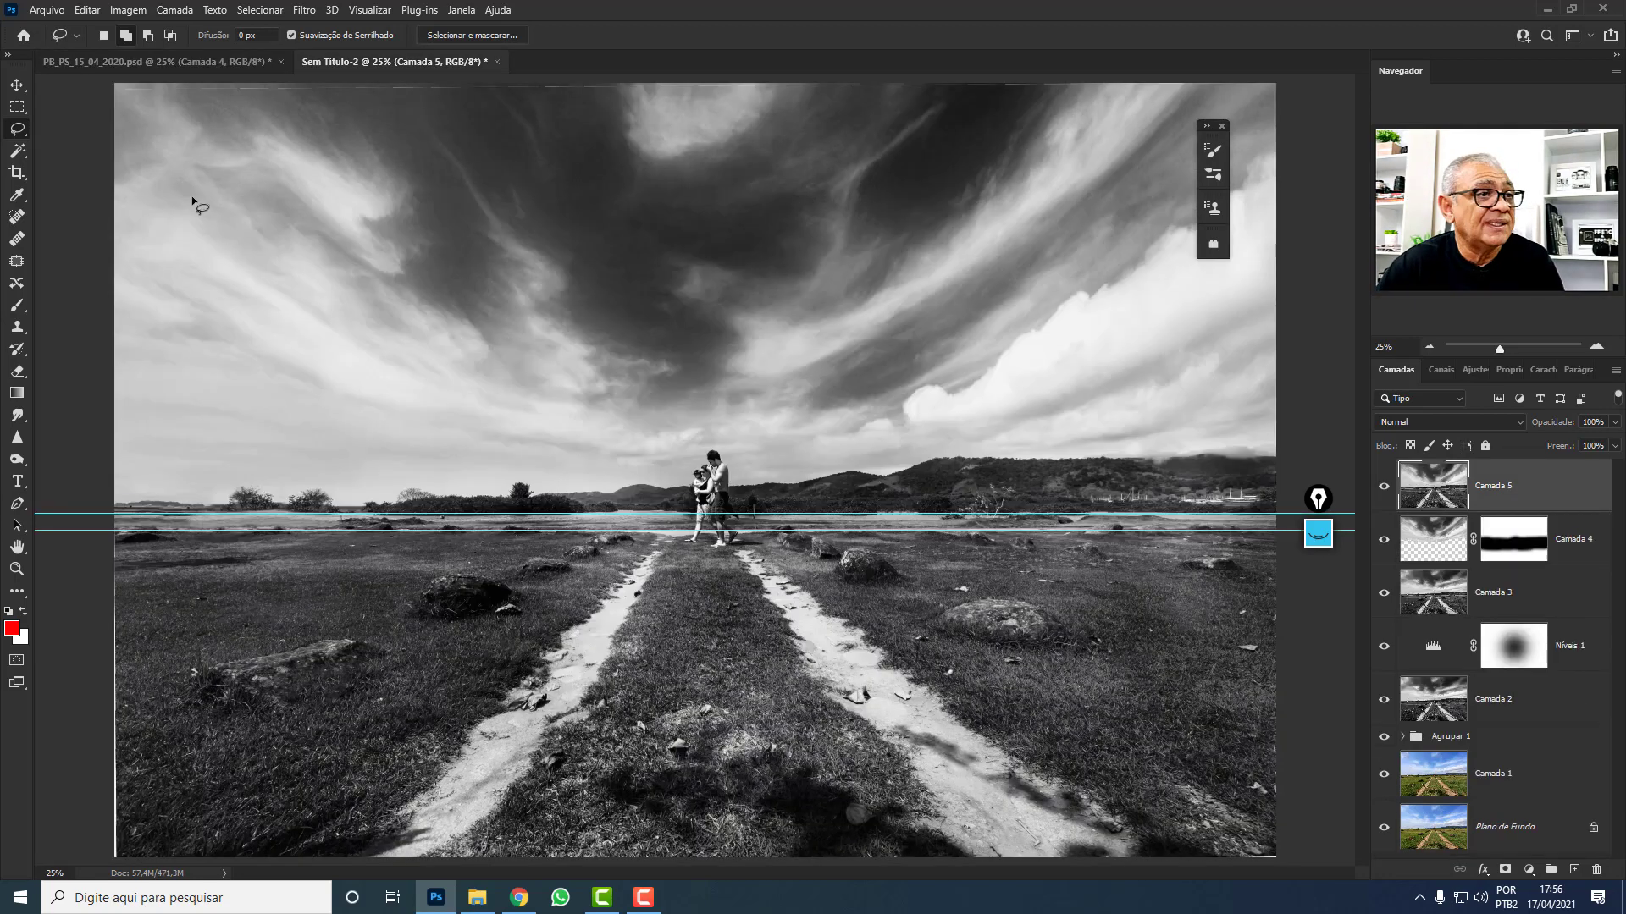
# Return to PB_PS_15_04_2020.psd and re-enable the layer mask on Camada 4.
pyautogui.click(194, 61)
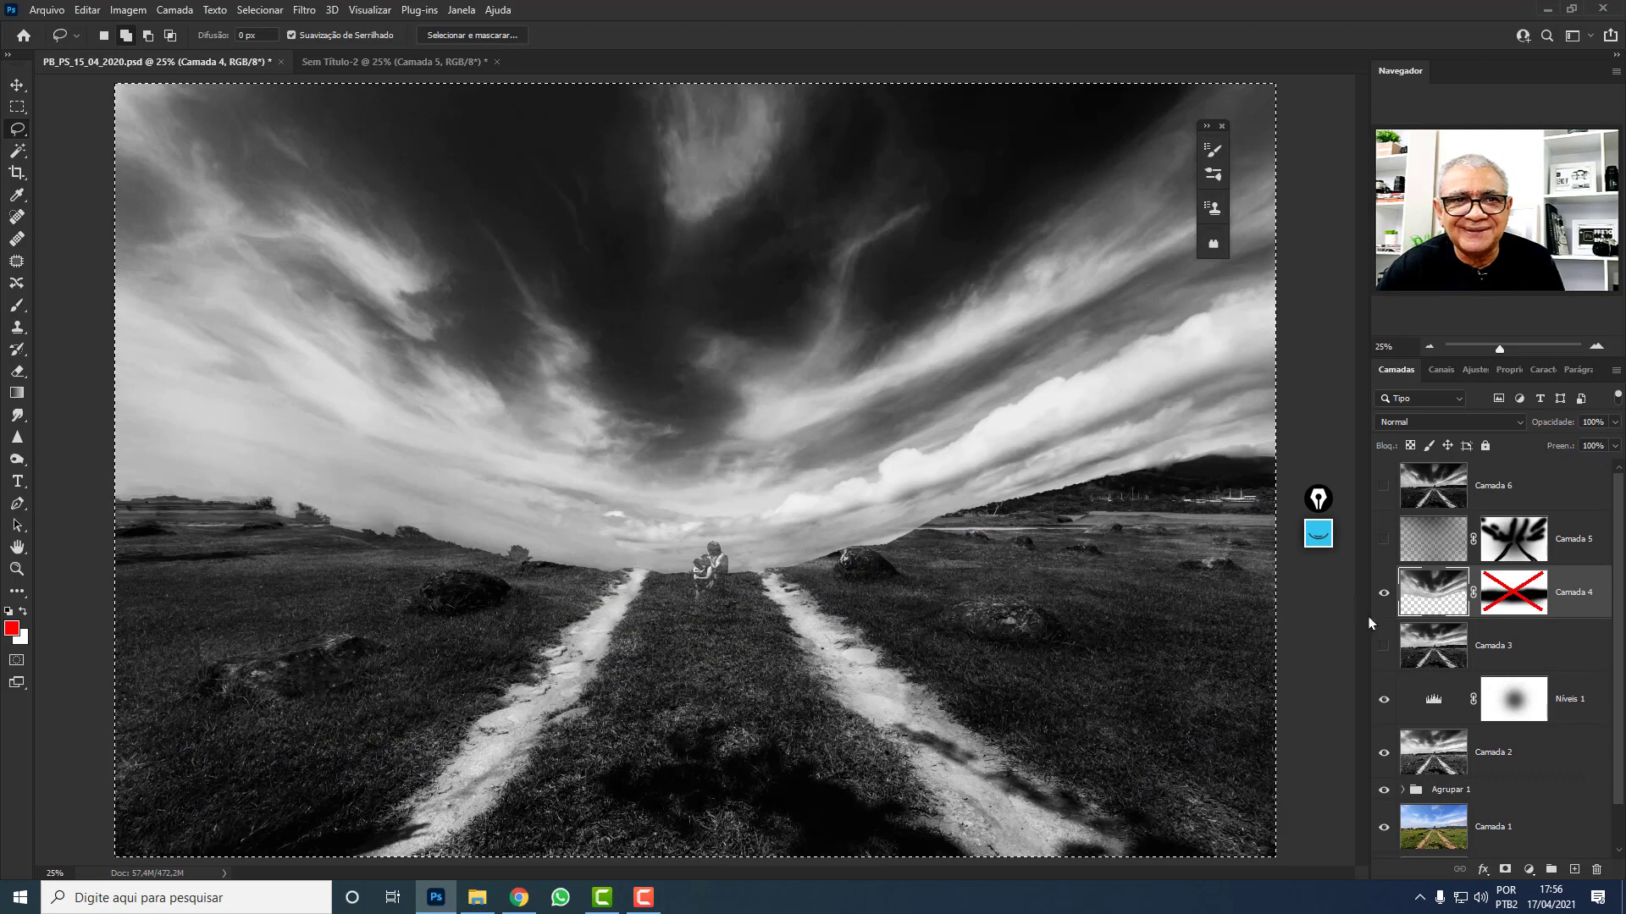
pyautogui.click(1495, 643)
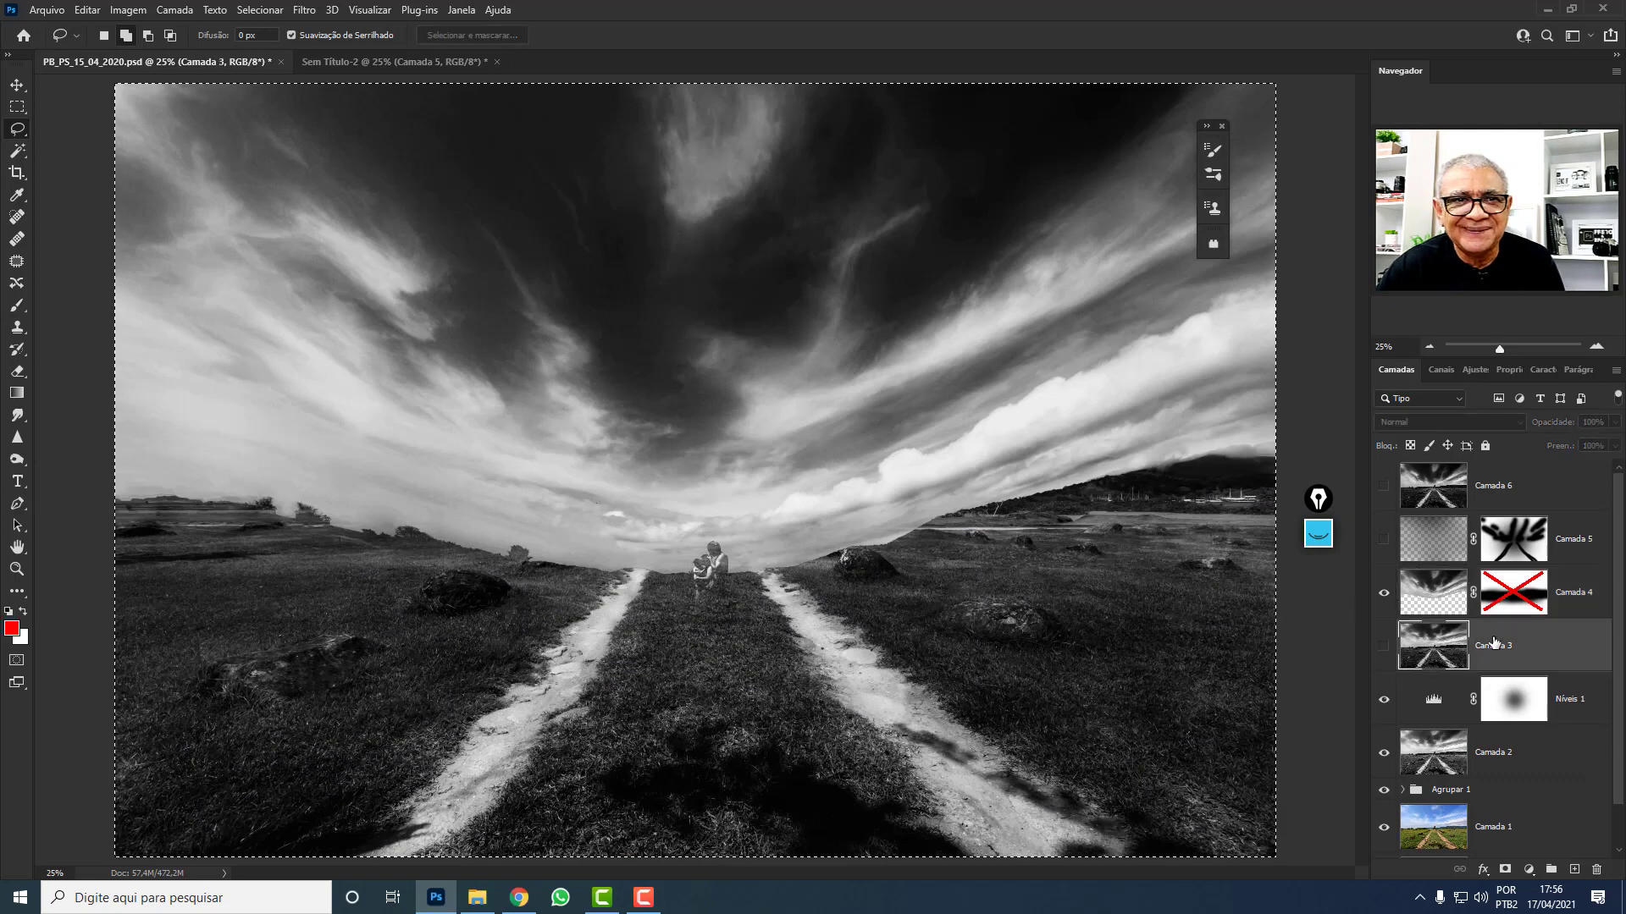
pyautogui.keyDown('shift'); pyautogui.click(1545, 604); pyautogui.keyUp('shift')
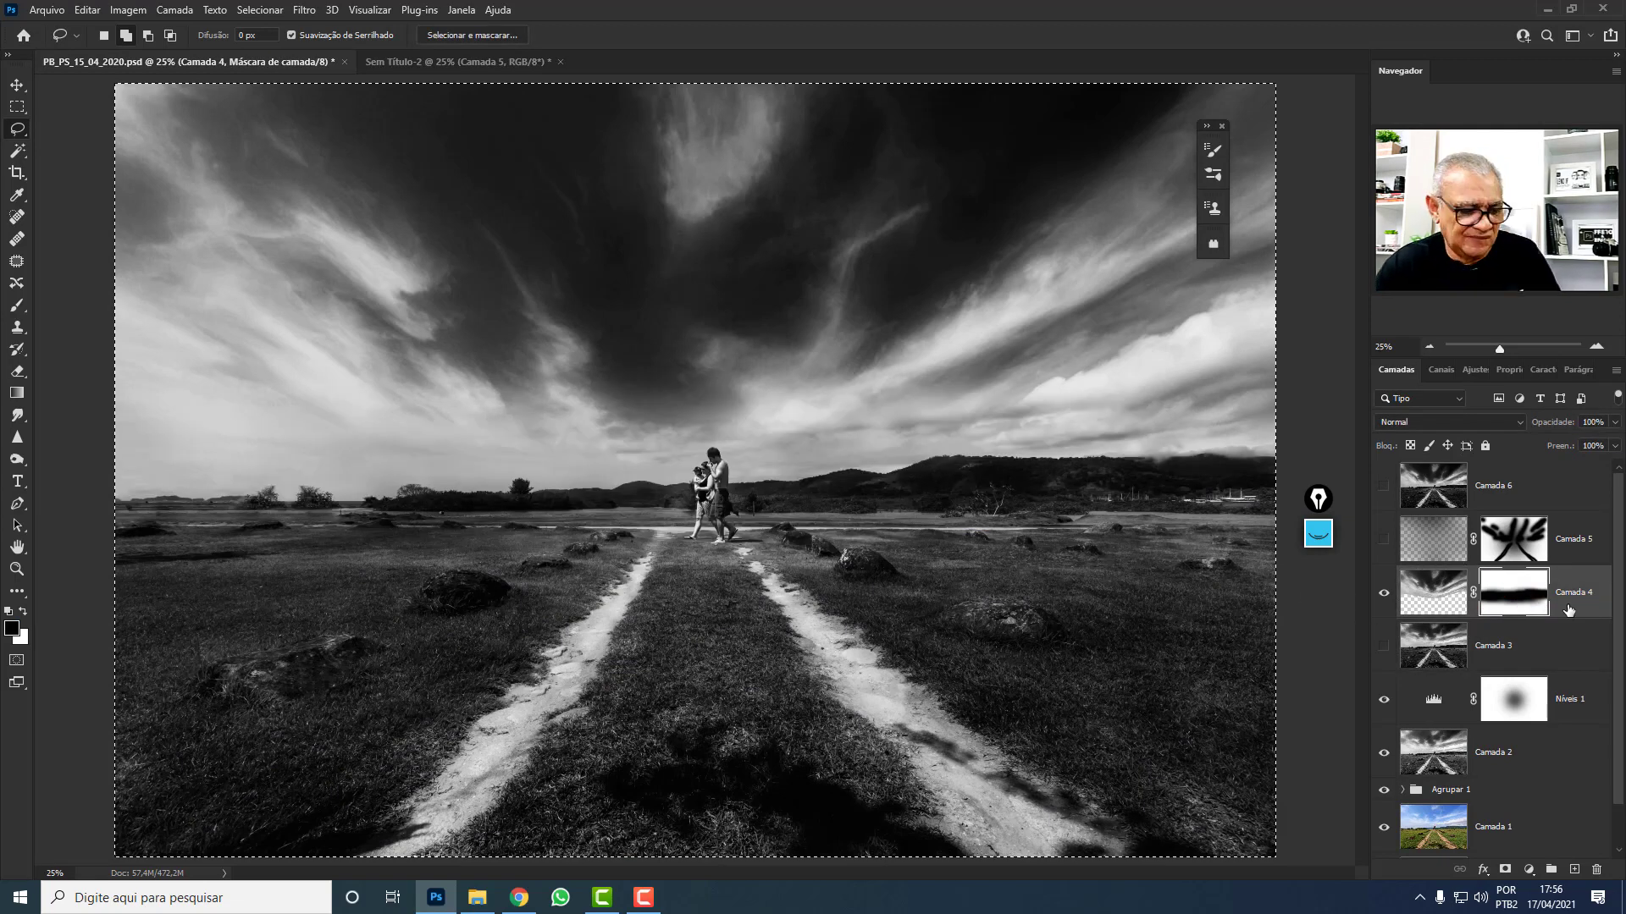
# Stamp the visible layers into a new layer above Camada 4 and paste the warped-sky image into Sem Título-2.
pyautogui.hotkey('ctrl', 'alt', 'shift', 'e')
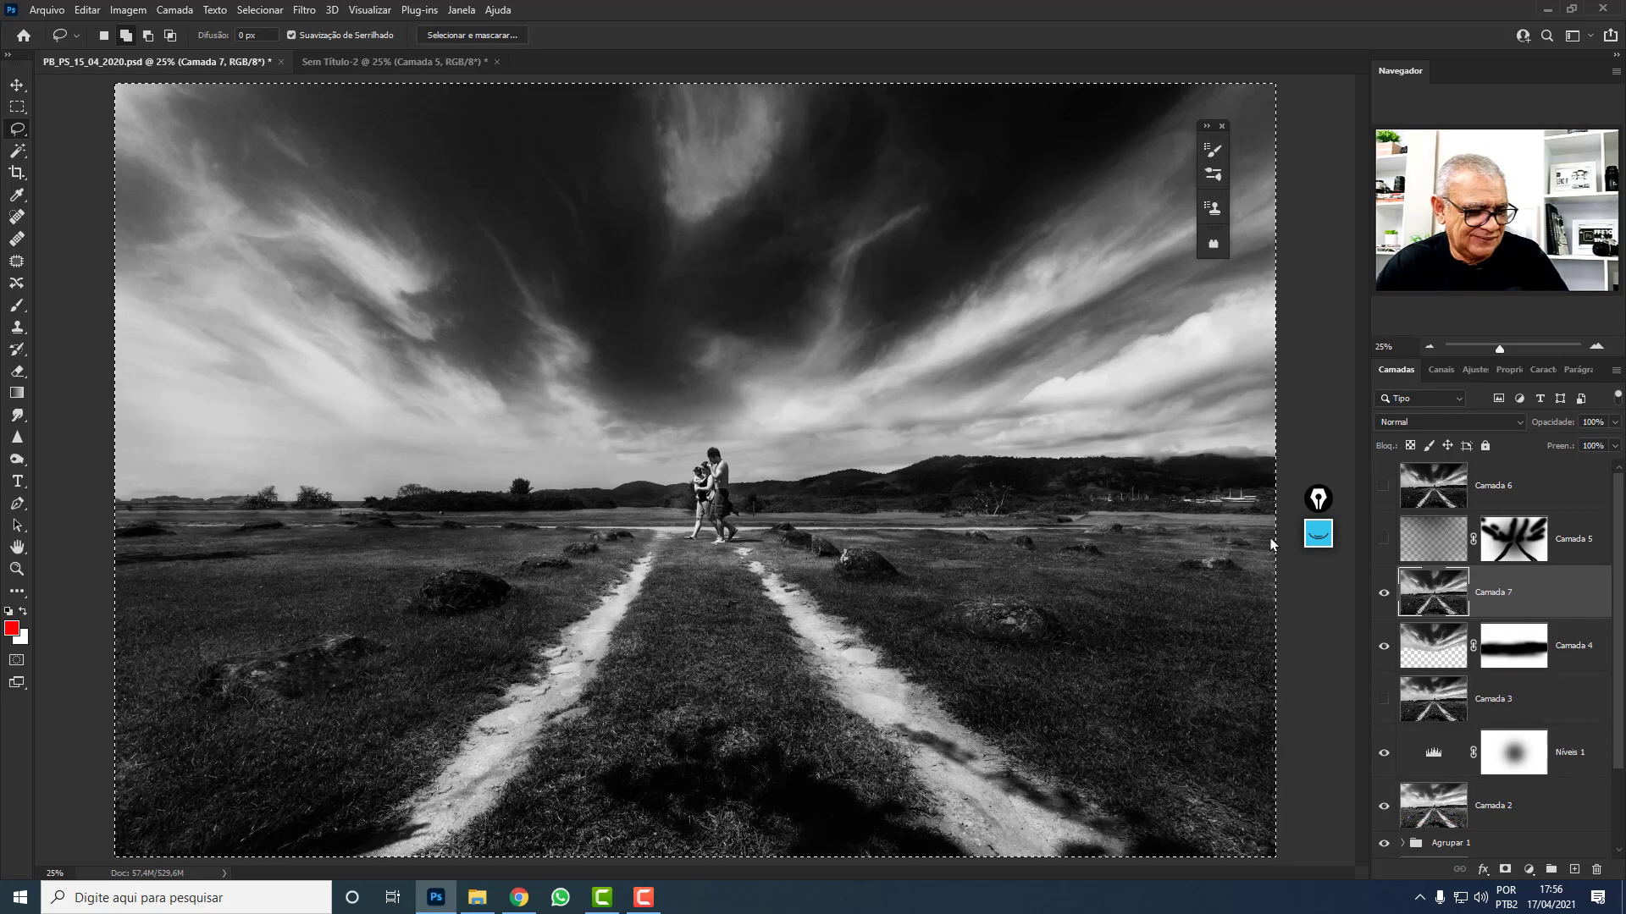
pyautogui.click(395, 62)
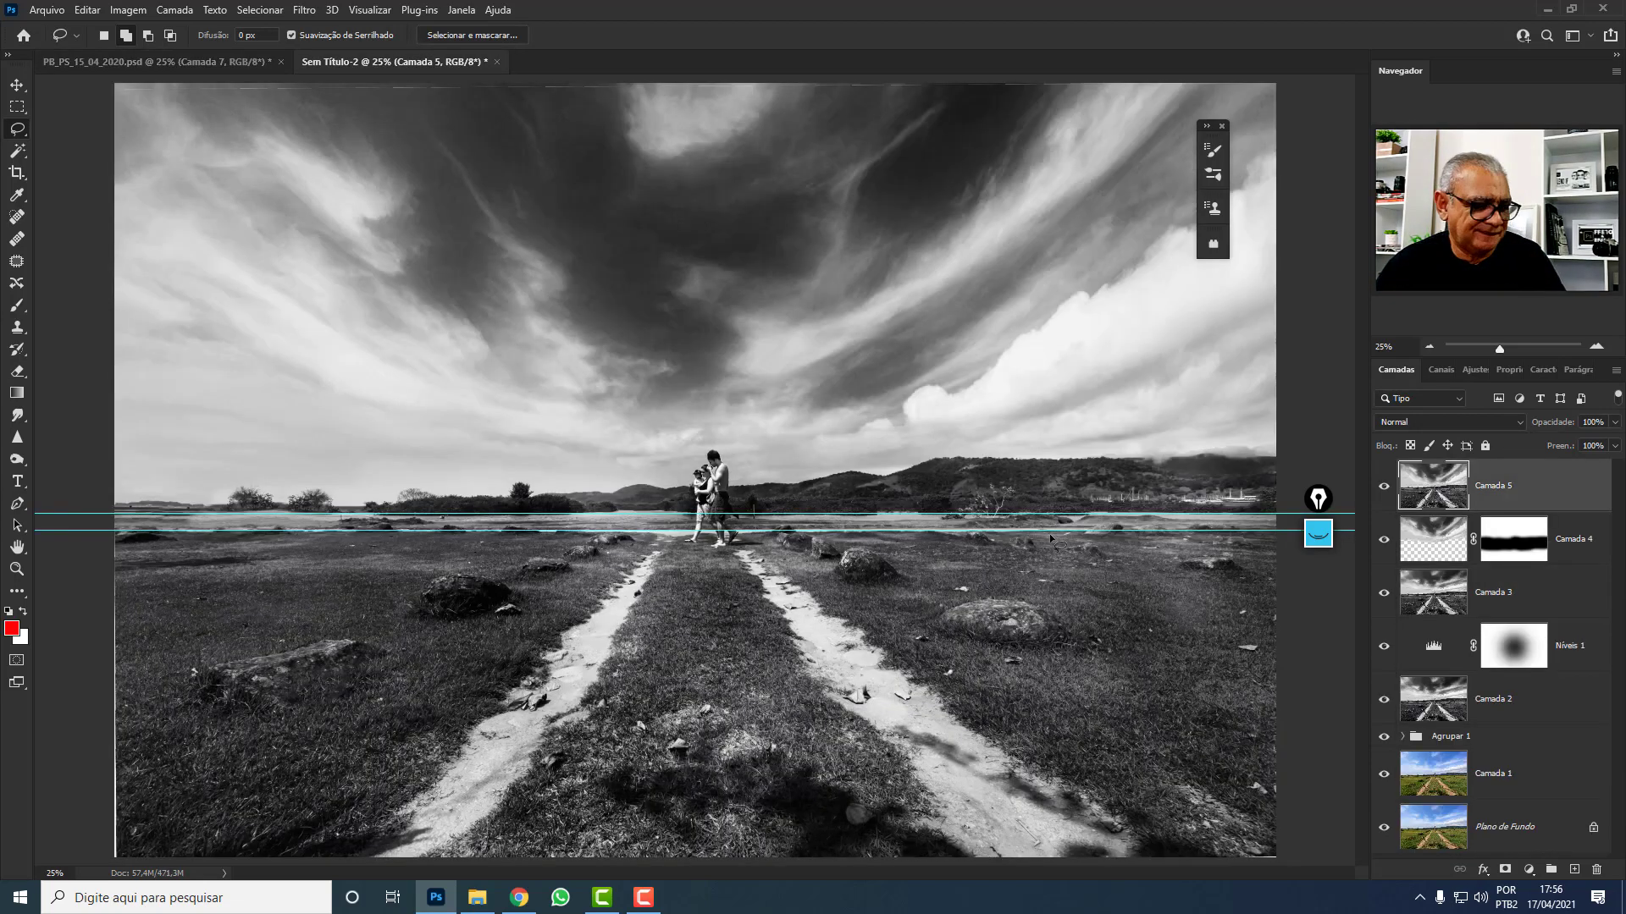
pyautogui.hotkey('ctrl', 'v')
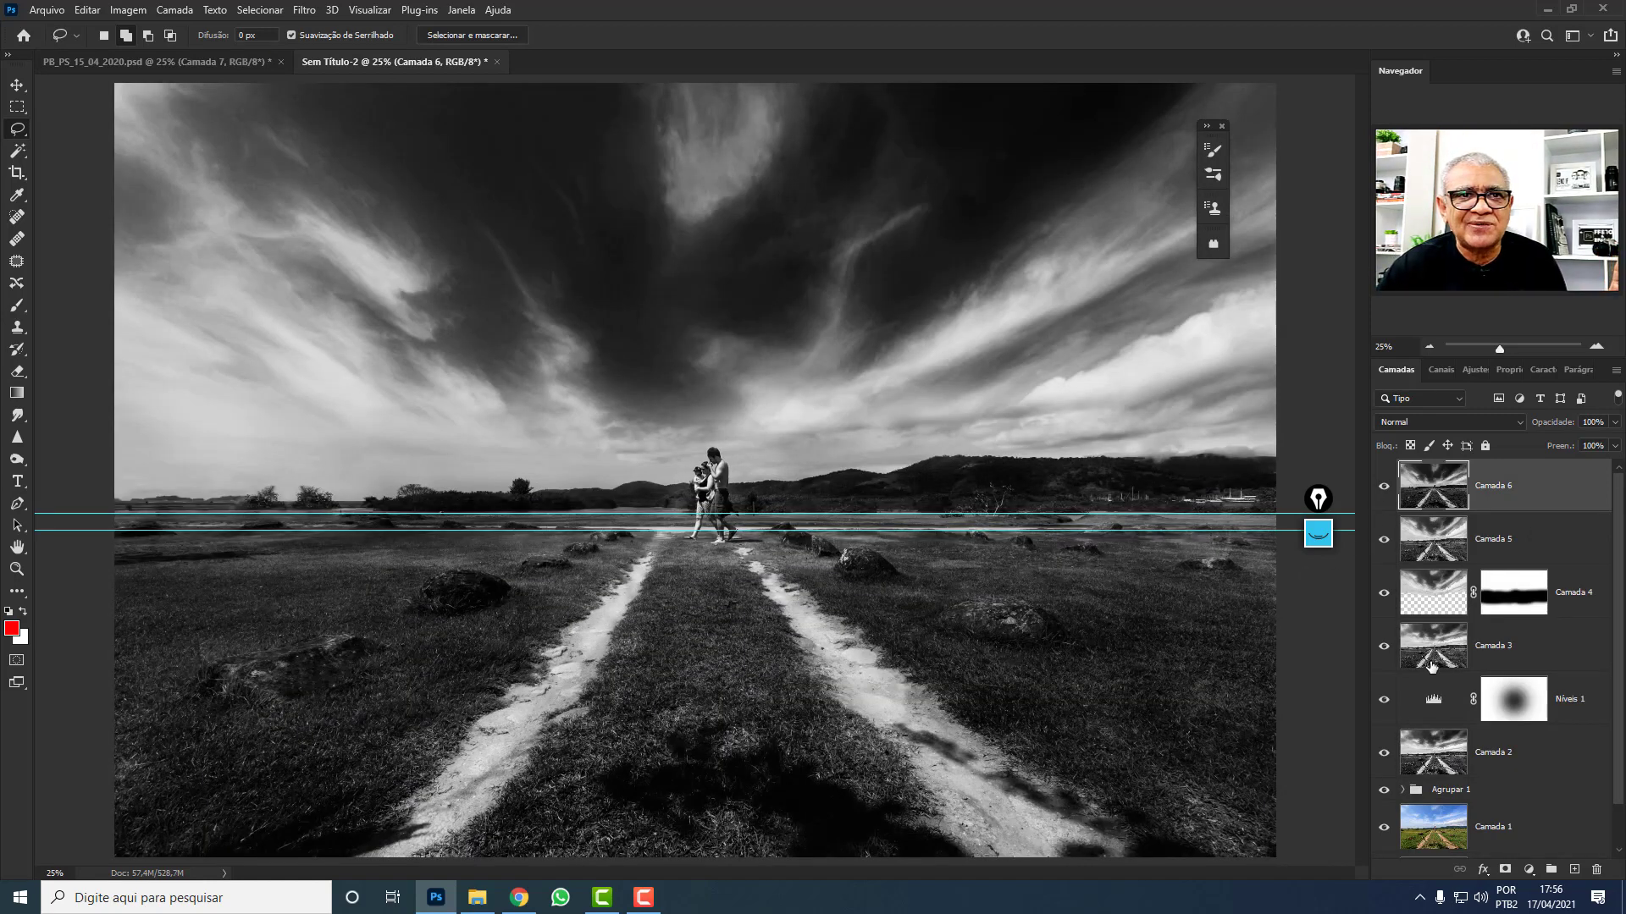
# Return to PB_PS_15_04_2020.psd, toggle Camada 5's visibility on and off, and deselect the canvas.
pyautogui.hotkey('ctrl', 'Tab')
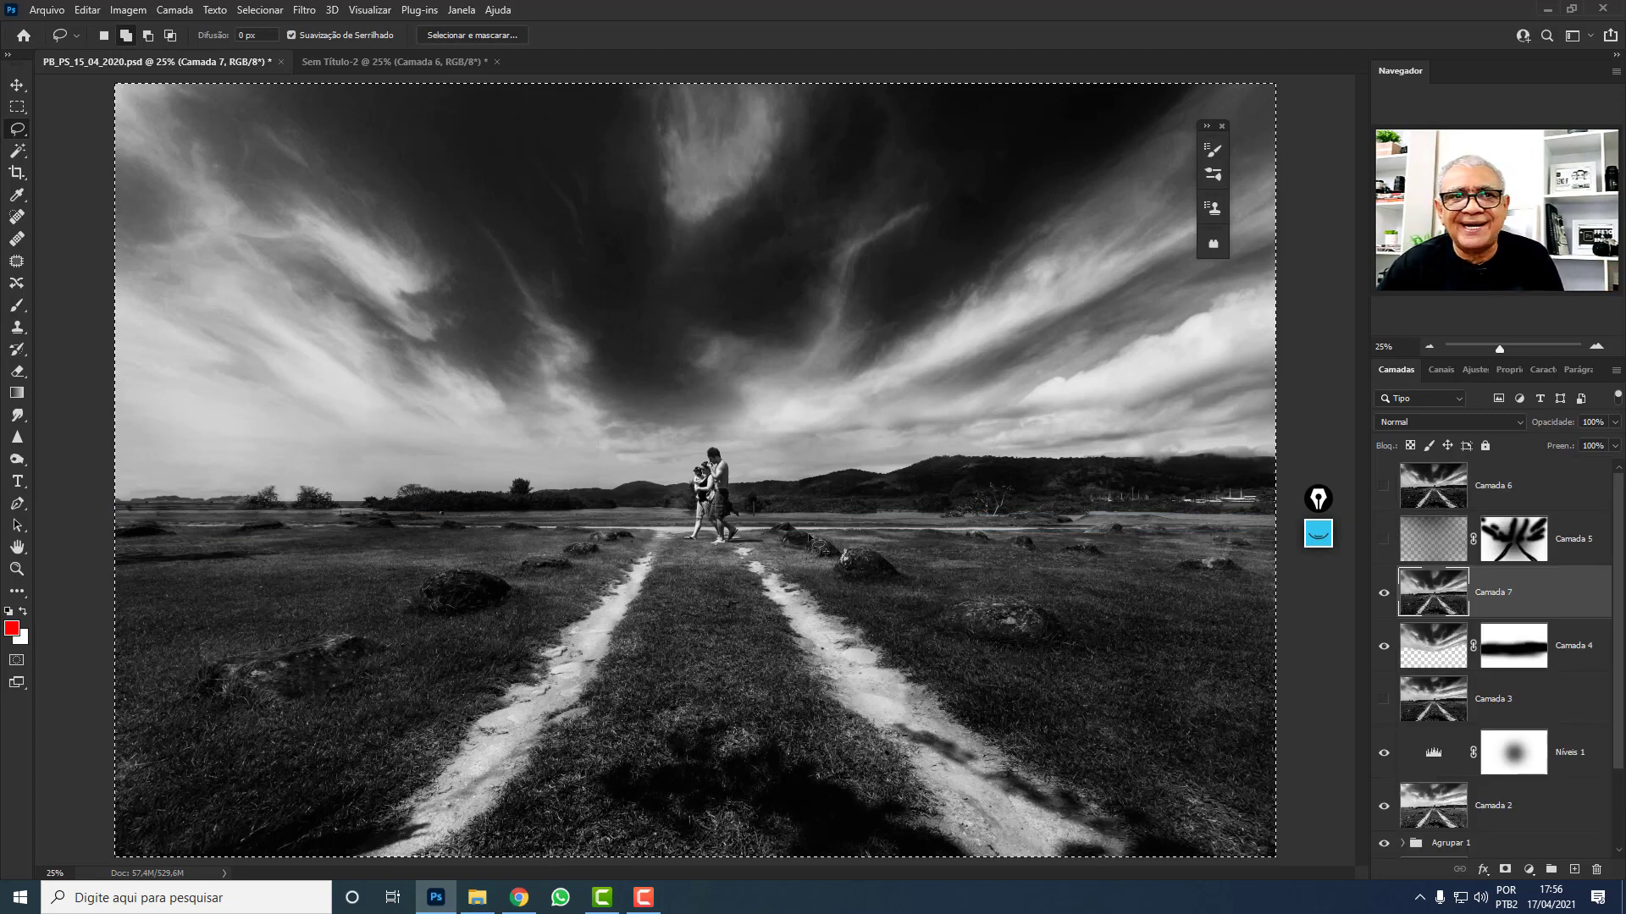
pyautogui.click(1382, 544)
pyautogui.click(1382, 543)
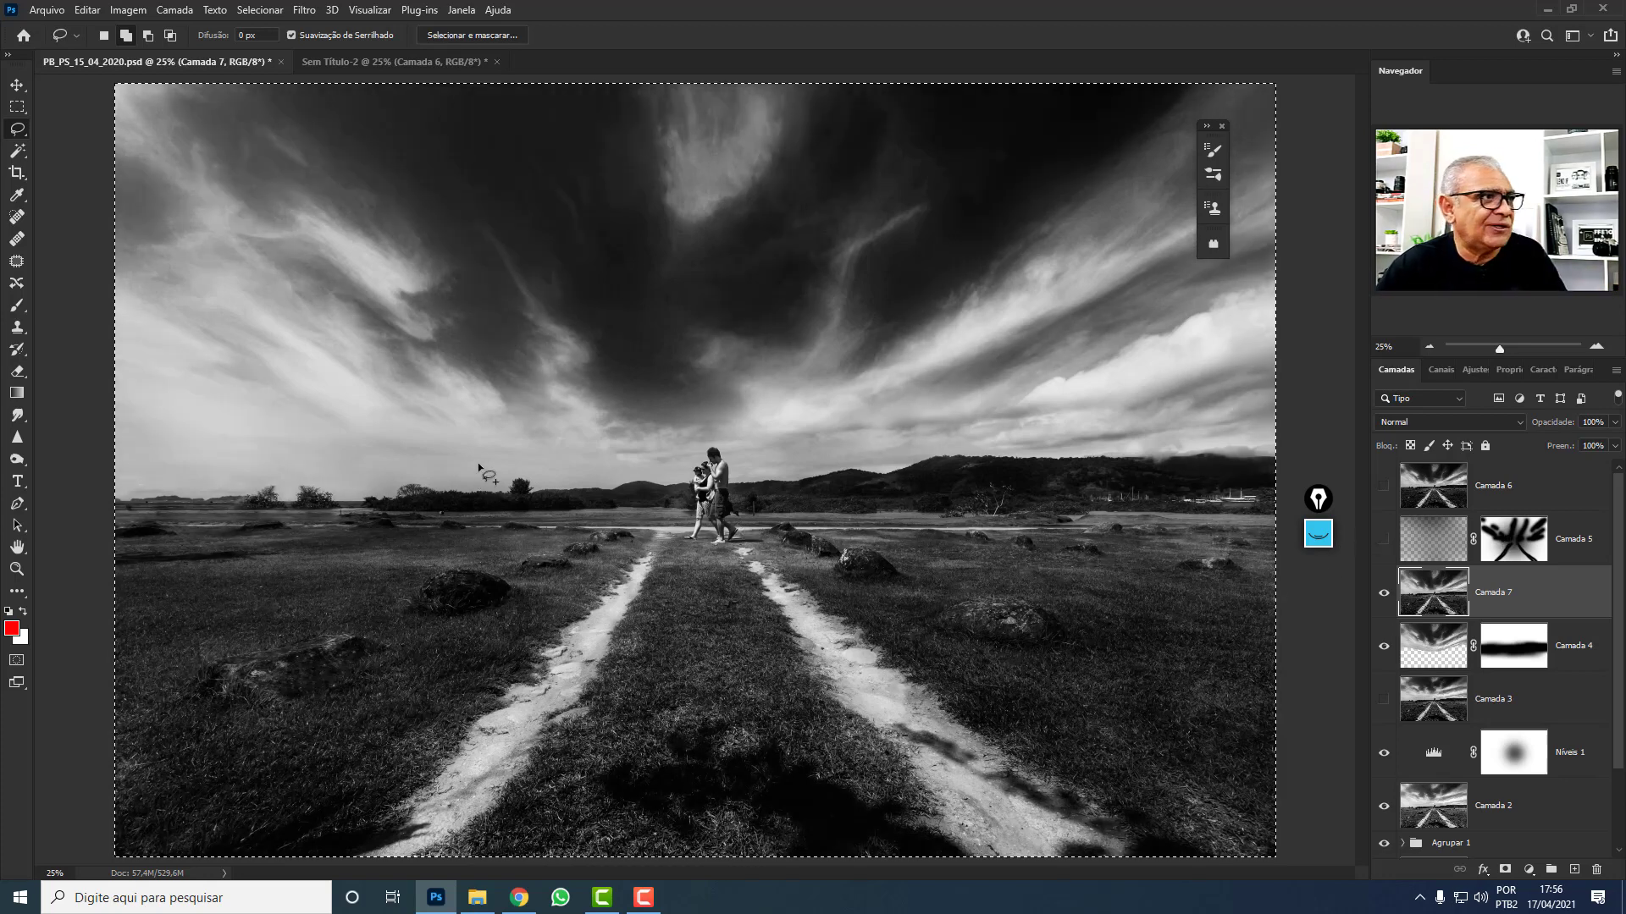
pyautogui.hotkey('ctrl', 'd')
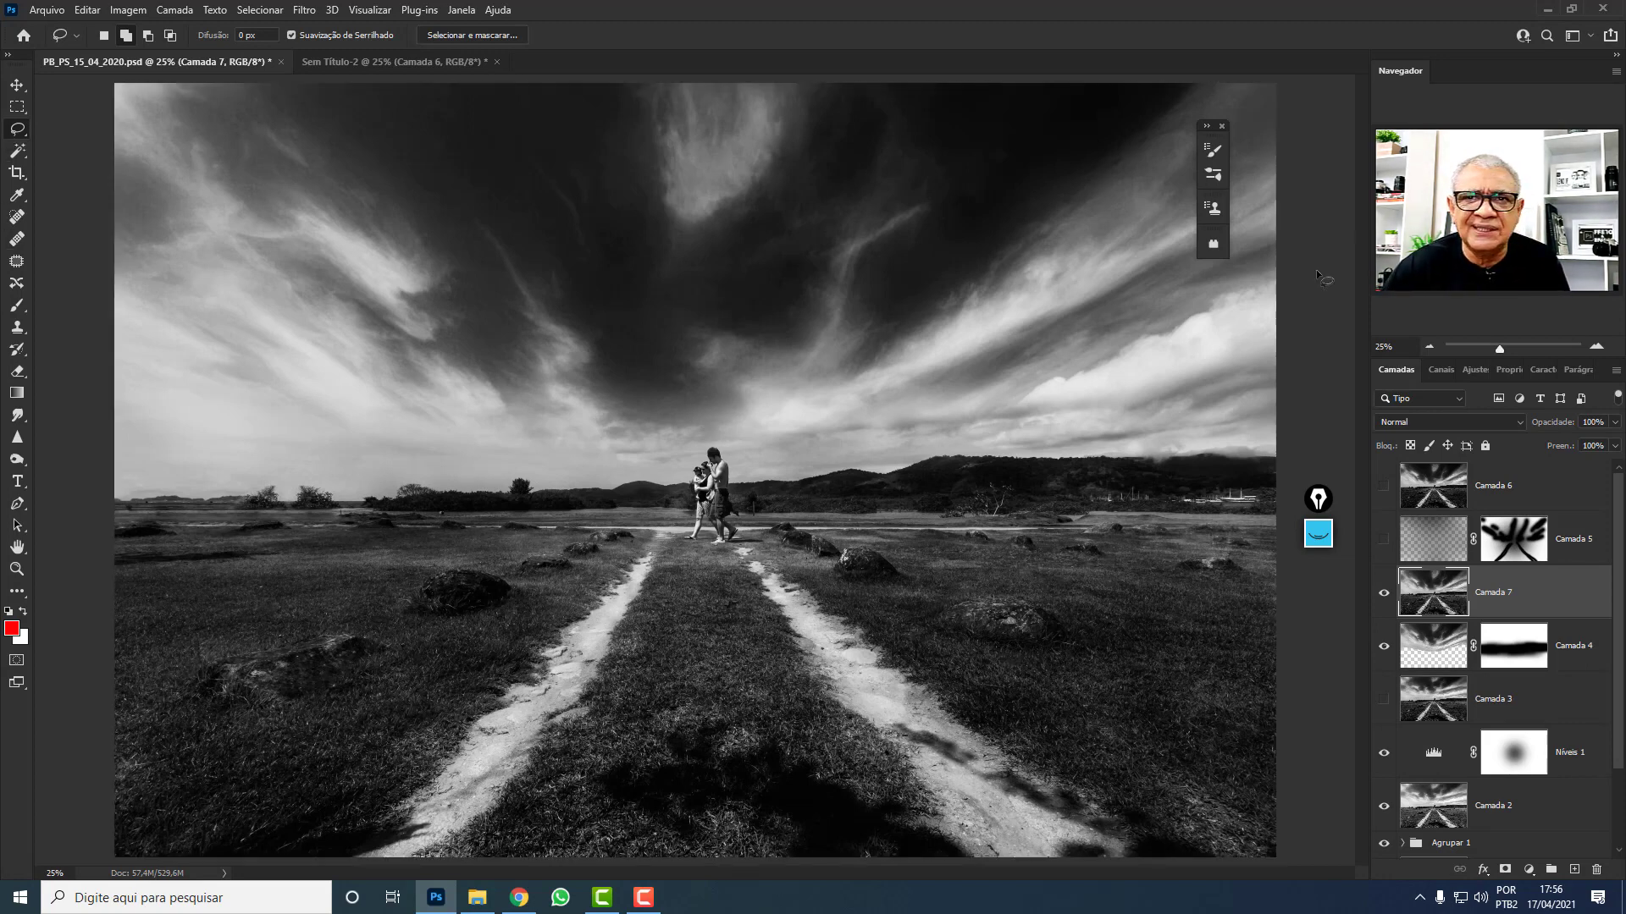
# Hide the guides in Sem Título-2 and lasso the grass areas around the two tracks and the dark sky regions.
pyautogui.click(454, 63)
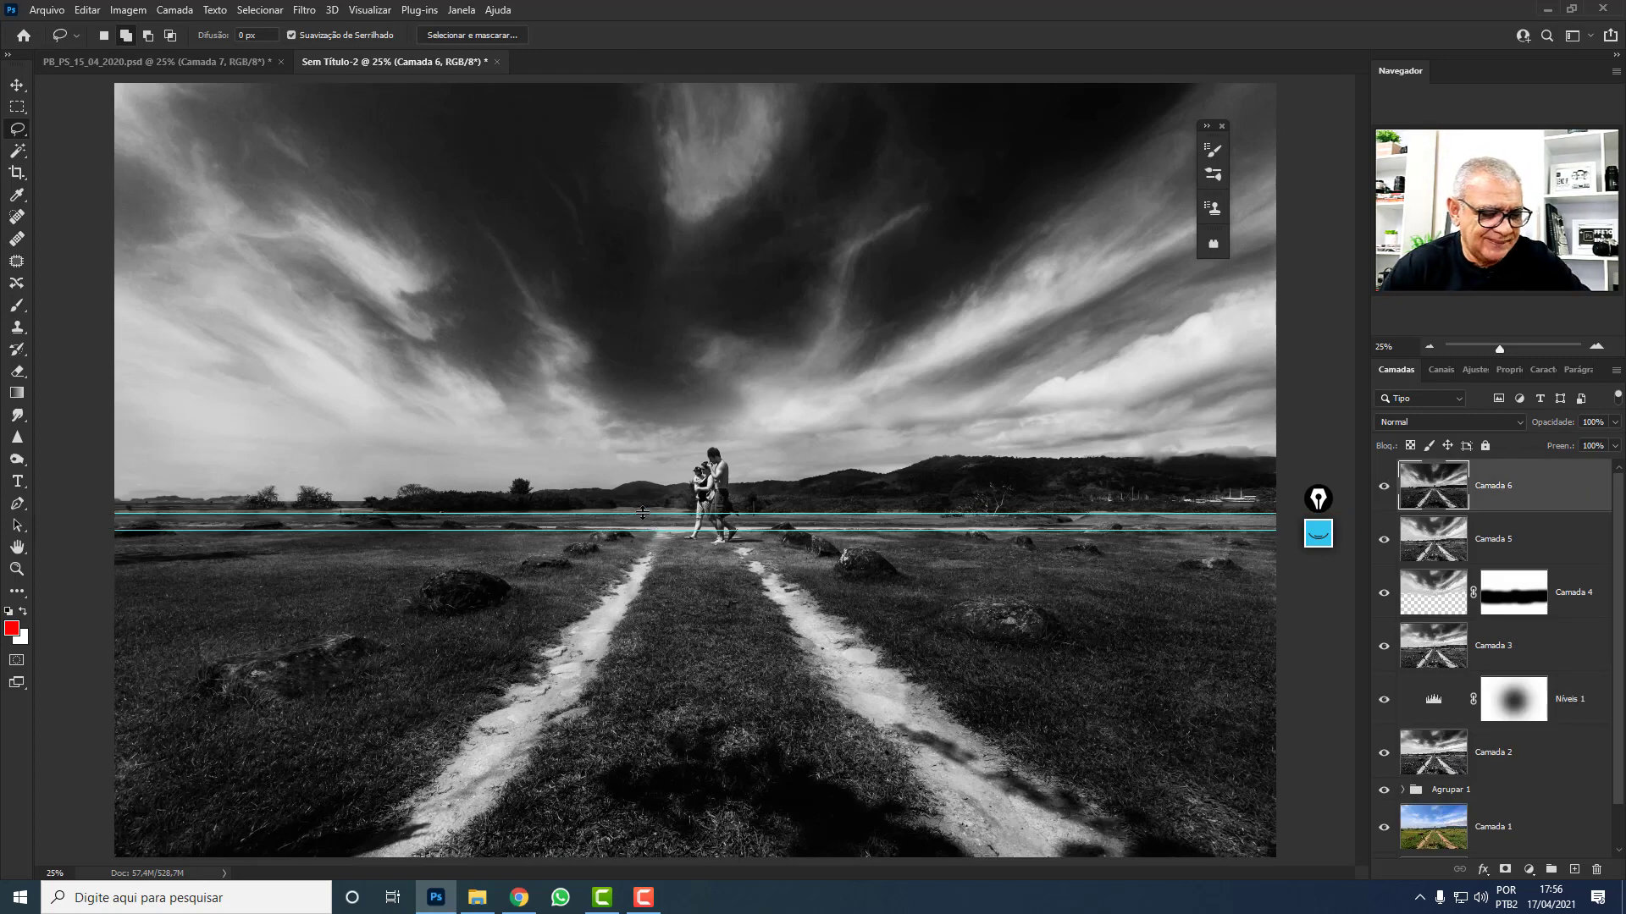
pyautogui.hotkey('ctrl', ';')
pyautogui.moveTo(597, 589)
pyautogui.mouseDown()
pyautogui.moveTo(453, 764)
pyautogui.moveTo(372, 826)
pyautogui.moveTo(219, 771)
pyautogui.moveTo(135, 603)
pyautogui.moveTo(169, 542)
pyautogui.moveTo(381, 519)
pyautogui.mouseUp()
pyautogui.moveTo(125, 580)
pyautogui.mouseDown()
pyautogui.moveTo(135, 817)
pyautogui.moveTo(209, 869)
pyautogui.moveTo(623, 635)
pyautogui.moveTo(496, 832)
pyautogui.moveTo(674, 875)
pyautogui.moveTo(930, 876)
pyautogui.moveTo(935, 826)
pyautogui.moveTo(845, 682)
pyautogui.moveTo(706, 549)
pyautogui.moveTo(761, 540)
pyautogui.mouseUp()
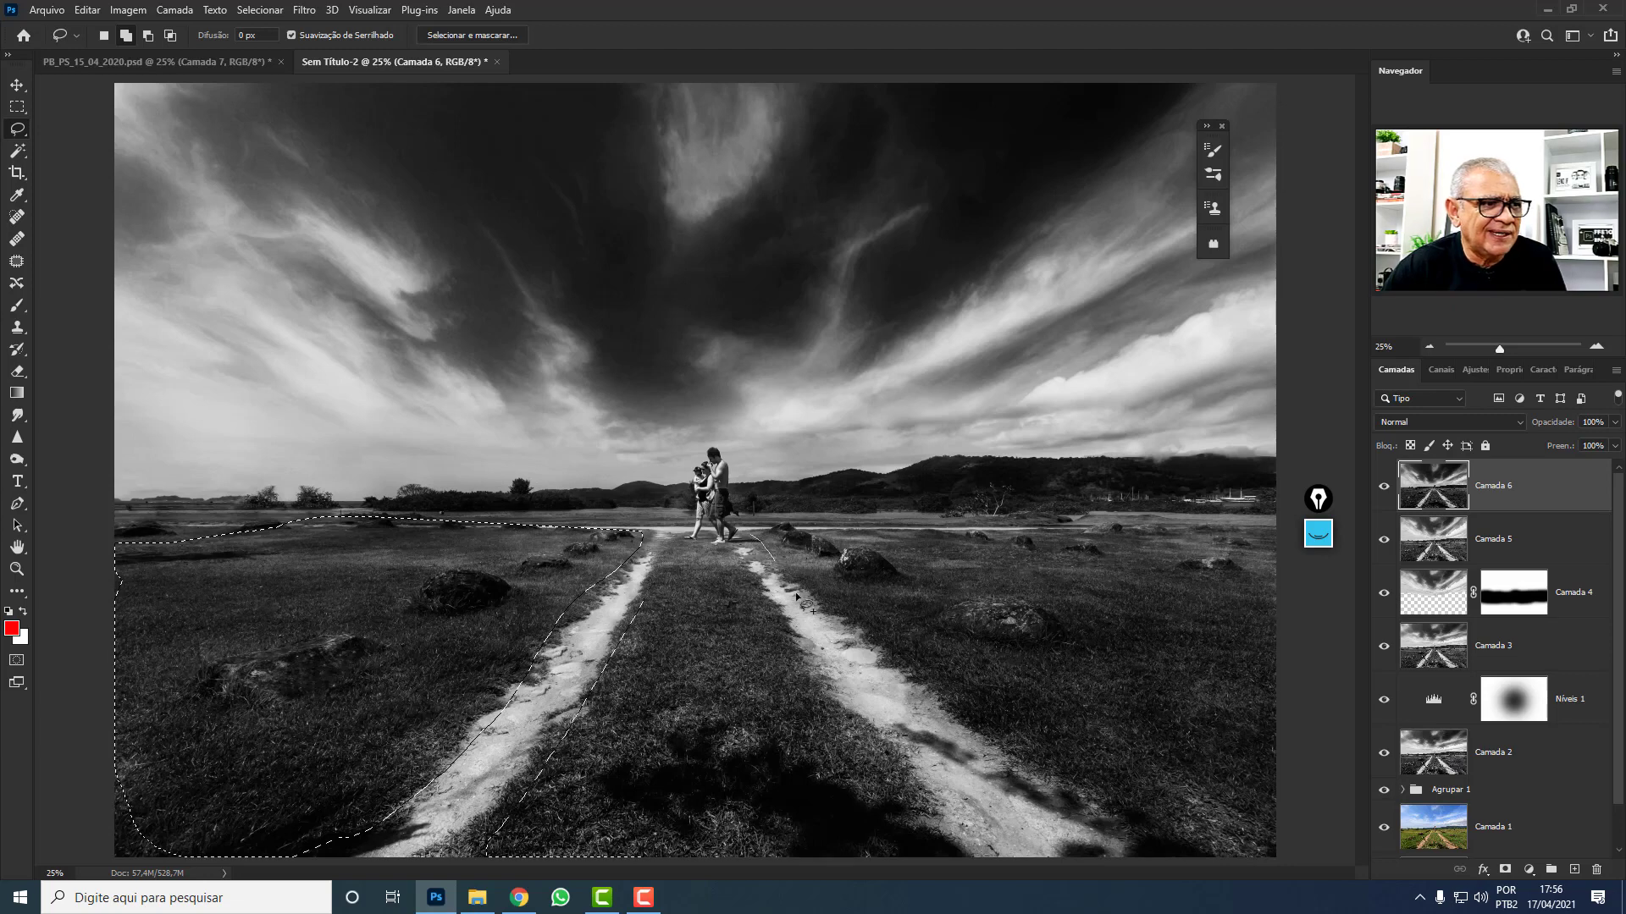
pyautogui.moveTo(798, 598)
pyautogui.mouseDown()
pyautogui.moveTo(885, 685)
pyautogui.moveTo(1125, 818)
pyautogui.moveTo(1249, 849)
pyautogui.moveTo(1272, 762)
pyautogui.moveTo(1265, 554)
pyautogui.moveTo(755, 530)
pyautogui.mouseUp()
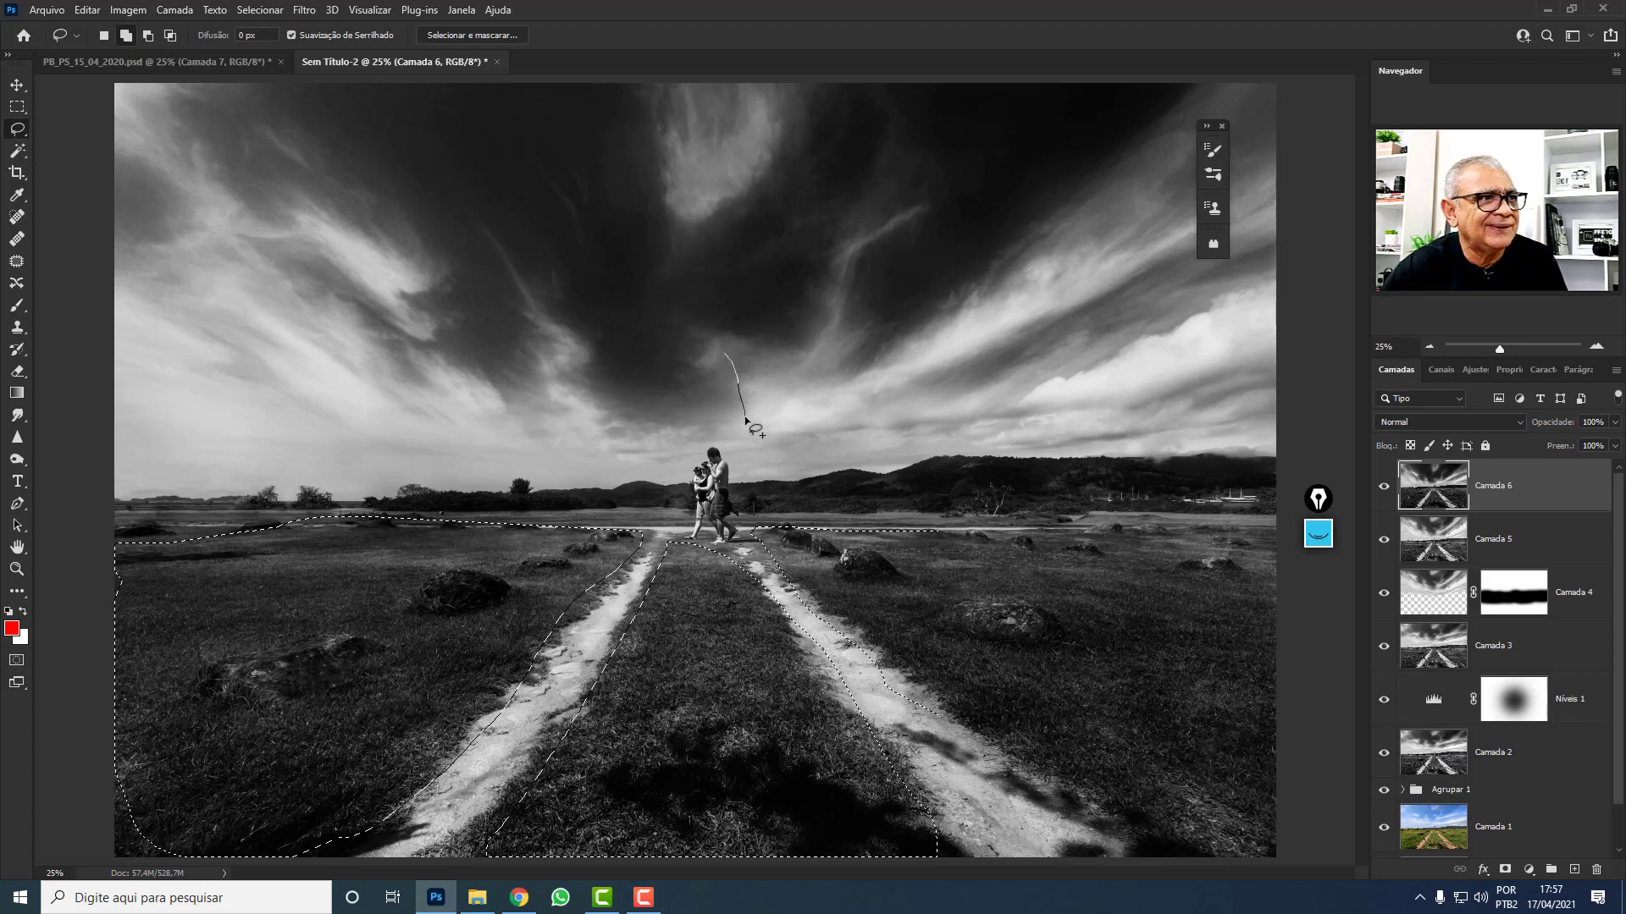
pyautogui.moveTo(745, 421)
pyautogui.mouseDown()
pyautogui.moveTo(536, 332)
pyautogui.moveTo(267, 165)
pyautogui.moveTo(474, 85)
pyautogui.moveTo(693, 257)
pyautogui.moveTo(956, 64)
pyautogui.moveTo(1148, 56)
pyautogui.moveTo(1072, 201)
pyautogui.moveTo(897, 381)
pyautogui.moveTo(693, 249)
pyautogui.mouseUp()
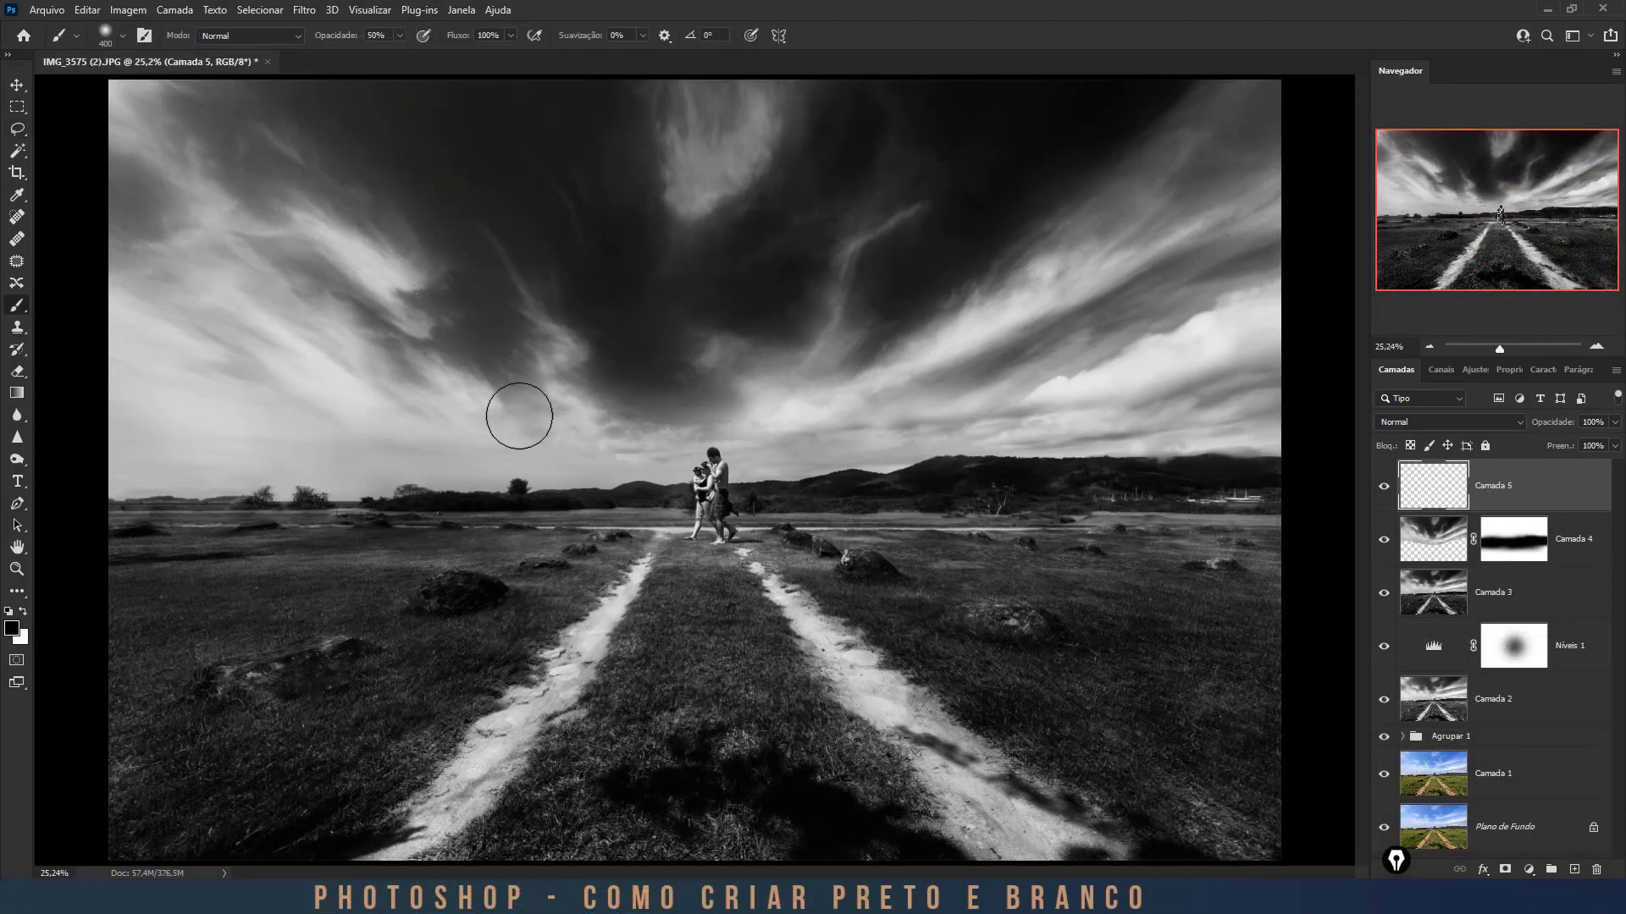
# In IMG_3575 (2).JPG, lasso the ground beside and between the tracks up to the horizon, leaving out the couple.
pyautogui.press('l')
pyautogui.moveTo(104, 508)
pyautogui.mouseDown()
pyautogui.moveTo(500, 491)
pyautogui.moveTo(111, 796)
pyautogui.mouseUp()
pyautogui.moveTo(667, 542)
pyautogui.mouseDown()
pyautogui.moveTo(535, 792)
pyautogui.moveTo(828, 860)
pyautogui.moveTo(827, 693)
pyautogui.moveTo(677, 540)
pyautogui.mouseUp()
pyautogui.moveTo(737, 542)
pyautogui.mouseDown()
pyautogui.moveTo(828, 602)
pyautogui.moveTo(1274, 508)
pyautogui.moveTo(758, 539)
pyautogui.moveTo(1285, 510)
pyautogui.mouseUp()
pyautogui.moveTo(611, 508)
pyautogui.mouseDown()
pyautogui.moveTo(686, 489)
pyautogui.moveTo(604, 533)
pyautogui.mouseUp()
pyautogui.moveTo(749, 518); pyautogui.dragTo(877, 491)
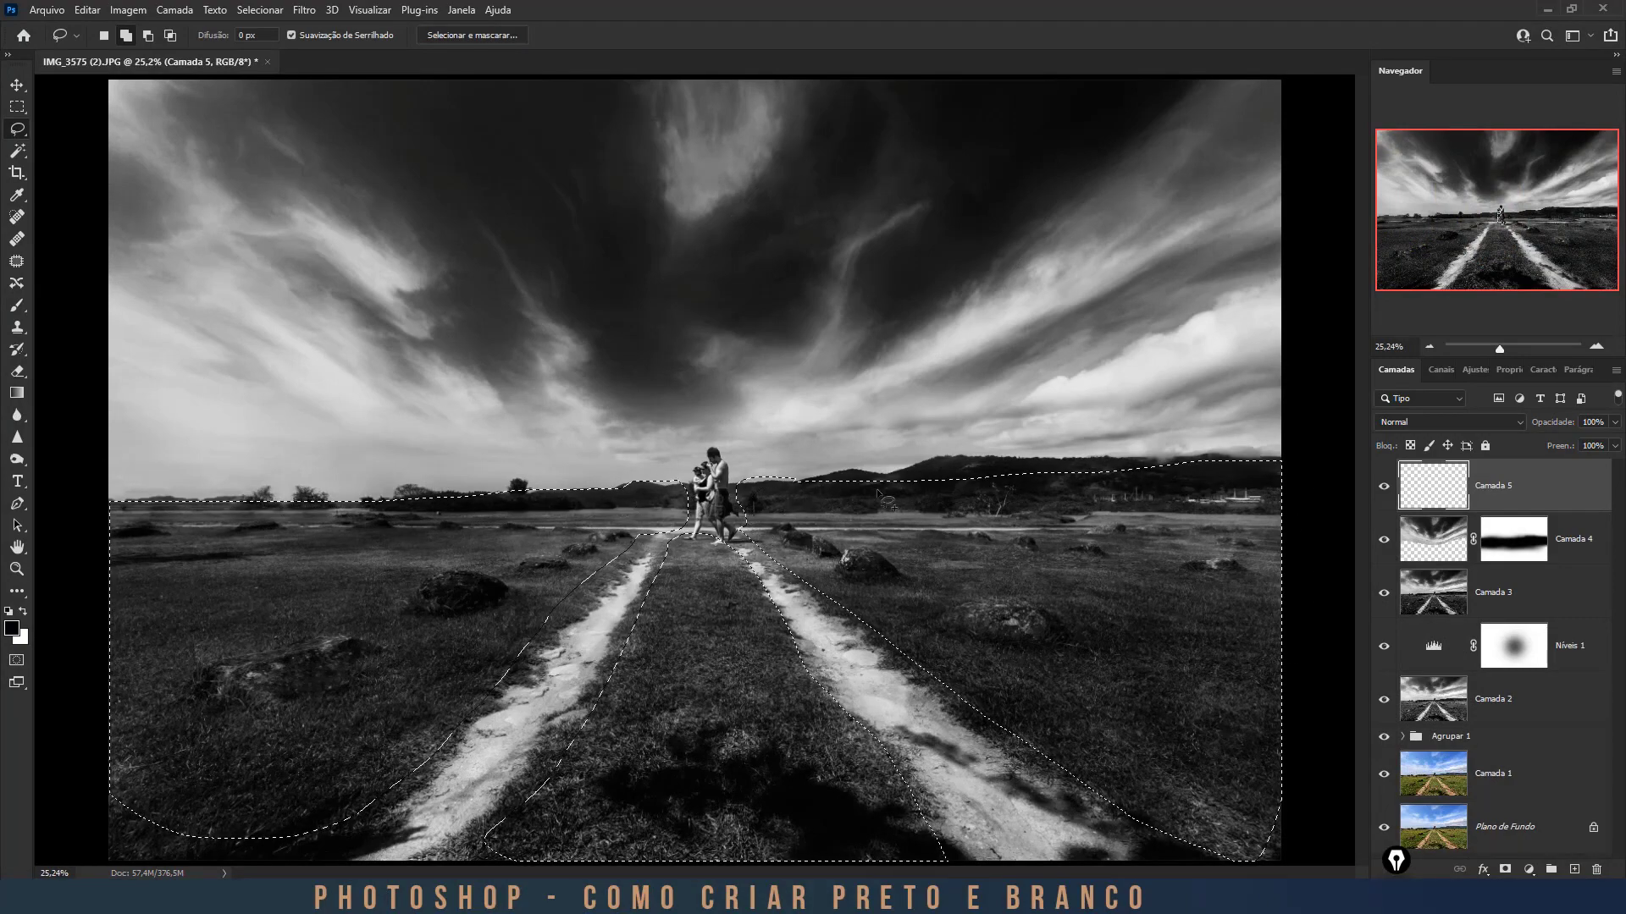
# Add the dark upper sky to the selection, leaving out the bright cloud streaks, and fill it with black on Camada 5.
pyautogui.moveTo(105, 115)
pyautogui.mouseDown()
pyautogui.moveTo(154, 244)
pyautogui.moveTo(1180, 135)
pyautogui.moveTo(57, 149)
pyautogui.mouseUp()
pyautogui.moveTo(1282, 97)
pyautogui.mouseDown()
pyautogui.moveTo(1067, 309)
pyautogui.moveTo(1279, 279)
pyautogui.mouseUp()
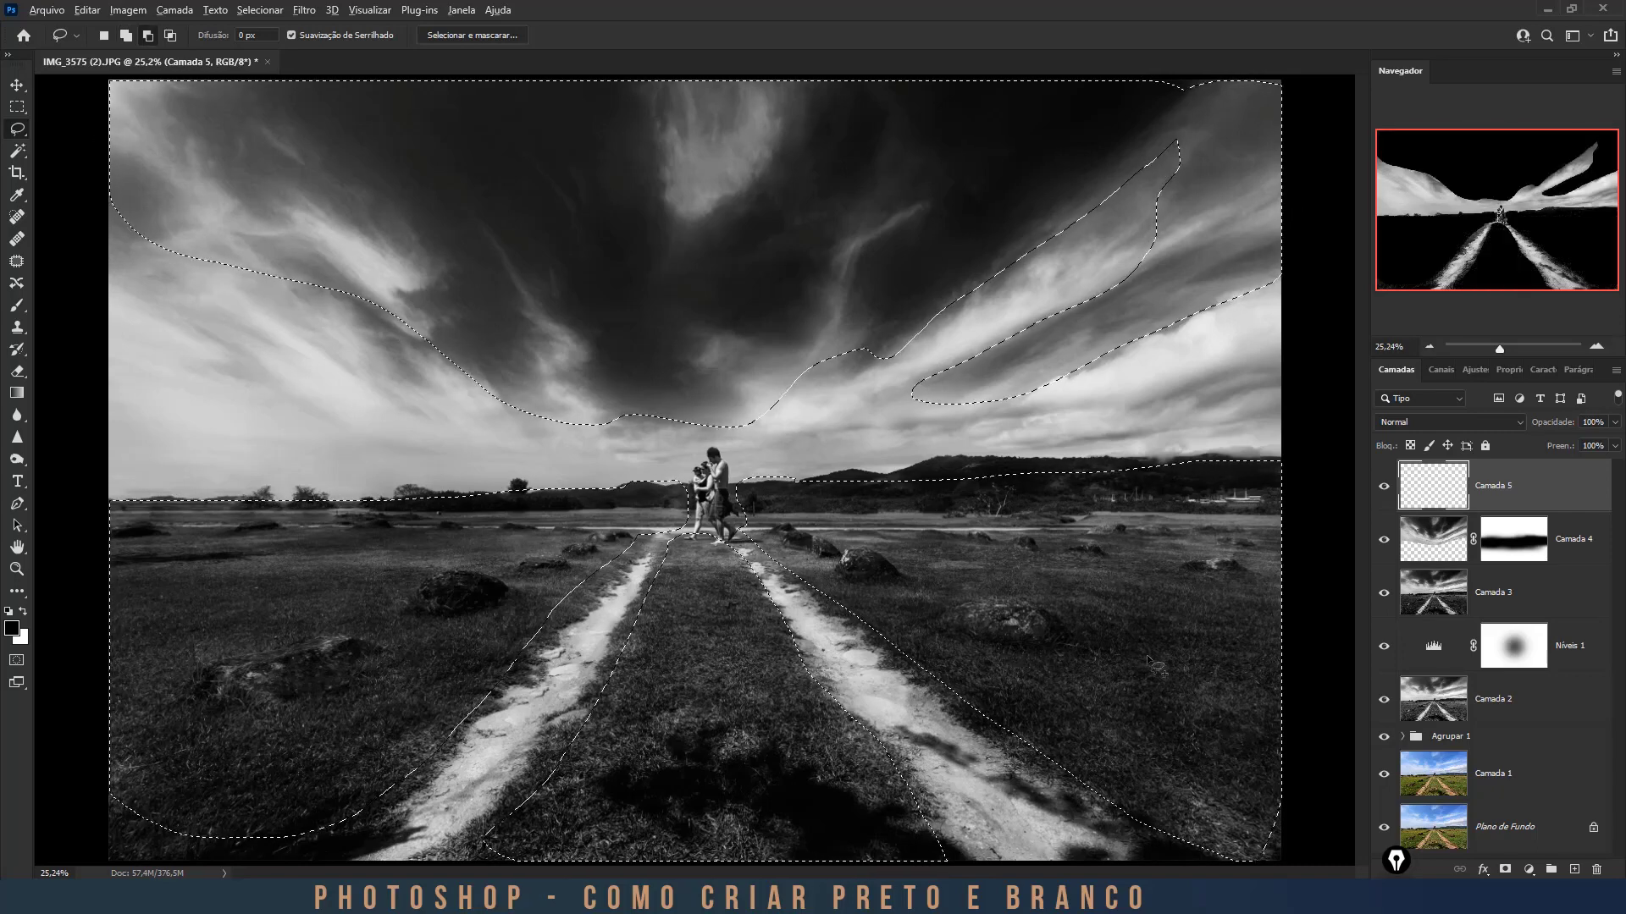
pyautogui.hotkey('alt', 'BackSpace')
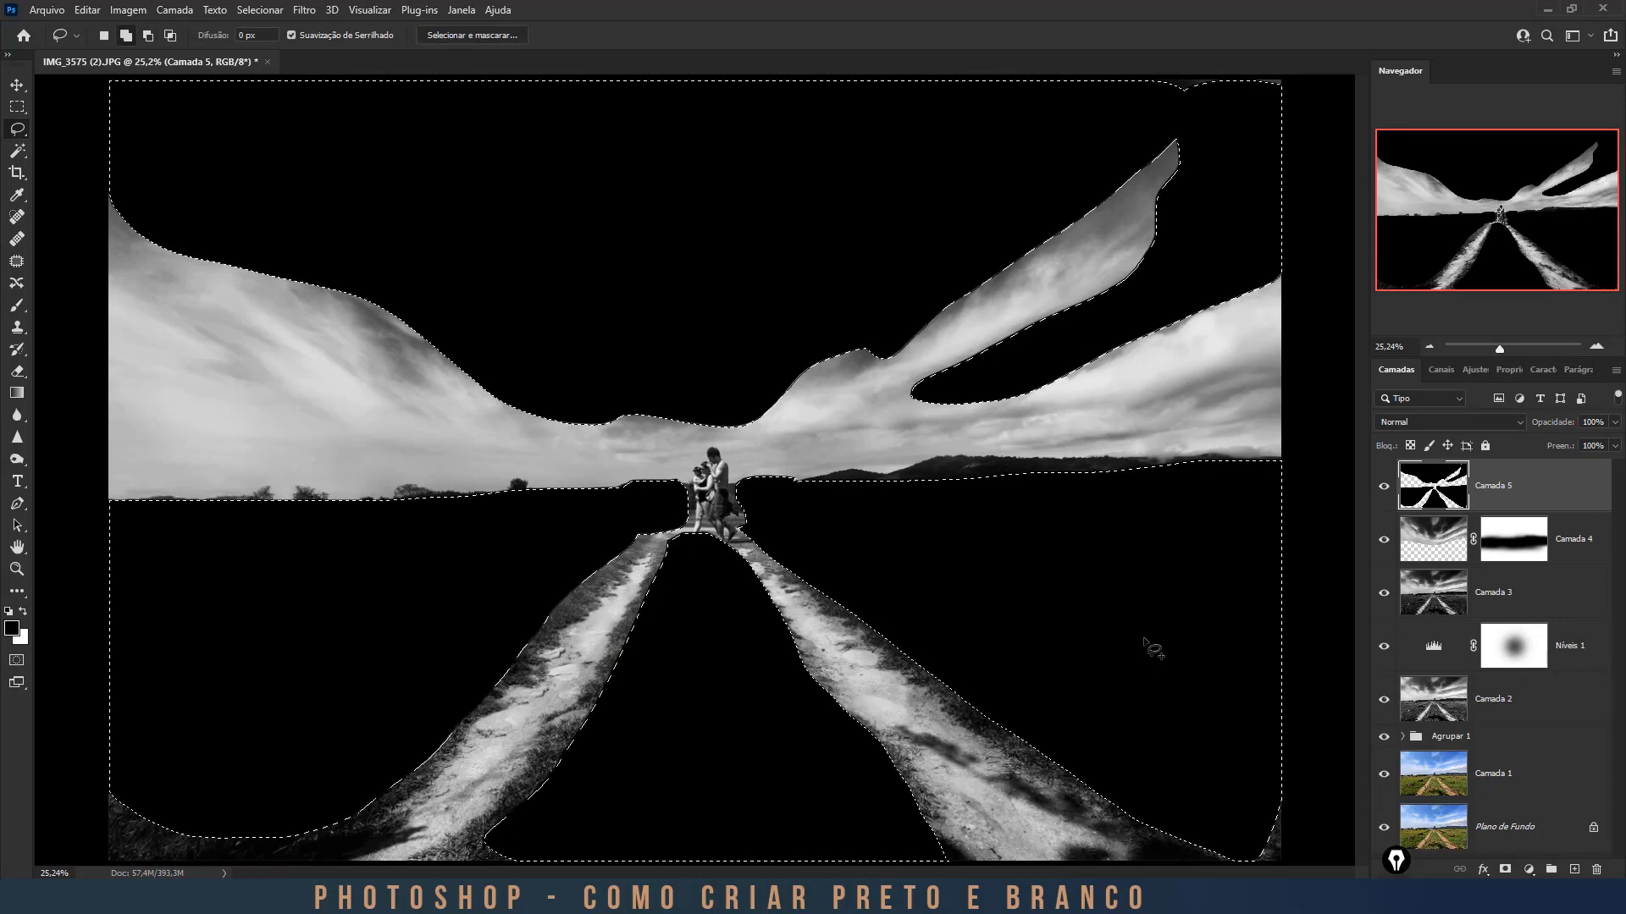
# Apply a Gaussian Blur with a radius of 1000 pixels to the black shapes on Camada 5.
pyautogui.click(304, 10)
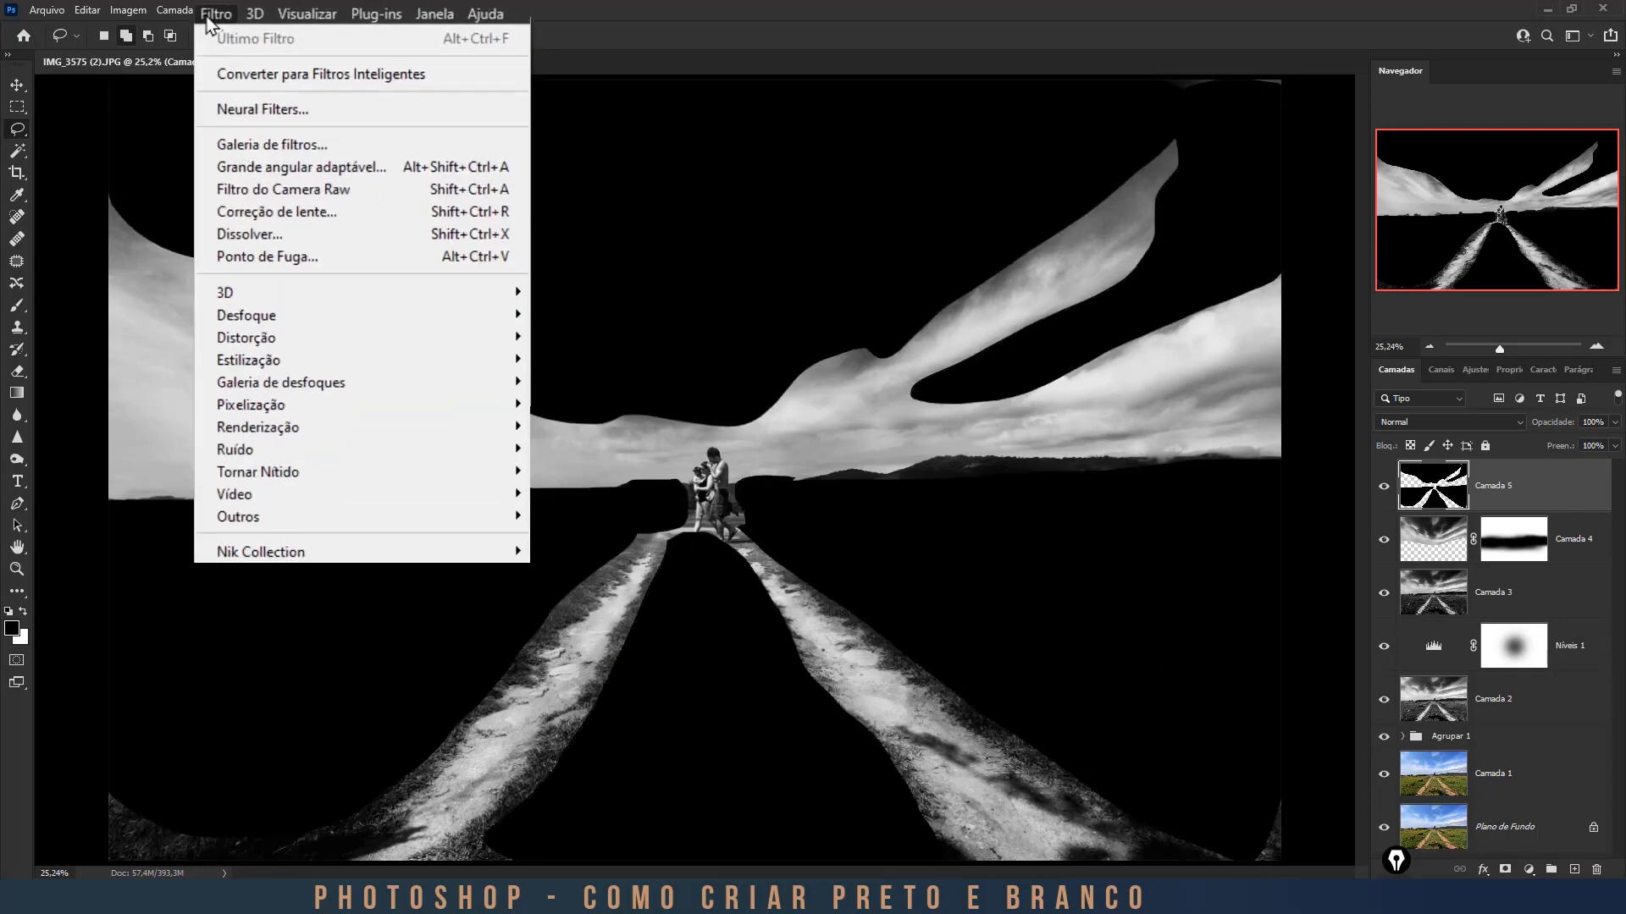
pyautogui.moveTo(161, 461)
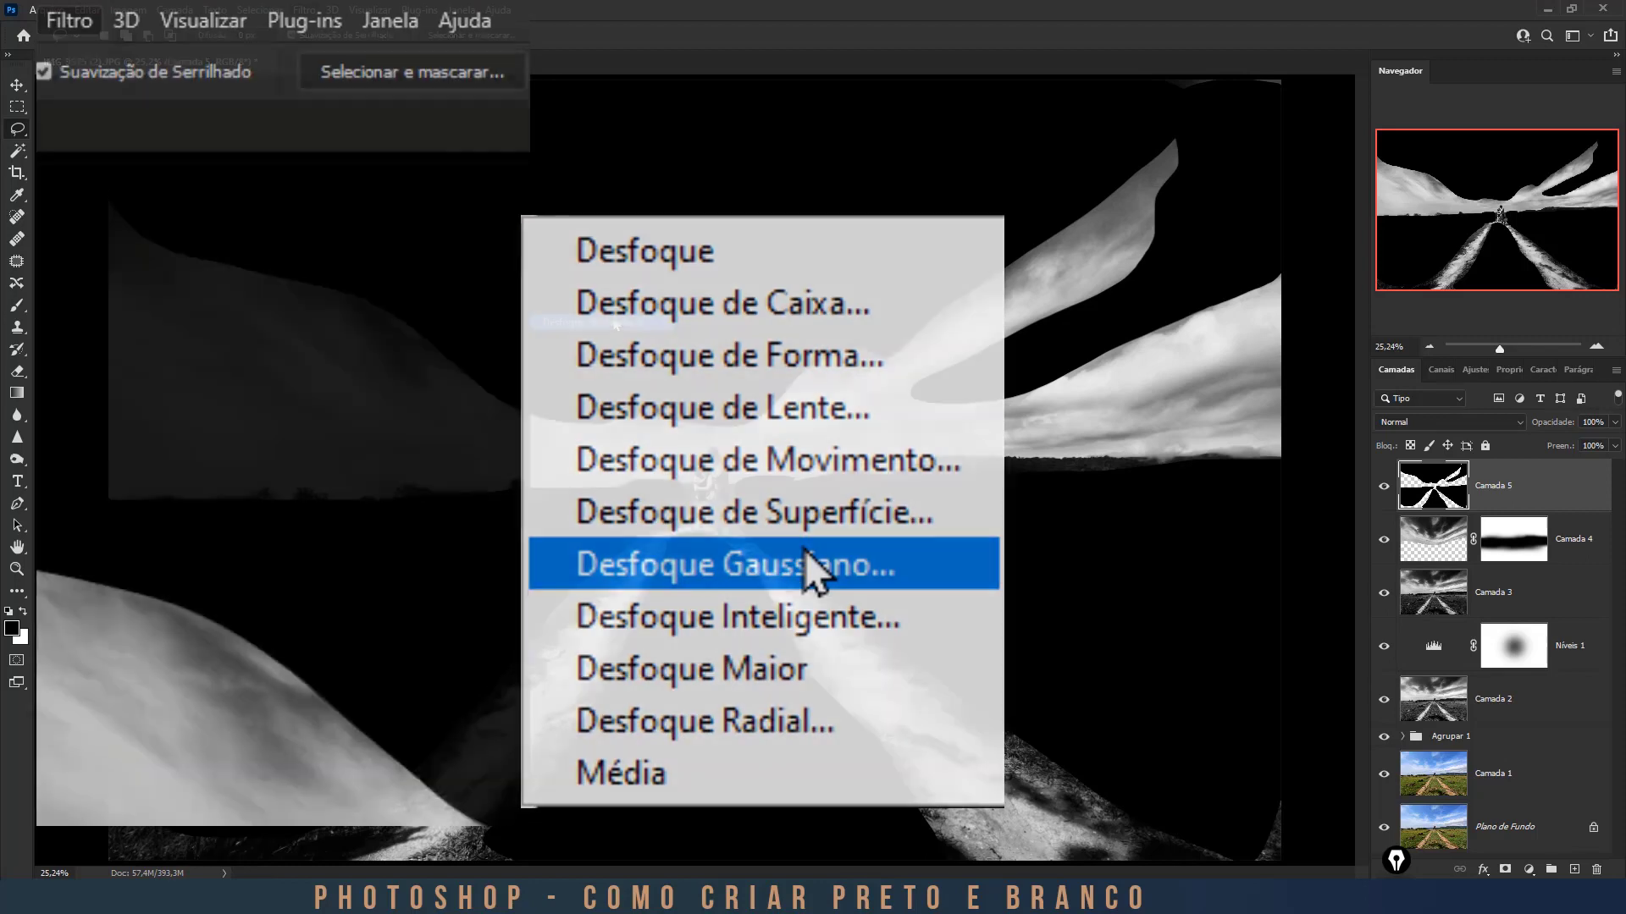
pyautogui.click(812, 567)
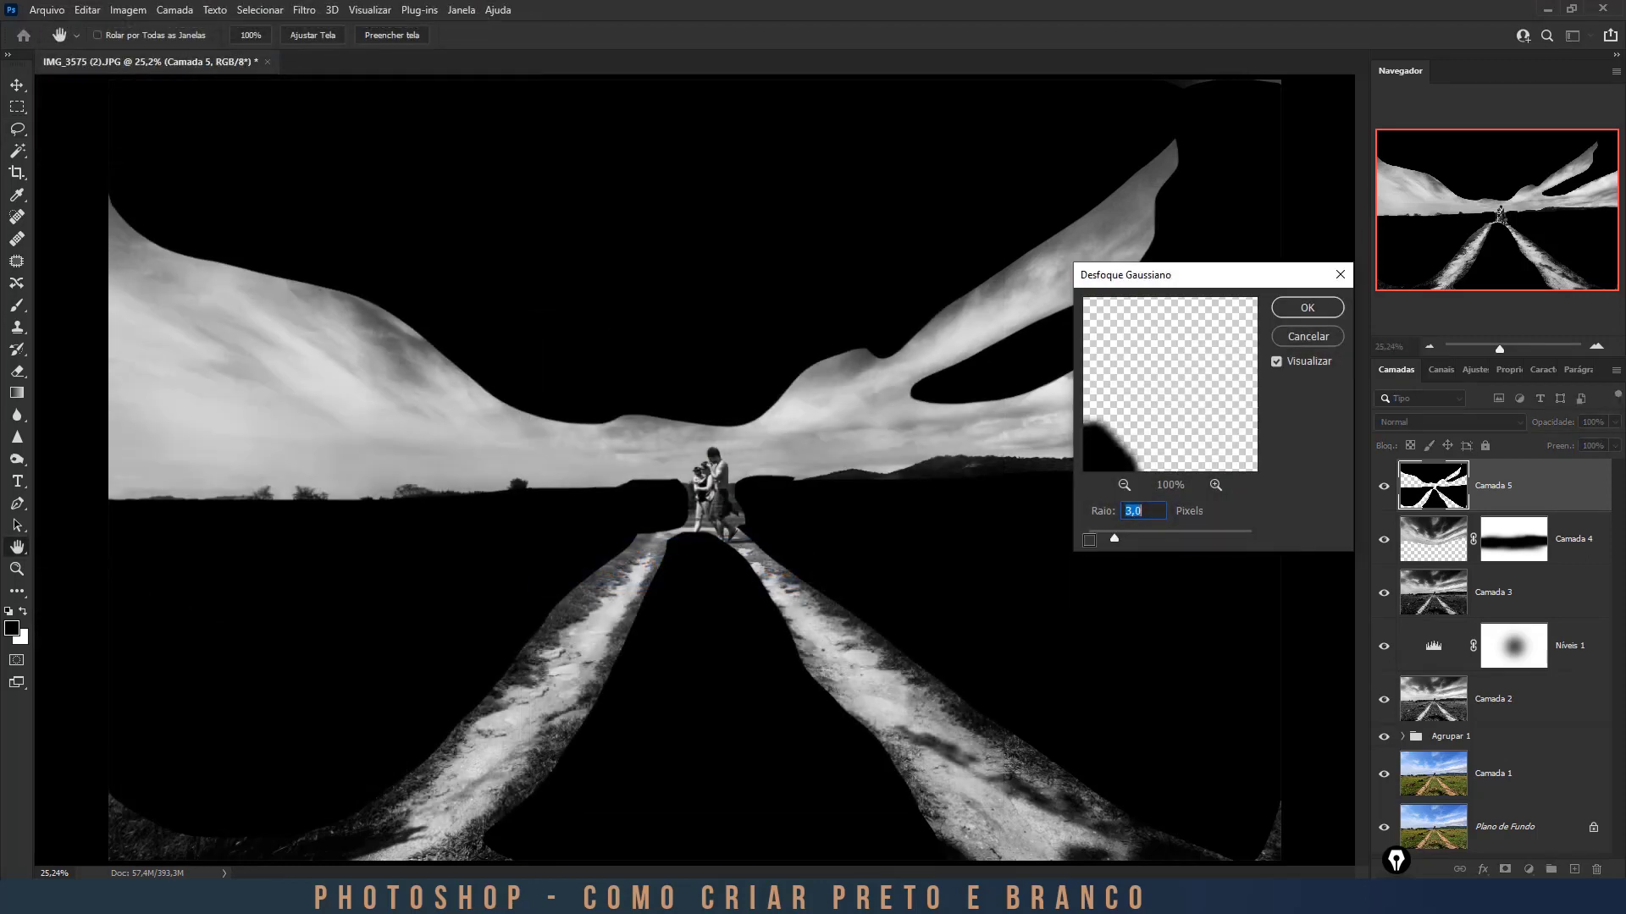
pyautogui.moveTo(1102, 542); pyautogui.dragTo(1282, 543)
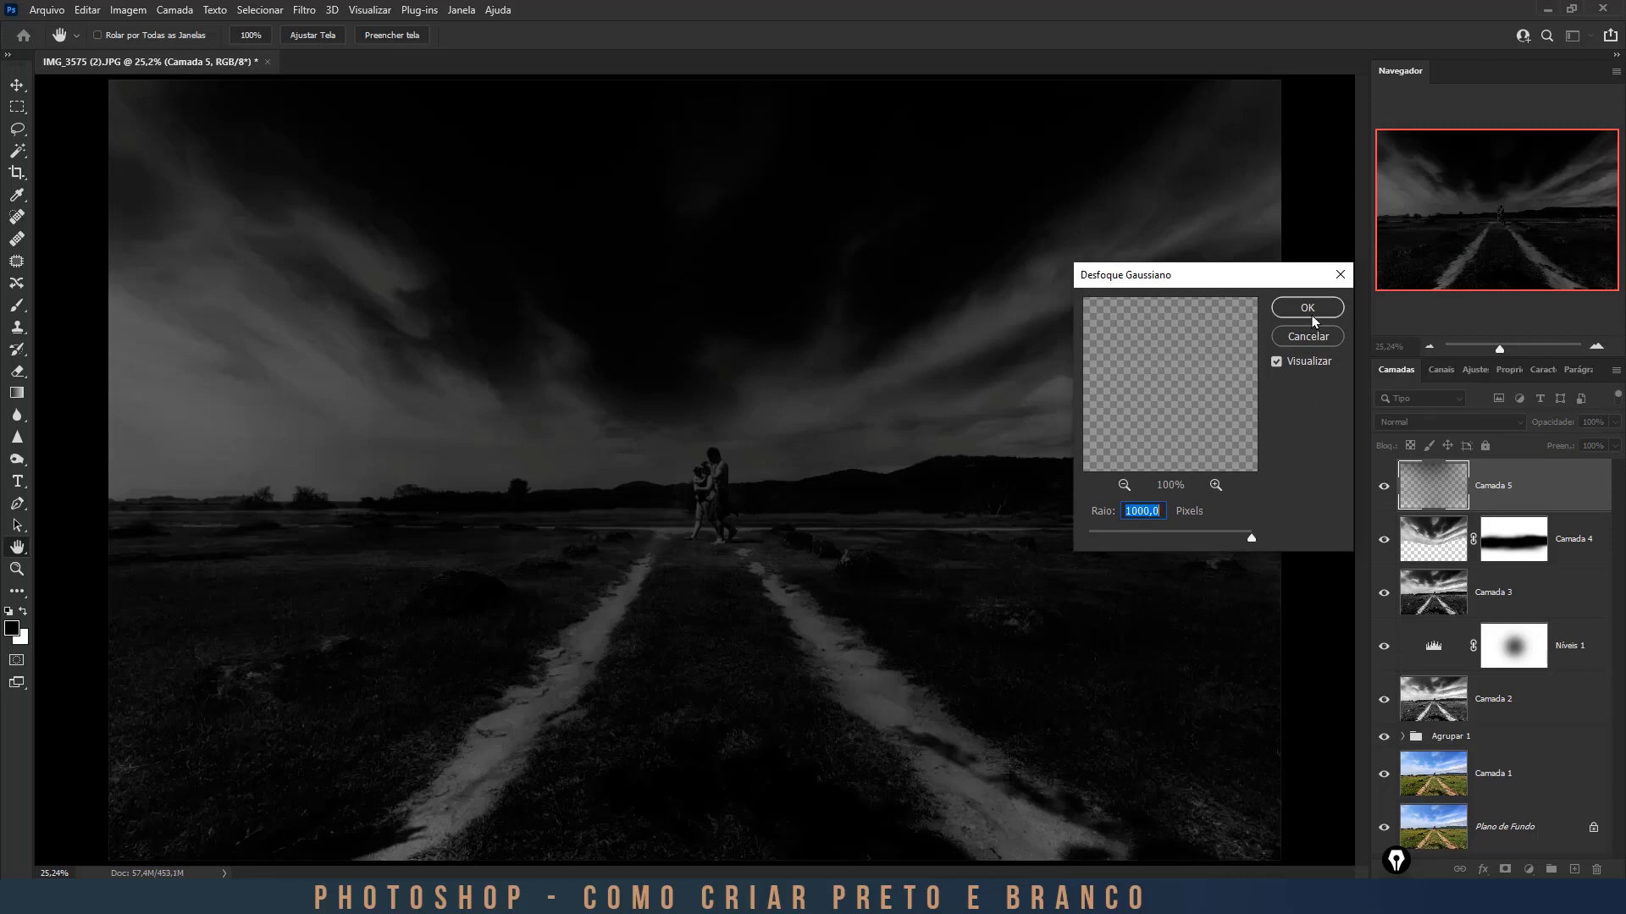
pyautogui.click(1311, 314)
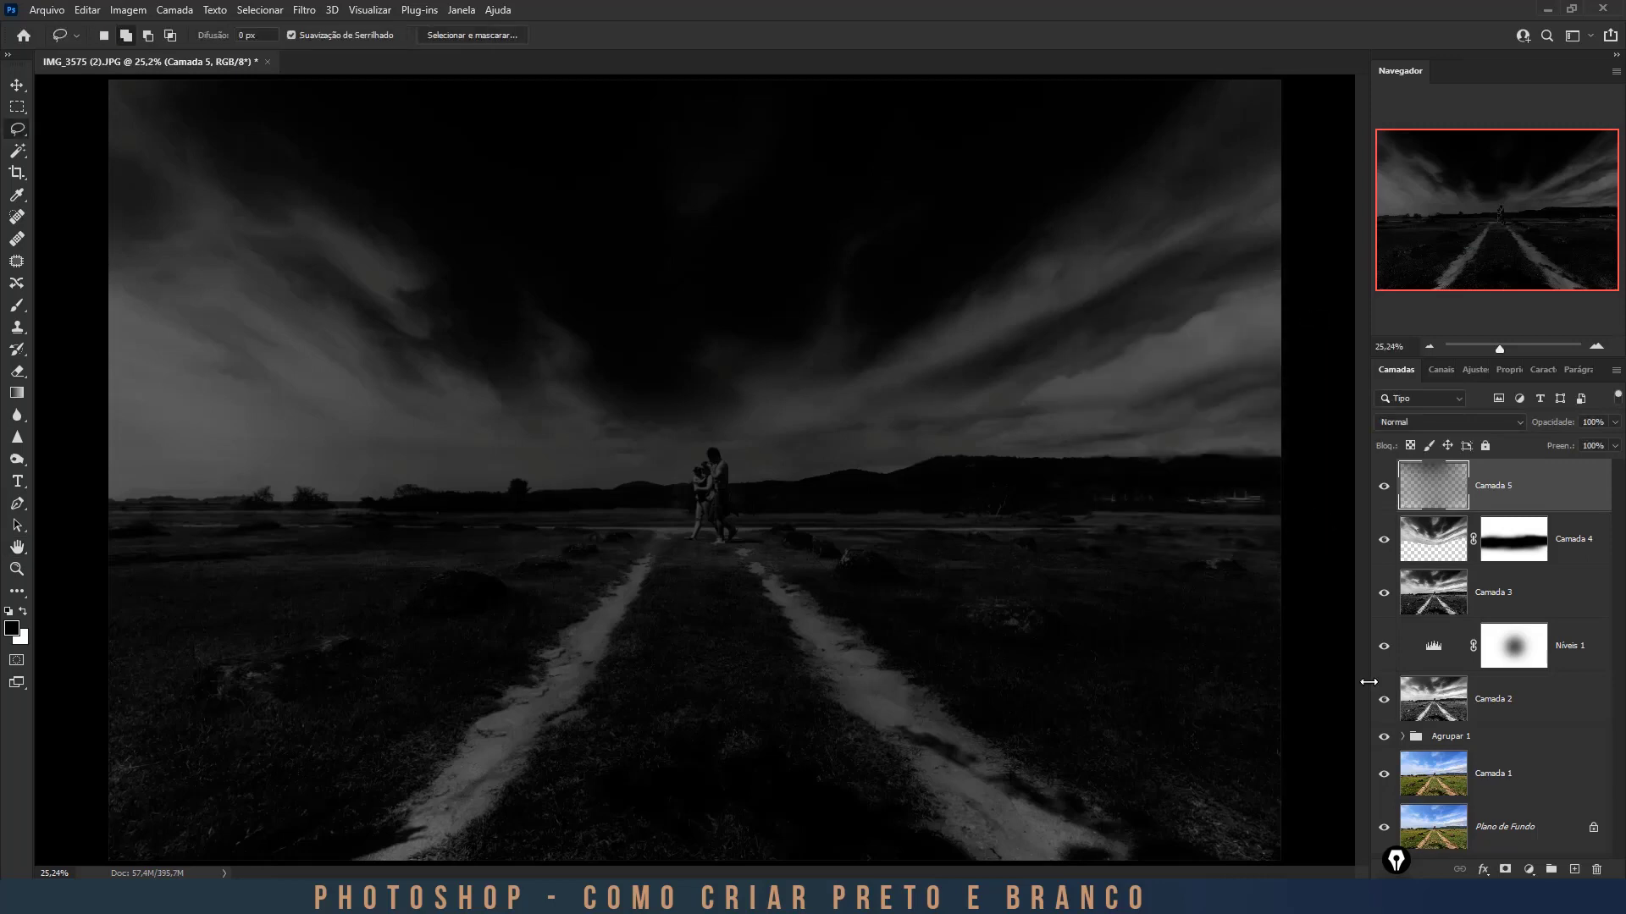
# Add a layer mask to Camada 5 and set the layer to 50% opacity with the Sobrepor blend mode.
pyautogui.click(1504, 870)
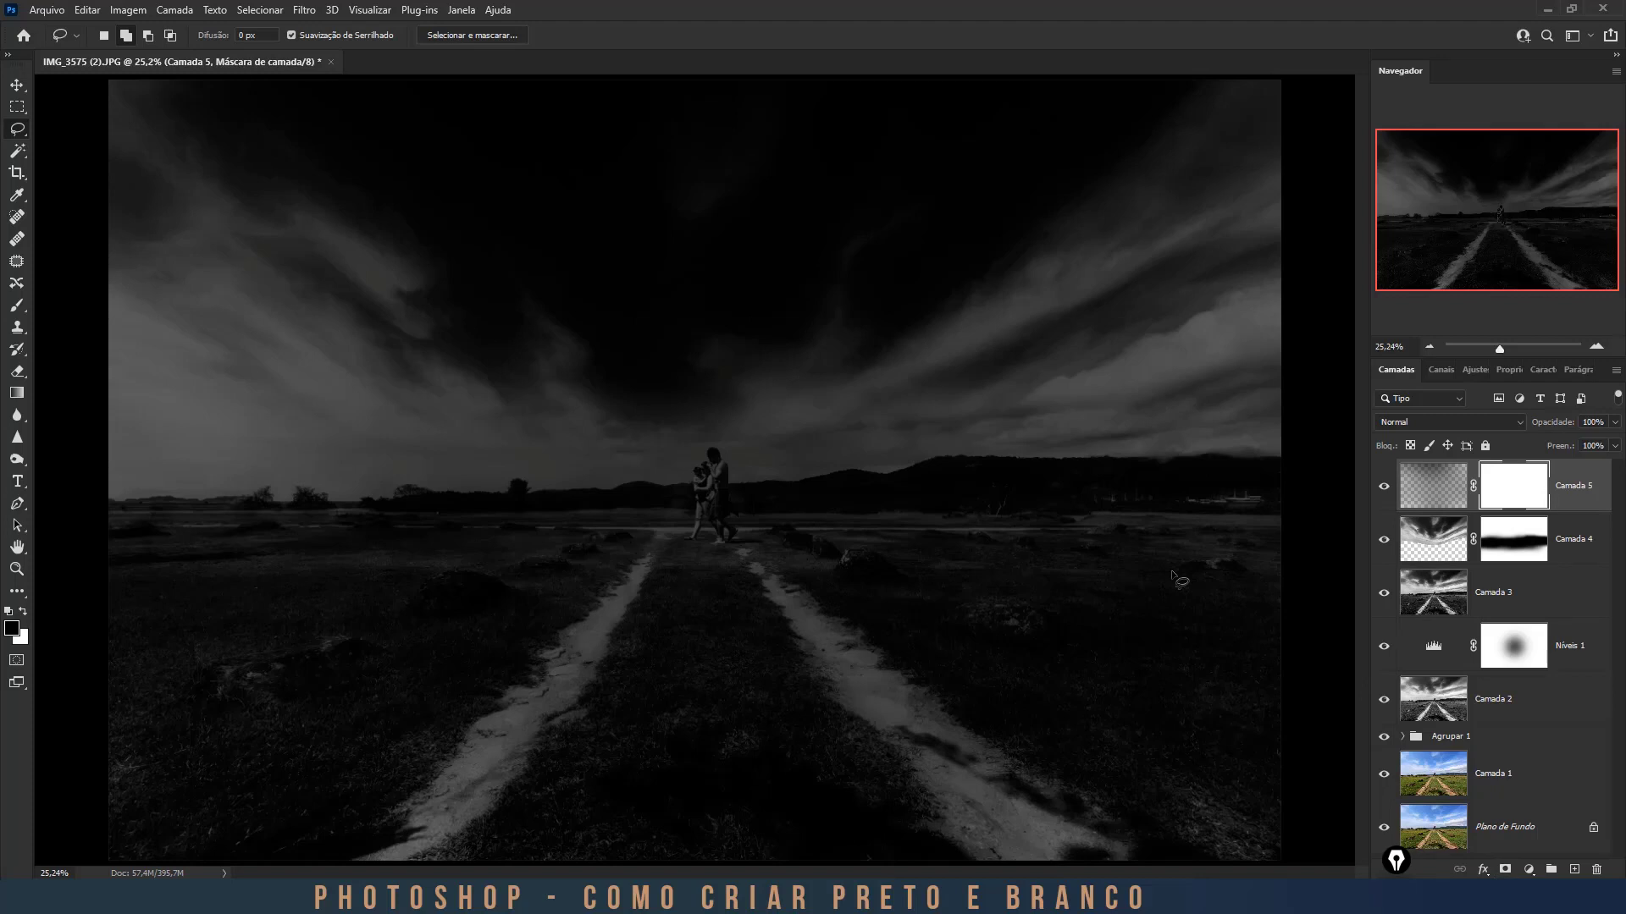
pyautogui.moveTo(1559, 427); pyautogui.dragTo(1521, 427)
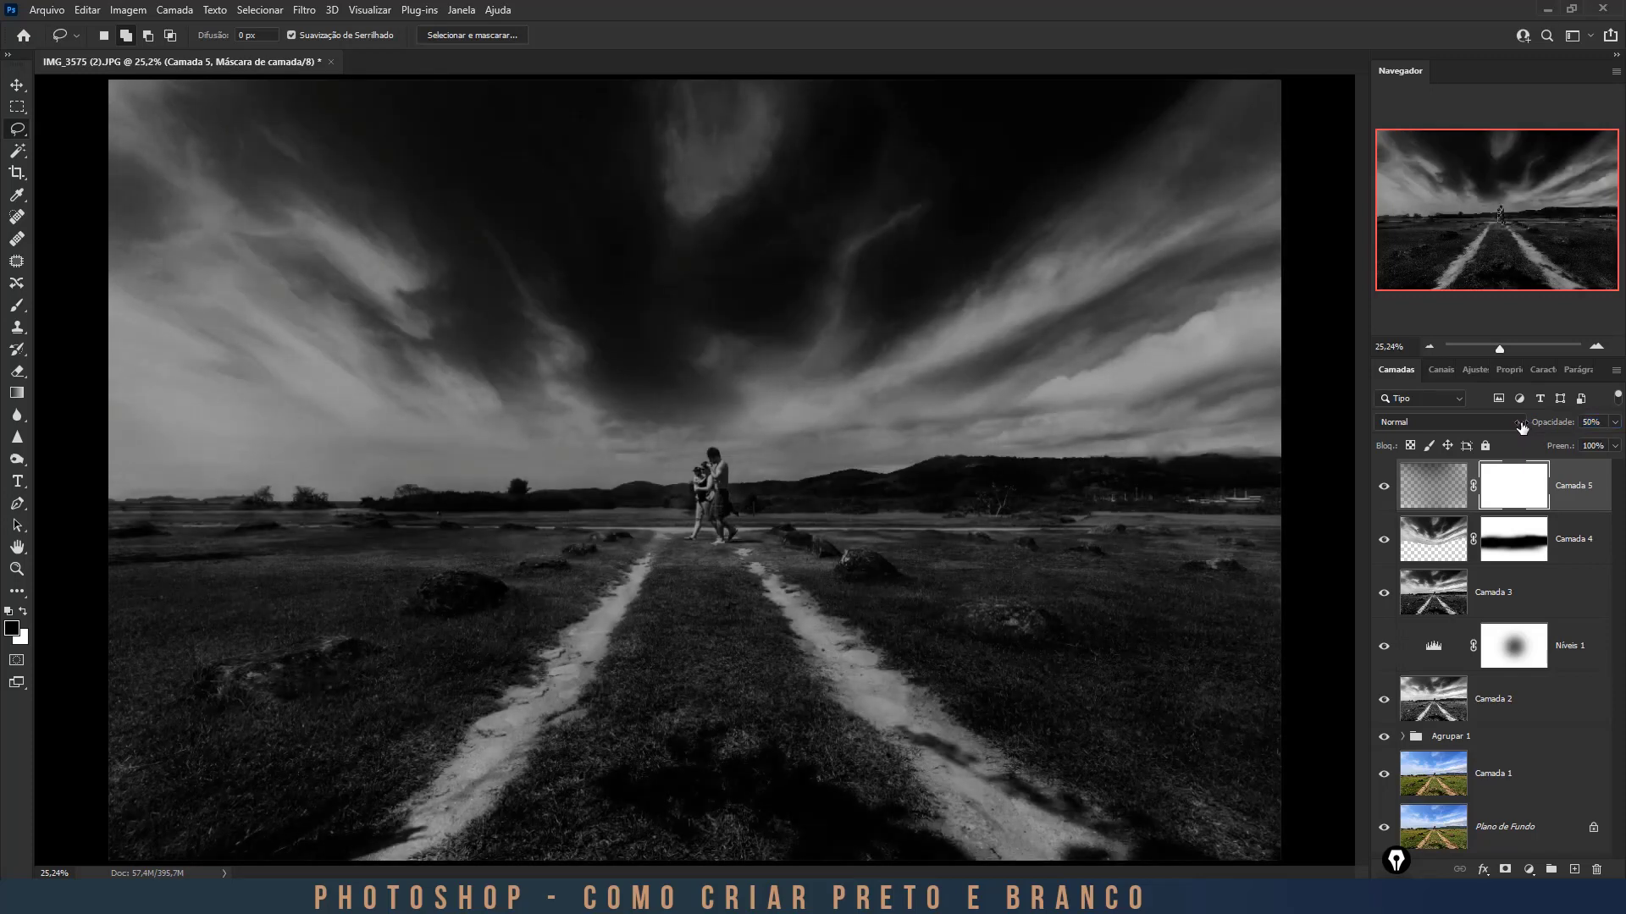
pyautogui.click(1516, 421)
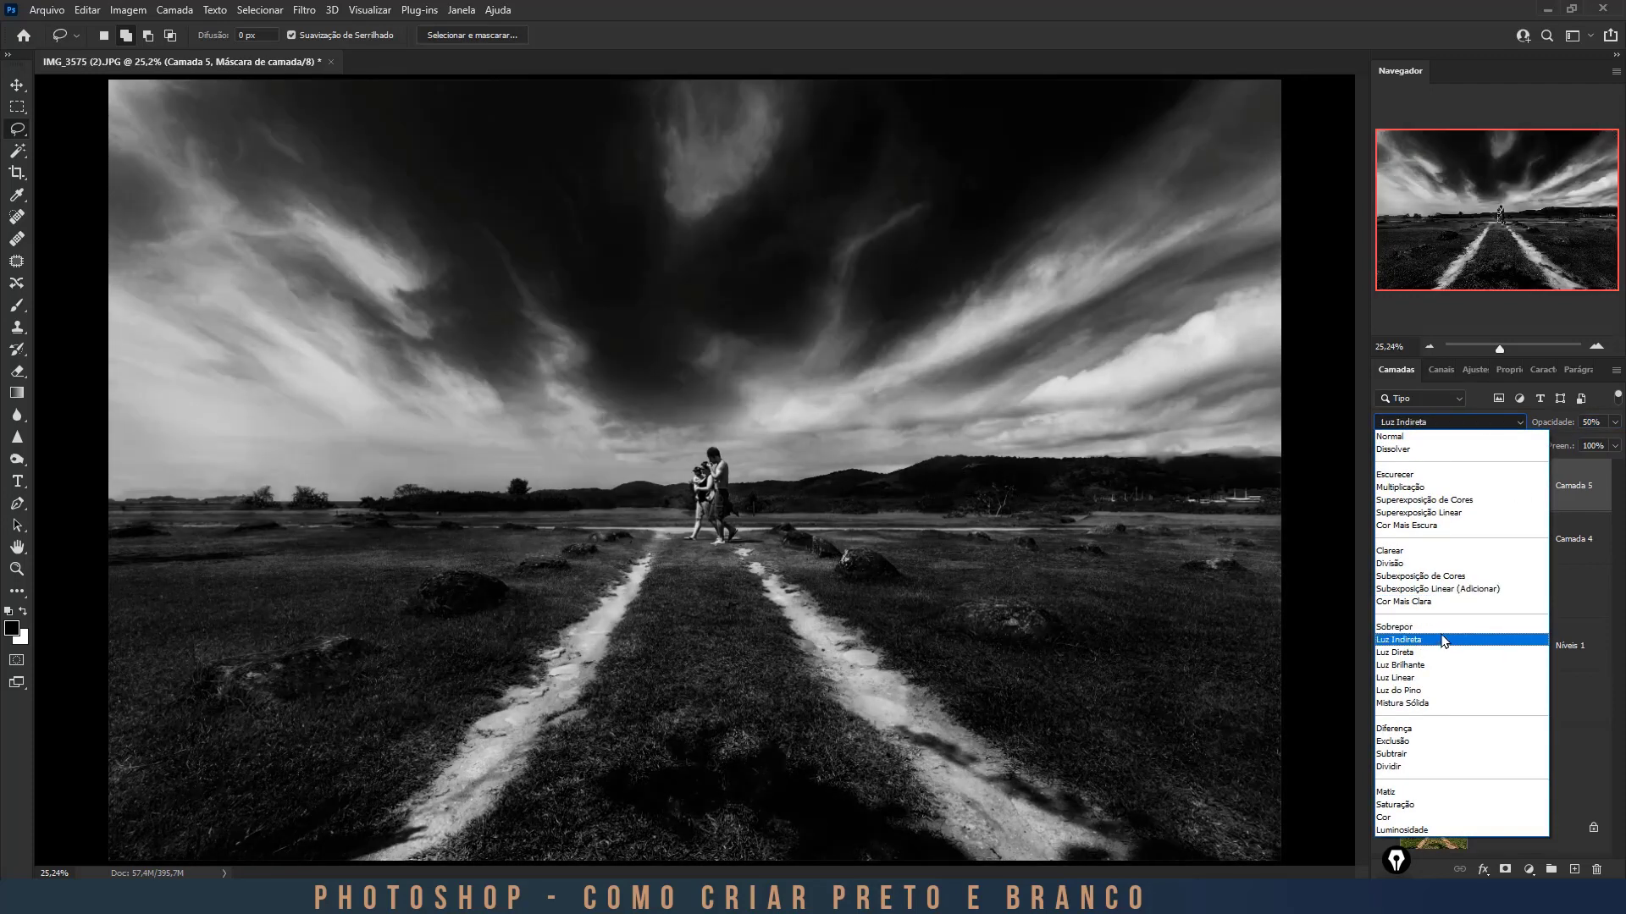
pyautogui.click(1445, 635)
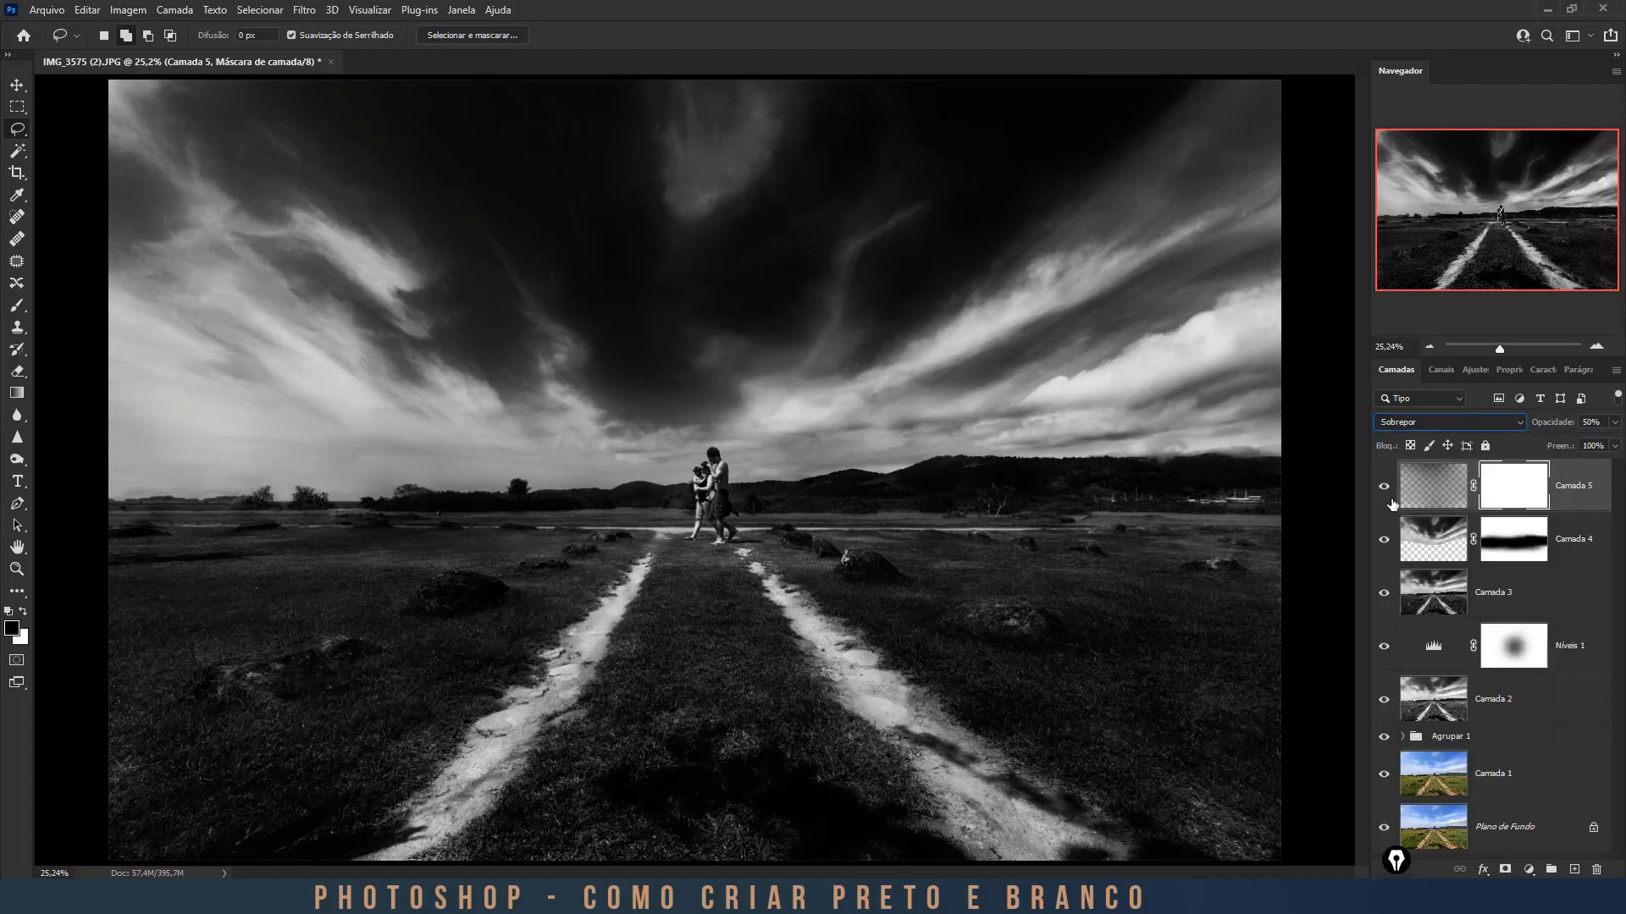
# Paint black on Camada 5's mask around the couple with a very large soft brush at 50% opacity.
pyautogui.press('b')
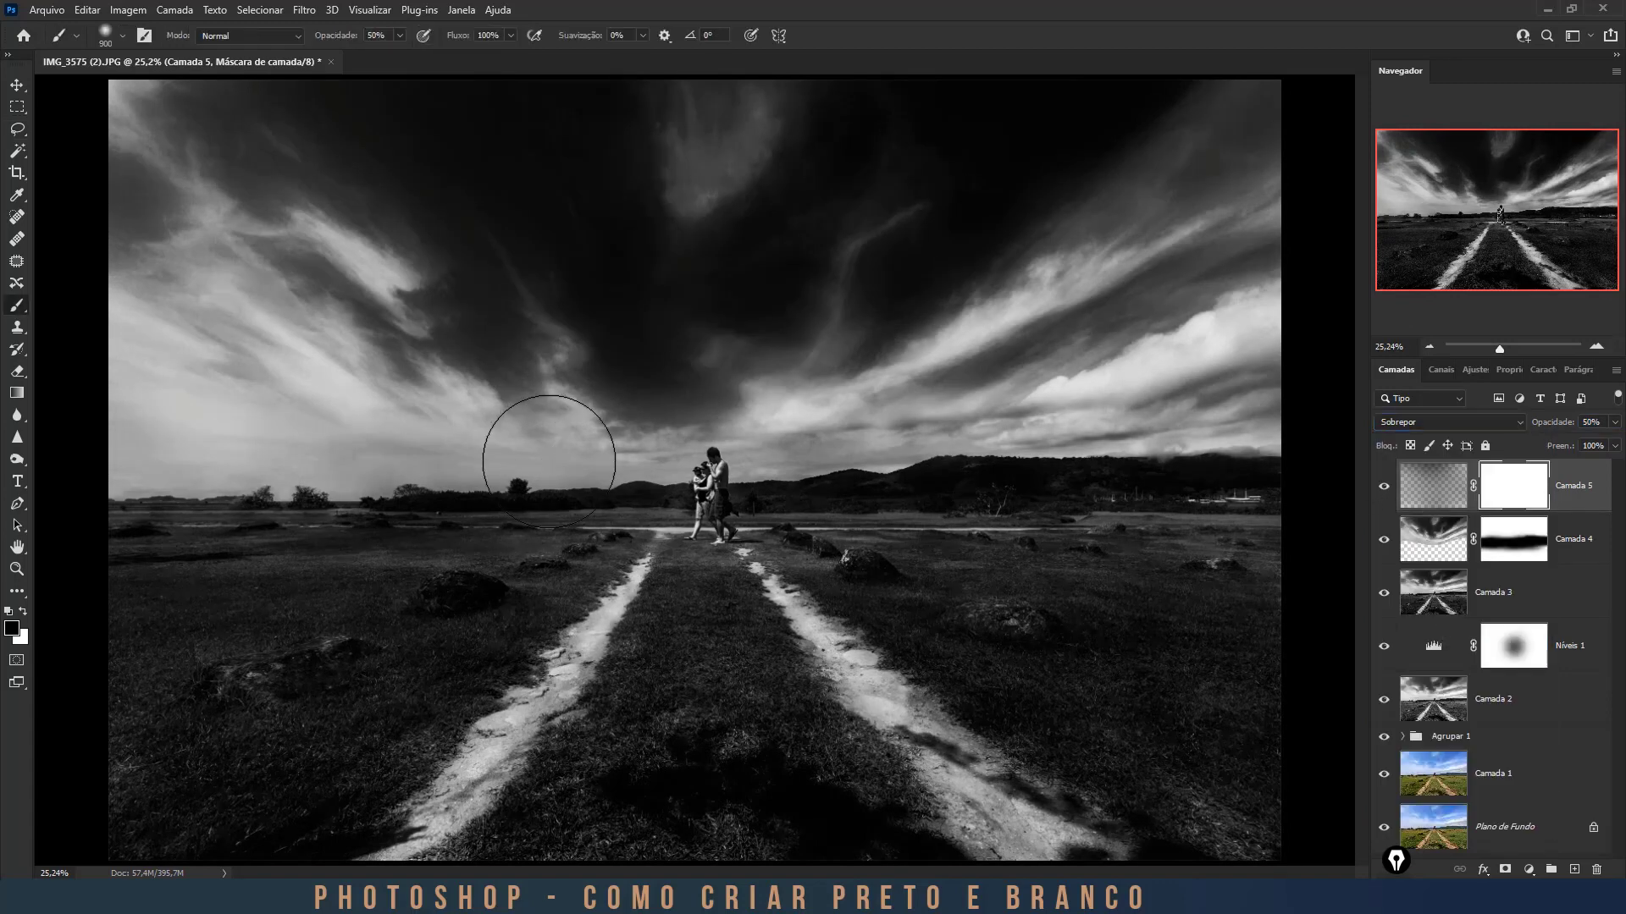
pyautogui.press('x')
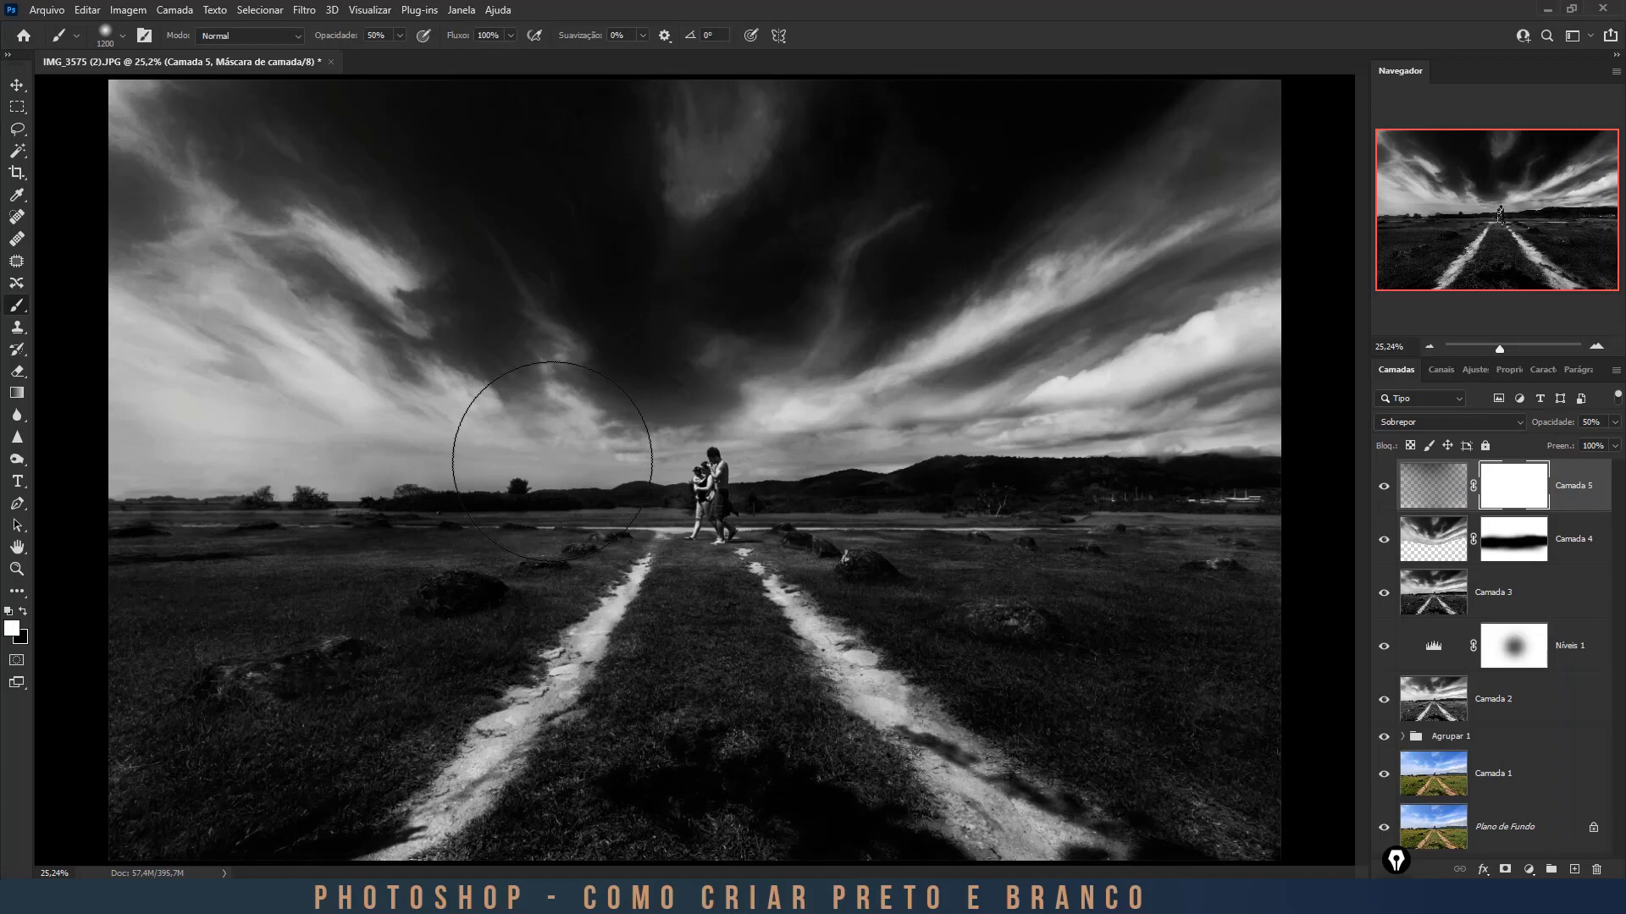
pyautogui.press(']')
pyautogui.press(']')
pyautogui.press(']')
pyautogui.press(']')
pyautogui.press(']')
pyautogui.press(']')
pyautogui.press(']')
pyautogui.press(']')
pyautogui.press(']')
pyautogui.press(']')
pyautogui.press(']')
pyautogui.press(']')
pyautogui.press(']')
pyautogui.press(']')
pyautogui.press(']')
pyautogui.press(']')
pyautogui.press(']')
pyautogui.press(']')
pyautogui.press(']')
pyautogui.press(']')
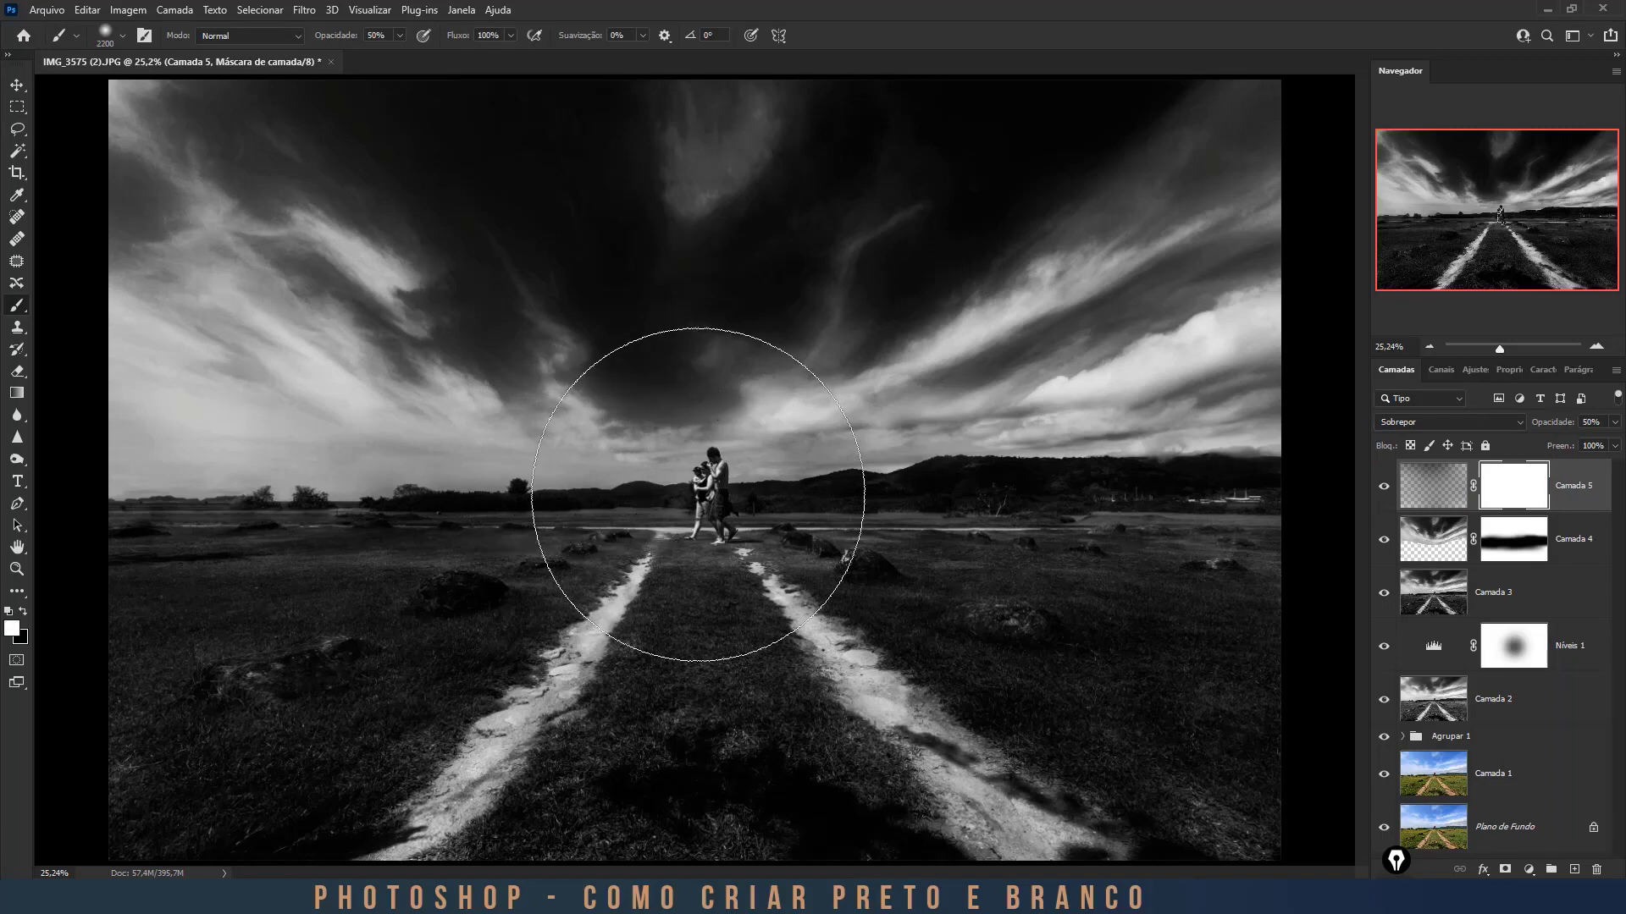
pyautogui.press('x')
pyautogui.click(701, 488)
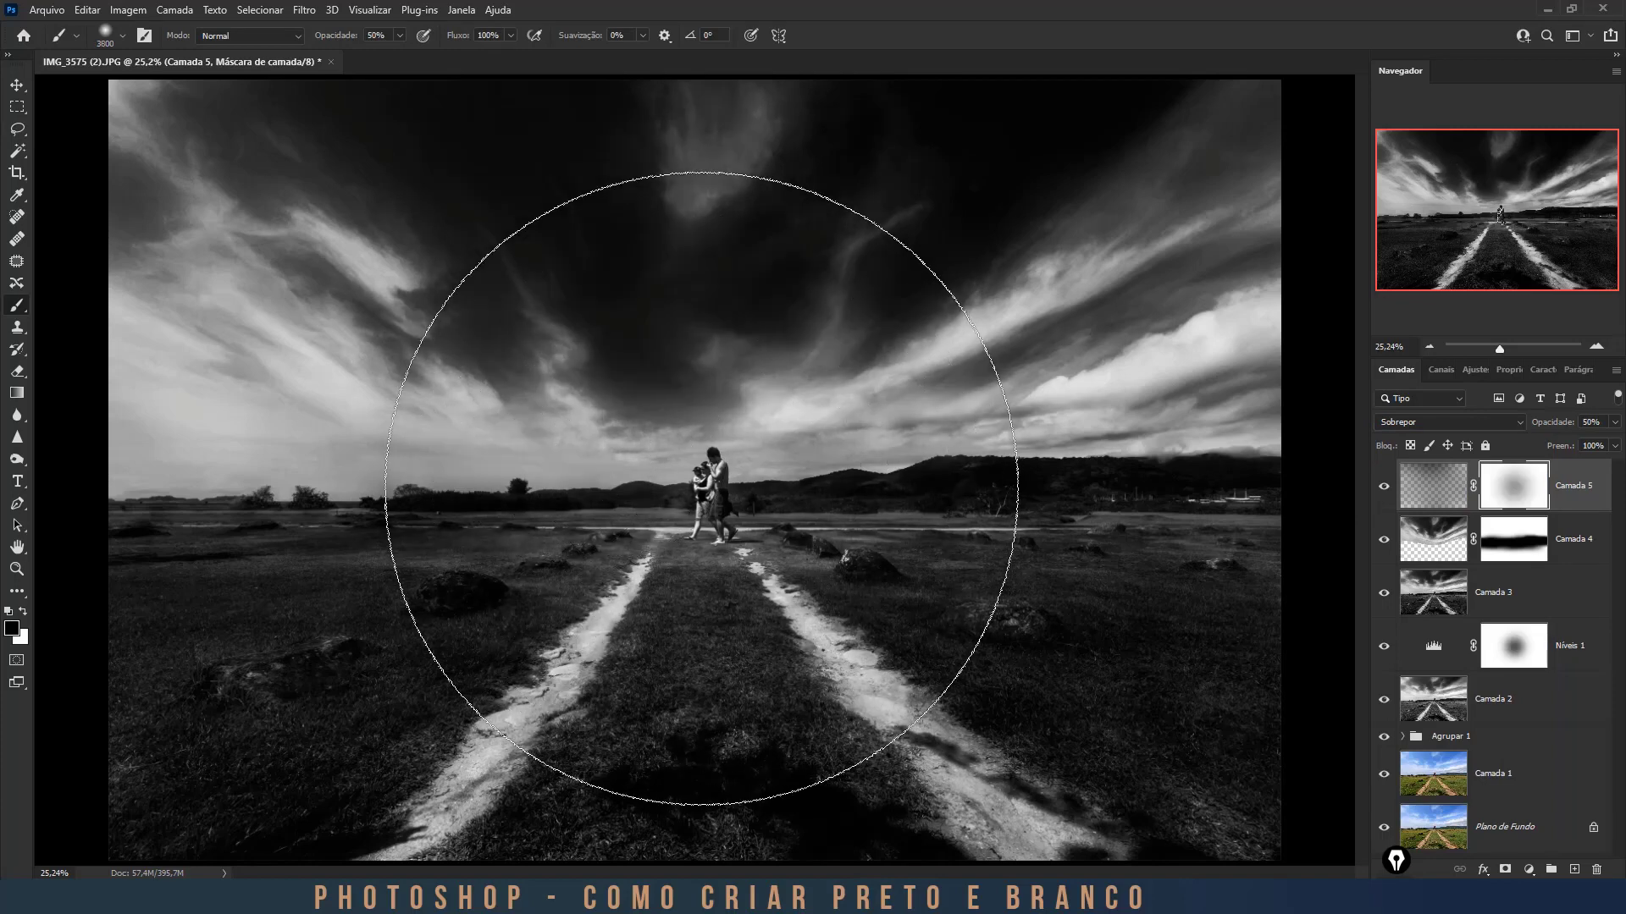
# Reduce the brush to 250 px at 100% opacity and paint black on Camada 5's mask along both dirt tracks.
pyautogui.press('[')
pyautogui.press('[')
pyautogui.press('[')
pyautogui.press('[')
pyautogui.press('[')
pyautogui.press('[')
pyautogui.press('[')
pyautogui.press('[')
pyautogui.press('[')
pyautogui.press('[')
pyautogui.press('[')
pyautogui.press('[')
pyautogui.press('[')
pyautogui.press('[')
pyautogui.press('[')
pyautogui.press('[')
pyautogui.press('[')
pyautogui.press('[')
pyautogui.press('[')
pyautogui.press('[')
pyautogui.press('0')
pyautogui.moveTo(743, 541); pyautogui.dragTo(1059, 846)
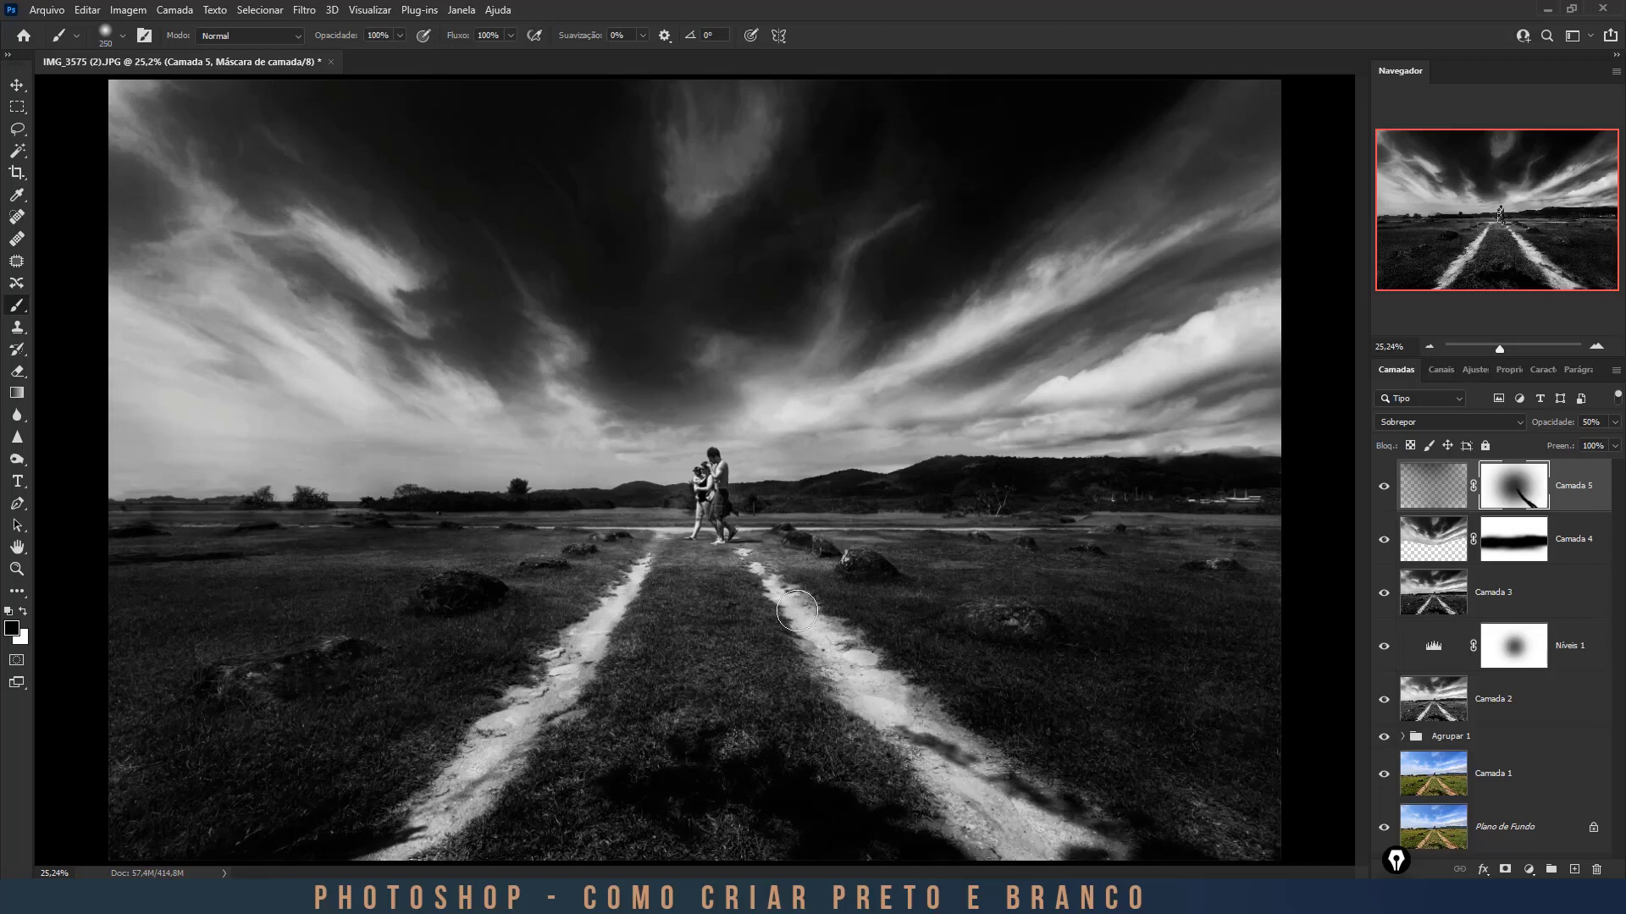
pyautogui.moveTo(645, 558); pyautogui.dragTo(393, 847)
# Enlarge the brush to 600 px and paint black on Camada 5's mask over the bright cloud streaks.
pyautogui.press(']')
pyautogui.press(']')
pyautogui.press(']')
pyautogui.press(']')
pyautogui.moveTo(335, 301)
pyautogui.mouseDown()
pyautogui.moveTo(274, 331)
pyautogui.moveTo(248, 175)
pyautogui.moveTo(903, 198)
pyautogui.moveTo(1272, 100)
pyautogui.moveTo(1106, 451)
pyautogui.moveTo(579, 447)
pyautogui.moveTo(445, 545)
pyautogui.mouseUp()
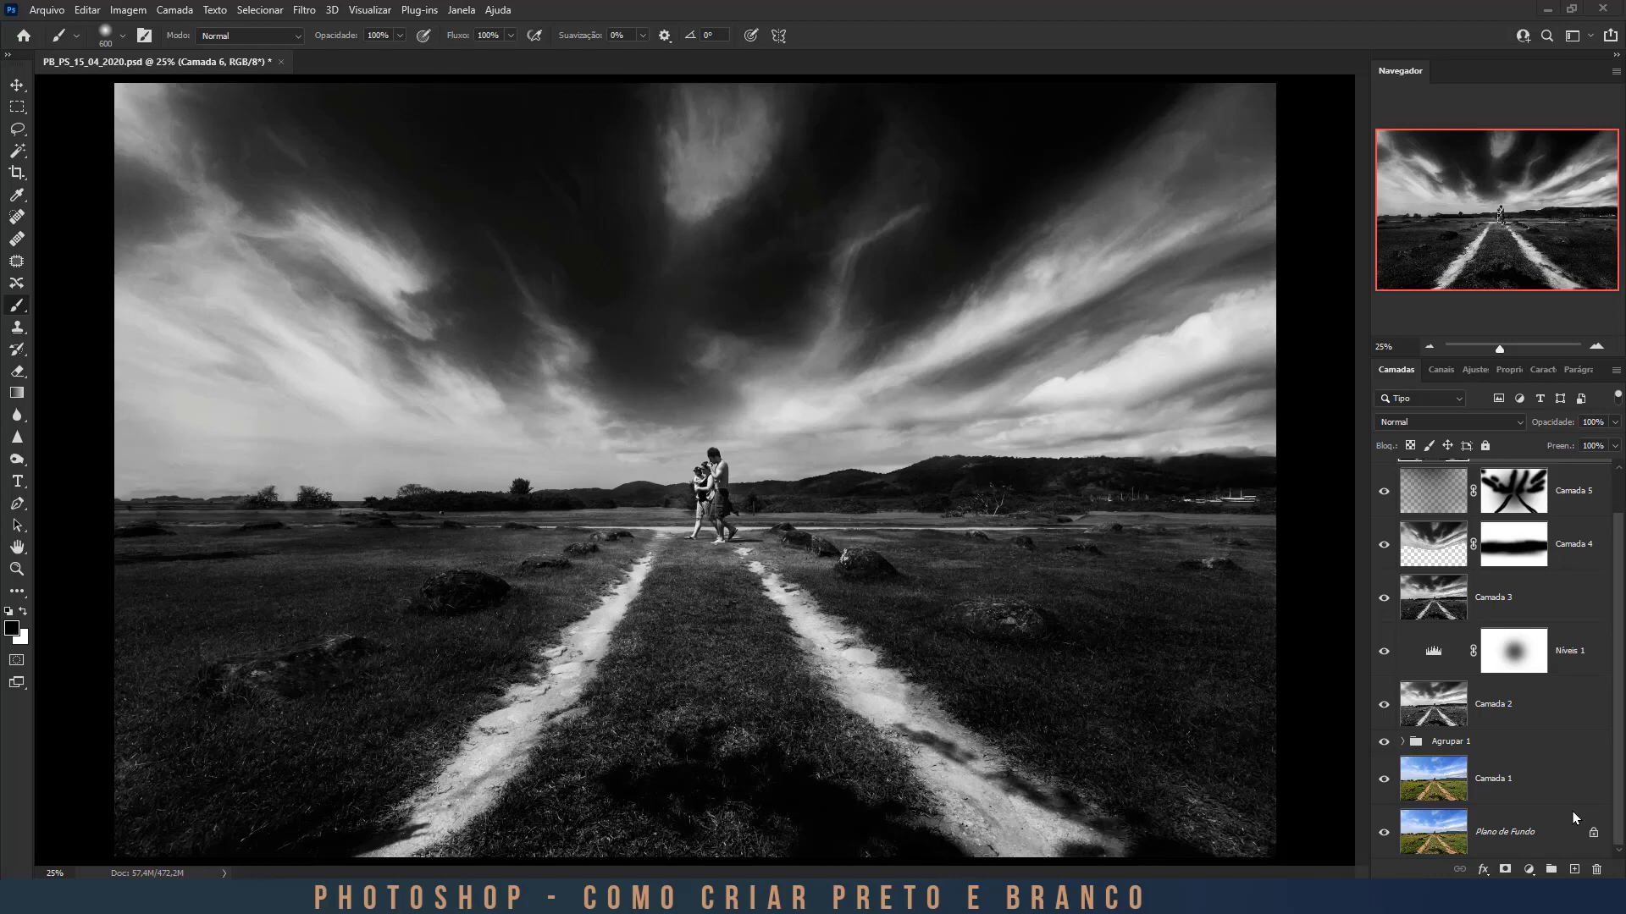
# Compare the original colour photo on Plano de Fundo with the finished black-and-white edit in PB_PS_15_04_2020.psd.
pyautogui.keyDown('alt'); pyautogui.click(1384, 834); pyautogui.keyUp('alt')
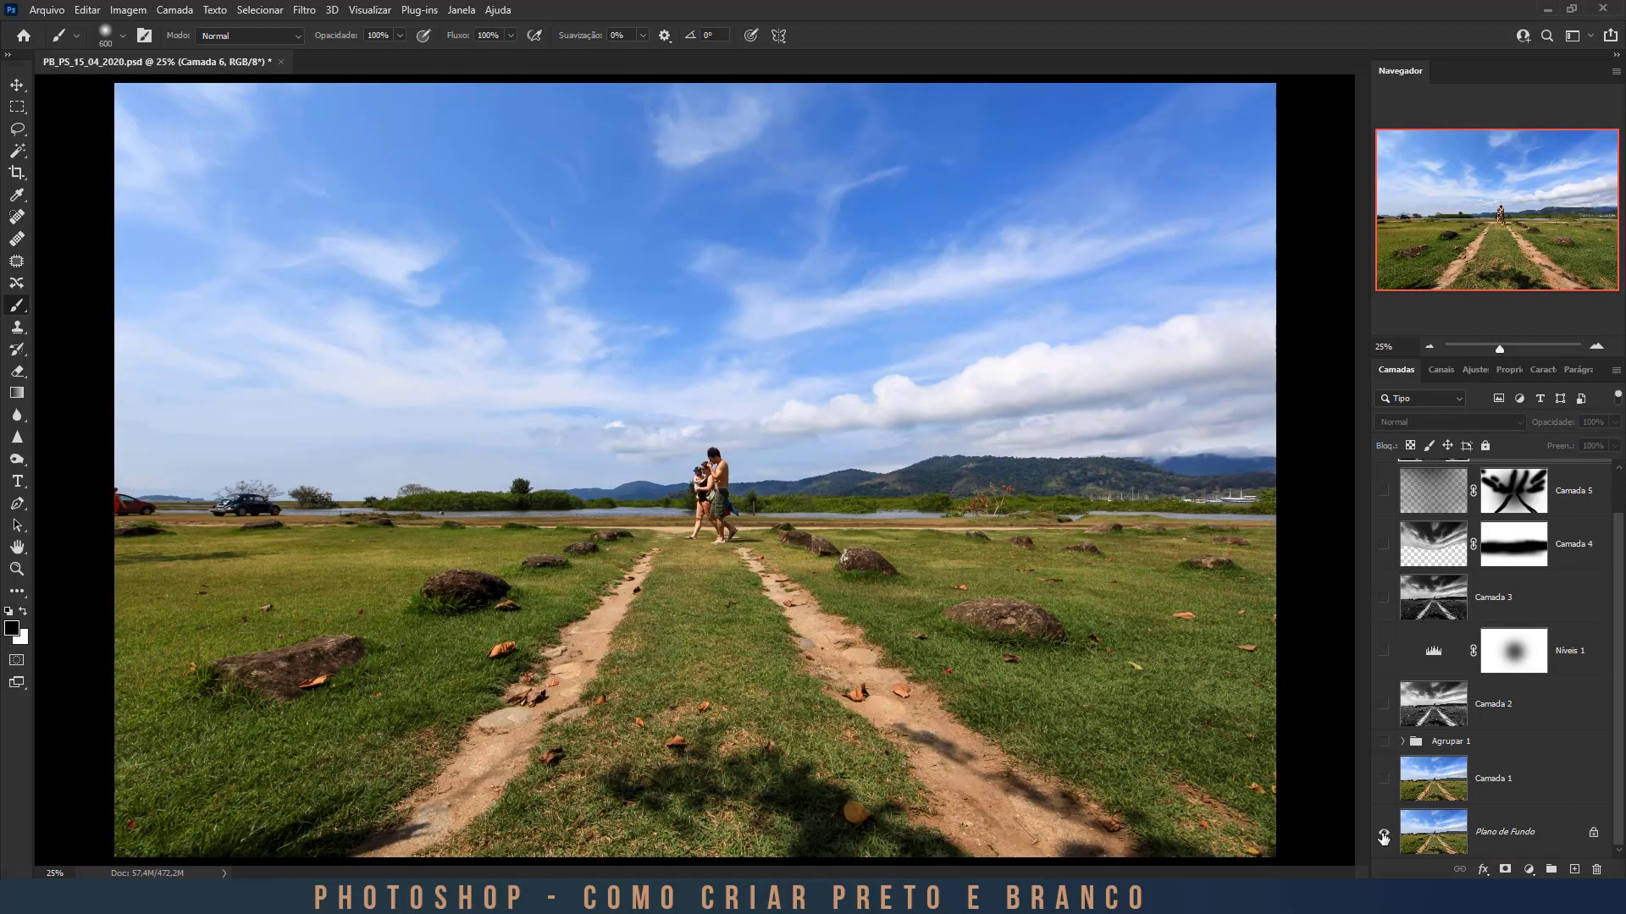
pyautogui.keyDown('alt'); pyautogui.click(1383, 835); pyautogui.keyUp('alt')
pyautogui.keyDown('alt'); pyautogui.click(1383, 837); pyautogui.keyUp('alt')
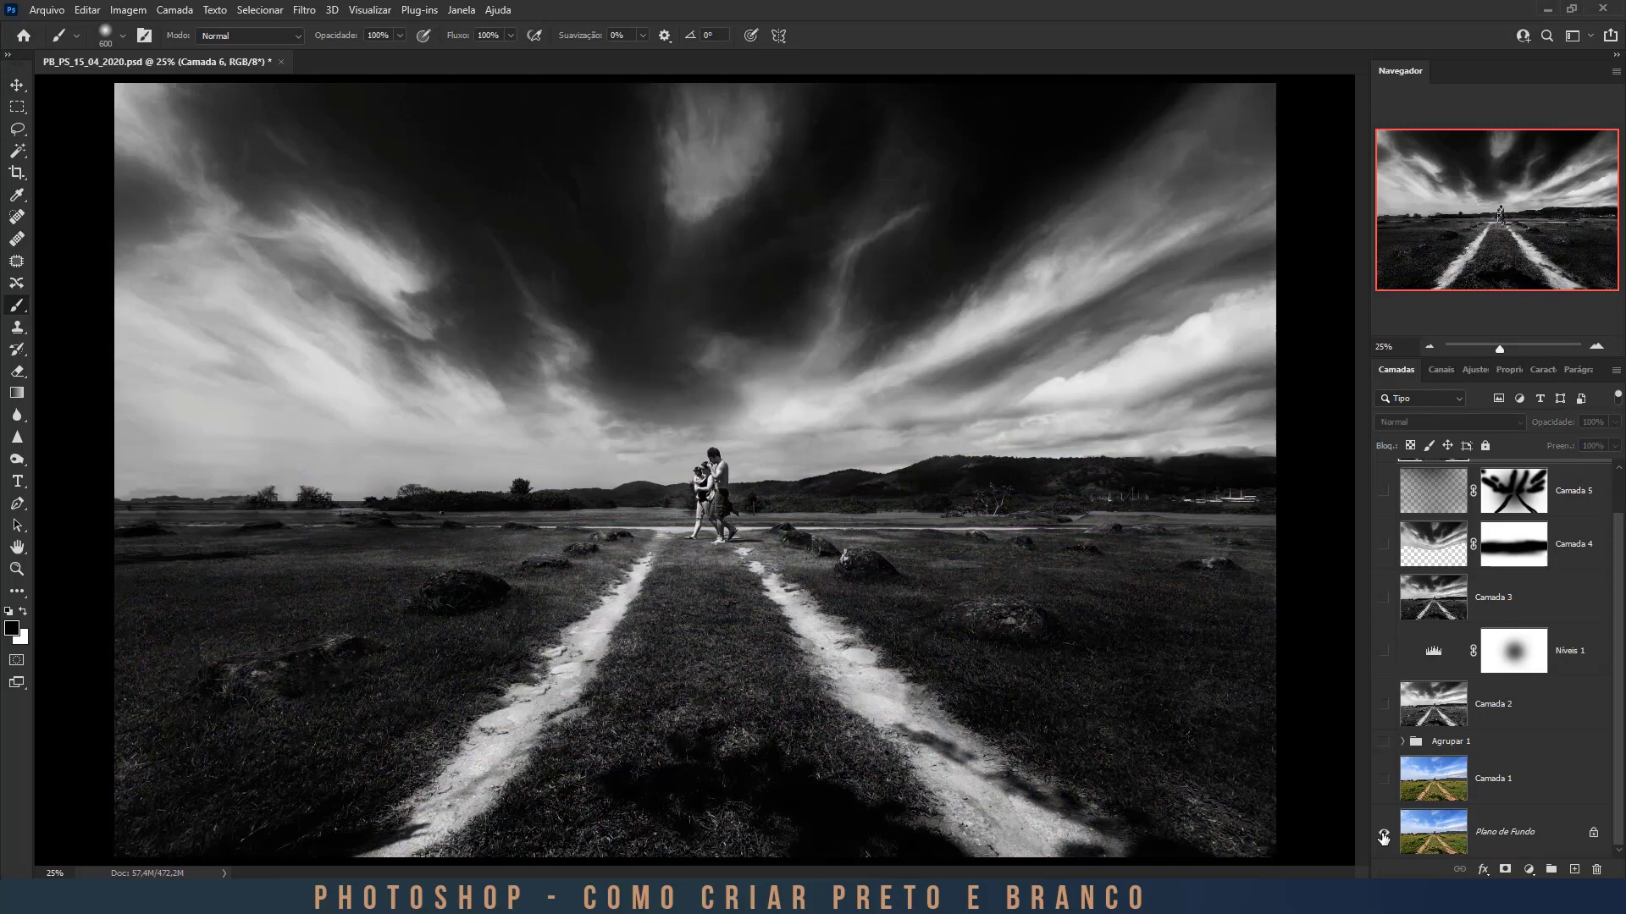
pyautogui.keyDown('alt'); pyautogui.click(1384, 837); pyautogui.keyUp('alt')
pyautogui.keyDown('alt'); pyautogui.click(1384, 838); pyautogui.keyUp('alt')
pyautogui.keyDown('alt'); pyautogui.click(1383, 837); pyautogui.keyUp('alt')
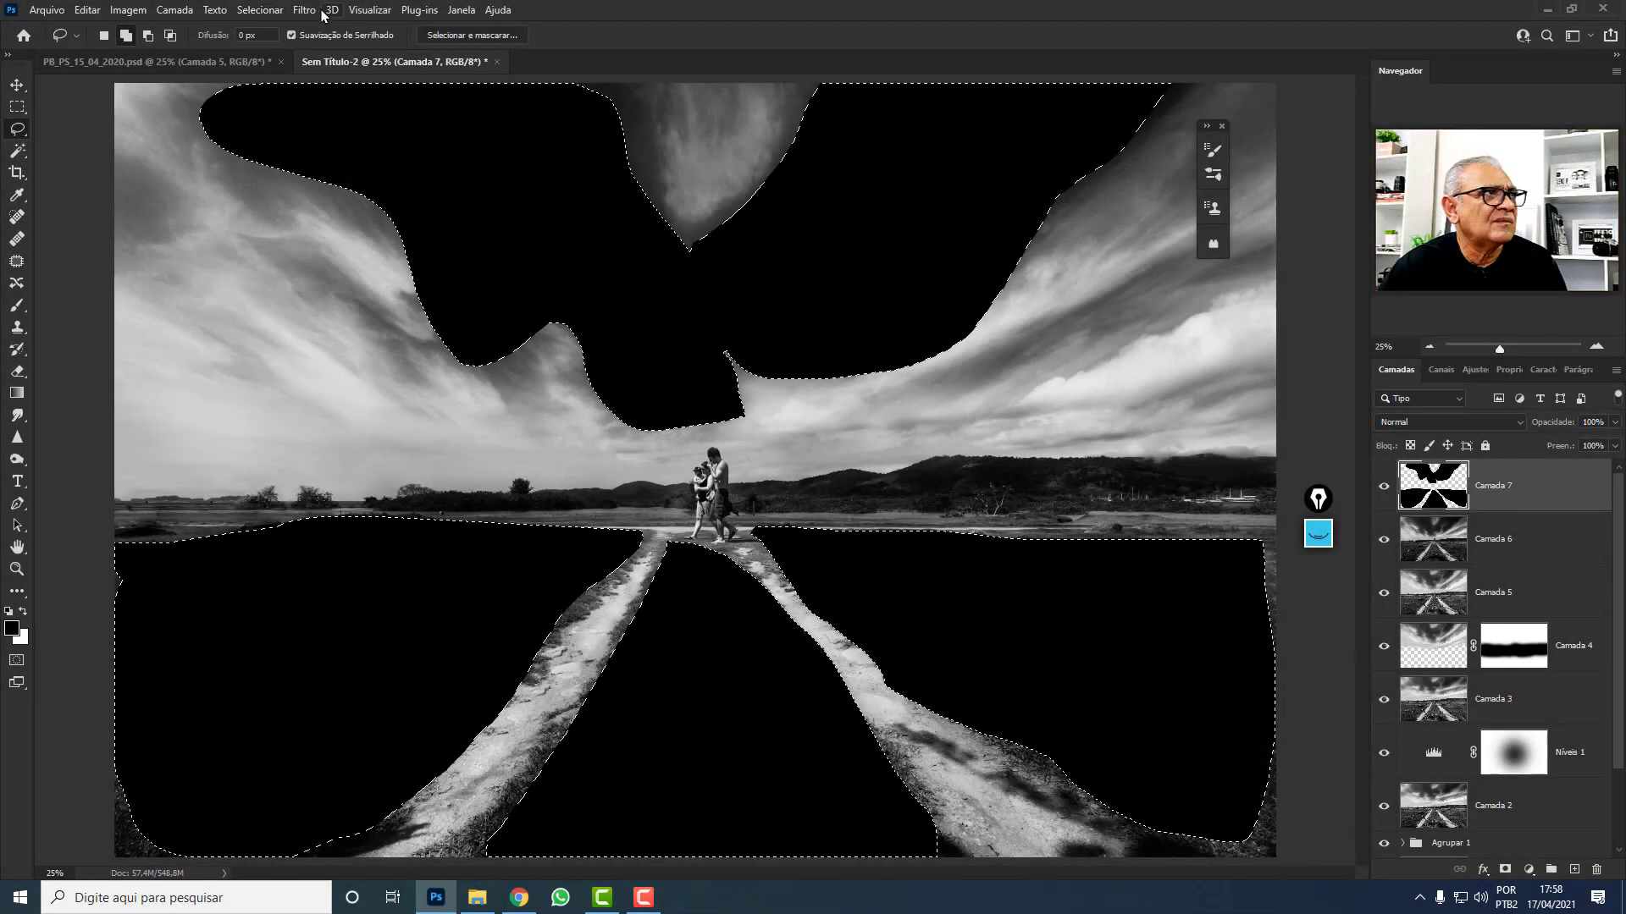
# Apply a Gaussian Blur to the black-filled shapes on Camada 7 in Sem Título-2.
pyautogui.click(305, 10)
pyautogui.moveTo(406, 227)
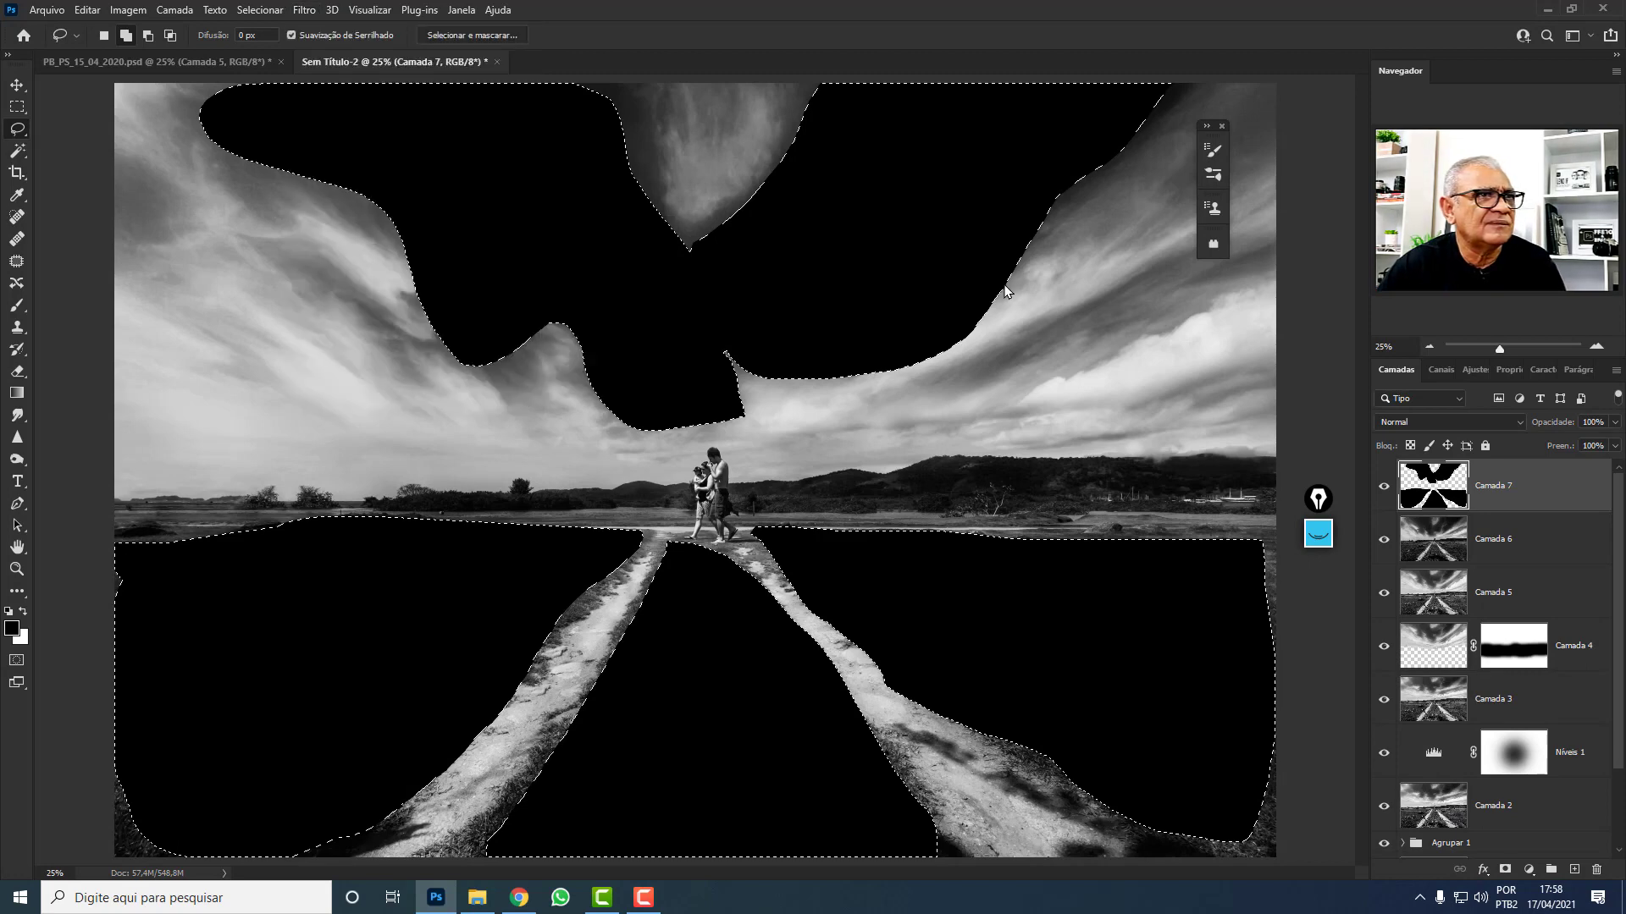
pyautogui.click(304, 10)
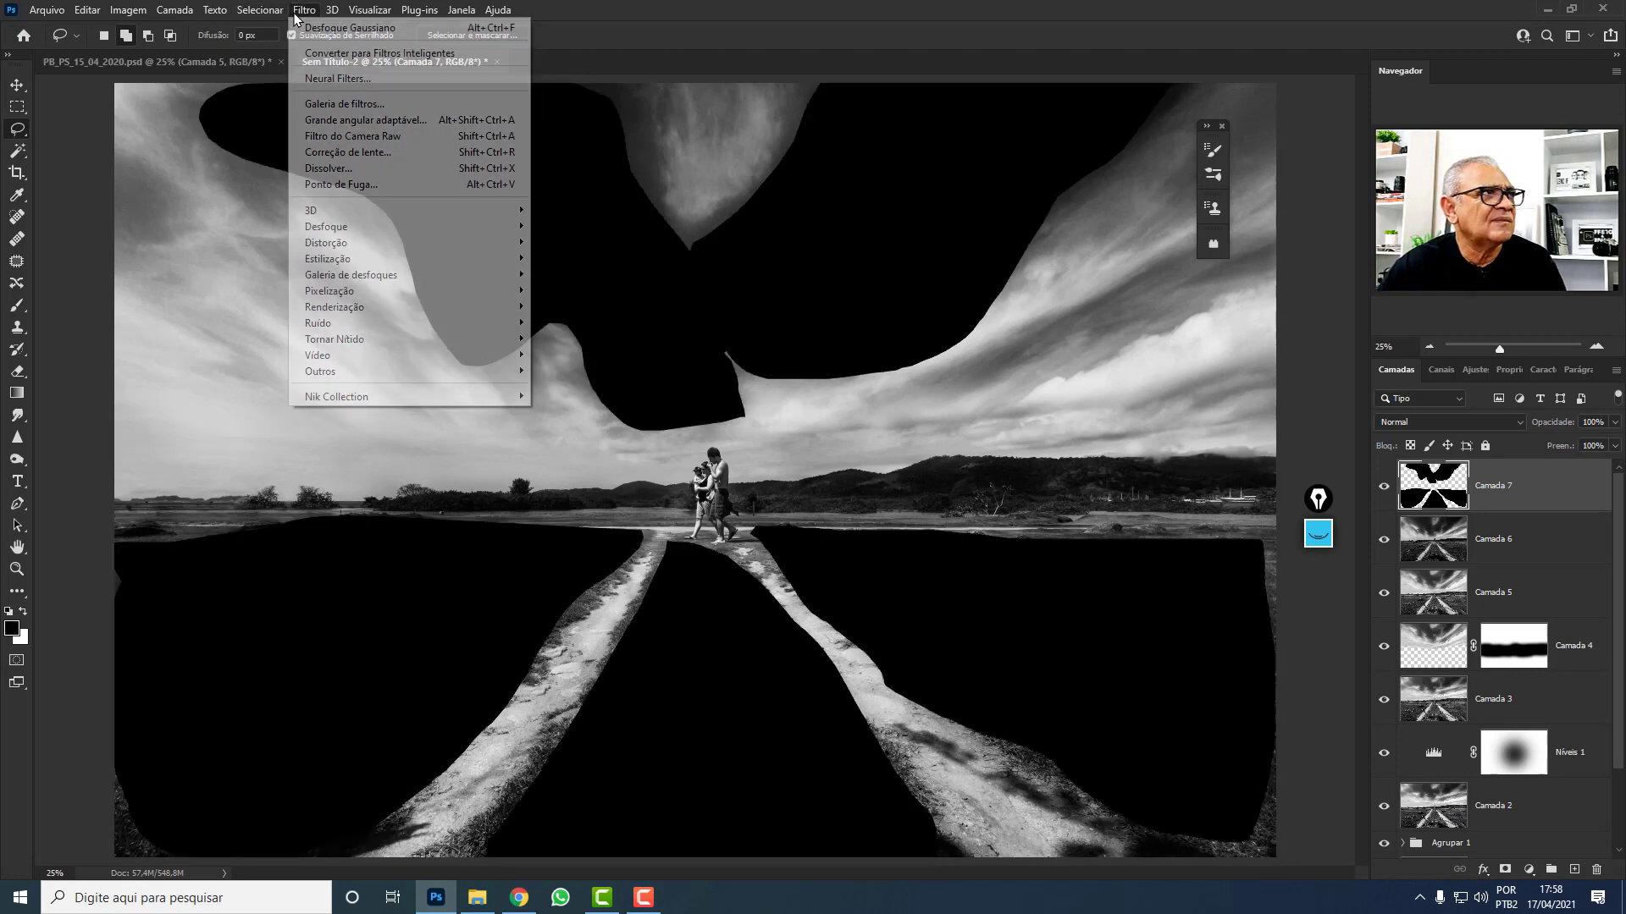
pyautogui.moveTo(322, 226)
pyautogui.click(610, 322)
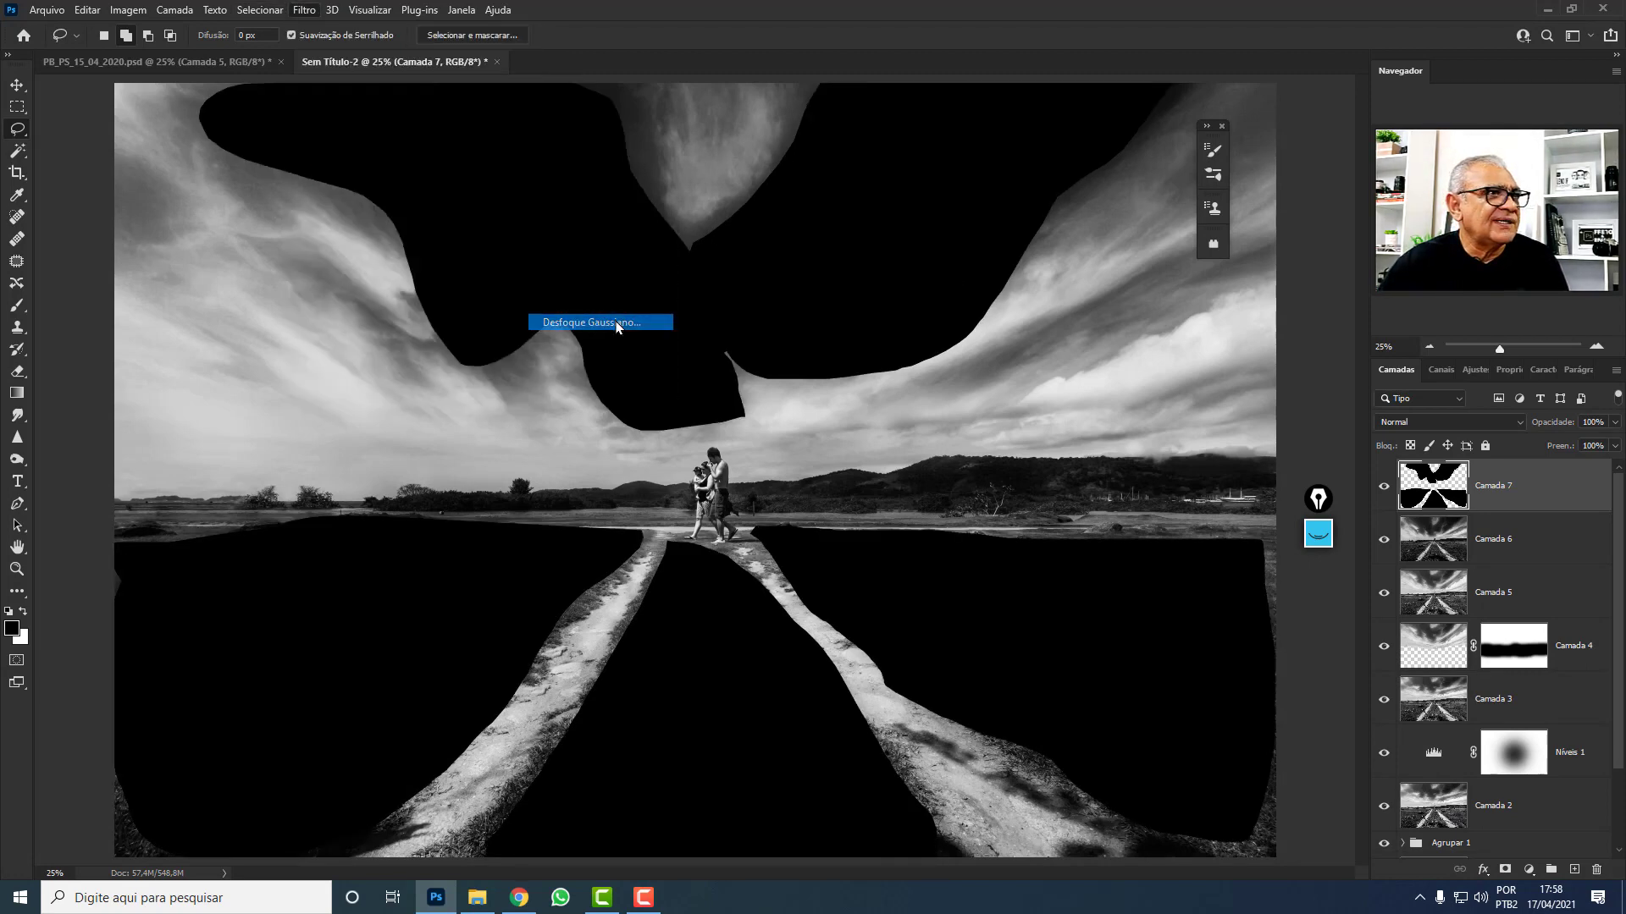
pyautogui.click(1309, 309)
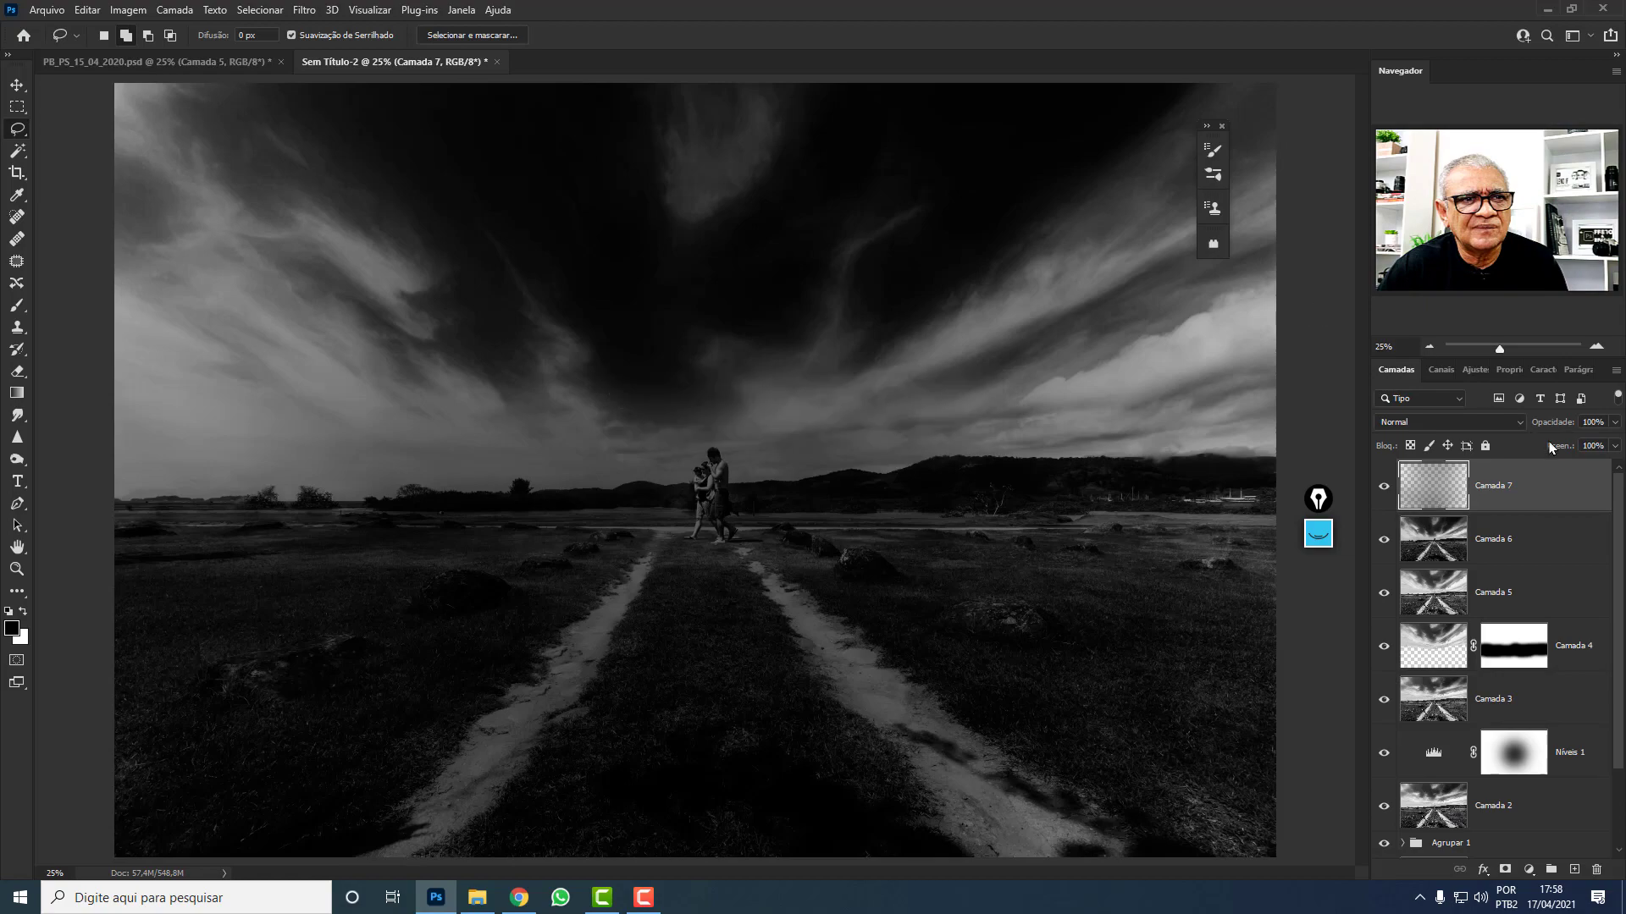
# Set Camada 7's blend mode to Sobrepor and its opacity to 49%.
pyautogui.click(1518, 421)
pyautogui.click(1431, 630)
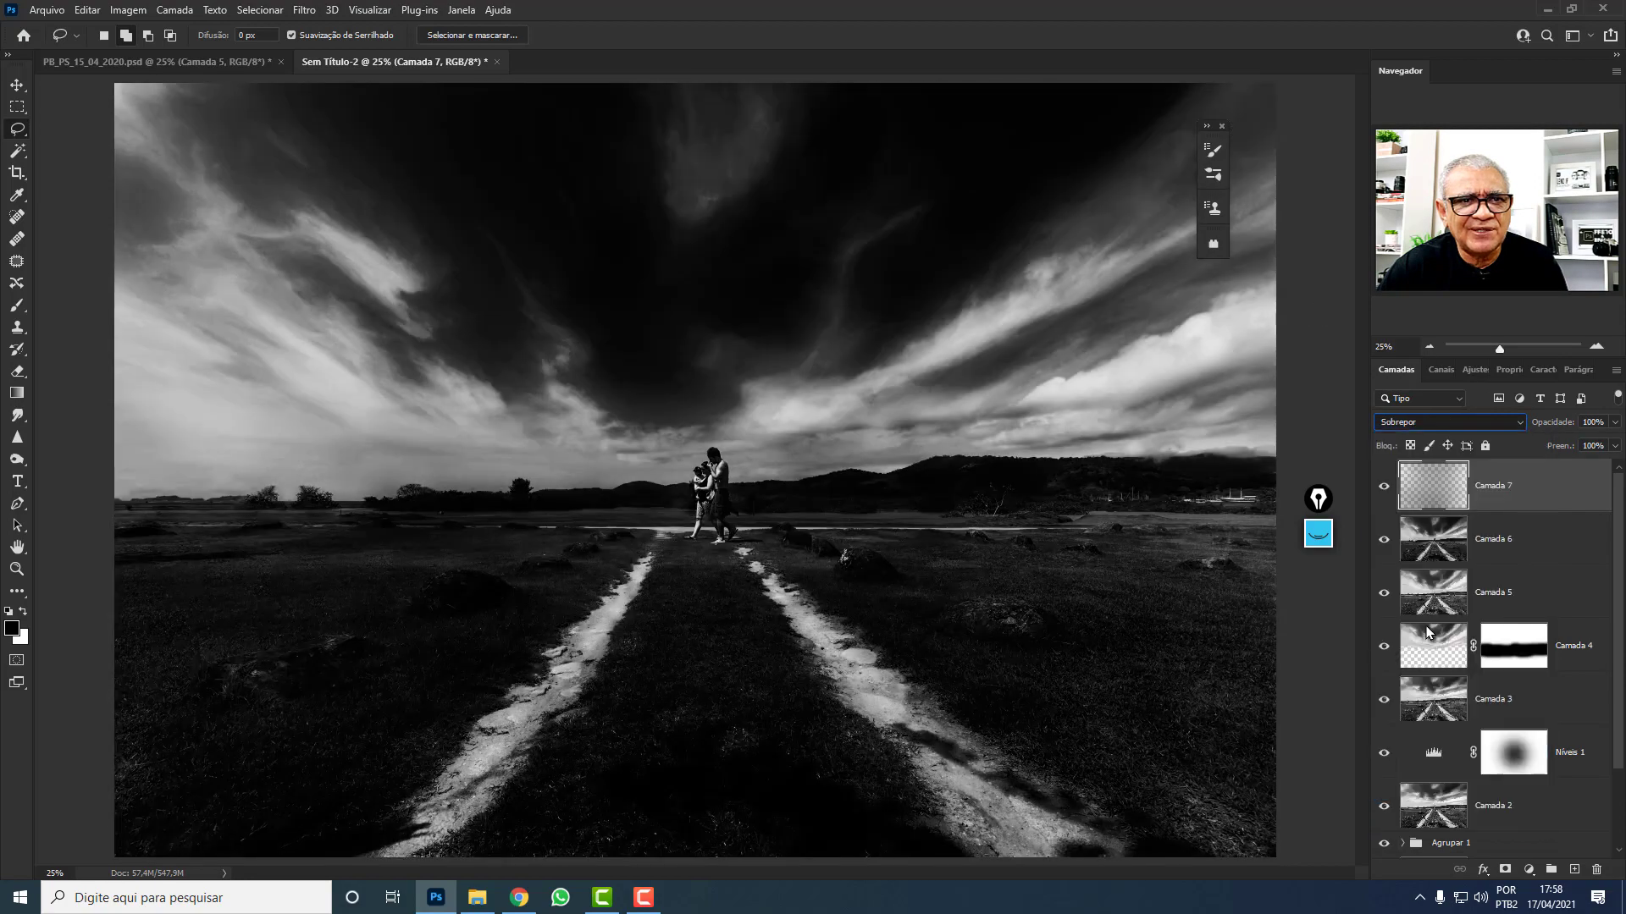
pyautogui.click(156, 62)
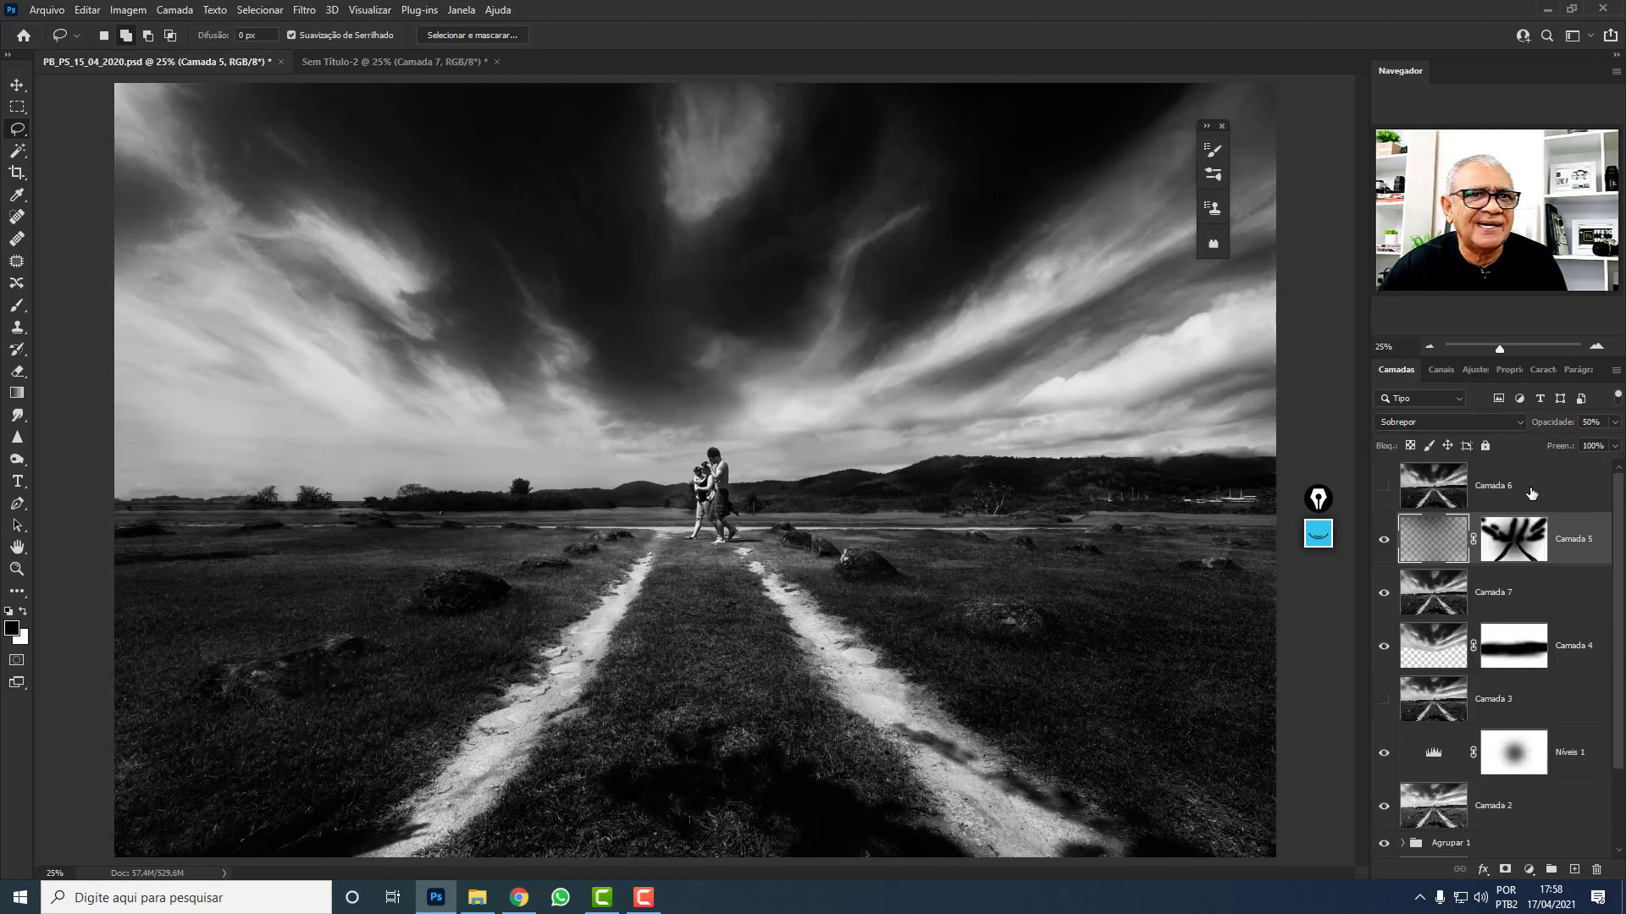
pyautogui.click(410, 61)
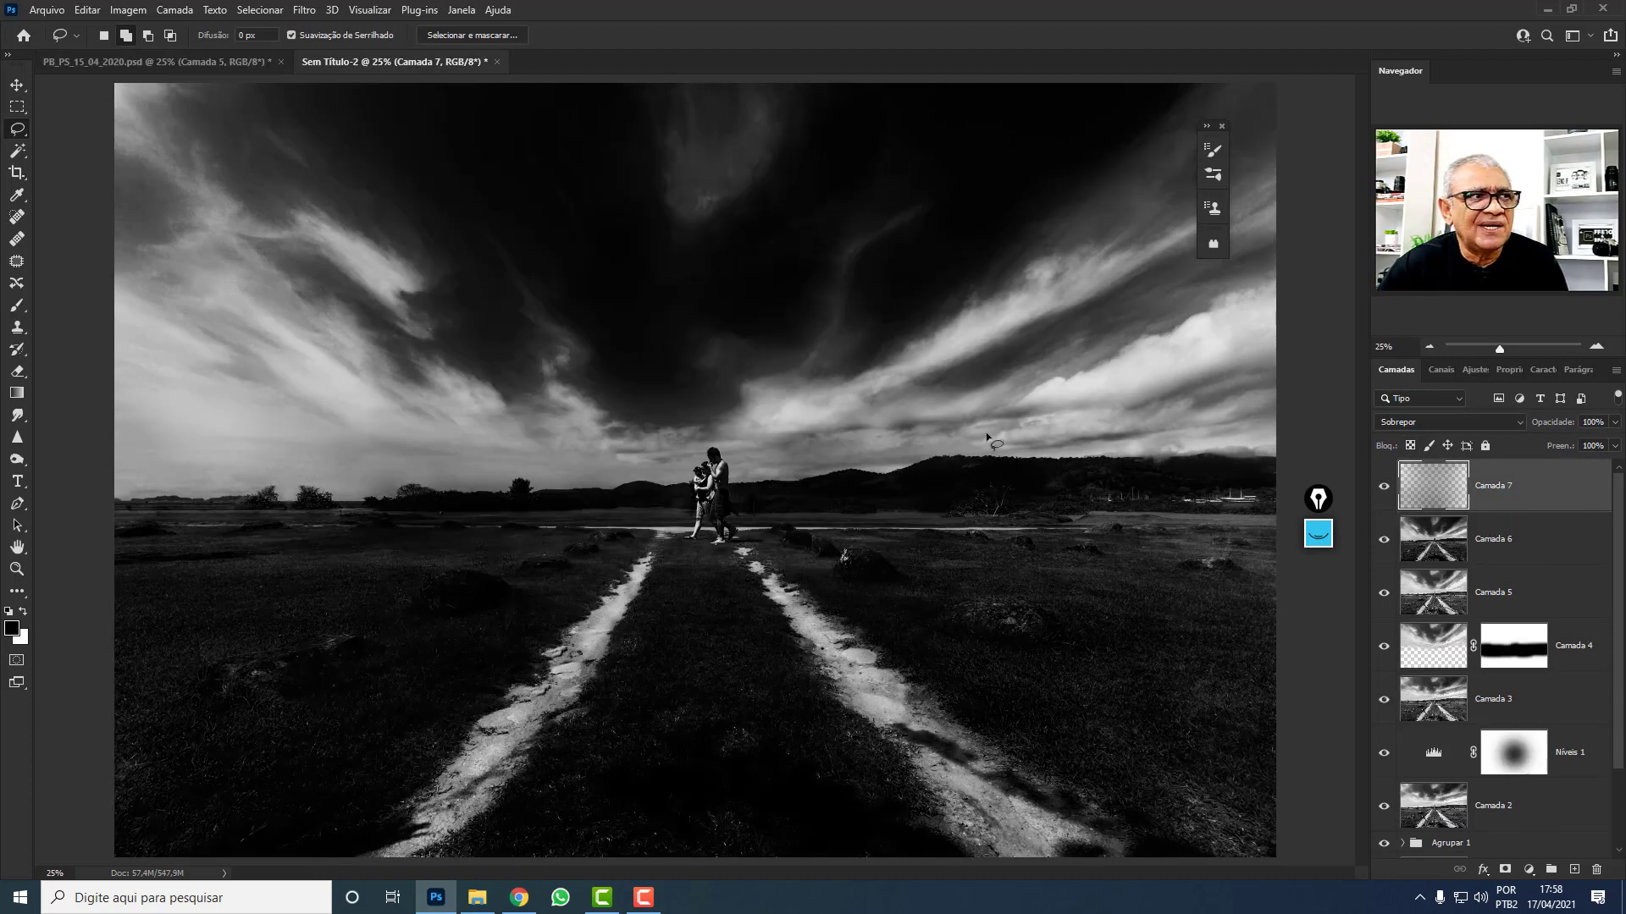
pyautogui.moveTo(1563, 426); pyautogui.dragTo(1520, 424)
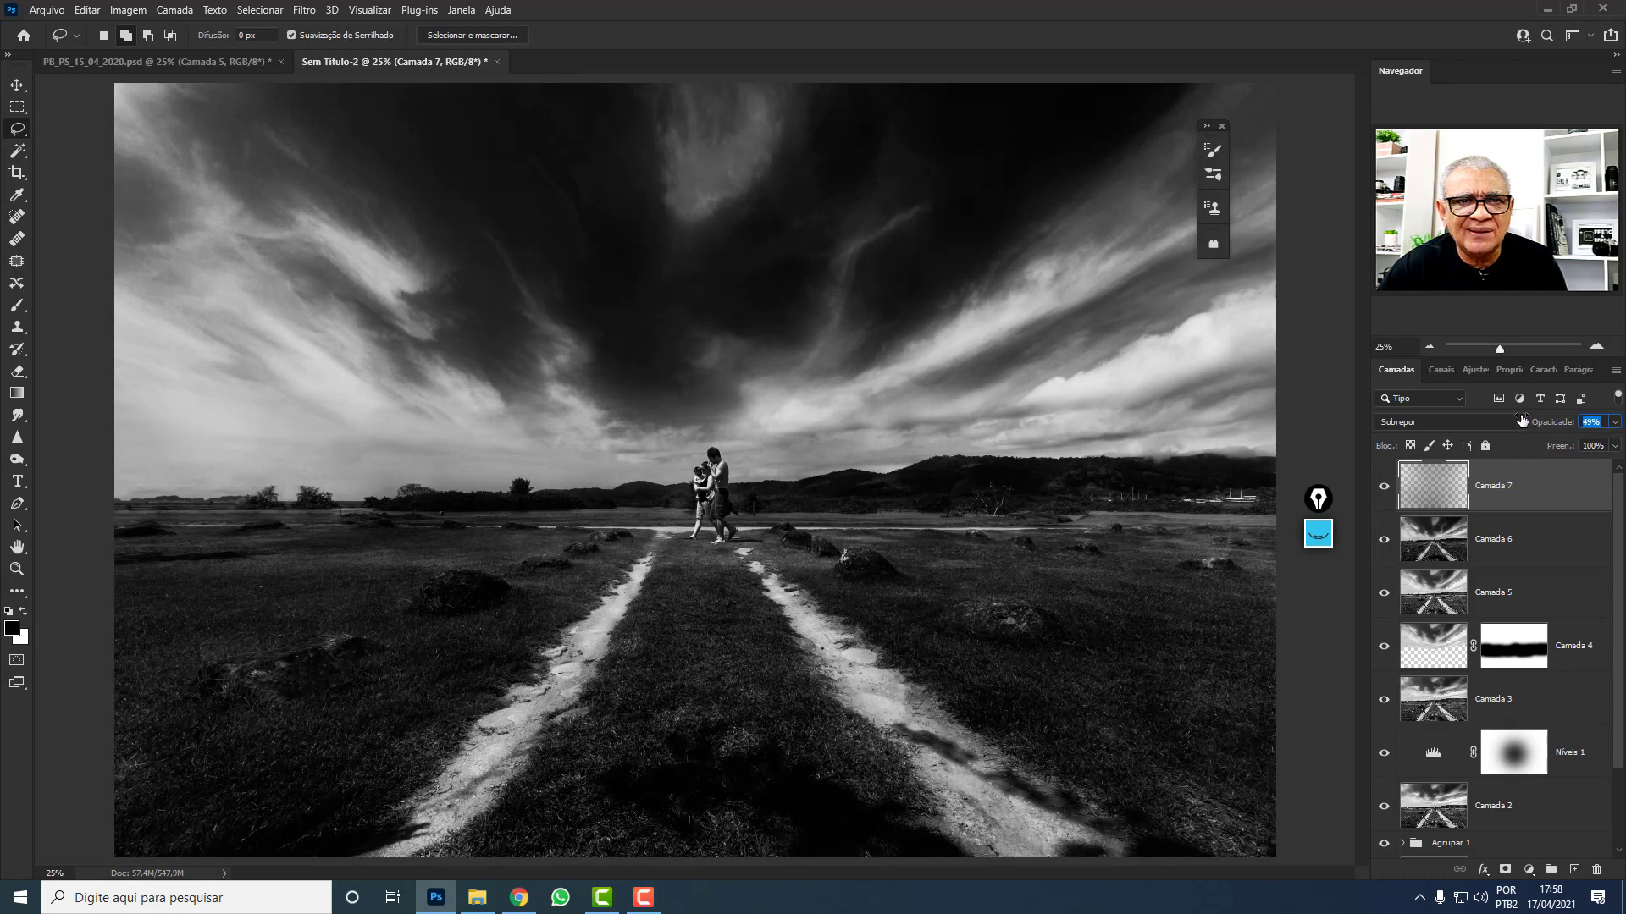
pyautogui.moveTo(1522, 421); pyautogui.dragTo(1522, 421)
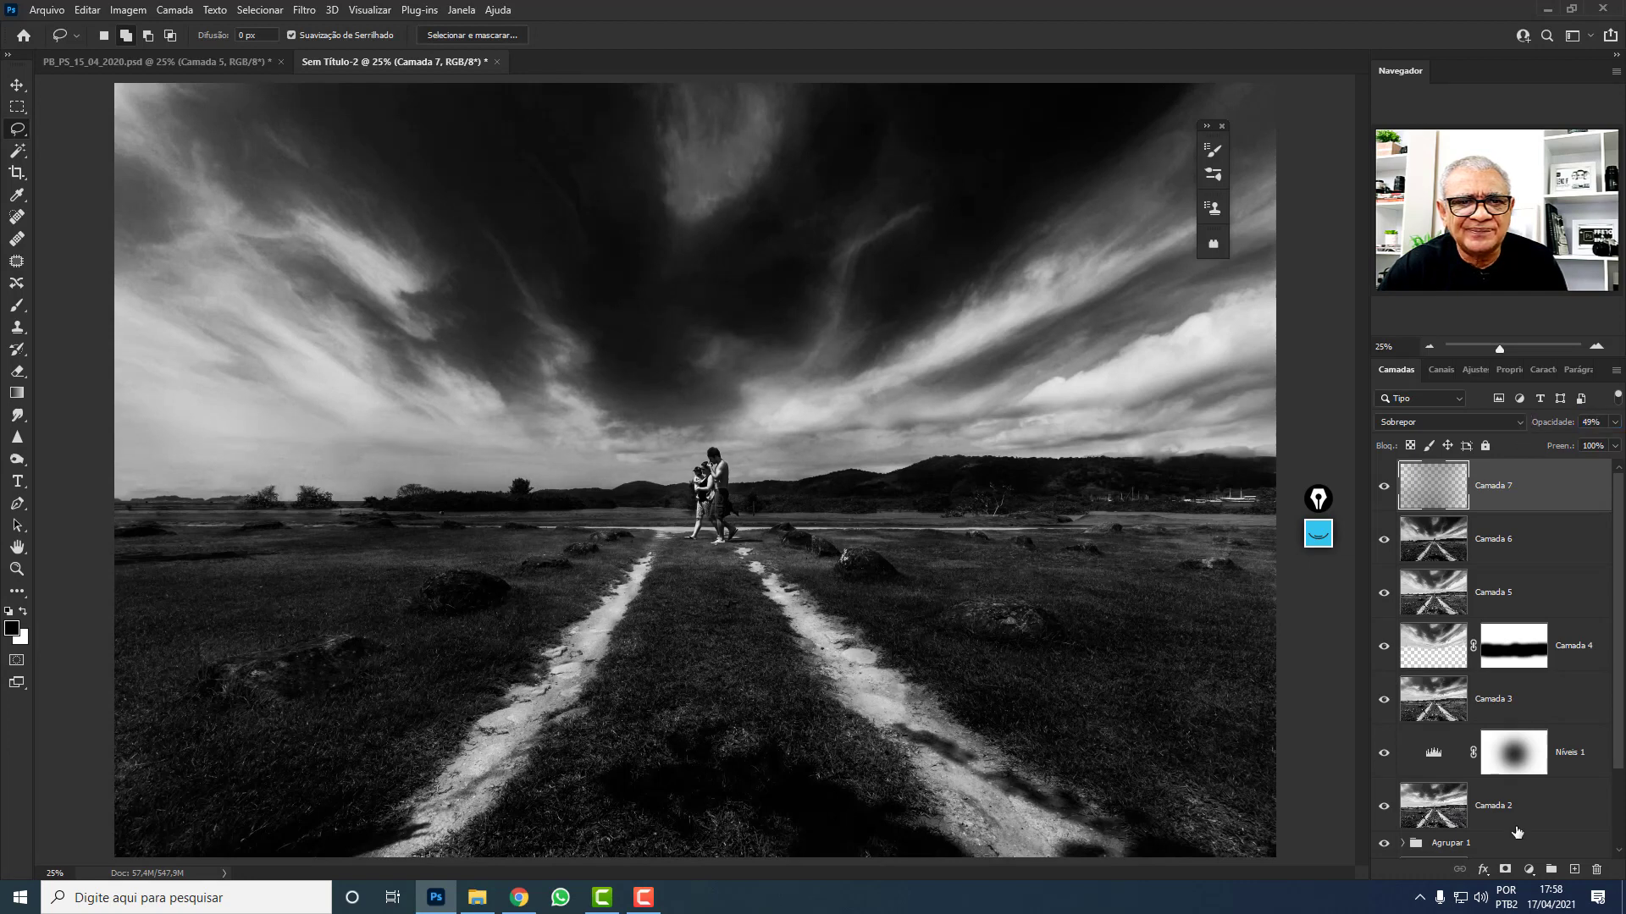
# Add a layer mask to Camada 7 and paint black over the couple with a 1500 px brush.
pyautogui.click(1504, 870)
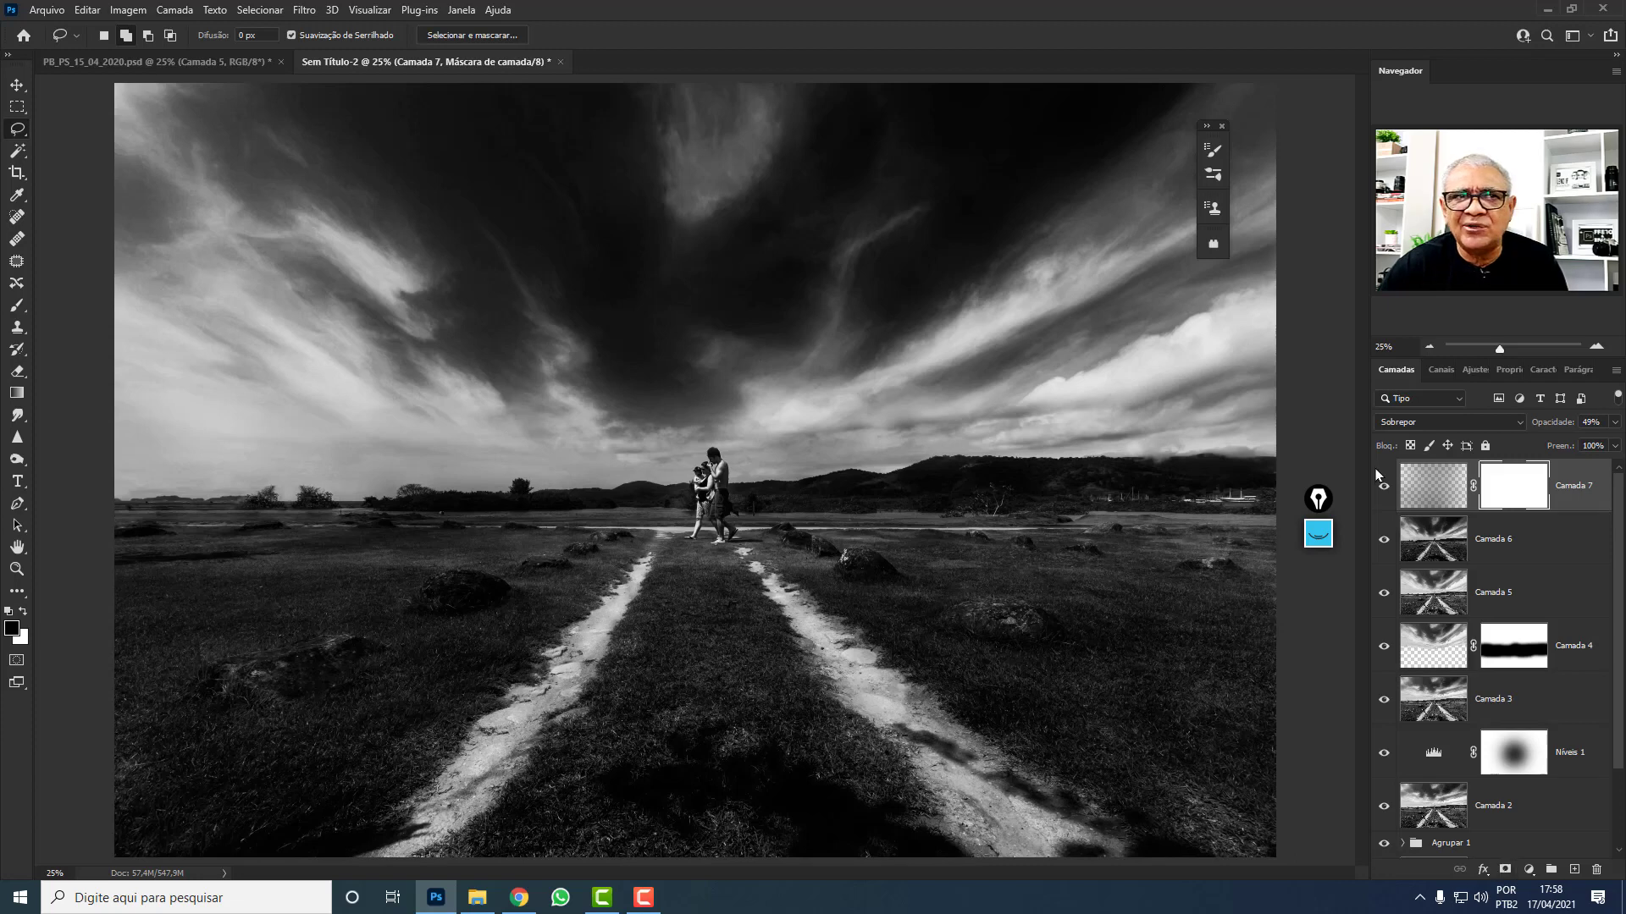
pyautogui.click(156, 64)
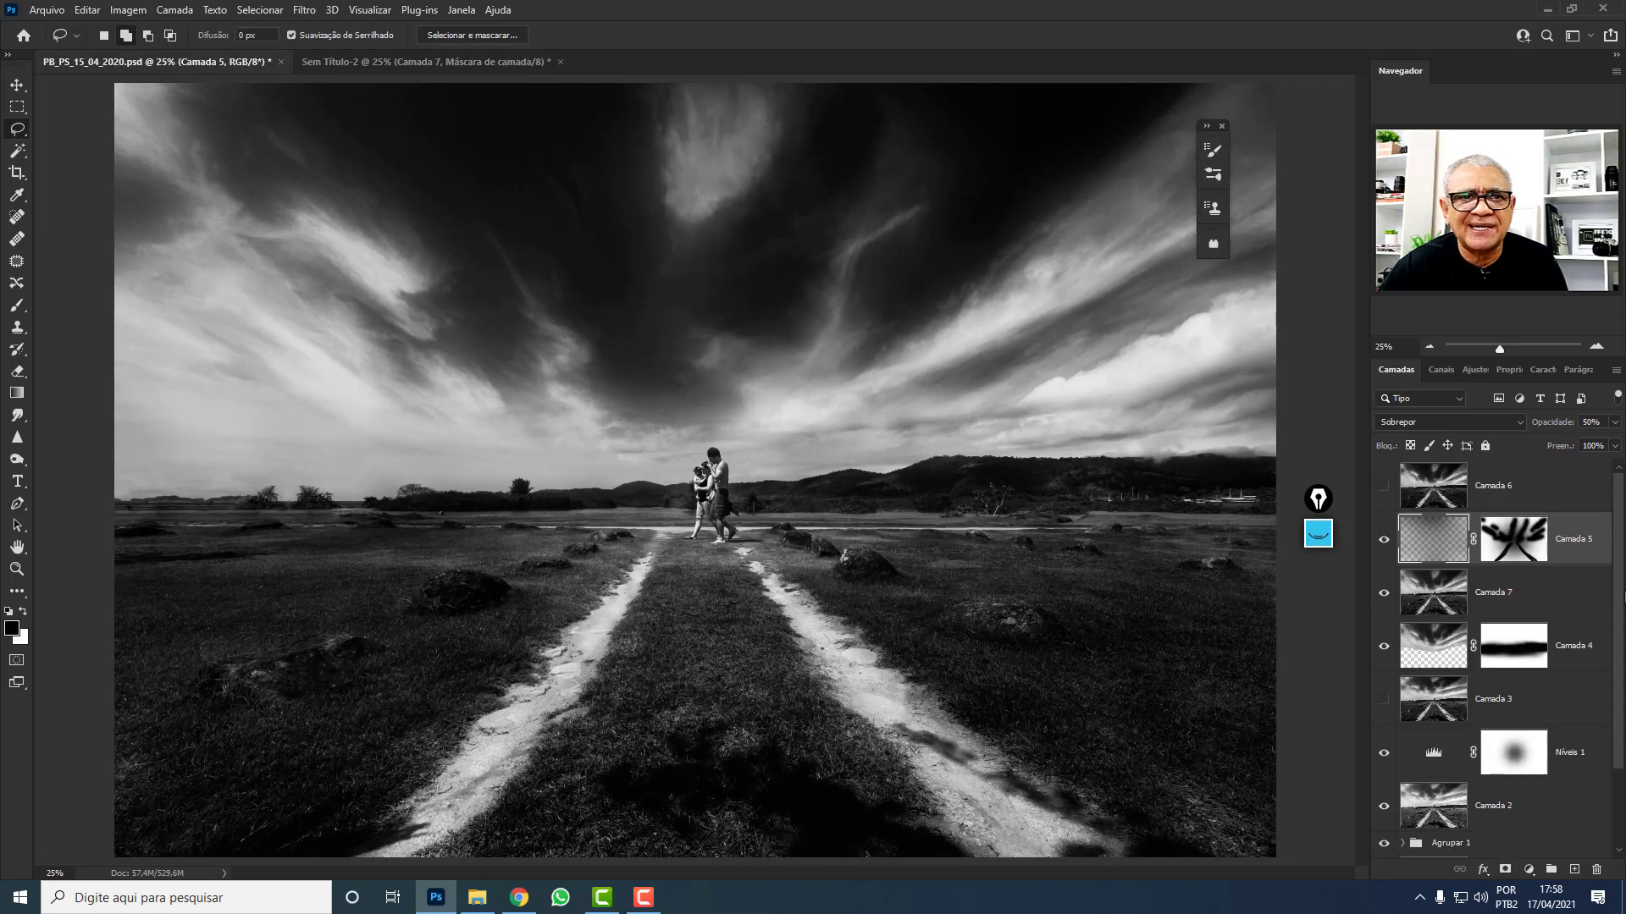
pyautogui.click(418, 61)
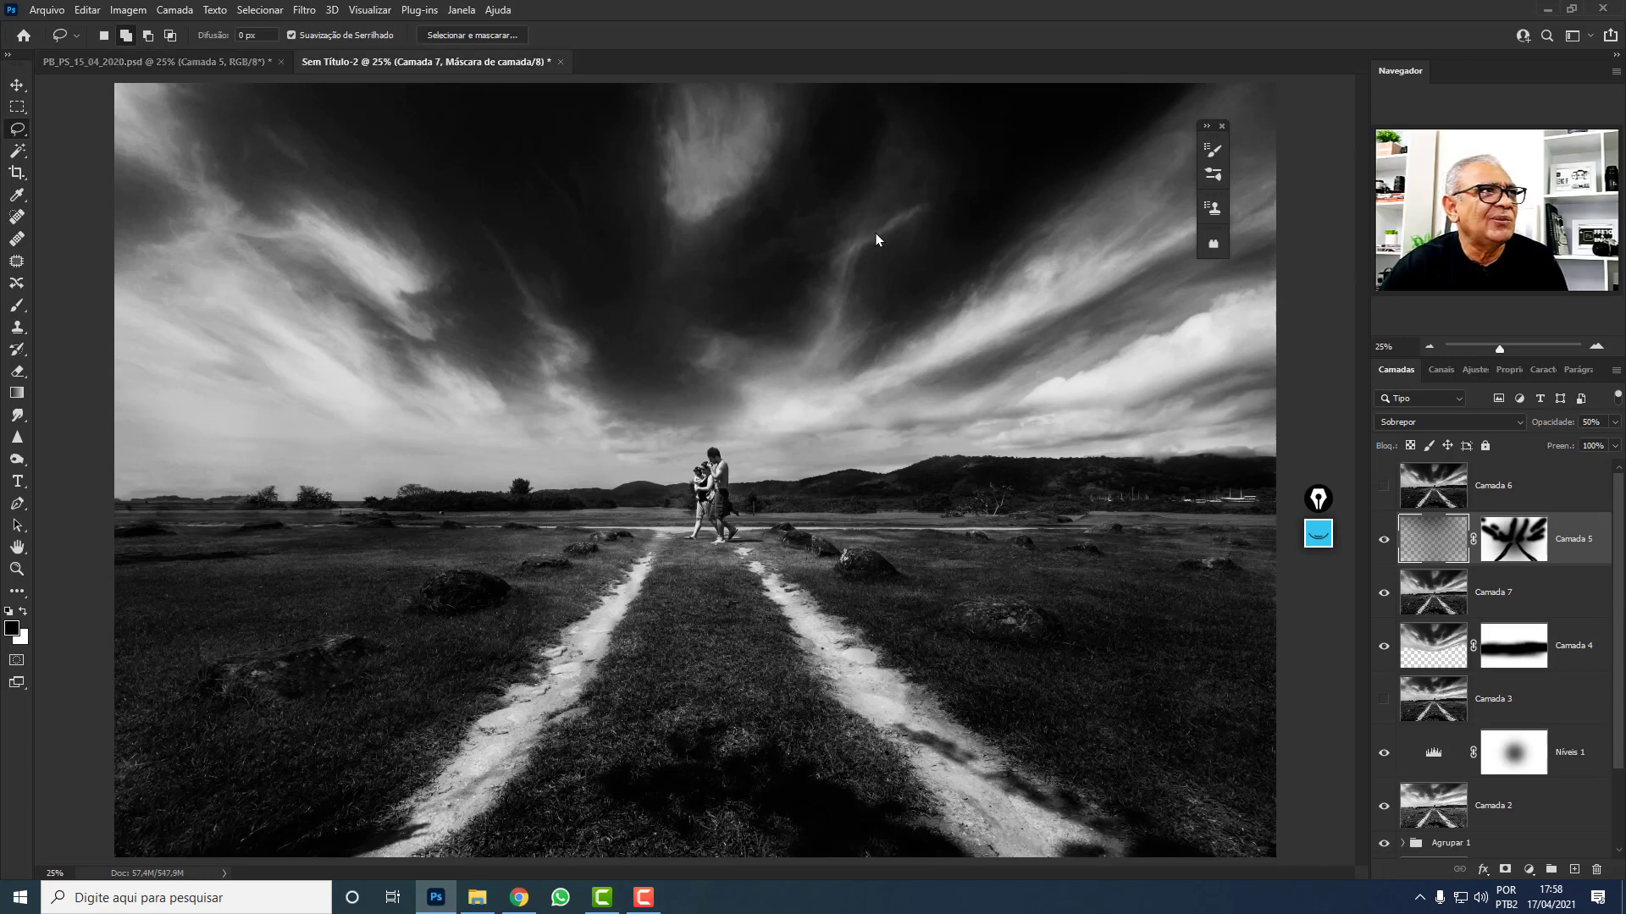
pyautogui.click(14, 308)
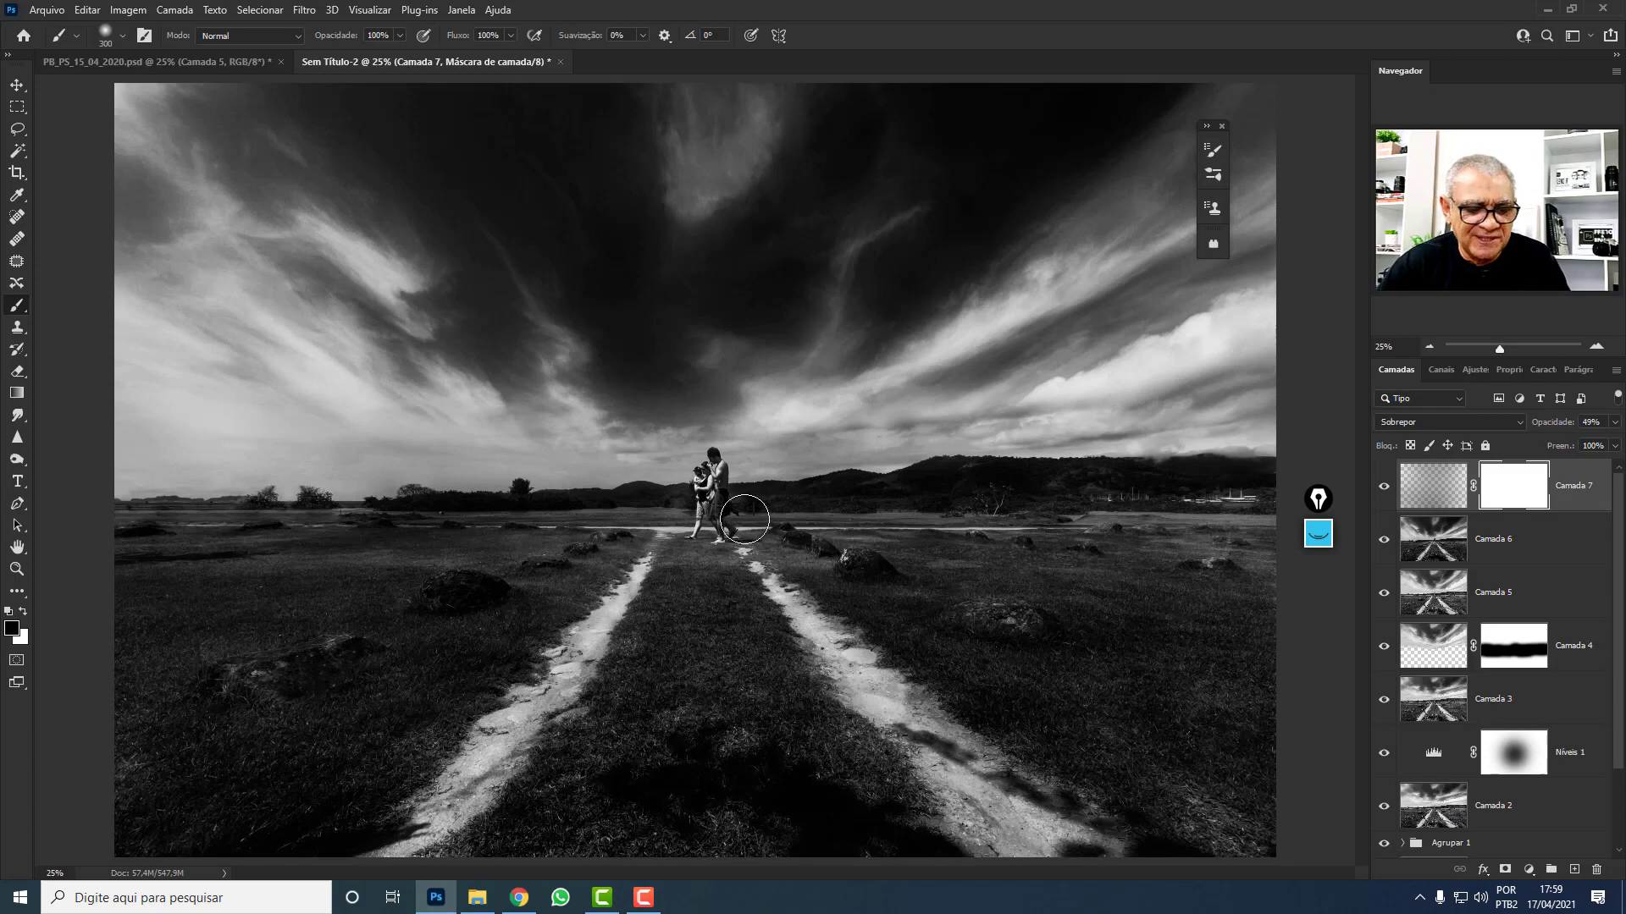
pyautogui.press(']')
pyautogui.press(']')
pyautogui.press(']')
pyautogui.press(']')
pyautogui.press(']')
pyautogui.press(']')
pyautogui.press(']')
pyautogui.press(']')
pyautogui.press(']')
pyautogui.press(']')
pyautogui.press(']')
pyautogui.press(']')
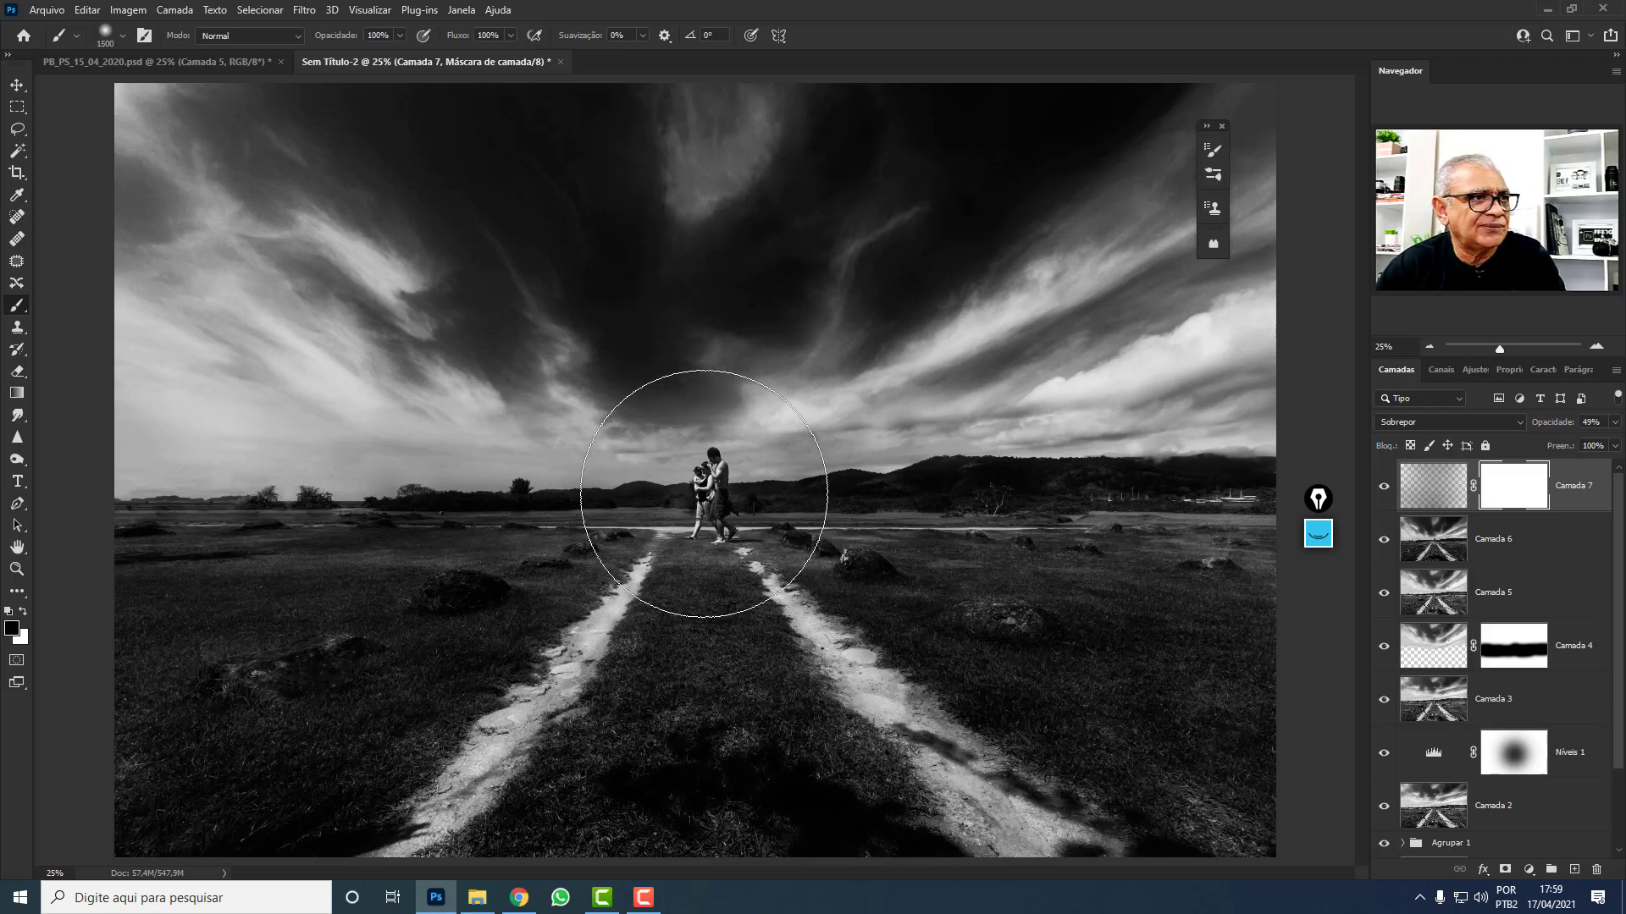
pyautogui.click(705, 502)
# Reduce the brush to 250 px and paint black on Camada 7's mask along both dirt tracks.
pyautogui.press('[')
pyautogui.press('[')
pyautogui.press('[')
pyautogui.press('[')
pyautogui.press('[')
pyautogui.press('[')
pyautogui.press('[')
pyautogui.press('[')
pyautogui.press('[')
pyautogui.press('[')
pyautogui.press('[')
pyautogui.press('[')
pyautogui.press('[')
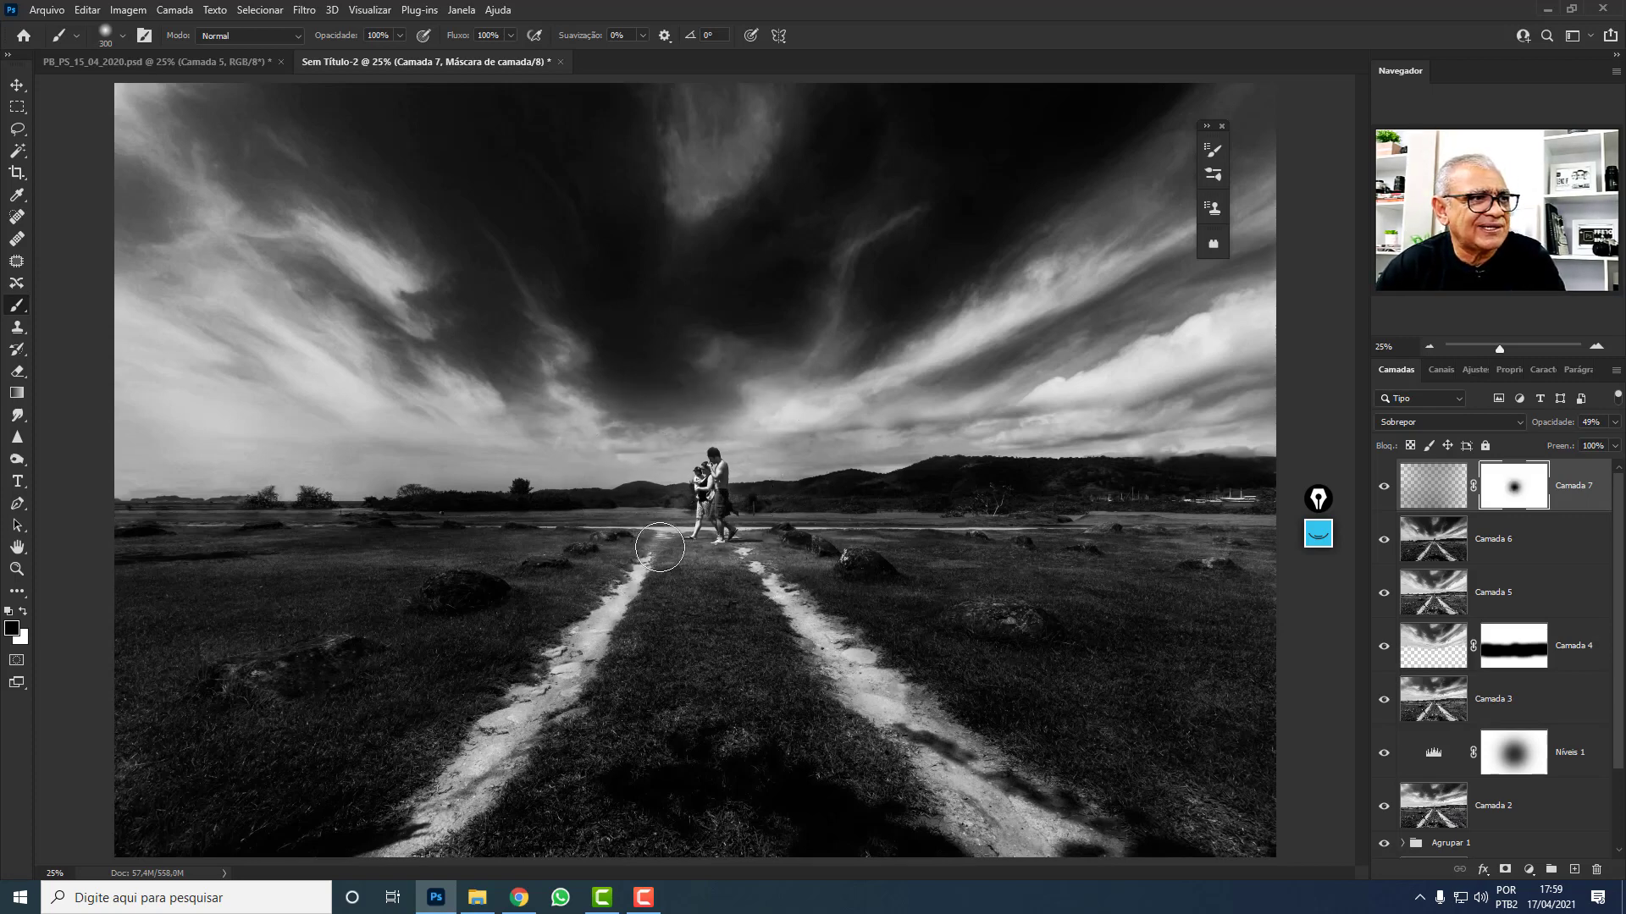
pyautogui.keyDown('shift'); pyautogui.click(441, 834); pyautogui.keyUp('shift')
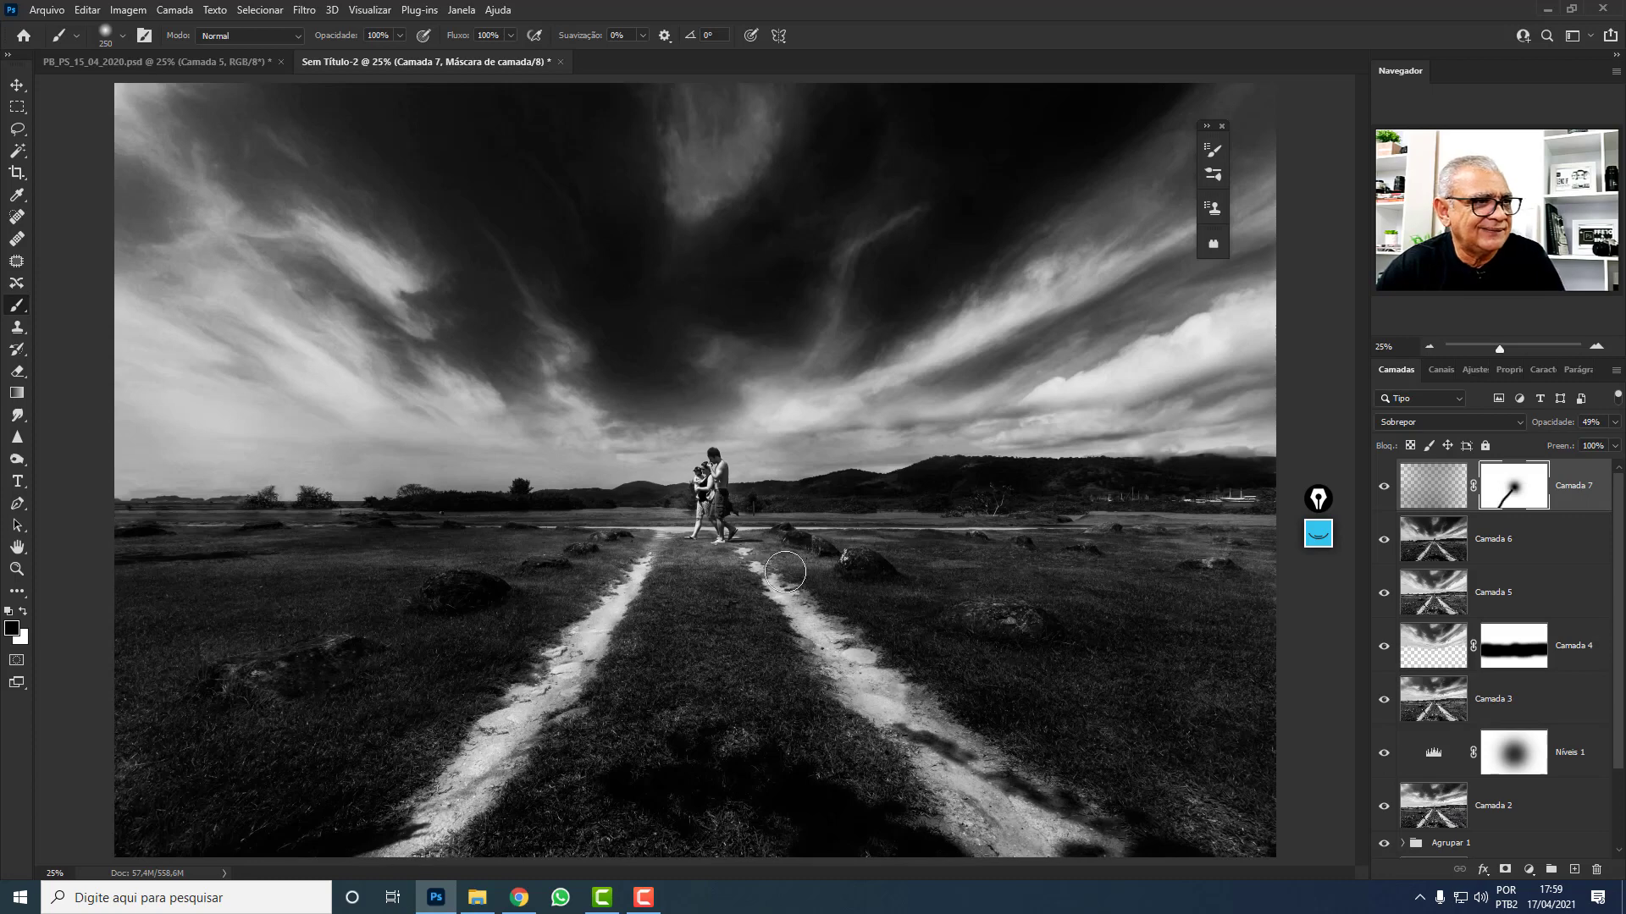
pyautogui.keyDown('shift'); pyautogui.click(1063, 854); pyautogui.keyUp('shift')
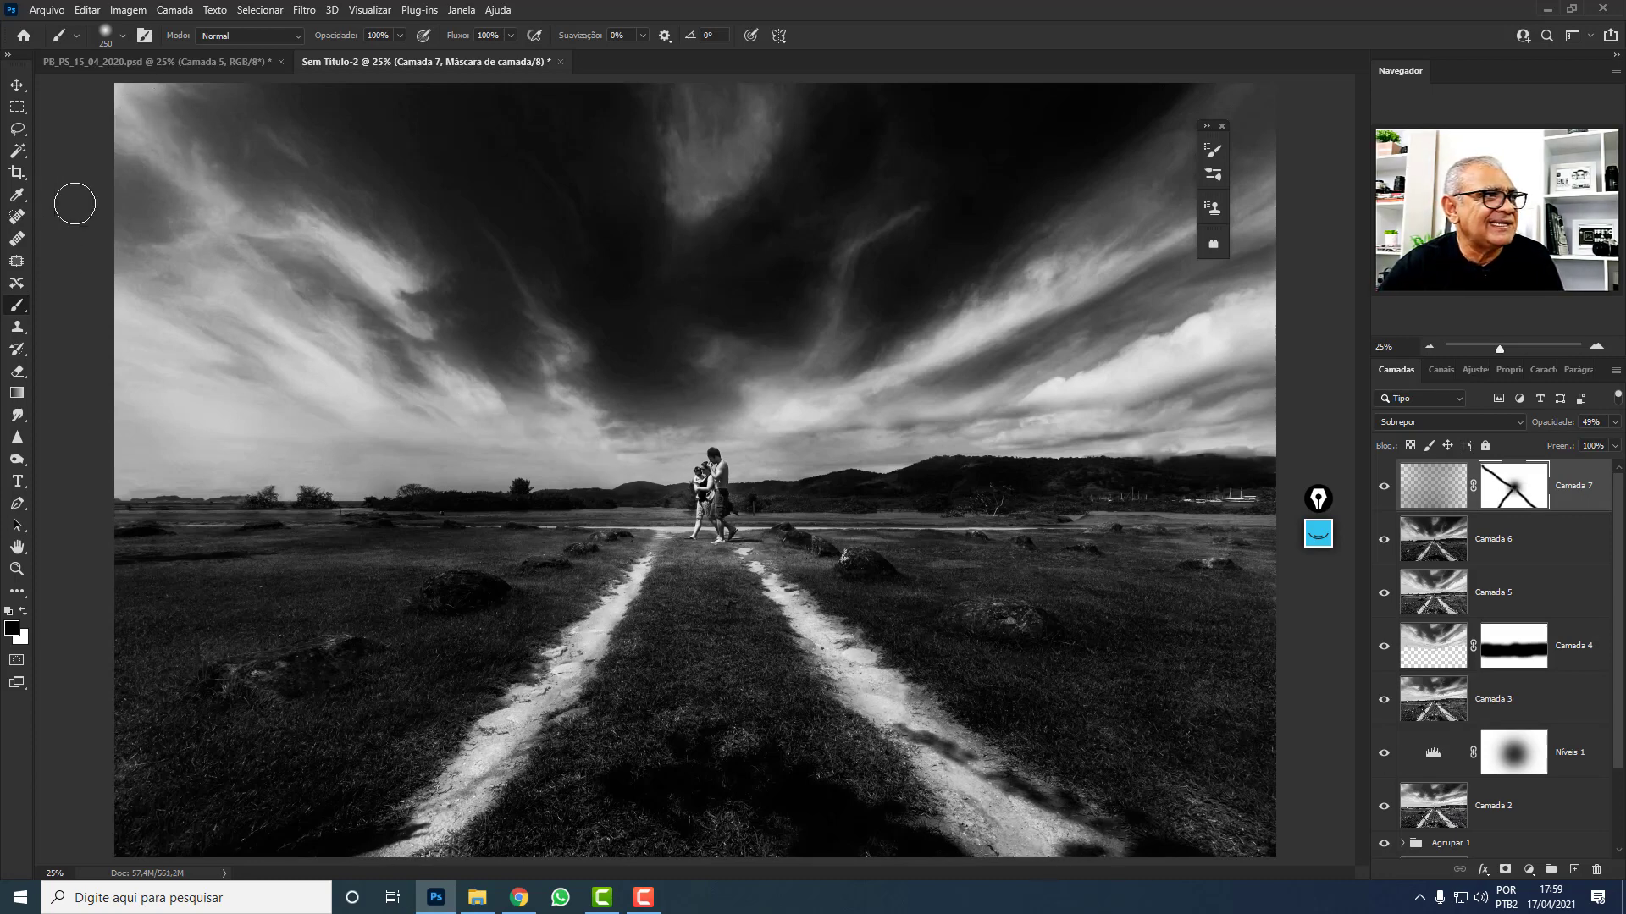
# Paint black on Camada 7's mask along the cloud streaks radiating from the couple and across the horizon line.
pyautogui.keyDown('shift'); pyautogui.click(161, 245); pyautogui.keyUp('shift')
pyautogui.click(707, 480)
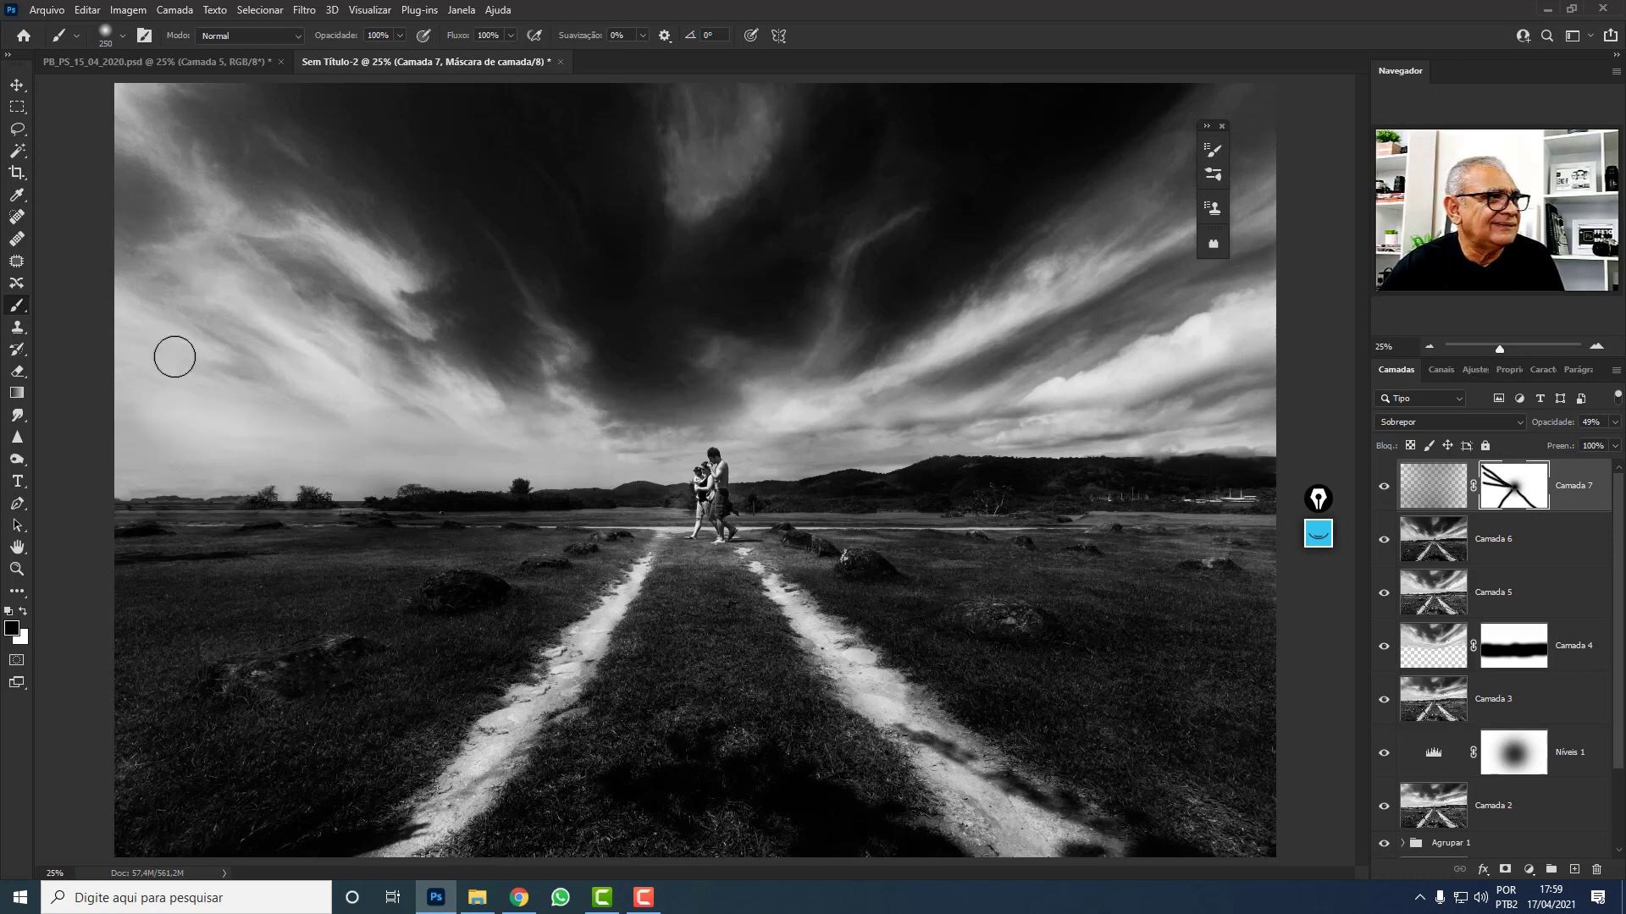
pyautogui.keyDown('shift'); pyautogui.click(174, 356); pyautogui.keyUp('shift')
pyautogui.click(708, 479)
pyautogui.keyDown('shift'); pyautogui.click(708, 118); pyautogui.keyUp('shift')
pyautogui.click(708, 480)
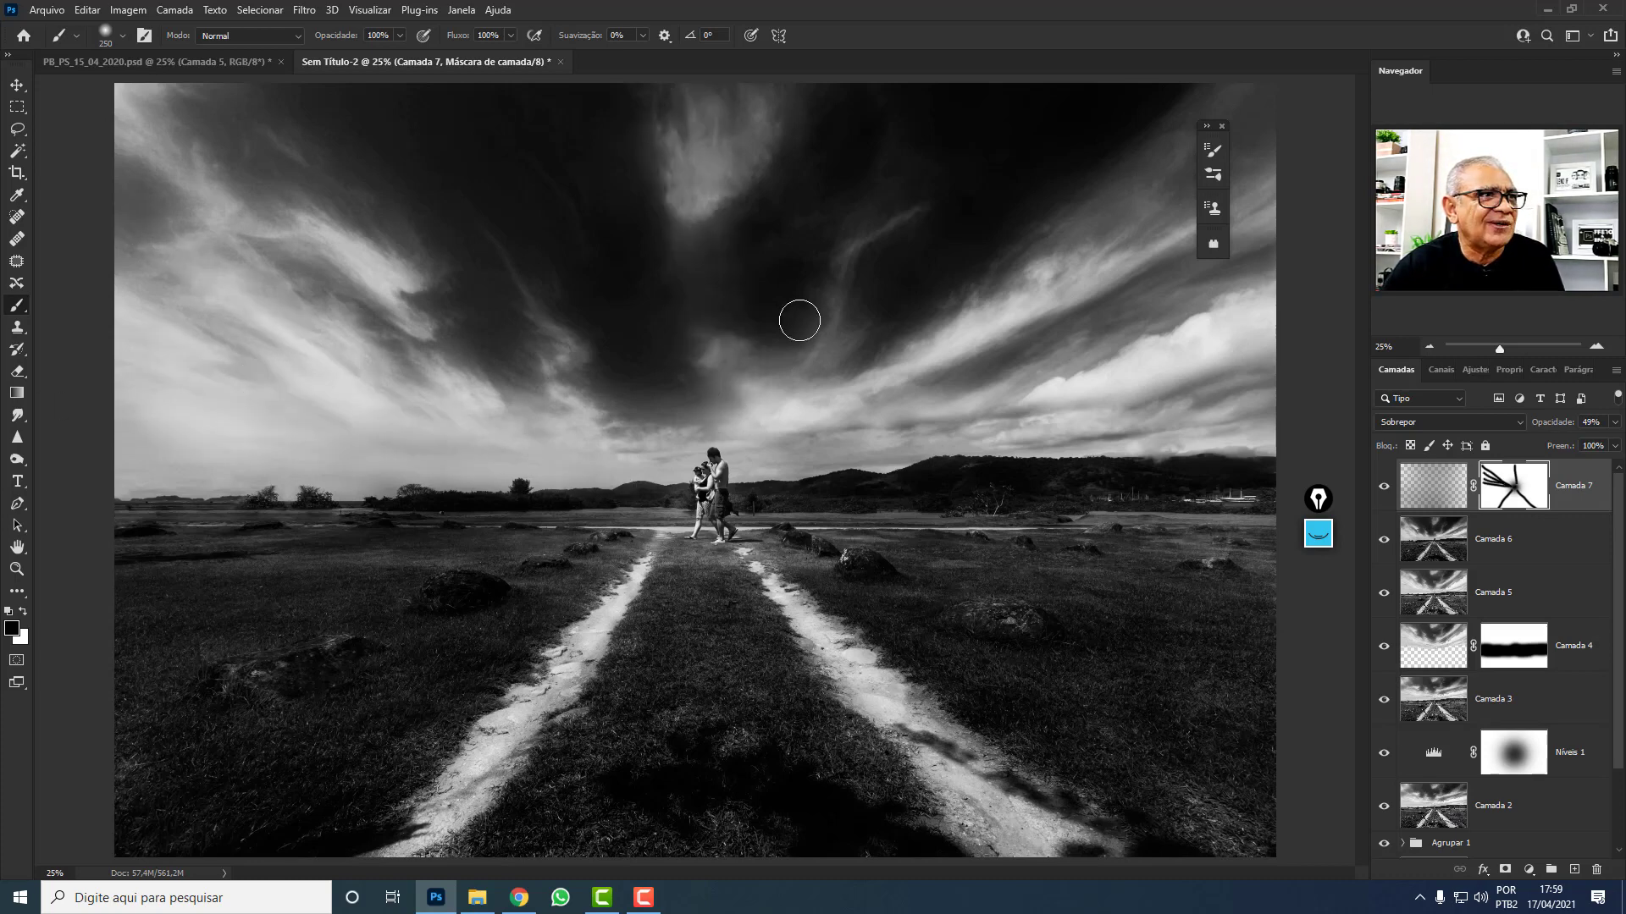
pyautogui.keyDown('shift'); pyautogui.click(931, 168); pyautogui.keyUp('shift')
pyautogui.moveTo(951, 334); pyautogui.dragTo(853, 385)
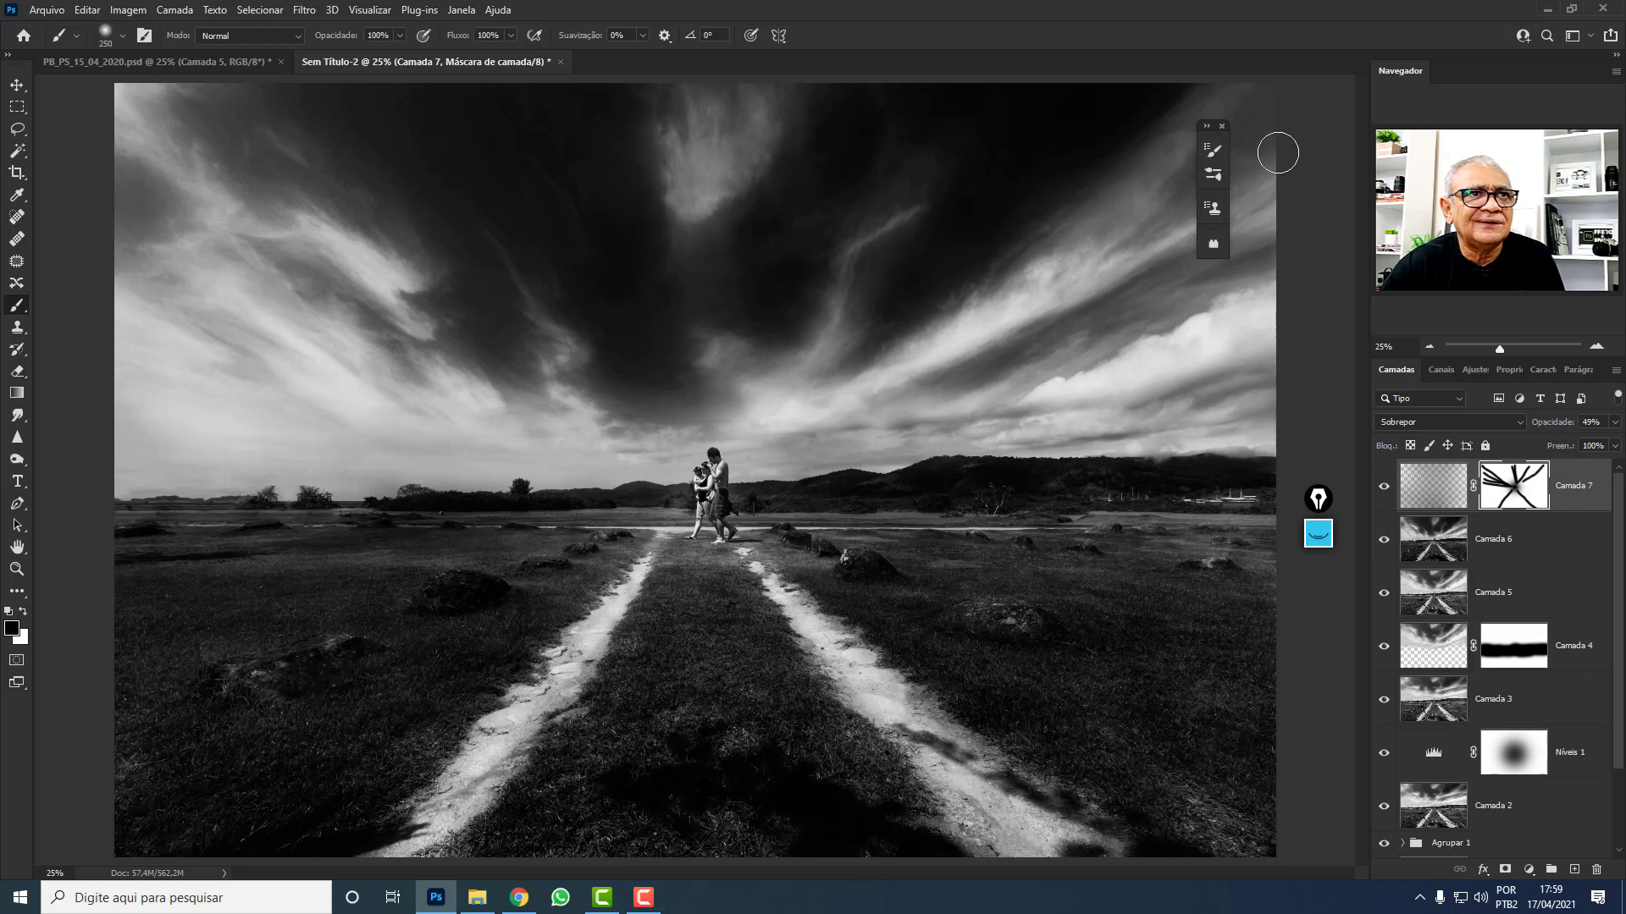
pyautogui.moveTo(1278, 153); pyautogui.dragTo(889, 396)
pyautogui.moveTo(1296, 268)
pyautogui.mouseDown()
pyautogui.moveTo(1010, 364)
pyautogui.moveTo(789, 403)
pyautogui.mouseUp()
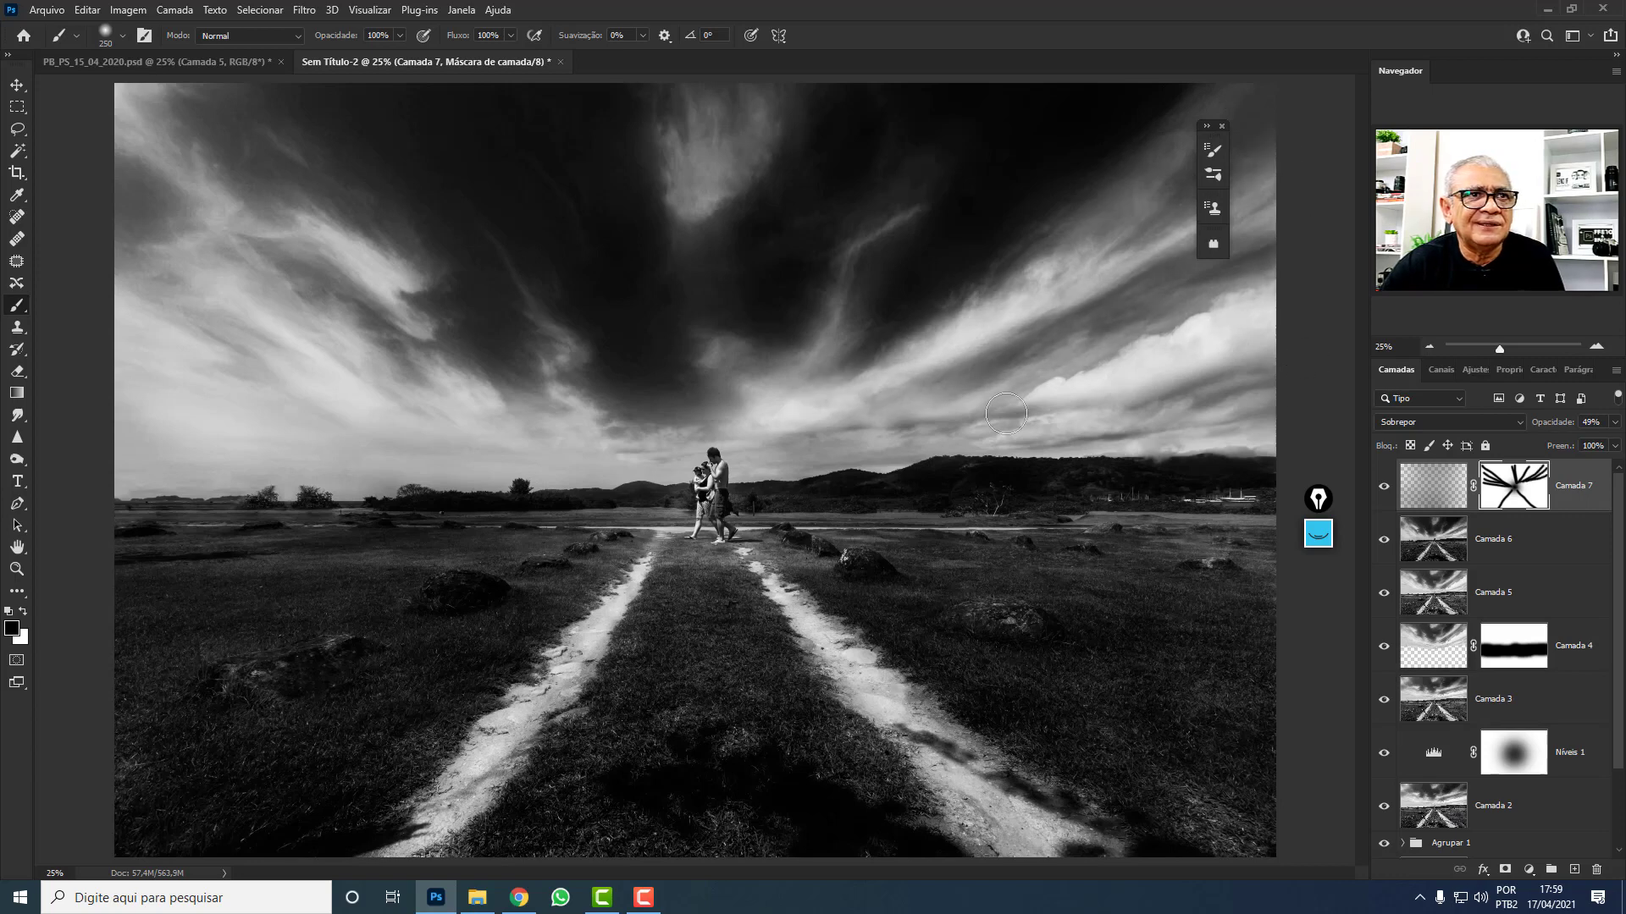
pyautogui.moveTo(1304, 364); pyautogui.dragTo(848, 439)
pyautogui.moveTo(1276, 423); pyautogui.dragTo(785, 462)
pyautogui.moveTo(522, 244); pyautogui.dragTo(605, 430)
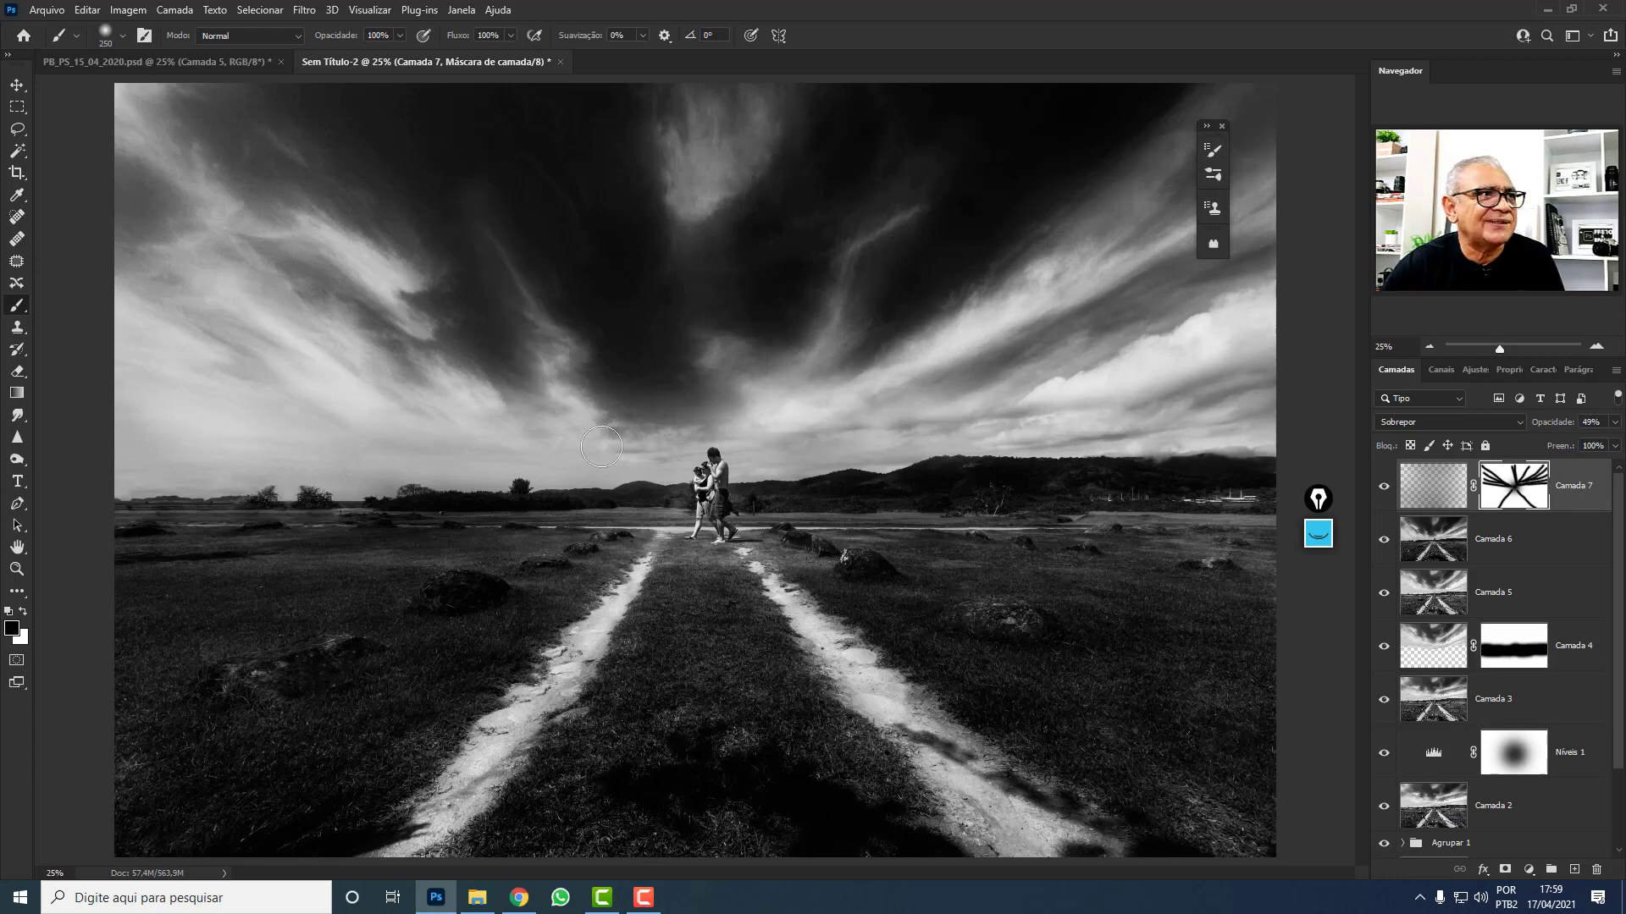
pyautogui.moveTo(1243, 505)
pyautogui.mouseDown()
pyautogui.moveTo(1005, 533)
pyautogui.moveTo(136, 542)
pyautogui.mouseUp()
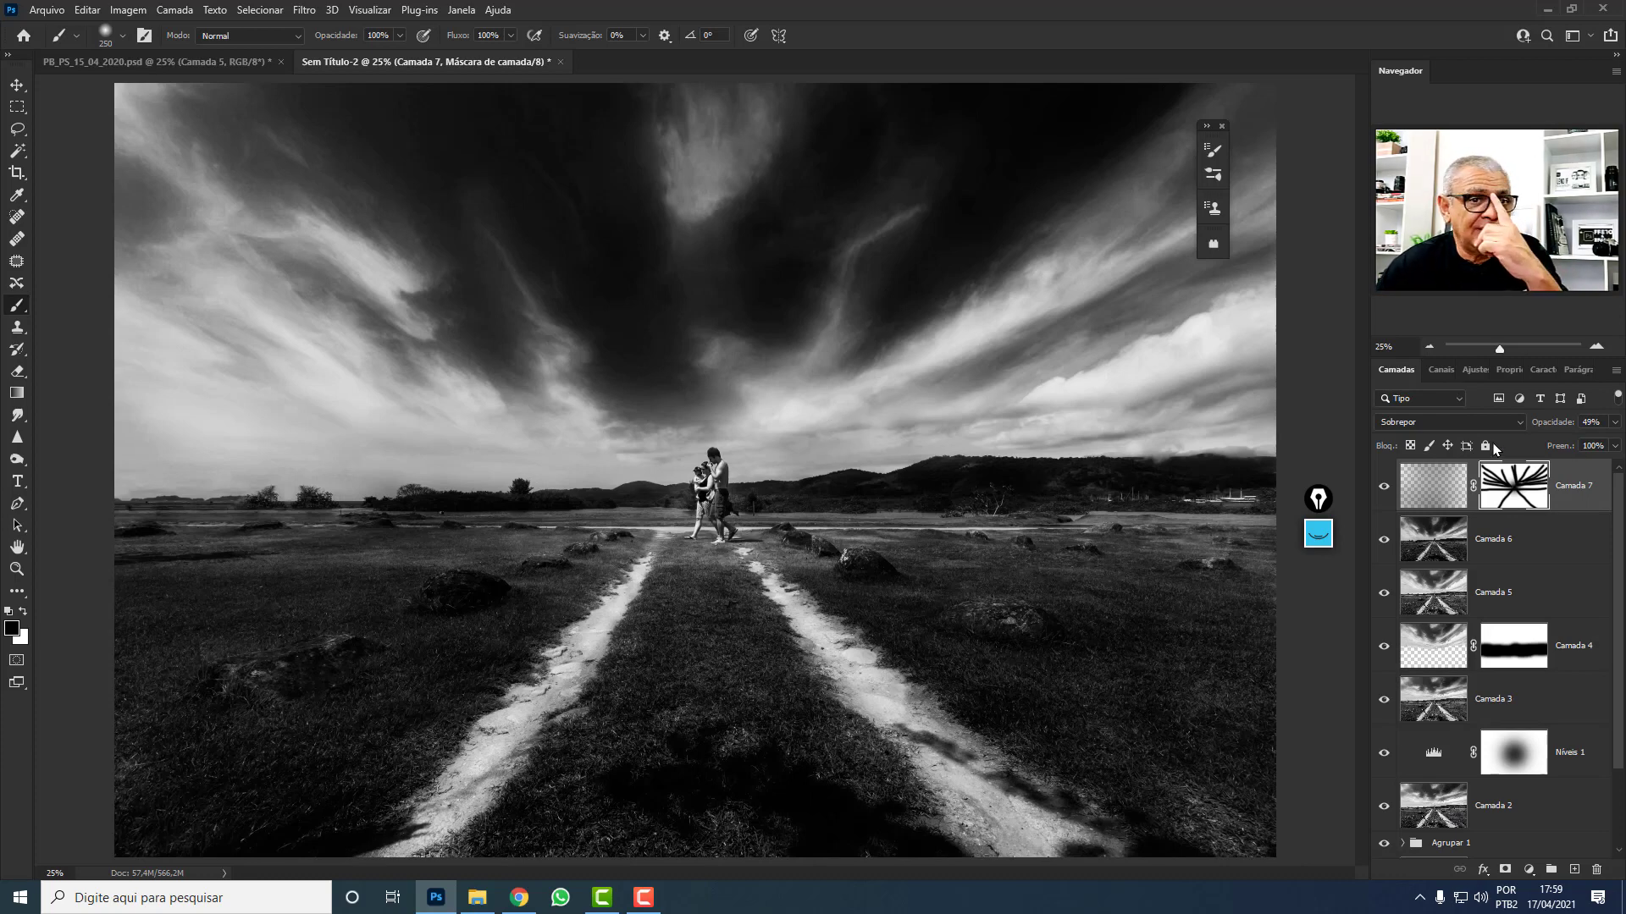
# Add a Levels adjustment layer above Camada 7 with input levels 5 and 225 and output levels 7 and 251.
pyautogui.click(1475, 370)
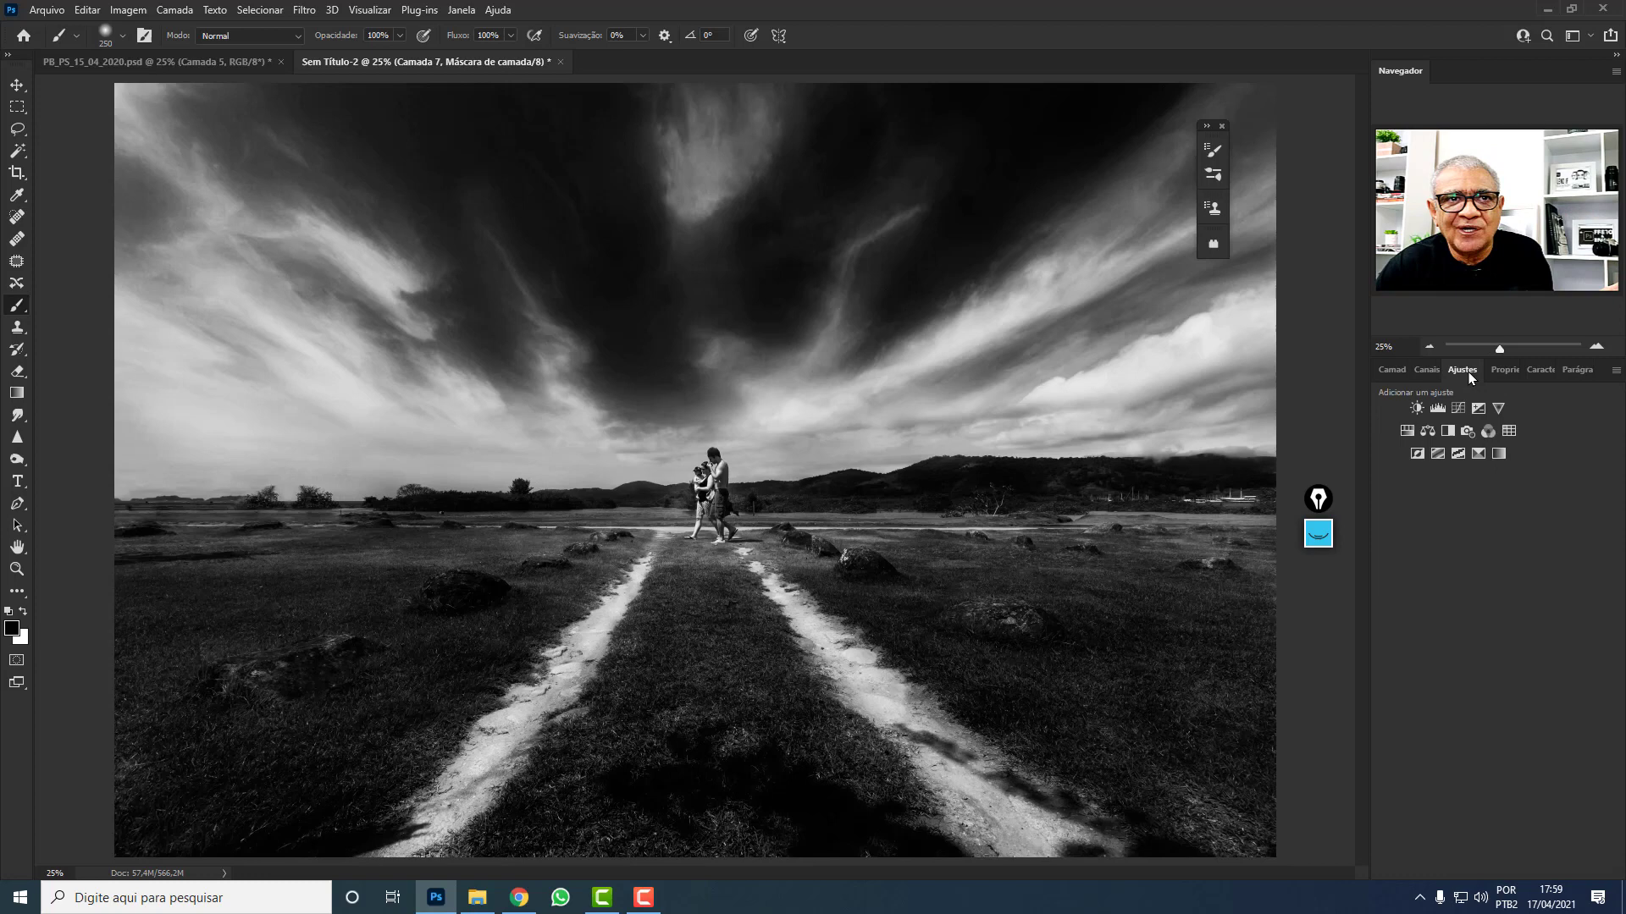
pyautogui.click(1439, 412)
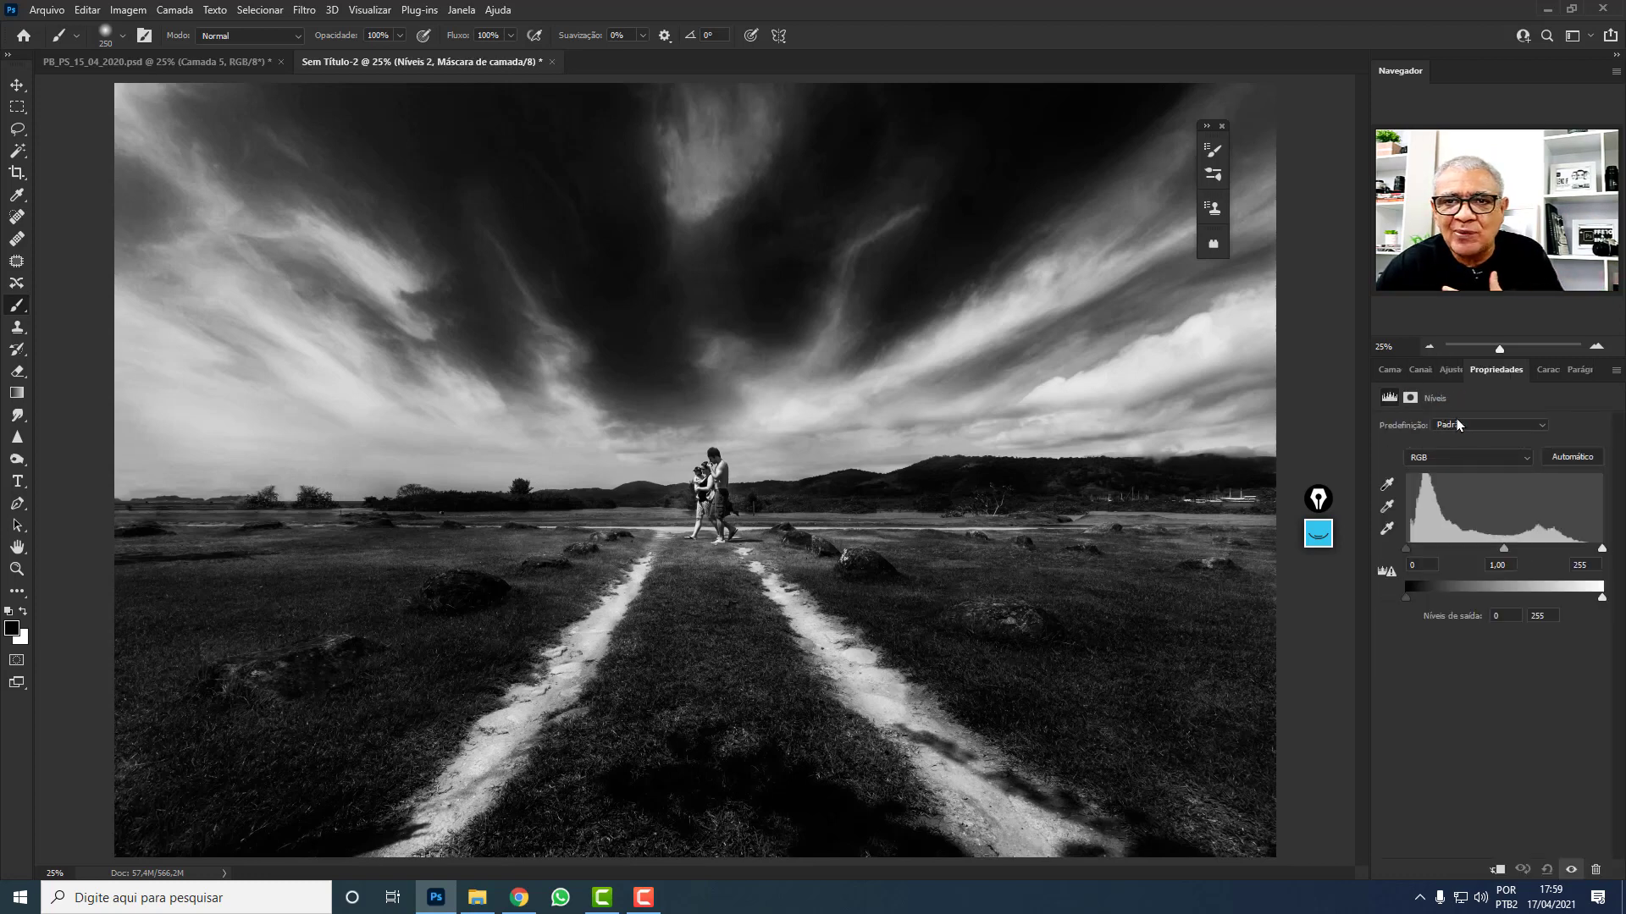
pyautogui.moveTo(1602, 549); pyautogui.dragTo(1579, 550)
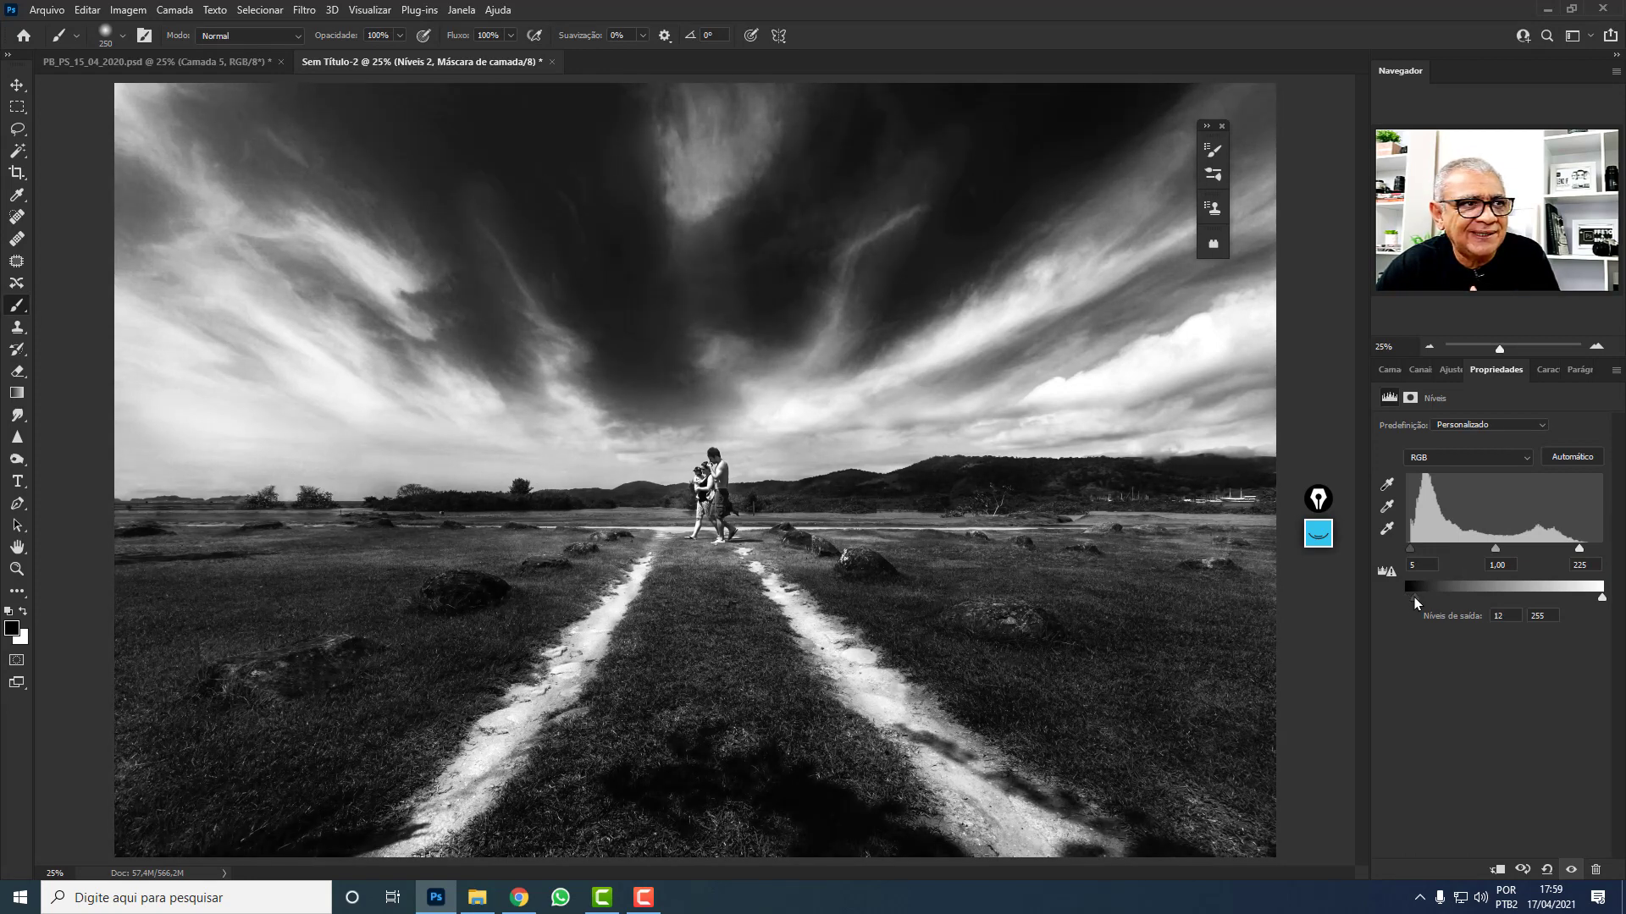
pyautogui.moveTo(1414, 598); pyautogui.dragTo(1410, 596)
pyautogui.moveTo(1602, 598); pyautogui.dragTo(1600, 601)
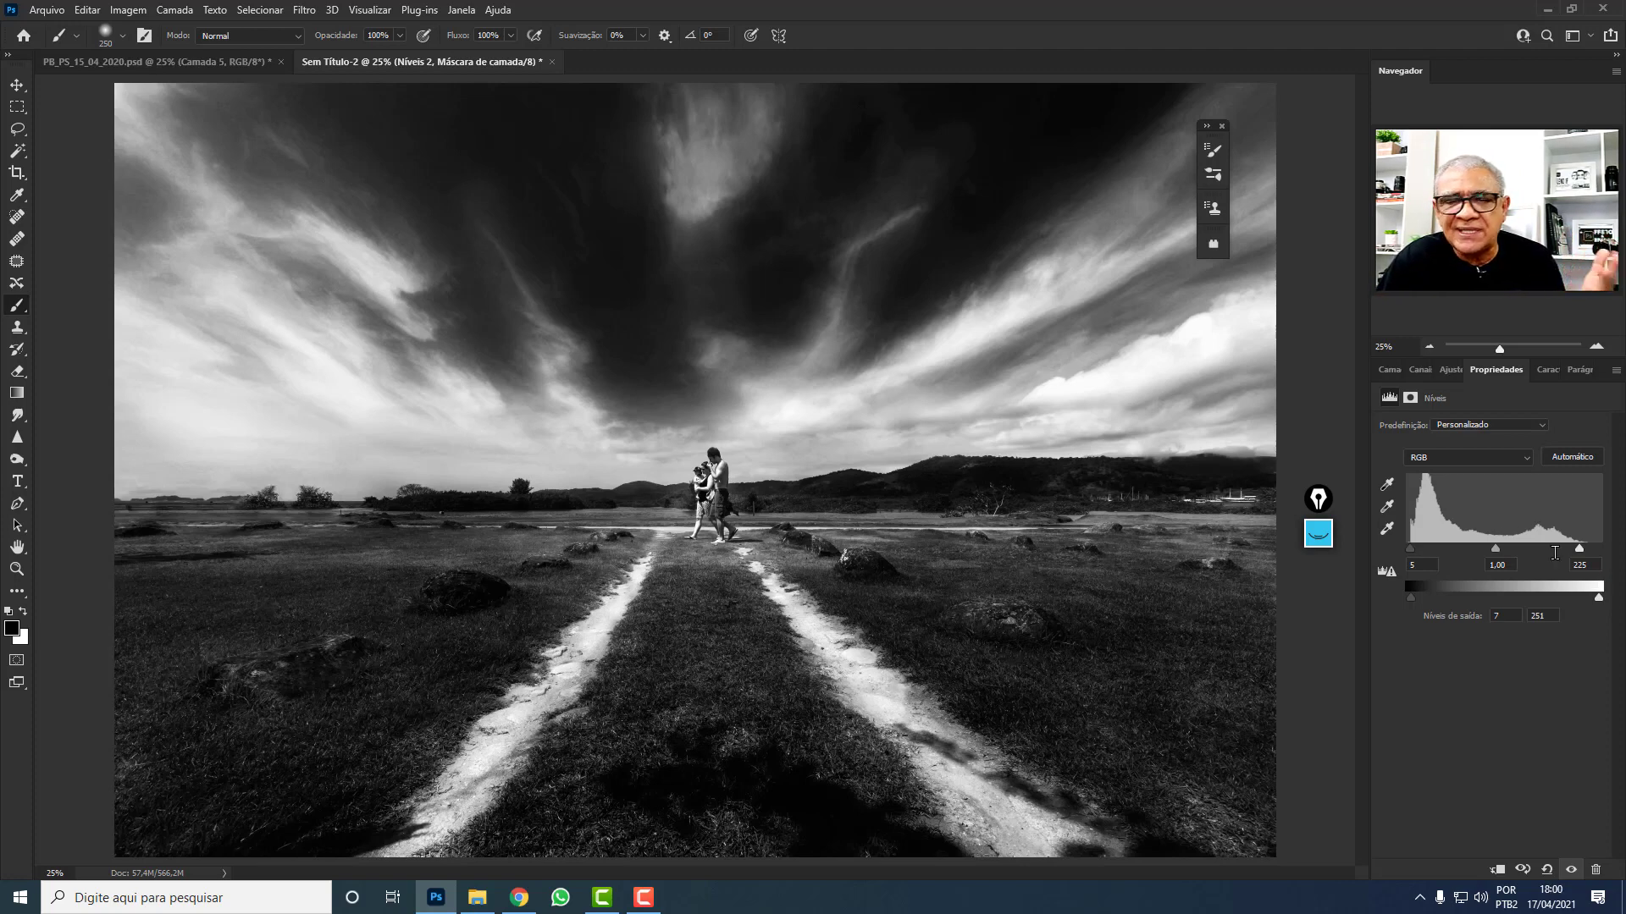
# Compare the new edit in Sem Título-2 with the earlier version in PB_PS_15_04_2020.psd.
pyautogui.click(197, 67)
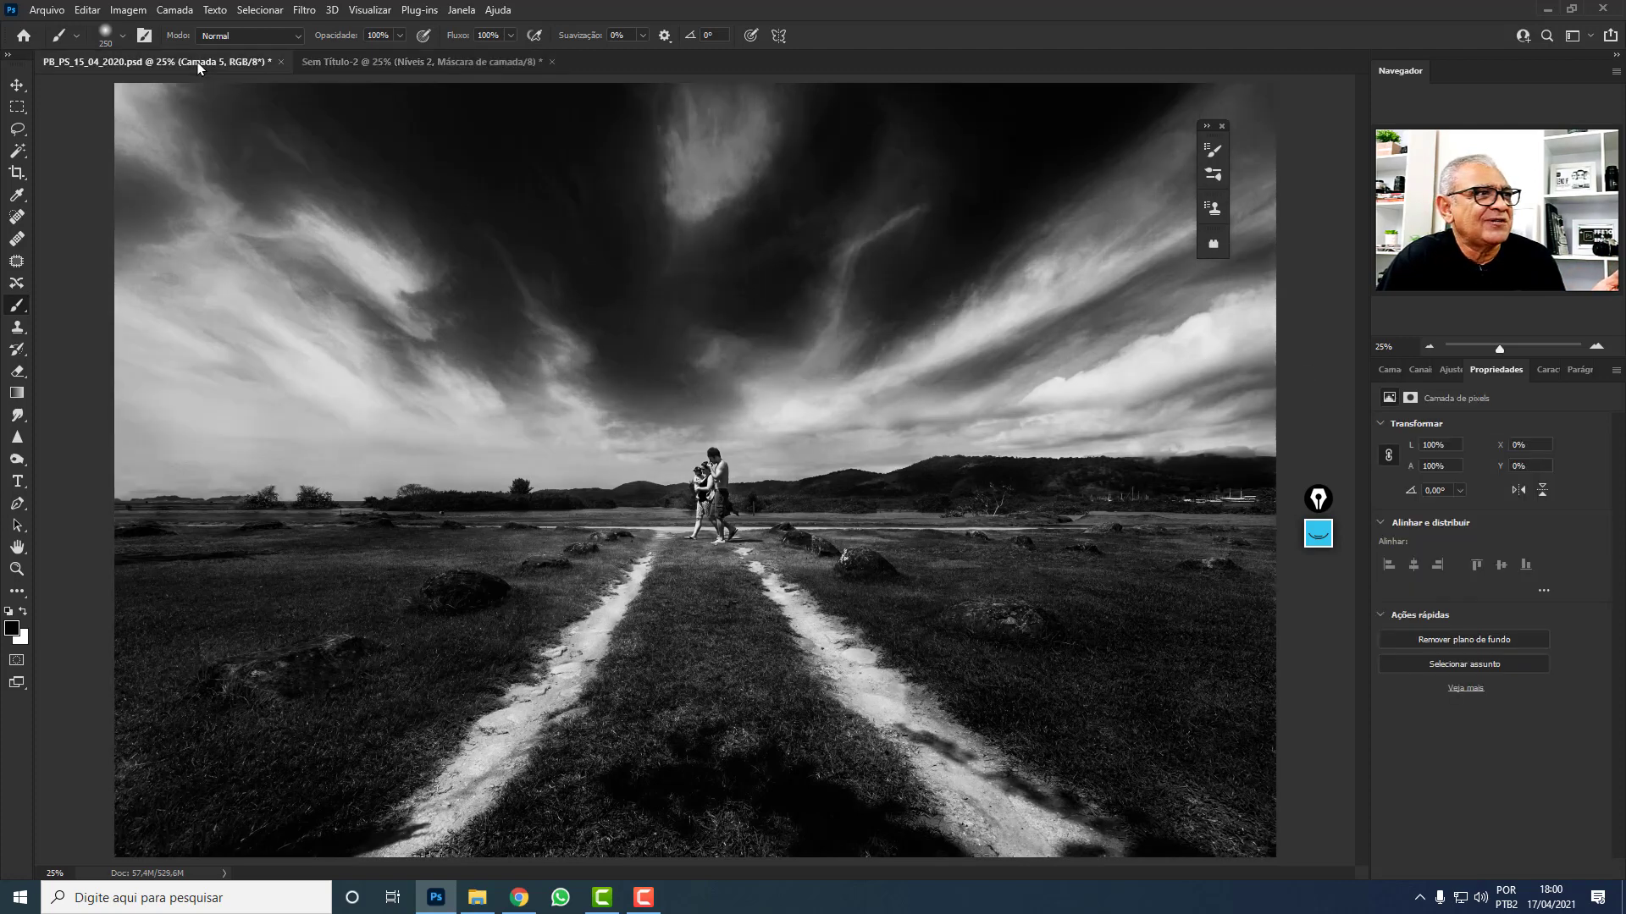